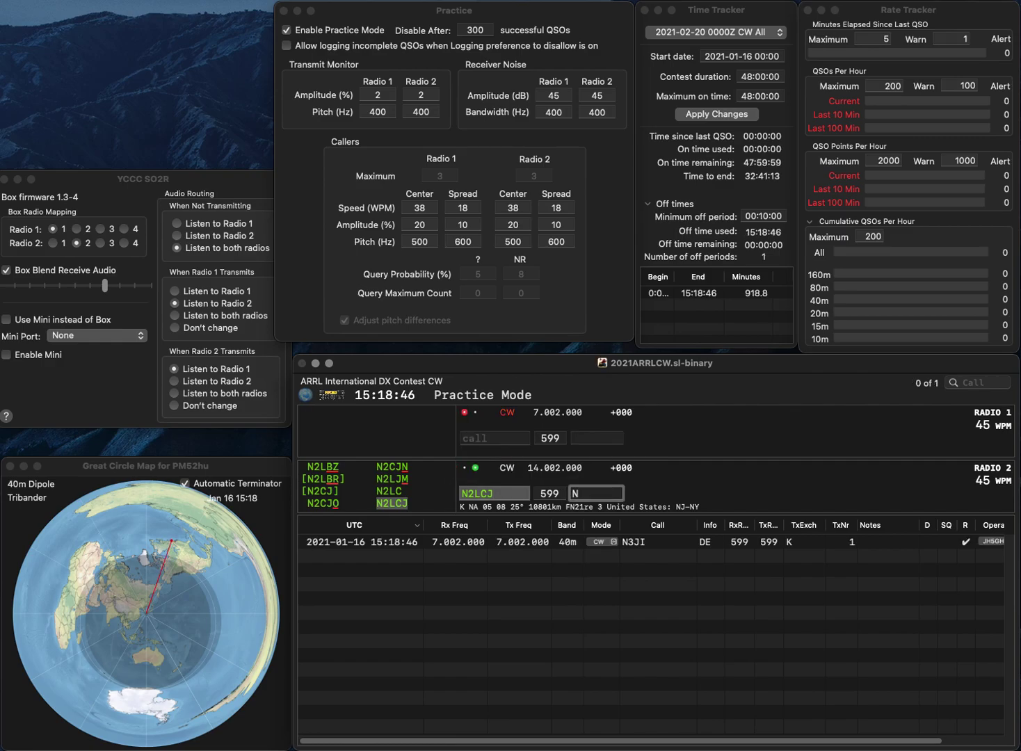
type("Y")
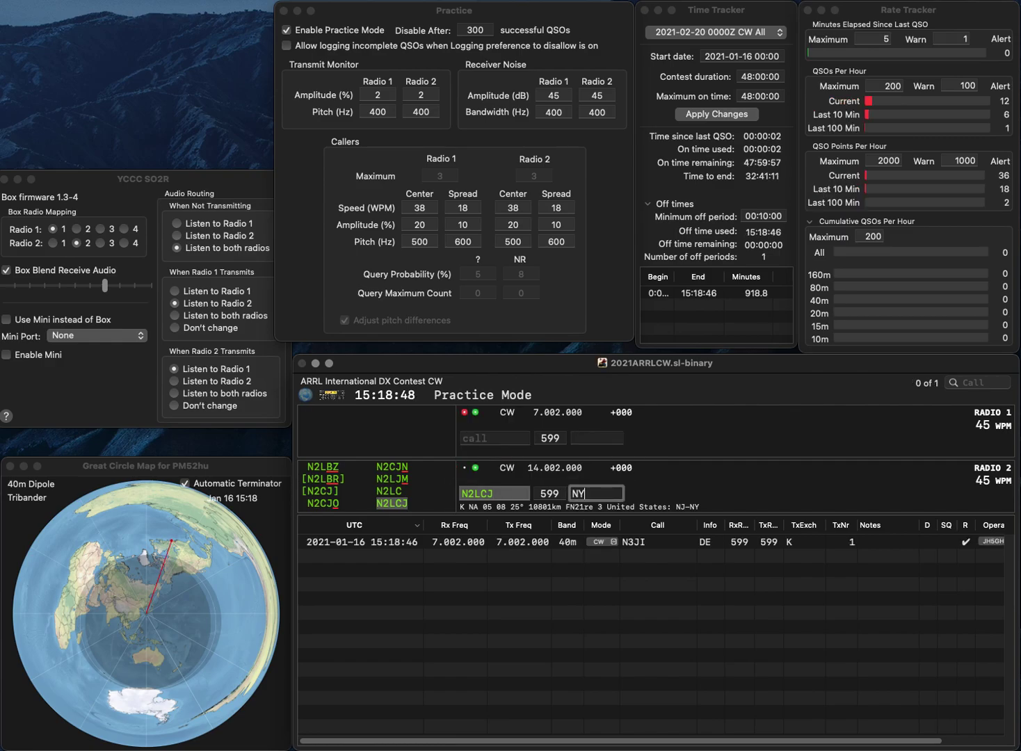
key("Return")
type("N2GHZ")
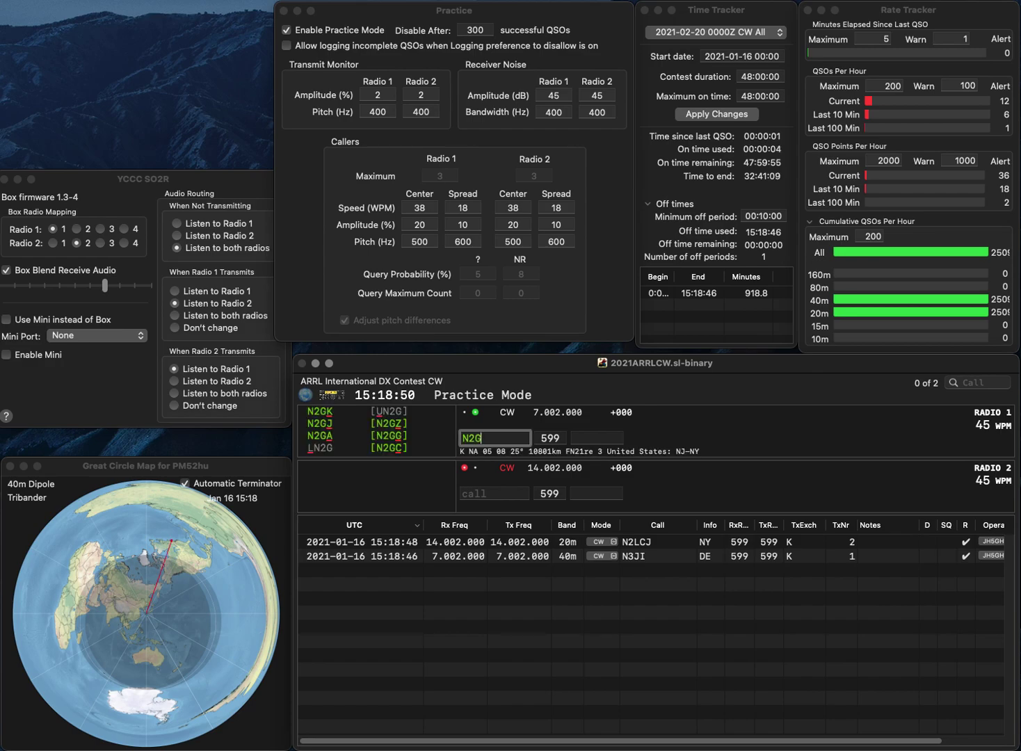
key("Return")
type("N4")
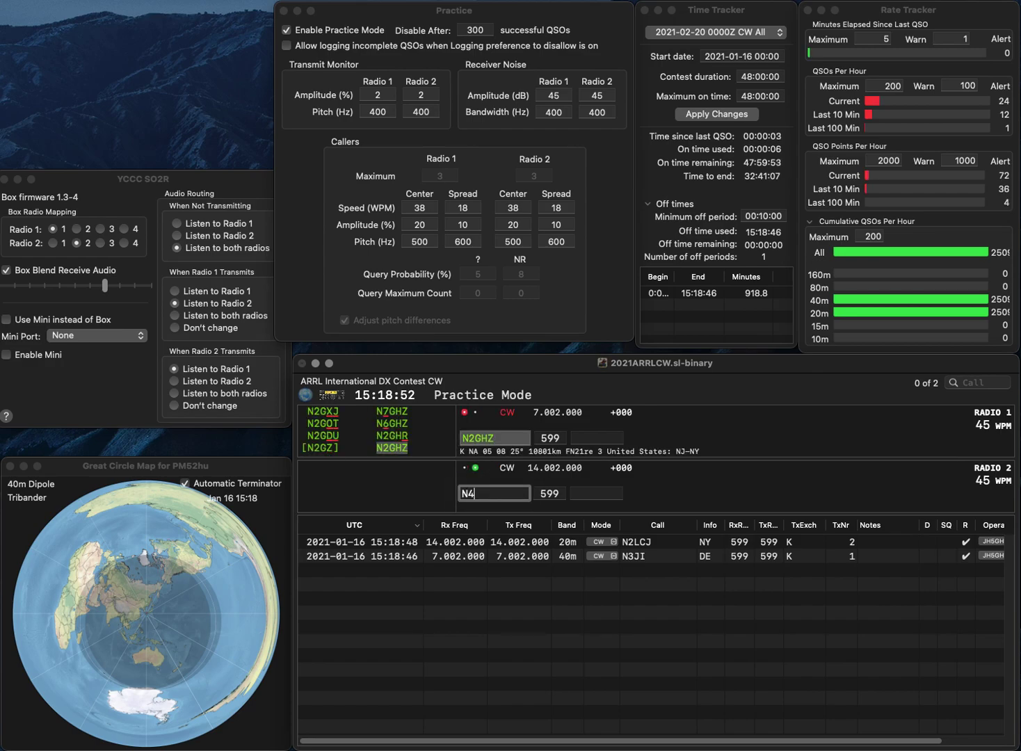
type("UL")
key("Return")
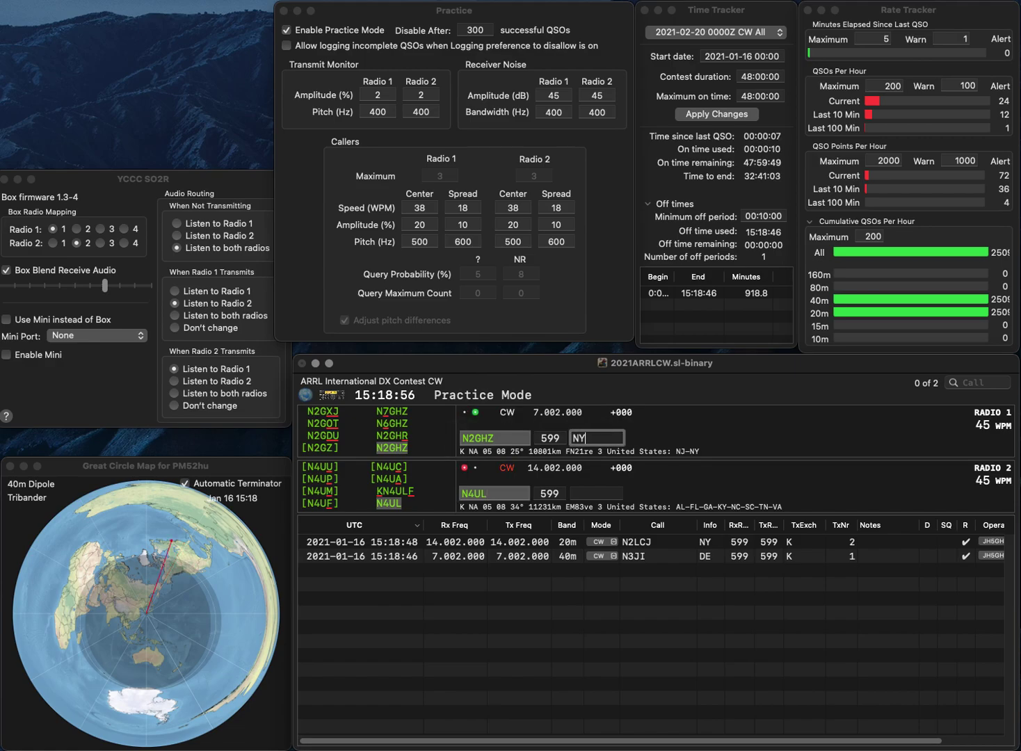
- Log N2GHZ with exchange NY on Radio 1 and N4UL with exchange SC on Radio 2
key("Return")
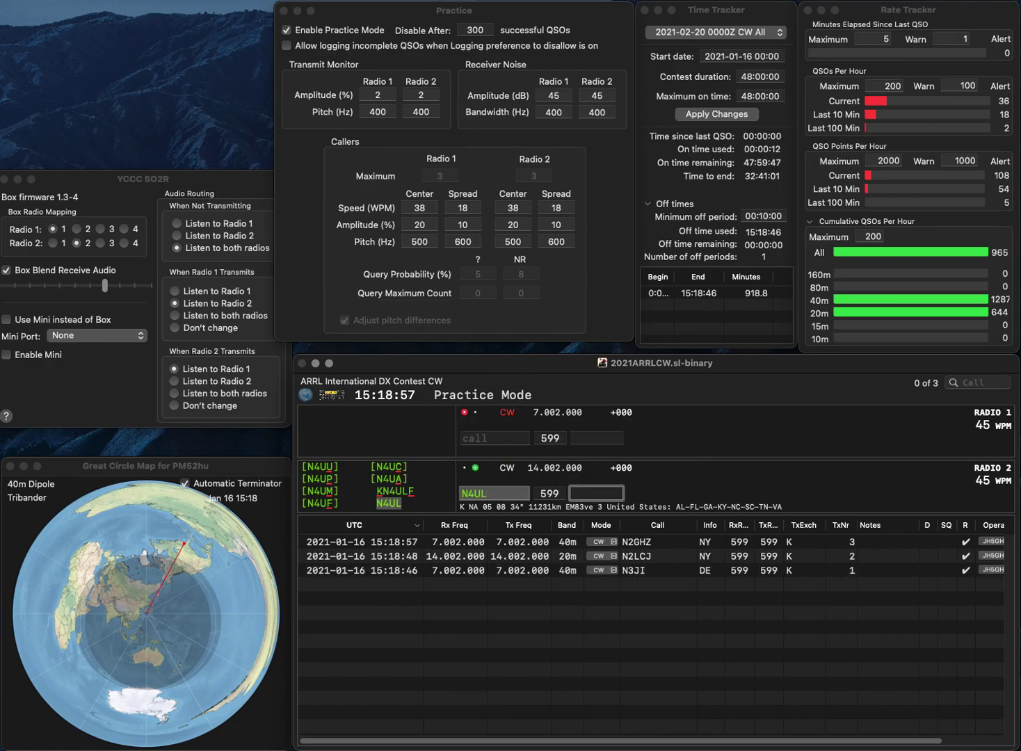
type("SC")
key("Return")
type("N3FCP")
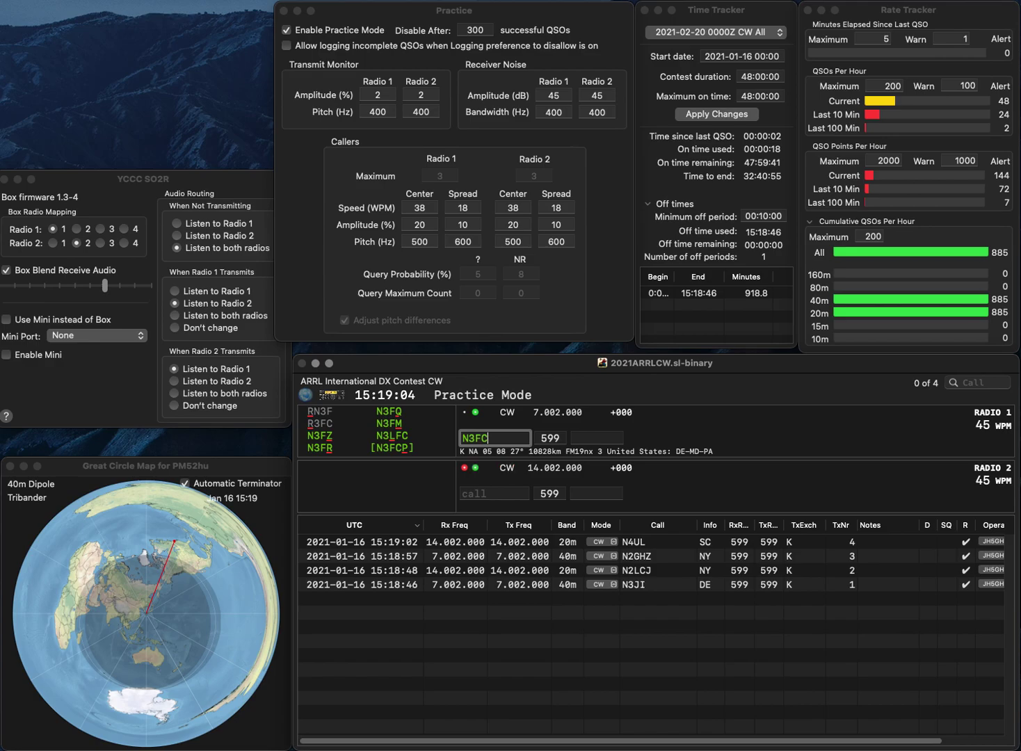
key("Return")
type("KI7PPV")
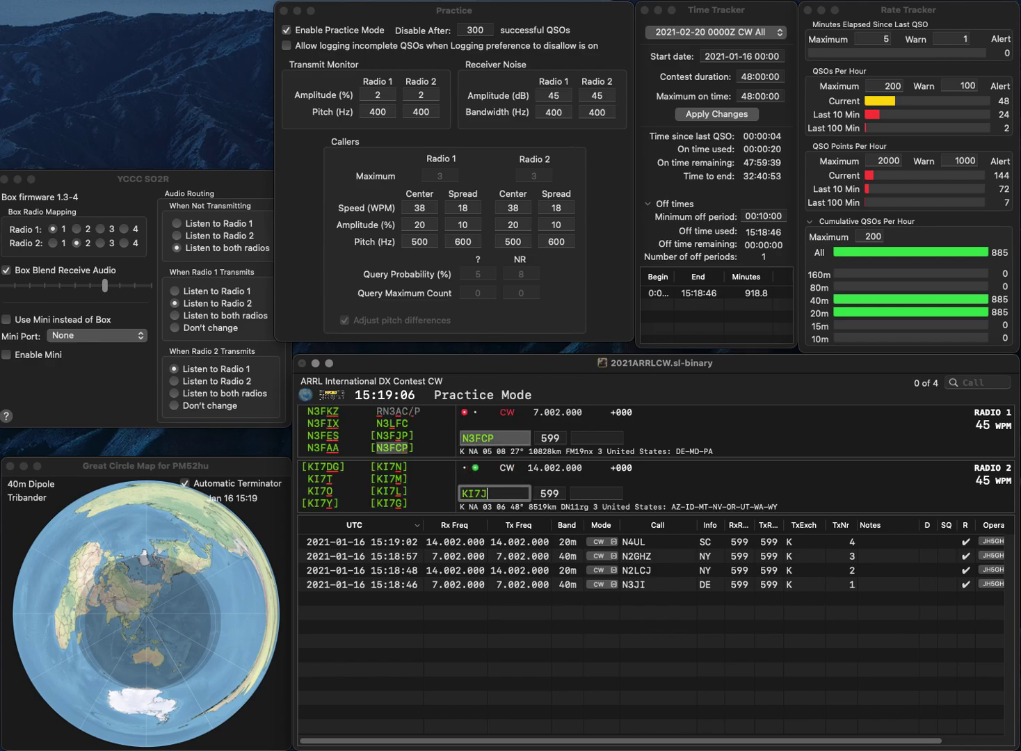
key("Return")
key("Tab")
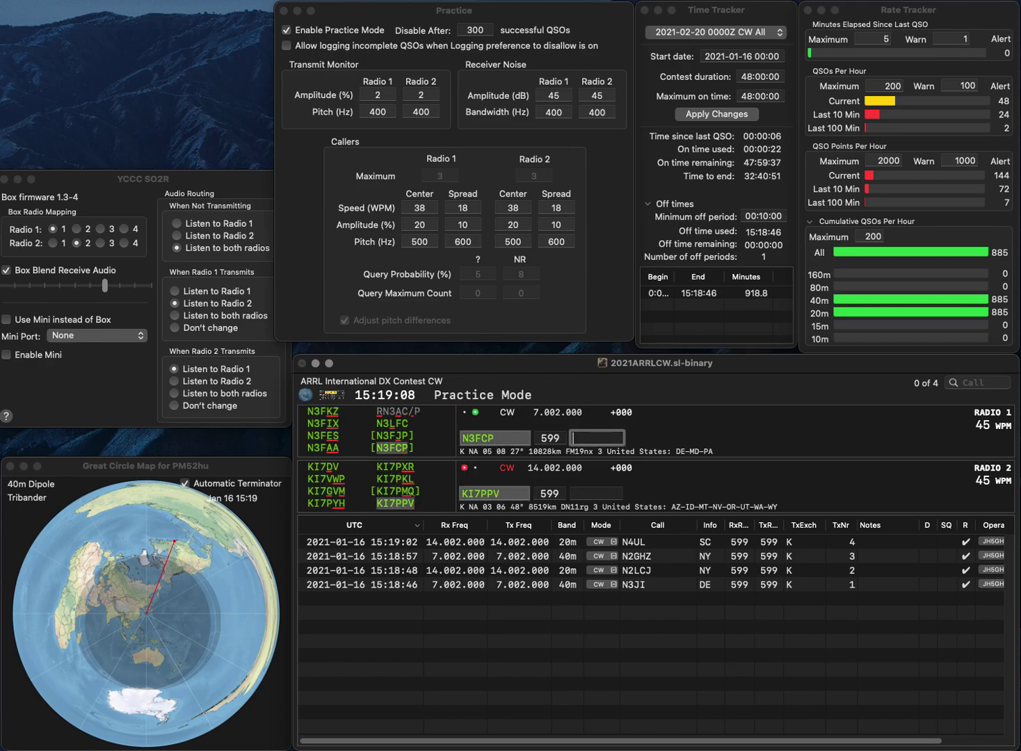
type("PA")
key("Return")
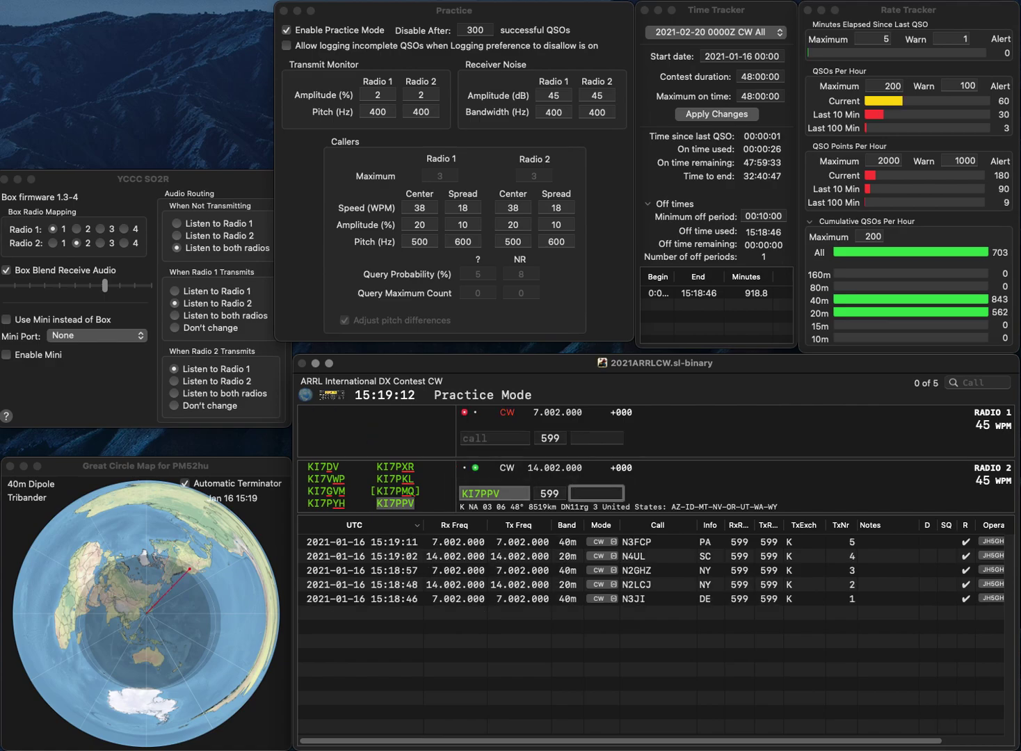
type("MT")
key("Return")
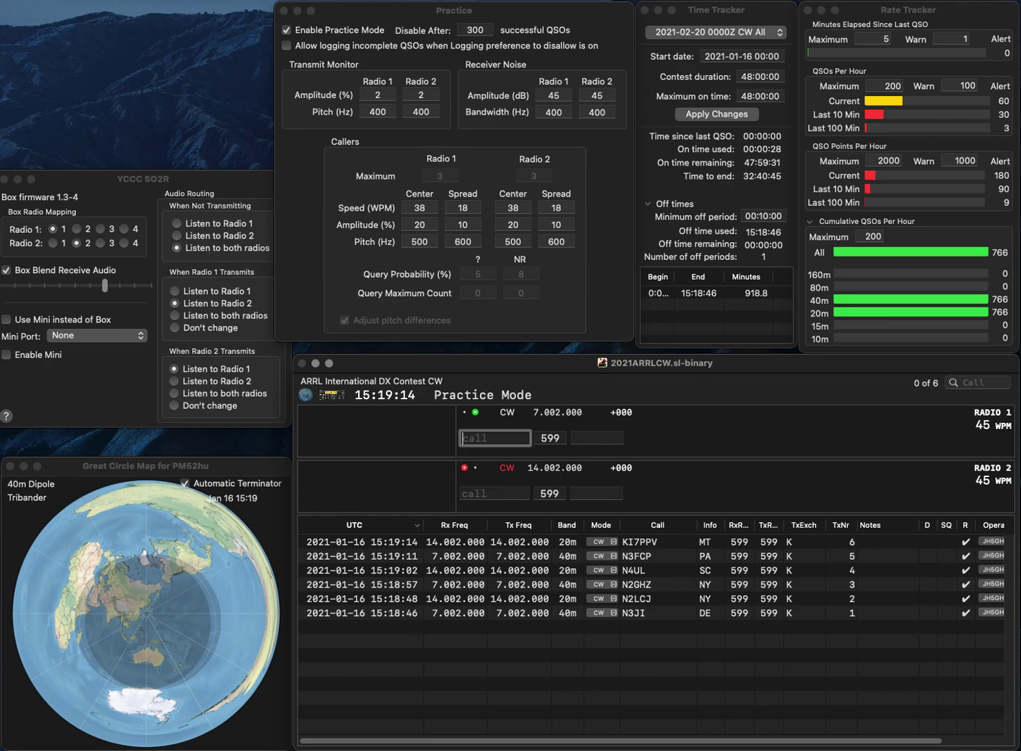
type("K7WL")
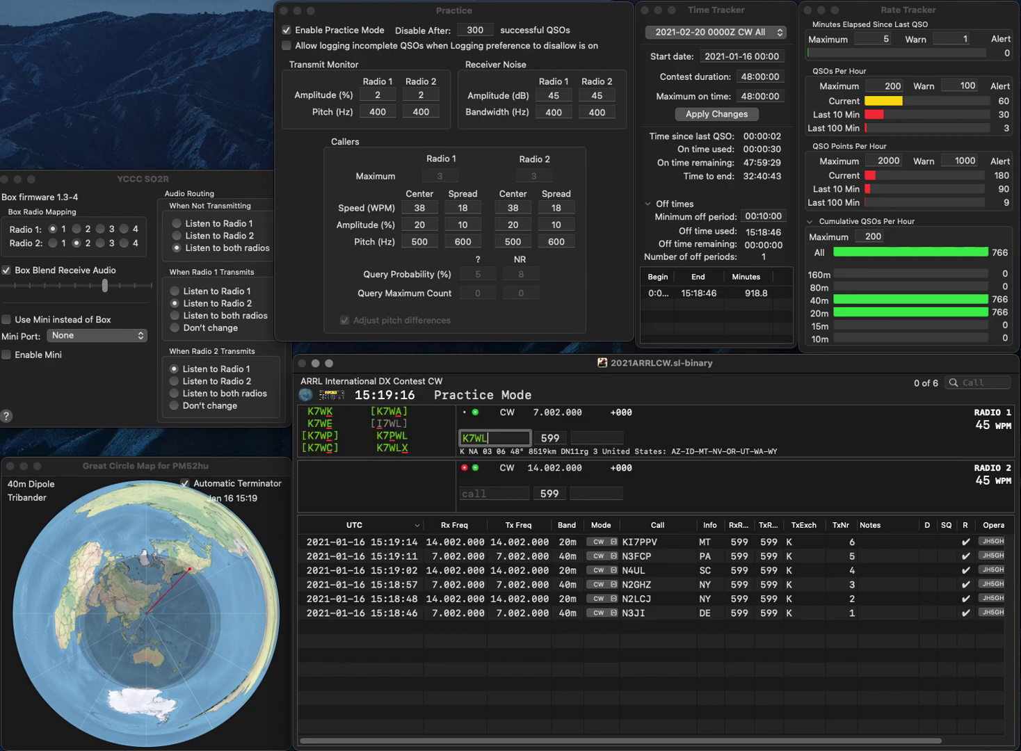
key("Return")
type("N0")
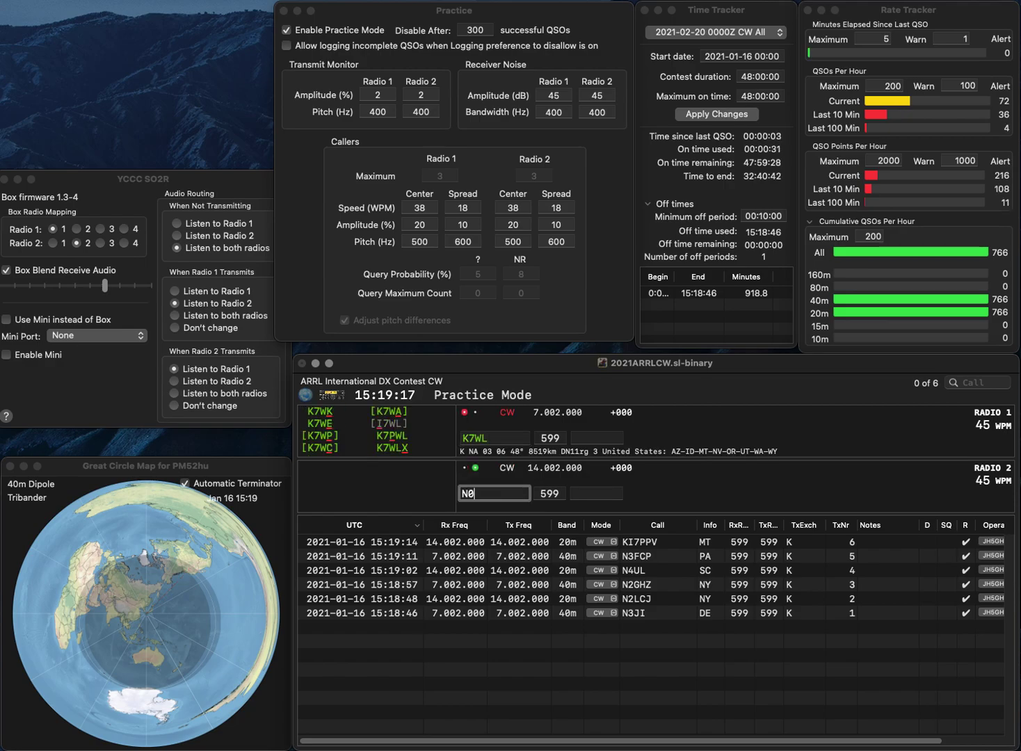
type("JR")
key("Return")
key("BackSpace")
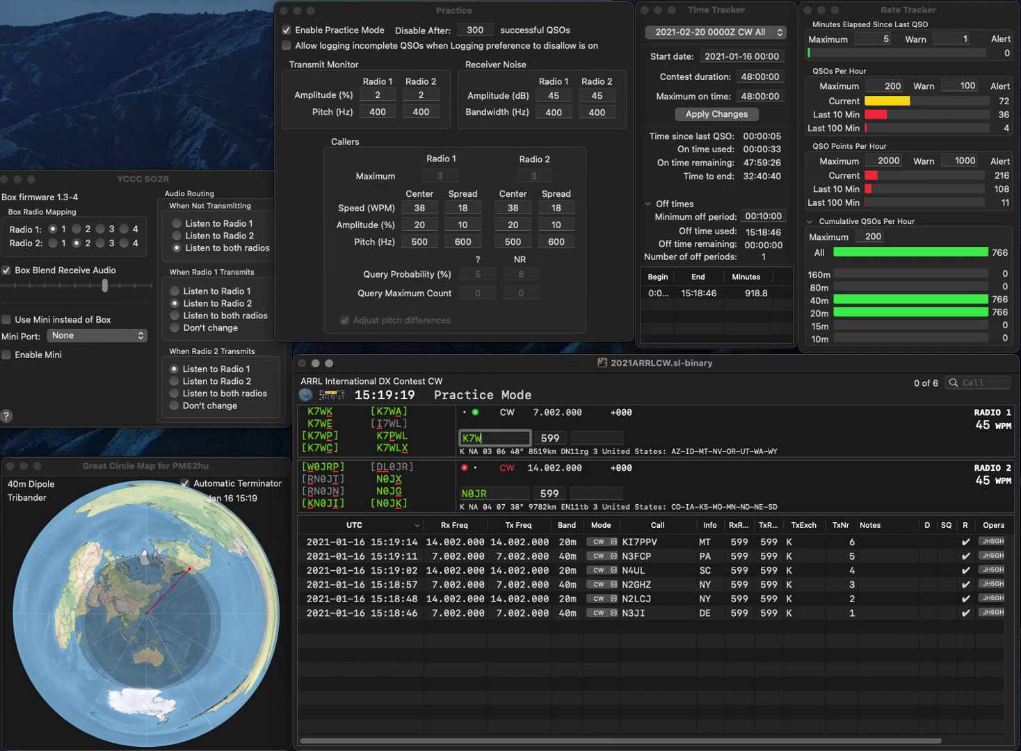
key("BackSpace")
type("WP")
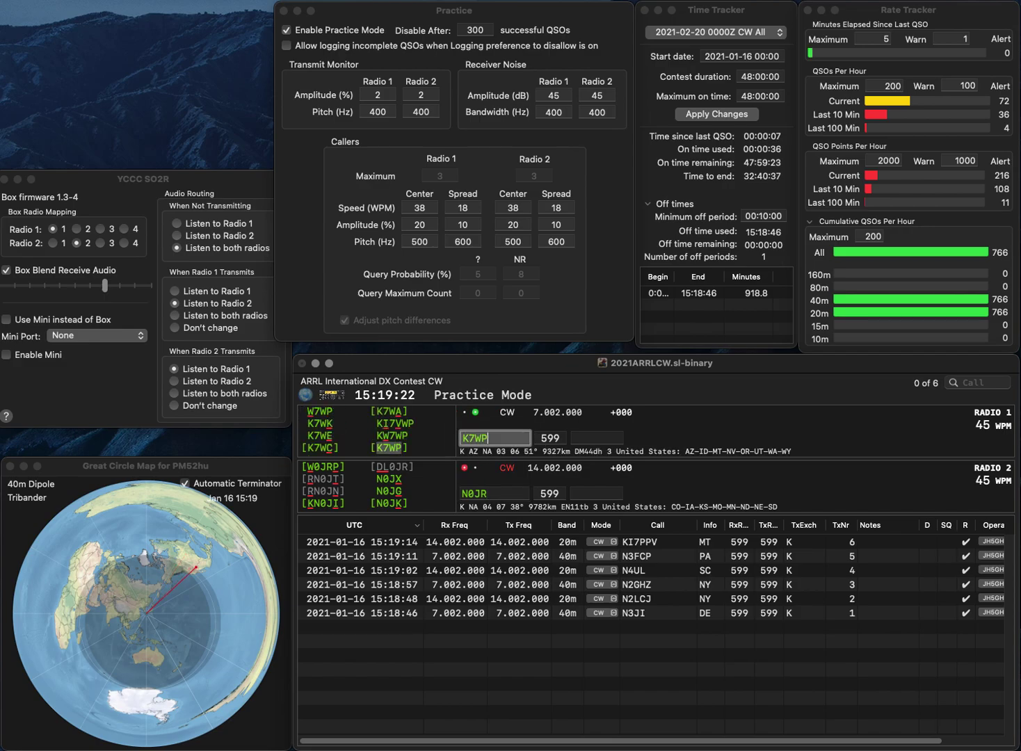
key("Return")
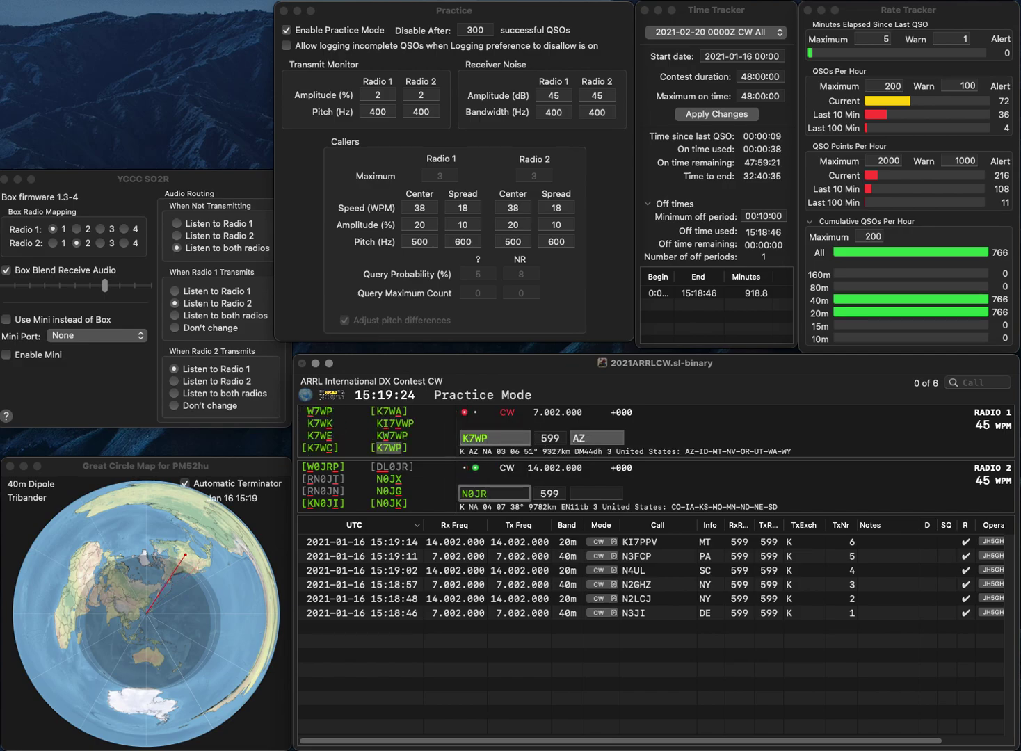
key("BackSpace")
key("BackSpace")
type("PR")
key("Return")
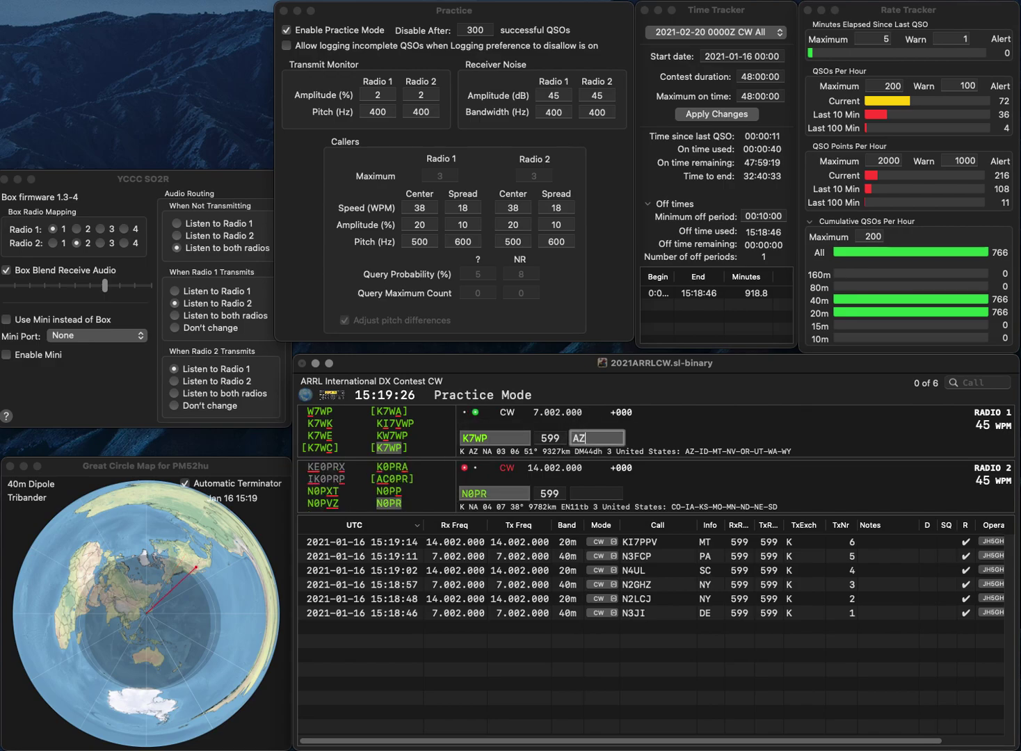
key("Return")
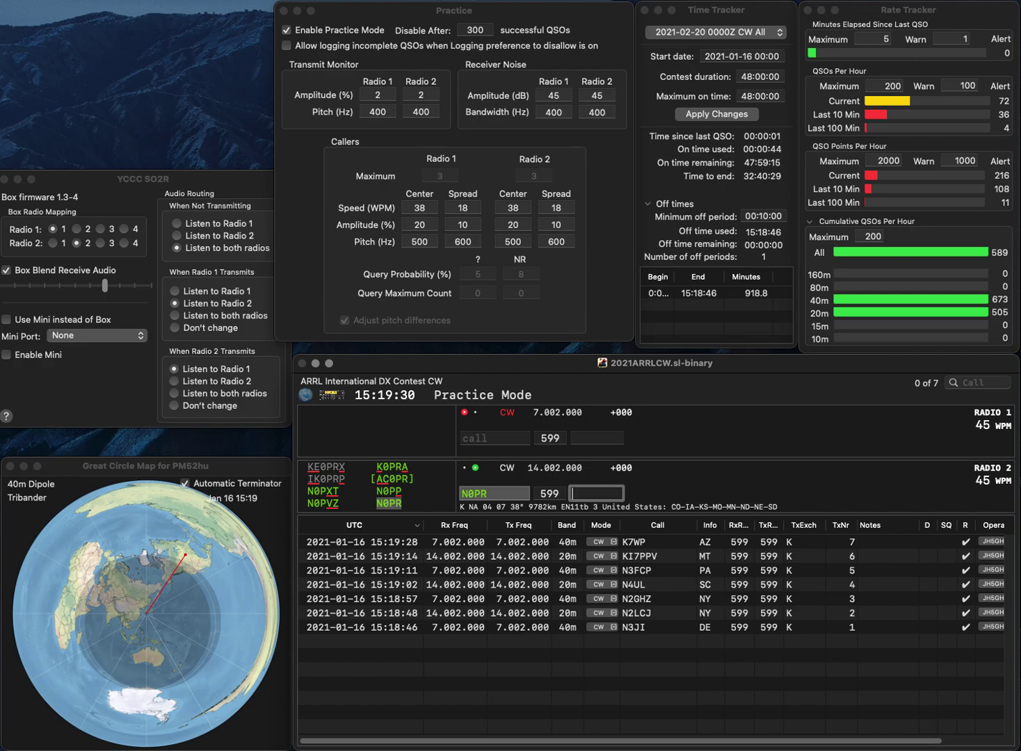
type("IA")
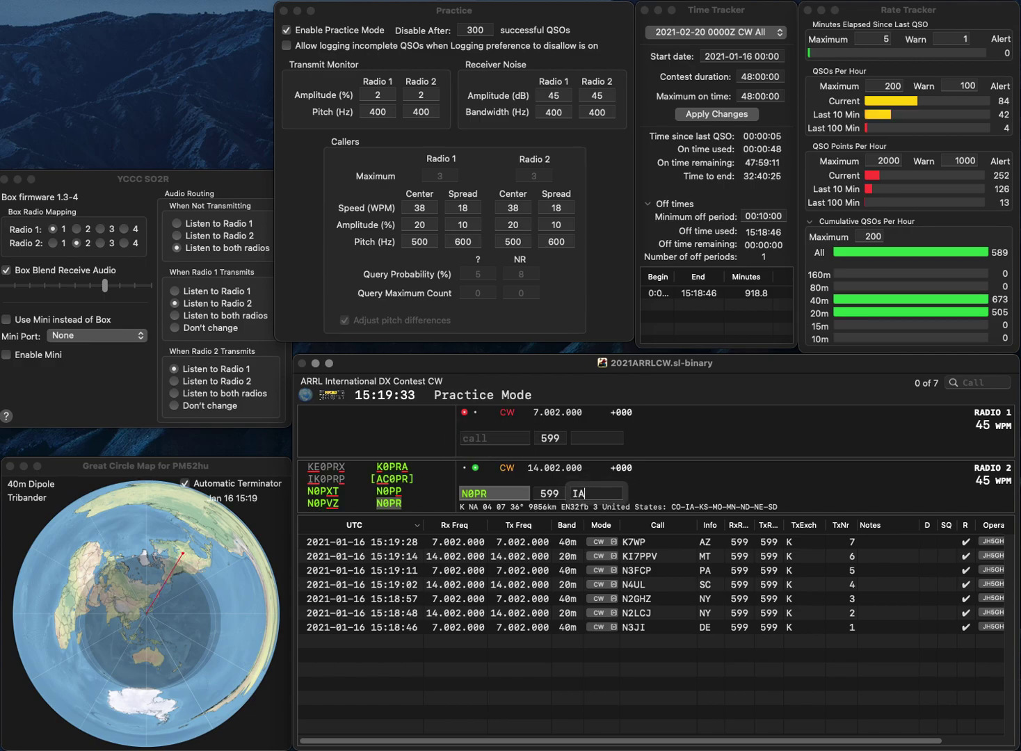
key("Return")
type("N1SD")
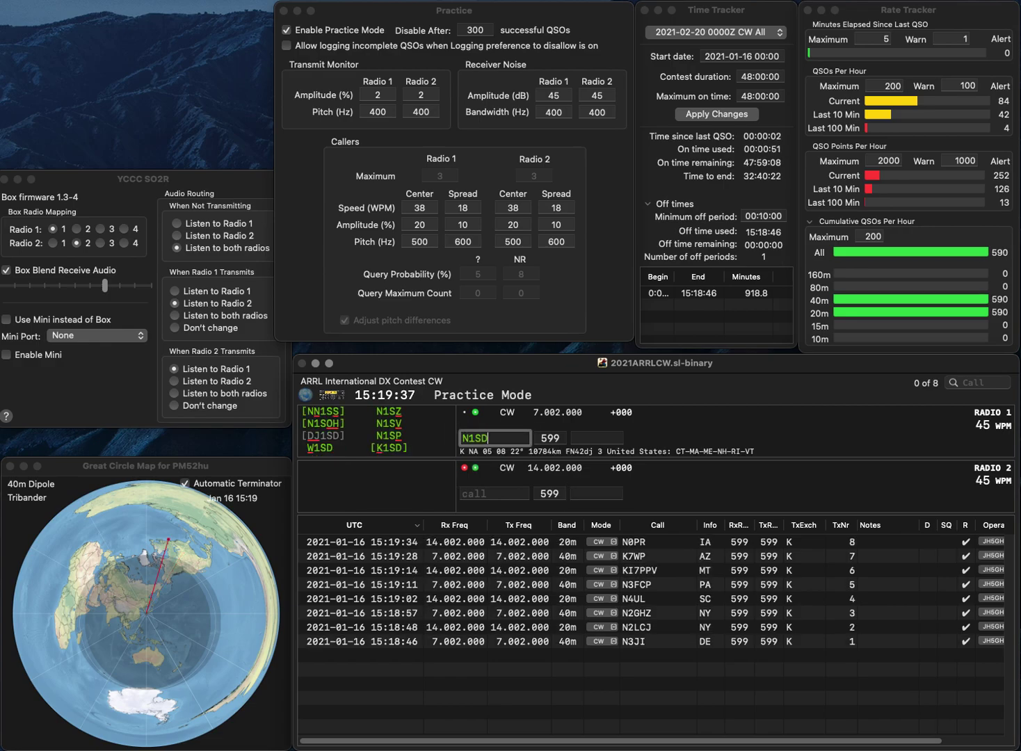
key("Return")
type("N4BC")
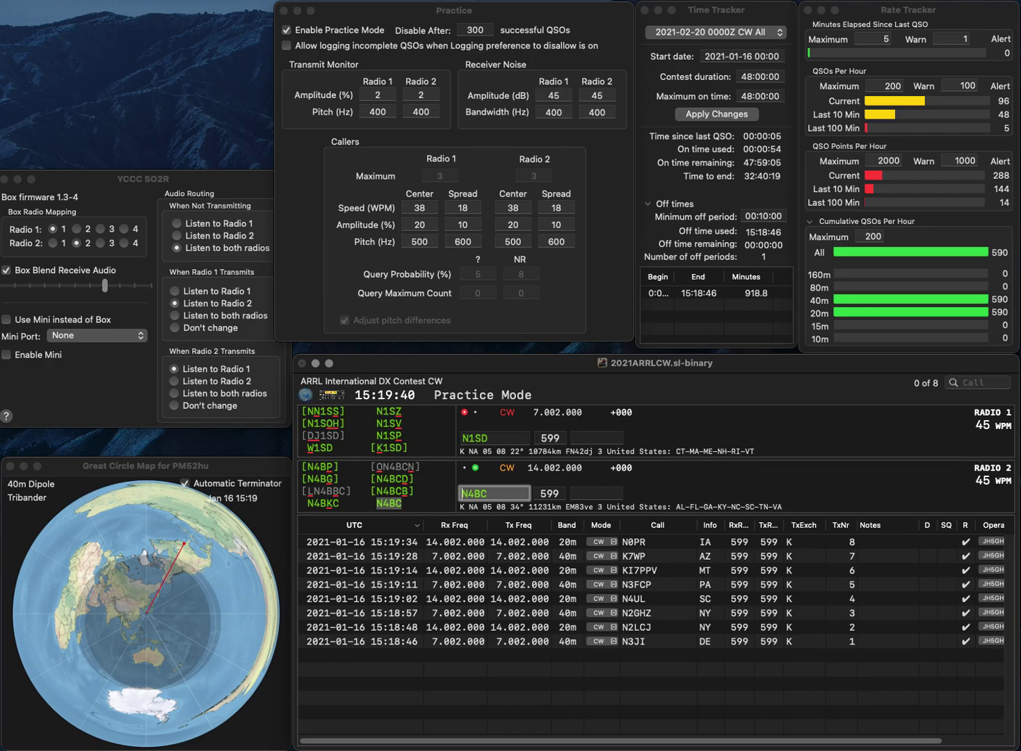
key("Return")
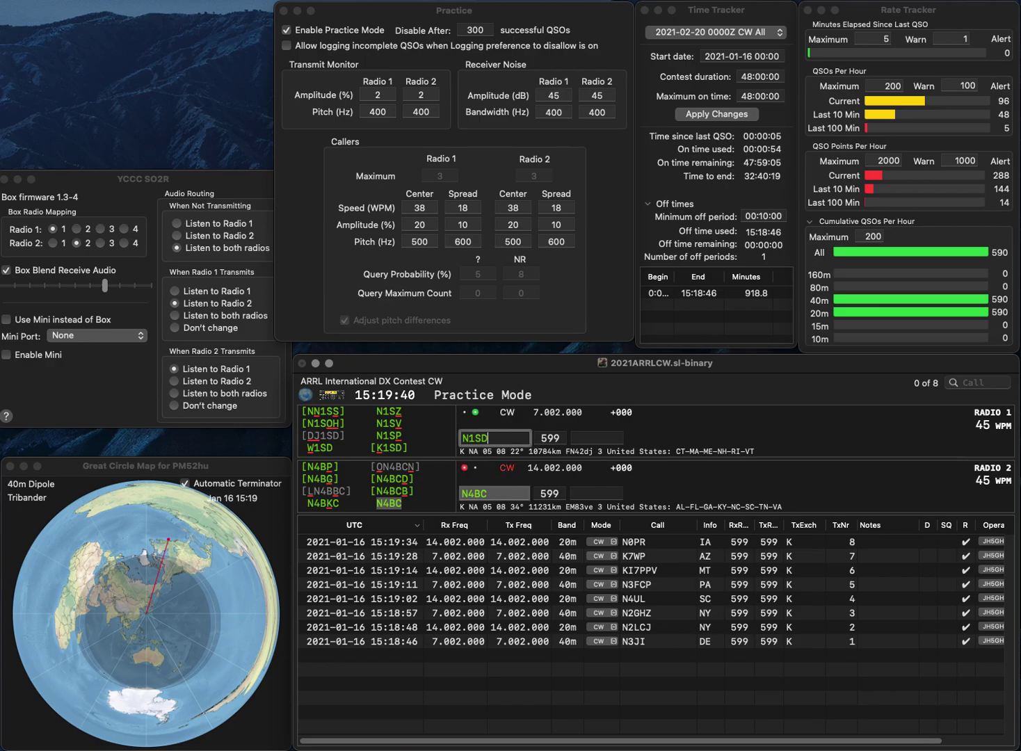
type("H")
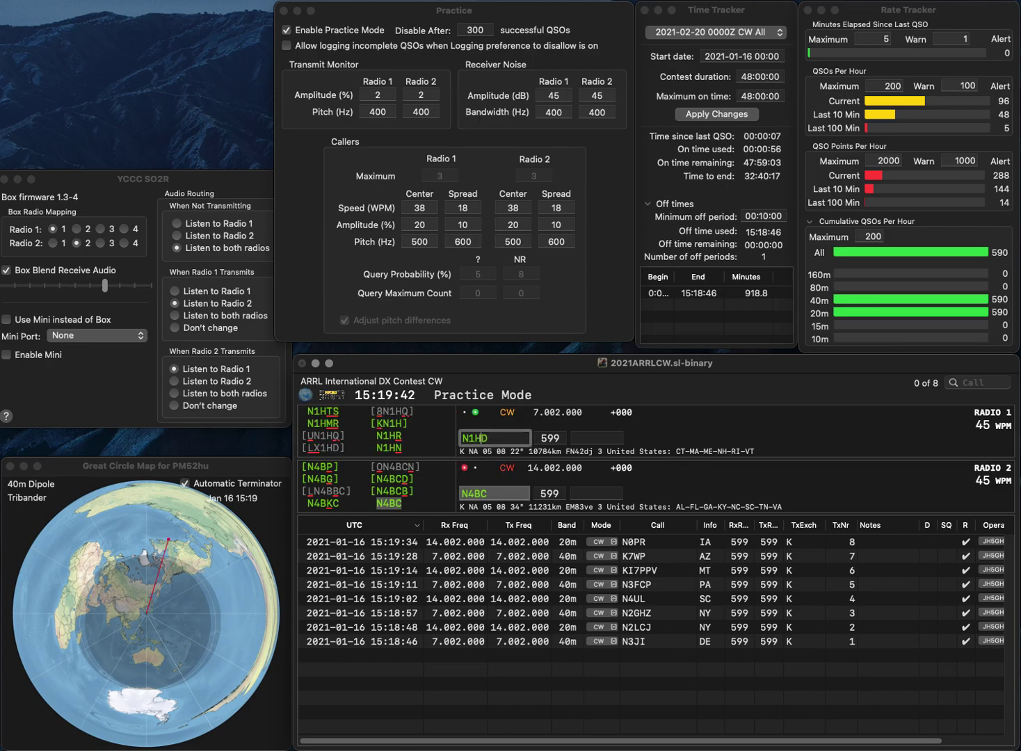
key("Delete")
type("N")
key("Return")
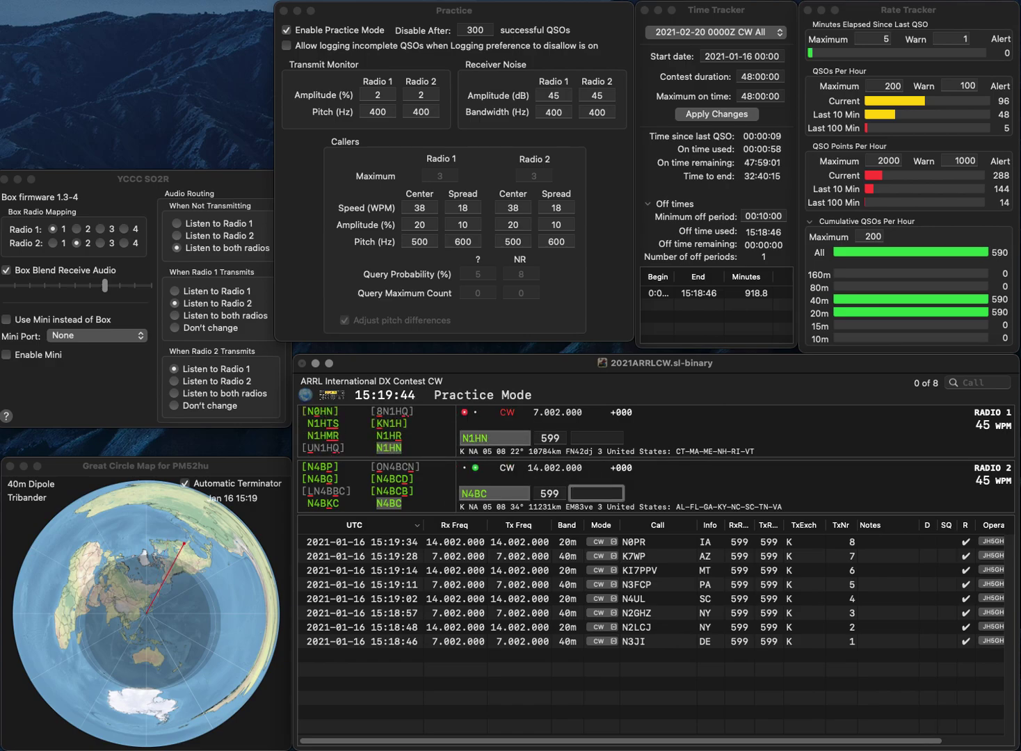
- Log N4BC with exchange NC on Radio 2 and N1HN with exchange ME on Radio 1
key("Return")
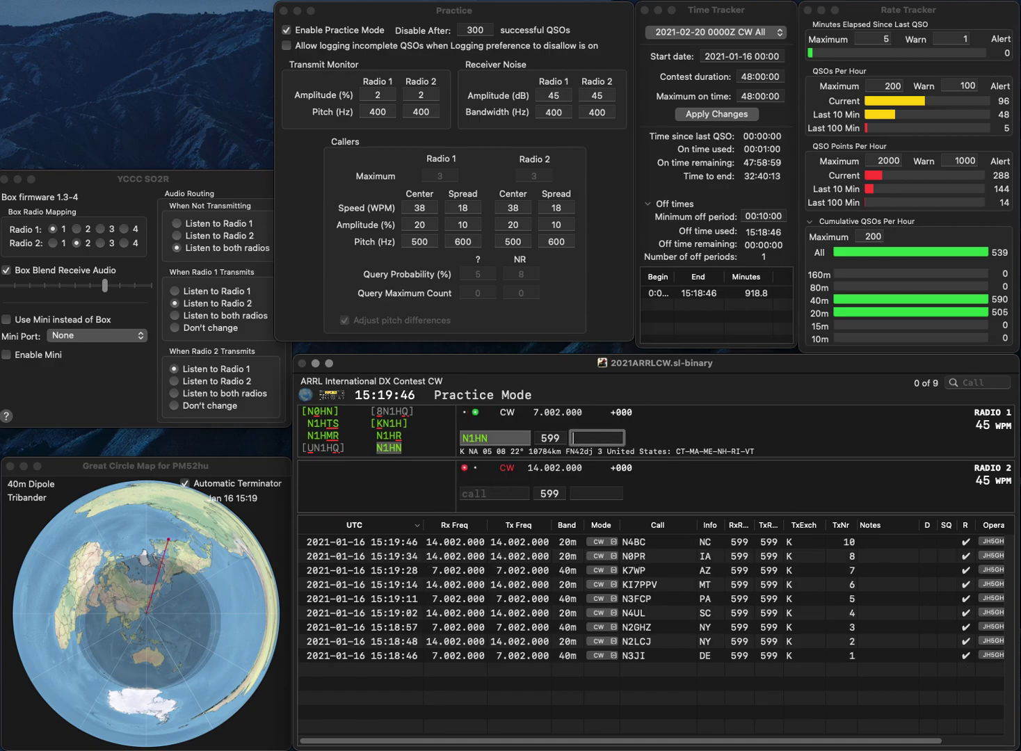
type("ME")
key("Return")
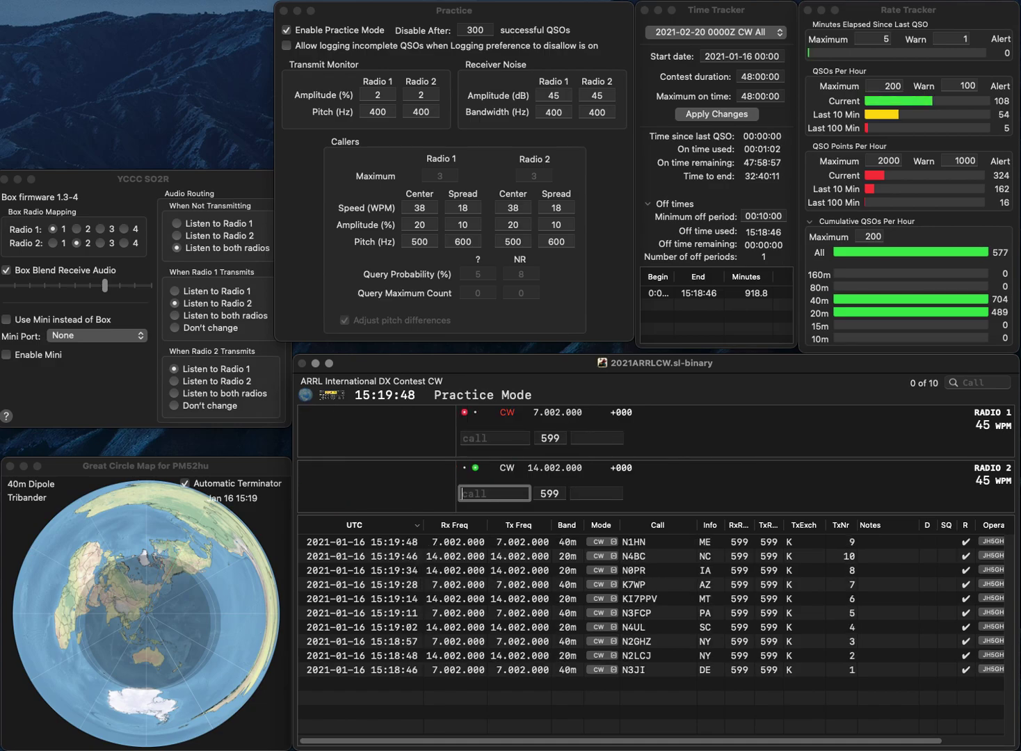
type("N7XE")
key("Return")
type("KC")
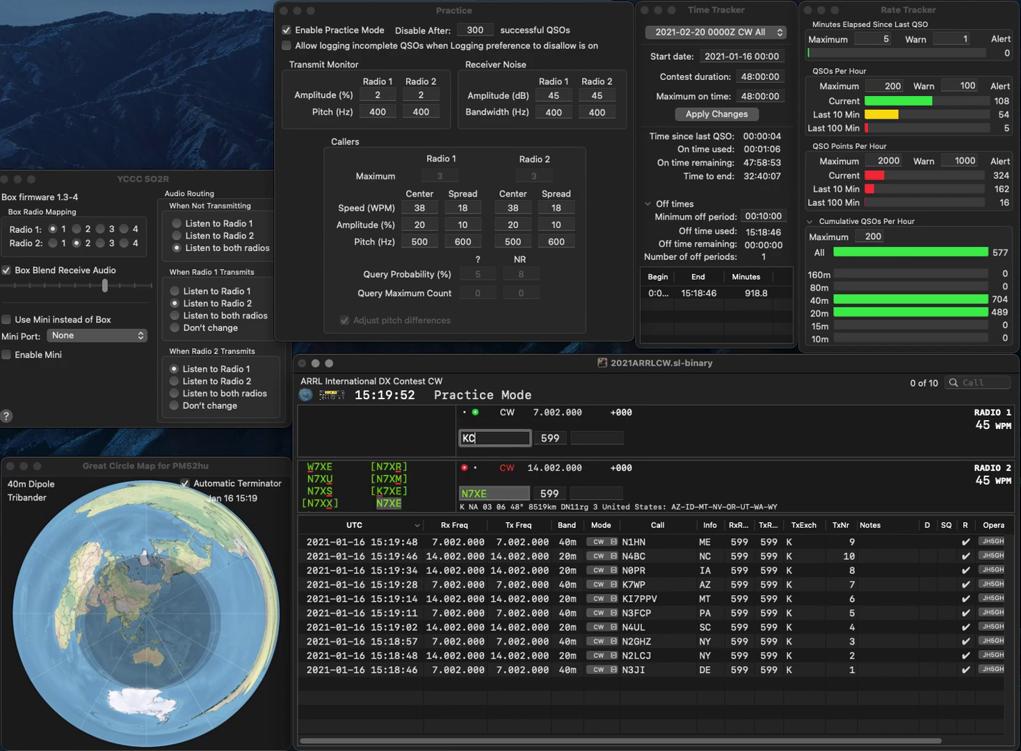
type("2LRC")
key("Return")
type("WA")
key("Return")
type("N")
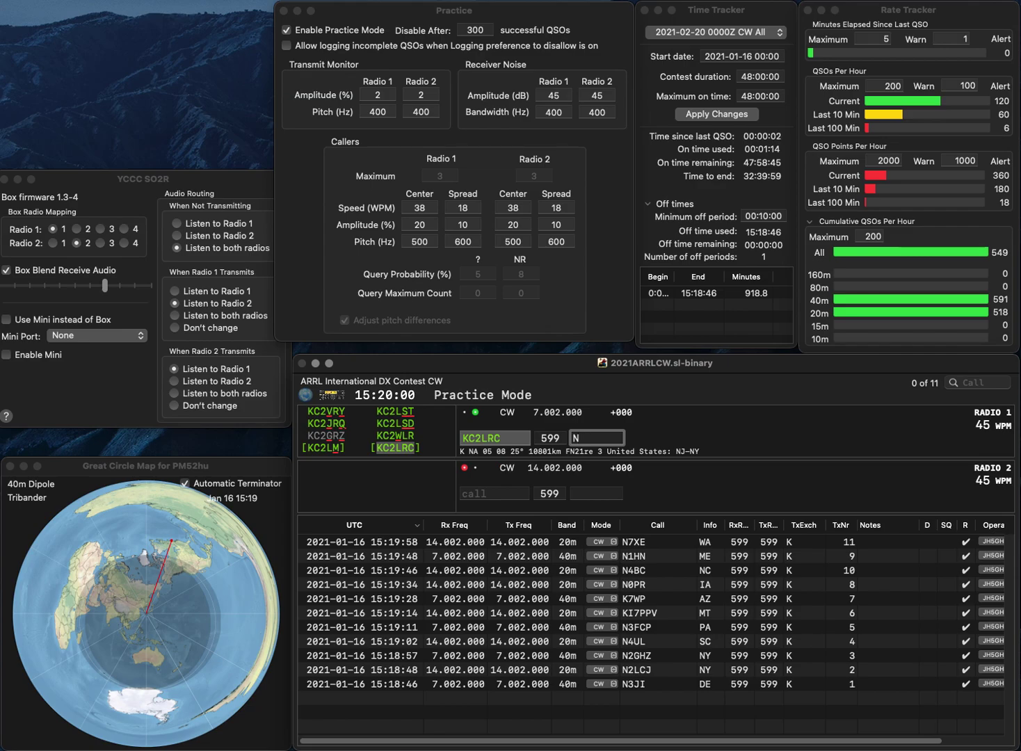
type("Y")
key("Return")
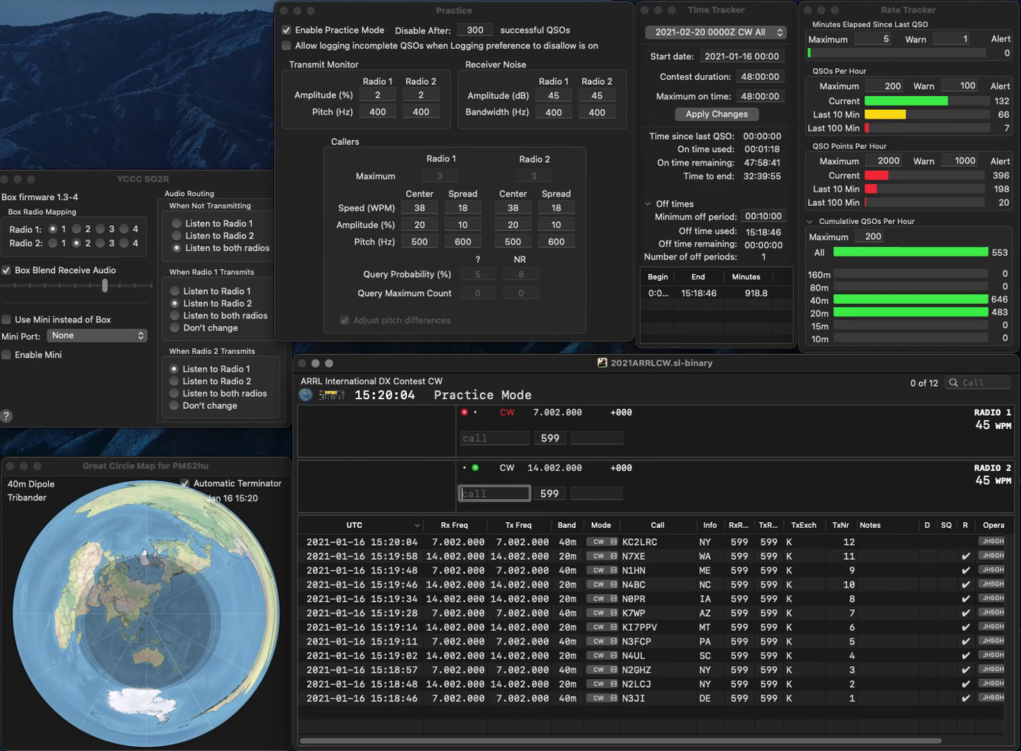
type("N8LC")
key("Return")
type("WA4")
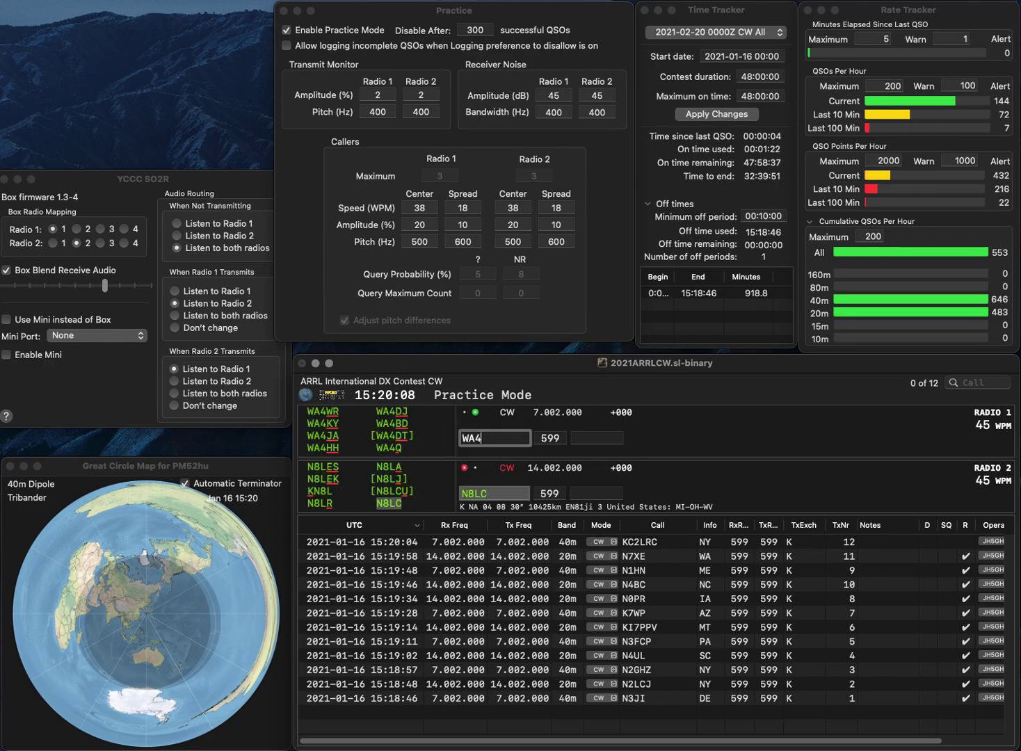
type("EU")
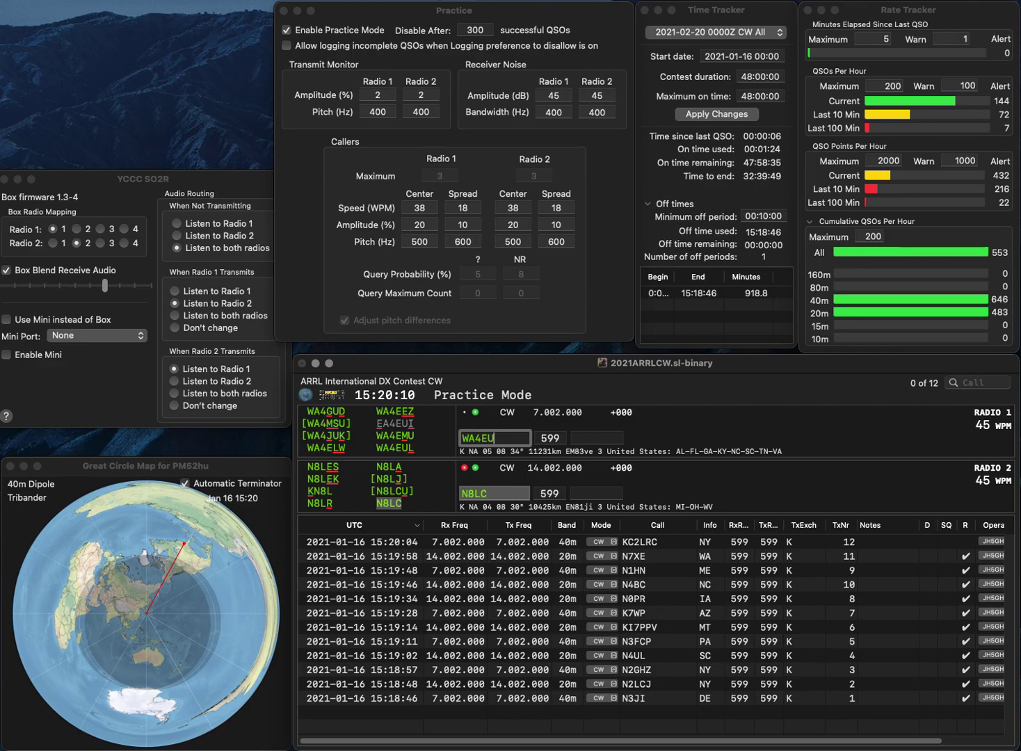
type("L")
key("Return")
key("Return")
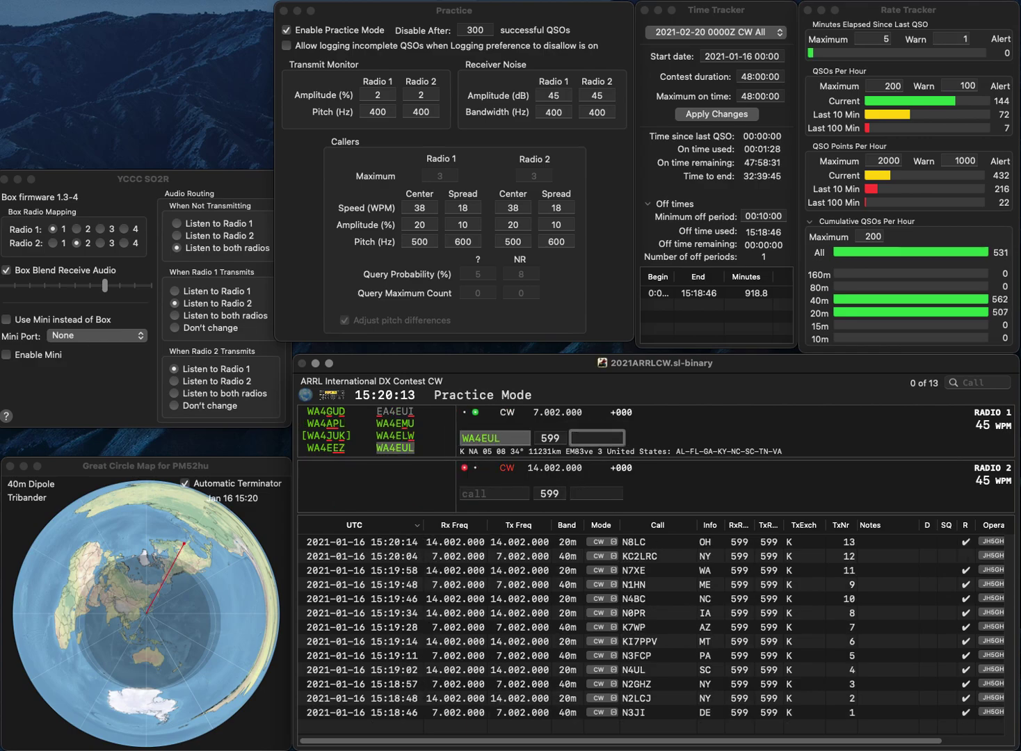
type("KY")
key("Return")
type("K2TW")
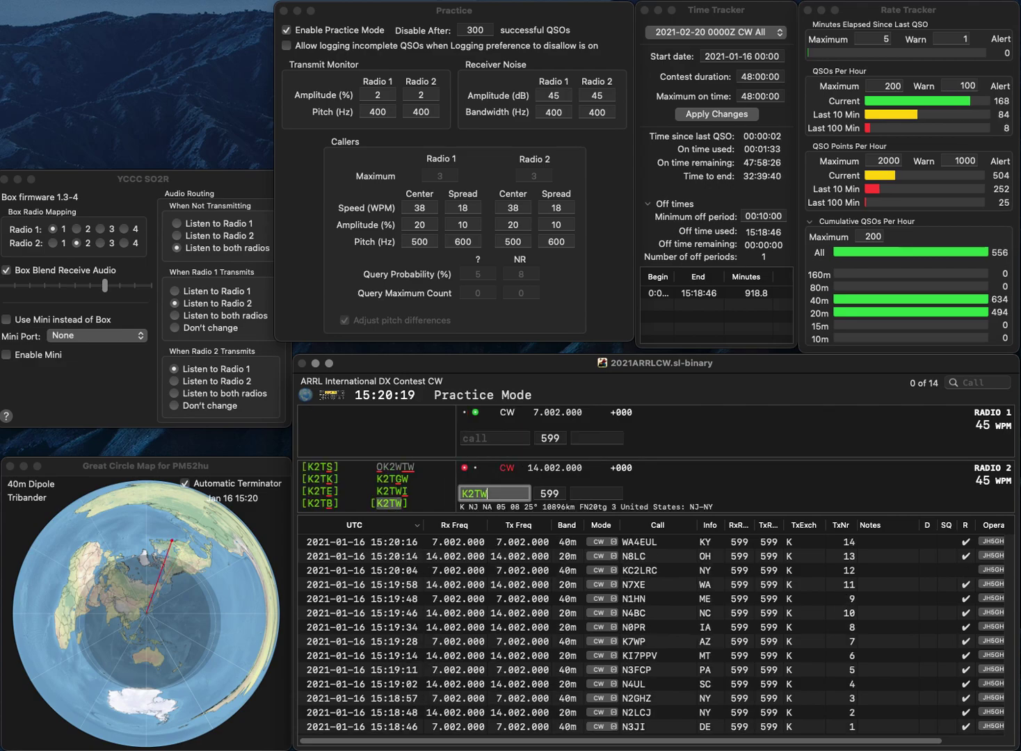
key("Return")
type("KA")
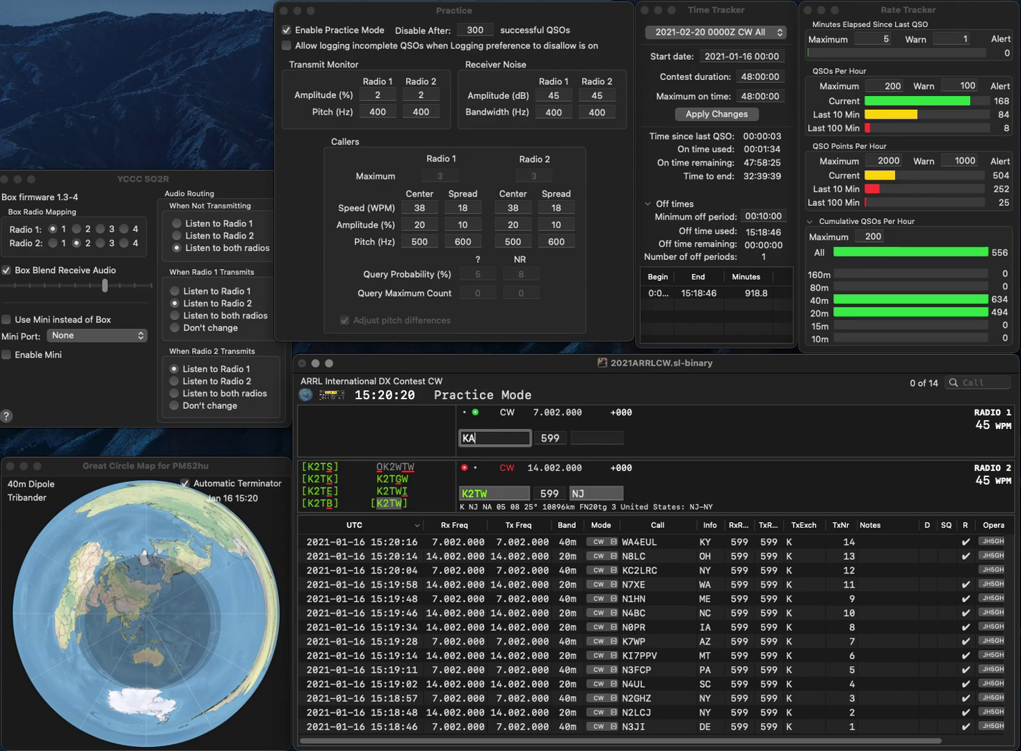
type("8SMA")
key("Return")
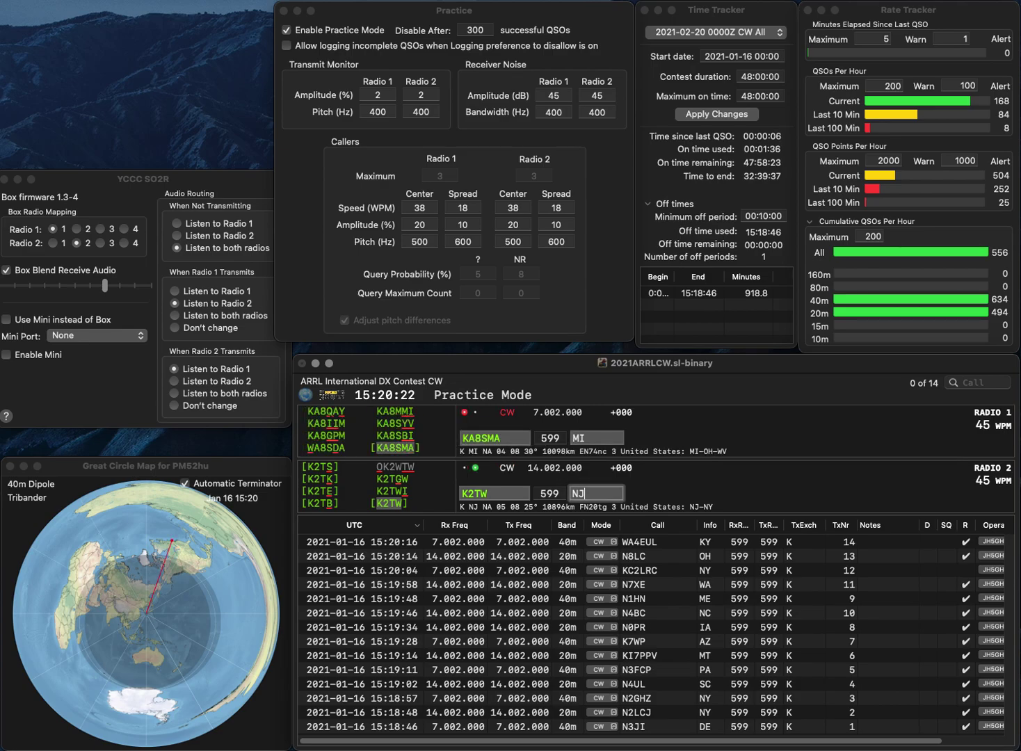
- Correct the Radio 2 caller's callsign to K2TV and send the exchange again
key("space")
key("BackSpace")
type("V")
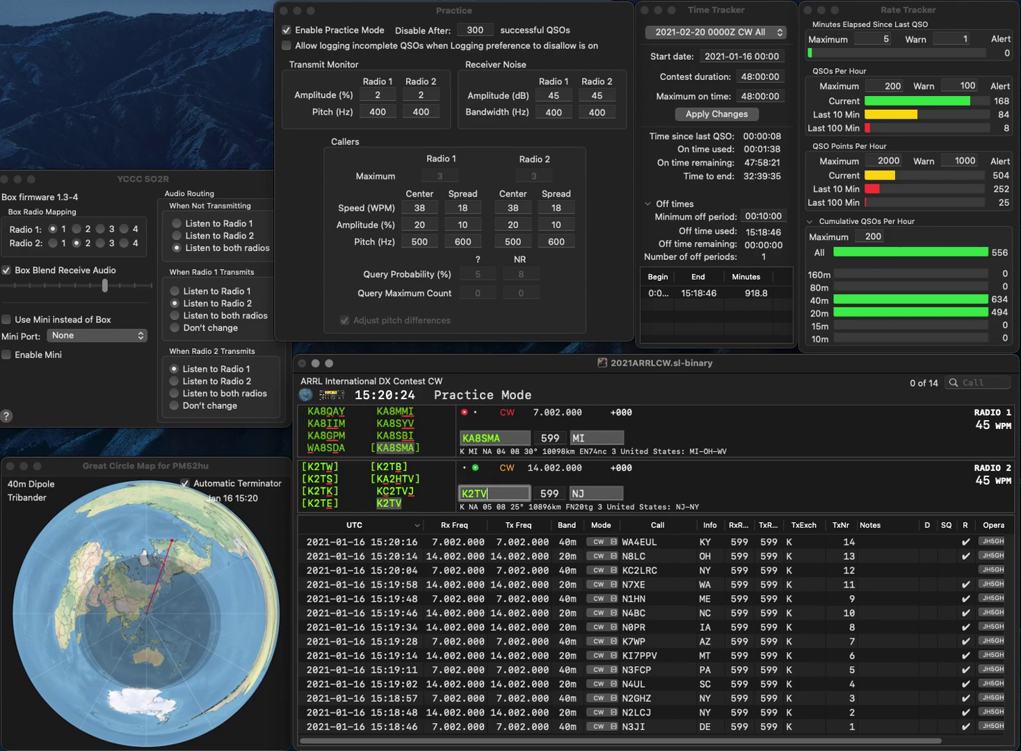
key("Return")
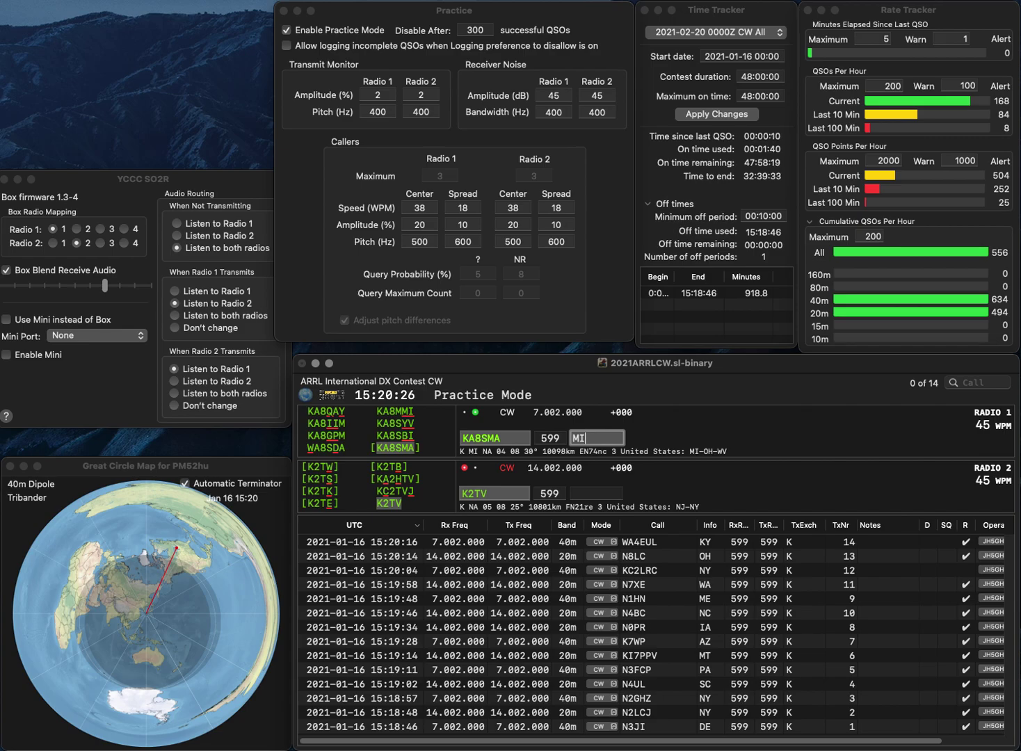
- Log KA8SMA with exchange MI on Radio 1 and K2TV with exchange NY on Radio 2
key("Return")
type("NY")
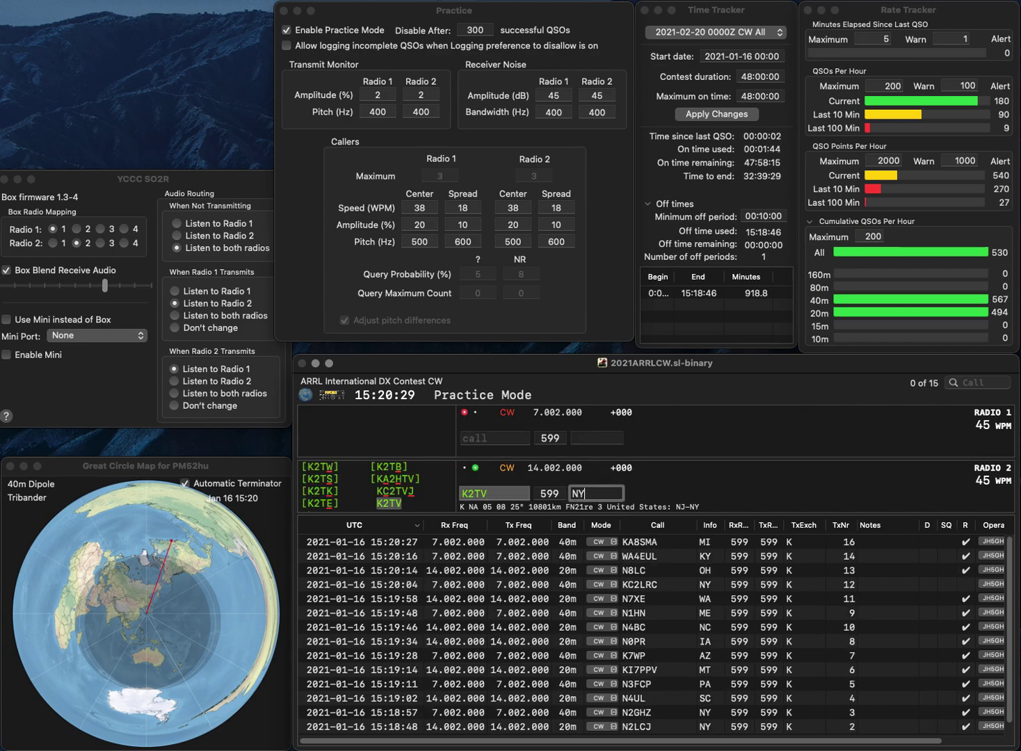
key("Return")
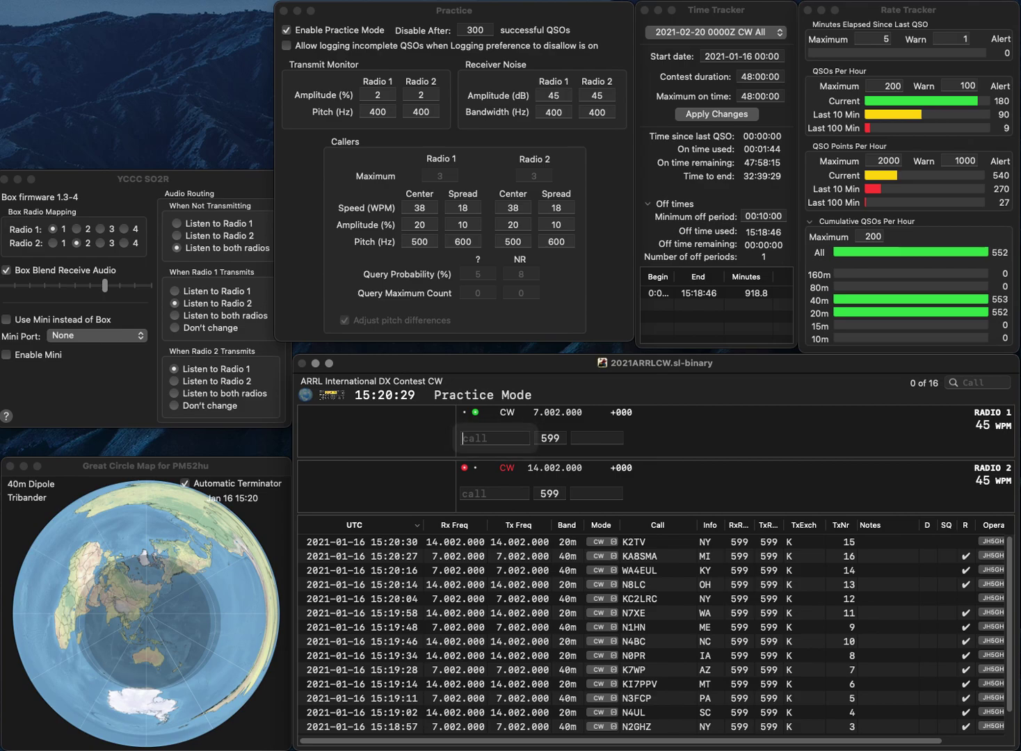
- Answer KS9DX on Radio 1 and AA3P on Radio 2, sending each the exchange
type("KS9")
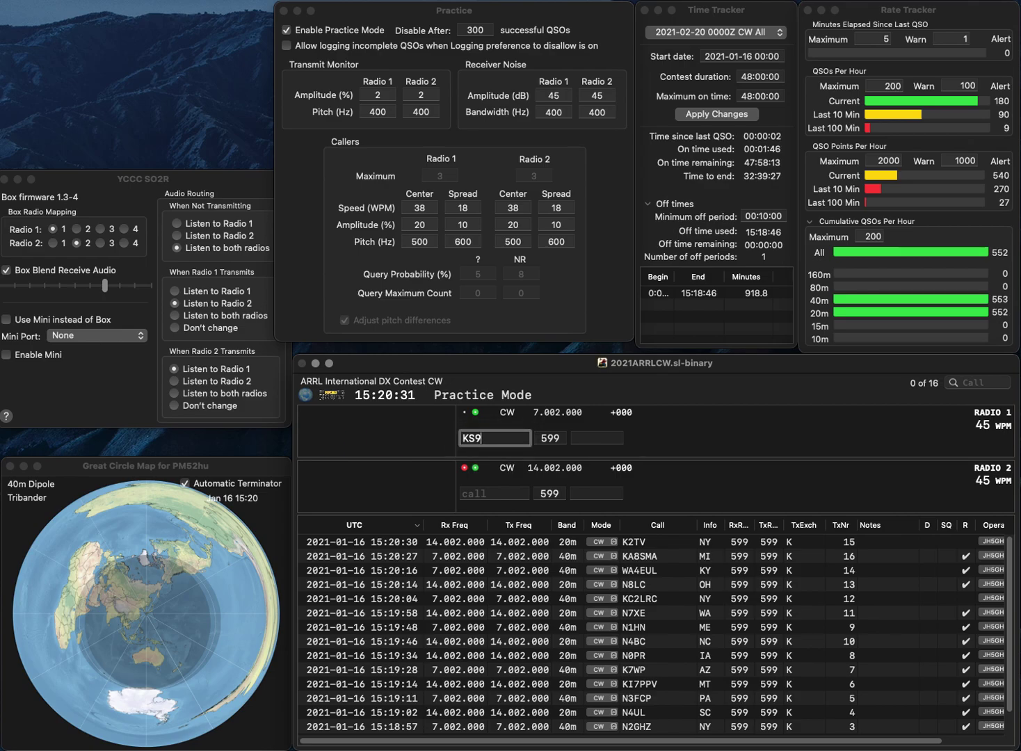
type("DX")
key("Return")
type("AA3")
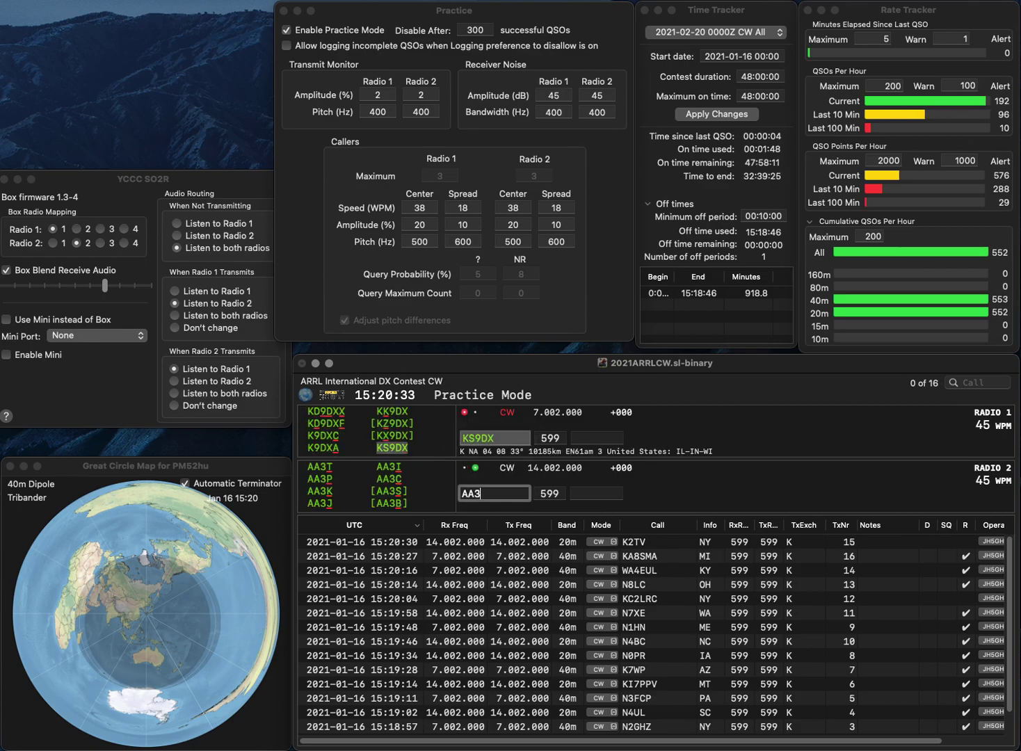
type("P")
key("Return")
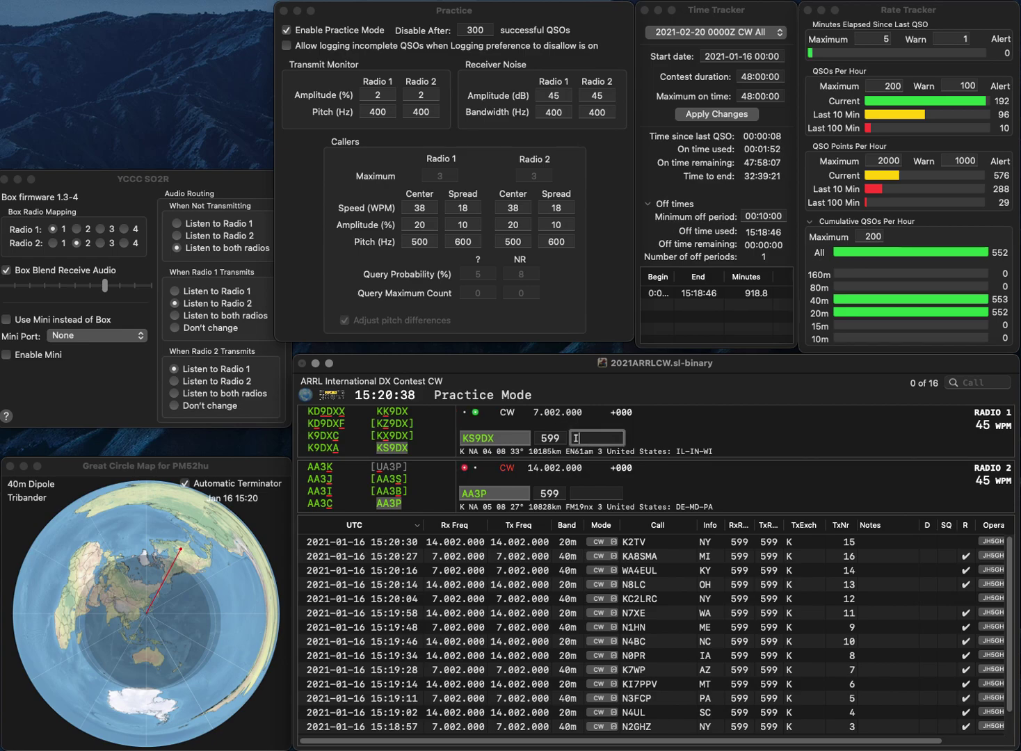
- Log KS9DX with exchange IL on Radio 1 and AA3P with exchange PA on Radio 2
key("Return")
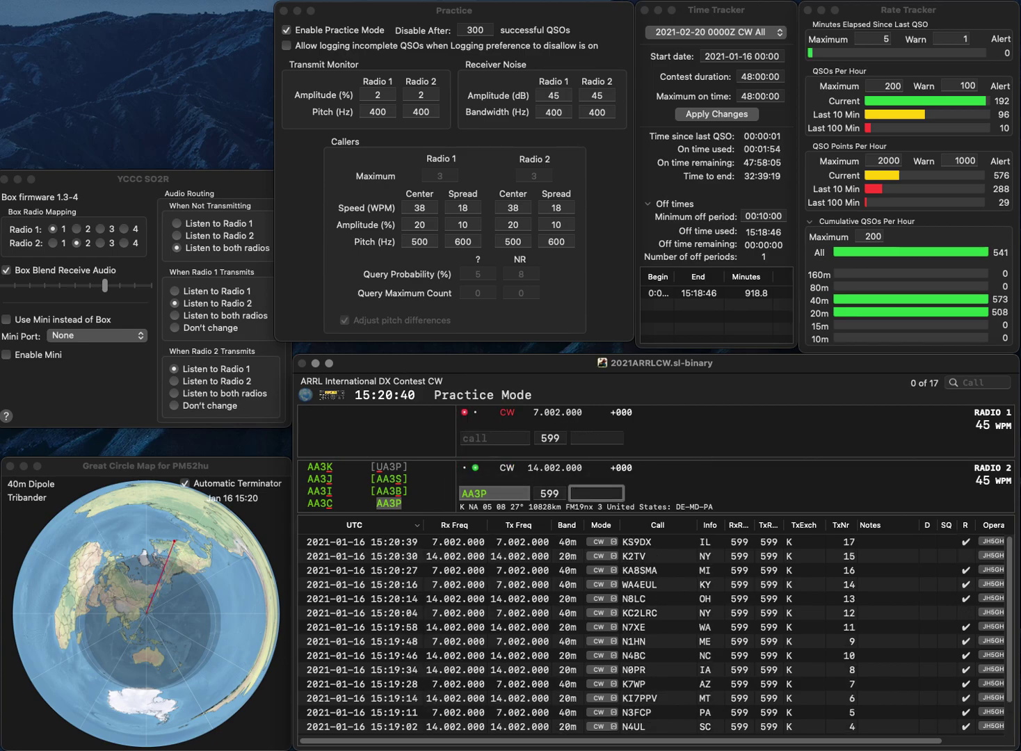
type("PA")
key("Return")
type("9")
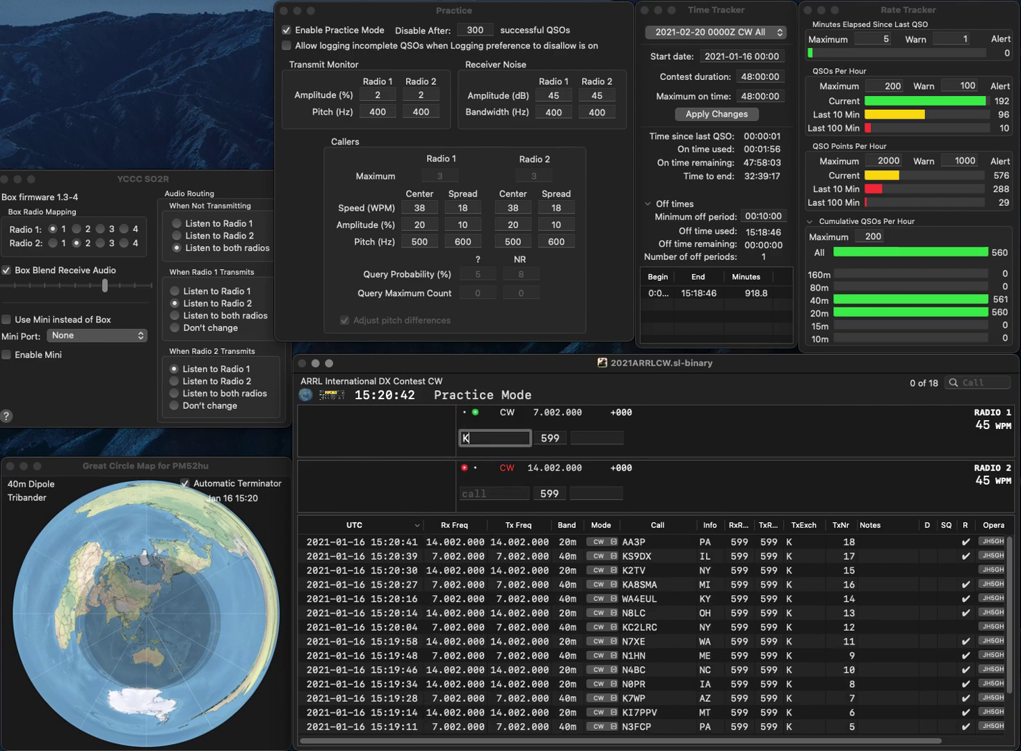
type("SN")
key("Home")
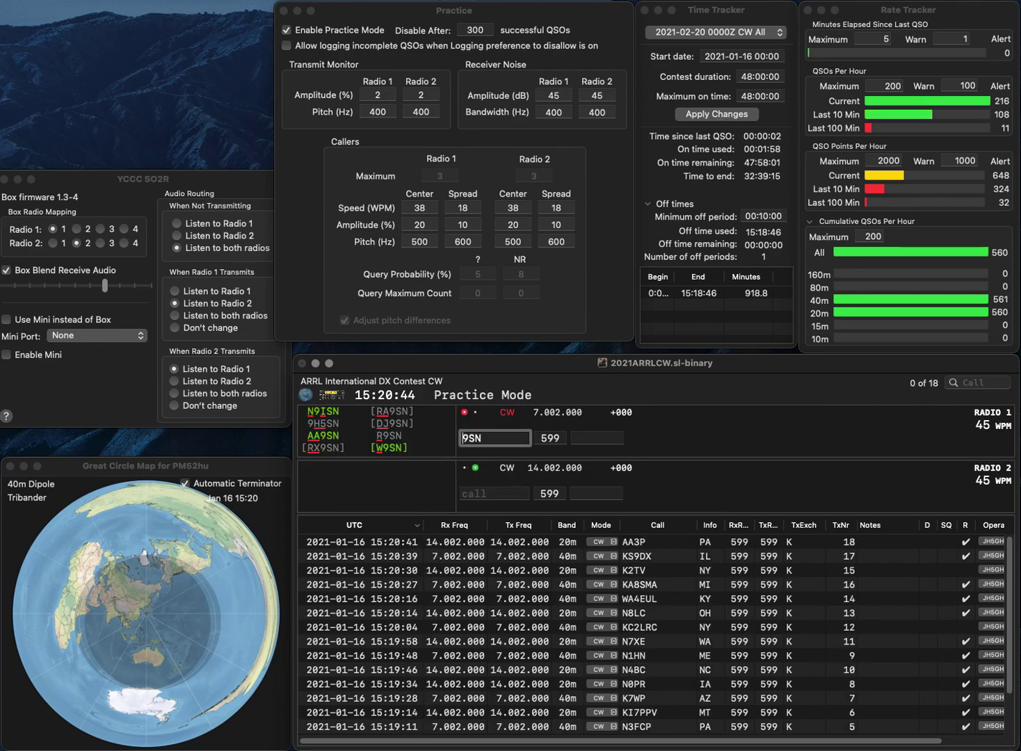
type("AA")
key("Return")
type("A0TBL")
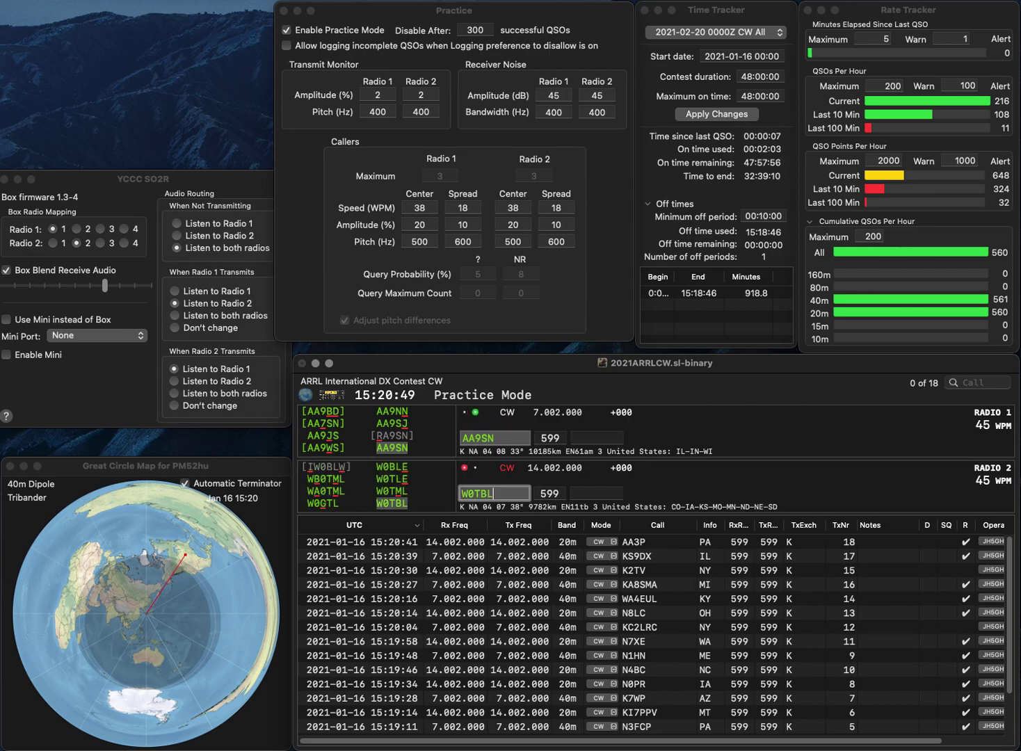
key("Return")
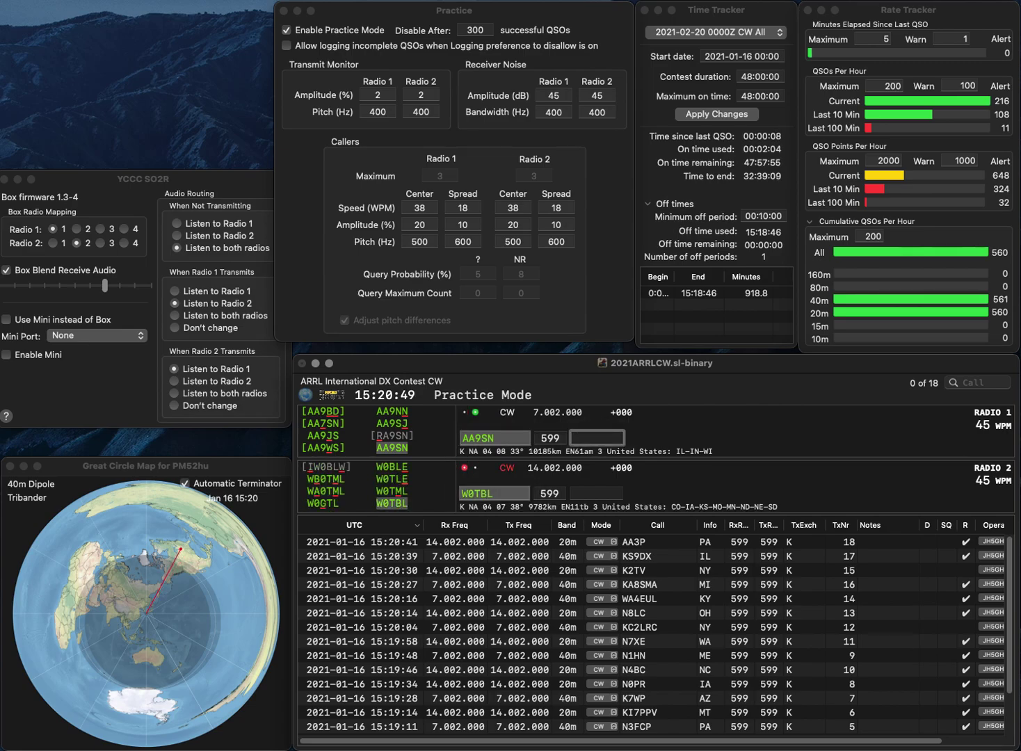
- Log AA9SN with exchange WI on Radio 1 and W0TBL with exchange NE on Radio 2
type("WI")
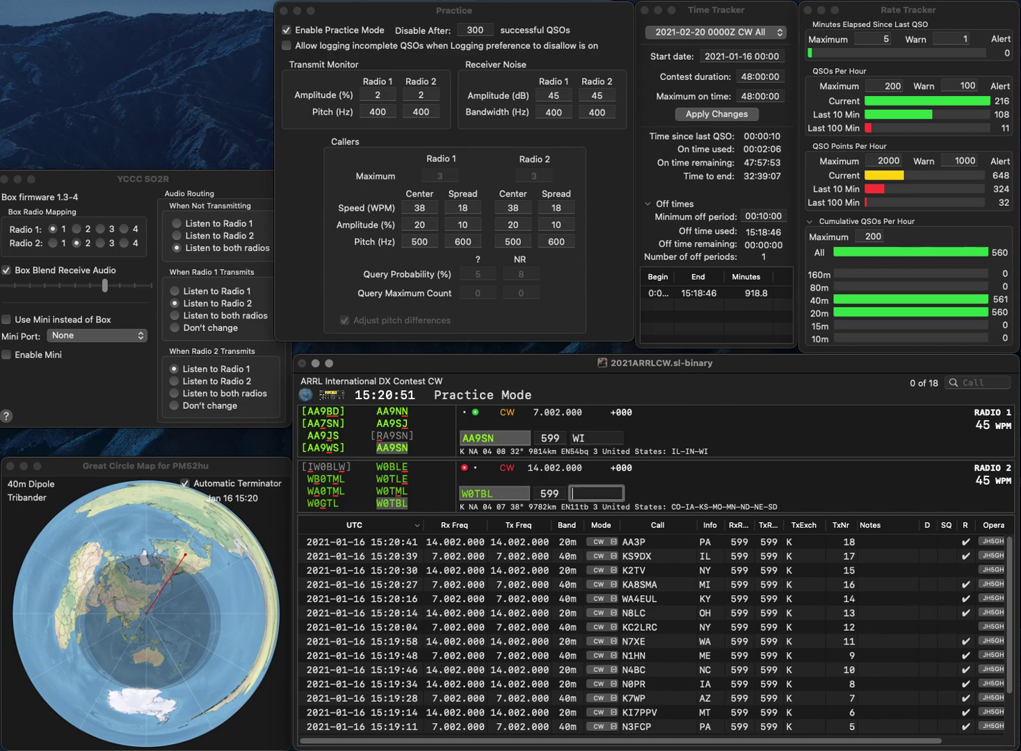
key("Return")
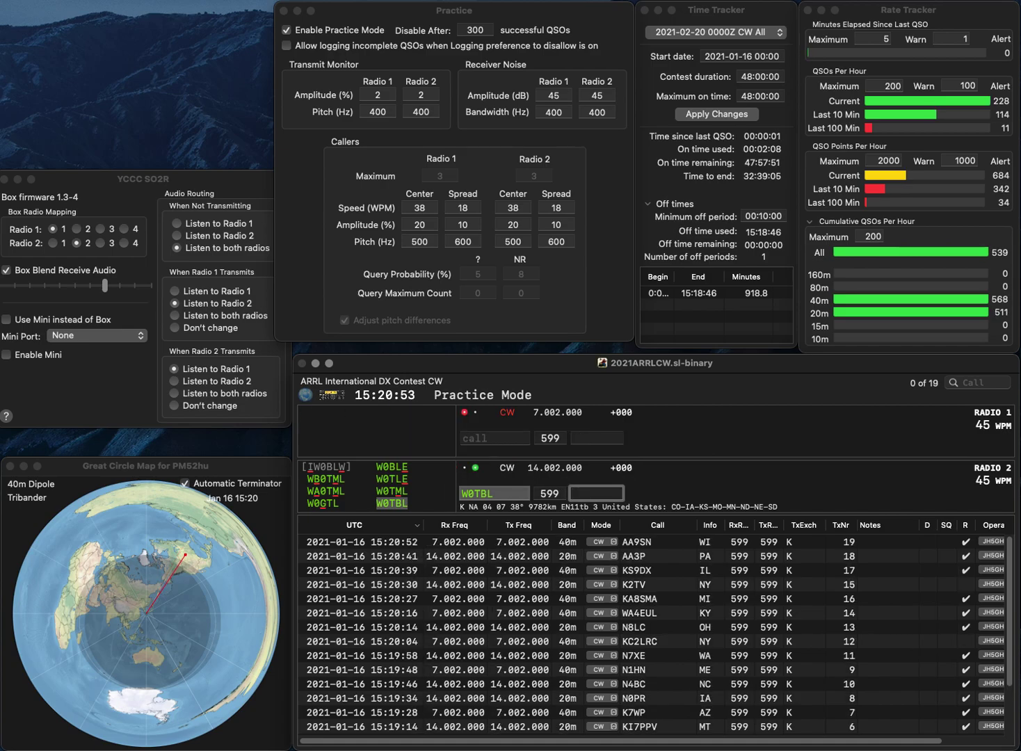
key("Return")
- Answer and log KM4F with exchange AL on Radio 1, sending the partial callsign K8 on Radio 2 in between
type("KM4F")
key("Return")
type("K")
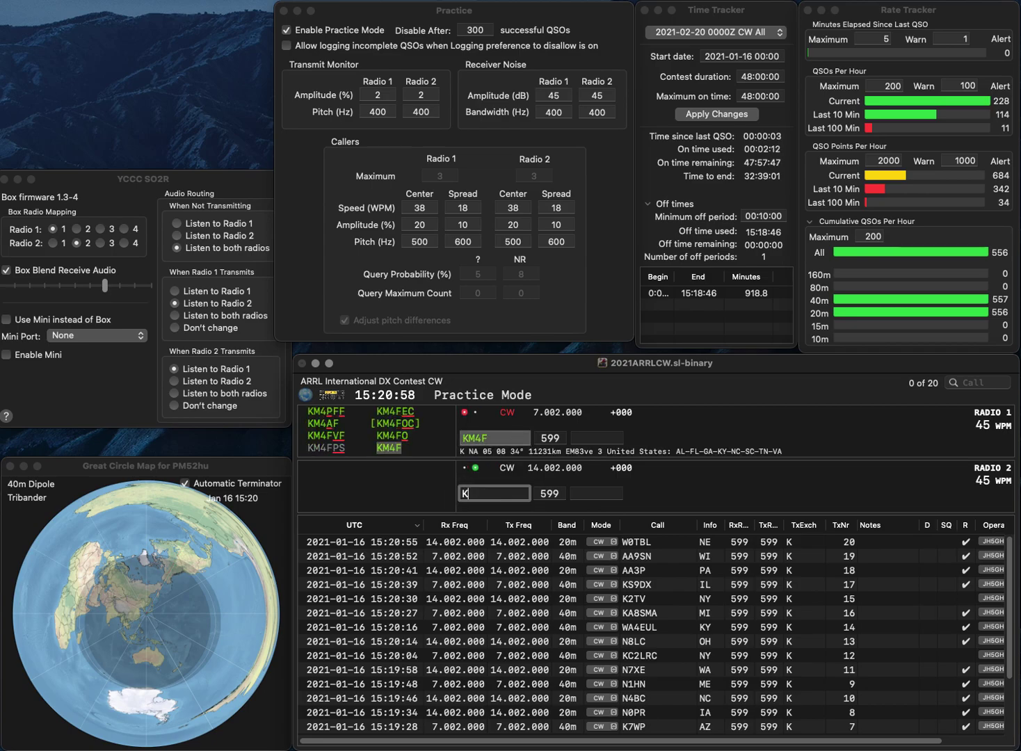
type("8")
key("Return")
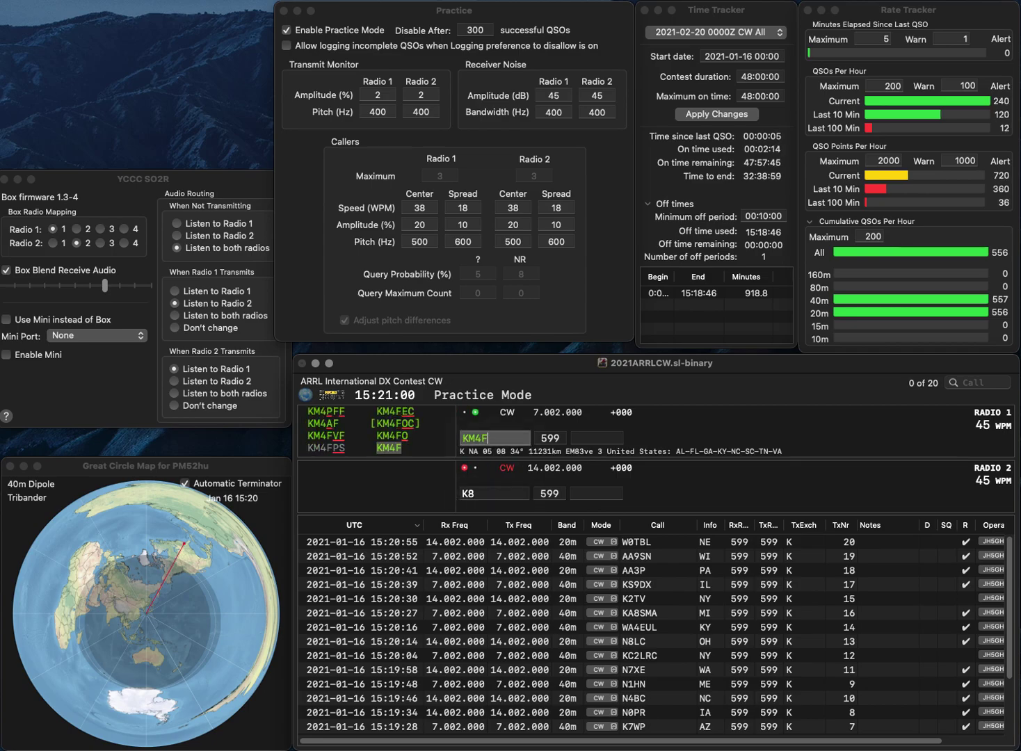
type("AL")
key("Return")
- Correct the Radio 2 callsign to K9ZA/9 and answer WX2N on Radio 1, sending each the exchange
key("BackSpace")
type("9Z")
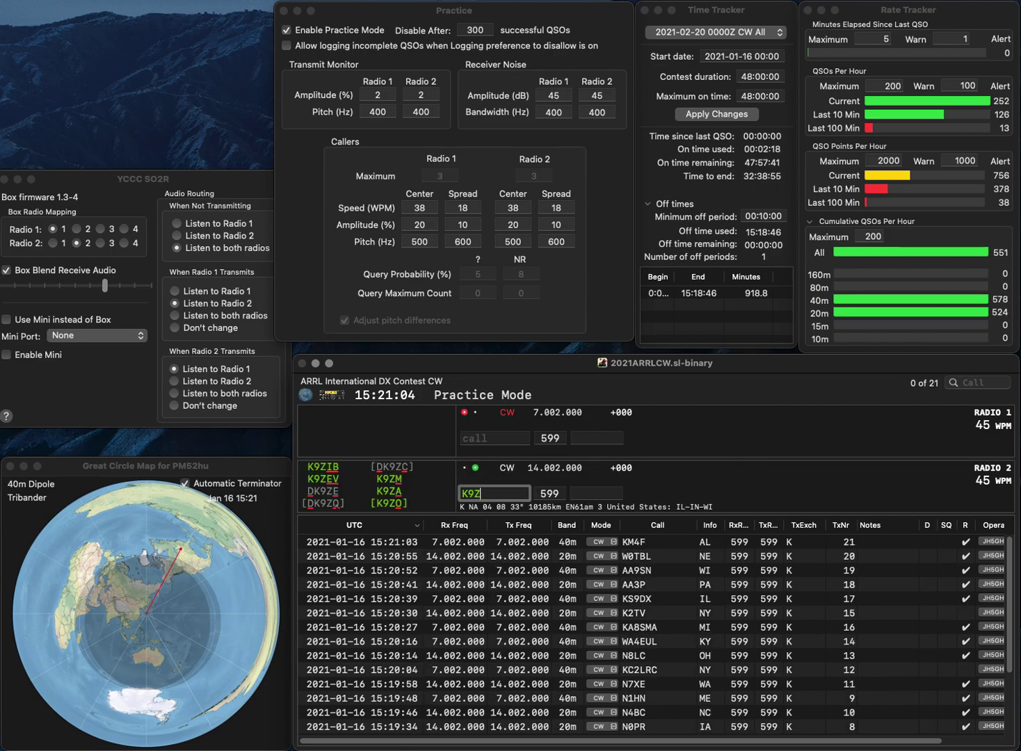
type("A/9")
key("Return")
type("WX")
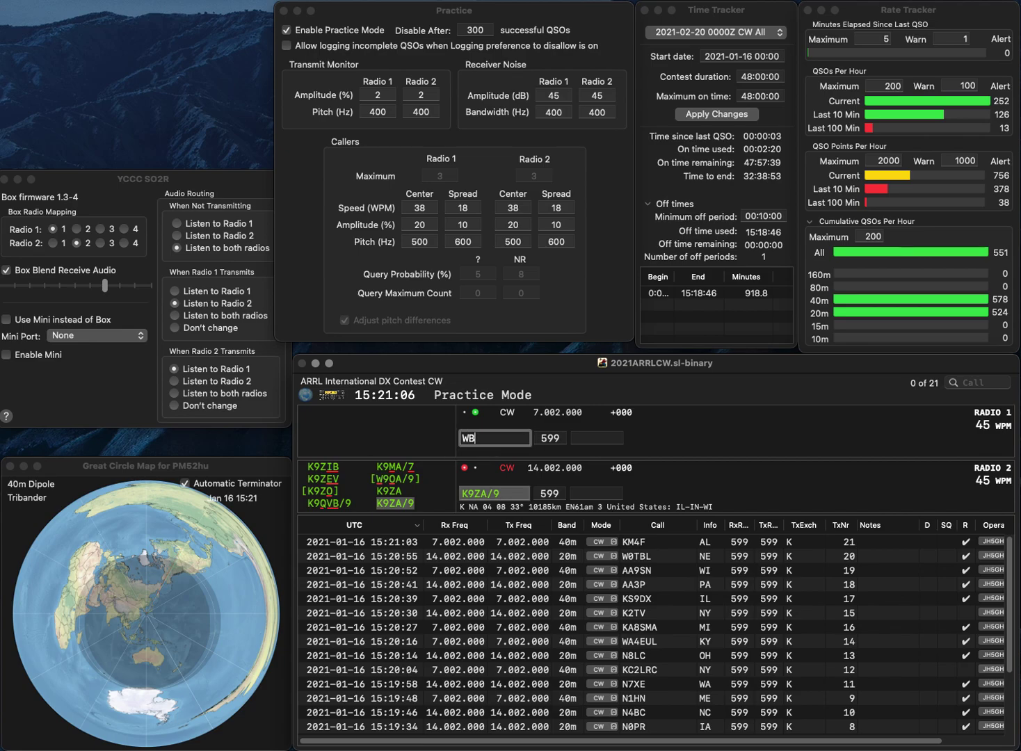
type("2N")
key("Return")
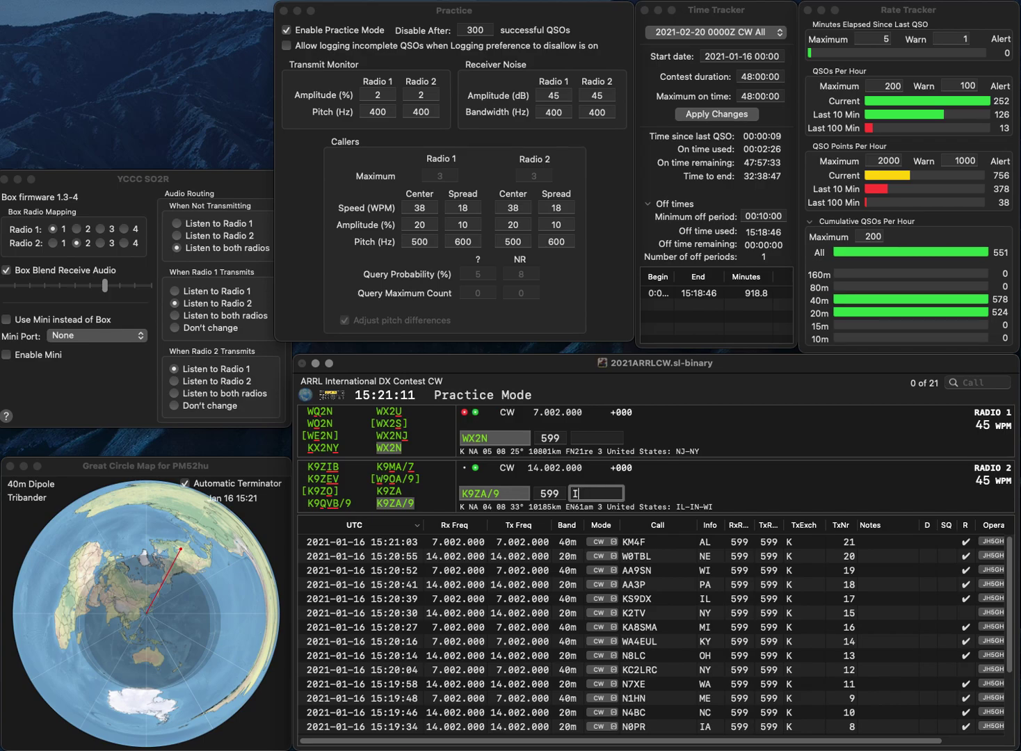
key("Return")
type("NY")
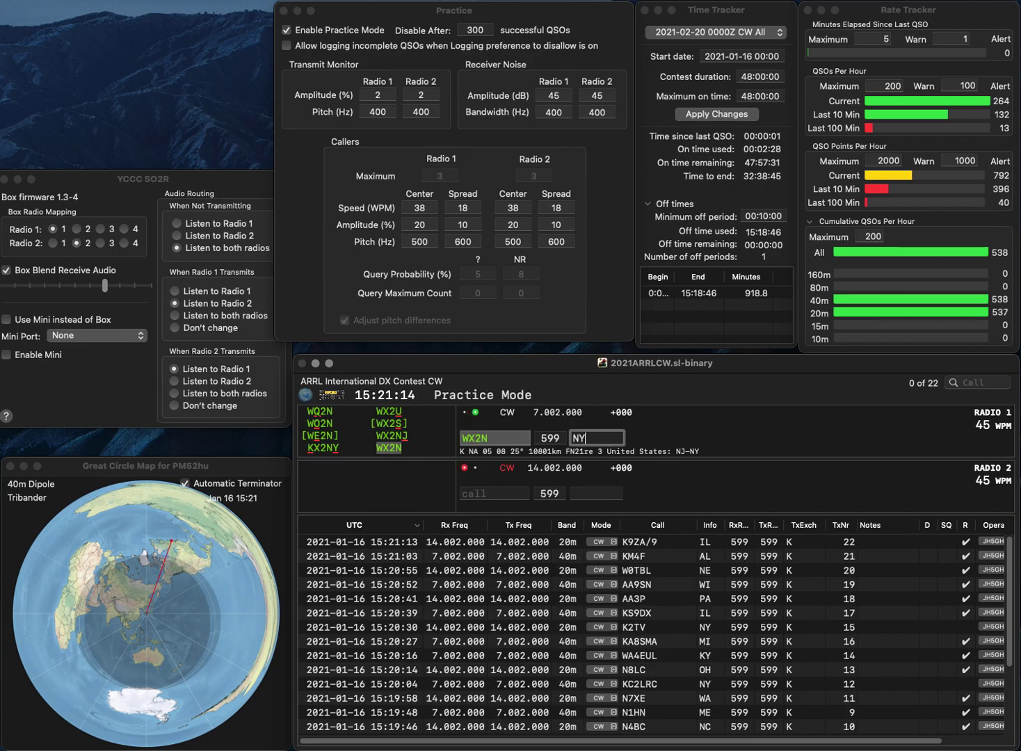
key("Return")
type("W3BFC")
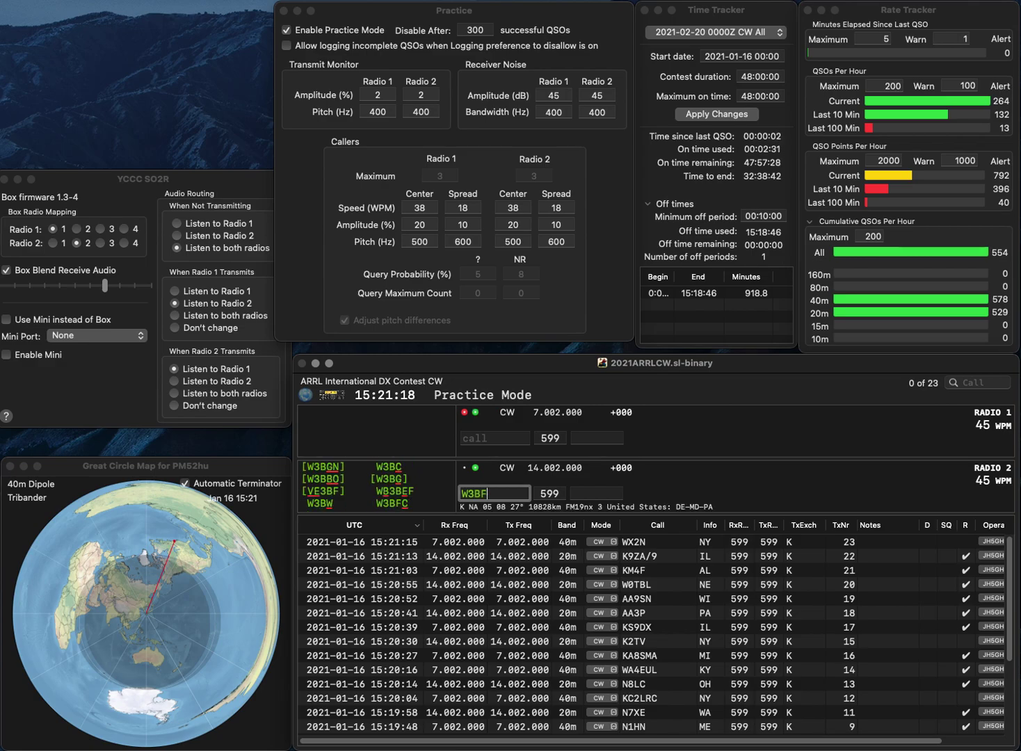
key("Return")
type("W1ITU")
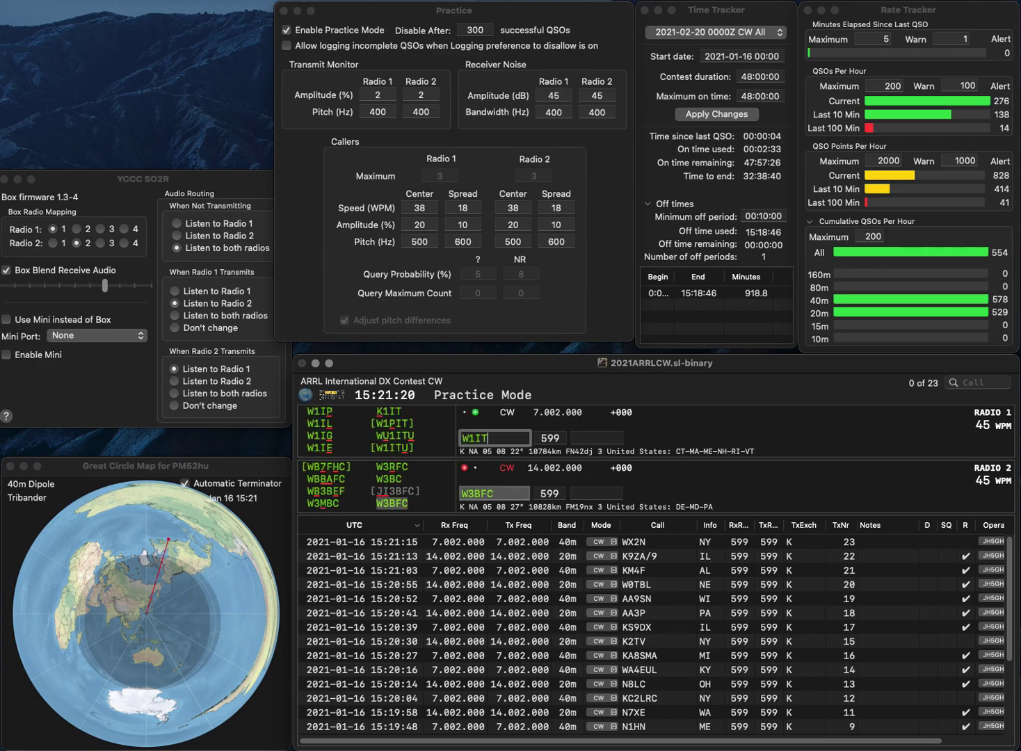
key("Return")
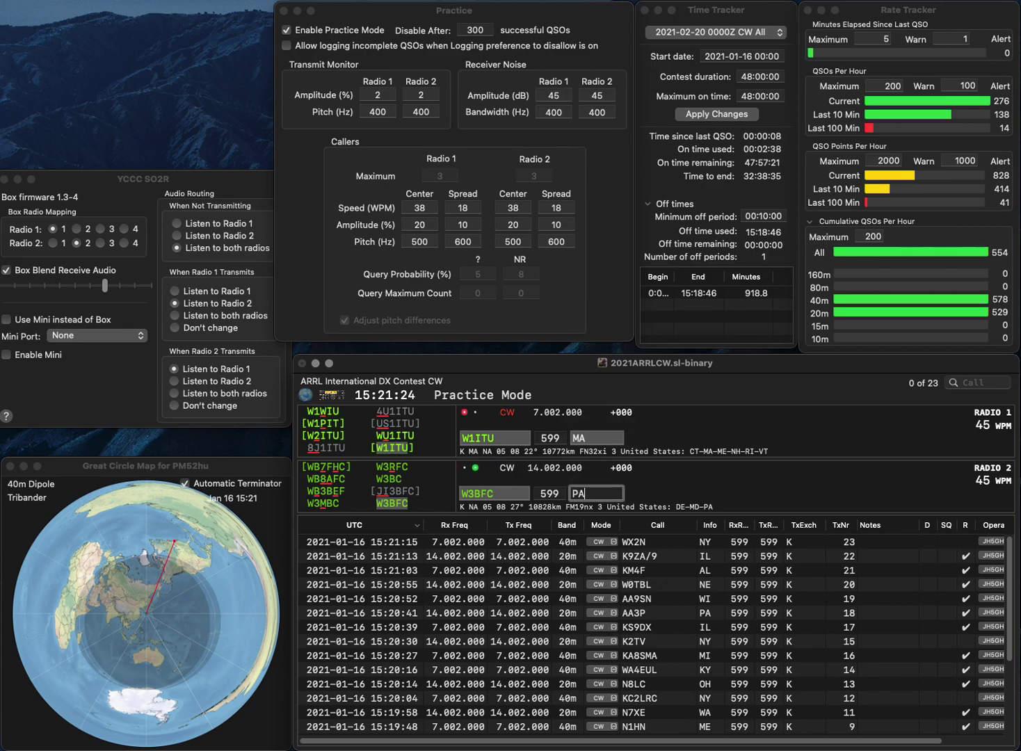
key("Return")
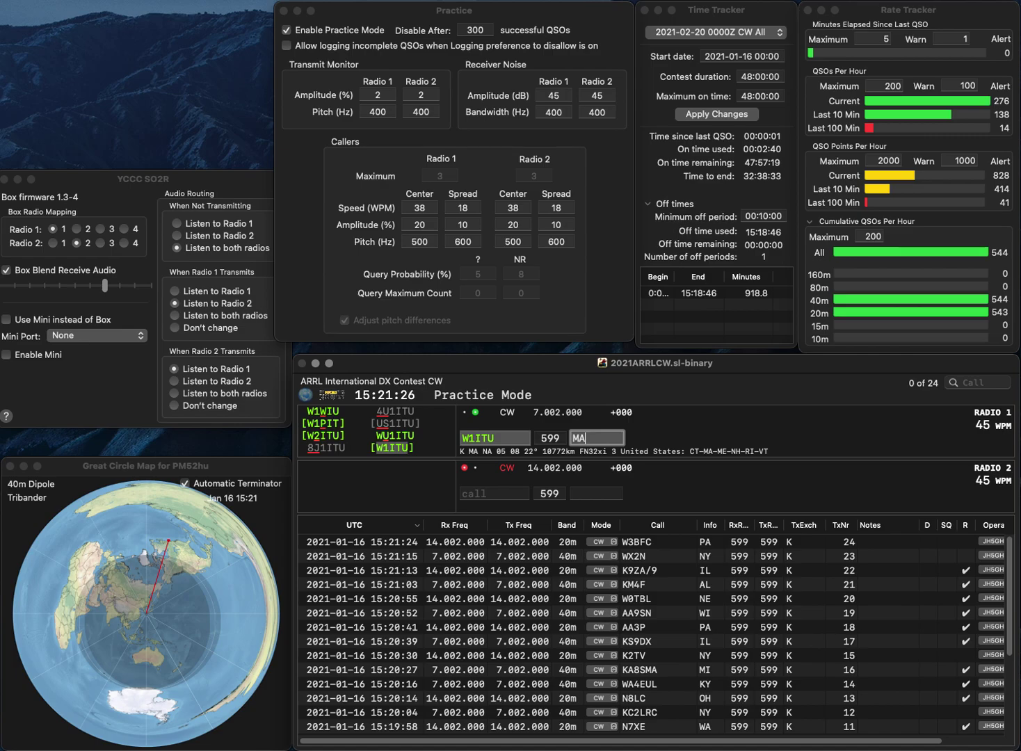
key("Return")
type("W")
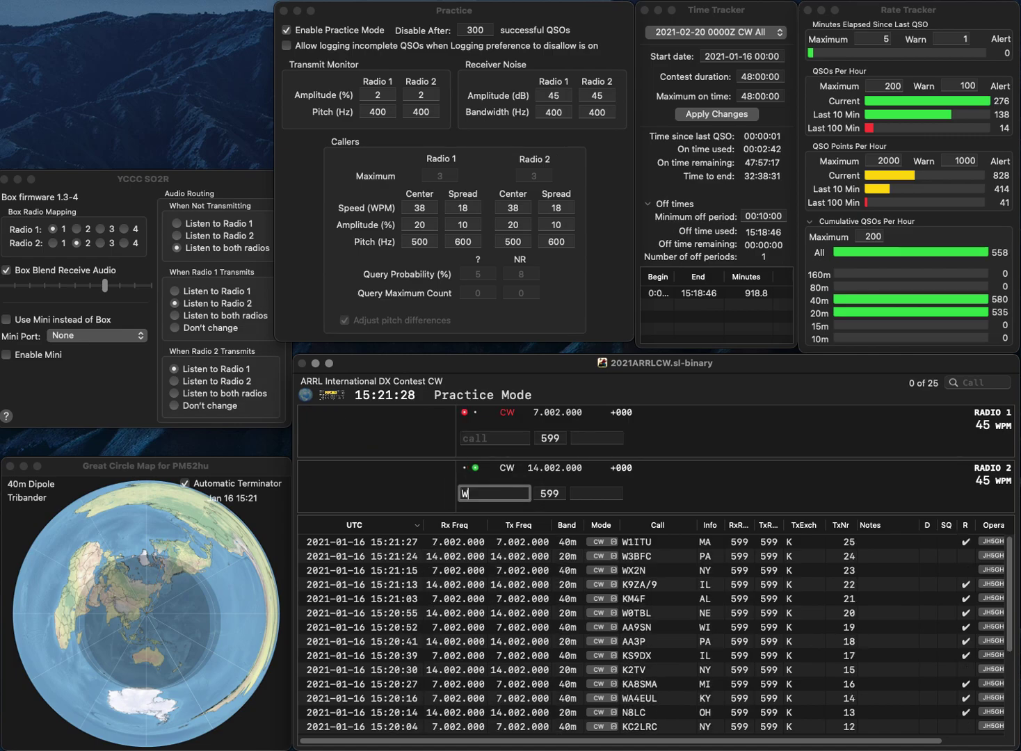
type("0EE")
key("Return")
type("N")
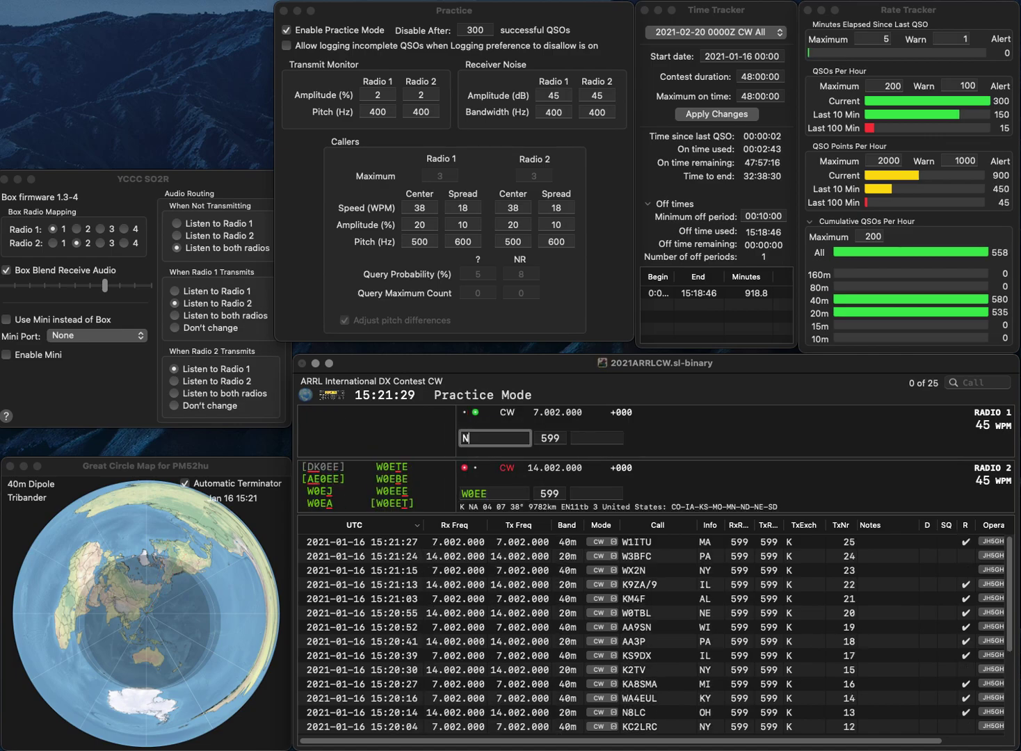
type("A5CW")
key("Return")
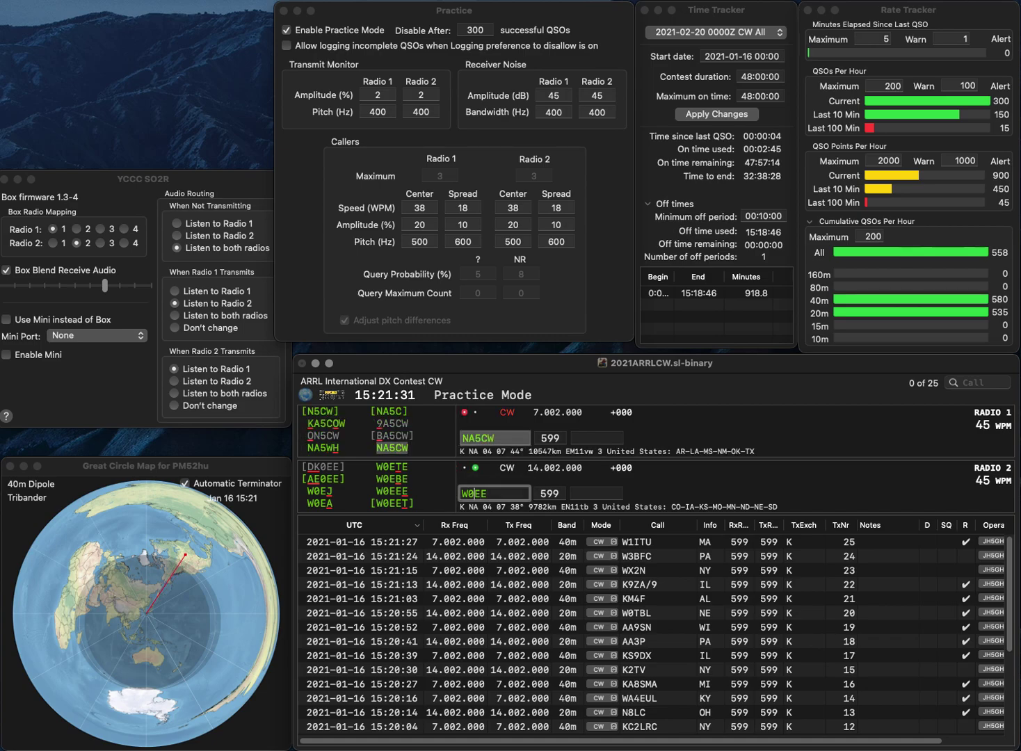
type("KD")
key("Delete")
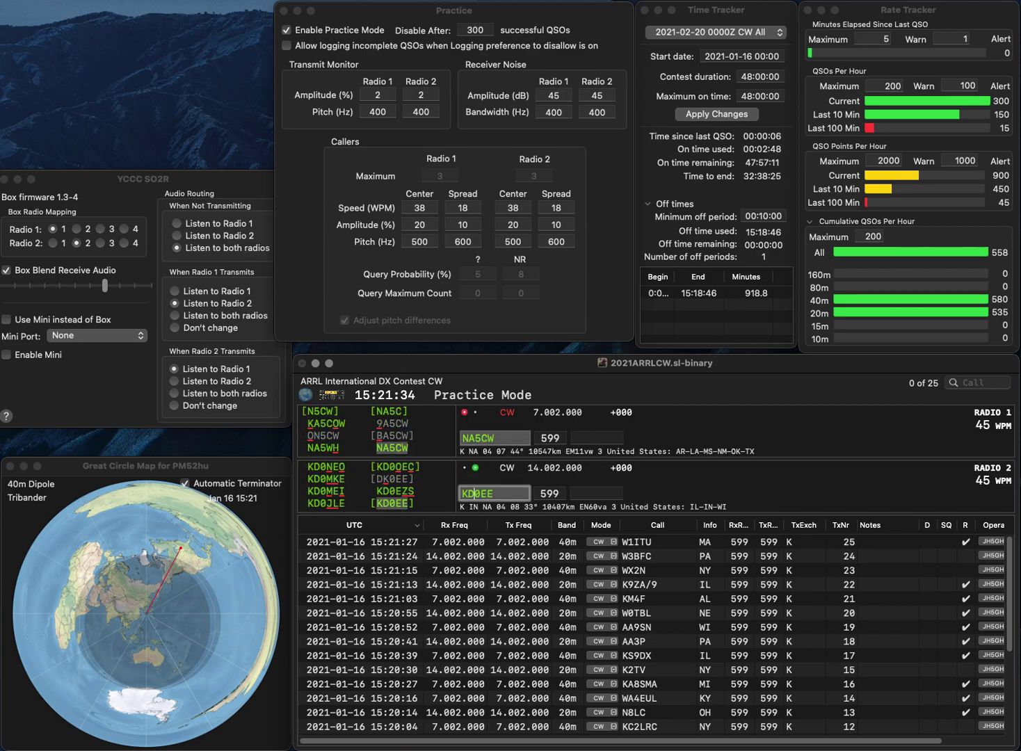
key("Return")
type("M")
key("Return")
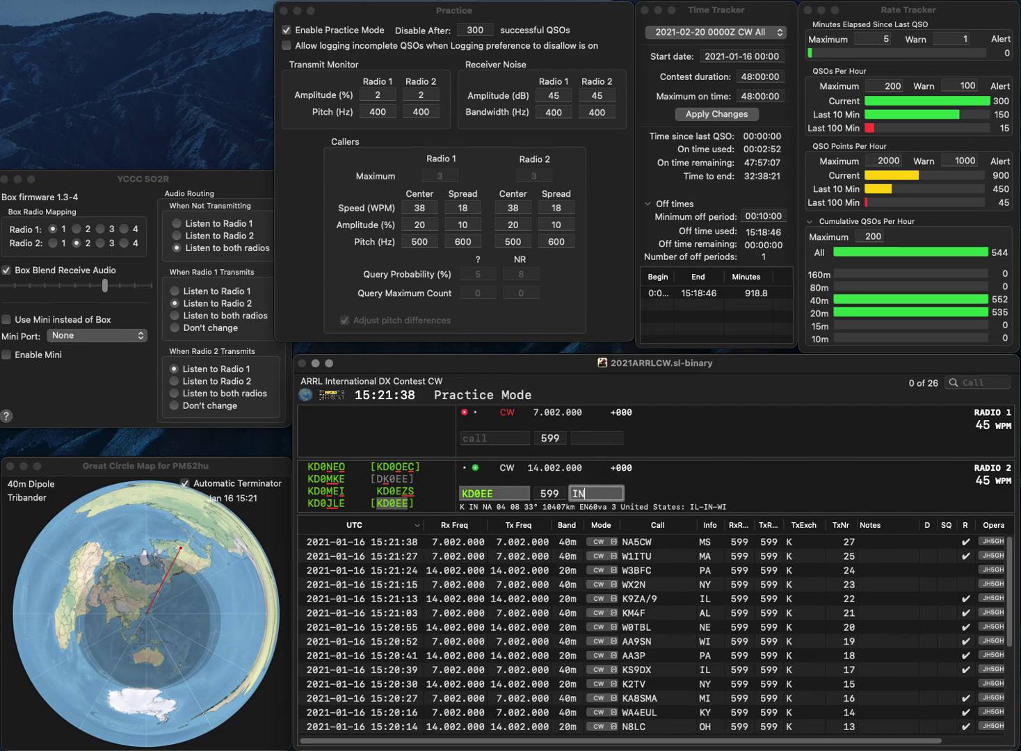
type("IN")
key("Return")
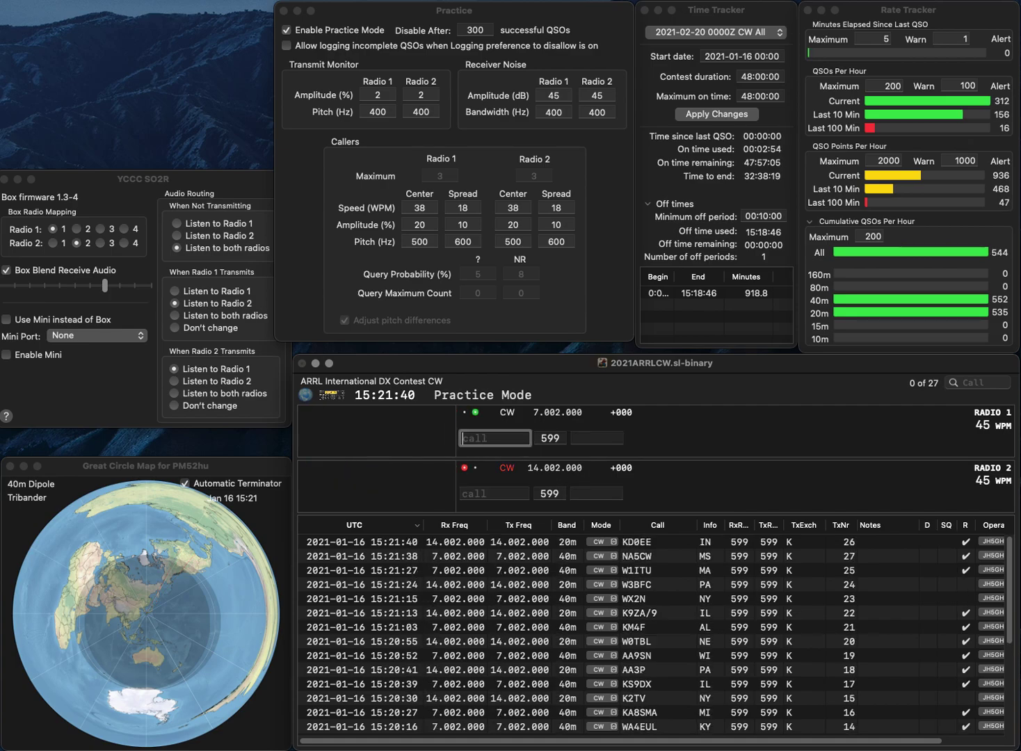
- Answer K0TPP on Radio 1 and WU4B on Radio 2, sending each the exchange
type("K0TPP")
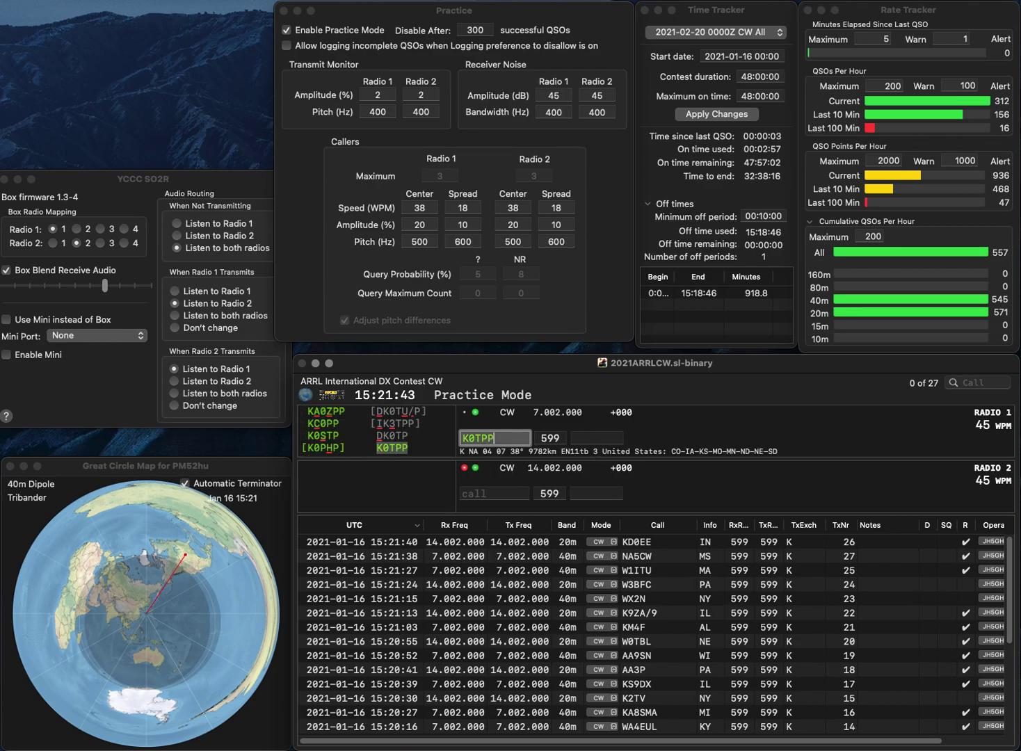
key("Return")
type("WU4B")
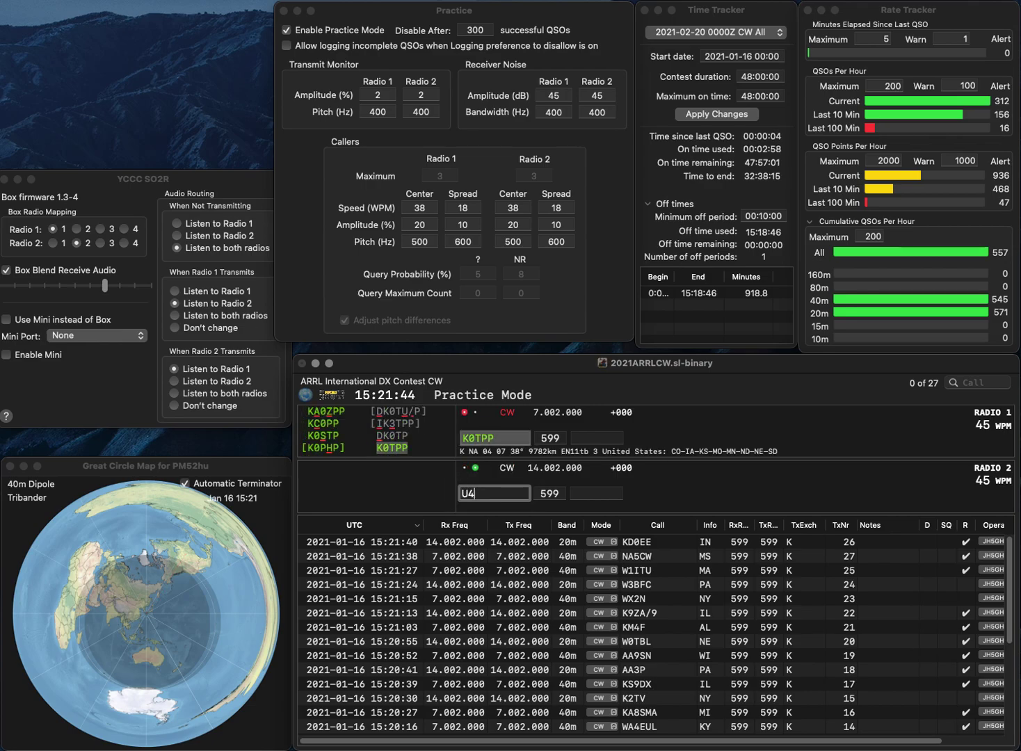
key("Return")
key("Tab")
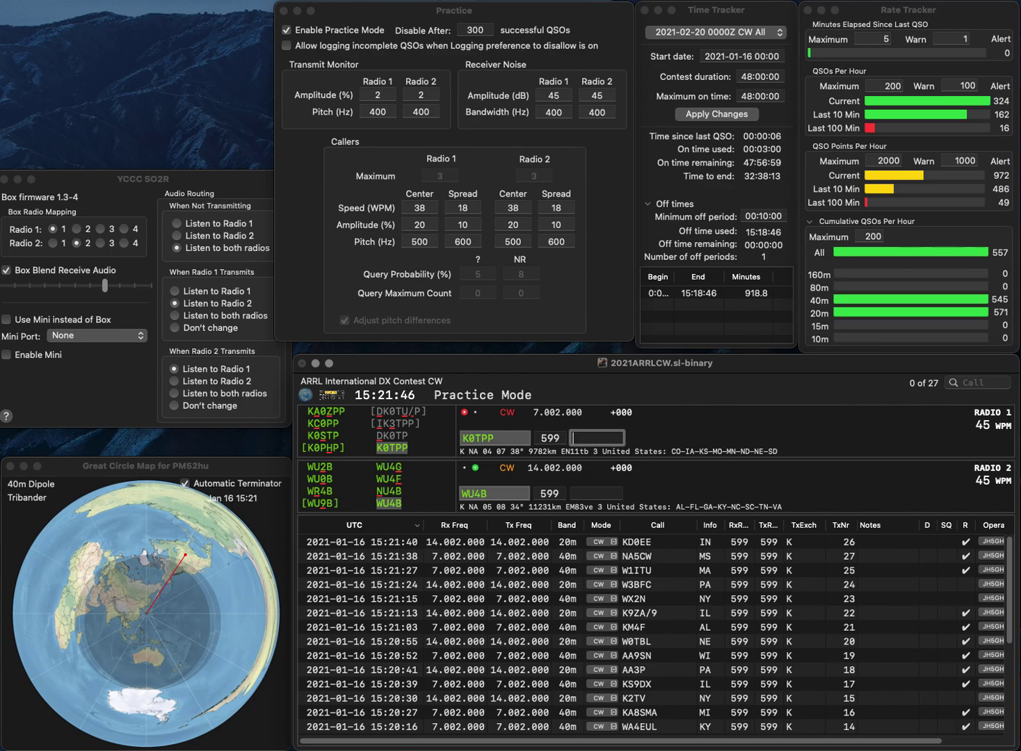
type("MO")
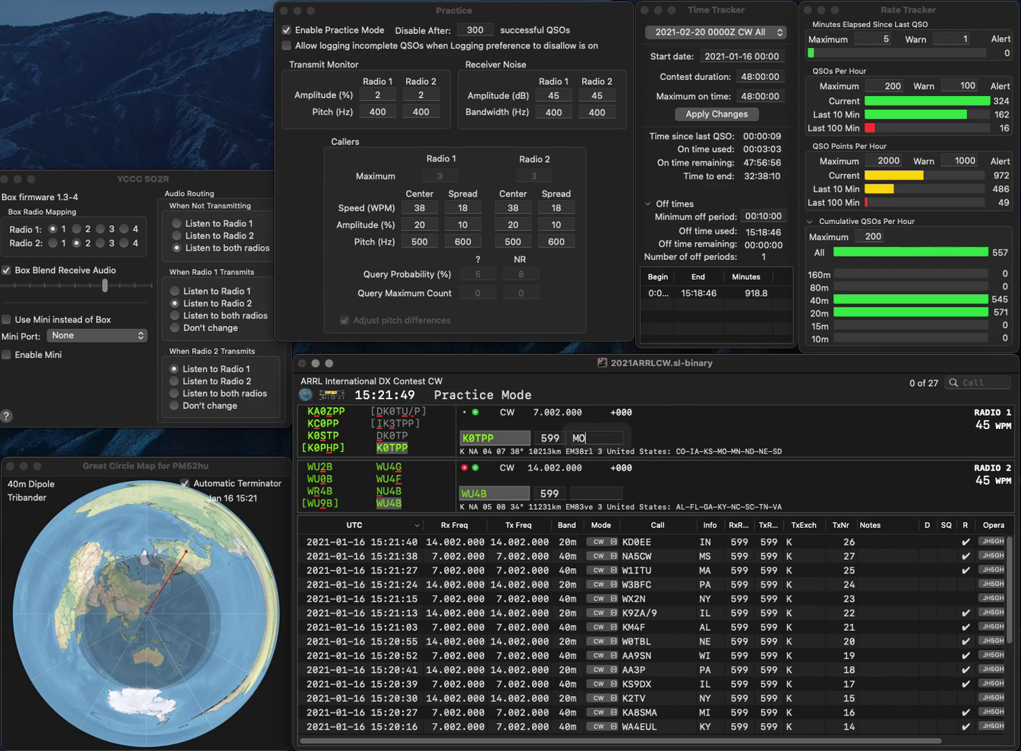
key("Return")
type("KY")
key("Return")
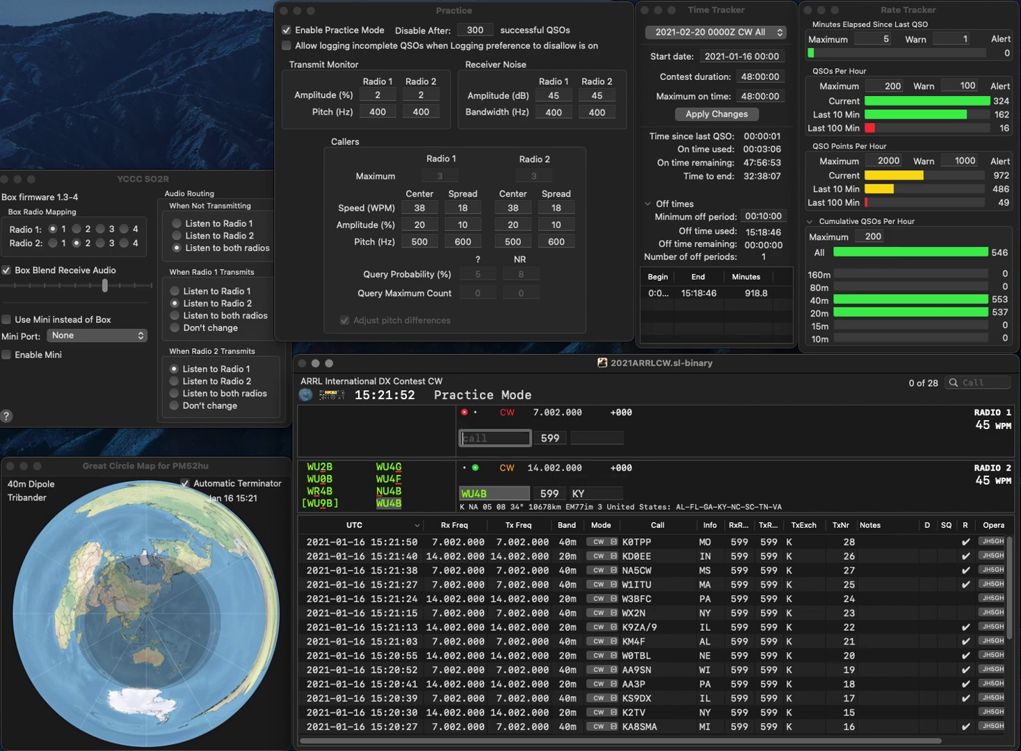
type("VE3")
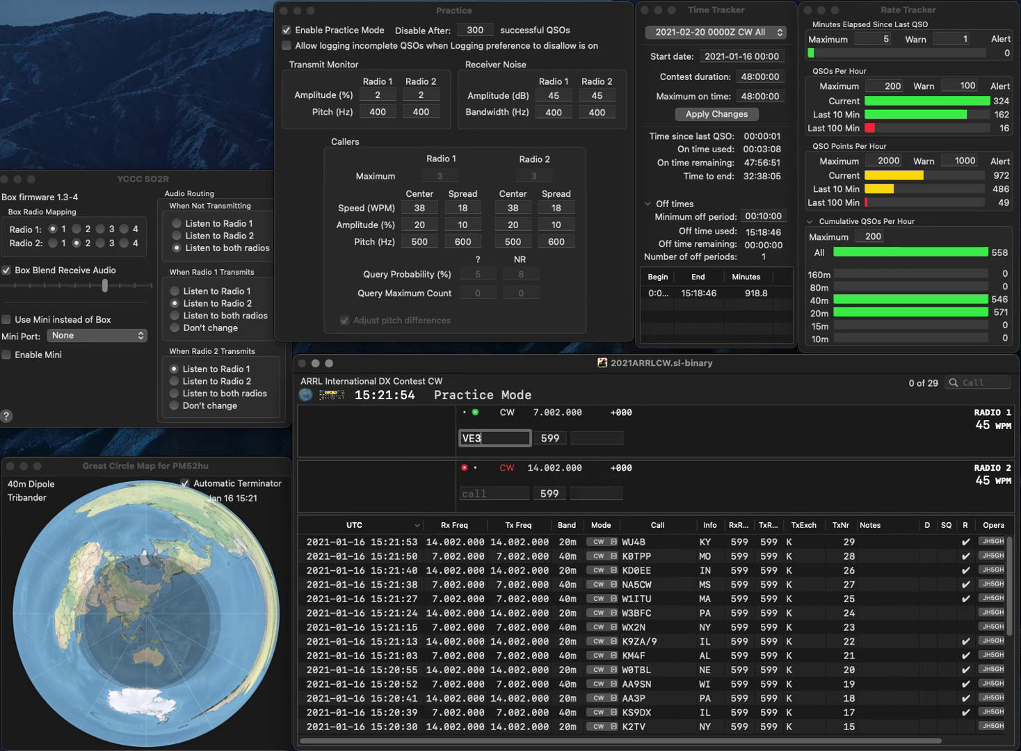
type("XKZ")
key("Return")
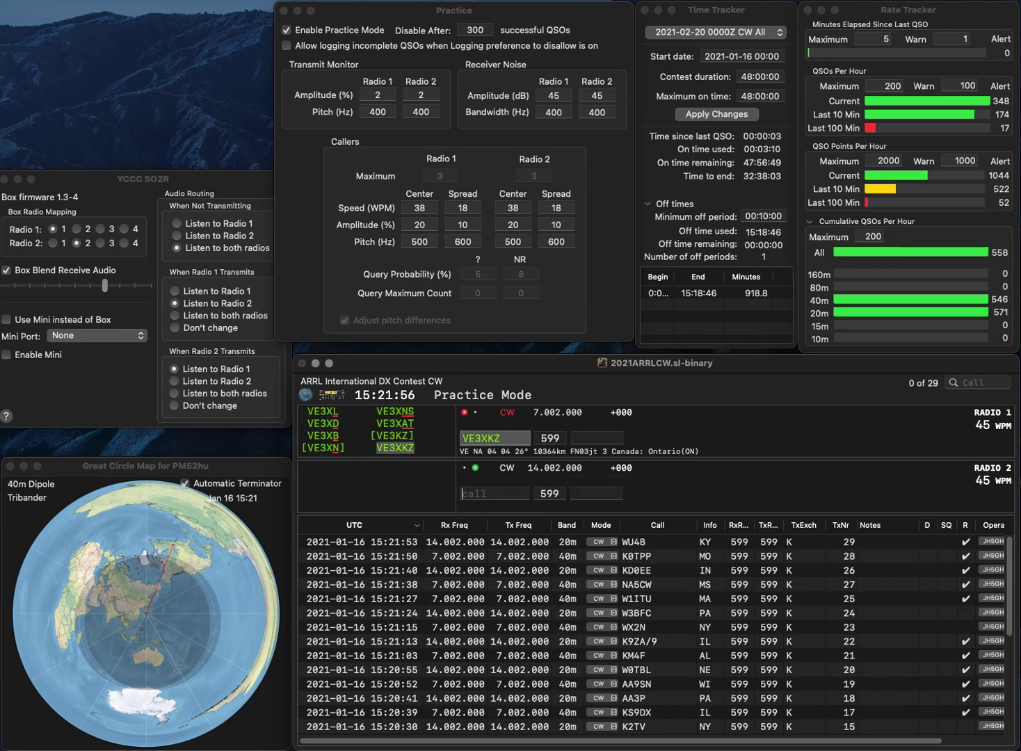
type("K6WDE")
key("Return")
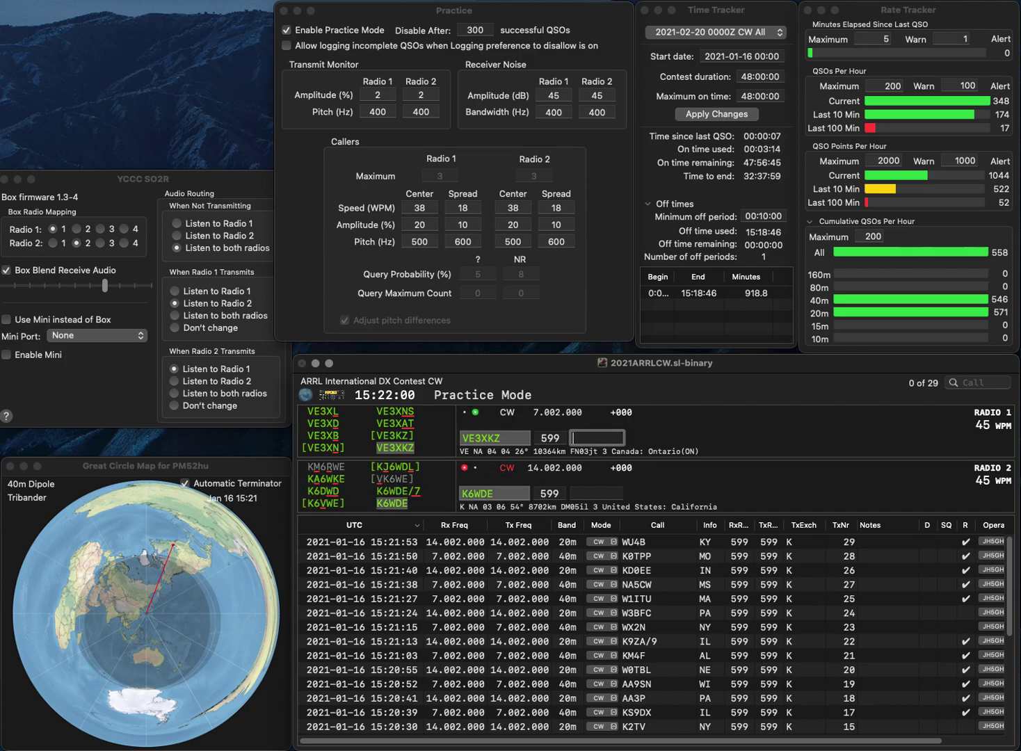
type("ON")
key("Return")
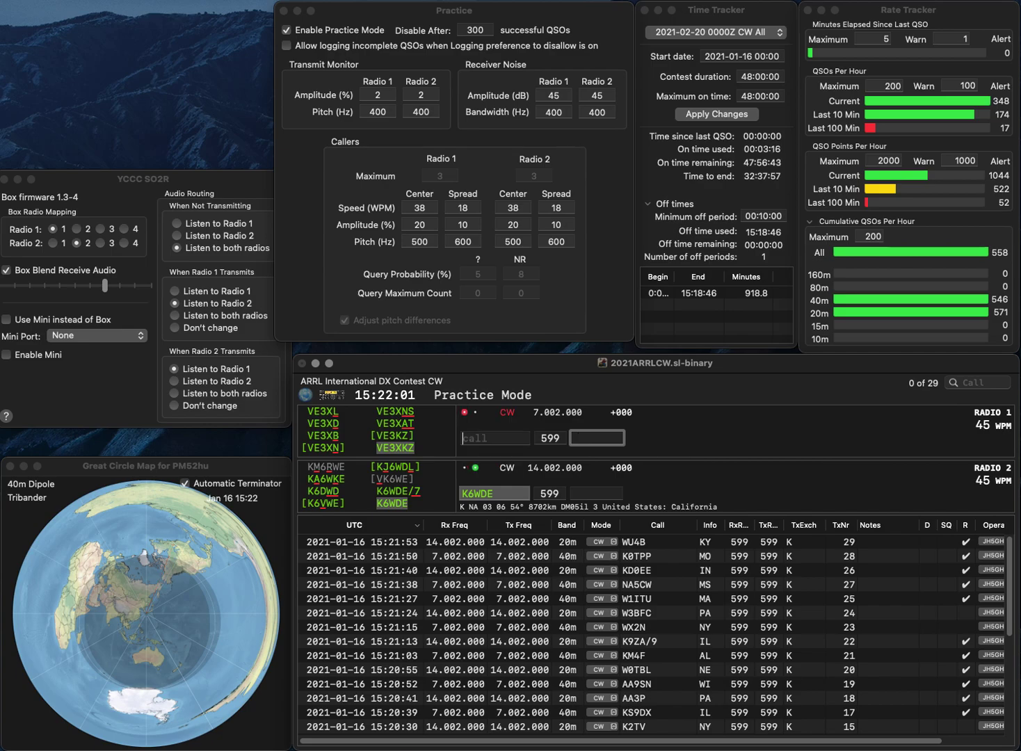
type("CA")
key("Return")
type("NG4")
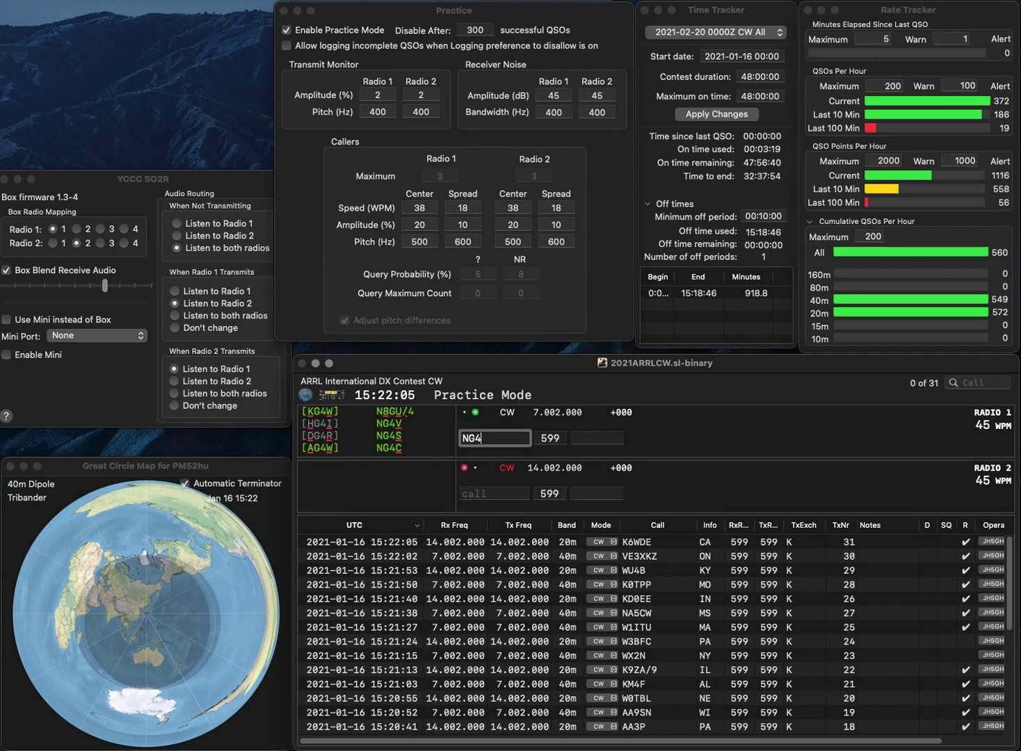
type("V")
key("Return")
type("KD9JJR")
key("Return")
type("K")
key("Return")
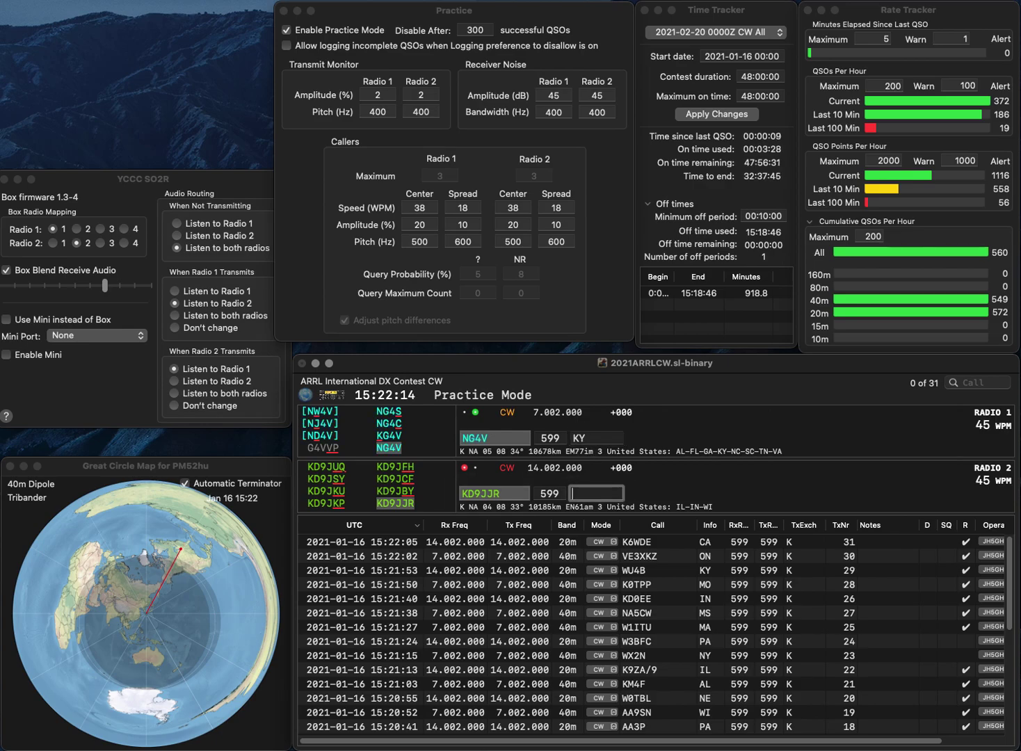
type("IN")
key("Return")
type("W")
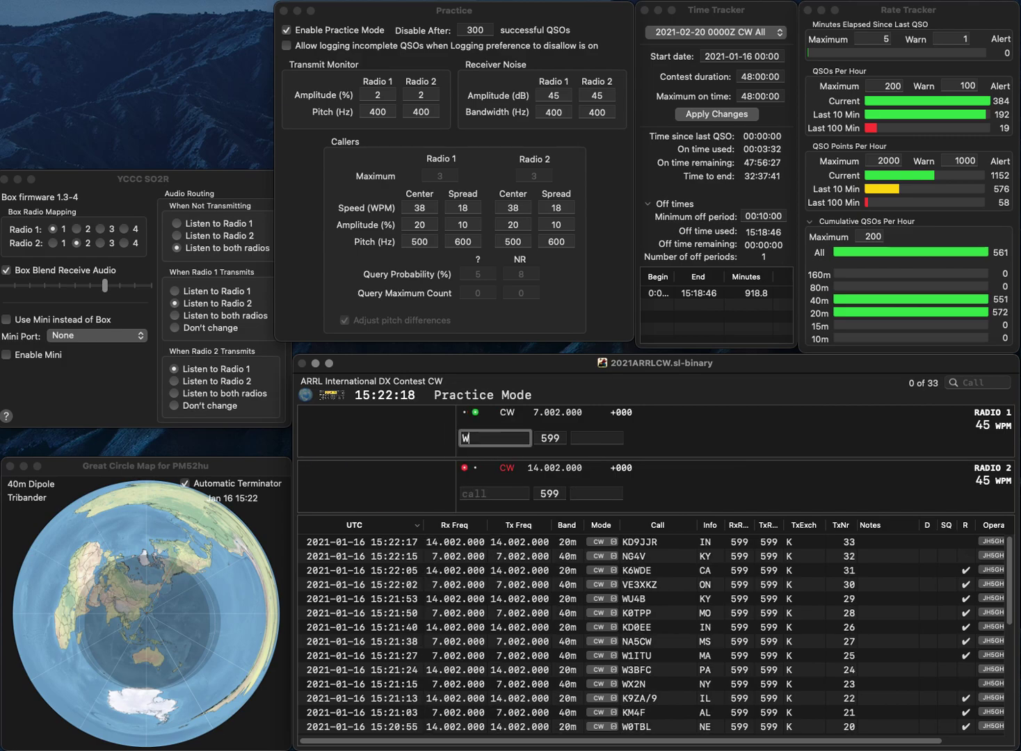
type("7VTX")
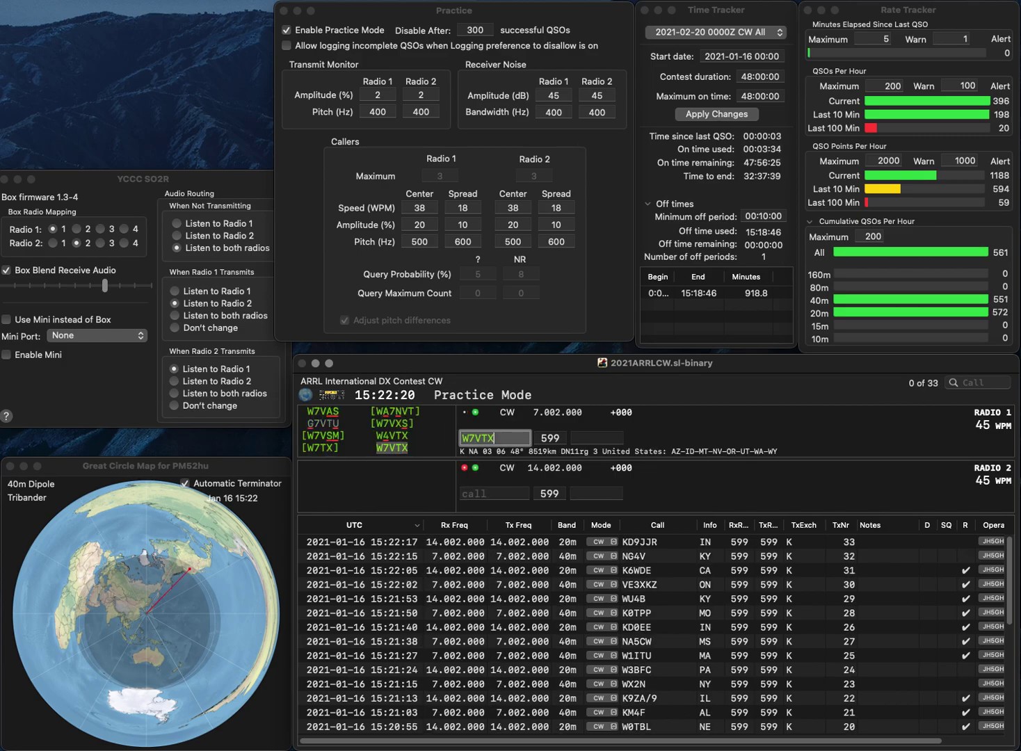
key("Return")
type("09")
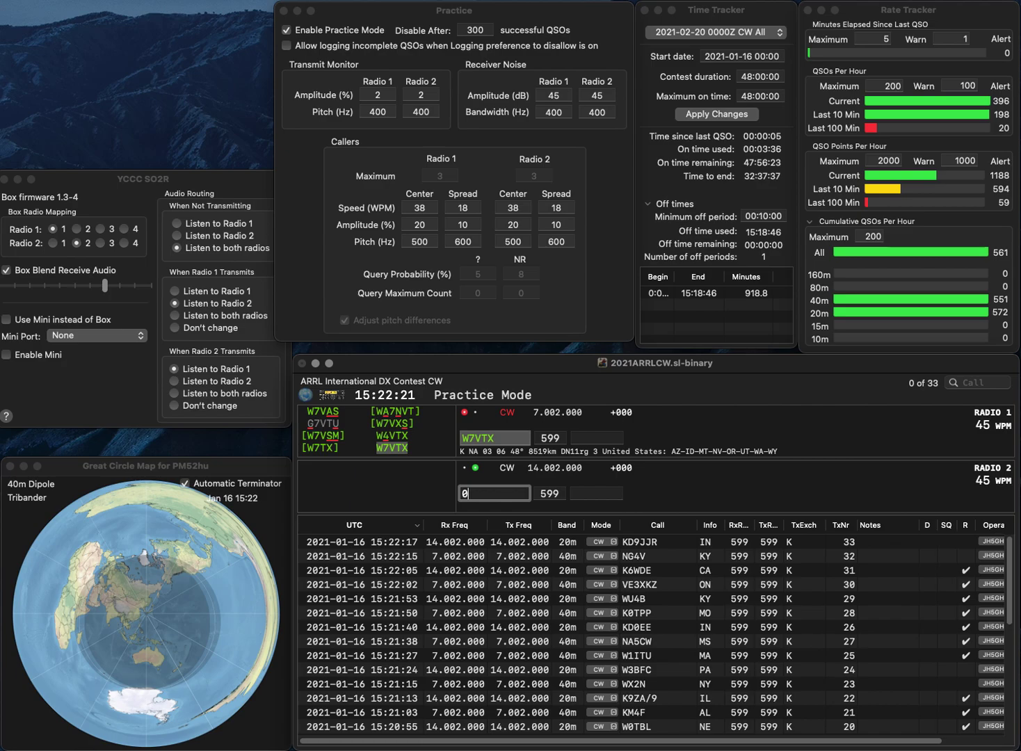
key("BackSpace")
type("W9NJ")
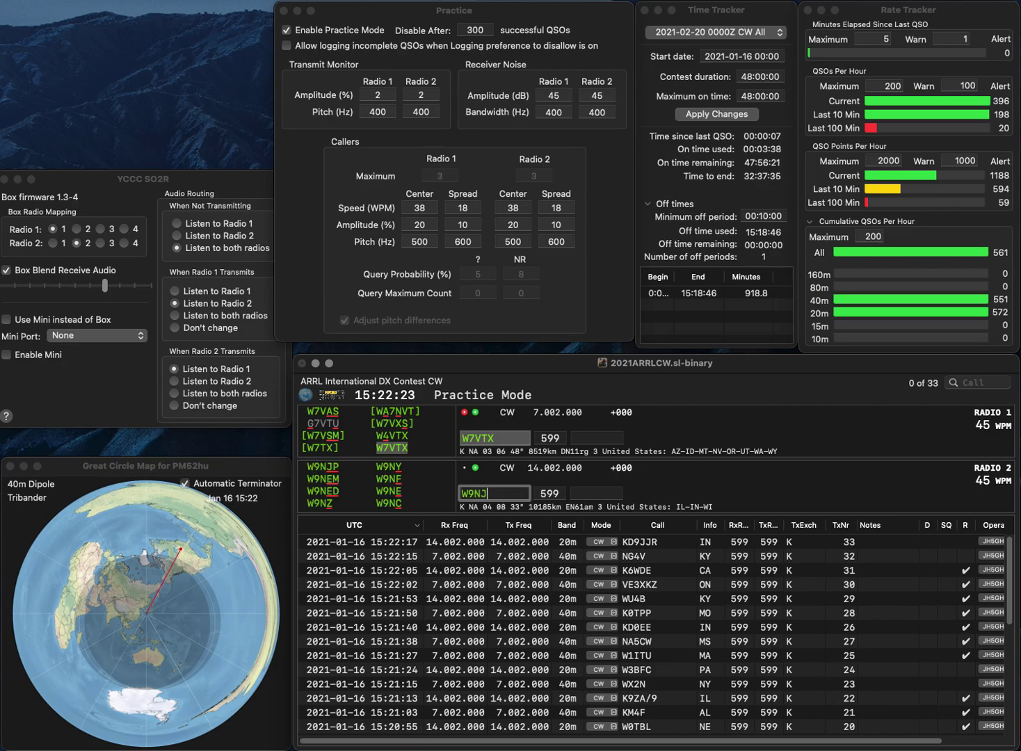
type("P")
key("Return")
type("WY")
key("Return")
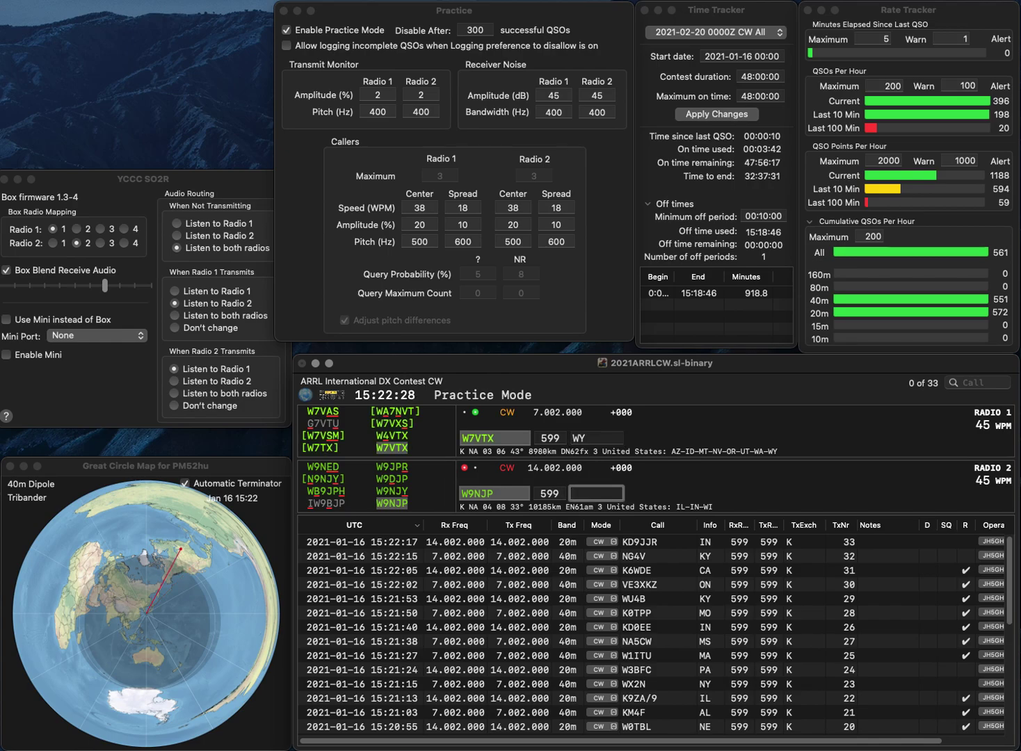
type("IL")
key("Return")
- Work NC6R on Radio 1 and N6MU on Radio 2, logging both with exchange CA
type("NC6R")
key("Return")
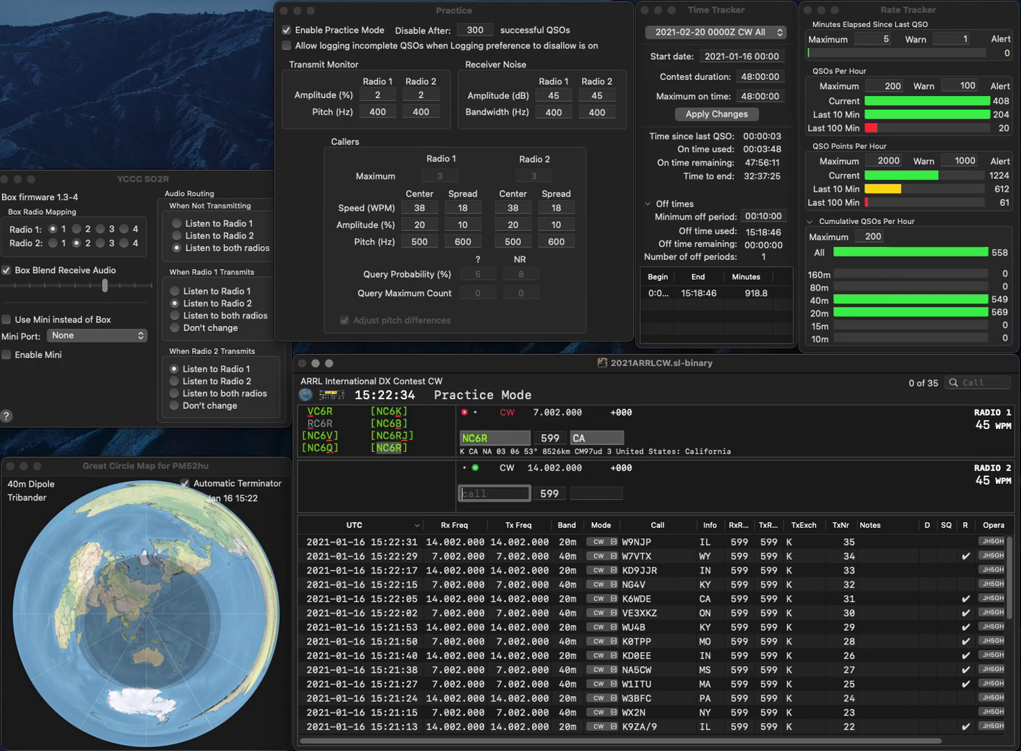
type("N6MU")
key("Return")
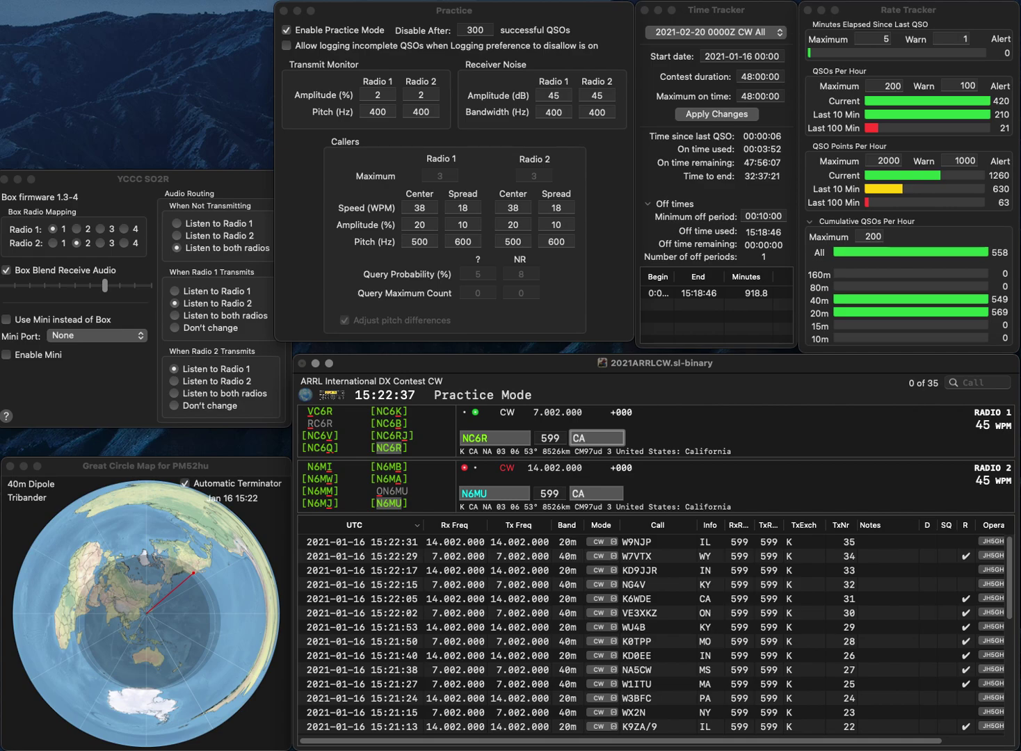
key("Return")
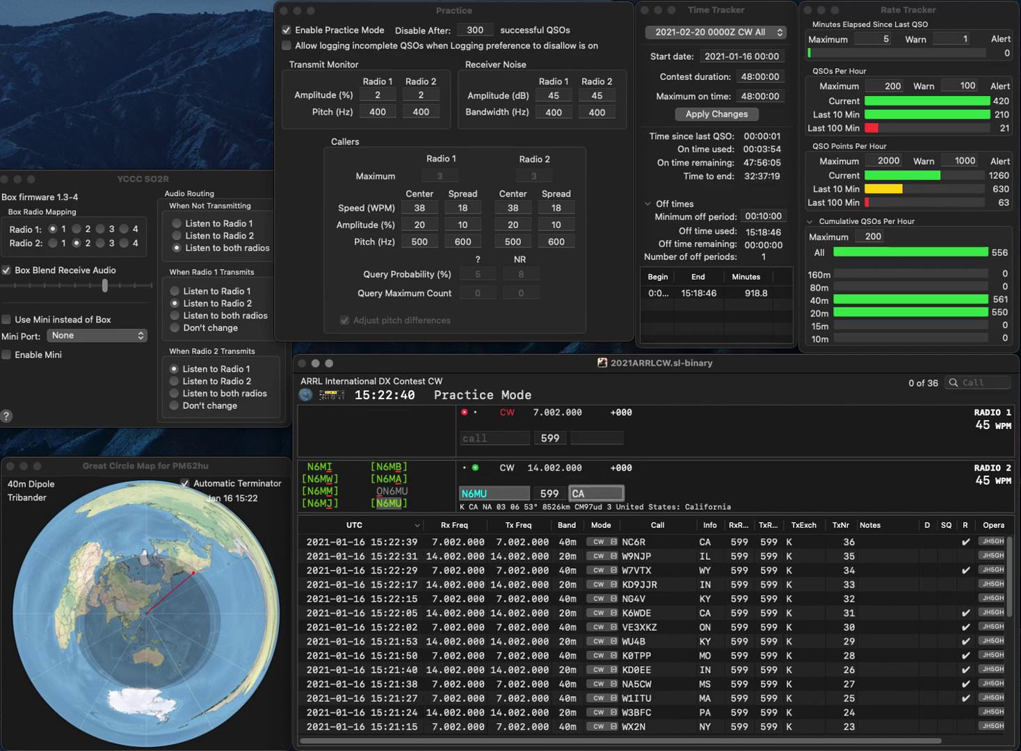
key("Return")
- Work AE1P on Radio 1 and K1AC on Radio 2, logging them with exchanges NH and MA
type("AE1P")
key("Return")
type("K1AC")
key("Return")
key("Return")
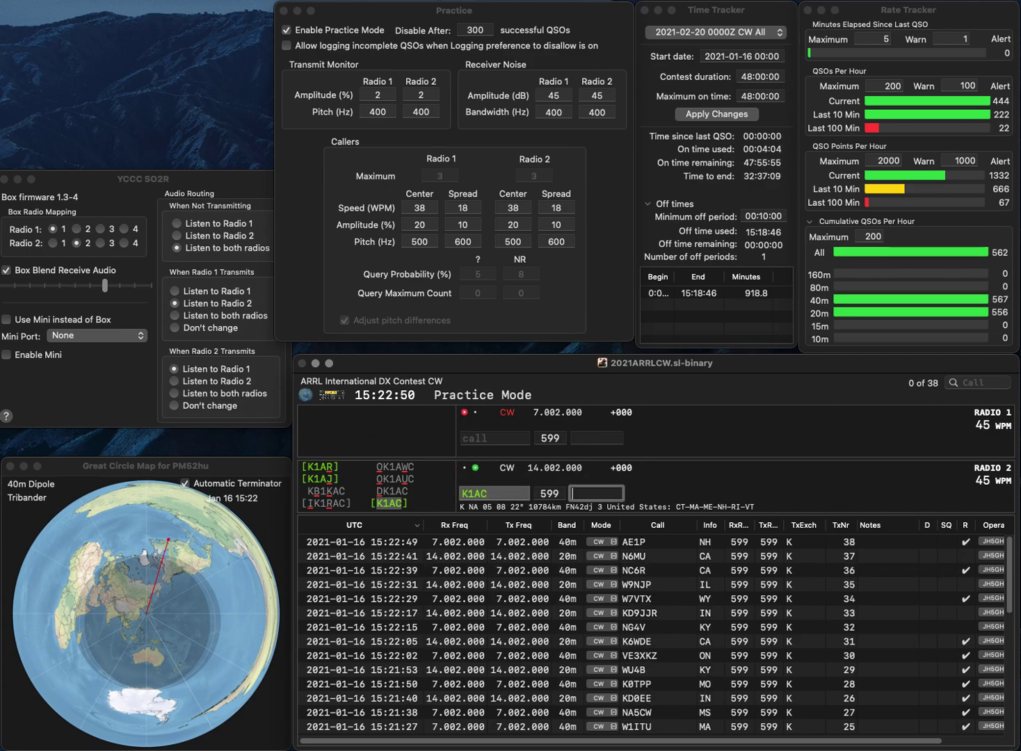
key("Return")
- Answer WB8R on Radio 1 and NW7R on Radio 2, sending each the exchange
type("WB8R")
key("Return")
type("NW7R")
key("Return")
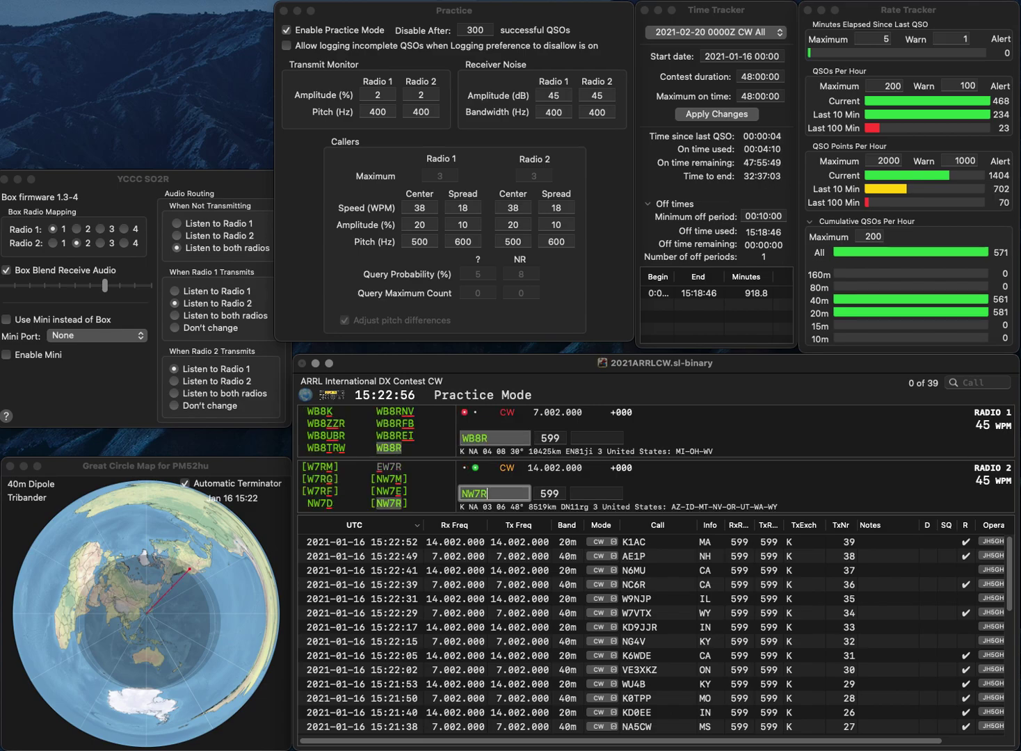
- Log WB8R with exchange OH on Radio 1 and NW7R with exchange UT on Radio 2
type("OH")
key("Return")
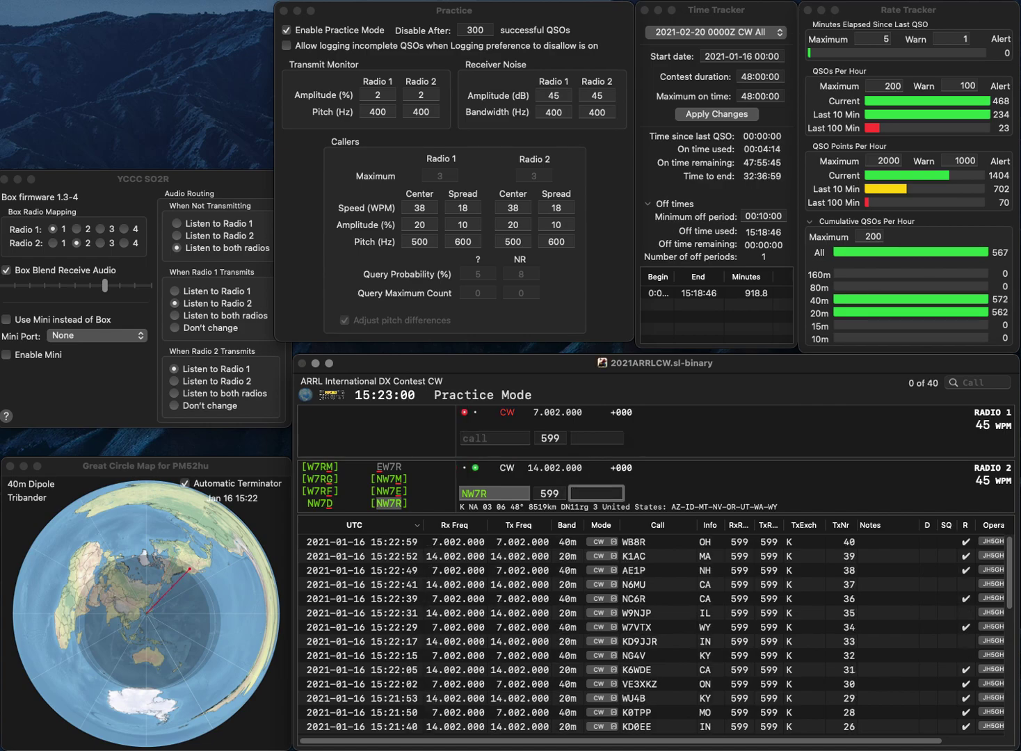
type("UT")
key("Return")
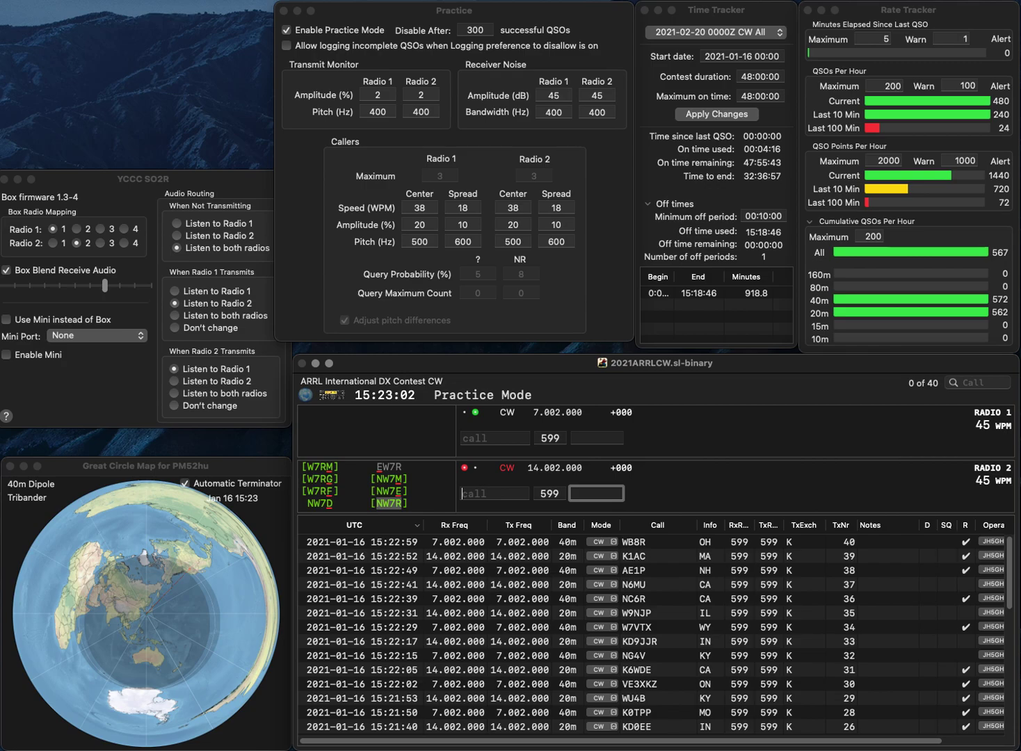
type("N4U/")
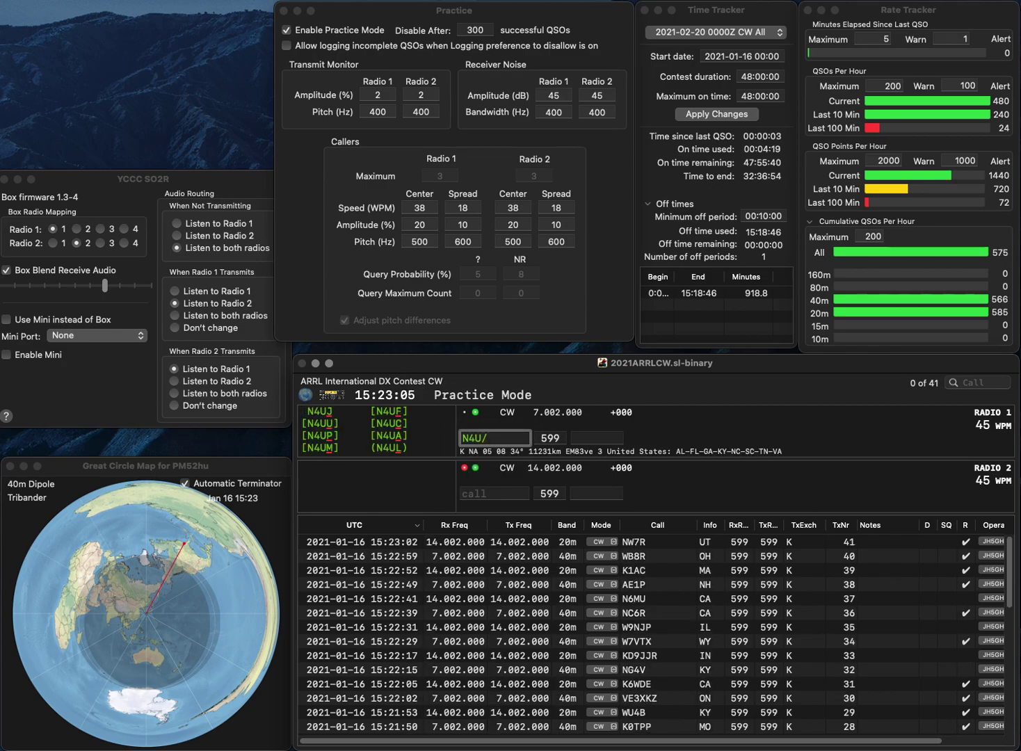
key("BackSpace")
key("Return")
type("KYT")
type("3")
key("Return")
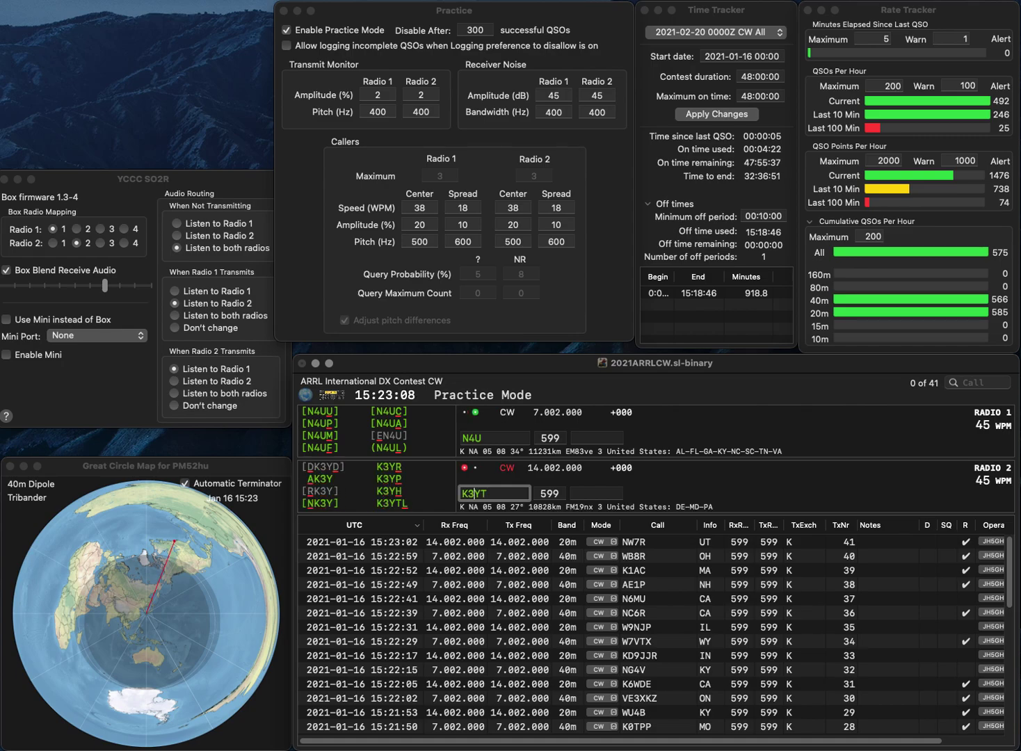
key("BackSpace")
type("UCM")
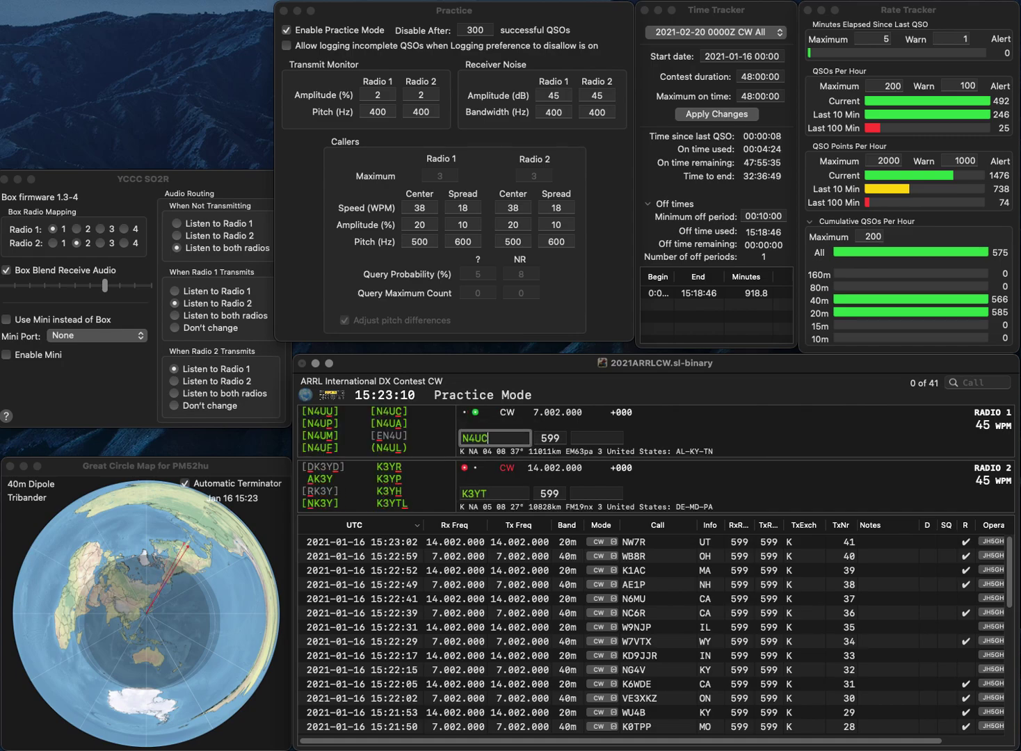
key("Return")
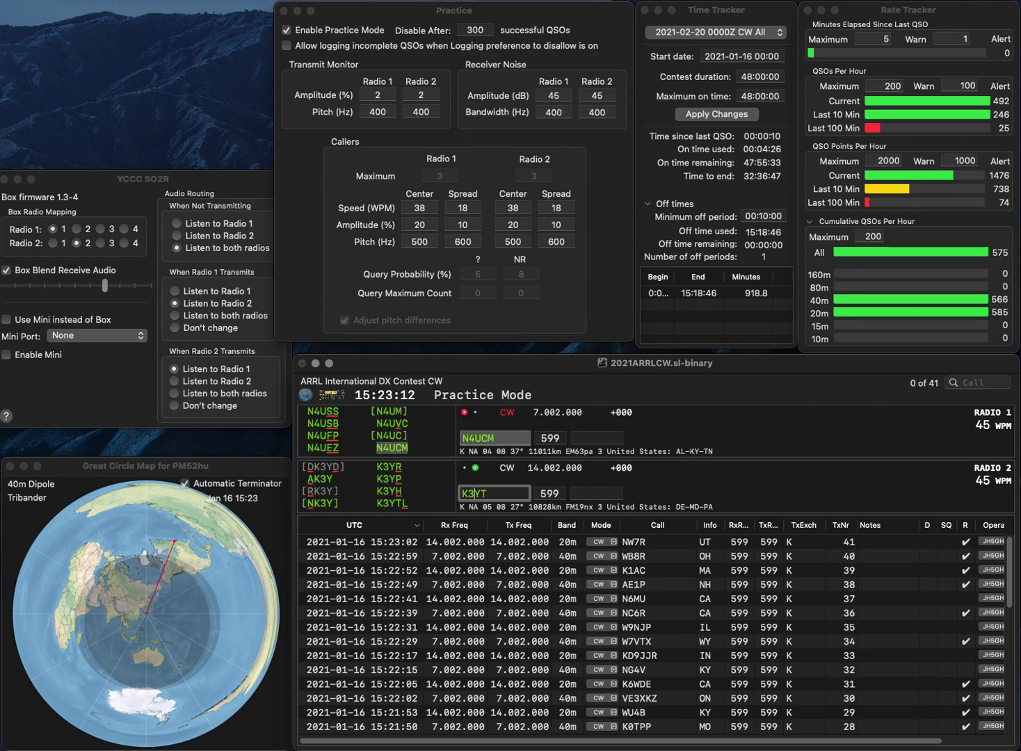
key("BackSpace")
type("4")
key("Return")
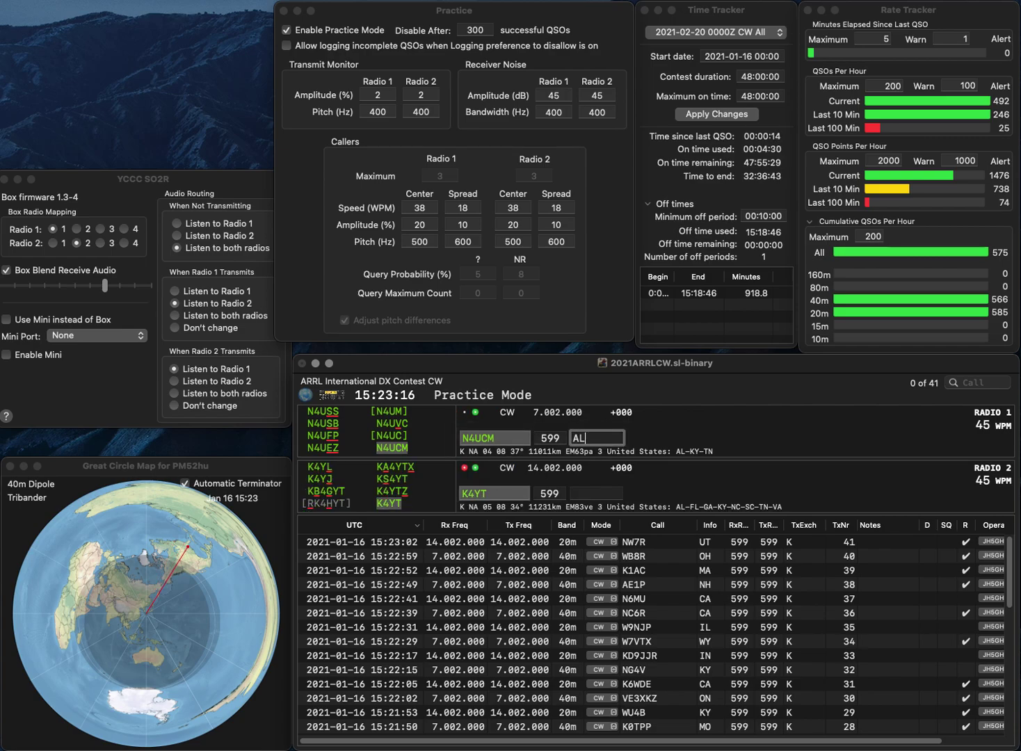
key("Return")
type("NC")
key("Return")
- Work KB8VAO on Radio 1 and VE9VIC on Radio 2, logging them with exchanges OH and NB
type("KB8VAO")
key("Return")
type("9V")
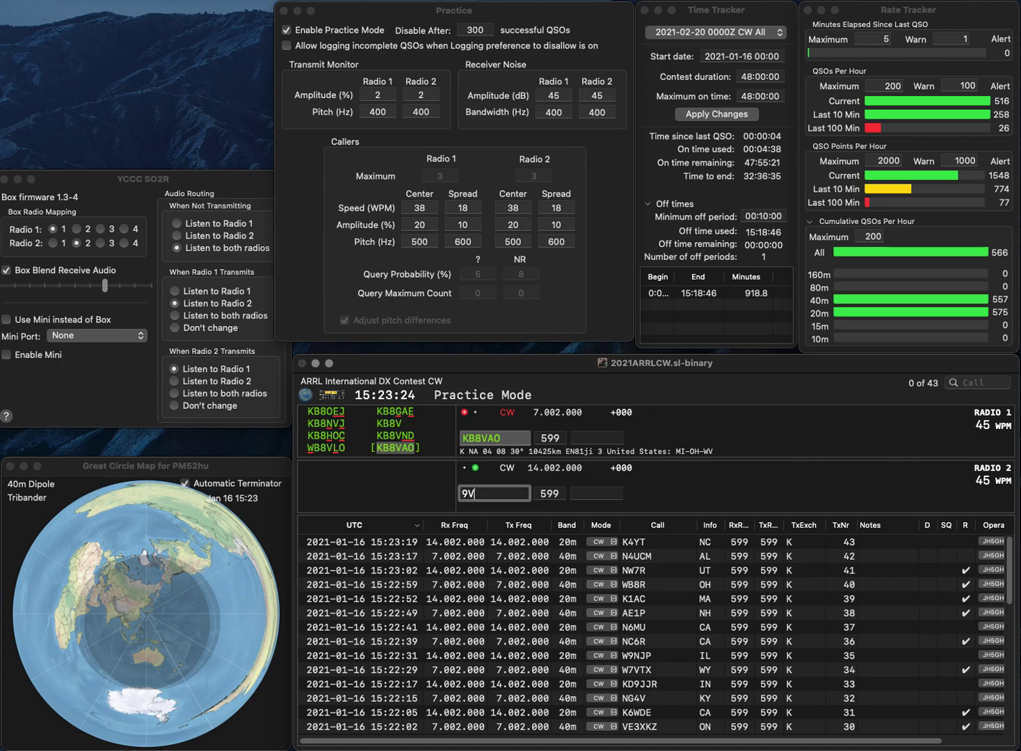
type("IC")
key("Home")
type("VE")
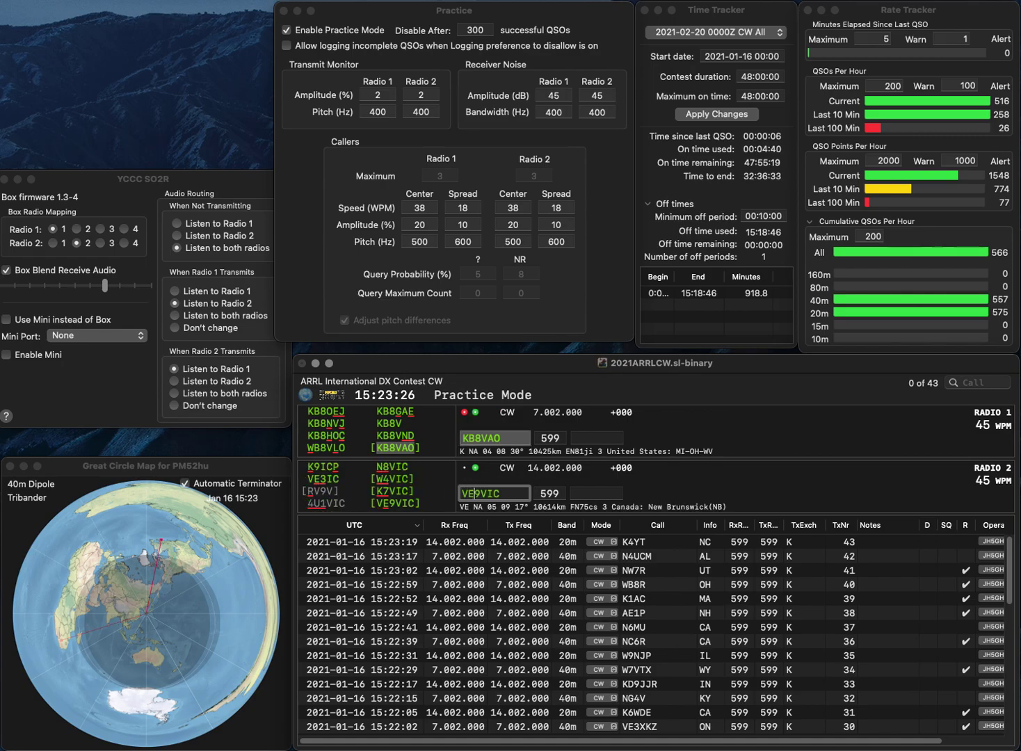
key("Return")
key("Return")
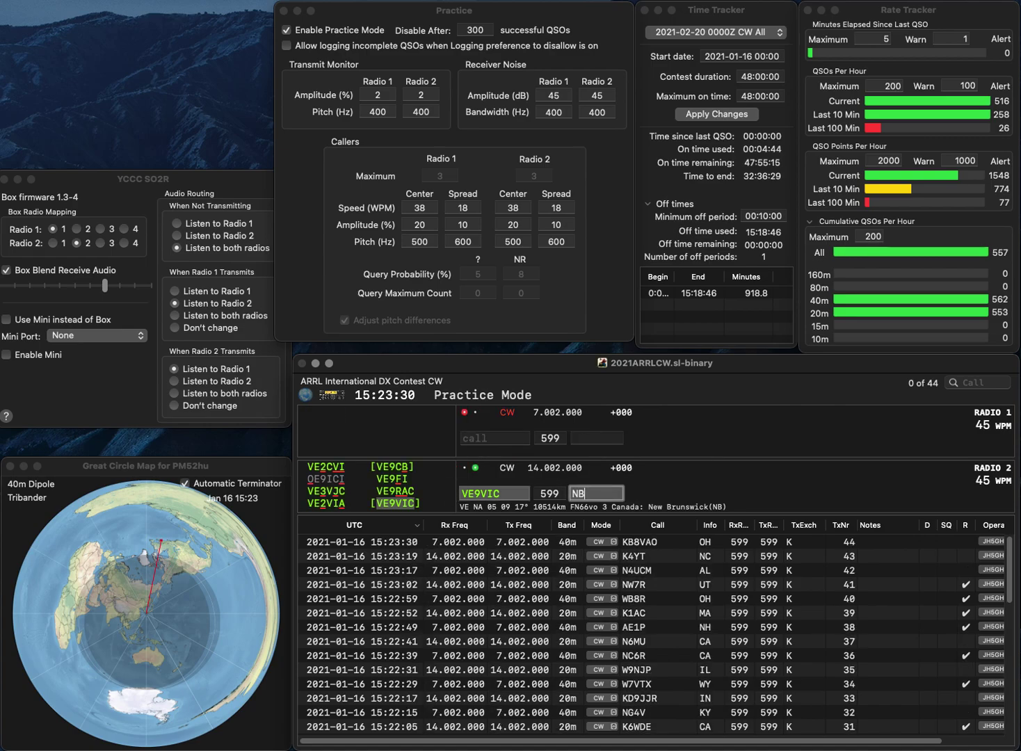
key("Return")
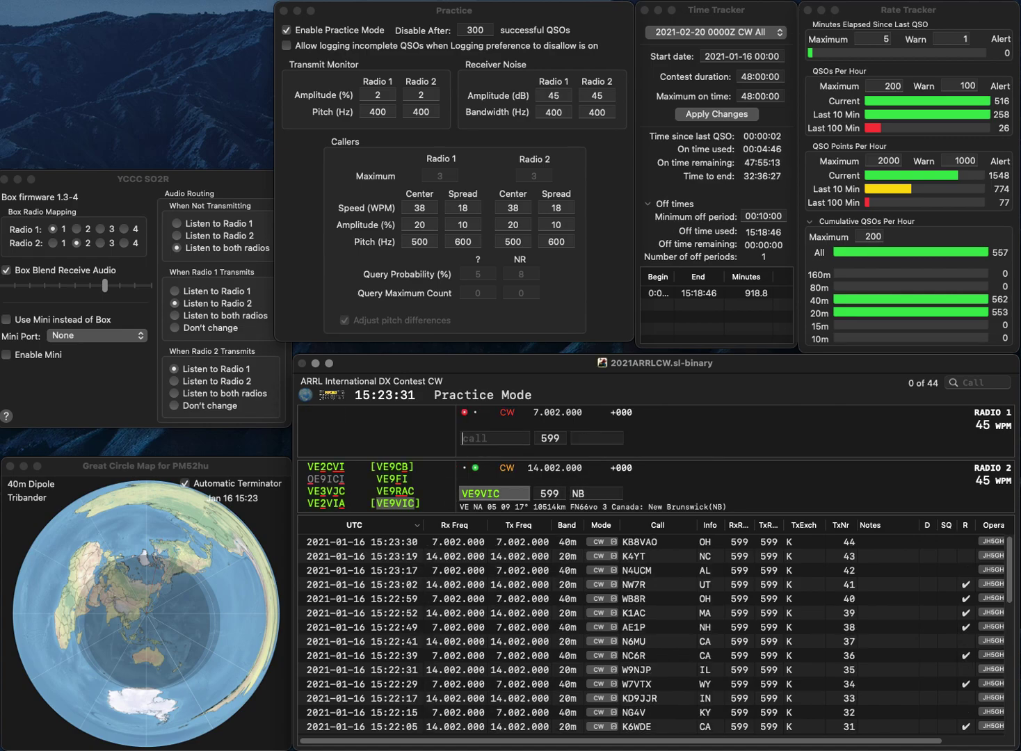
- Answer KI4PHE on Radio 1 and VO1GRC on Radio 2, sending each the exchange
type("KI4PHE")
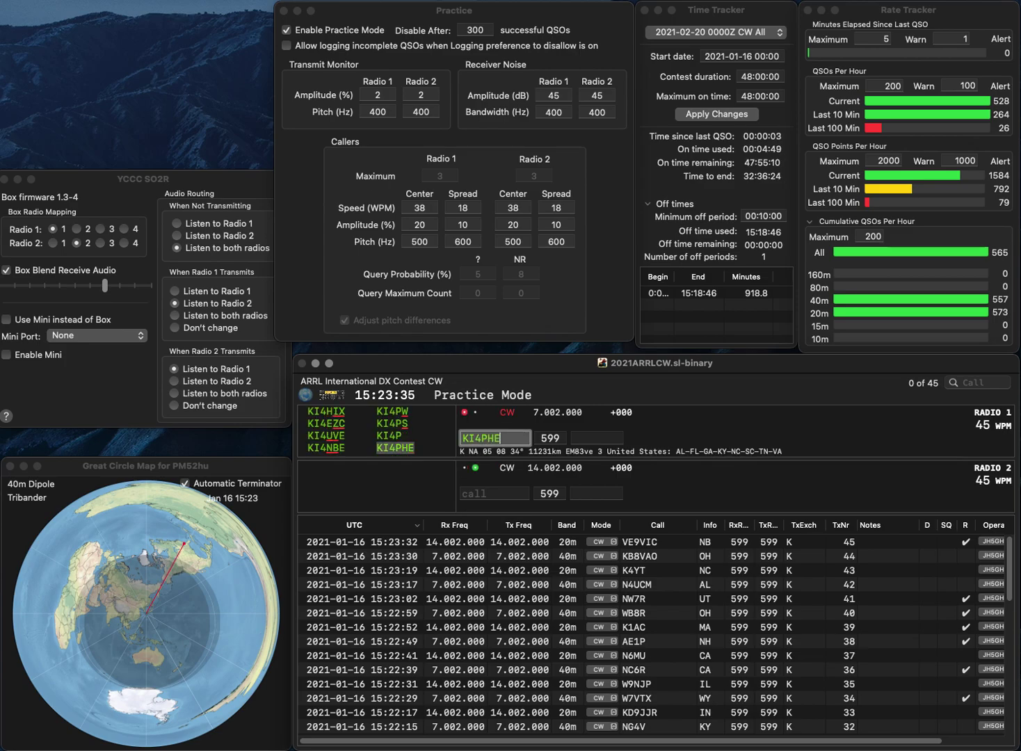
key("Return")
type("01GRC")
key("Home")
type("V")
key("Return")
- Log KI4PHE with exchange FL on Radio 1 and VO1GRC with exchange NF on Radio 2
type("F")
key("Return")
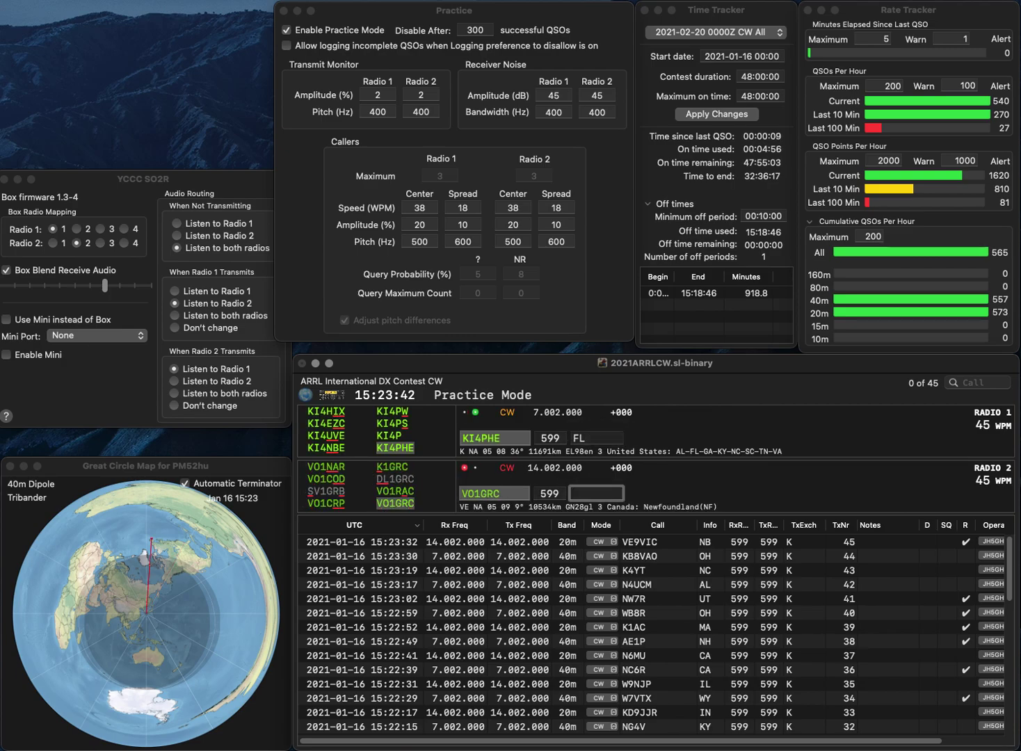
type("NF")
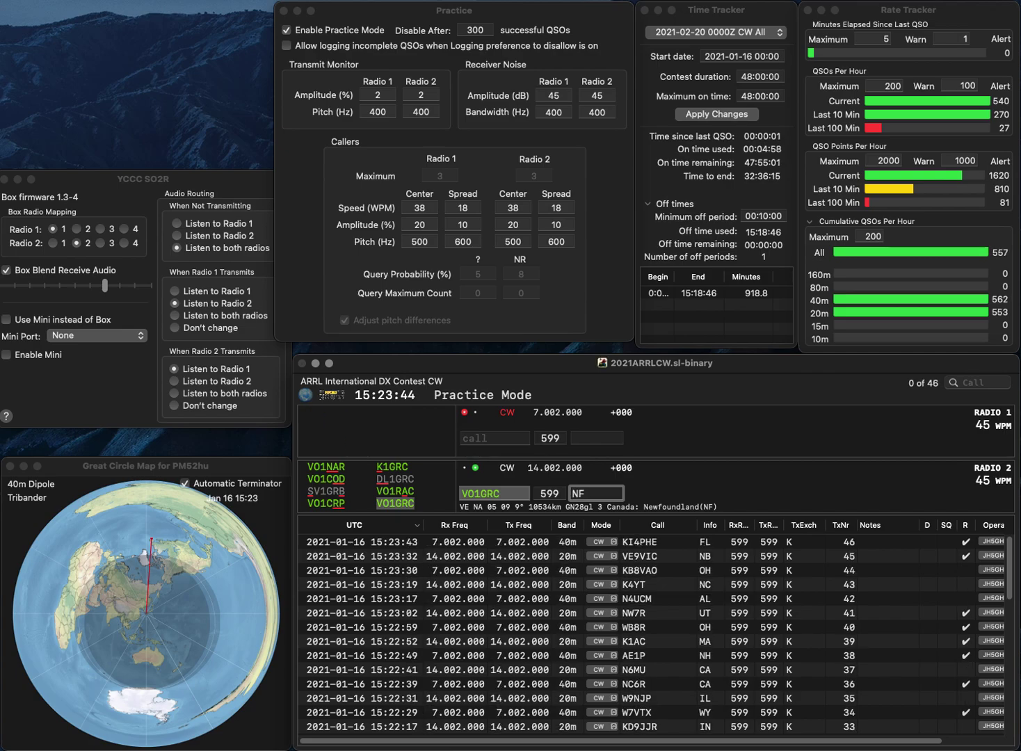
key("Return")
type("KC0RKV")
key("Return")
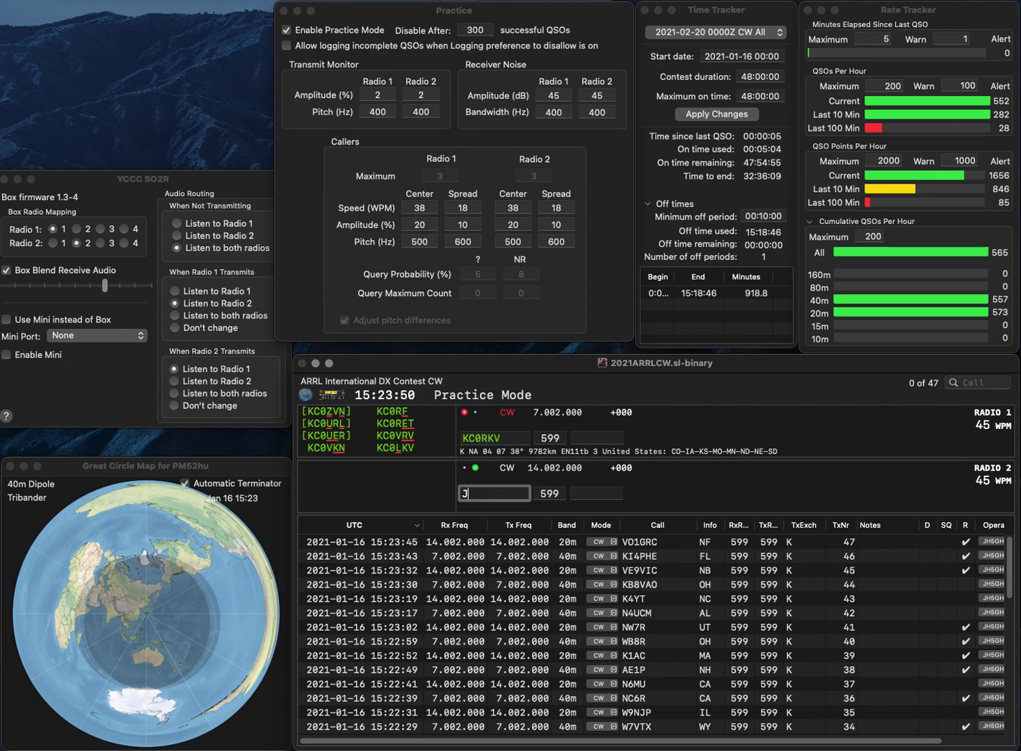
key("Return")
key("Left")
key("Left")
key("BackSpace")
type("L")
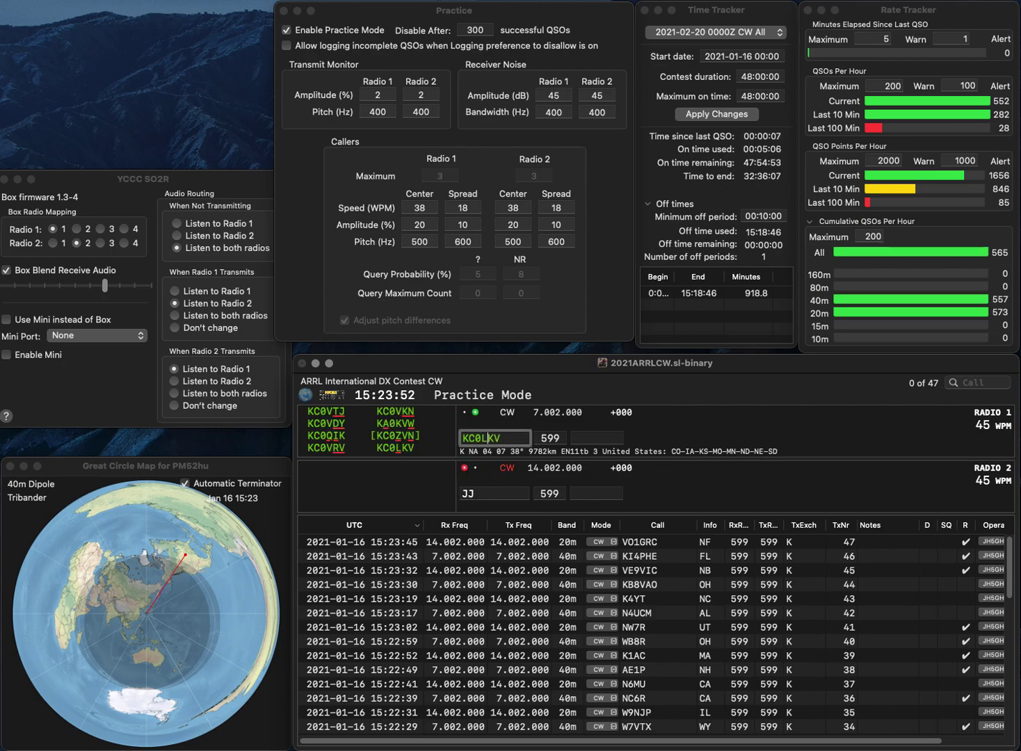
key("Return")
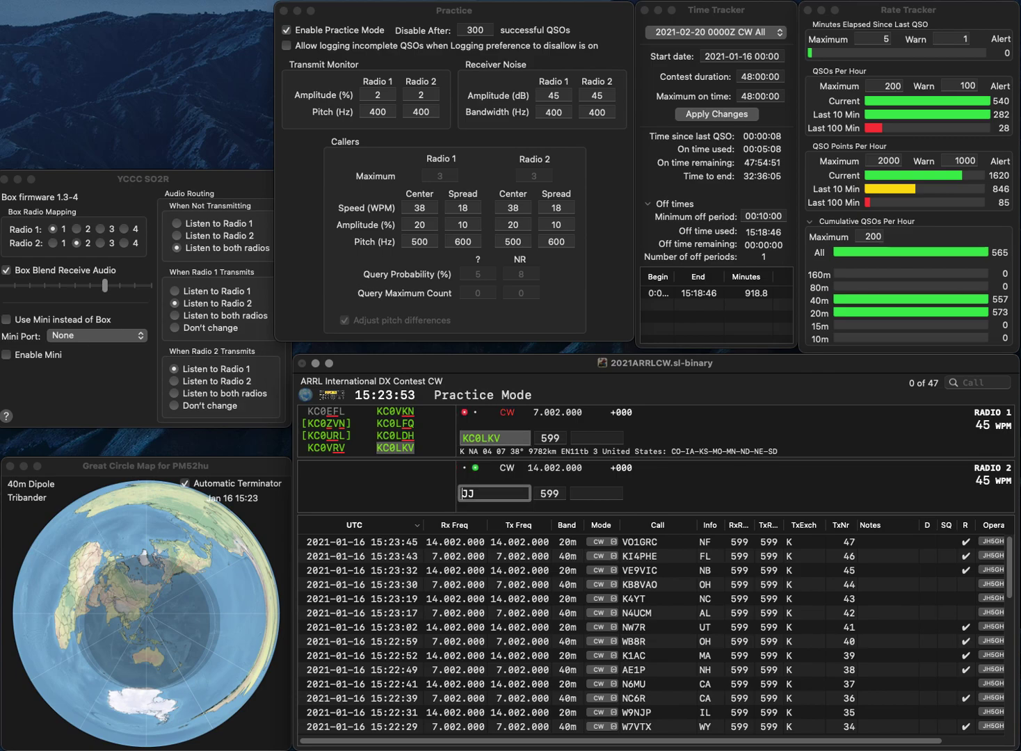
type("N7U")
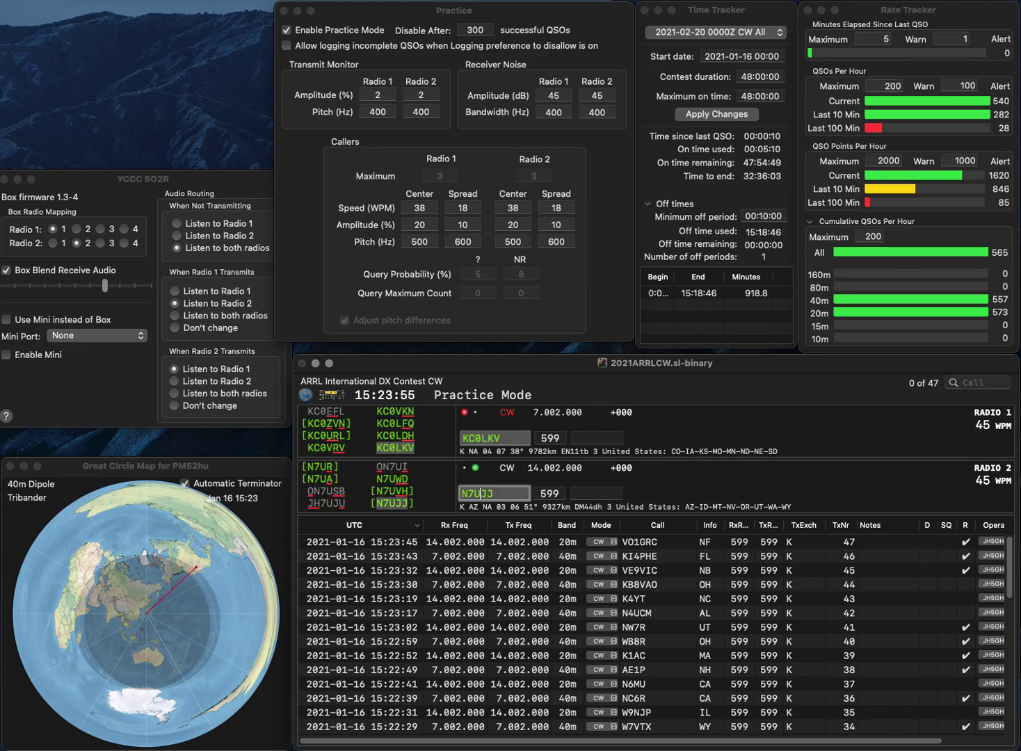
key("Return")
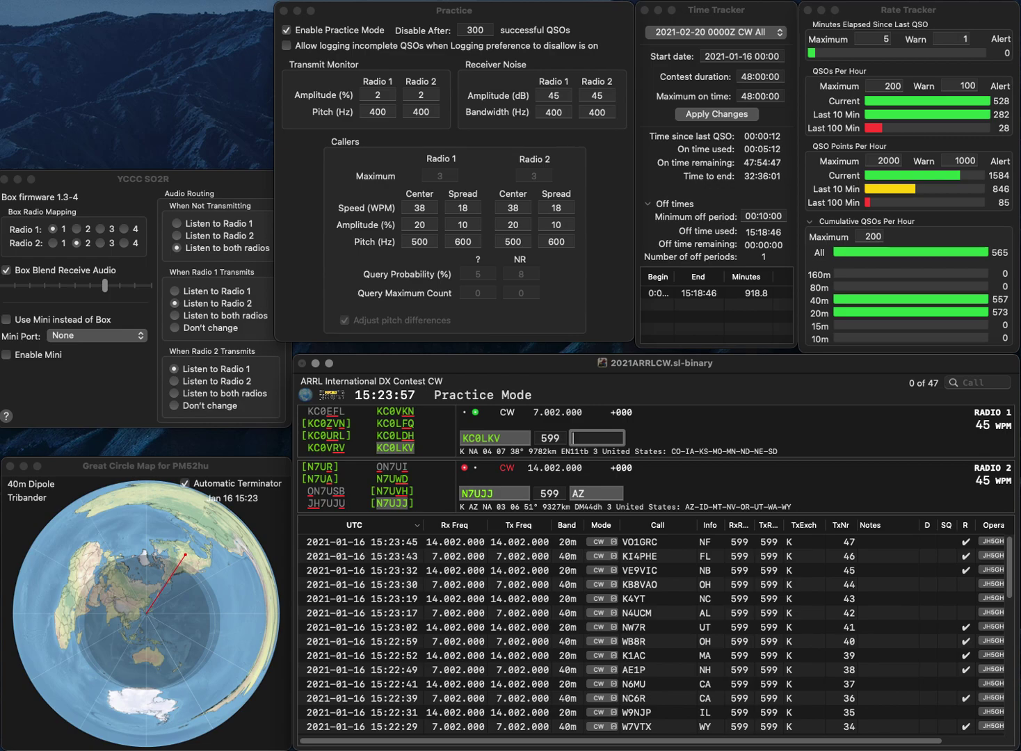
type("NE")
key("Return")
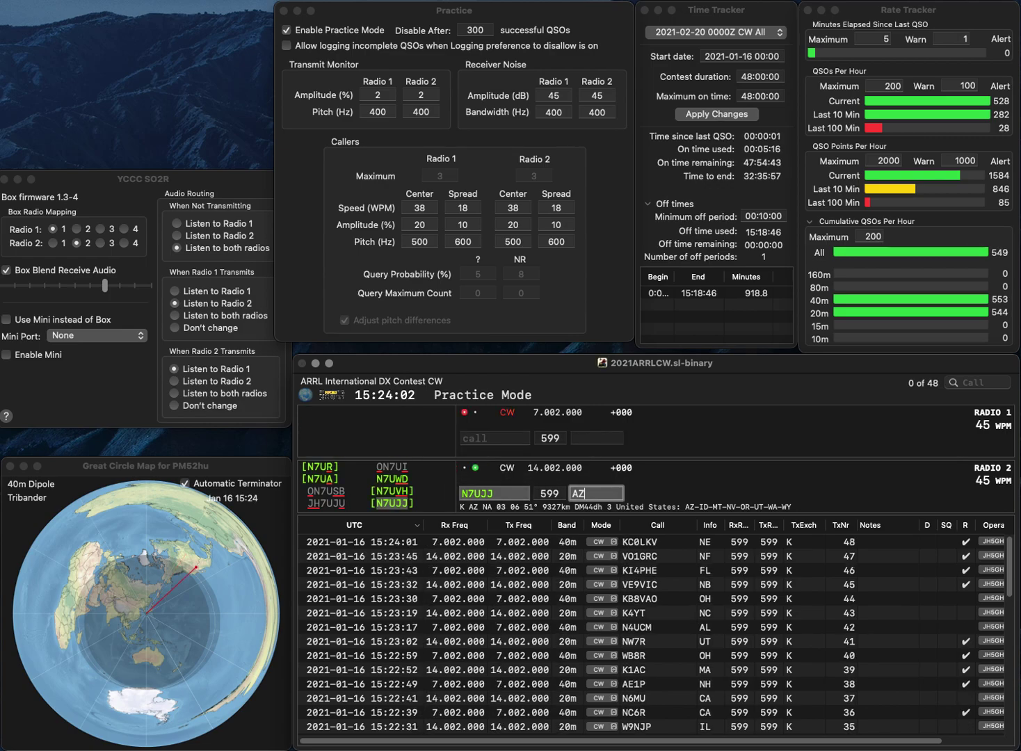
key("Return")
type("N")
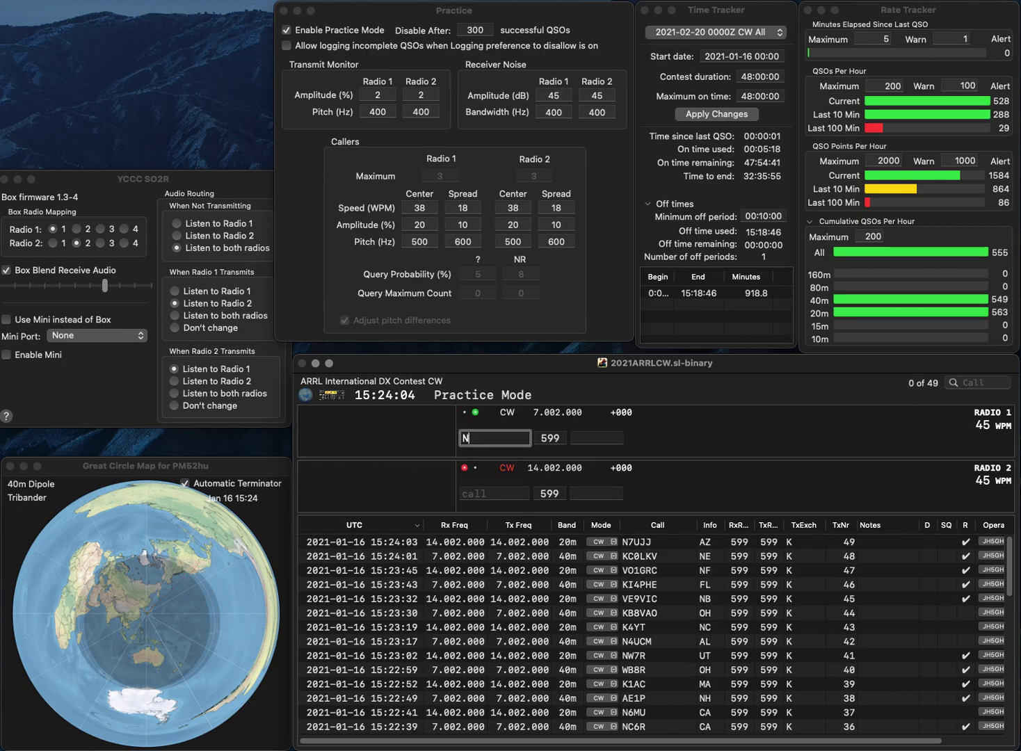
type("8RGI")
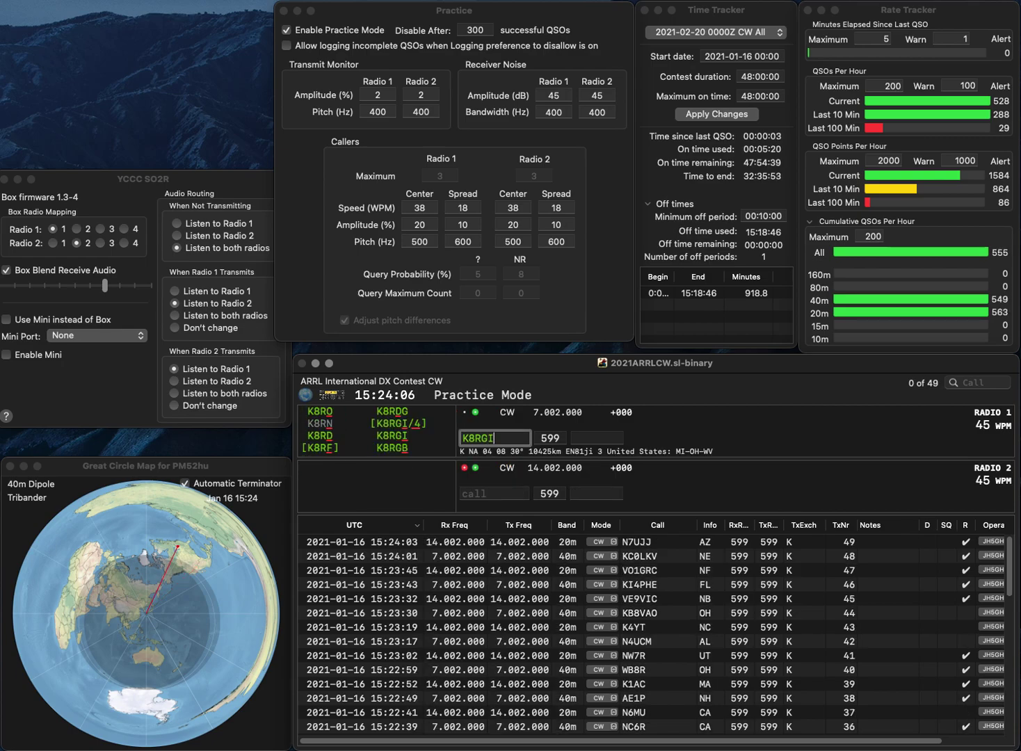
key("Return")
type("AC0ZM")
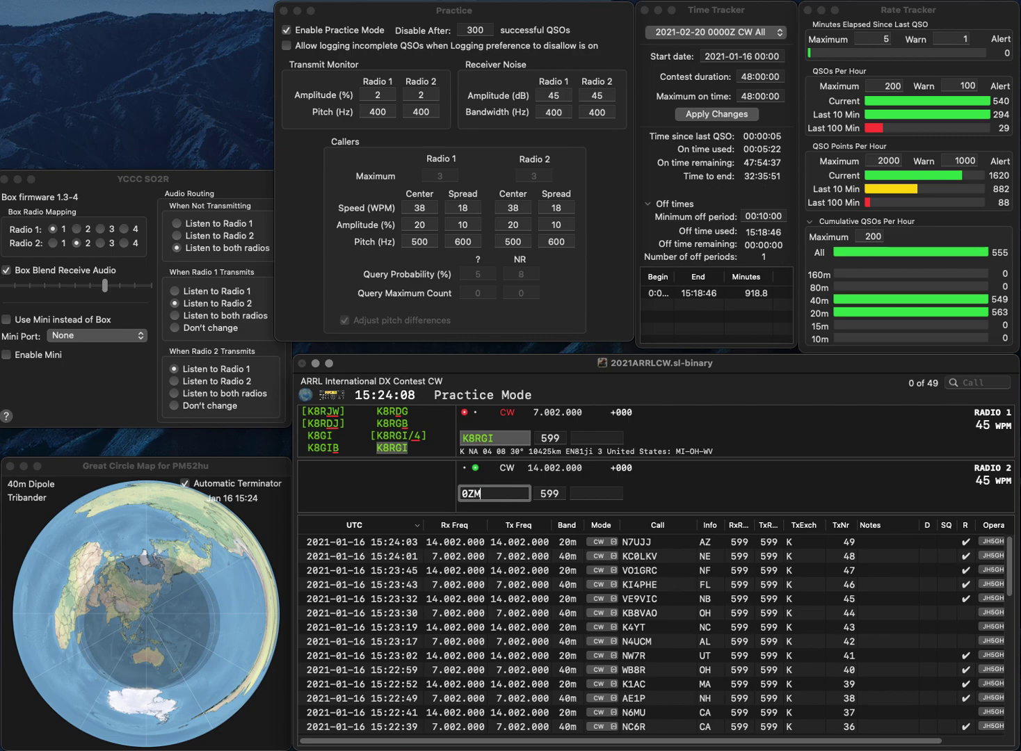
key("Return")
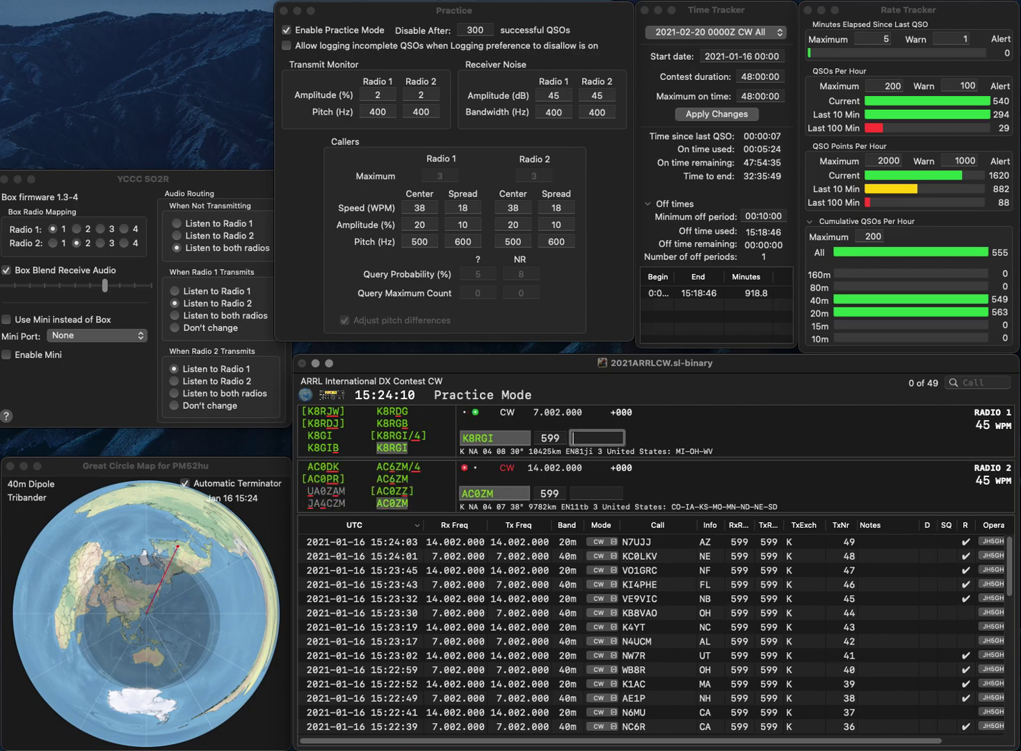
key("Return")
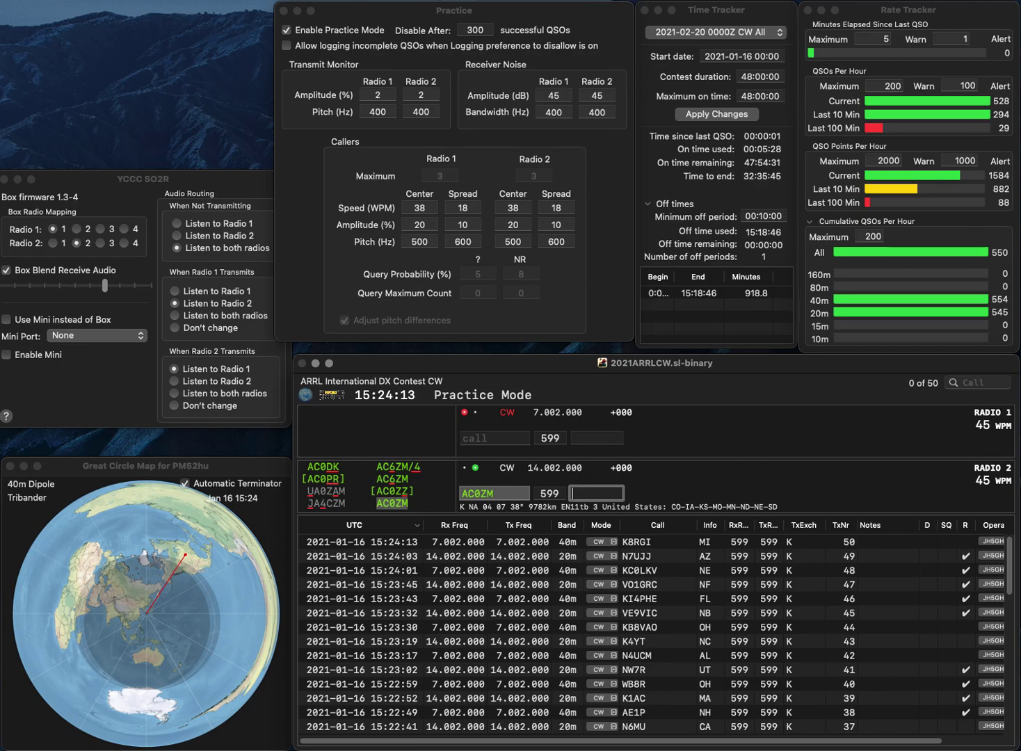
type("CO")
key("Return")
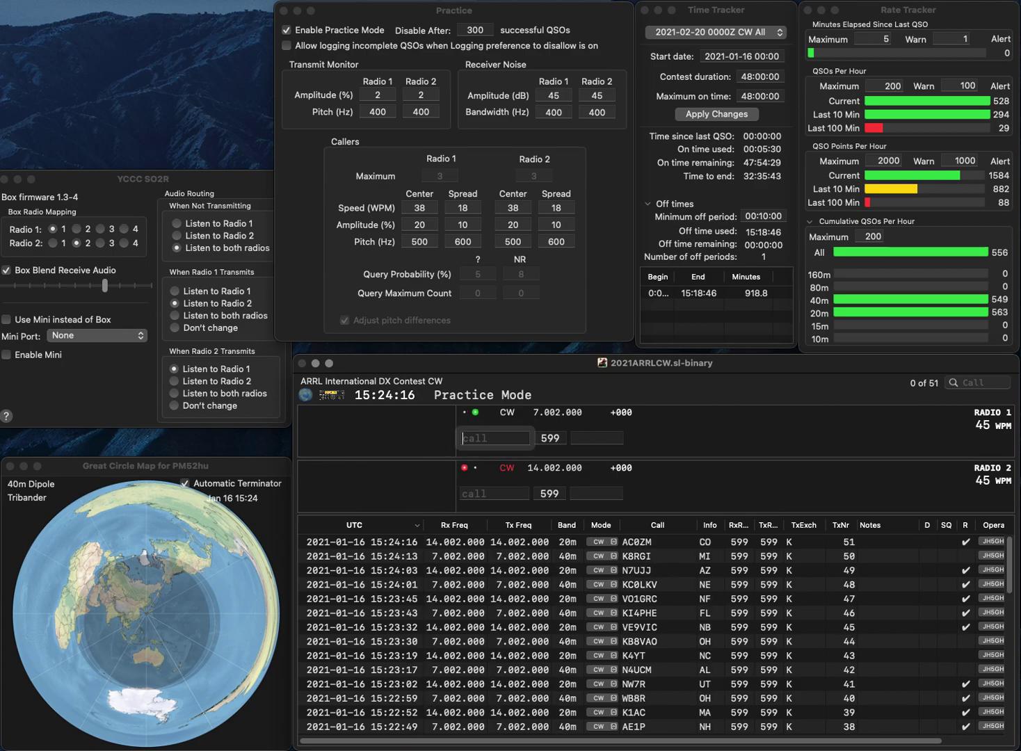
- Answer and log NA3V with exchange MD on Radio 1 and NR5R with exchange NM on Radio 2
type("NA3V")
key("Return")
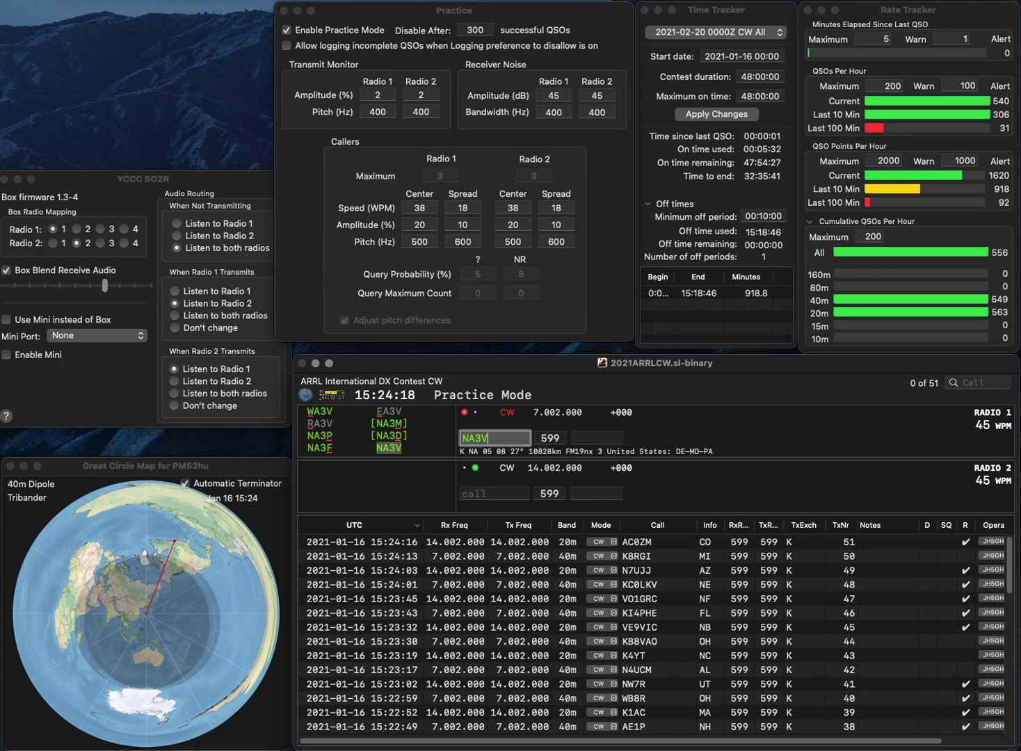
type("NR5R")
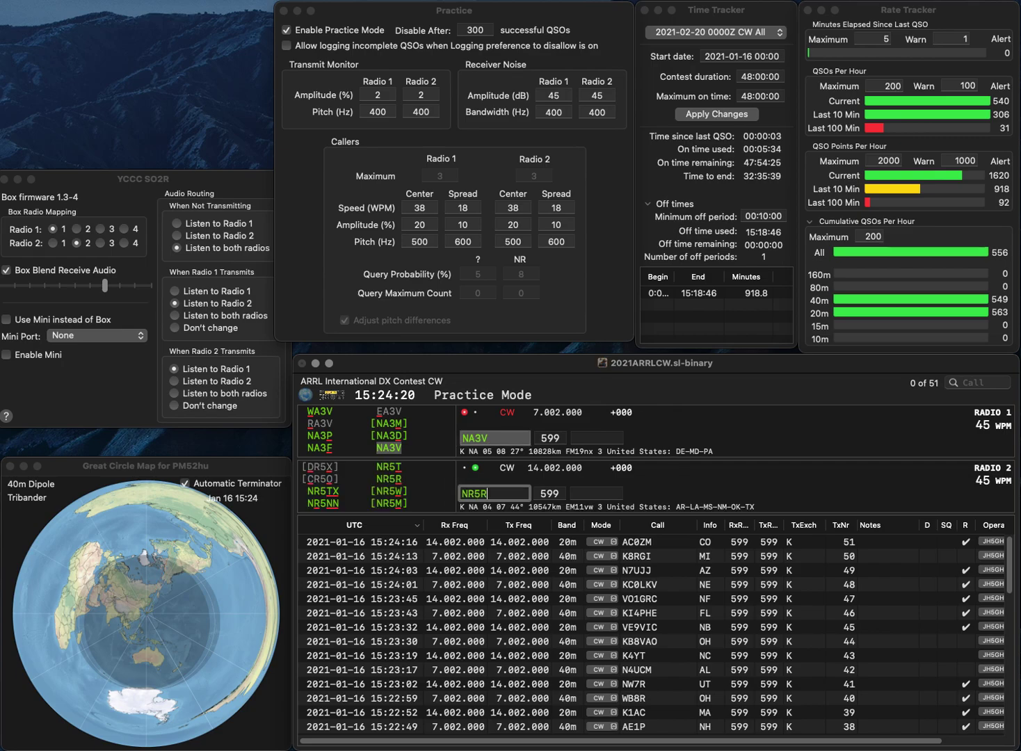
key("Return")
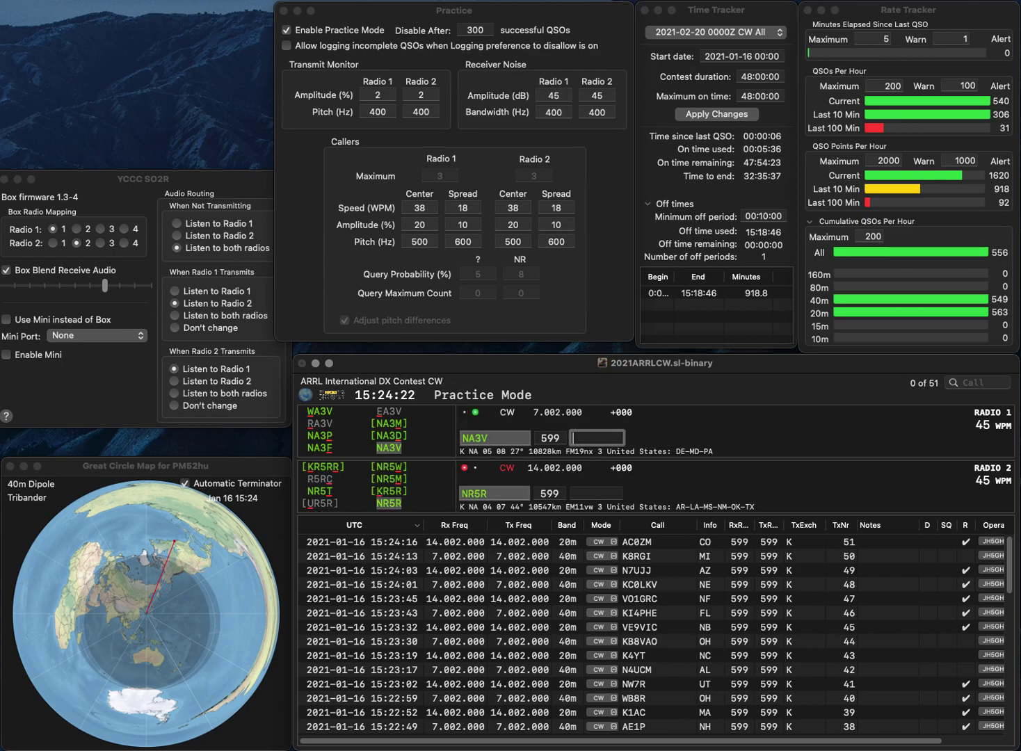
key("Return")
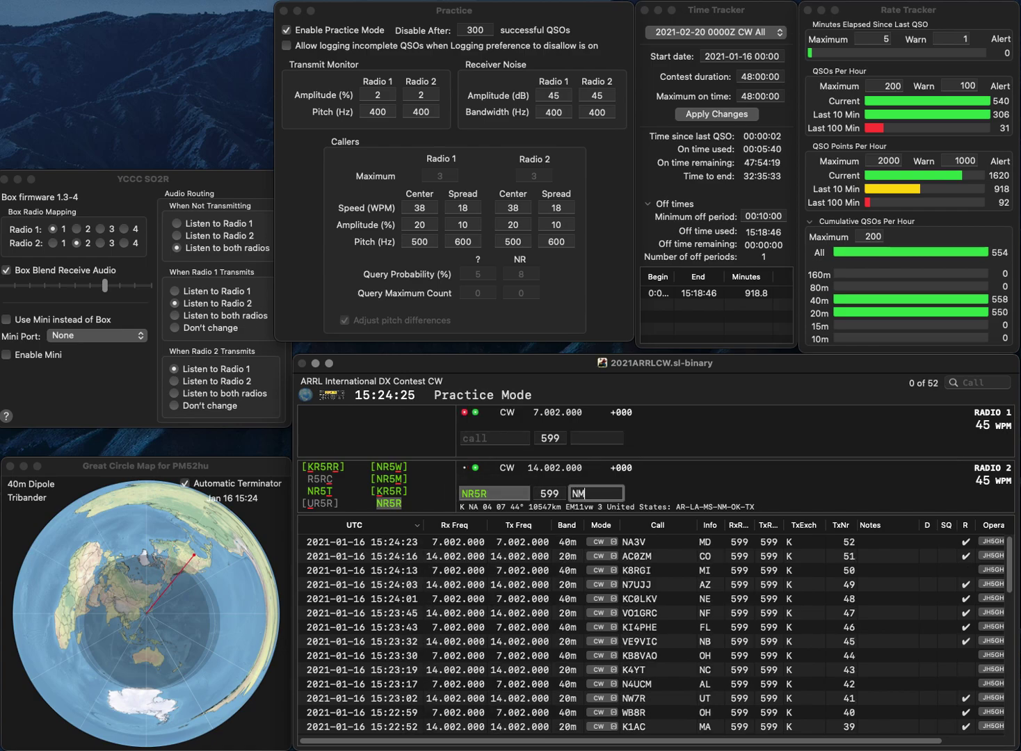
key("Return")
type("VA3")
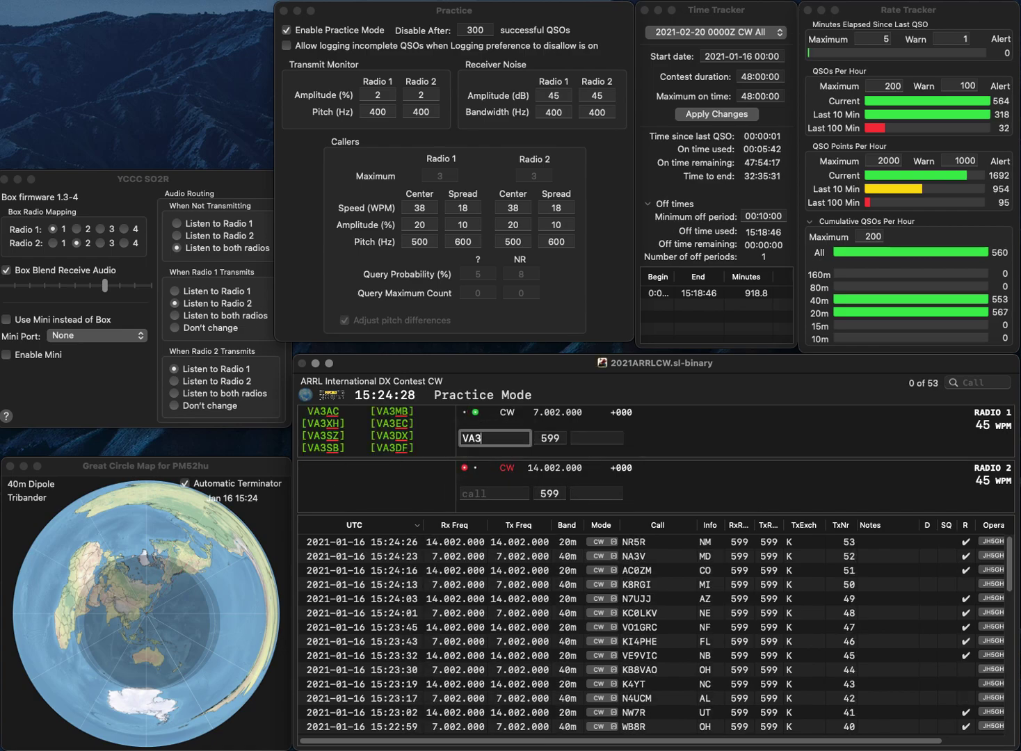
type("KOF")
key("Return")
type("G7Z")
key("Left")
key("Left")
key("Left")
type("W")
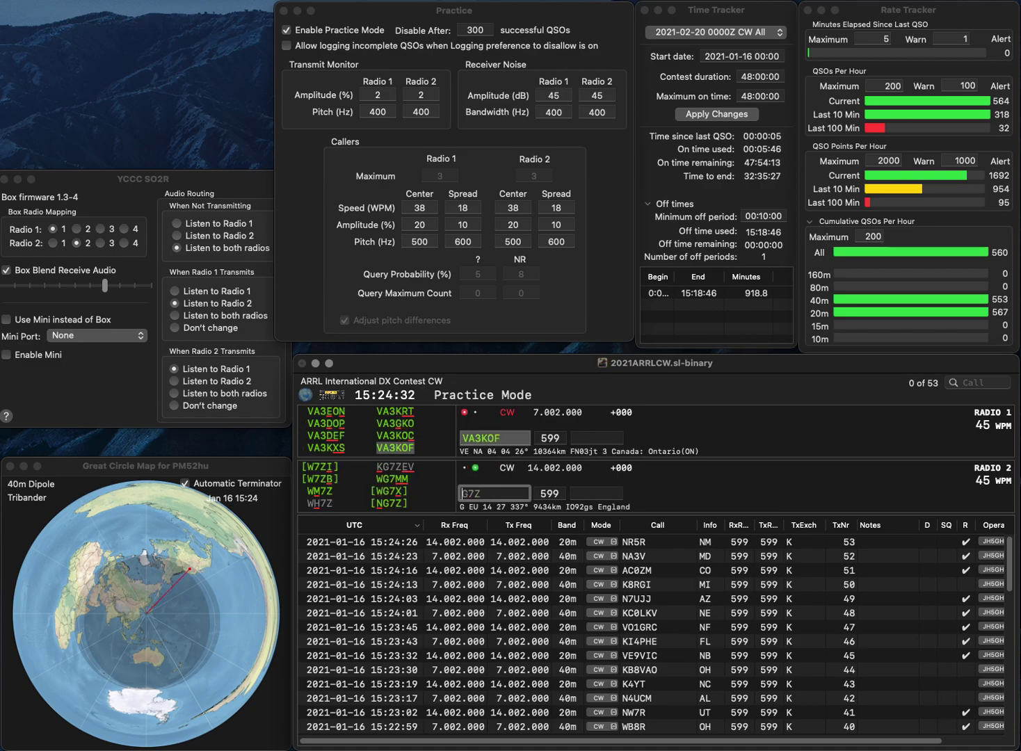
key("BackSpace")
type("N")
key("Return")
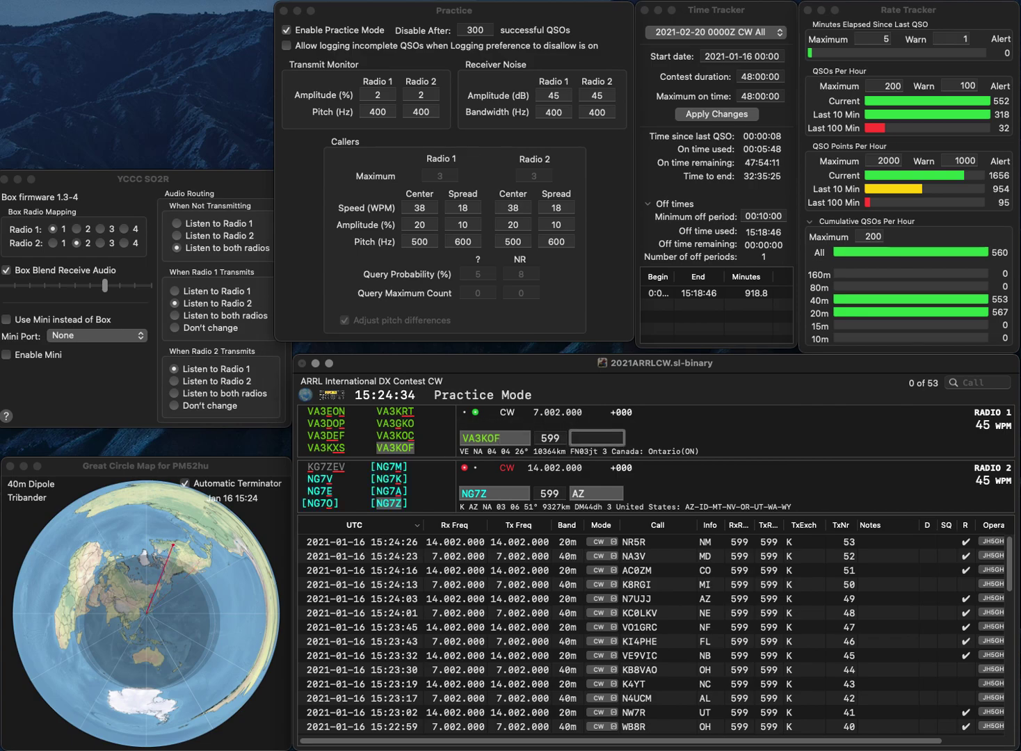
key("Return")
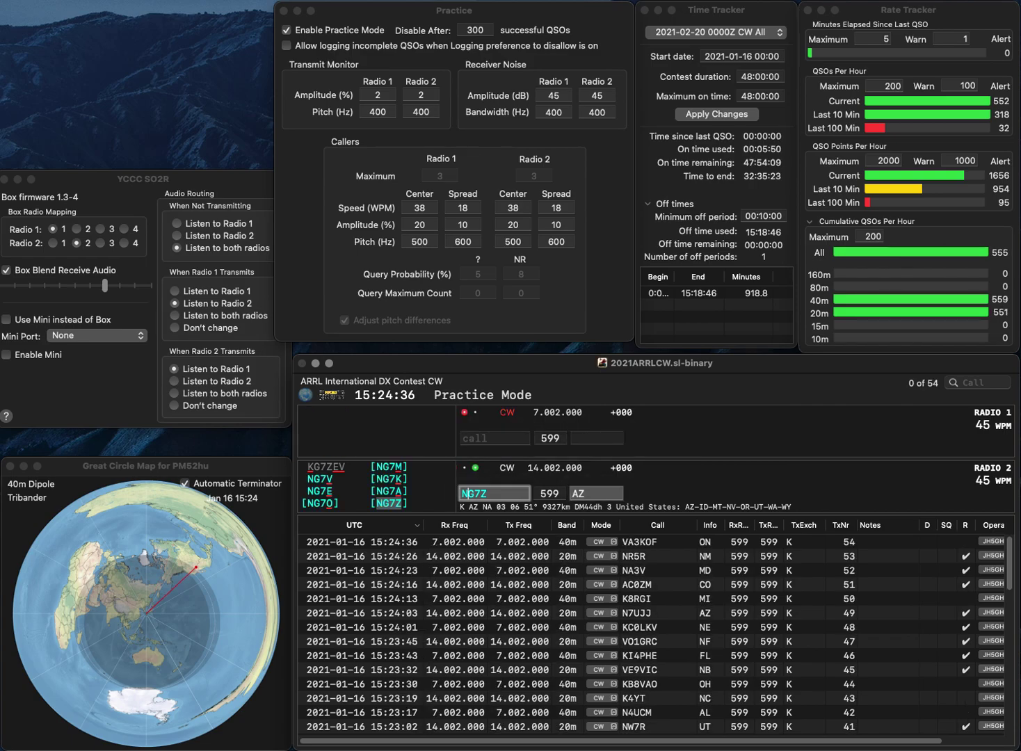
key("Return")
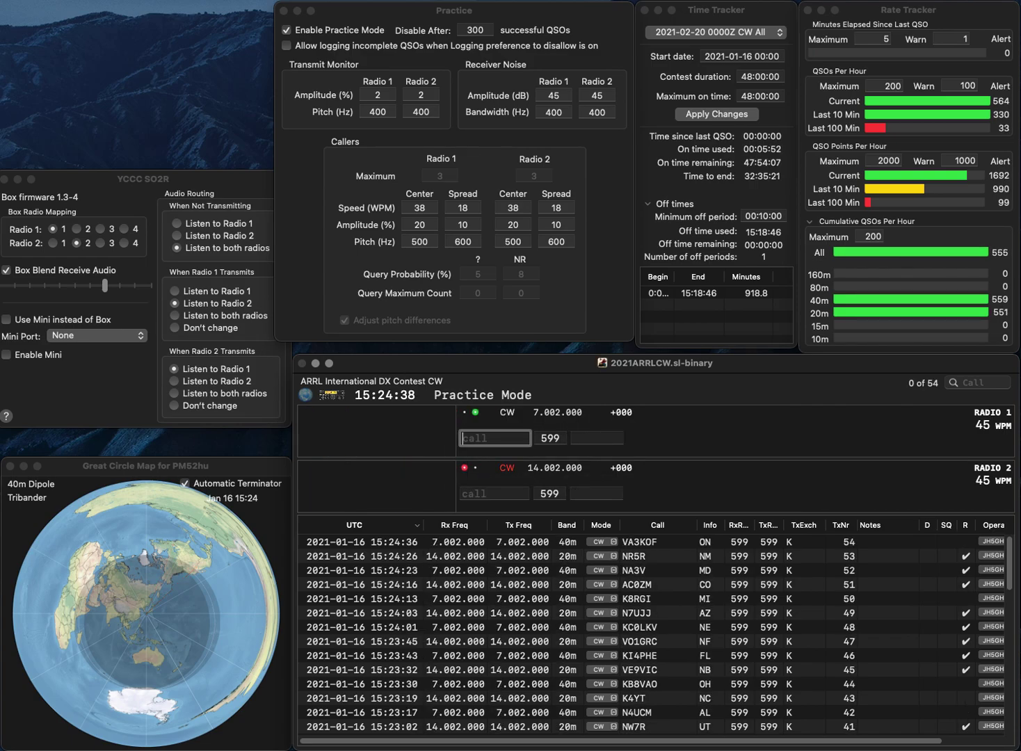
type("W9")
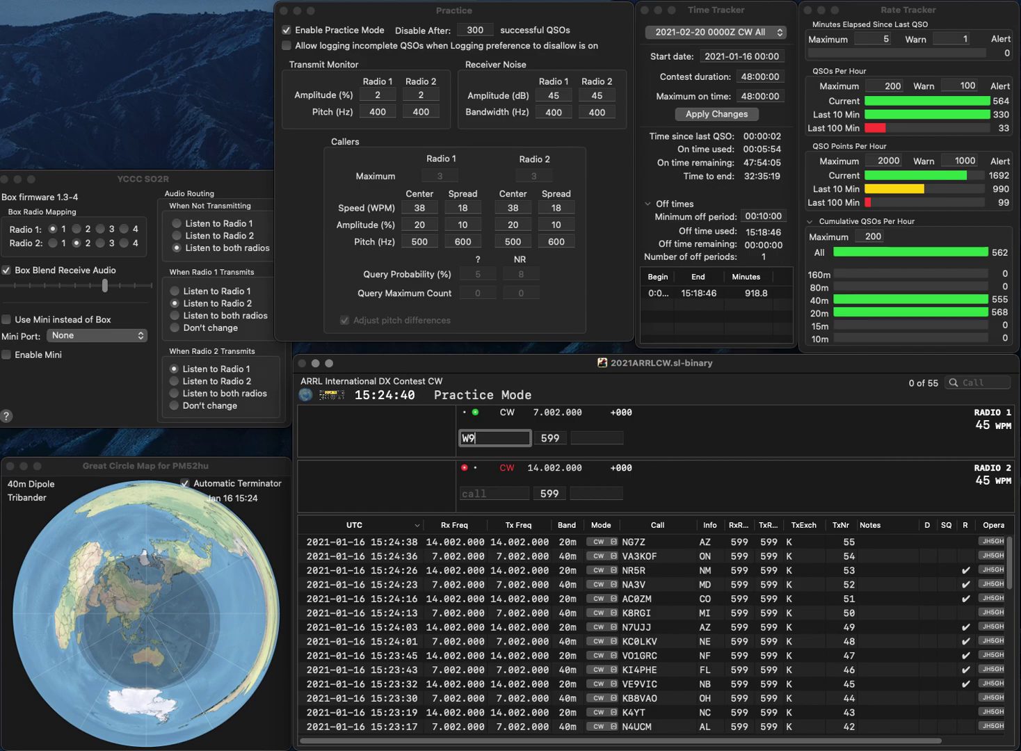
type("FY")
key("Return")
type("N8CEY")
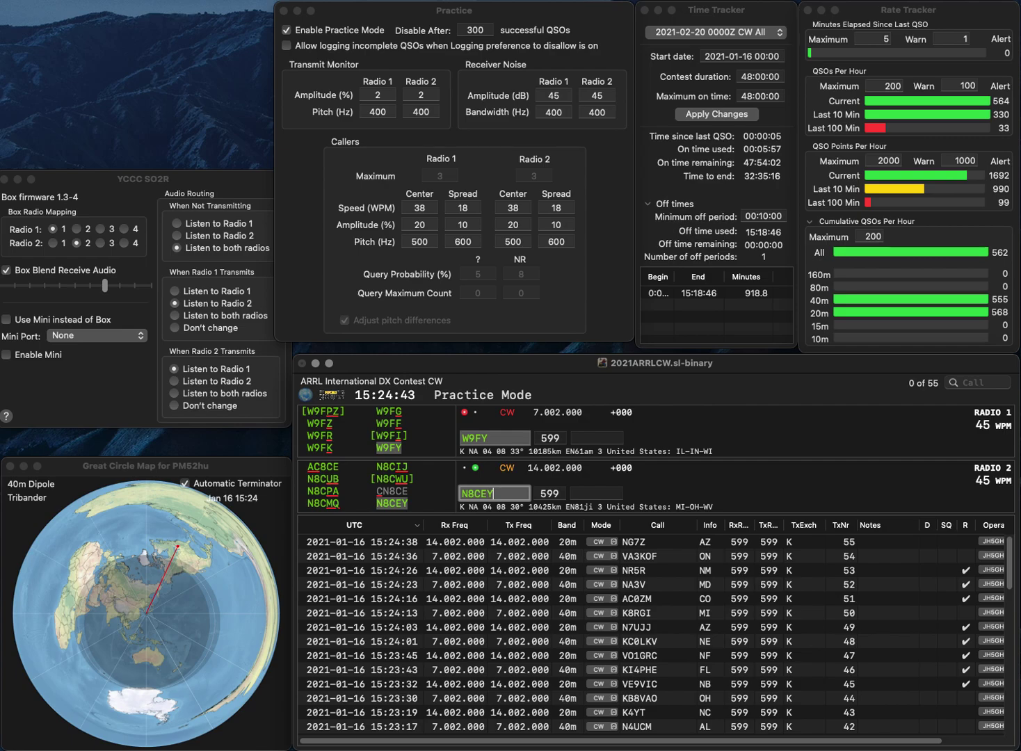
key("Return")
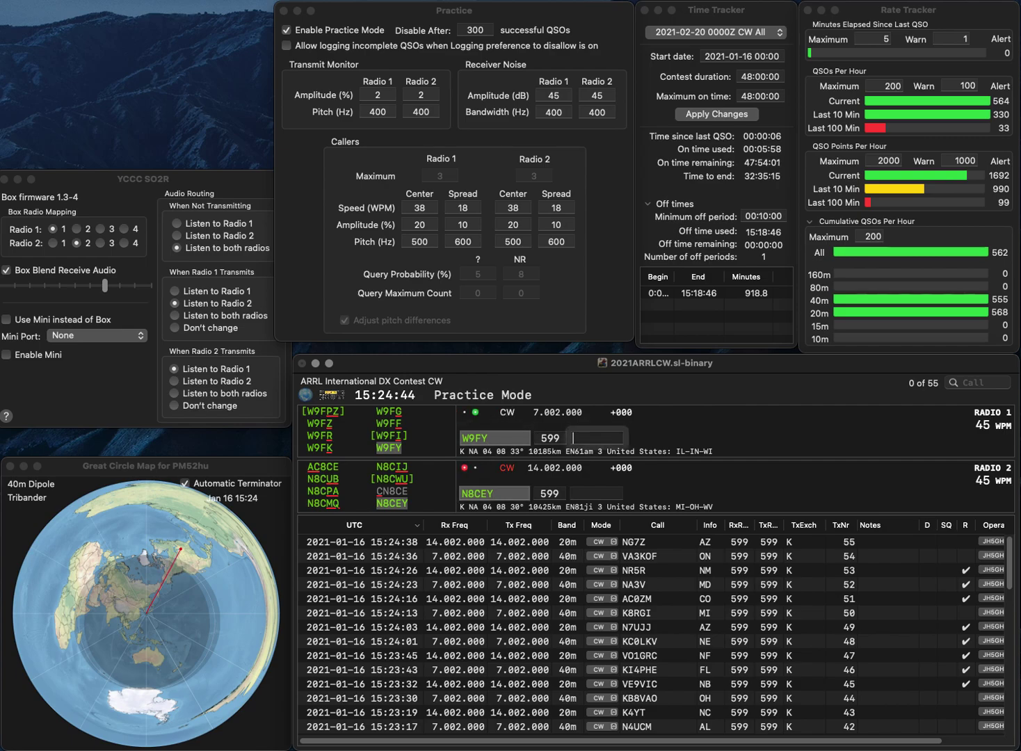
key("Return")
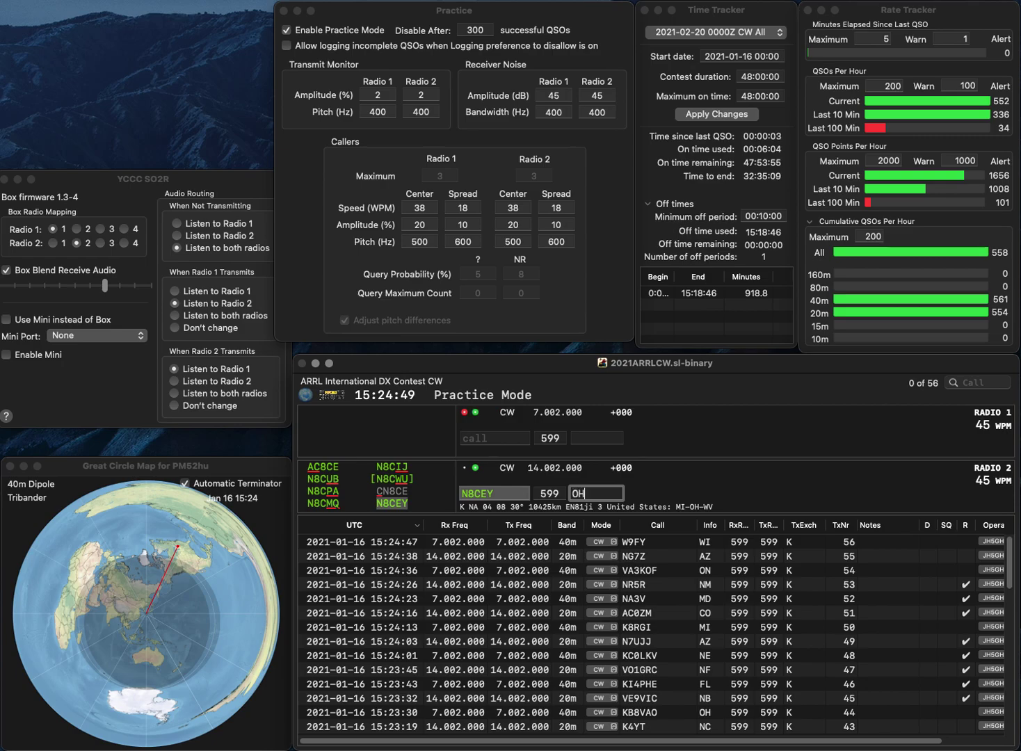
key("Return")
type("KX4AV")
key("Return")
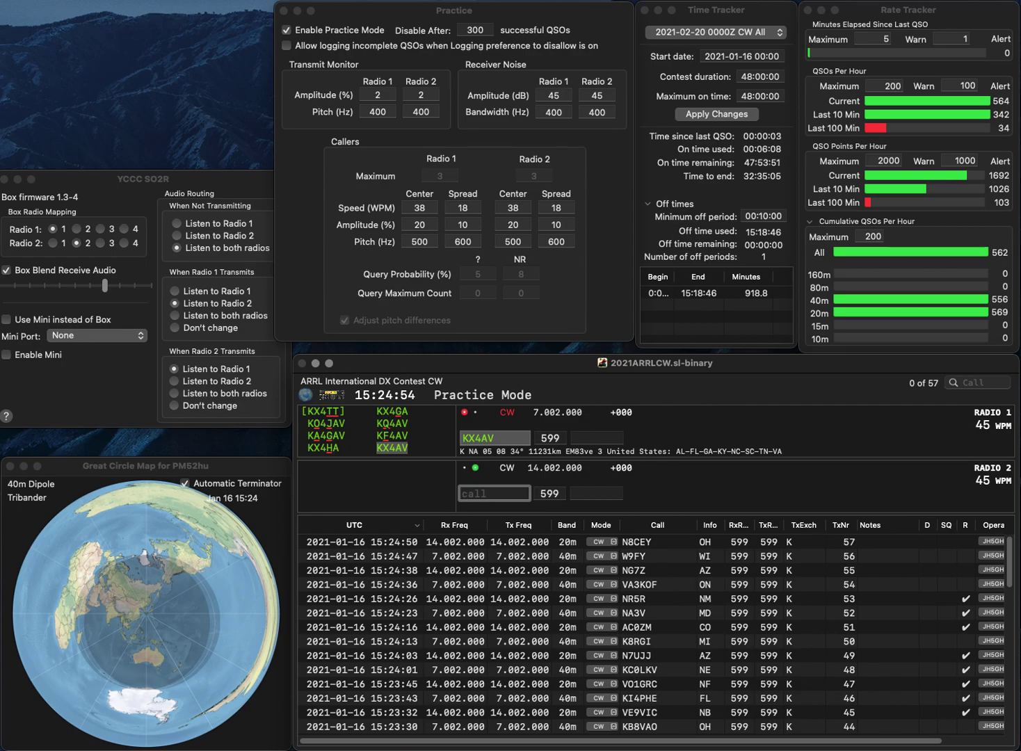
type("1C")
key("BackSpace")
type("D")
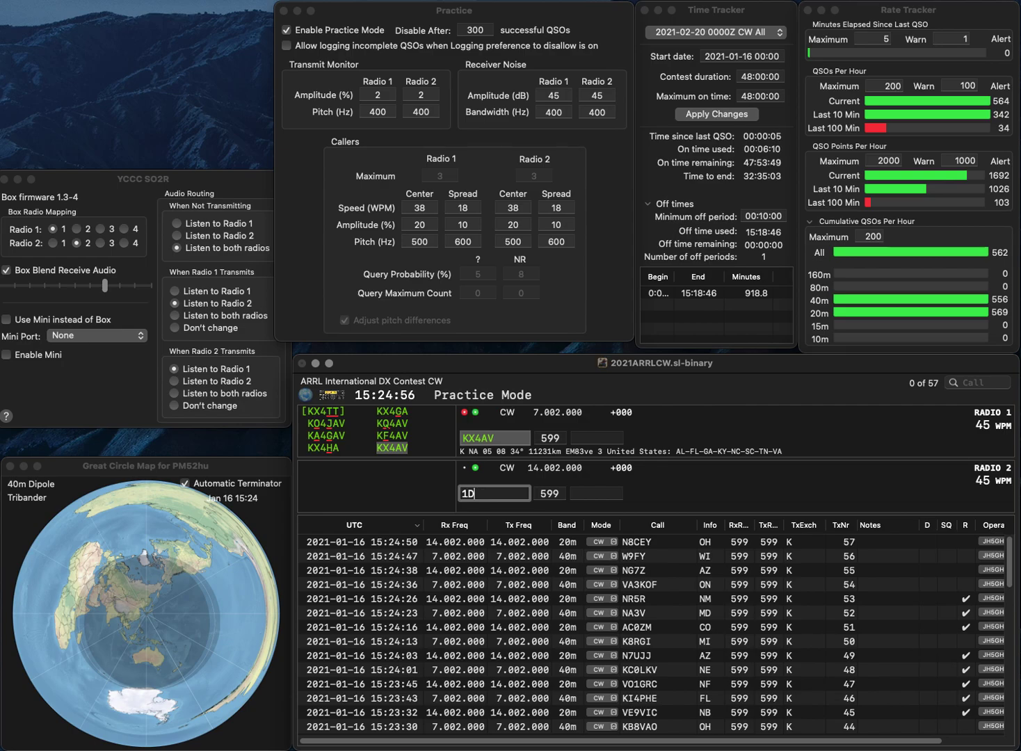
key("Return")
type("FL")
key("Return")
key("Return")
type("K1C")
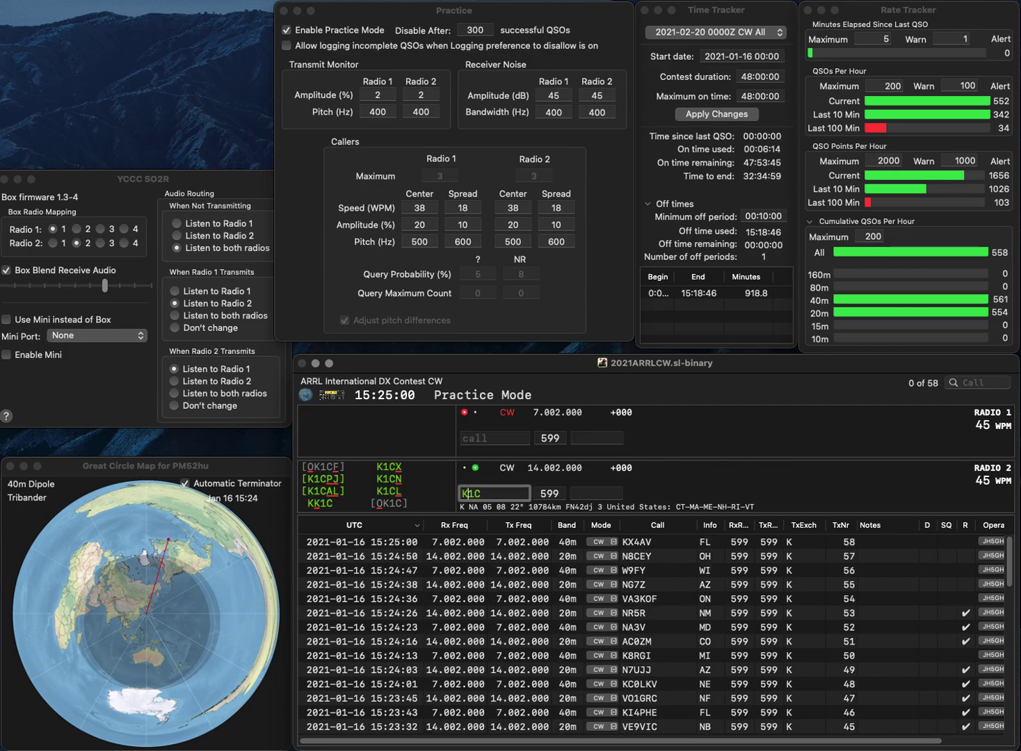
key("BackSpace")
type("DC")
key("Return")
type("W")
type("KB2CKN")
key("Return")
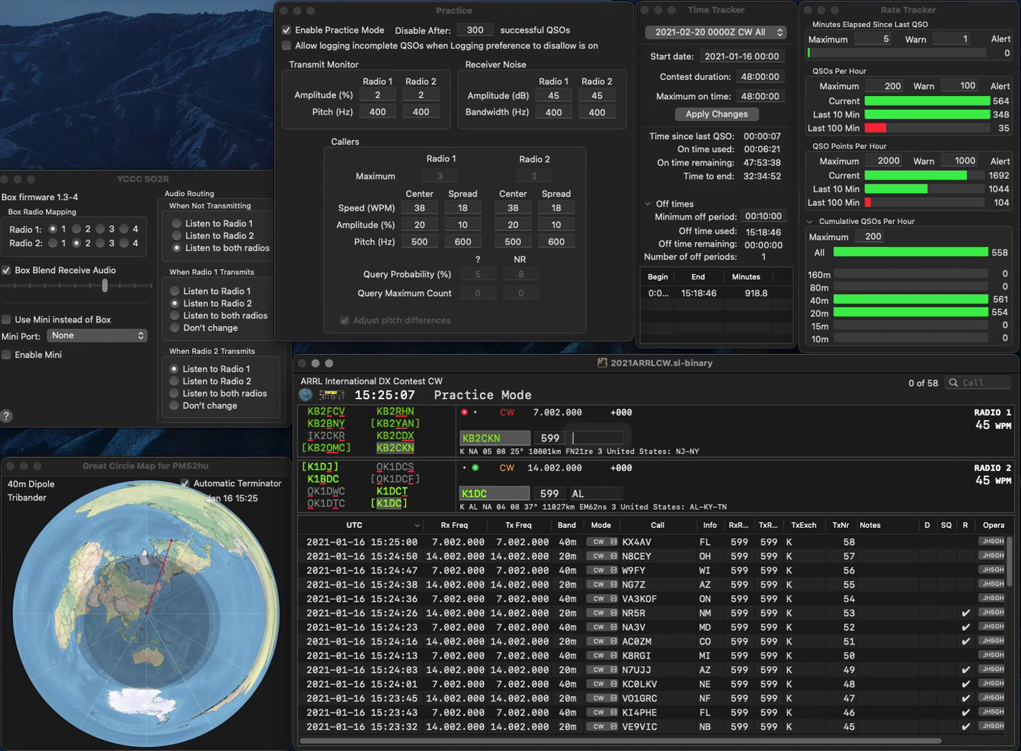
type("NY")
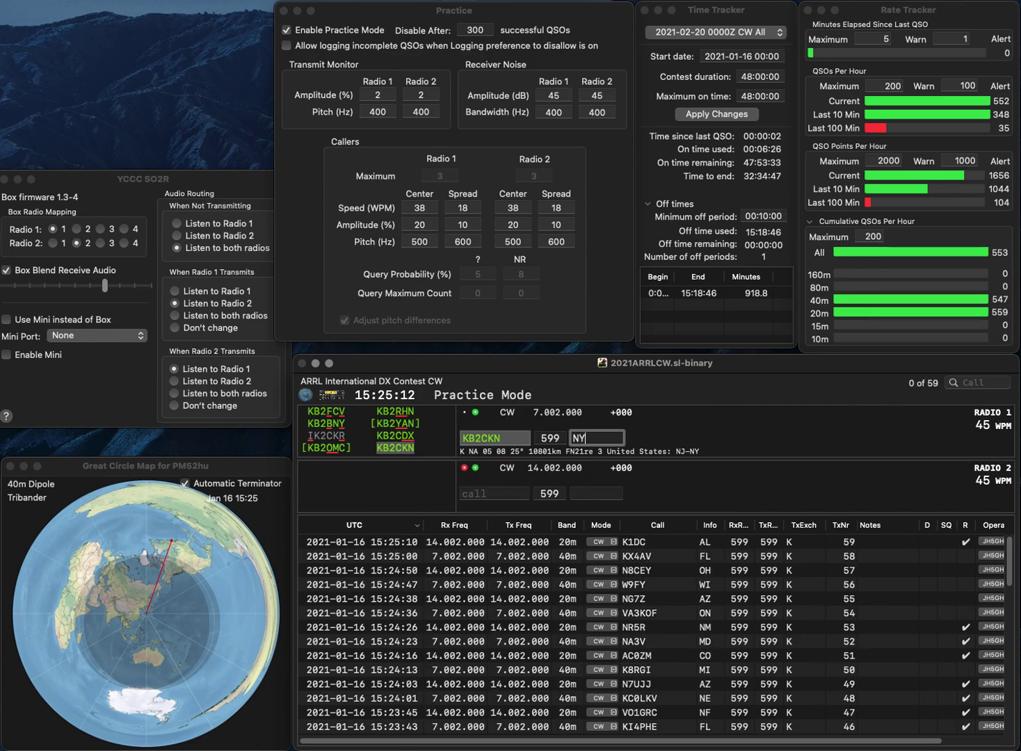
key("Return")
type("KN4")
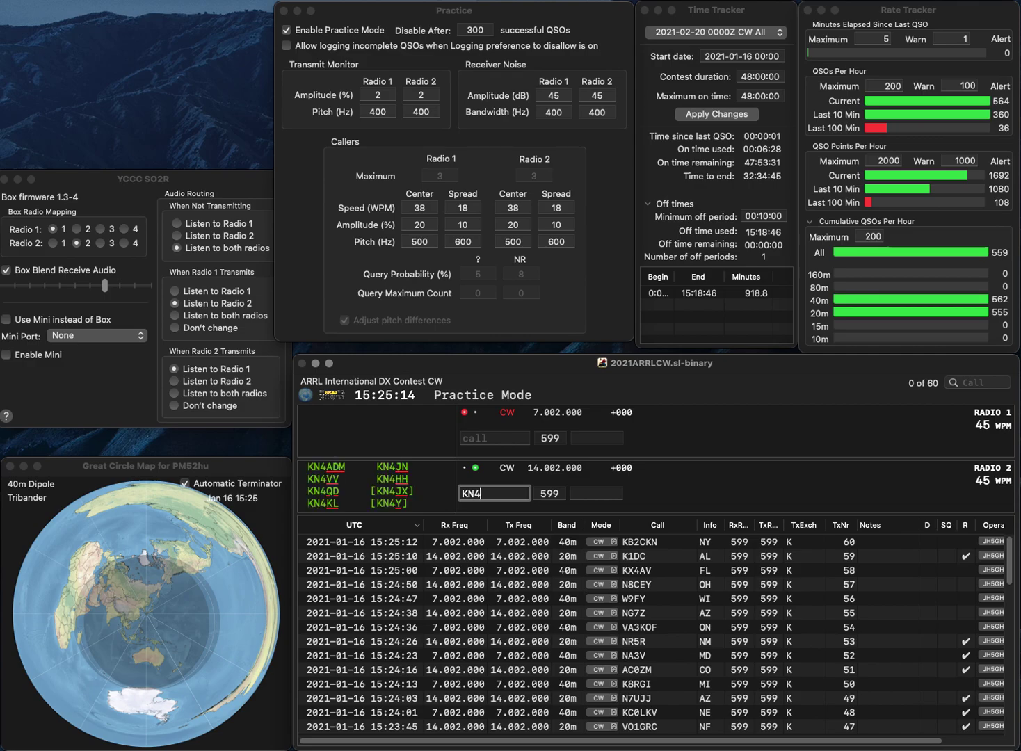
type("QNA")
key("Return")
type("2MCR")
key("Left")
key("Left")
key("Left")
key("Left")
type("WA")
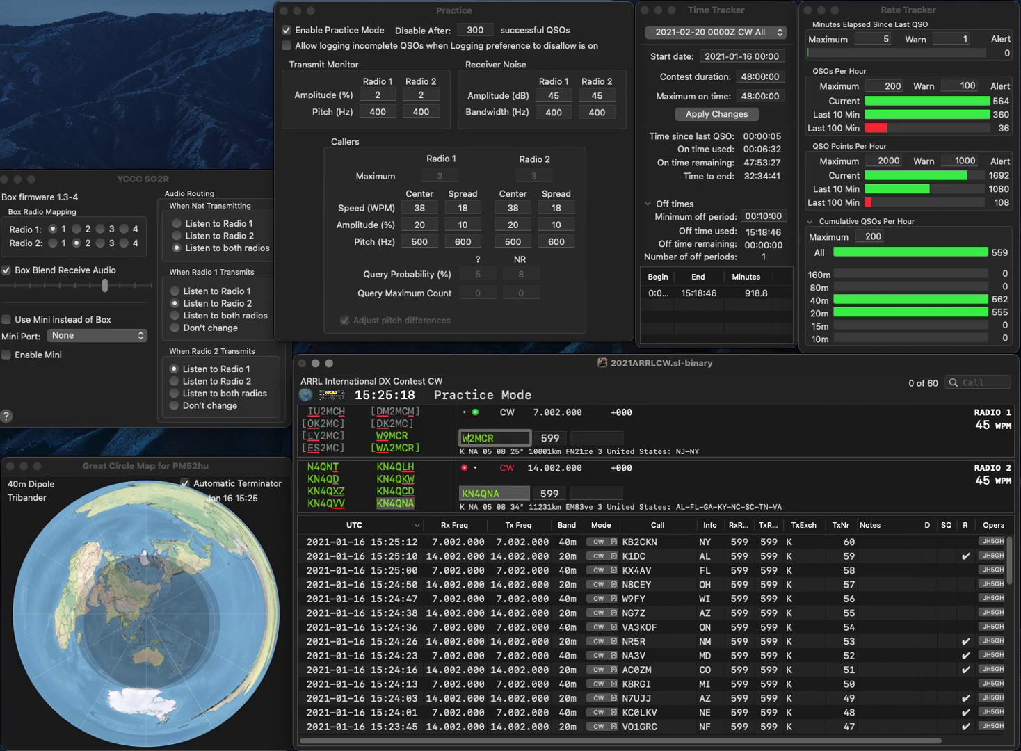
key("Return")
type("N")
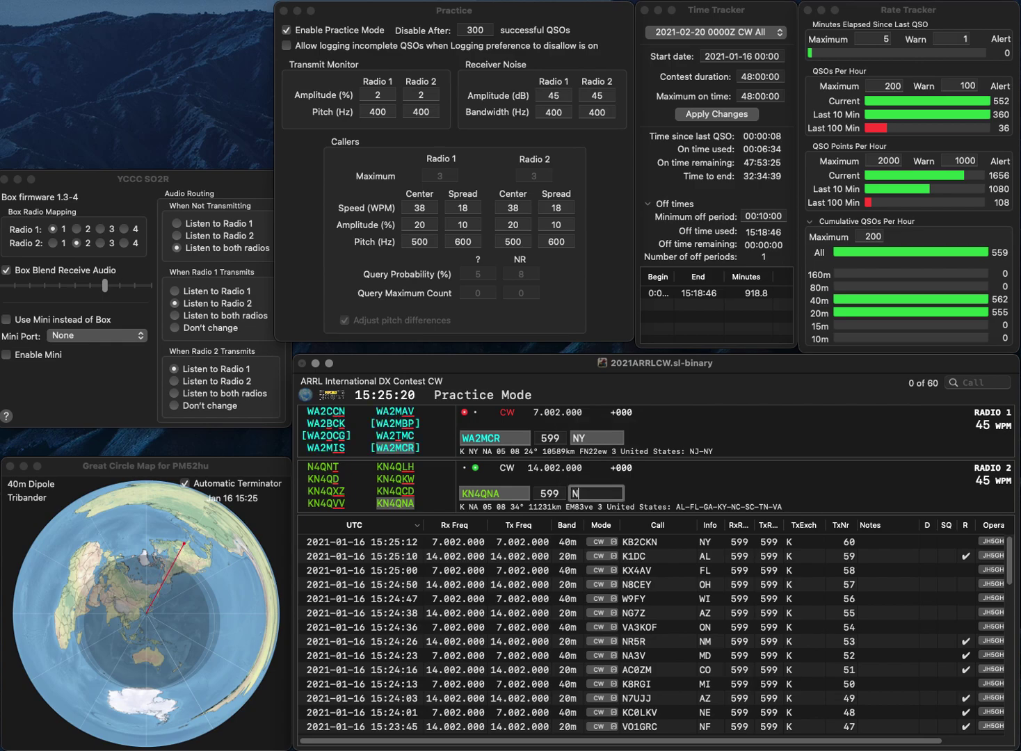
key("Return")
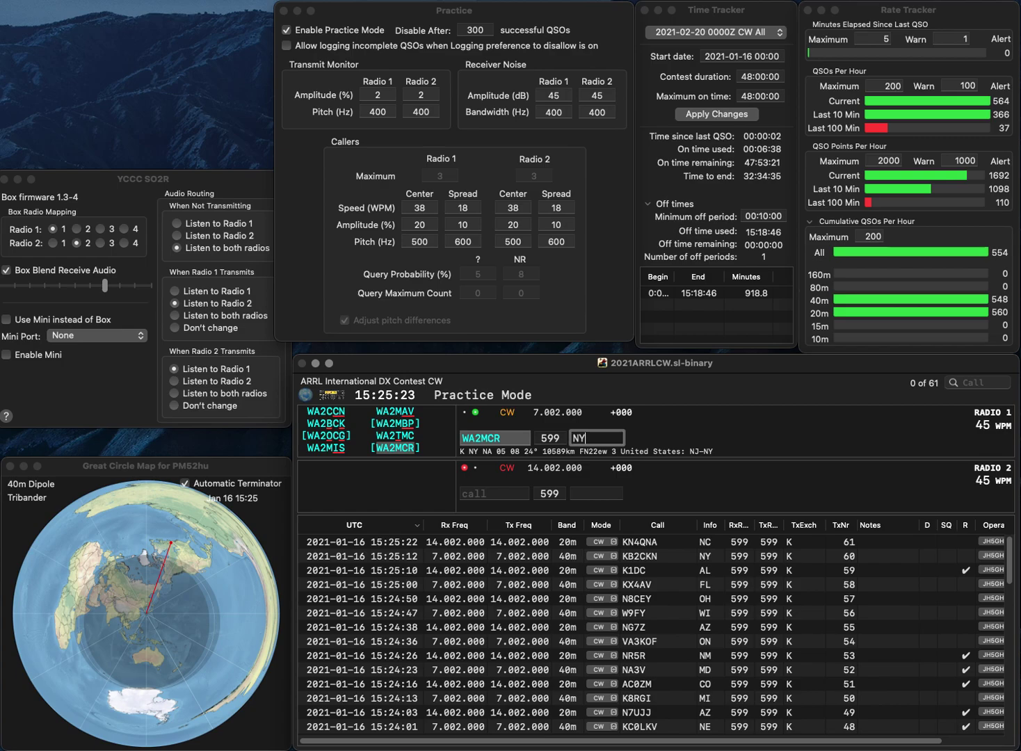
key("Return")
type("AJ9C")
key("Return")
type("VA")
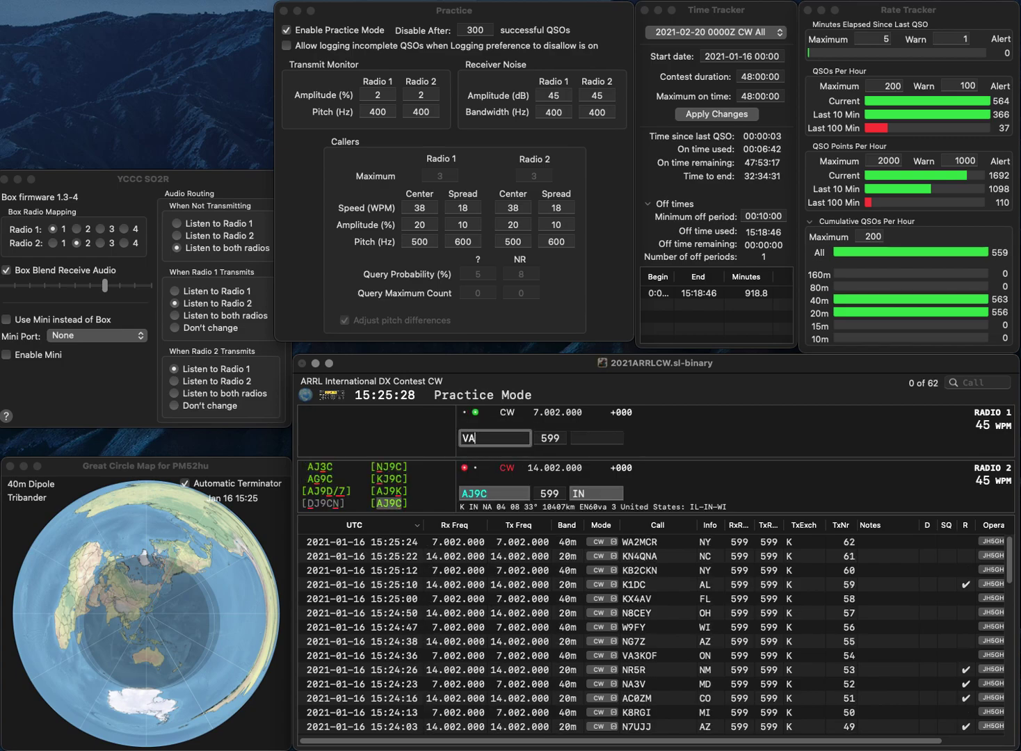
type("7DXX")
key("Return")
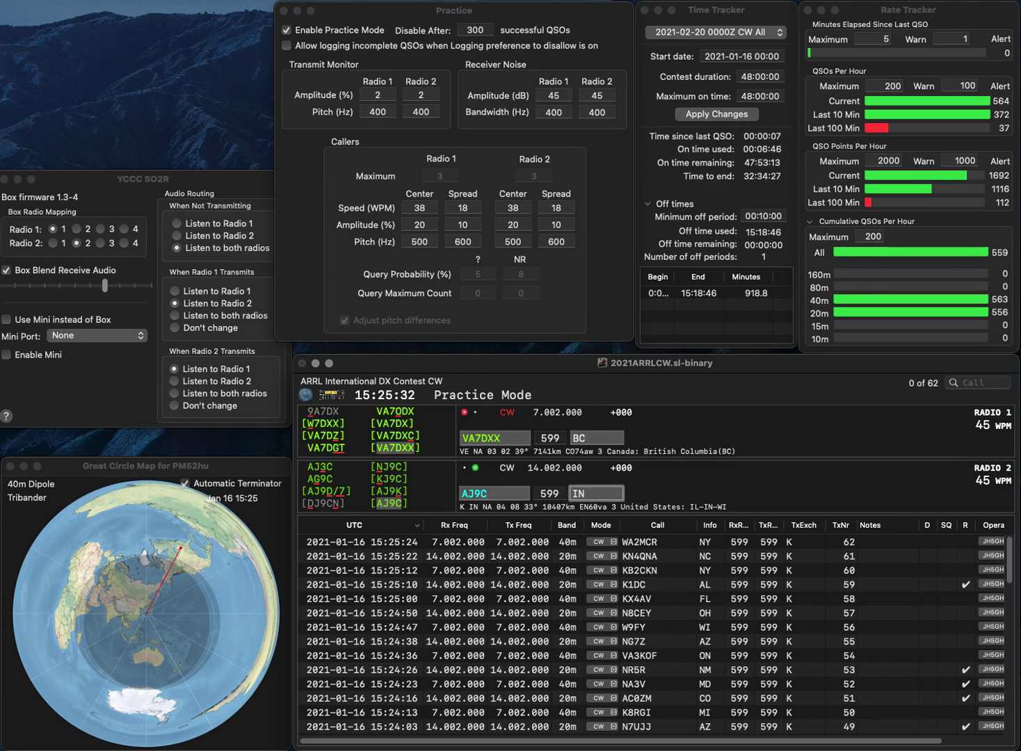
key("Return")
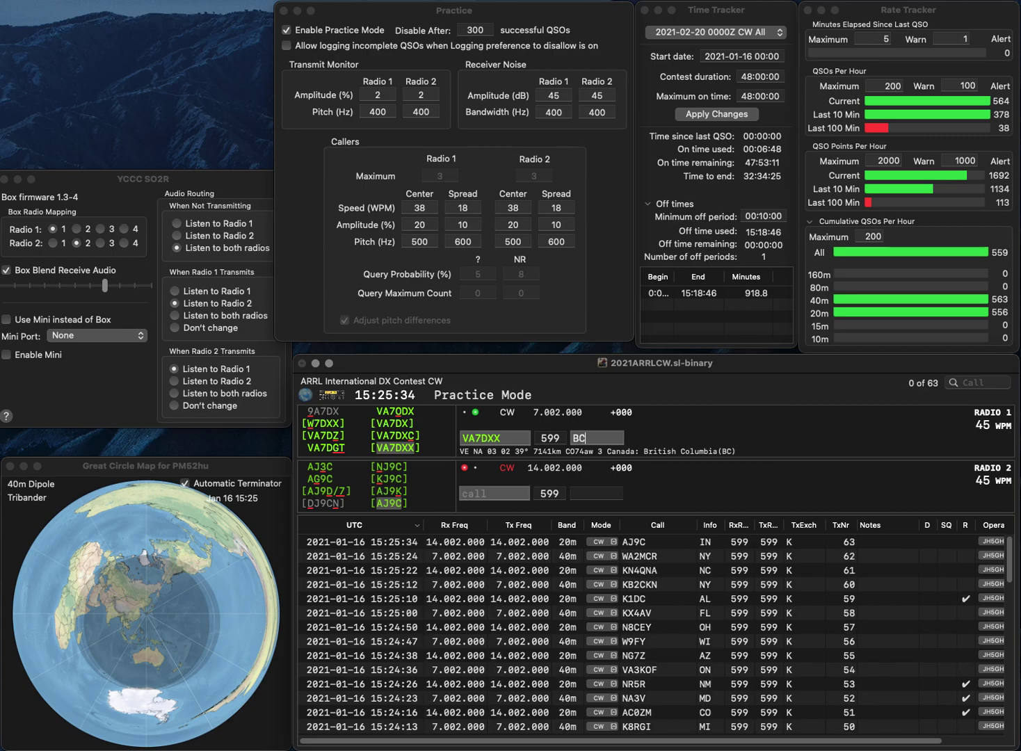
key("Return")
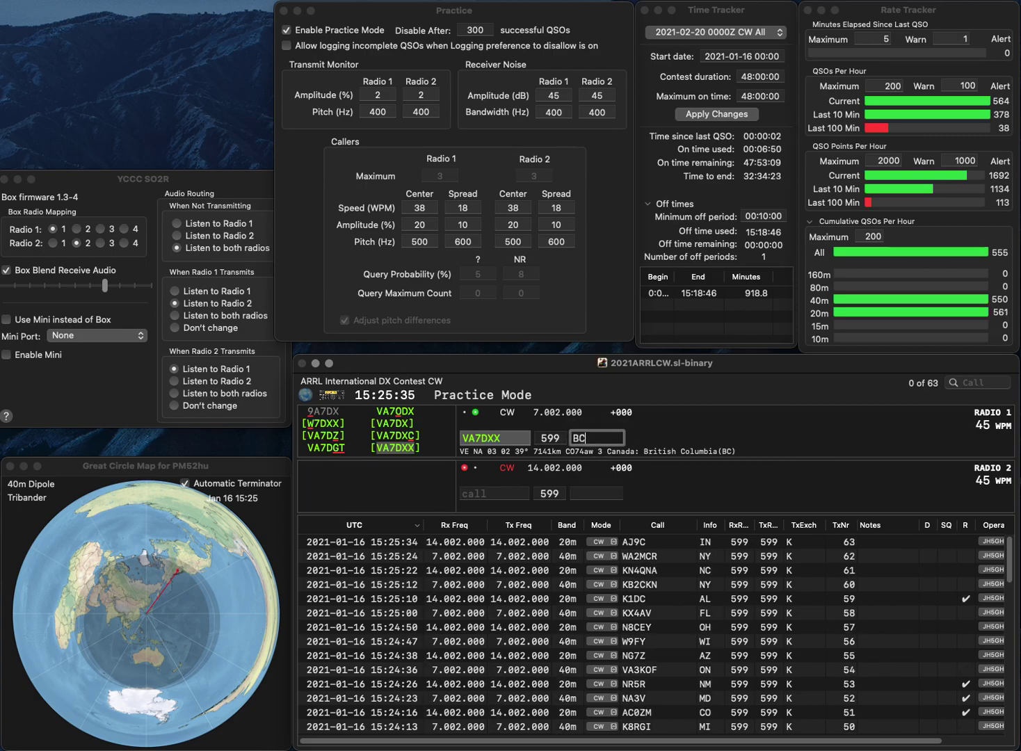
type("NE")
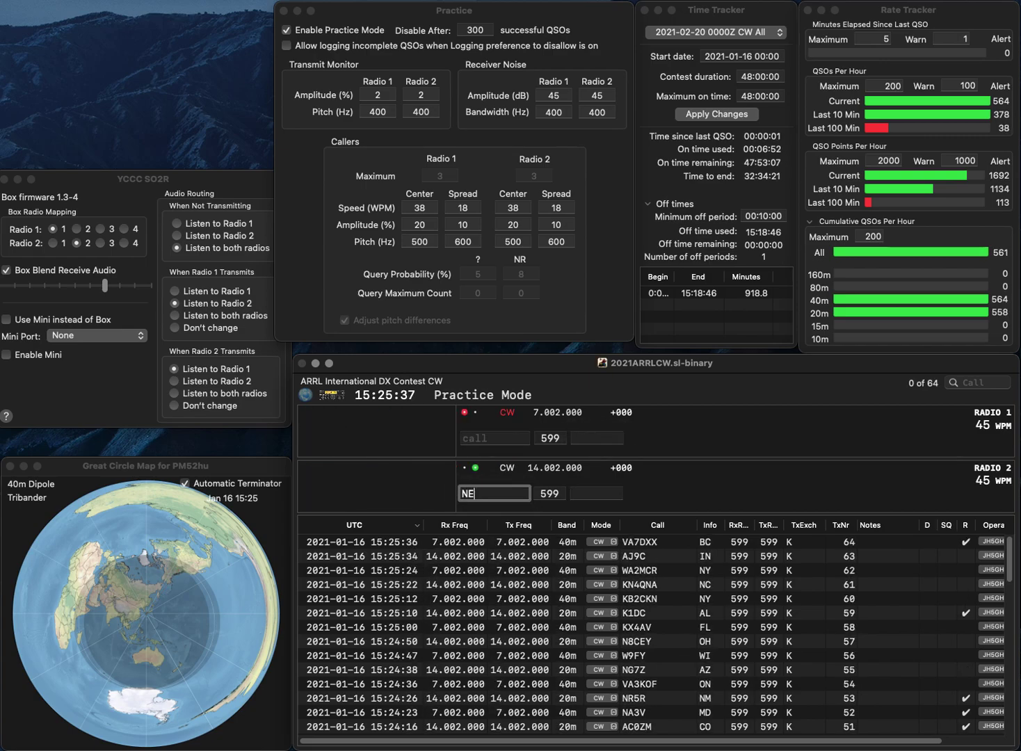
key("Return")
type("K")
key("Return")
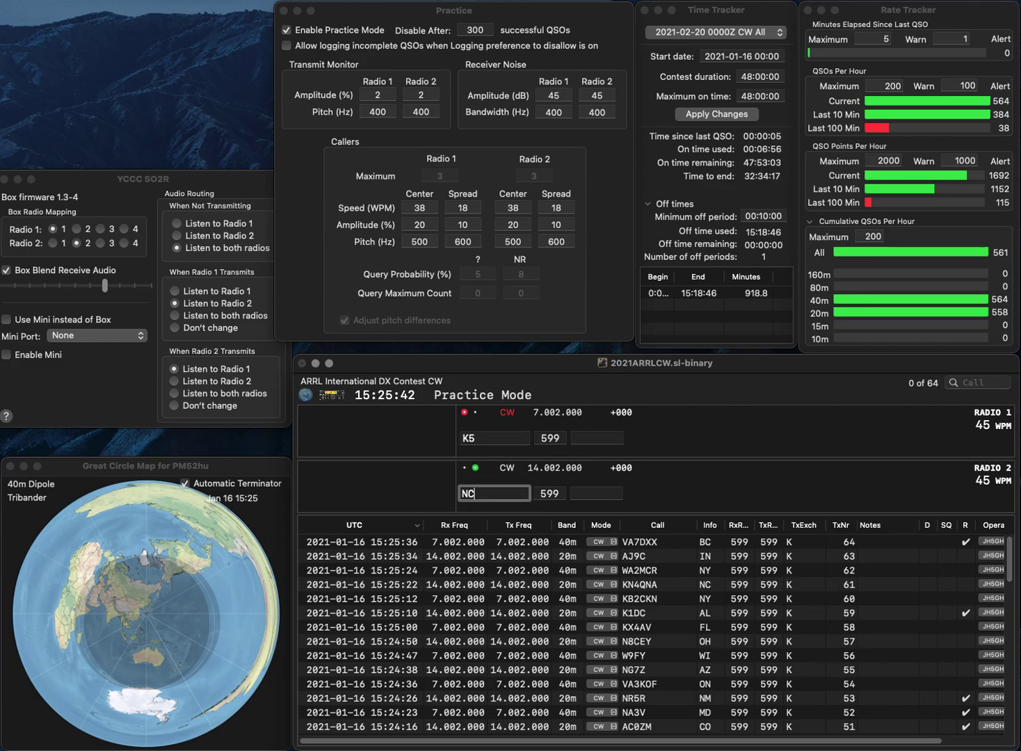
type("8N")
key("Return")
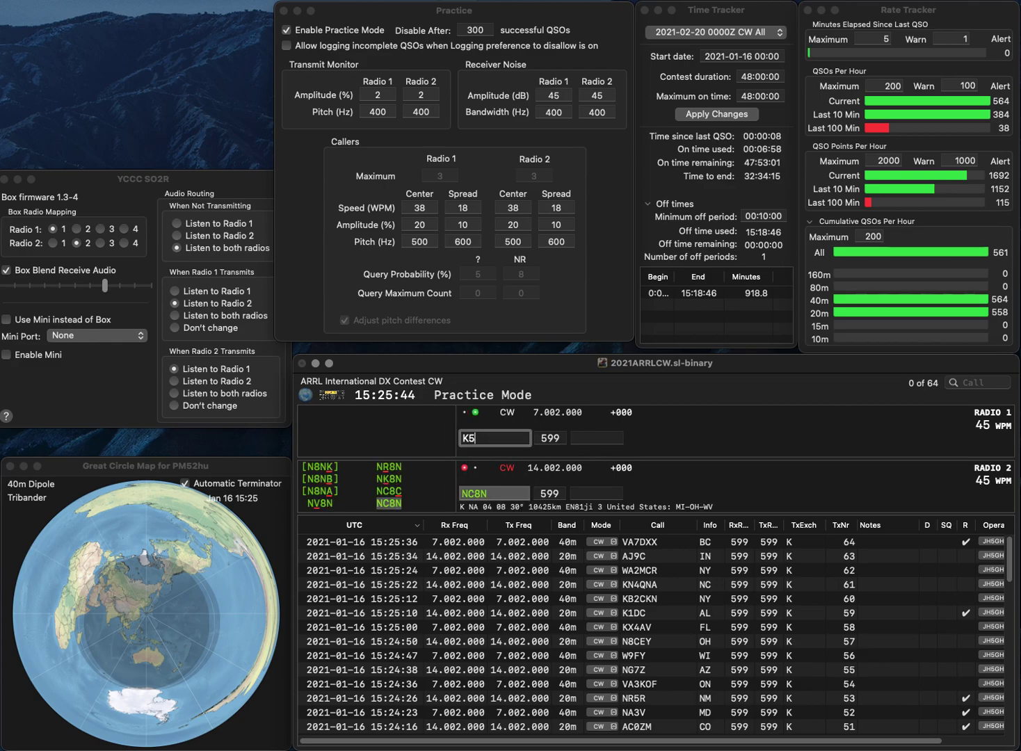
type("DY")
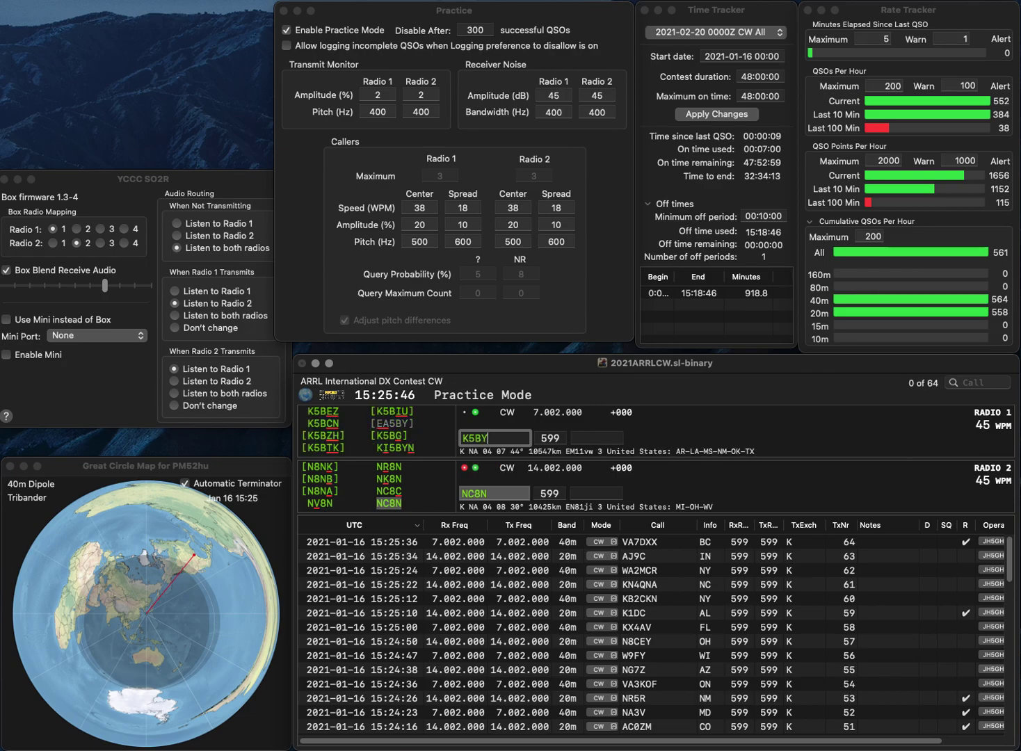
key("Return")
key("Tab")
type("OH")
key("Return")
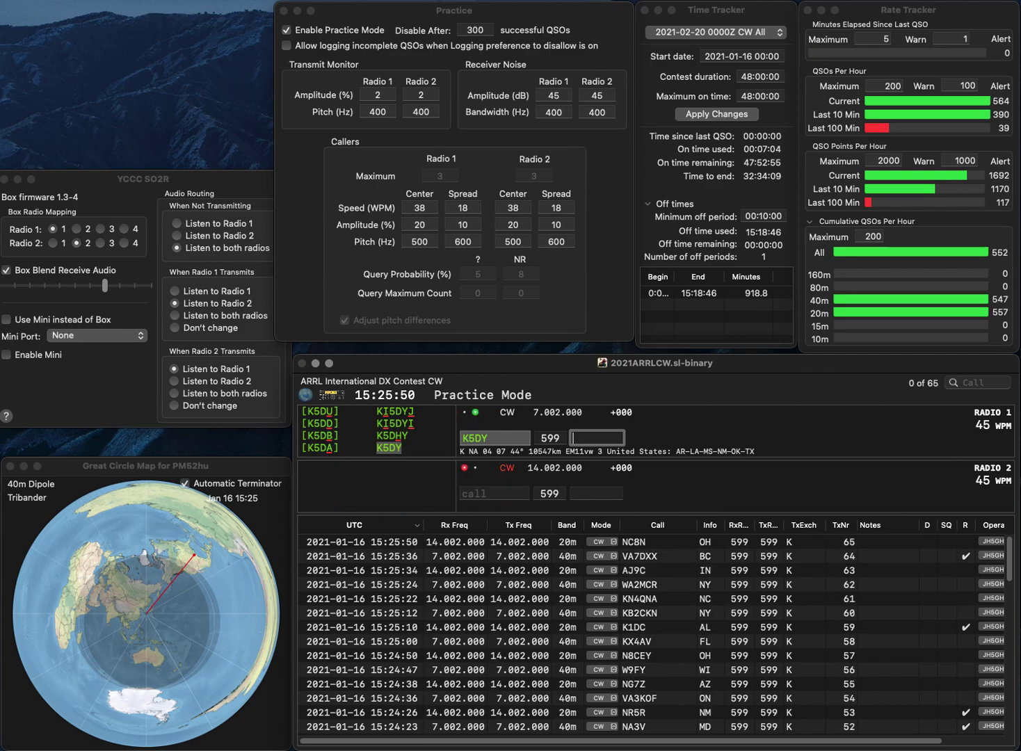
type("OK")
key("Return")
- Answer K4EKD on Radio 2 and K9FRO on Radio 1, sending each the exchange
type("K4EKD")
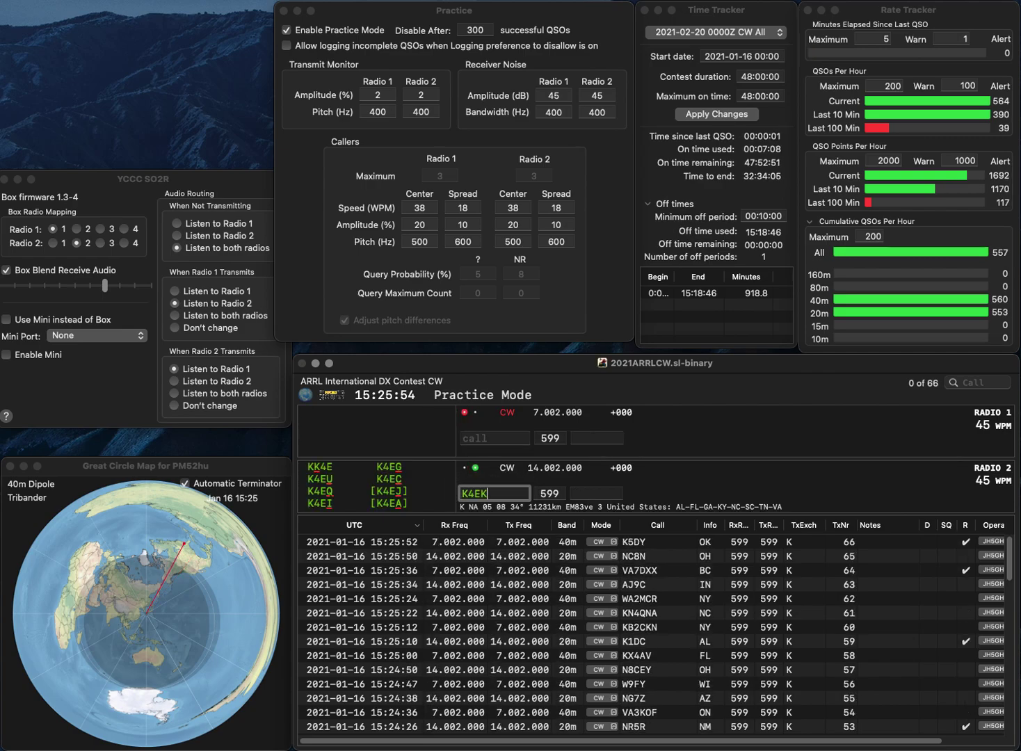
key("Return")
type("K")
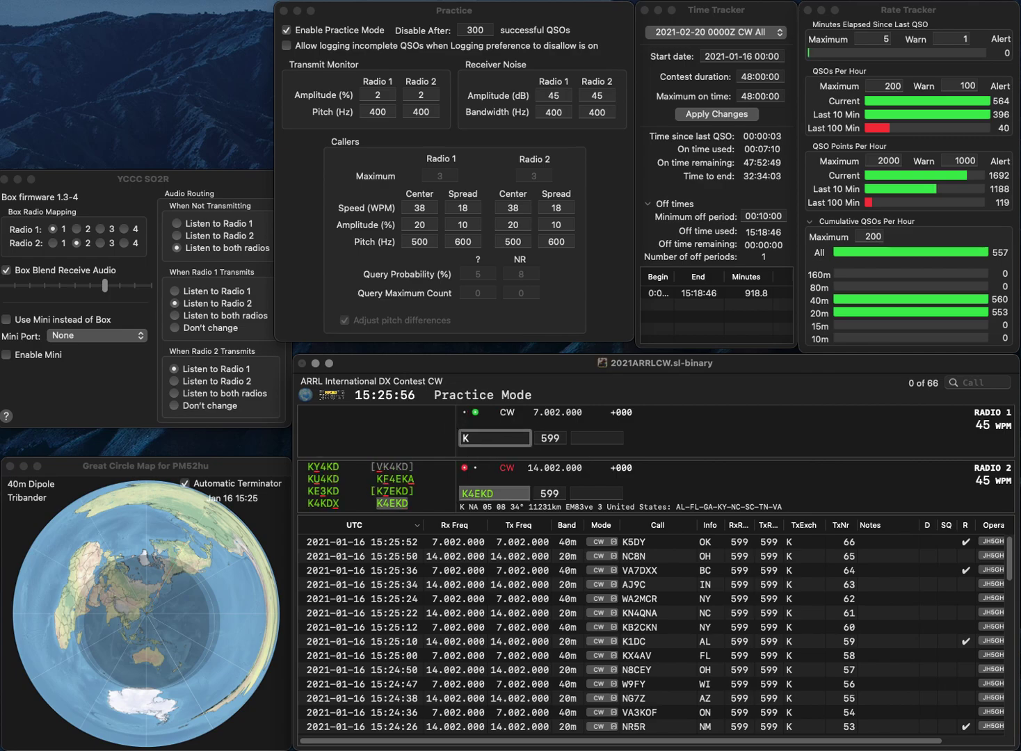
type("9FRO")
key("Return")
key("space")
type("TN")
key("Return")
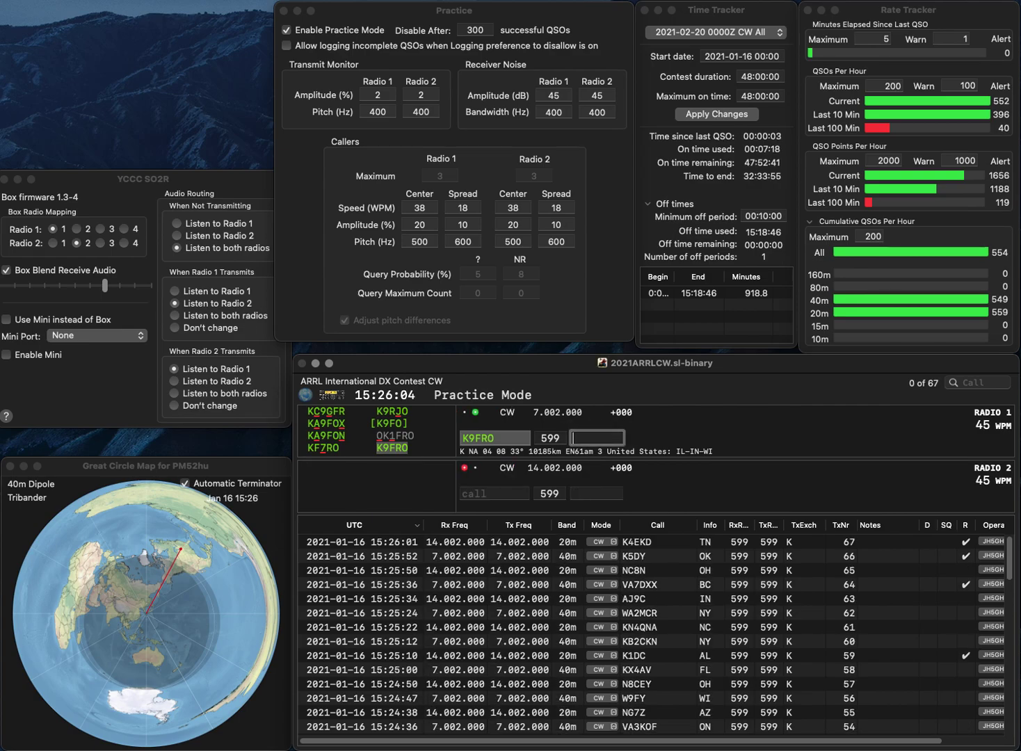
type("IL")
key("Return")
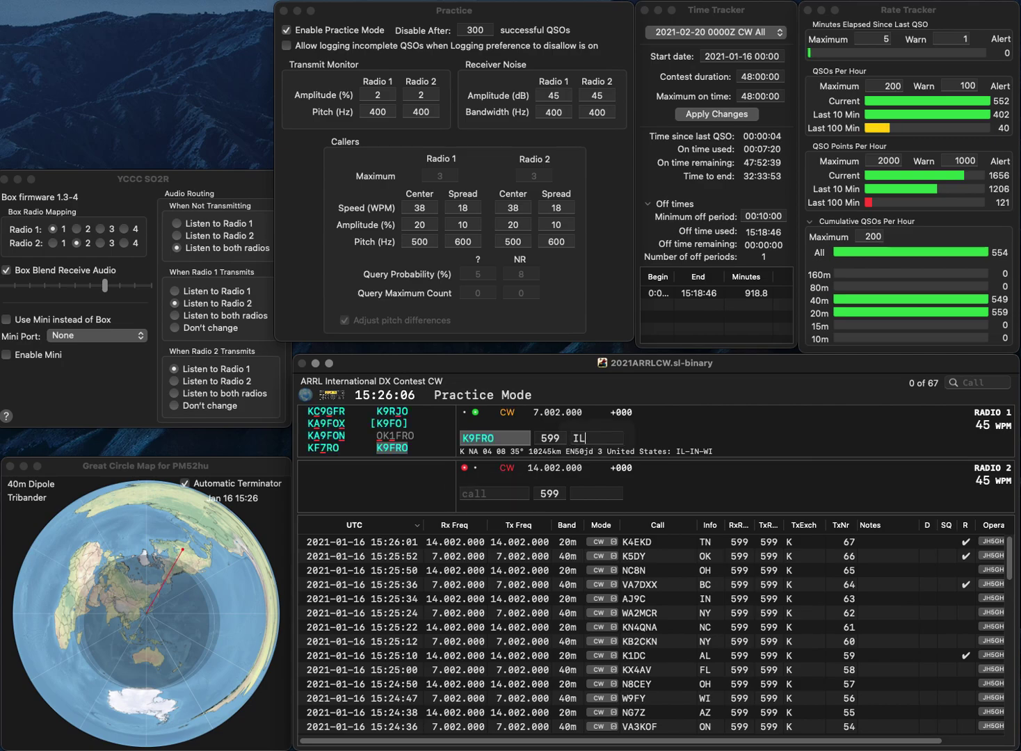
- Answer WA2JLW on Radio 1 and the caller on Radio 2, correcting the Radio 2 call to K0TJT and resending it
type("W")
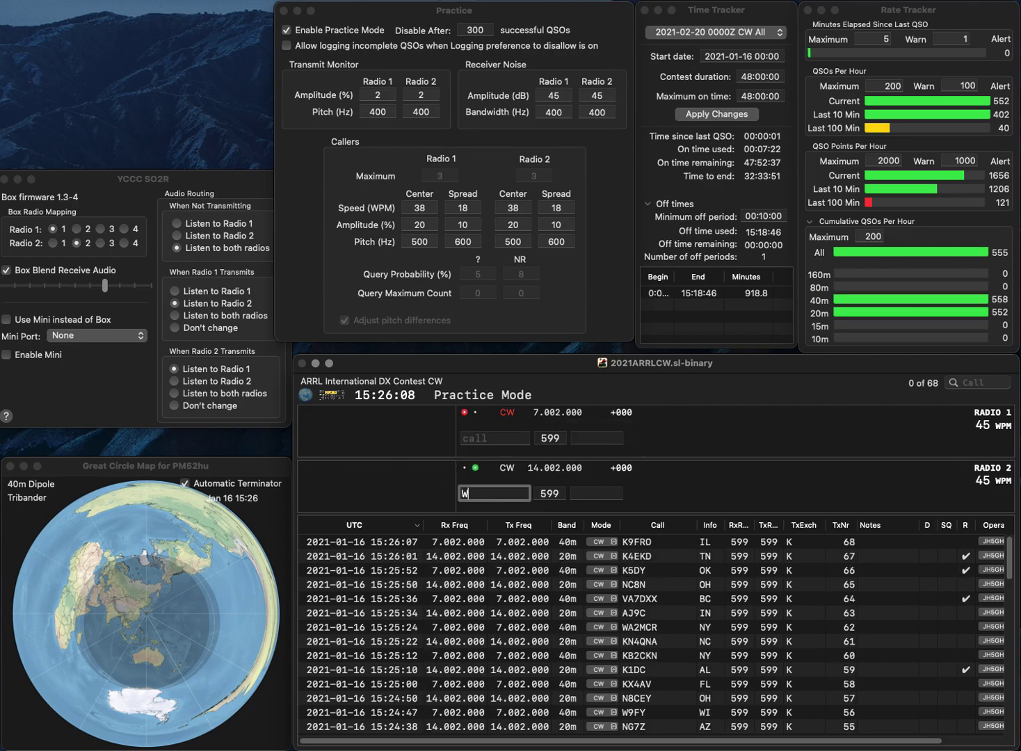
type("0TJT")
key("Return")
type("WA2JLW")
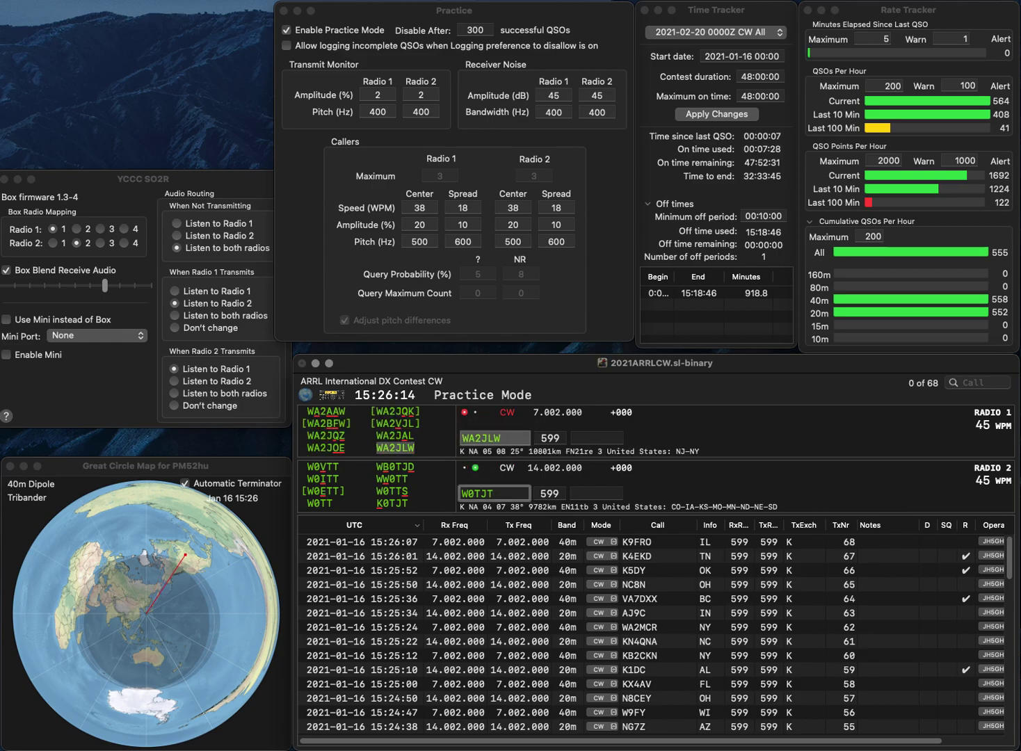
left_click(468, 494)
key("BackSpace")
type("K")
key("Return")
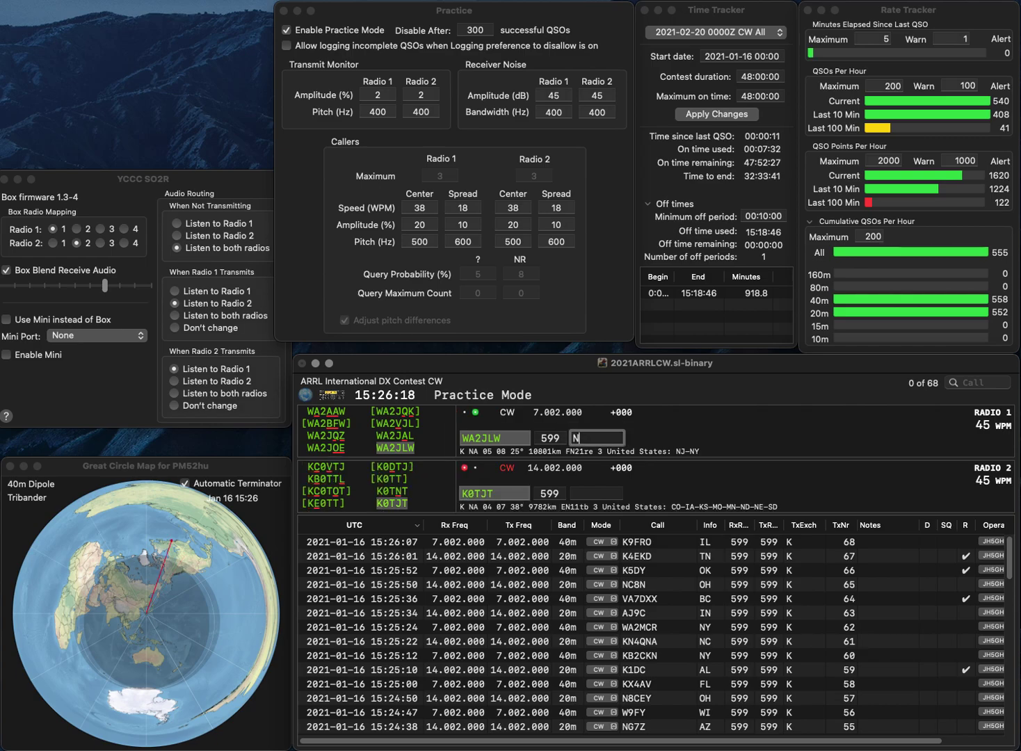
key("Return")
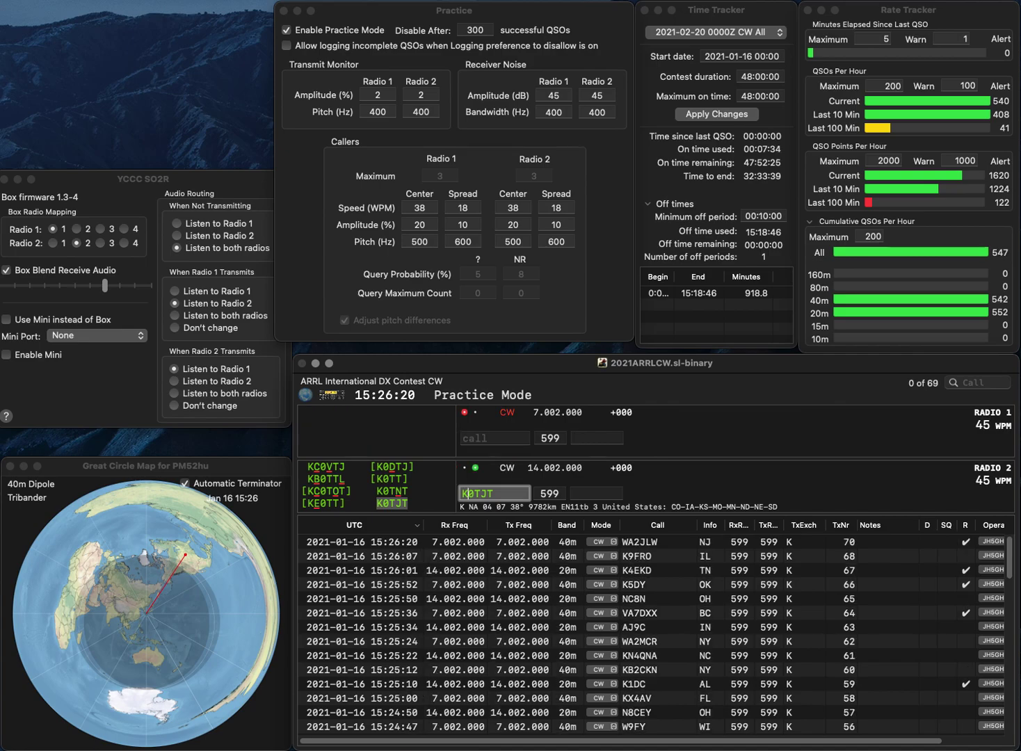
key("space")
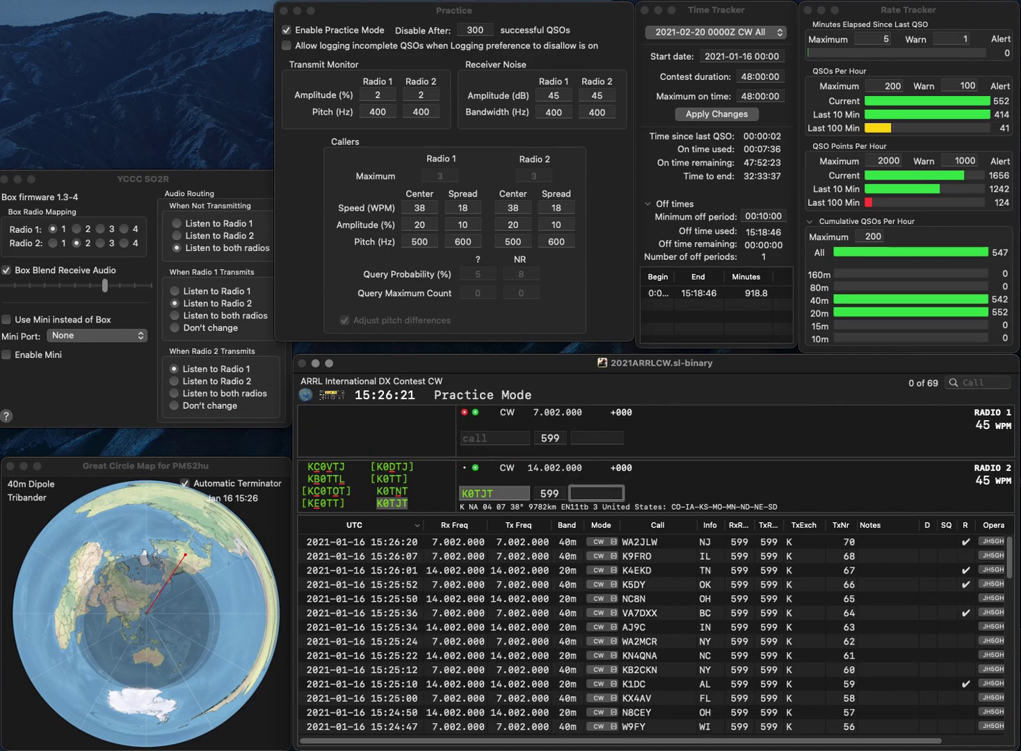
key("Return")
- Query the partial call VE2 on Radio 1 and answer W3OH on Radio 2 with the exchange
type("3S")
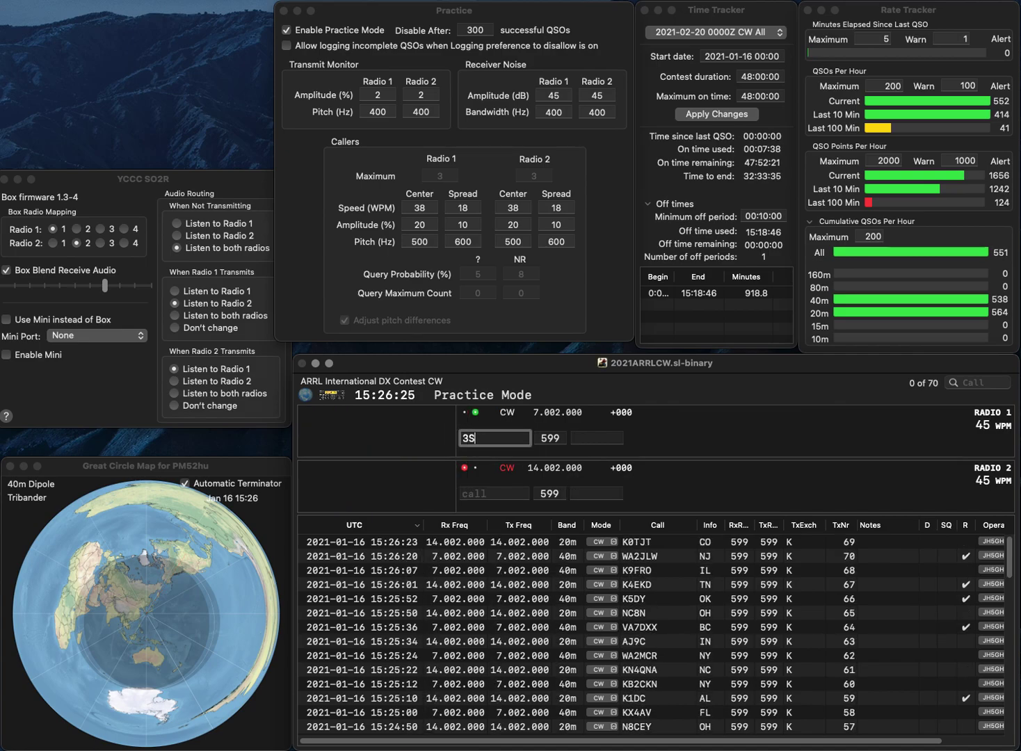
key("BackSpace")
key("BackSpace")
type("VE2")
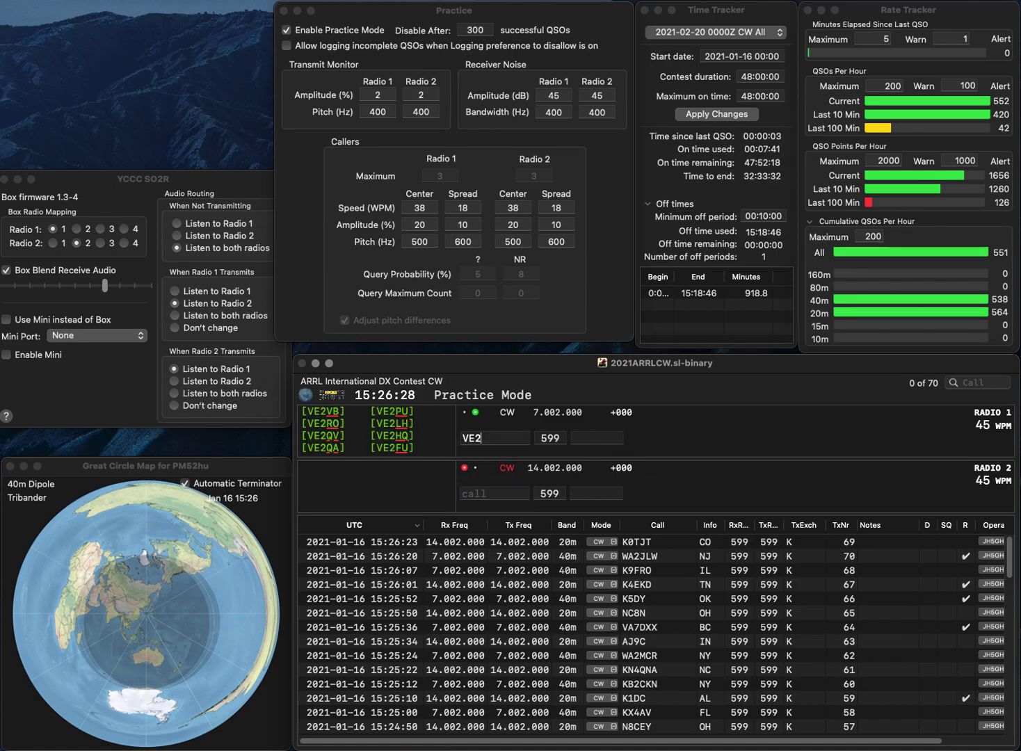
key("Return")
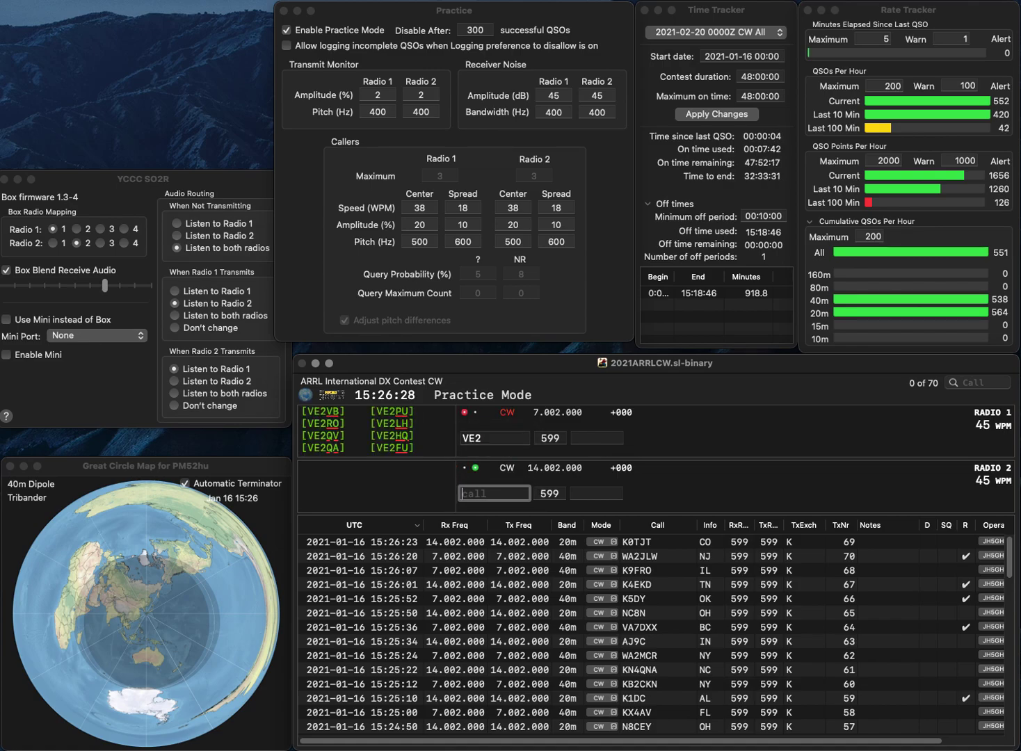
type("W3")
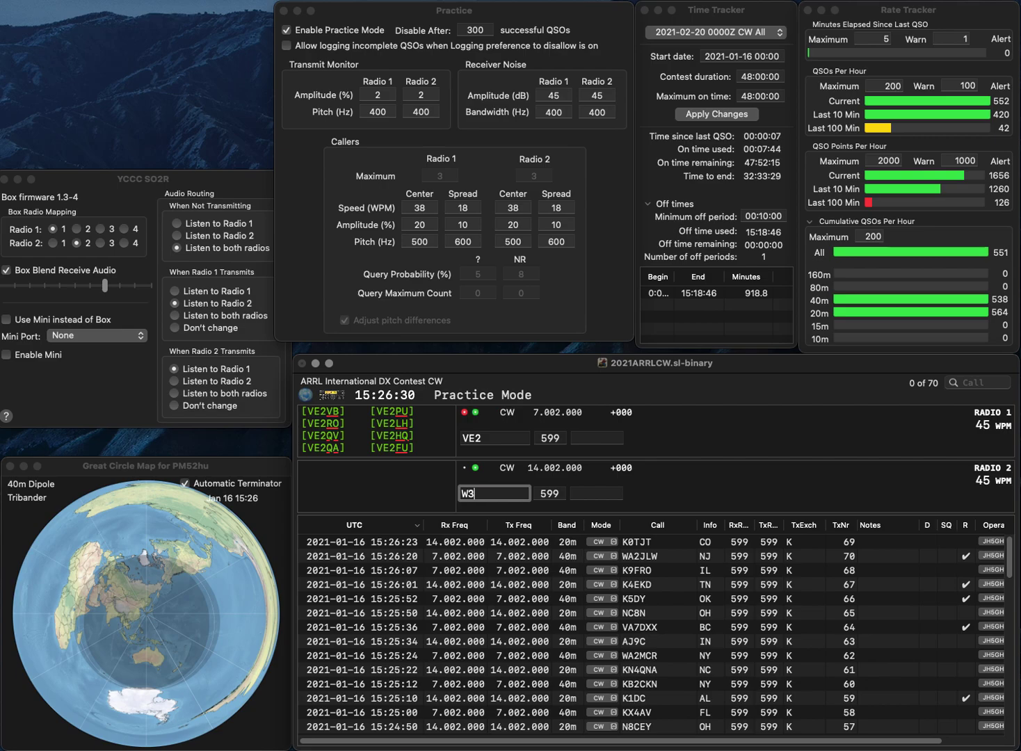
type("OH")
key("Return")
key("backslash")
type("VE2HBA")
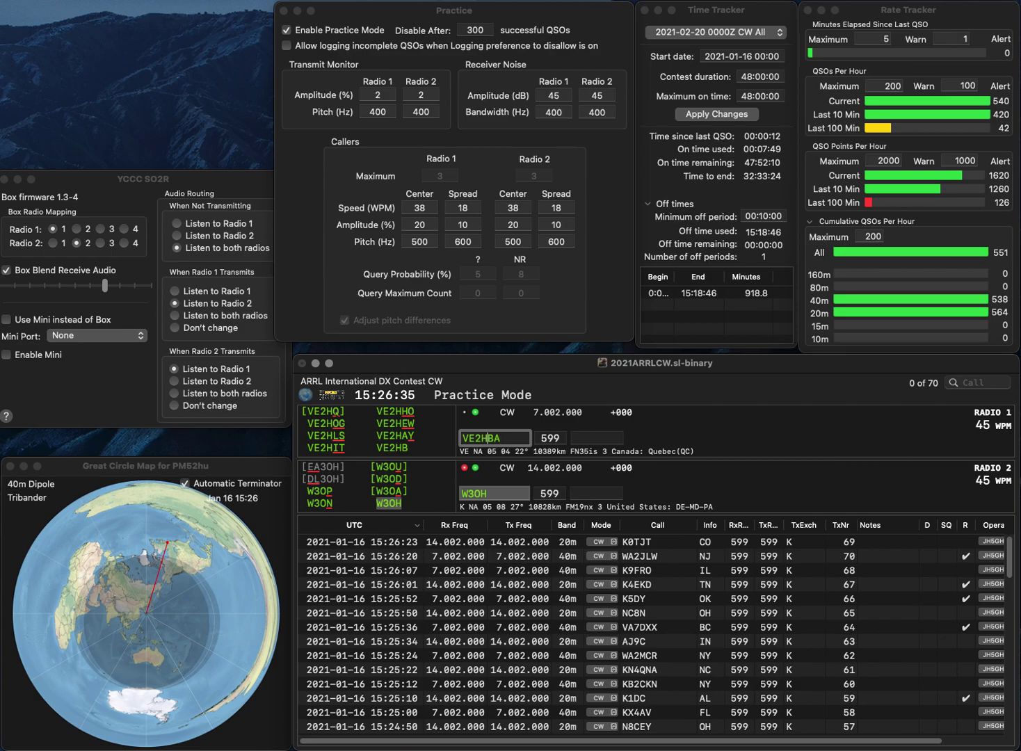
key("Left")
key("BackSpace")
type("3")
key("Return")
key("backslash")
type("A")
key("Return")
key("backslash")
key("Left")
key("BackSpace")
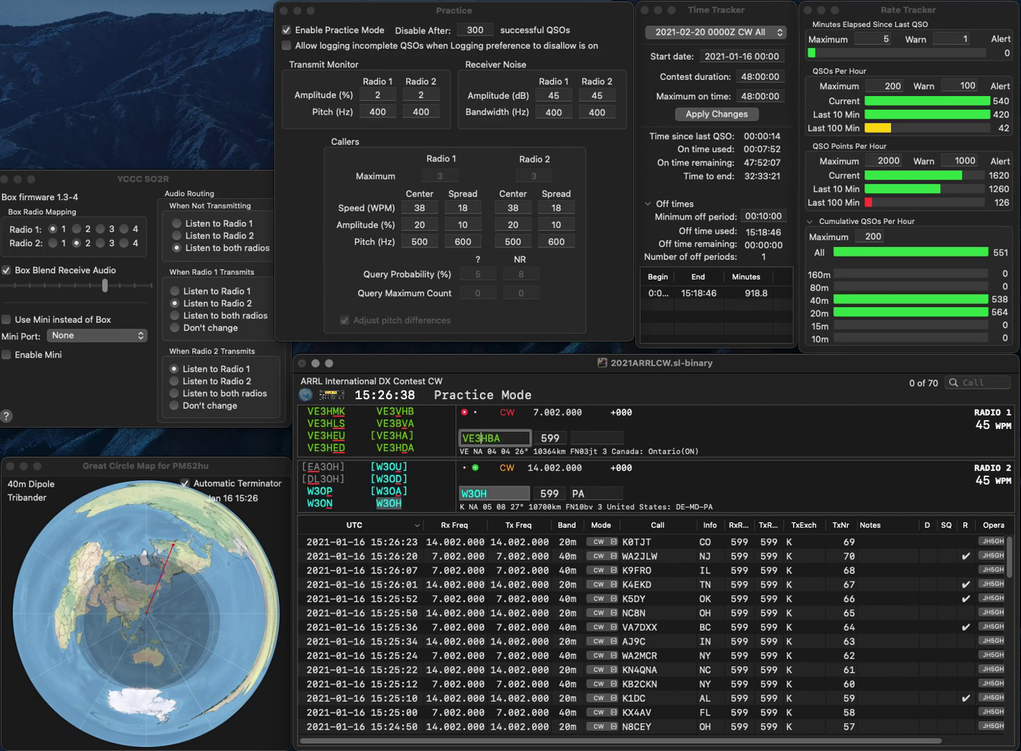
type("D")
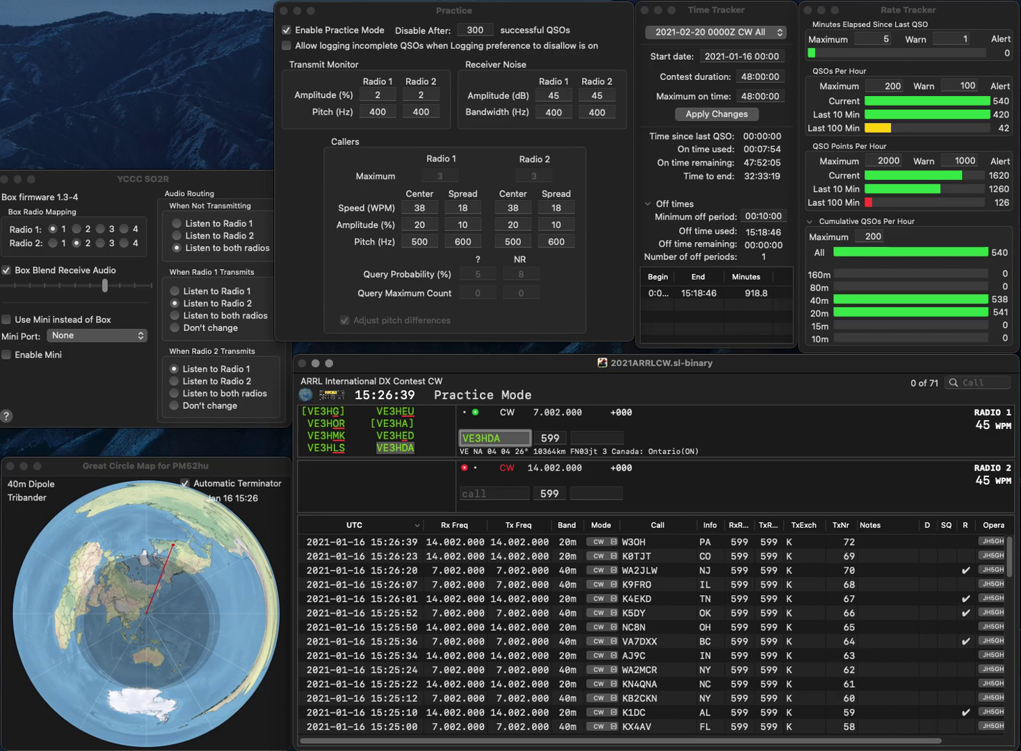
key("Return")
key("backslash")
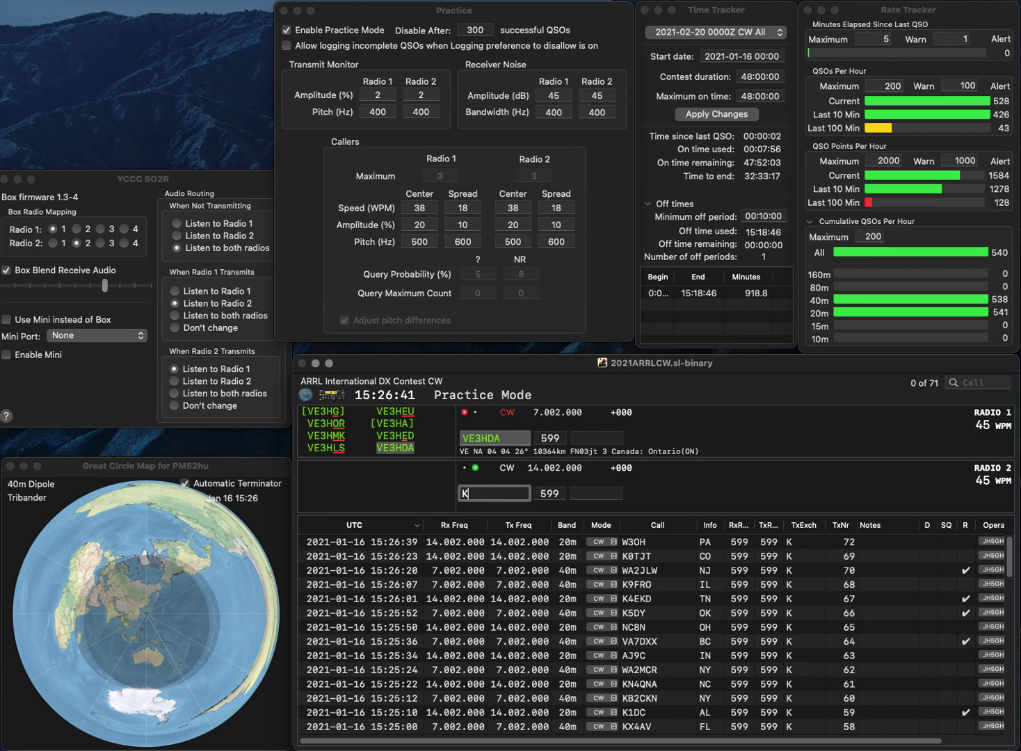
type("K4QQG")
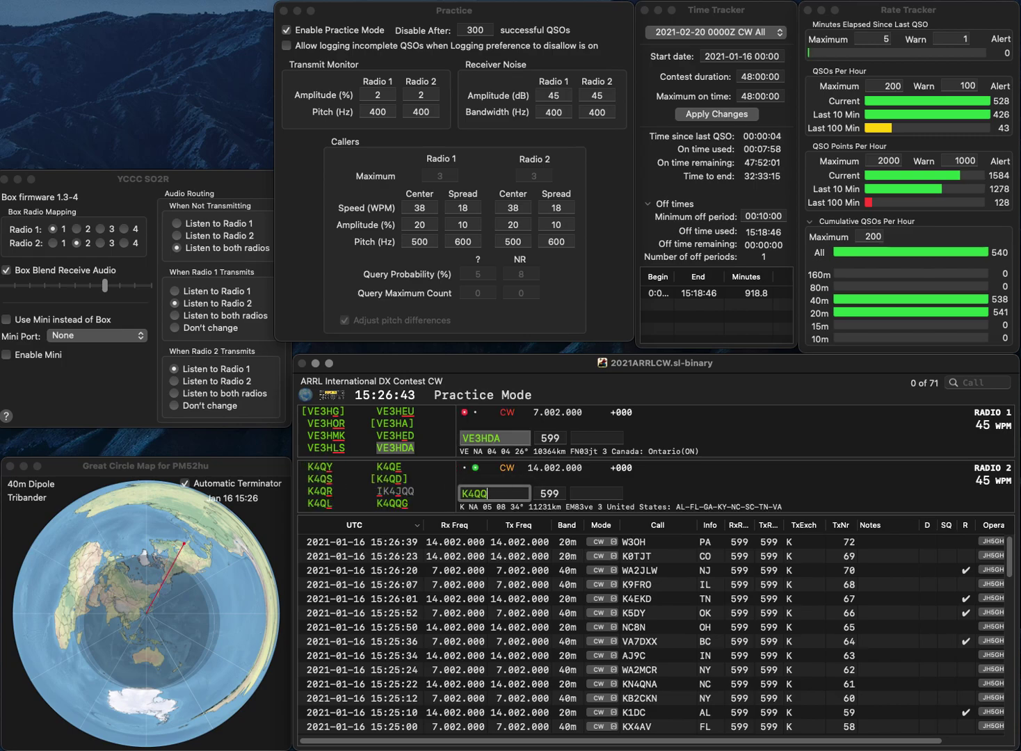
key("Return")
- Log VE3HDA with exchange ON on Radio 1 and K4QQG with exchange SC on Radio 2
key("backslash")
type("ON")
key("Return")
key("backslash")
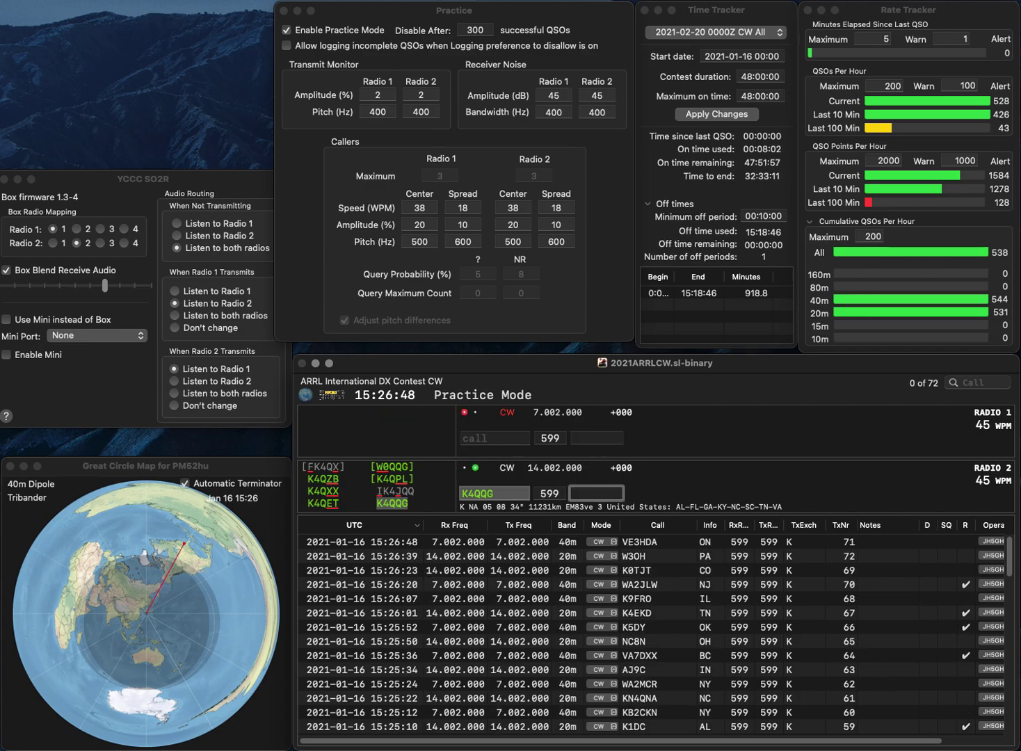
type("SC")
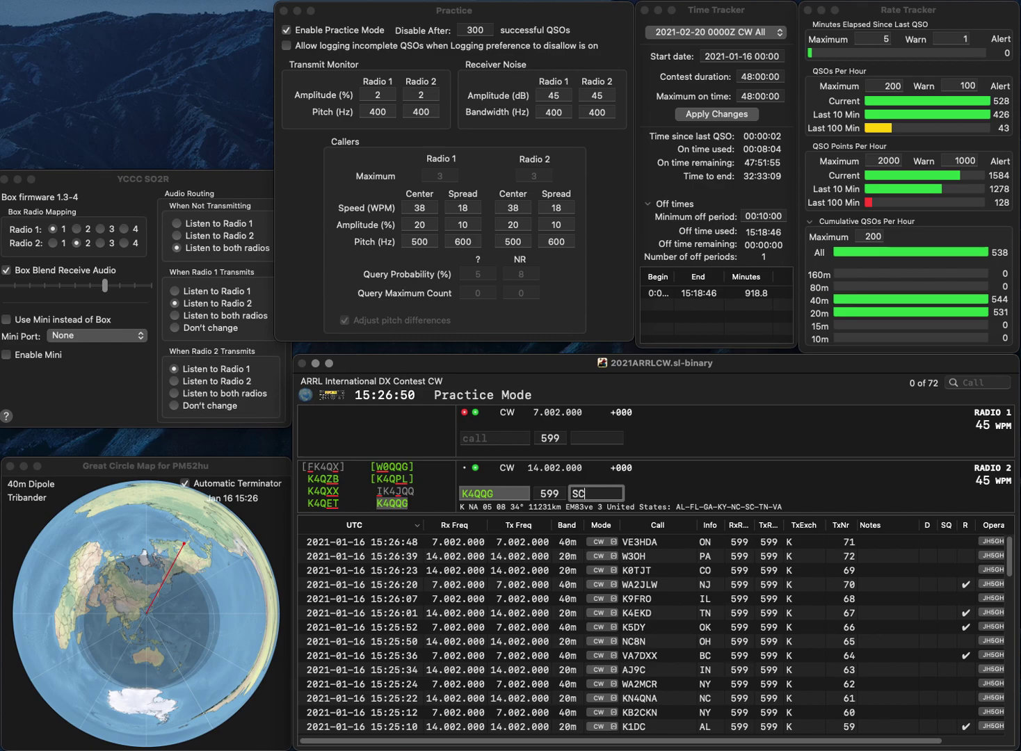
key("Return")
type("KB2NB")
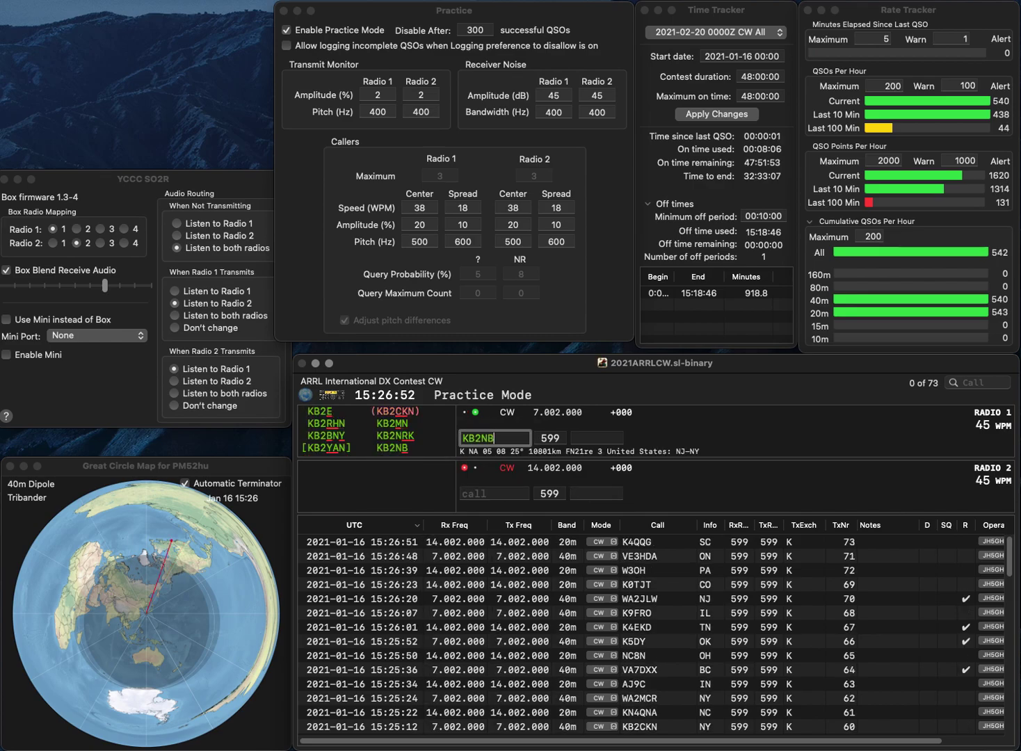
key("Return")
type("KM5LY")
key("Return")
- Log KB2NB with exchange NY on Radio 1 and KM5LY with exchange TX on Radio 2
type("NB")
key("Return")
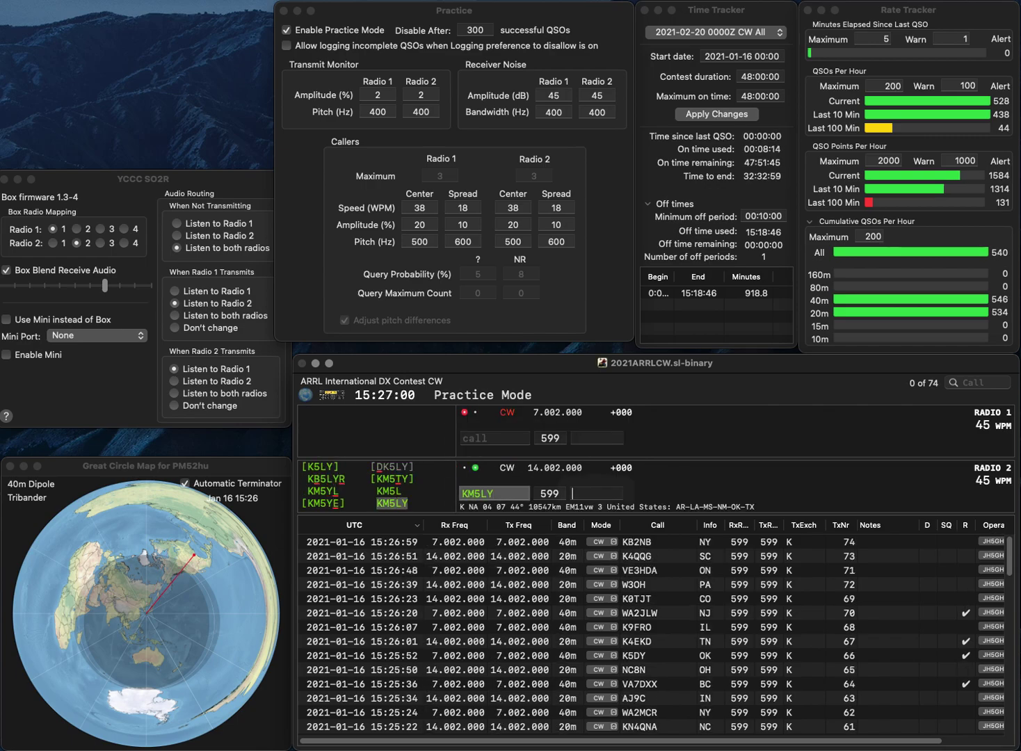
type("TX")
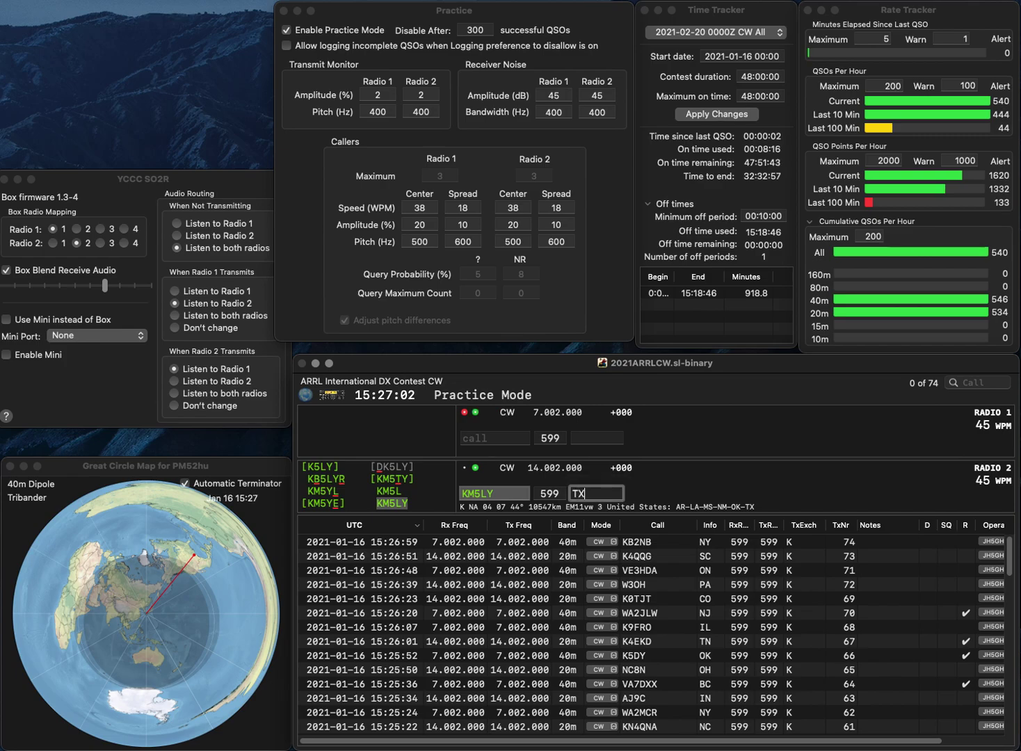
key("Return")
type("N1LN")
key("Return")
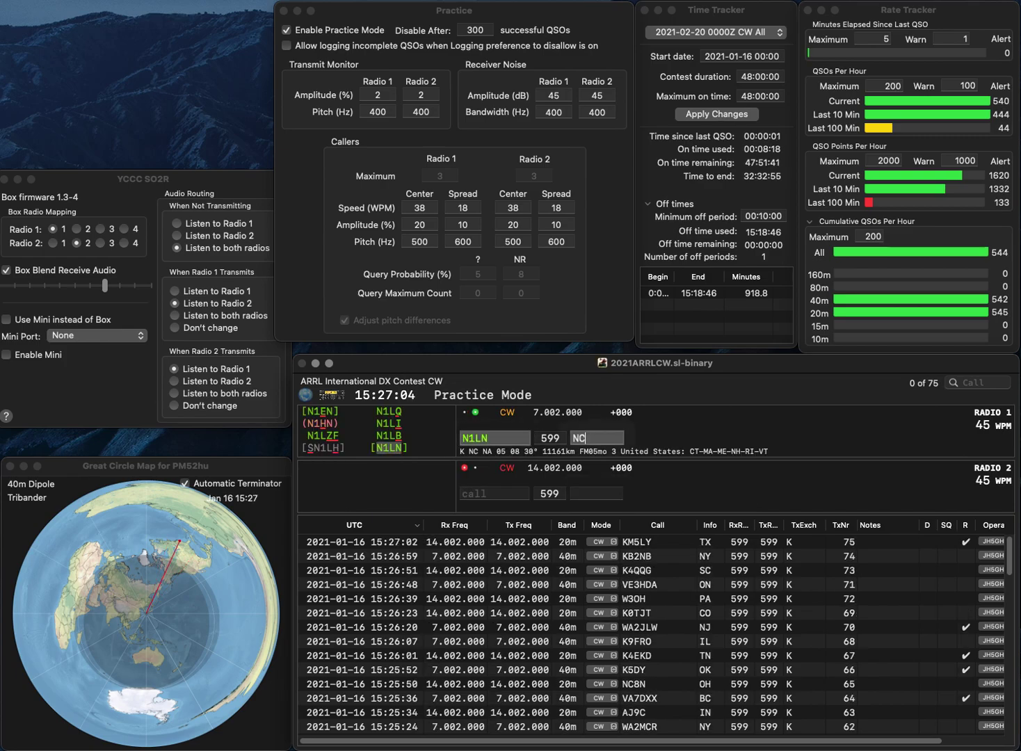
type("KI5MM")
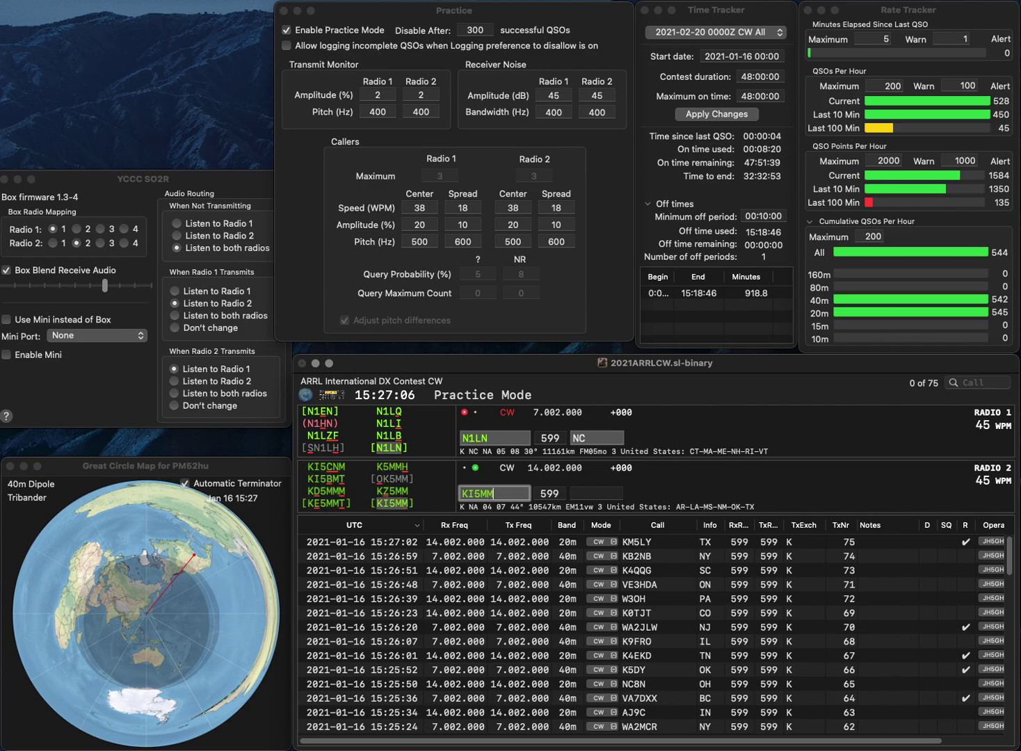
key("Return")
key("space")
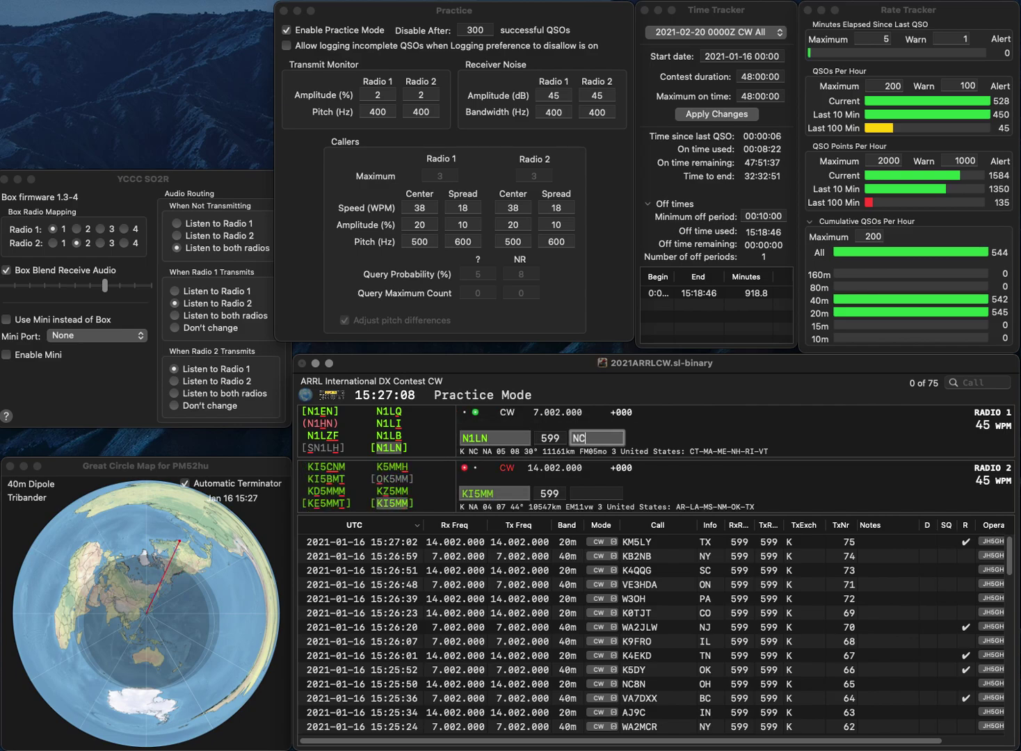
key("Return")
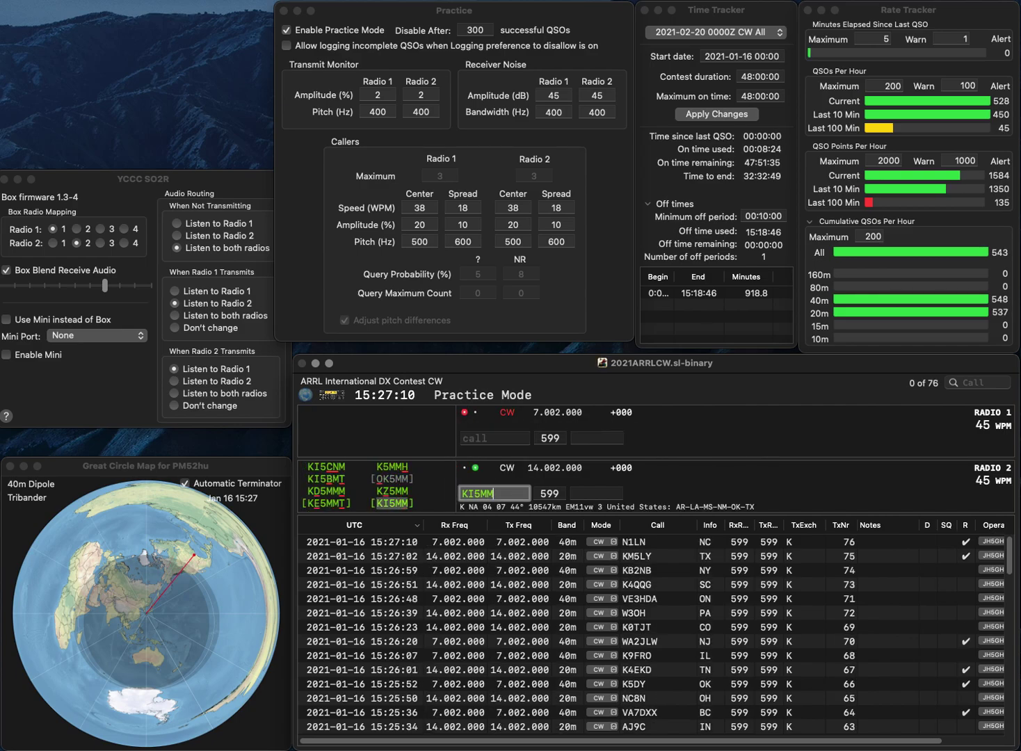
type("AR")
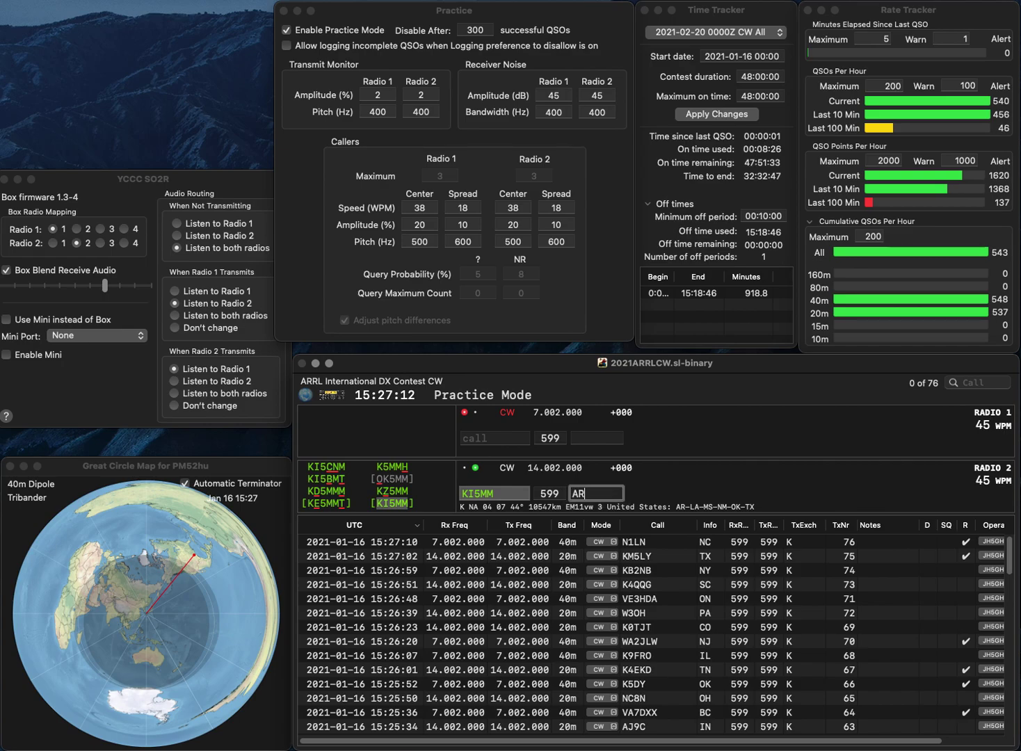
key("Return")
type("K2")
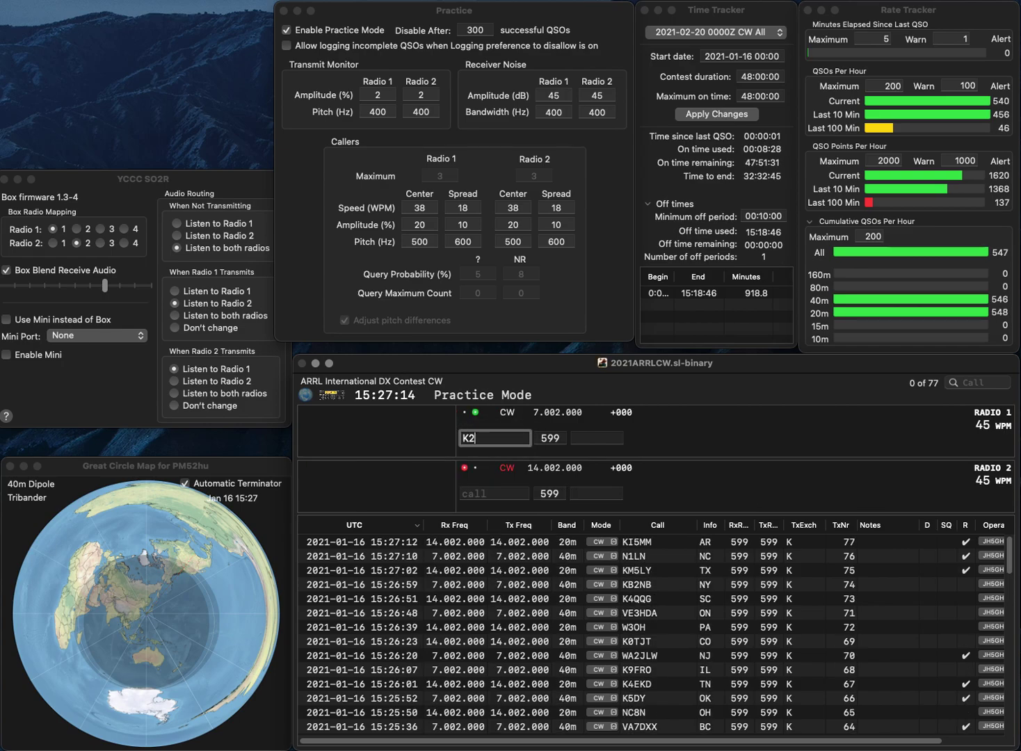
type("YNT")
key("Return")
type("W8PR")
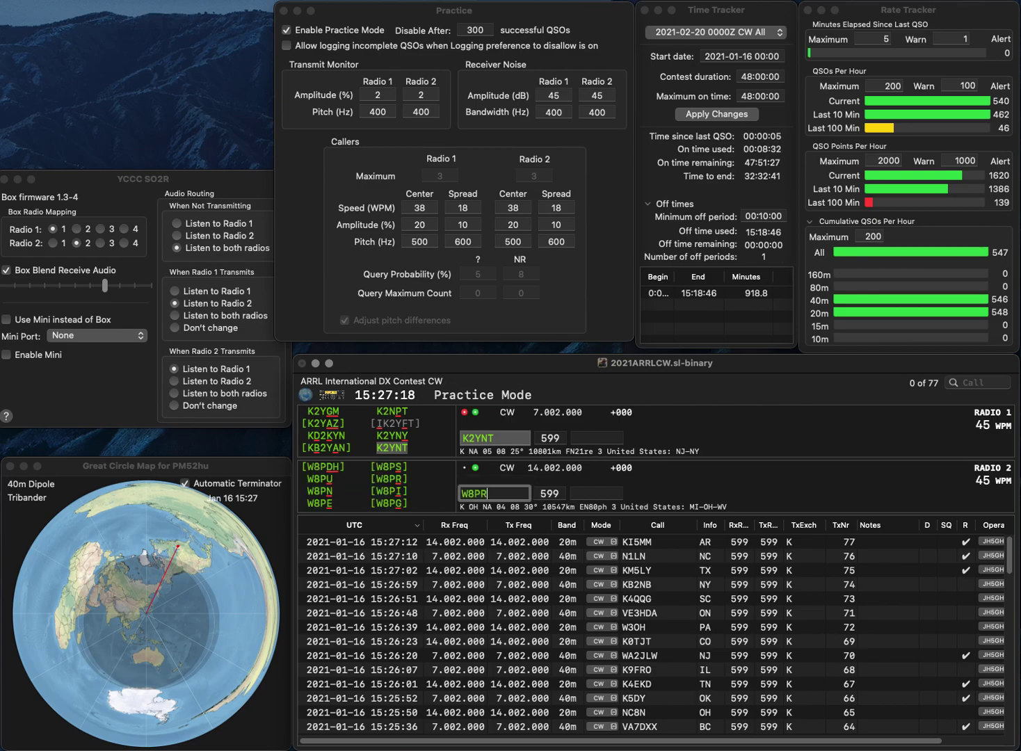
key("Return")
type("NJ")
key("Return")
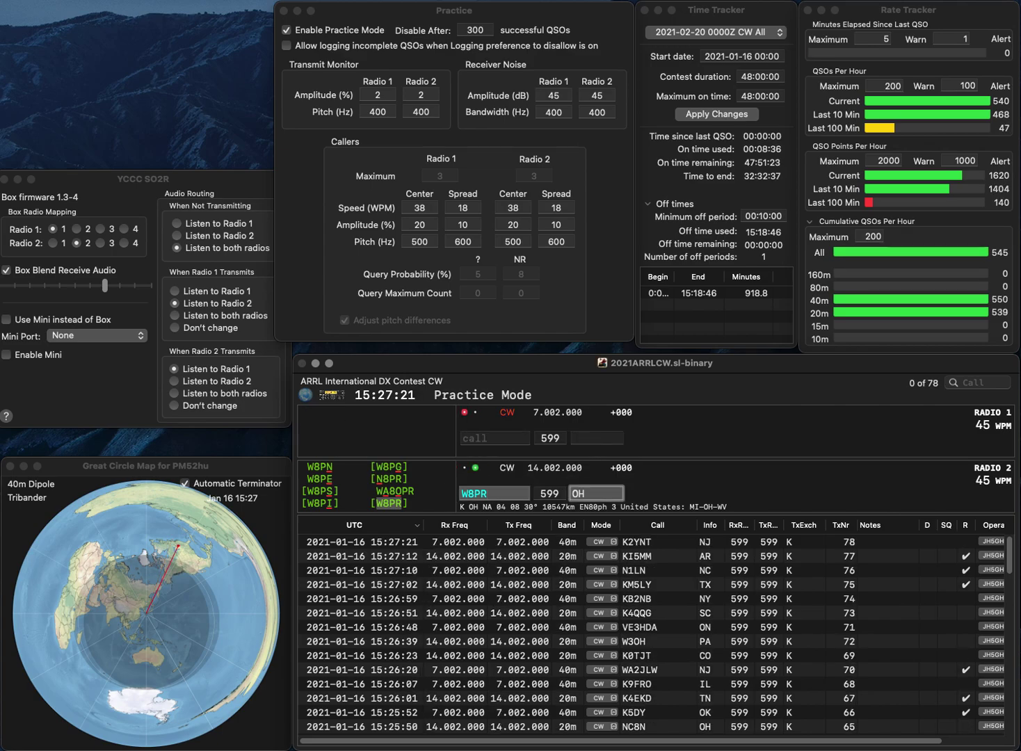
key("Return")
- Enter the partial call AJ on Radio 1 and answer W8YUB on Radio 2 with the exchange
type("AJ")
left_click(495, 493)
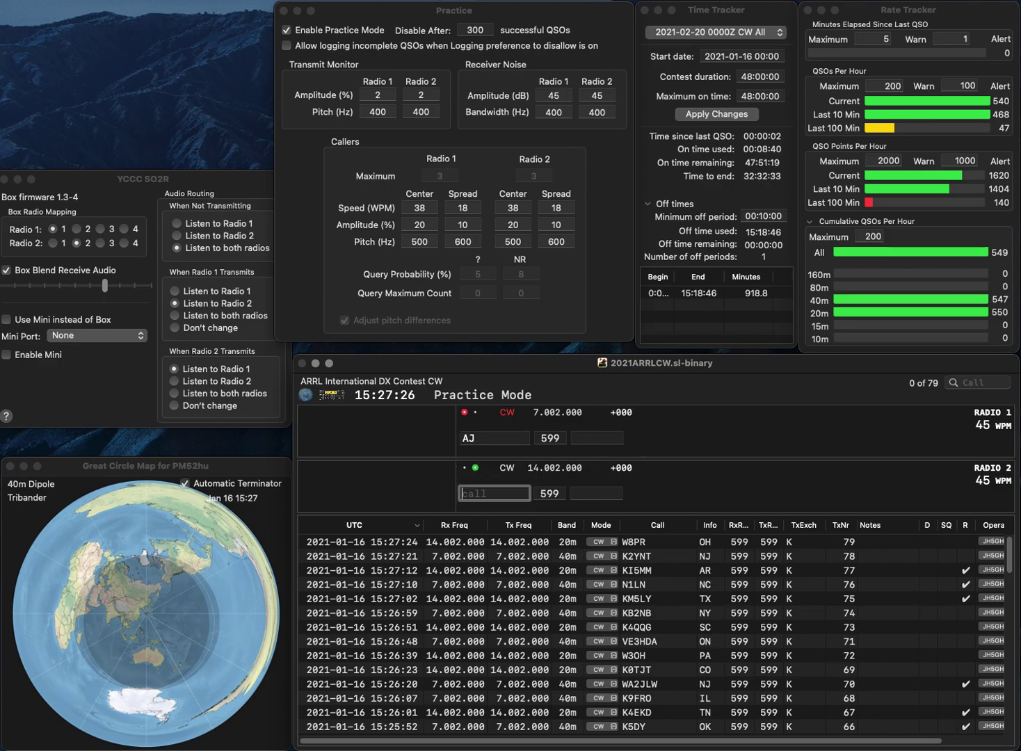
type("W8YUB")
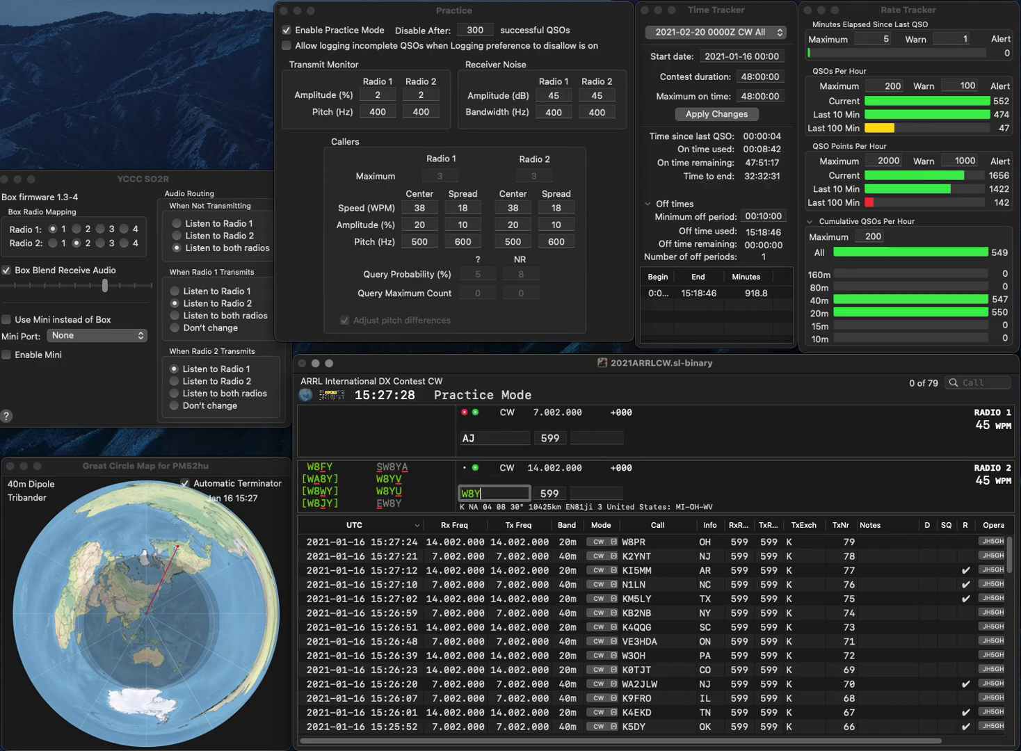
key("Return")
- Query the Radio 1 caller with the partial call AJ
type("J")
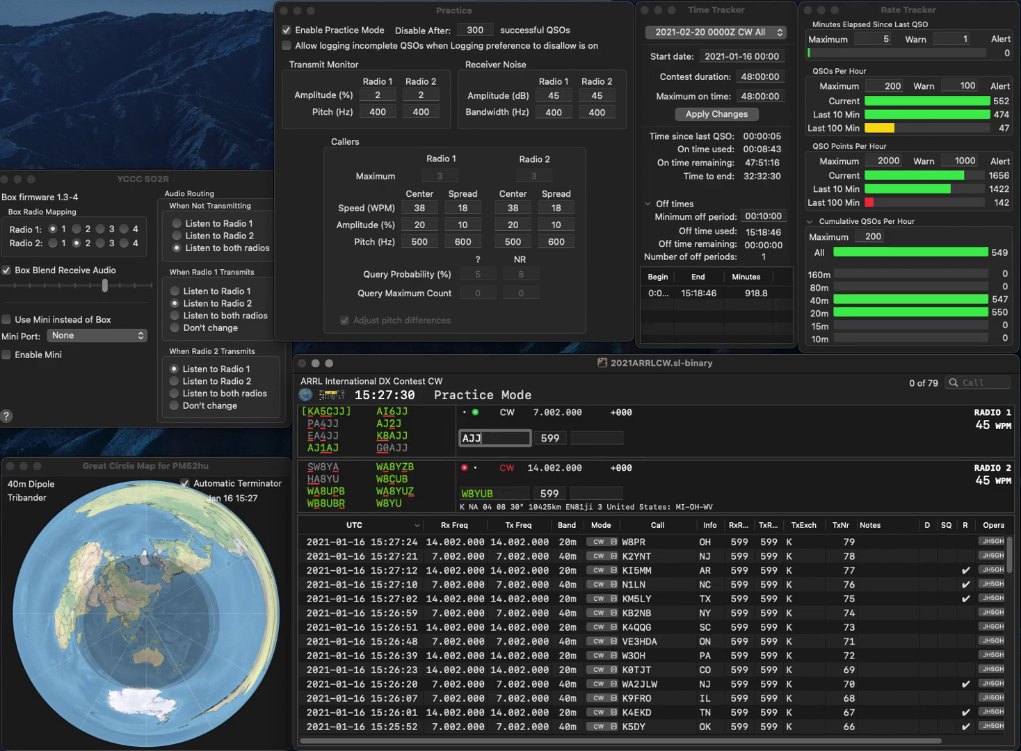
key("BackSpace")
type("1")
key("BackSpace")
key("Return")
key("space")
key("space")
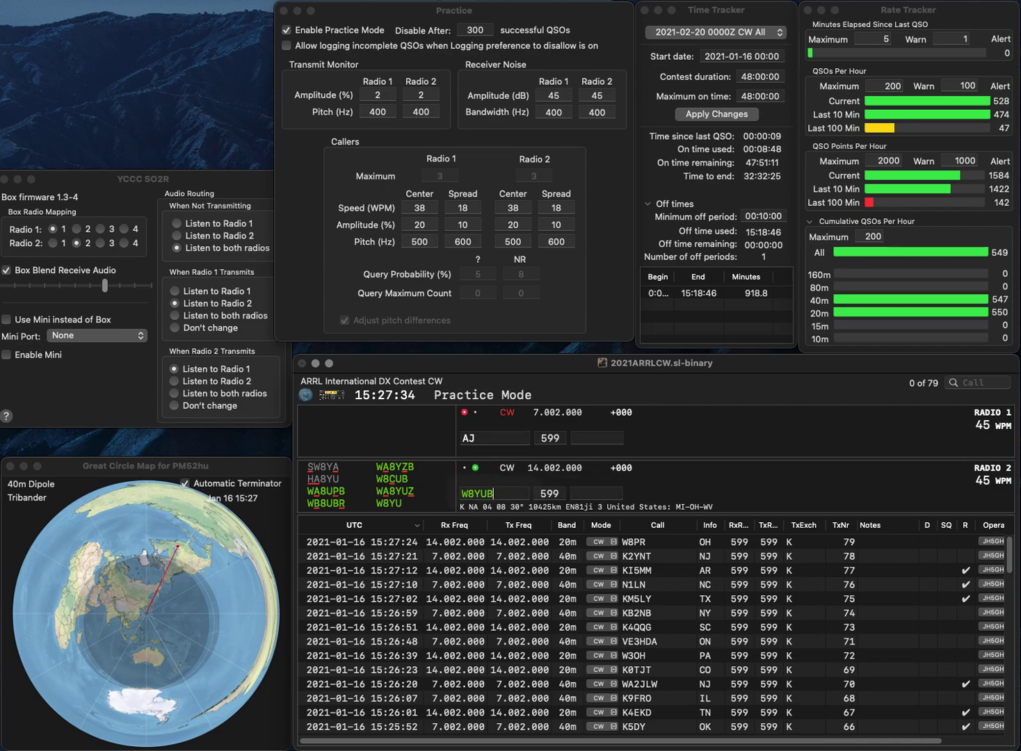
type("C")
key("Return")
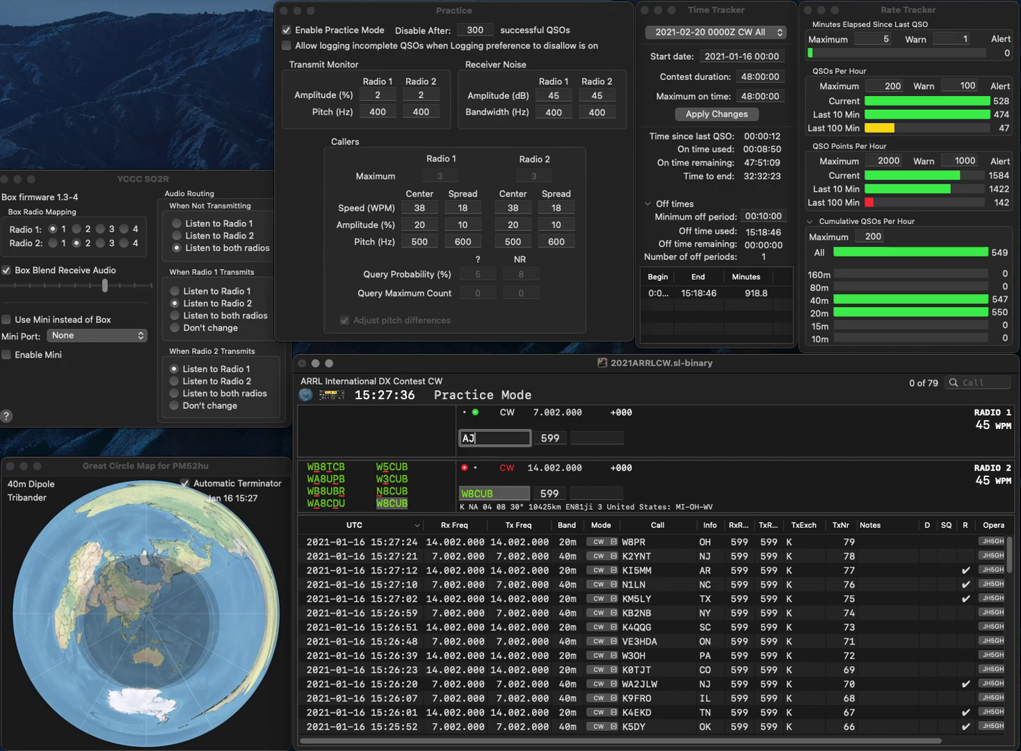
type("JI")
key("Left")
key("Left")
key("BackSpace")
key("BackSpace")
type("N1")
key("Return")
- Log W8CUB with exchange MI on Radio 2 and N1JI with exchange CT on Radio 1
type("M")
key("Return")
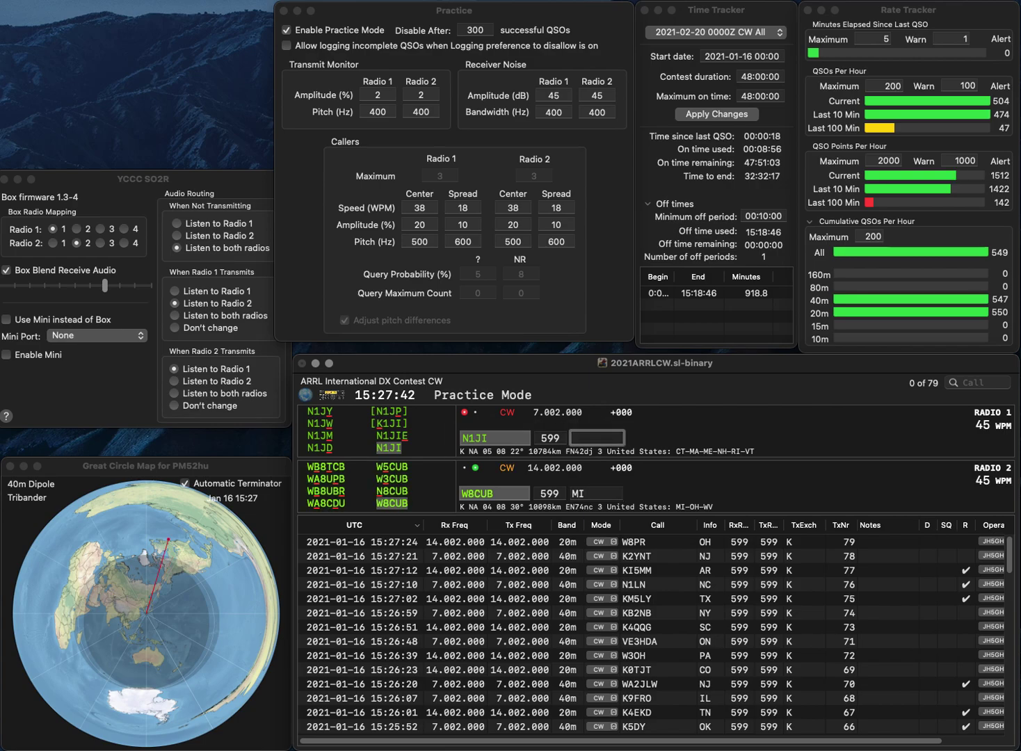
type("CT")
key("Return")
type("N7PR")
key("Return")
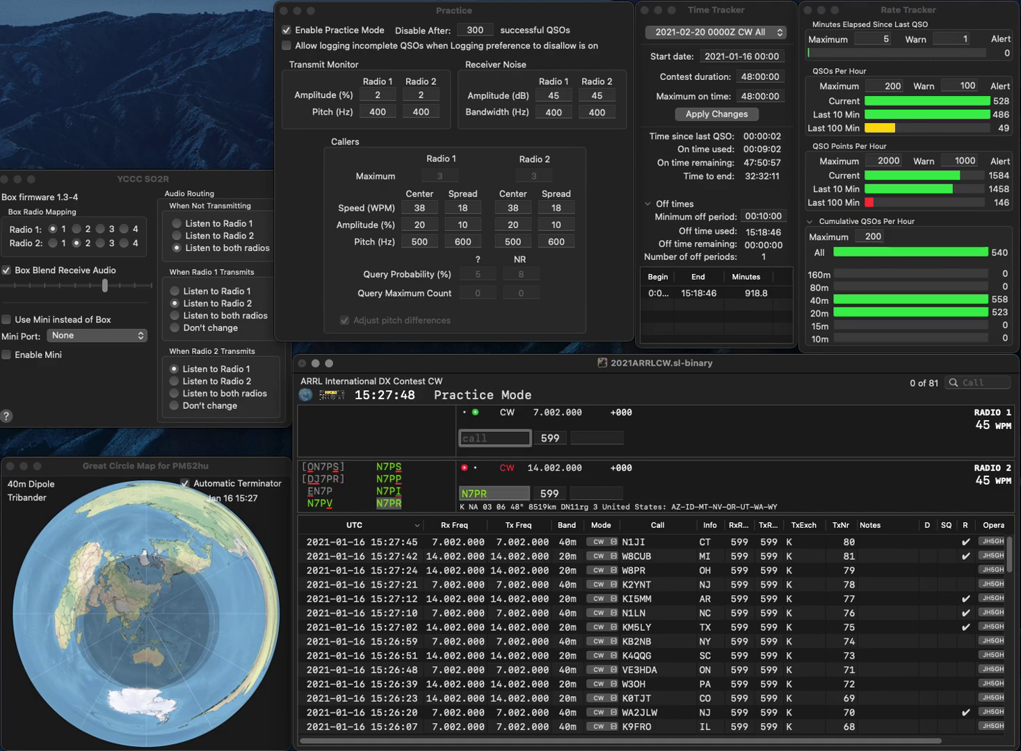
type("AC7FD")
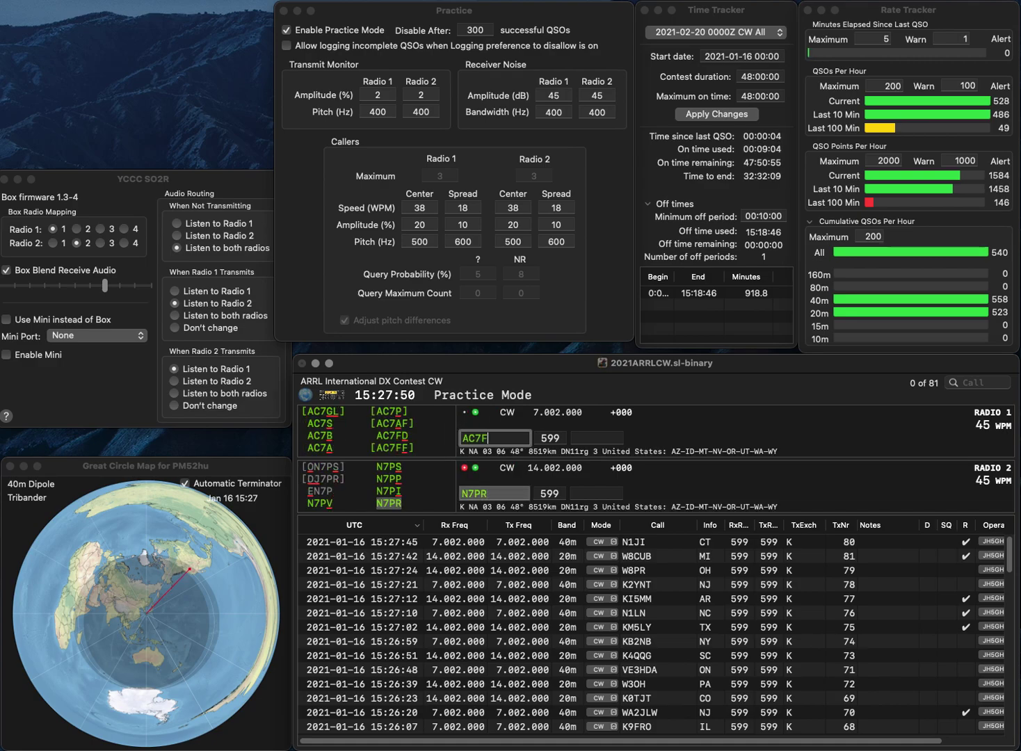
key("Return")
type("F")
key("BackSpace")
type("UT")
key("Return")
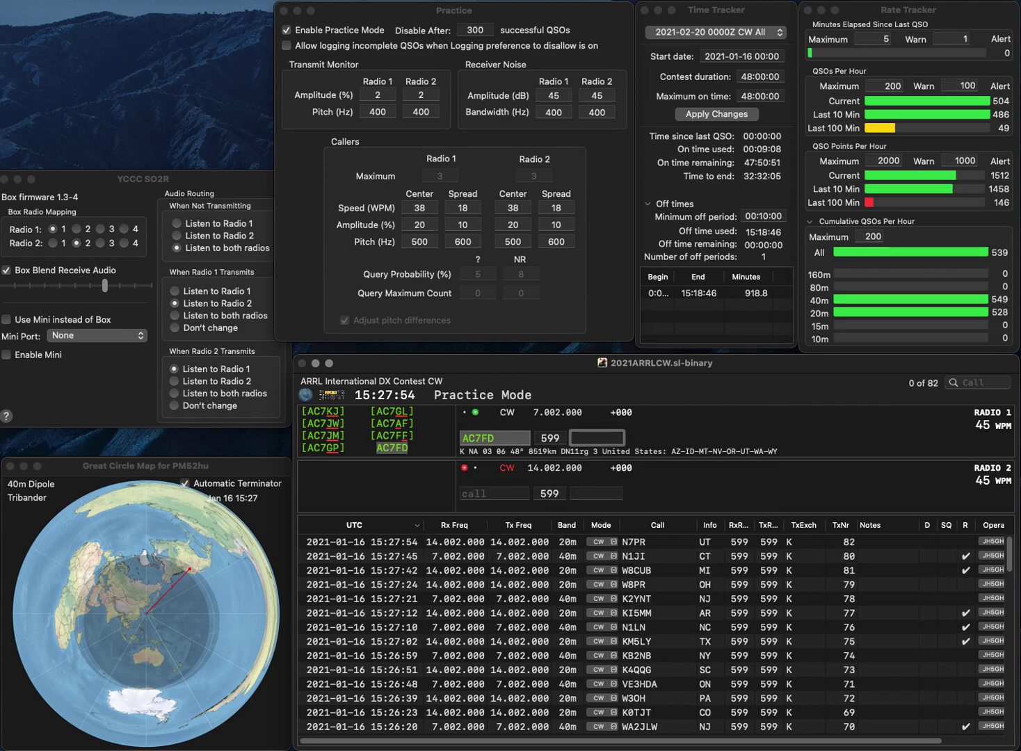
type("WY")
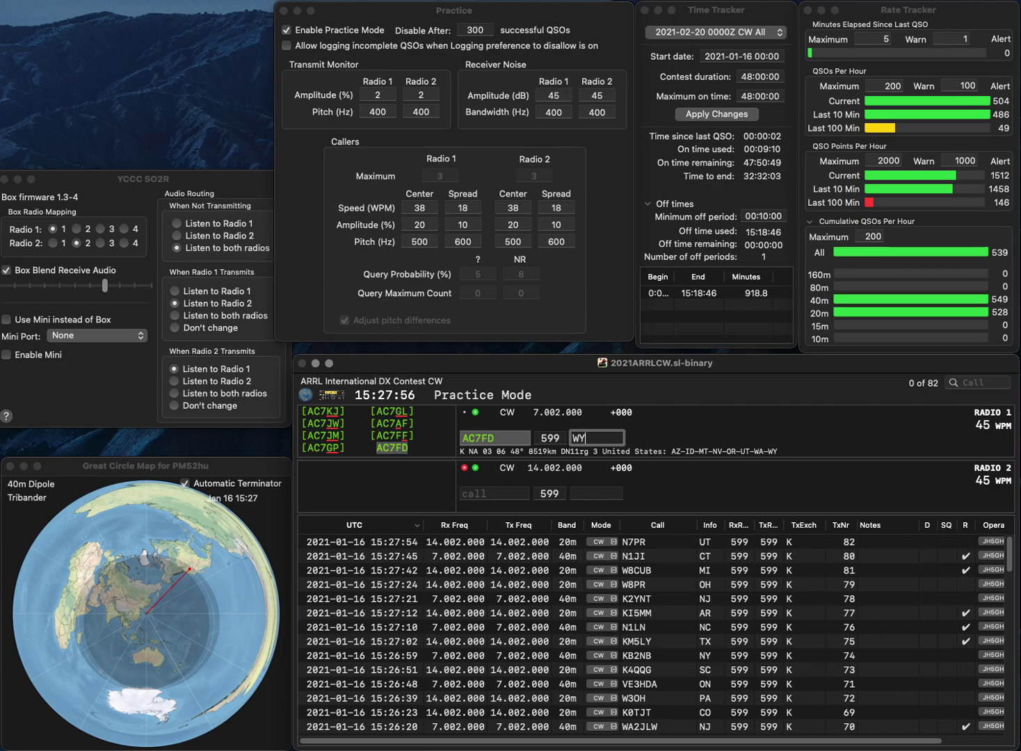
key("Return")
type("WB0CHS")
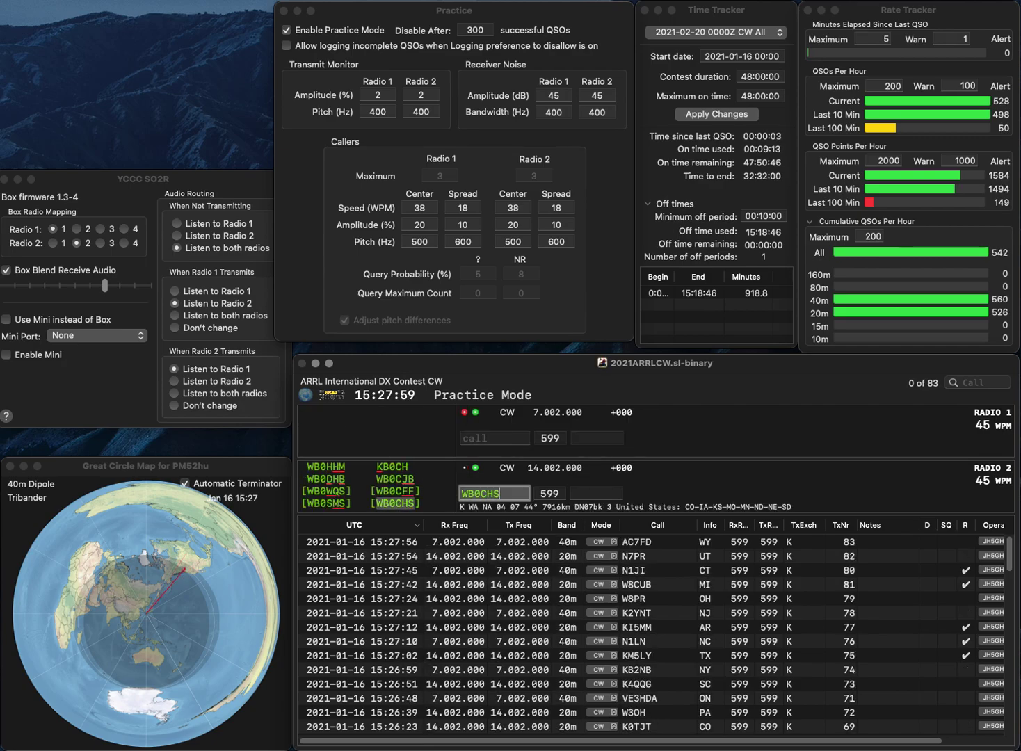
key("Return")
type("9GNUN")
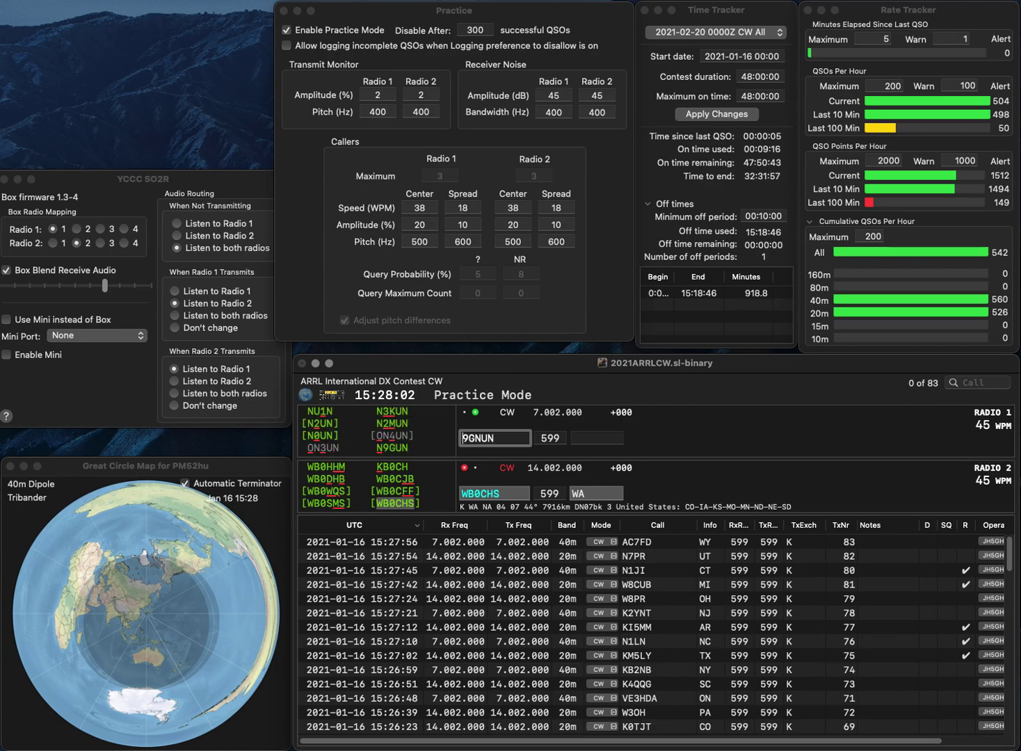
type("N")
key("End")
key("BackSpace")
key("Return")
type("WA")
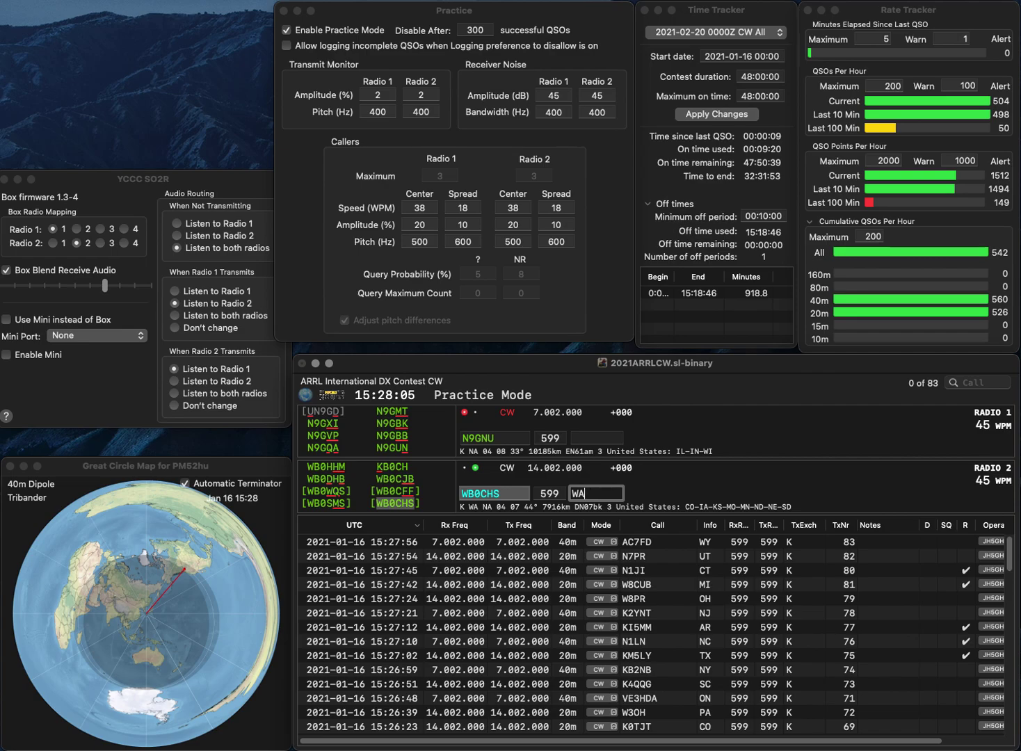
key("Return")
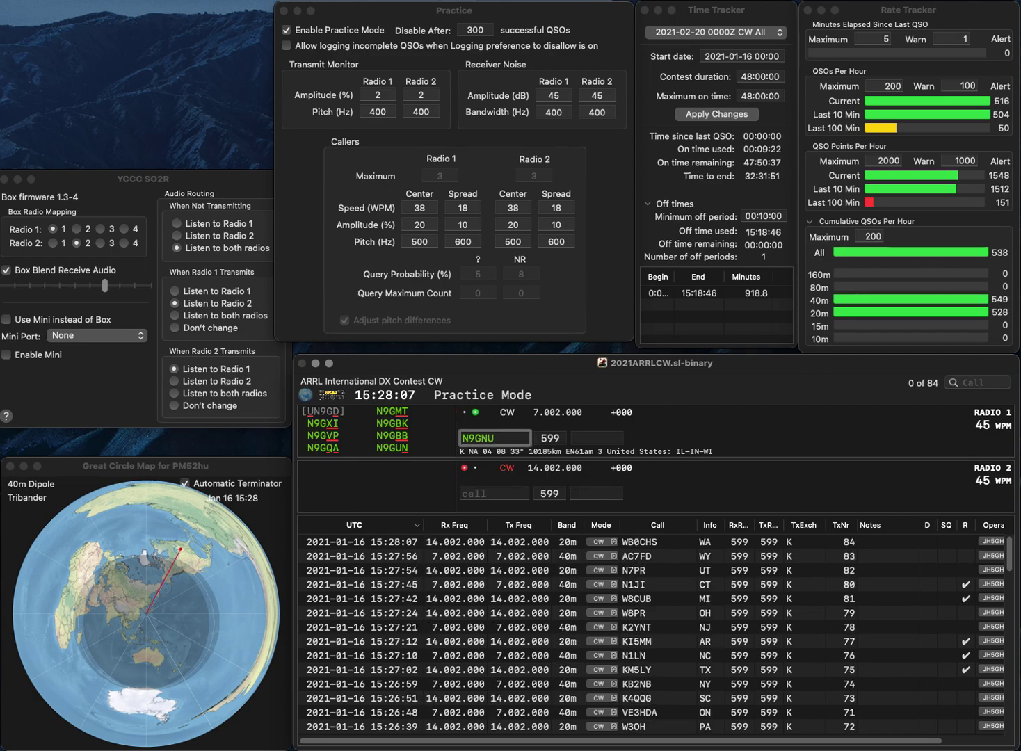
key("BackSpace")
key("BackSpace")
type("UN")
key("Return")
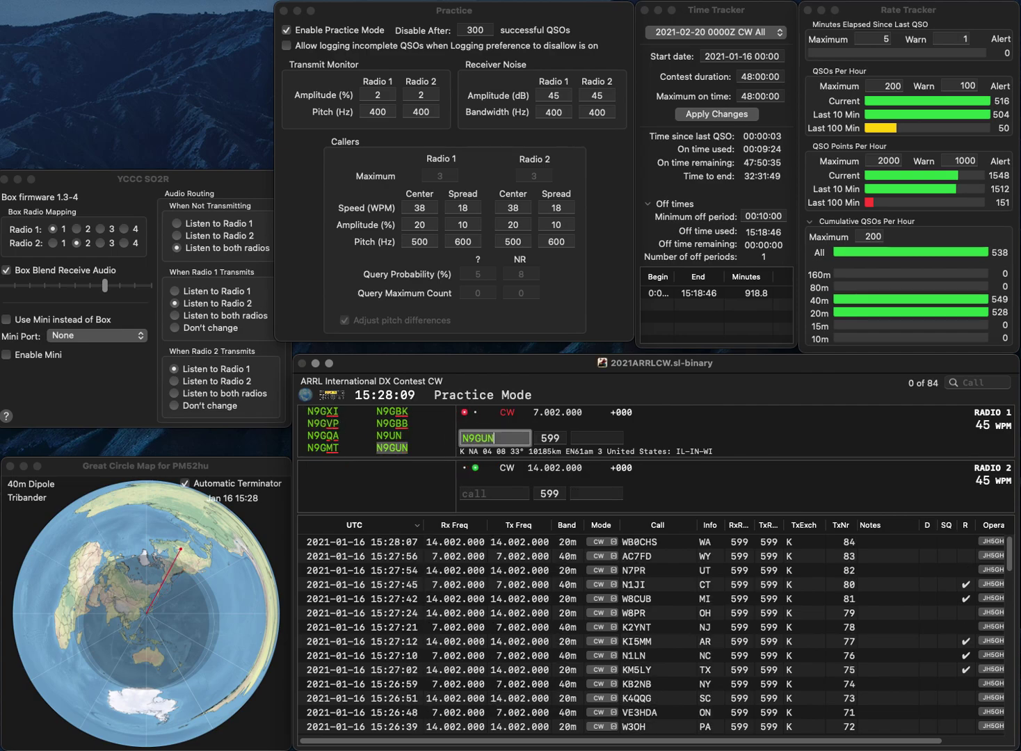
type("KB2CDX")
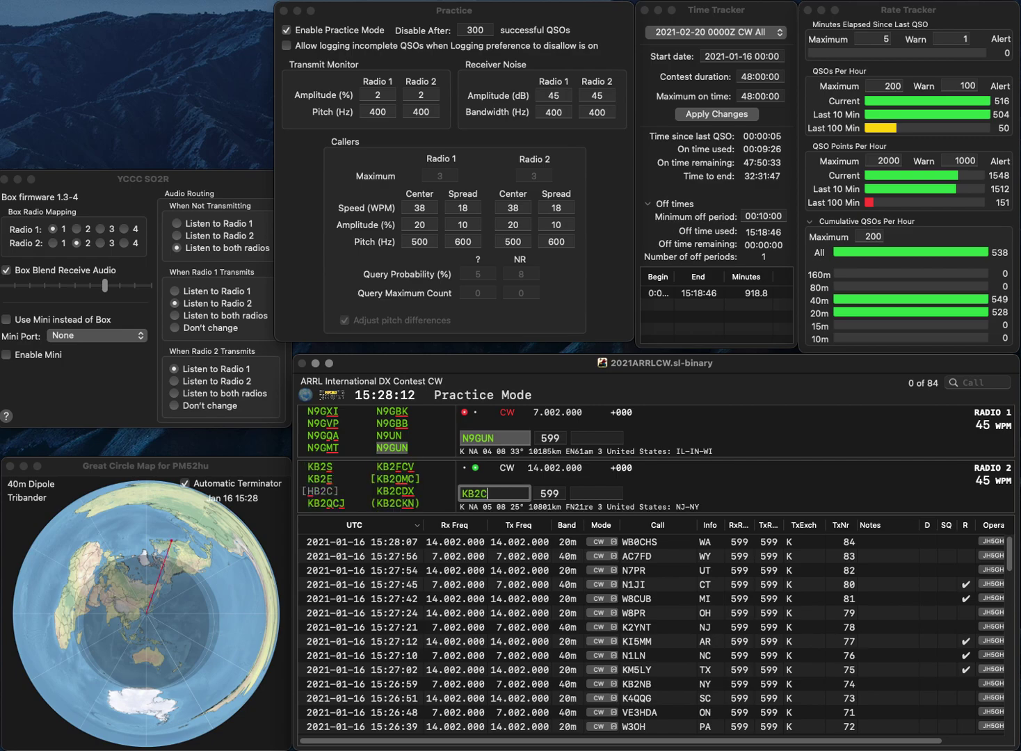
key("Return")
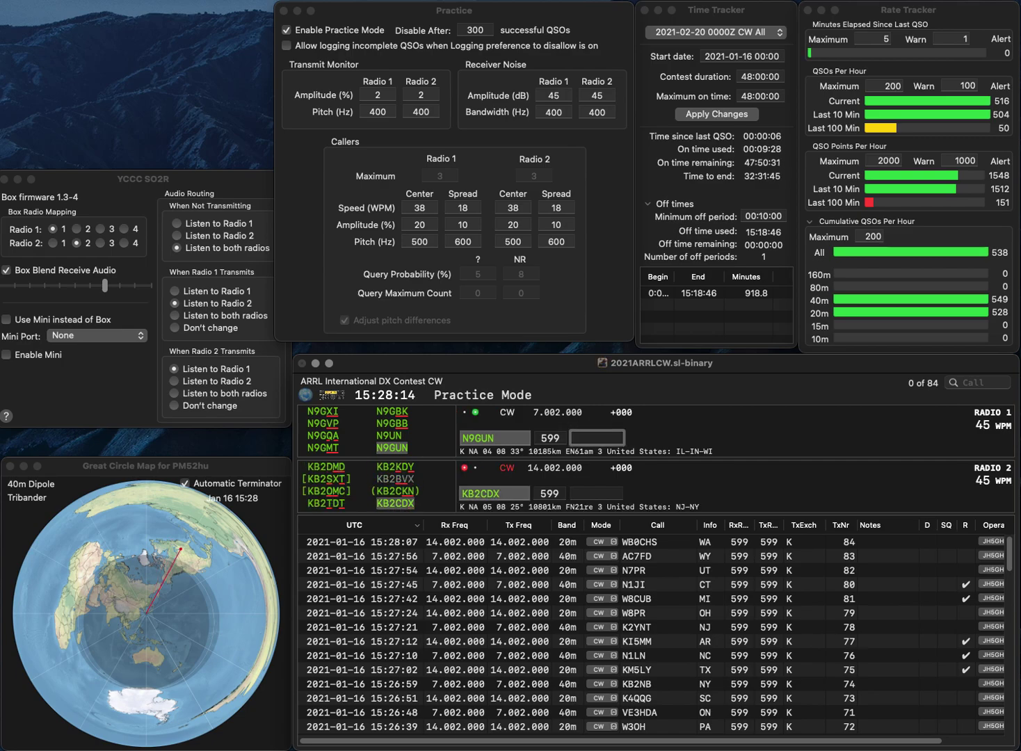
type("IN")
key("Return")
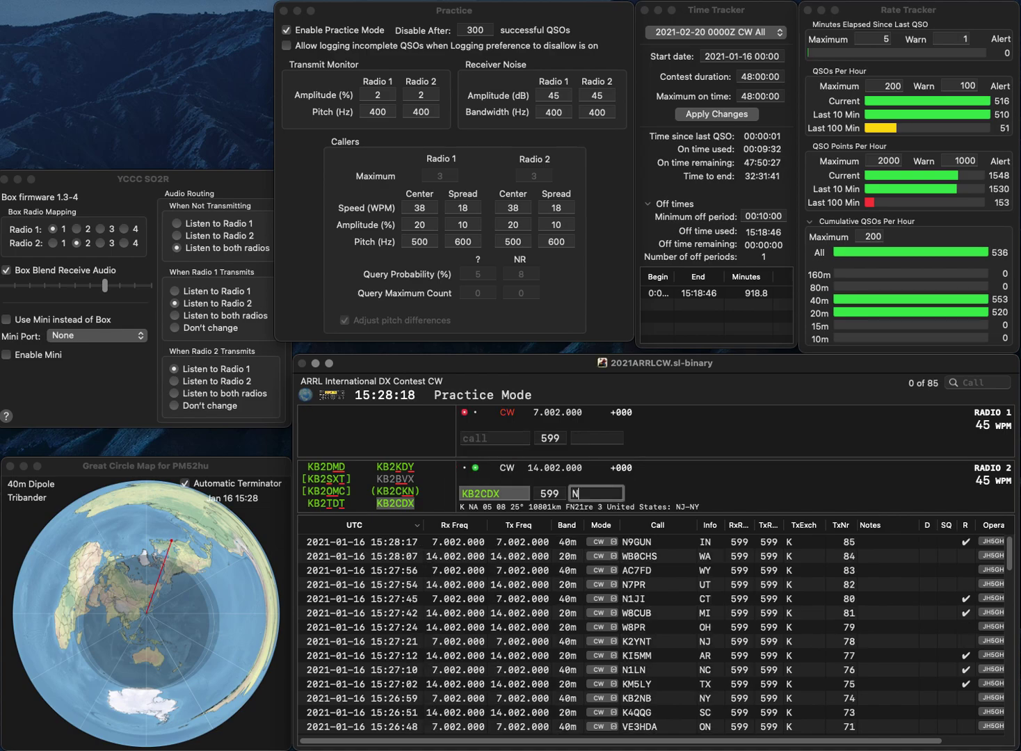
key("Return")
type("N2")
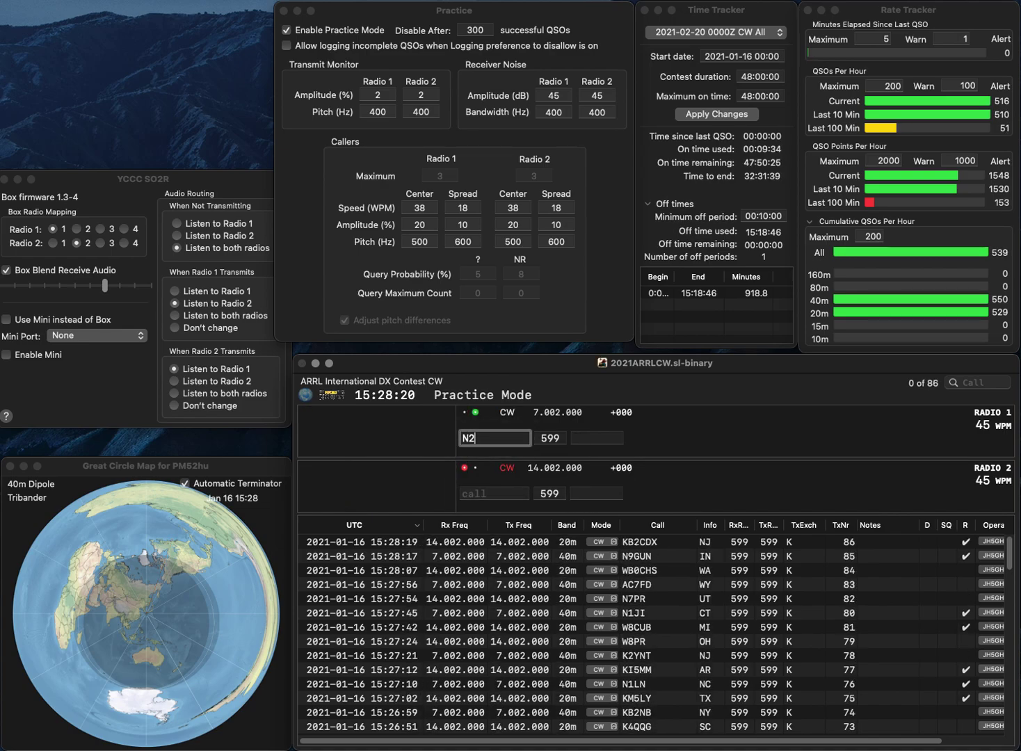
type("MEE")
key("Return")
type("N7UJM")
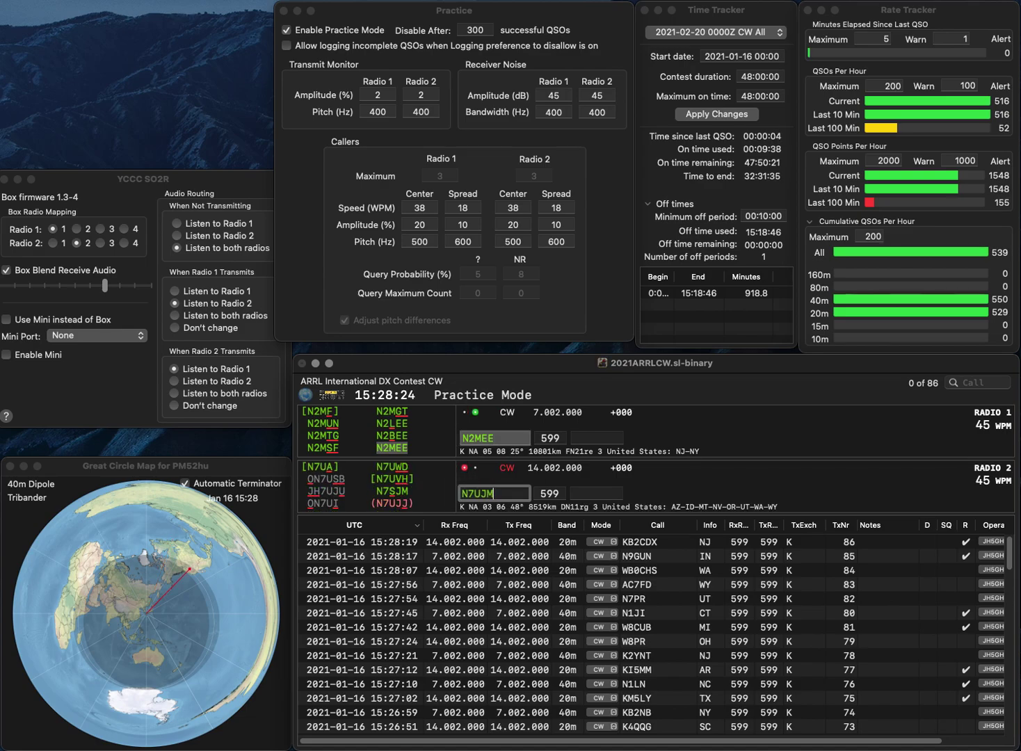
key("Return")
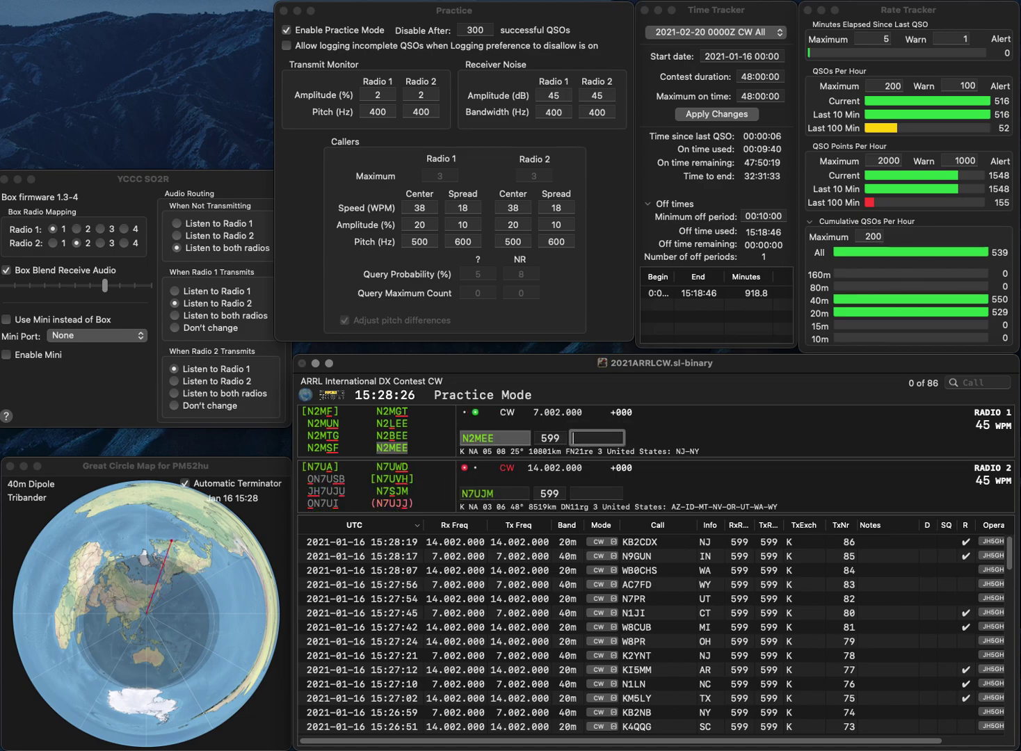
key("Return")
key("Left")
key("Left")
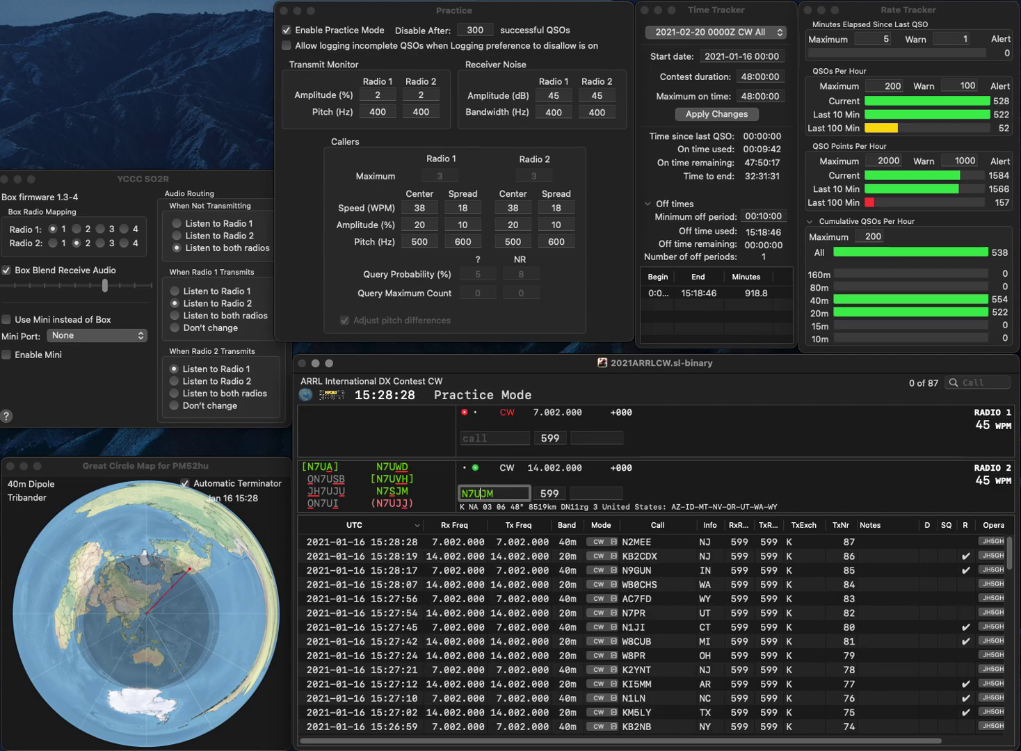
key("BackSpace")
type("S")
key("Return")
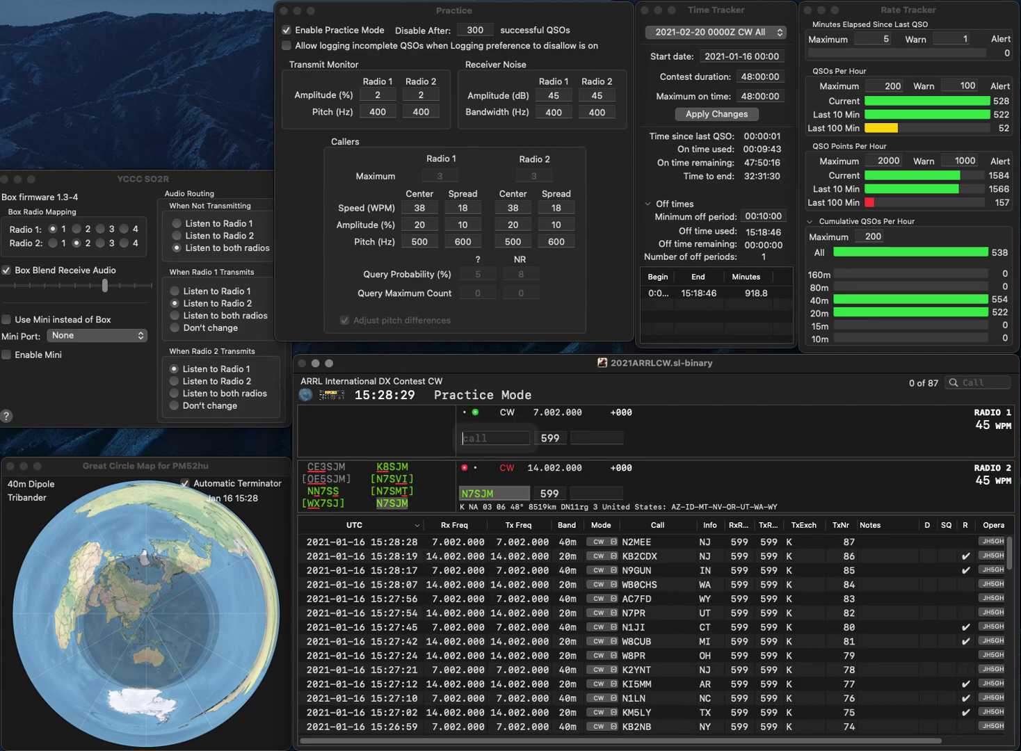
type("N5")
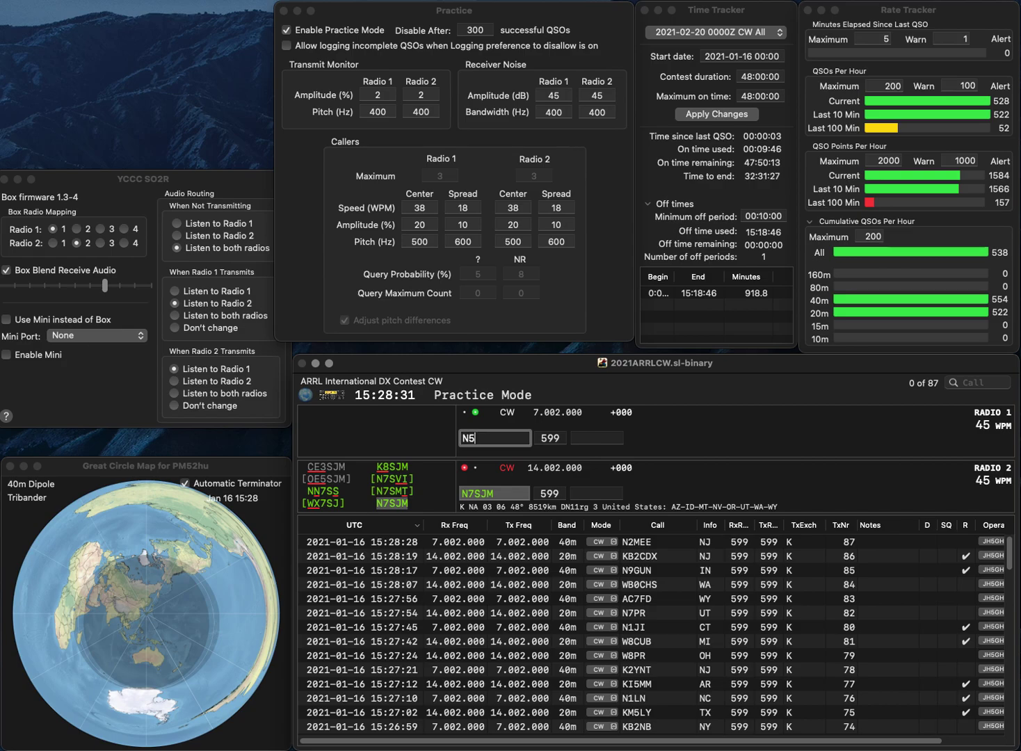
type("ZC")
key("Return")
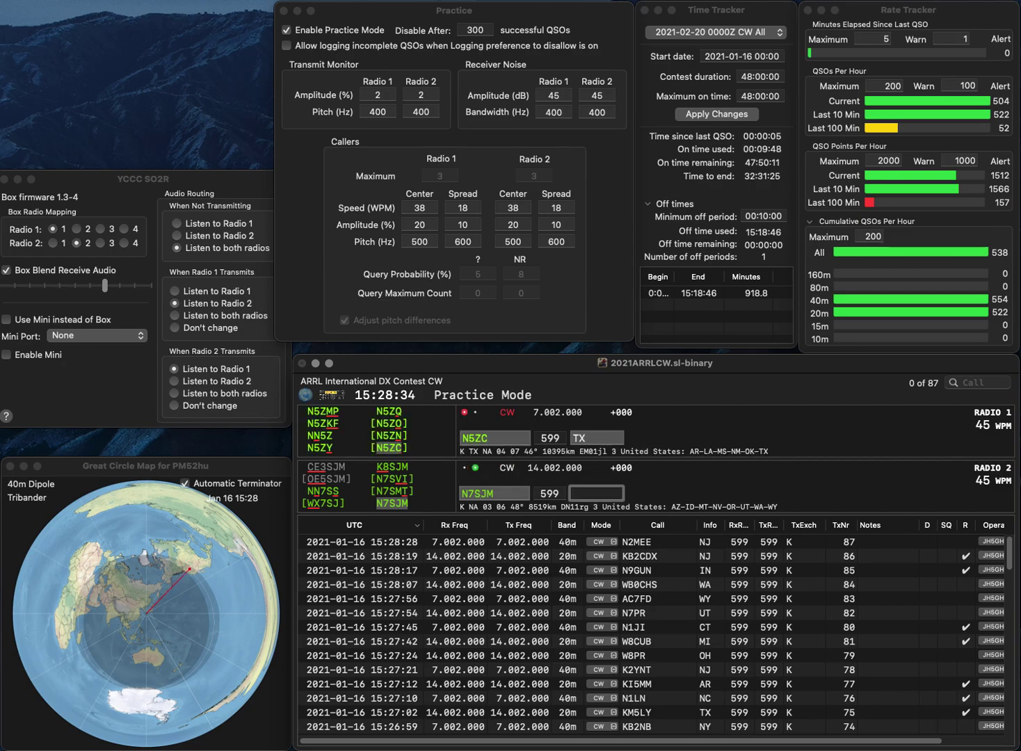
key("Return")
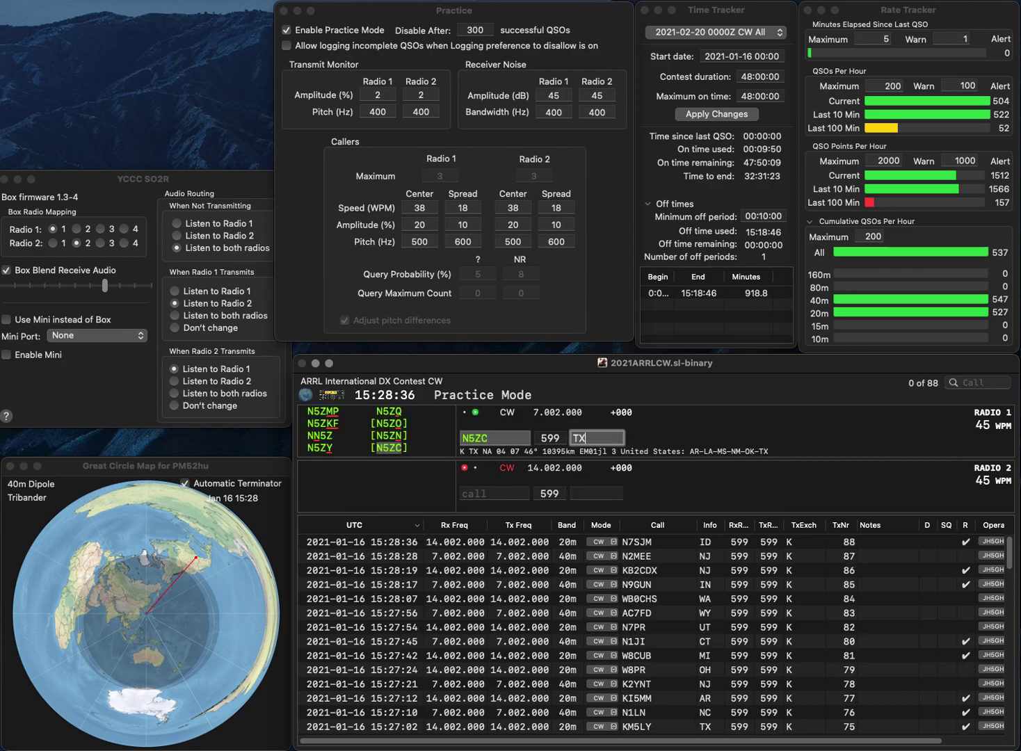
key("Return")
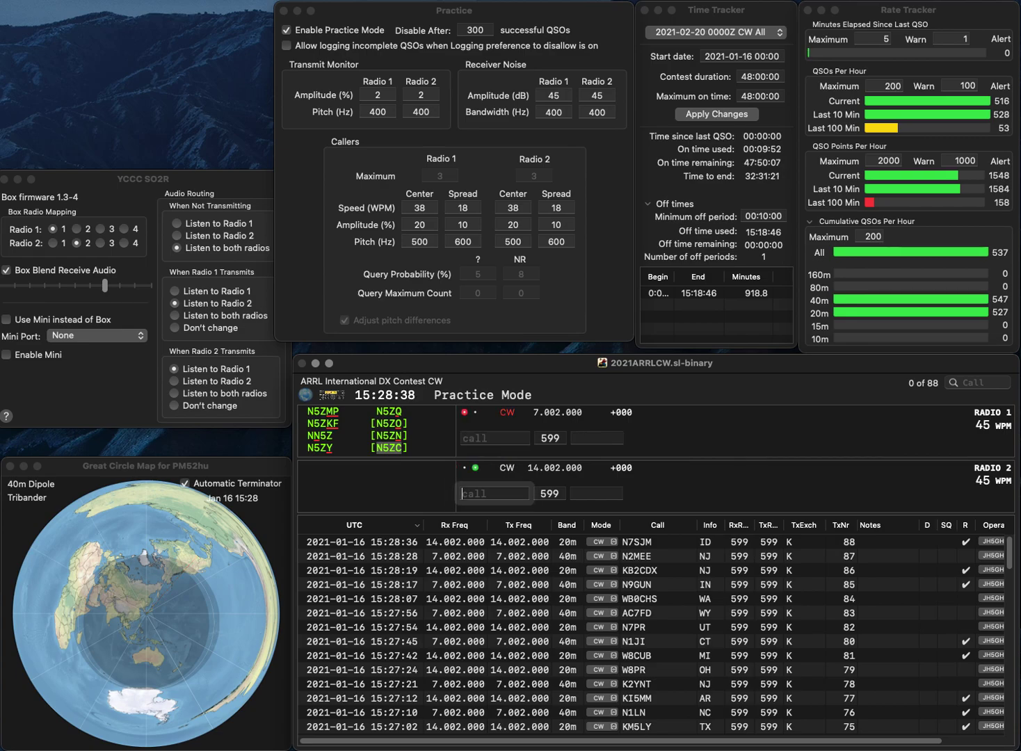
- Answer K8KGX on Radio 2 and N7UMT on Radio 1, sending each the exchange
type("K8KGX")
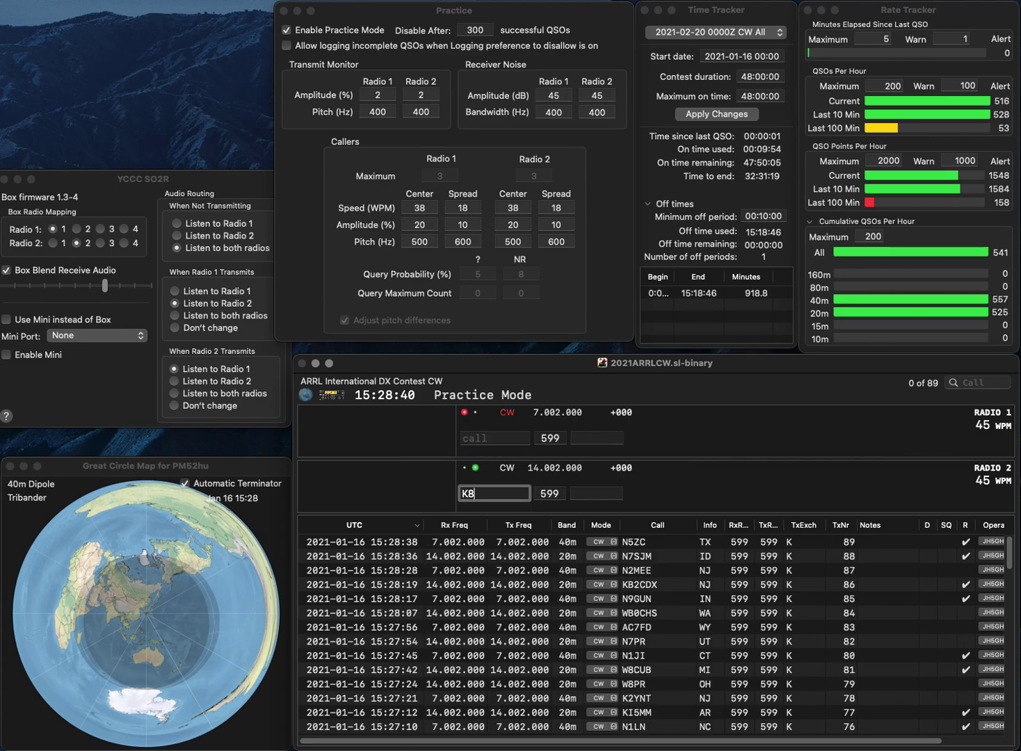
key("Return")
type("N7UMT")
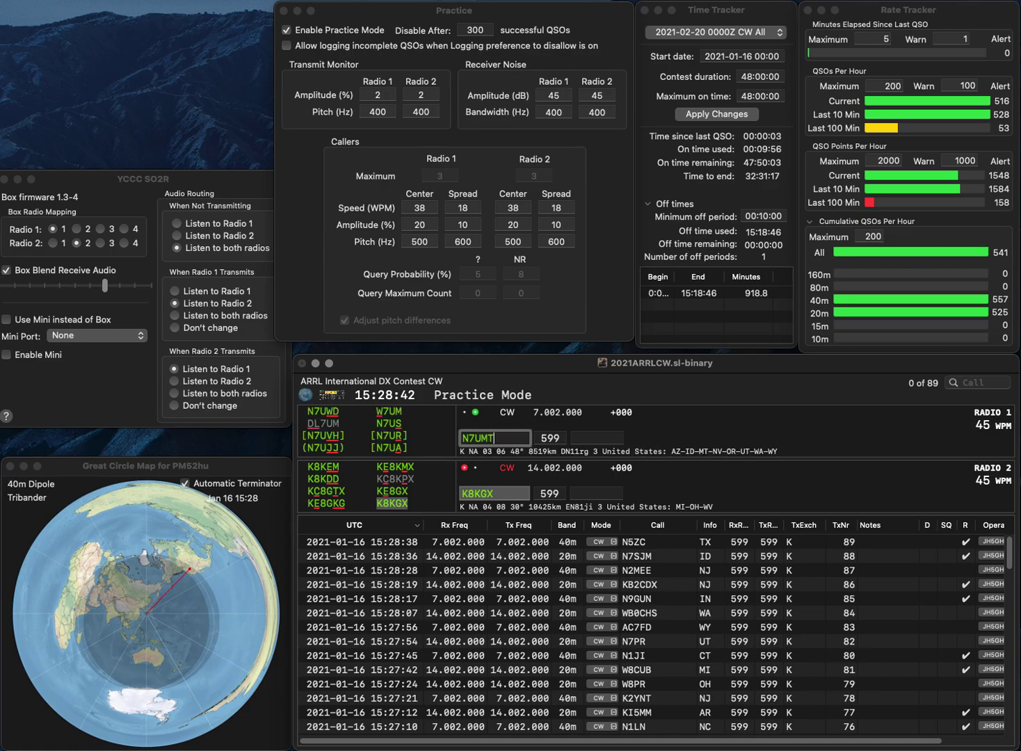
key("space")
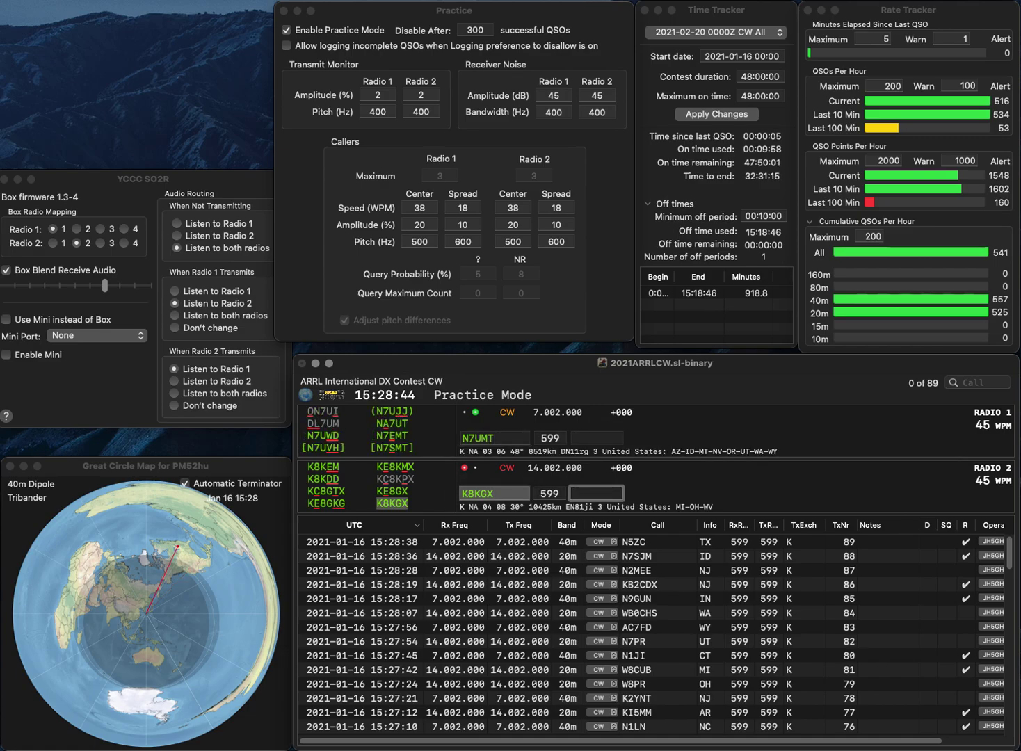
- Log K8KGX with exchange MI on Radio 2, and correct the Radio 1 call to N7SMT, resending the exchange
type("MI")
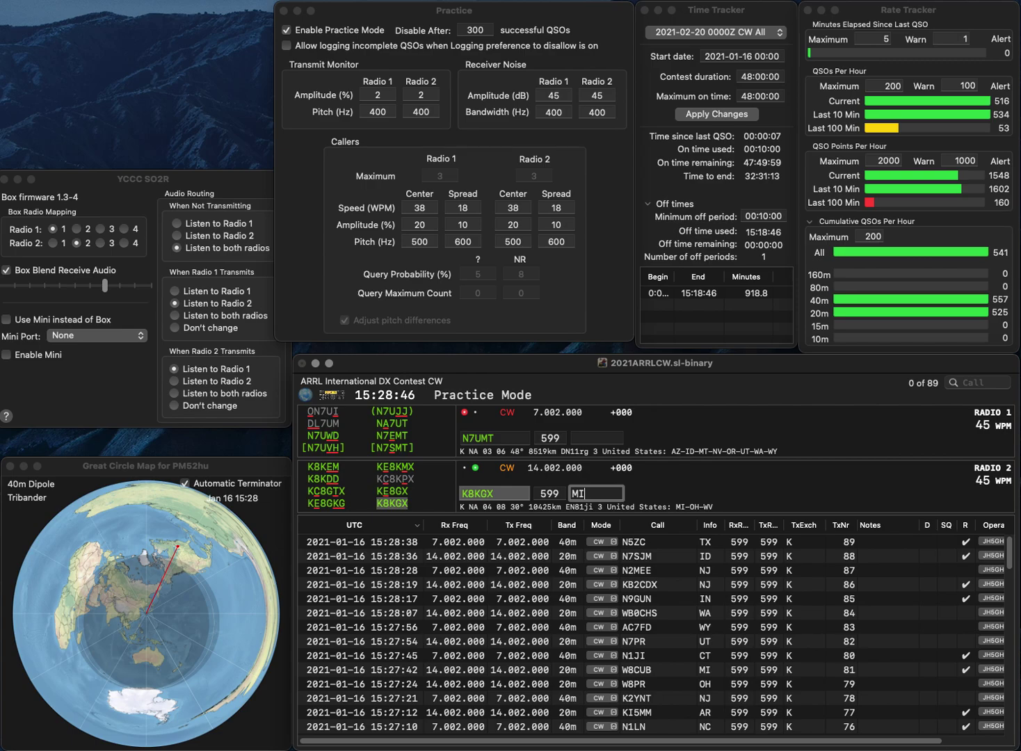
key("Return")
key("space")
key("Left")
key("Left")
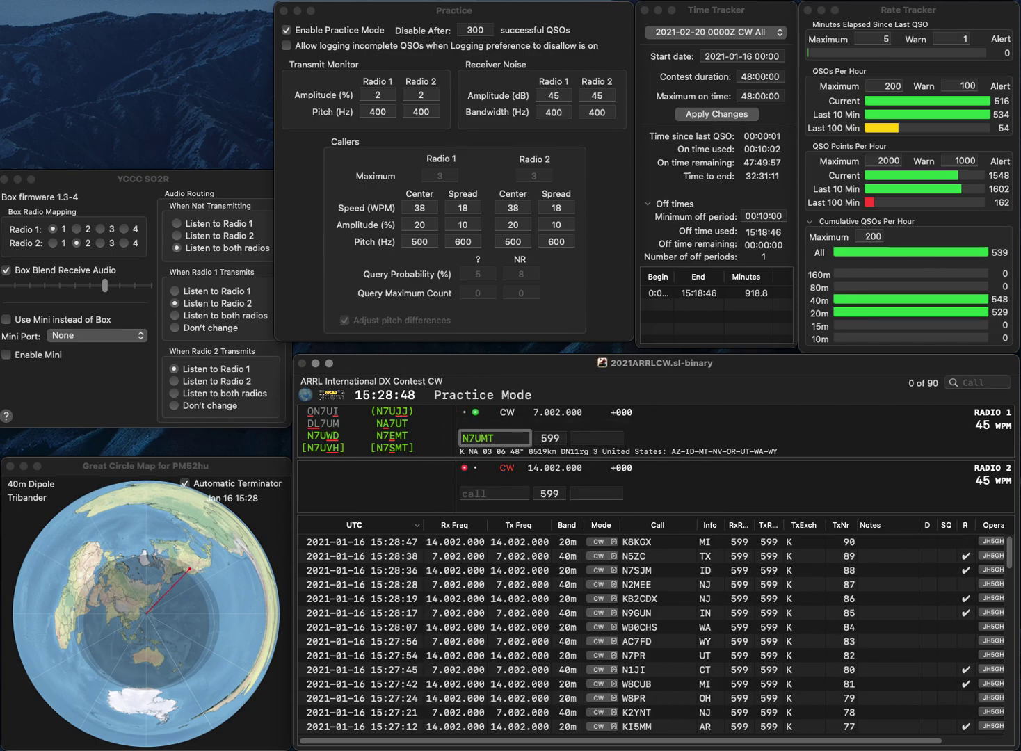
key("BackSpace")
type("S")
key("Return")
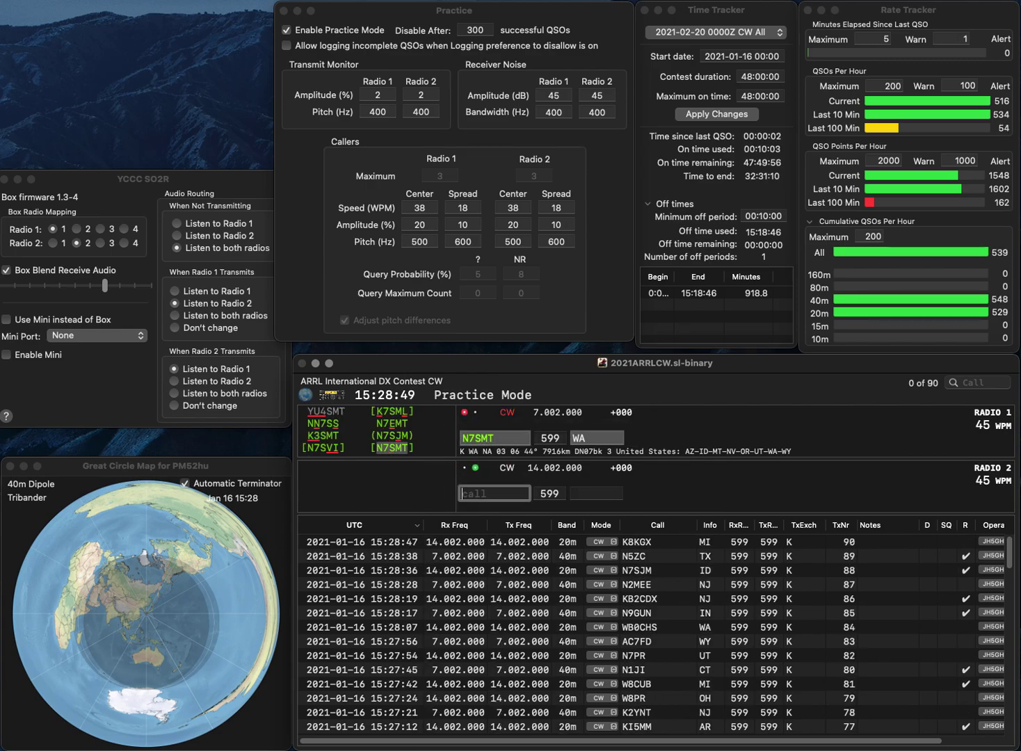
type("AC")
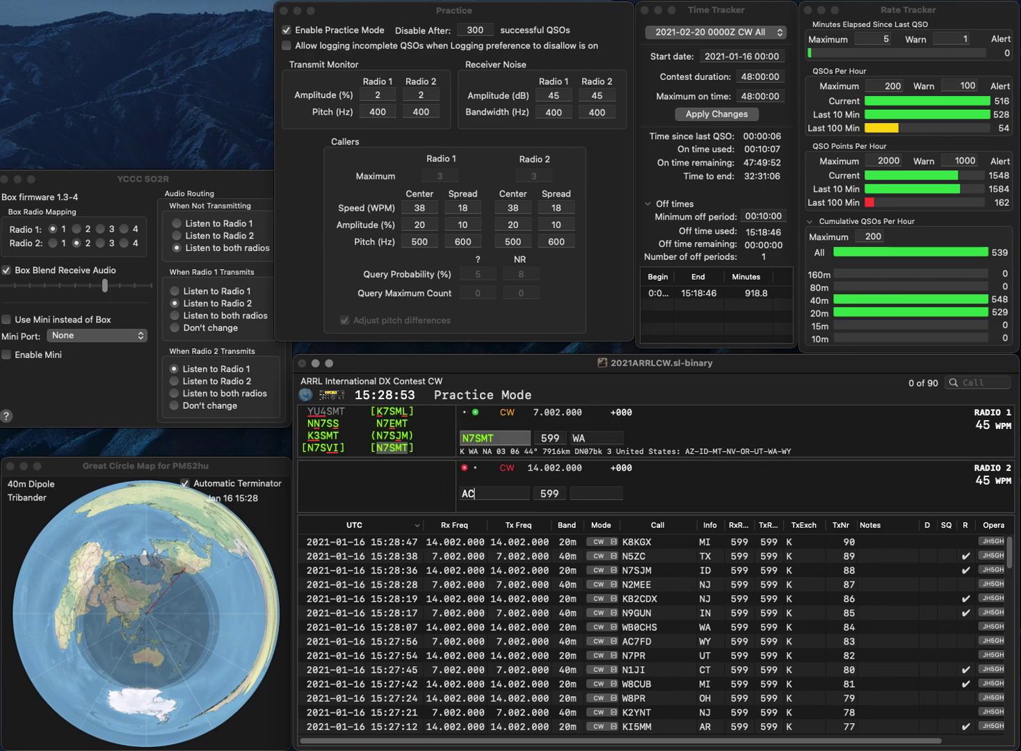
type("7")
key("BackSpace")
type("9NE")
key("Return")
- Work and log W0GZI with exchange CO on Radio 1, and log AC9NE with exchange IL on Radio 2
type("W")
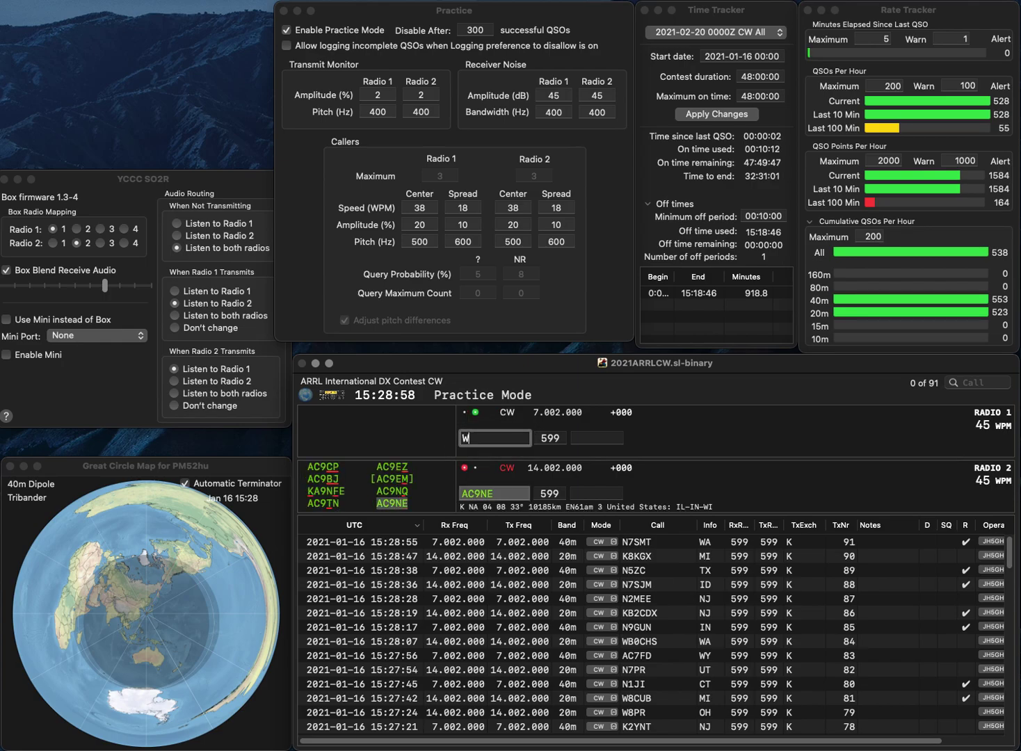
type("0GZI")
key("Return")
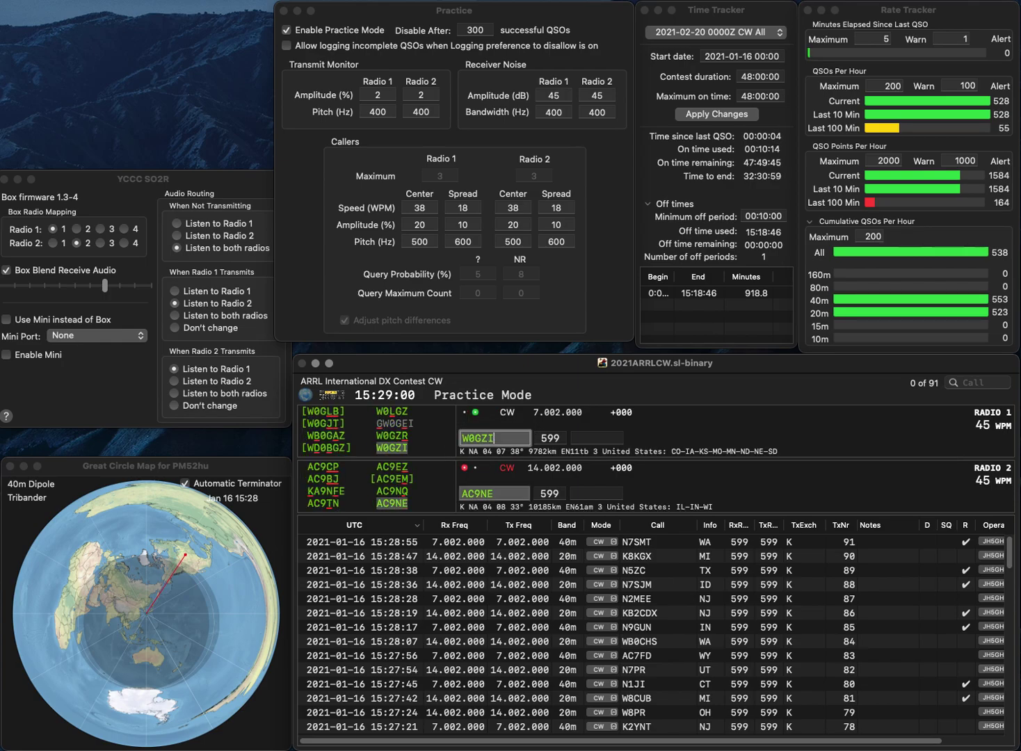
type("I")
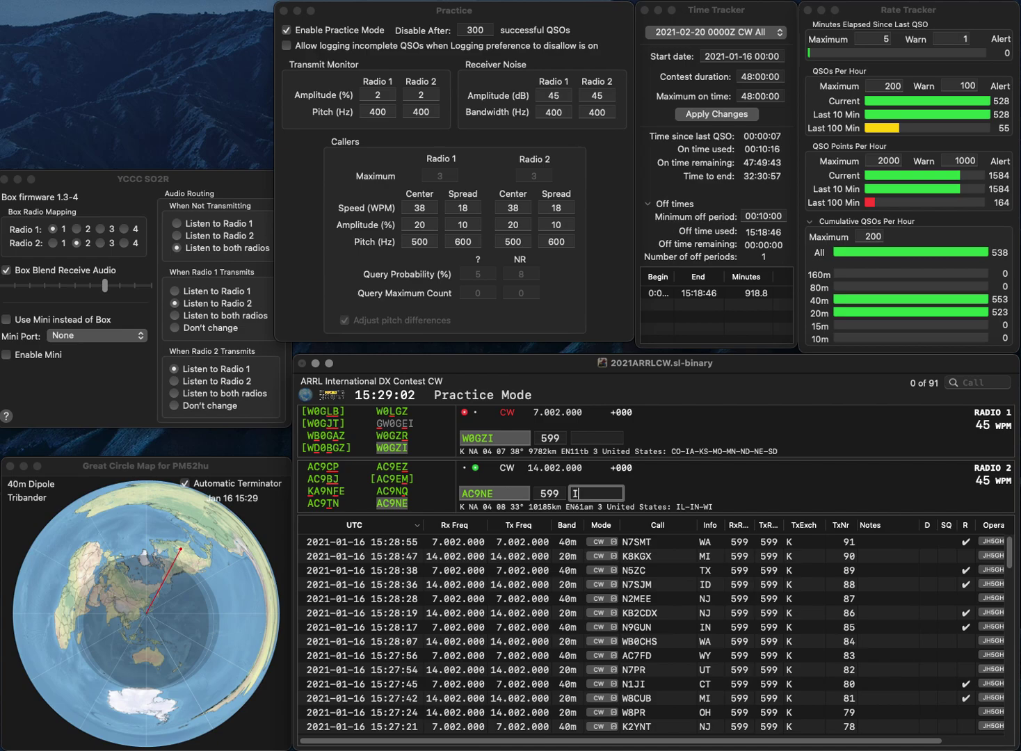
type("L")
key("Return")
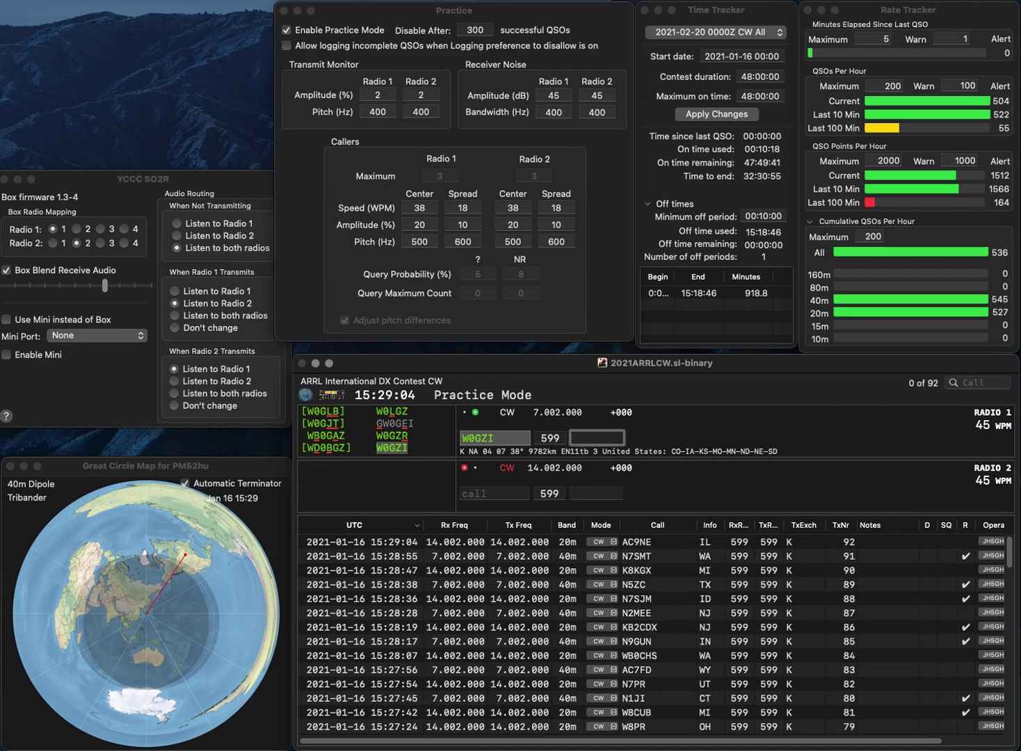
type("CO")
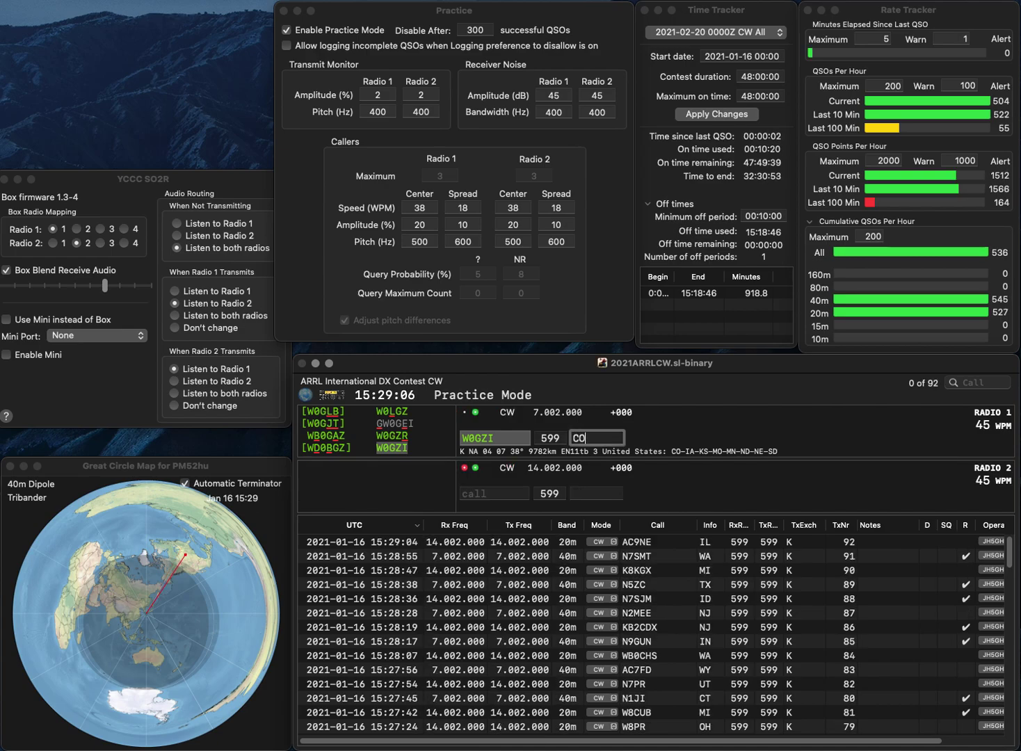
key("Return")
type("K9RU")
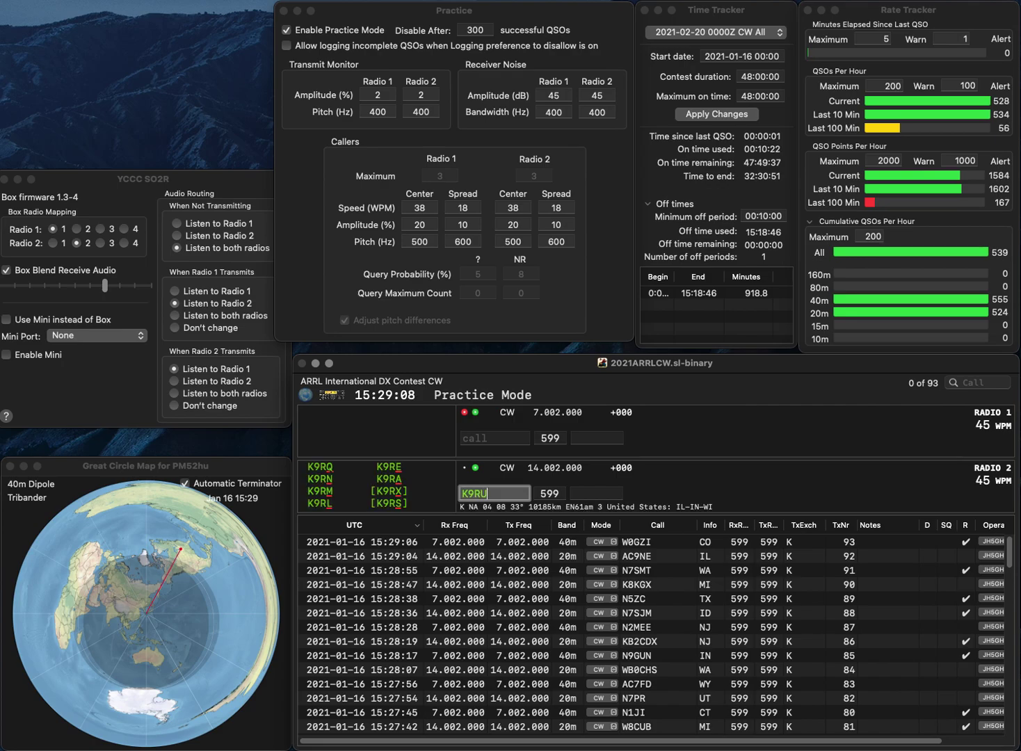
key("Return")
type("VE")
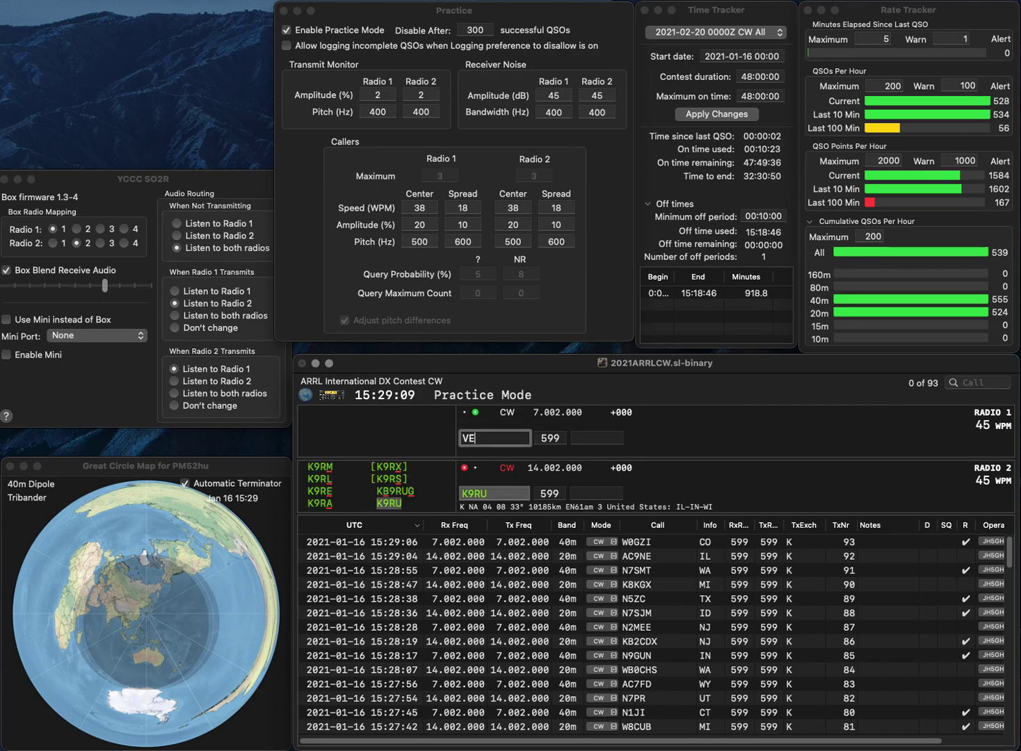
type("3PYG")
key("Return")
left_click(596, 493)
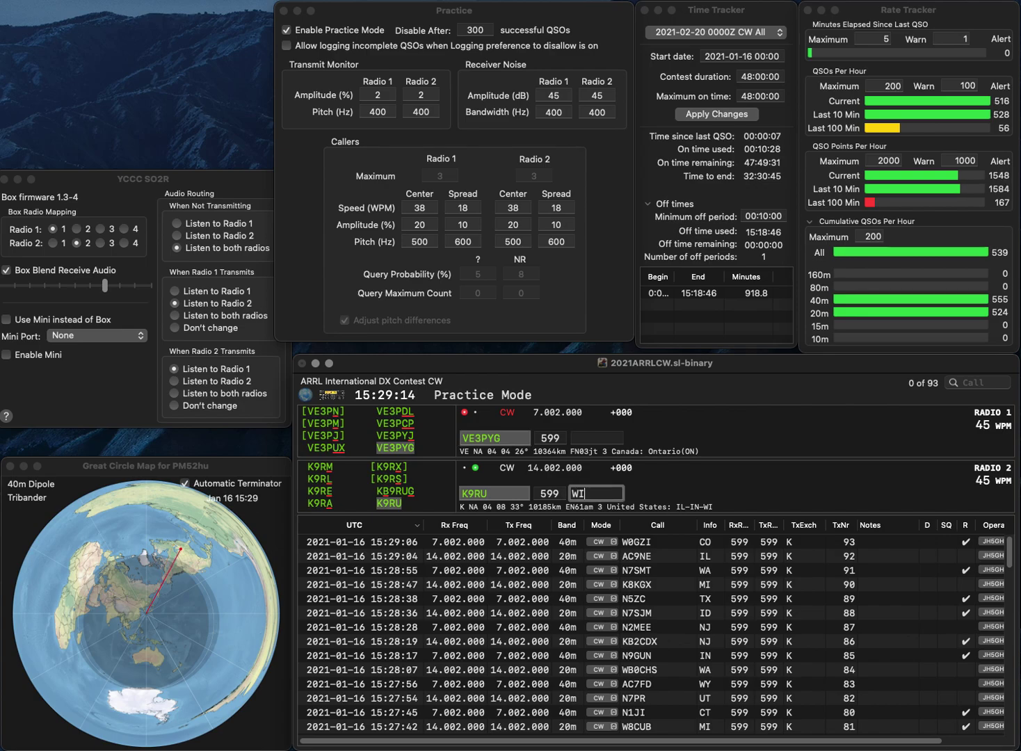
key("Return")
type("O")
key("Return")
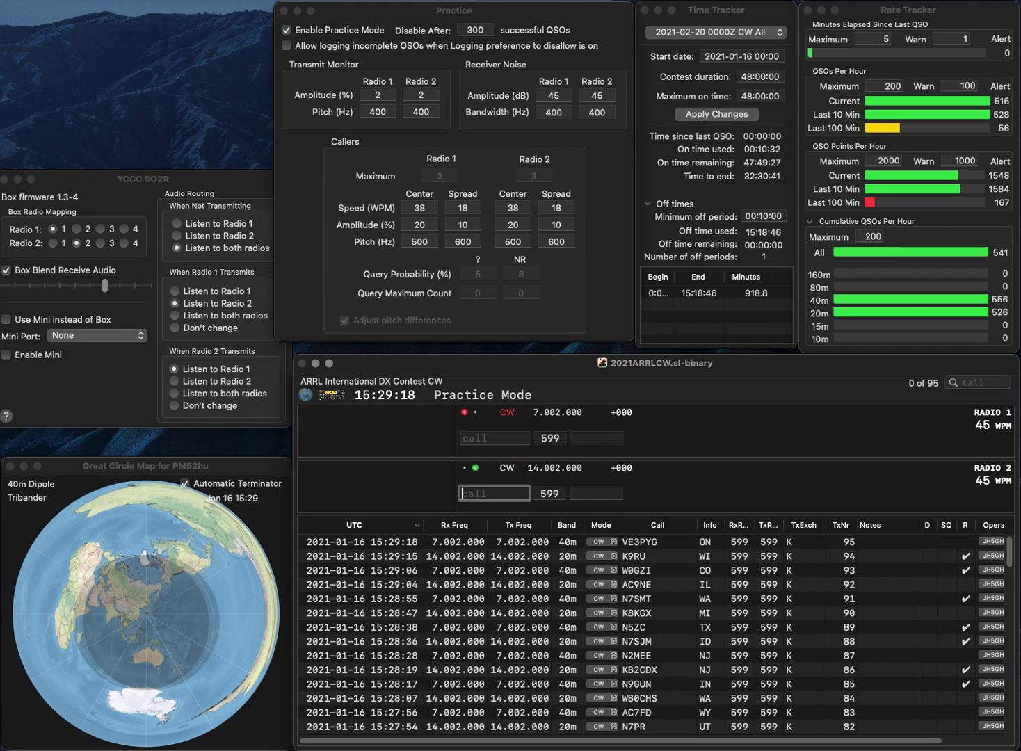
- Answer WA2DX on Radio 2 and AE1P on Radio 1, sending each the exchange
type("WA2DX")
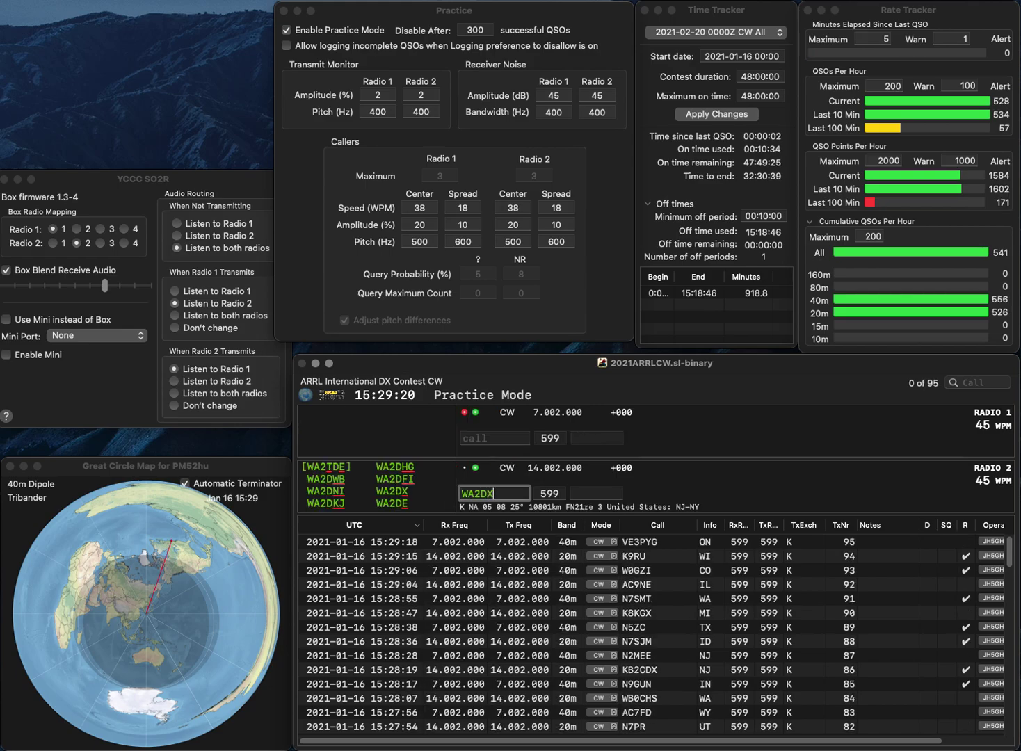
key("Return")
type("AE1P")
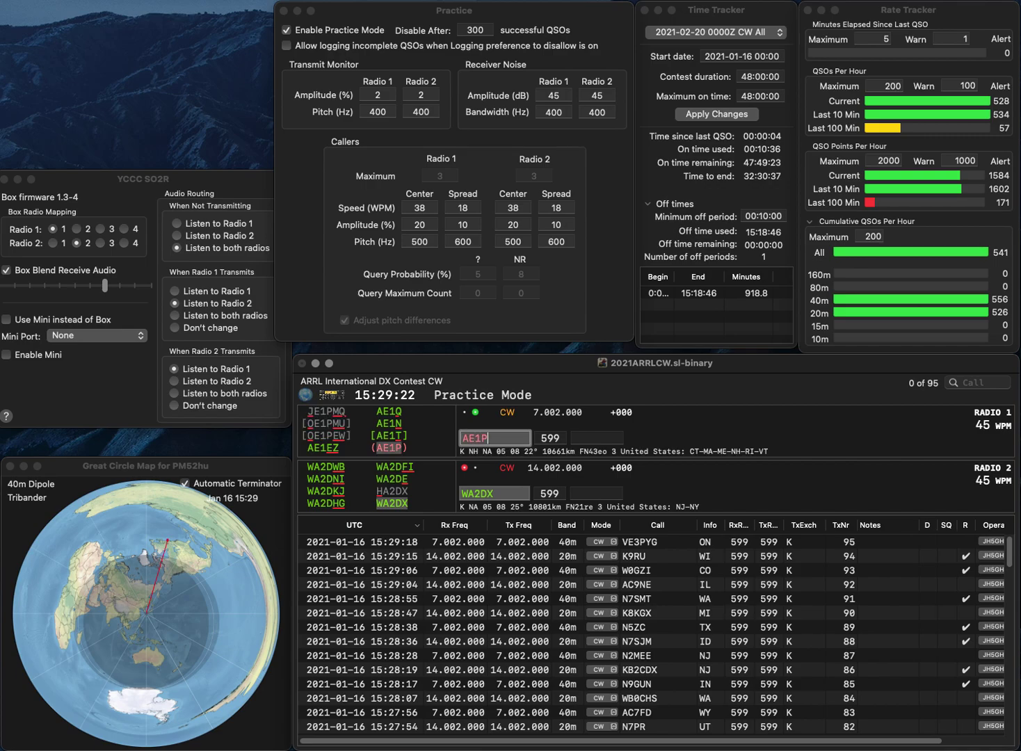
key("Return")
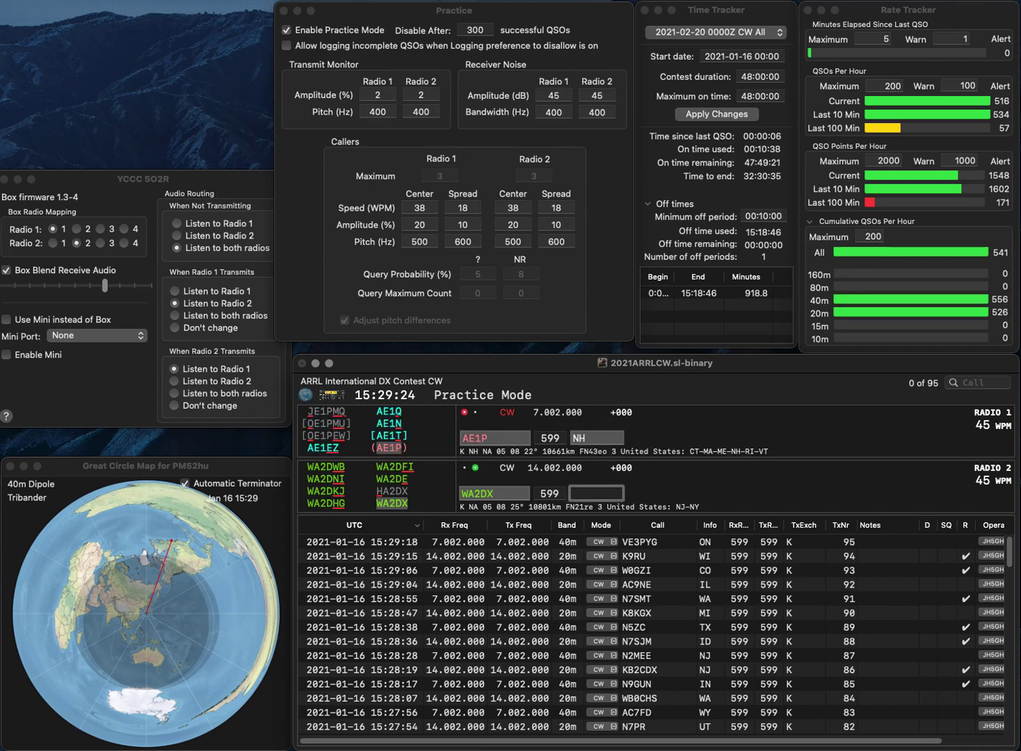
type("NJ")
key("Return")
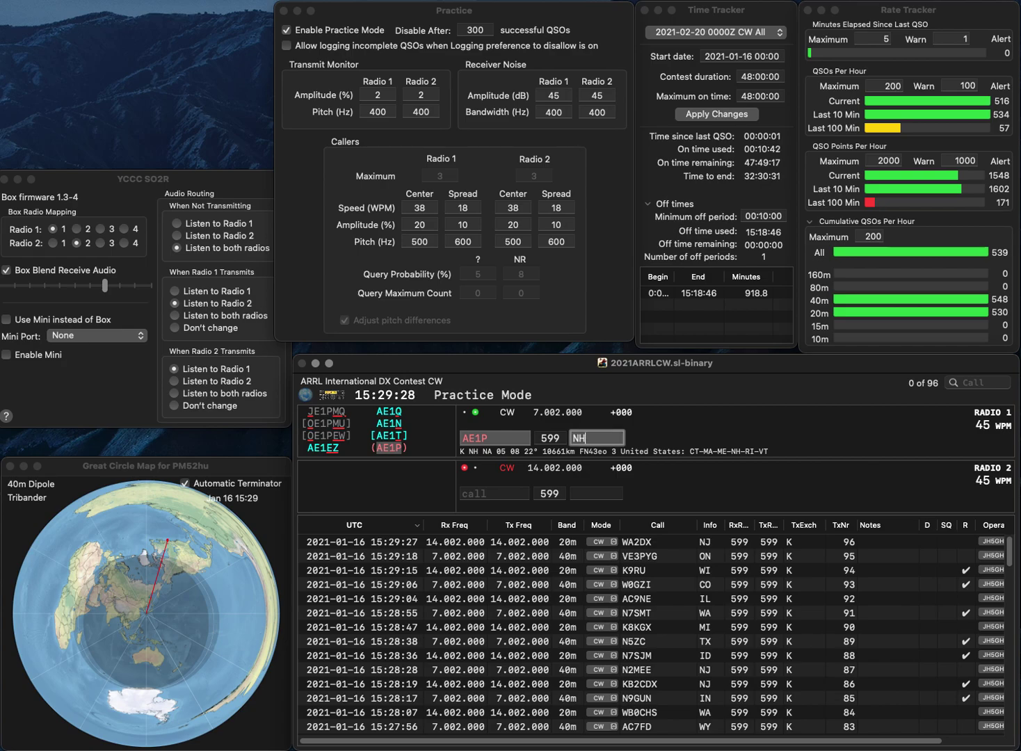
key("Return")
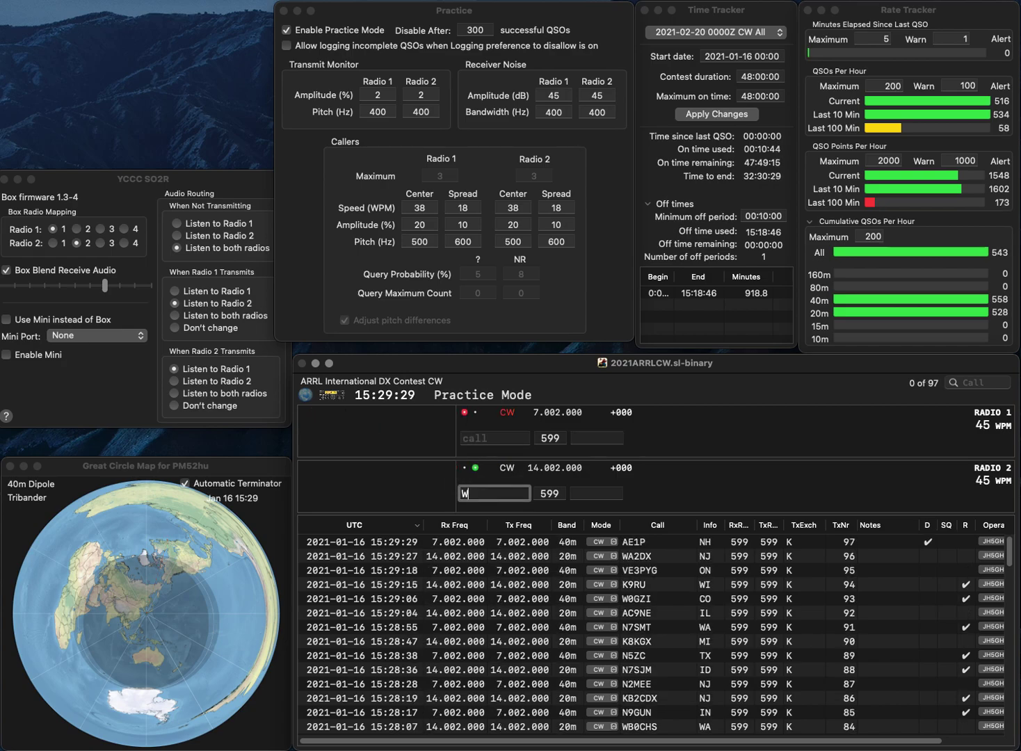
type("W8RJ")
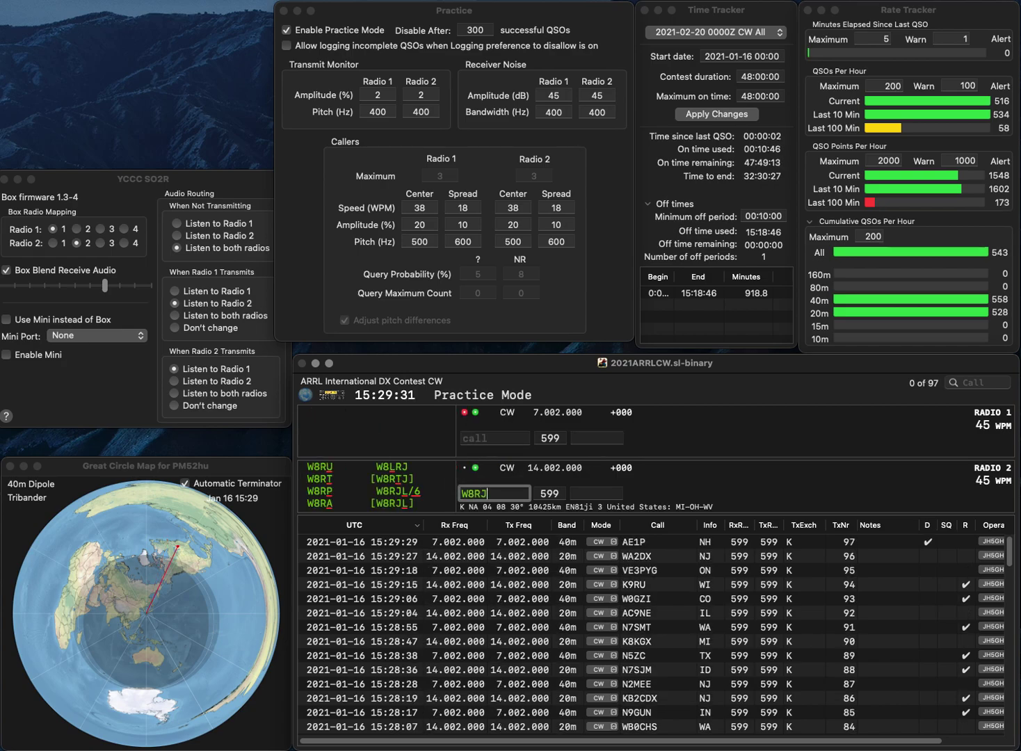
type("L/6")
key("Return")
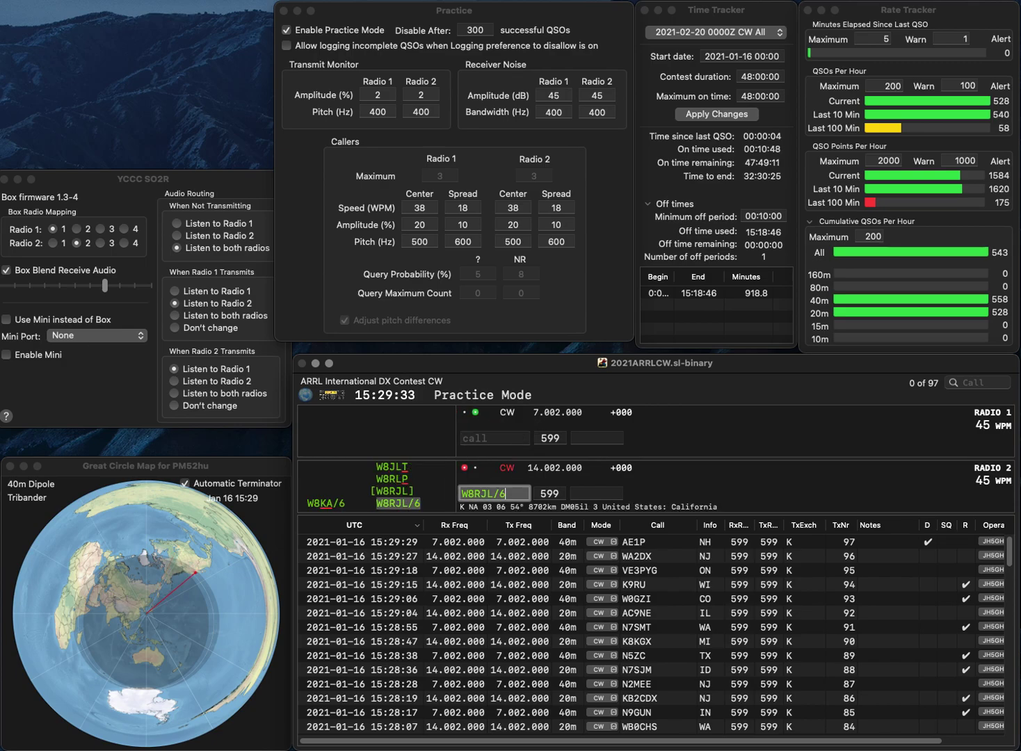
type("L4")
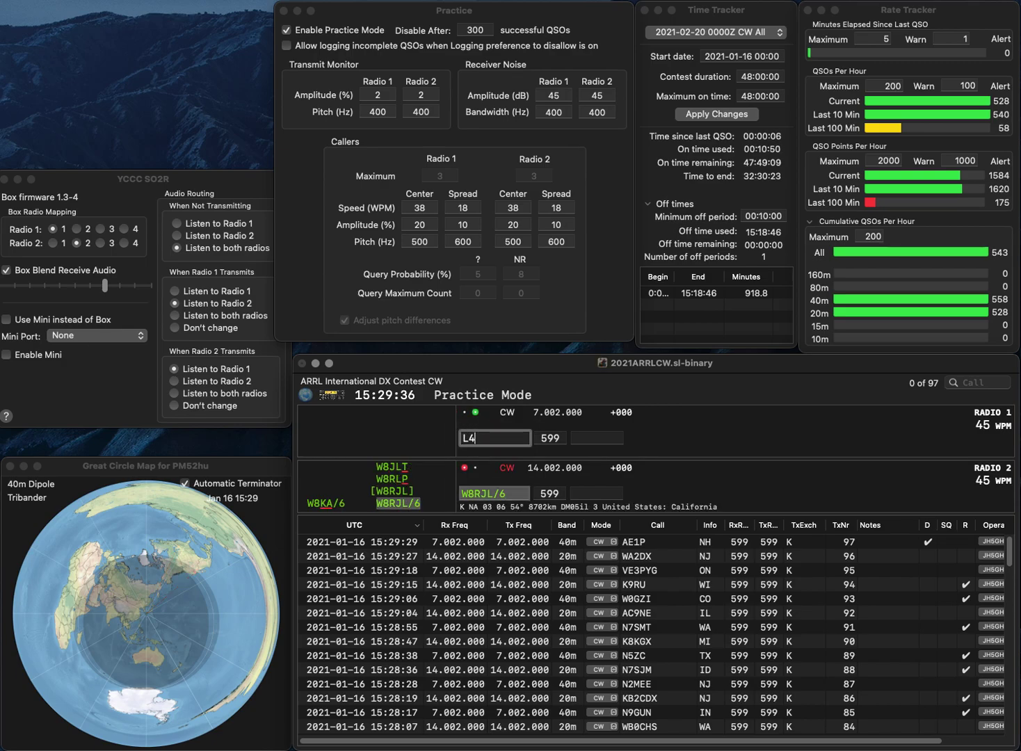
type("GBD")
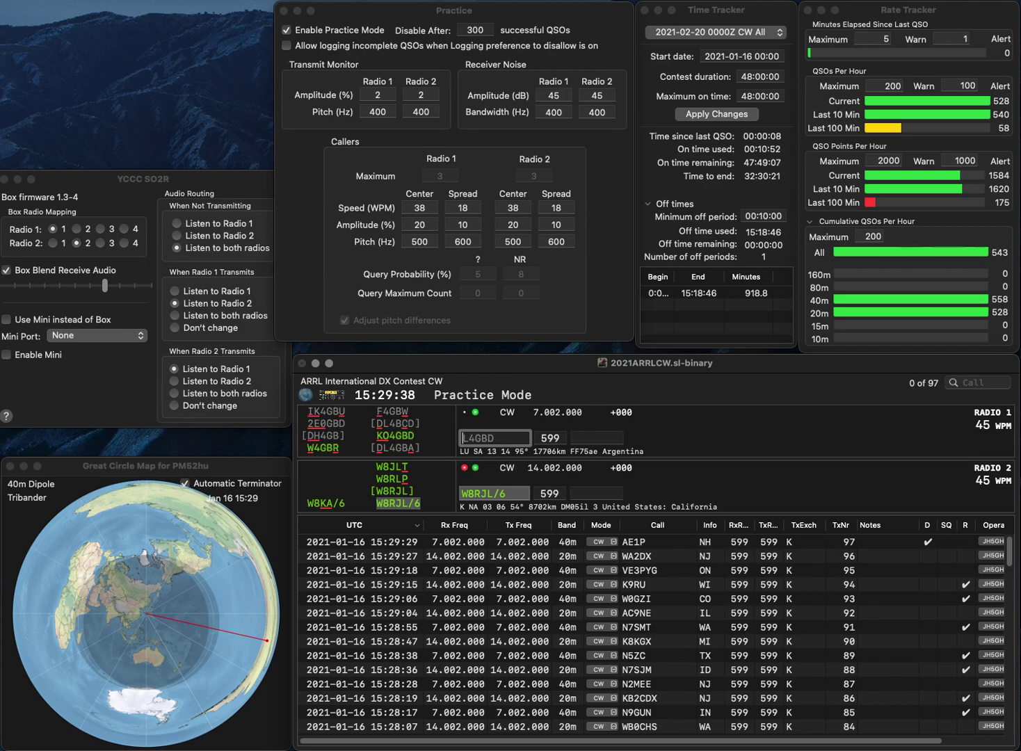
type("K")
key("Return")
- Log W8RJL/6 with exchange CA on Radio 2, and correct the Radio 1 call to KO4GBD, resending the exchange
type("CA")
key("Return")
key("Delete")
type("O")
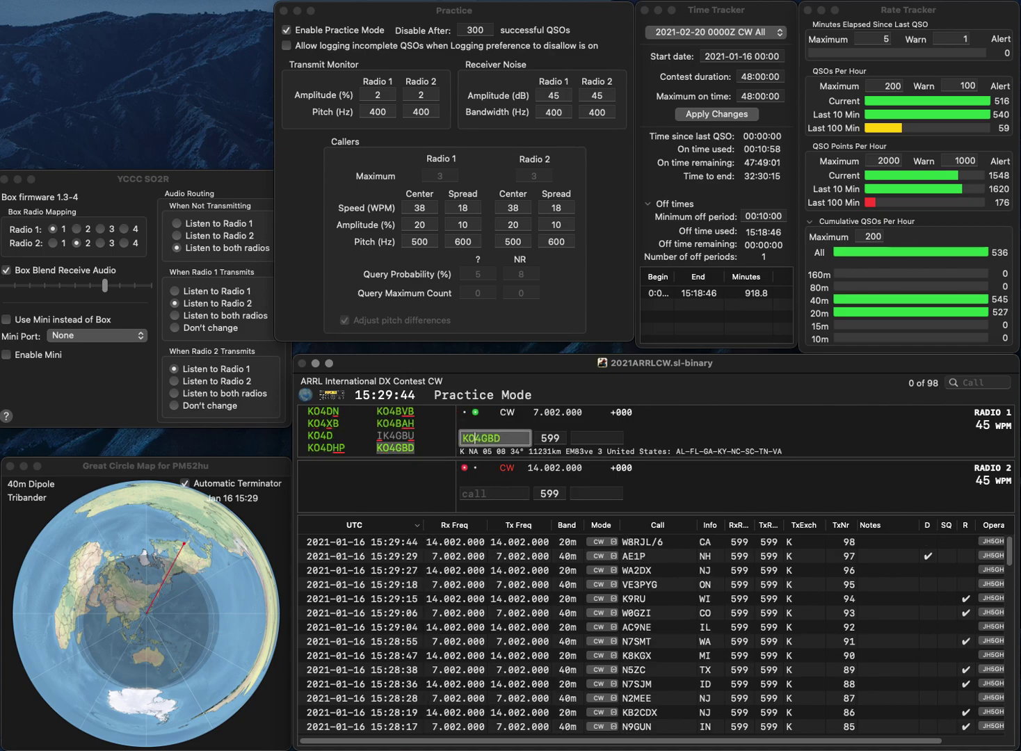
key("Return")
- Answer WZ9O on Radio 2 with the exchange, and log KO4GBD with exchange GA on Radio 1
type("W")
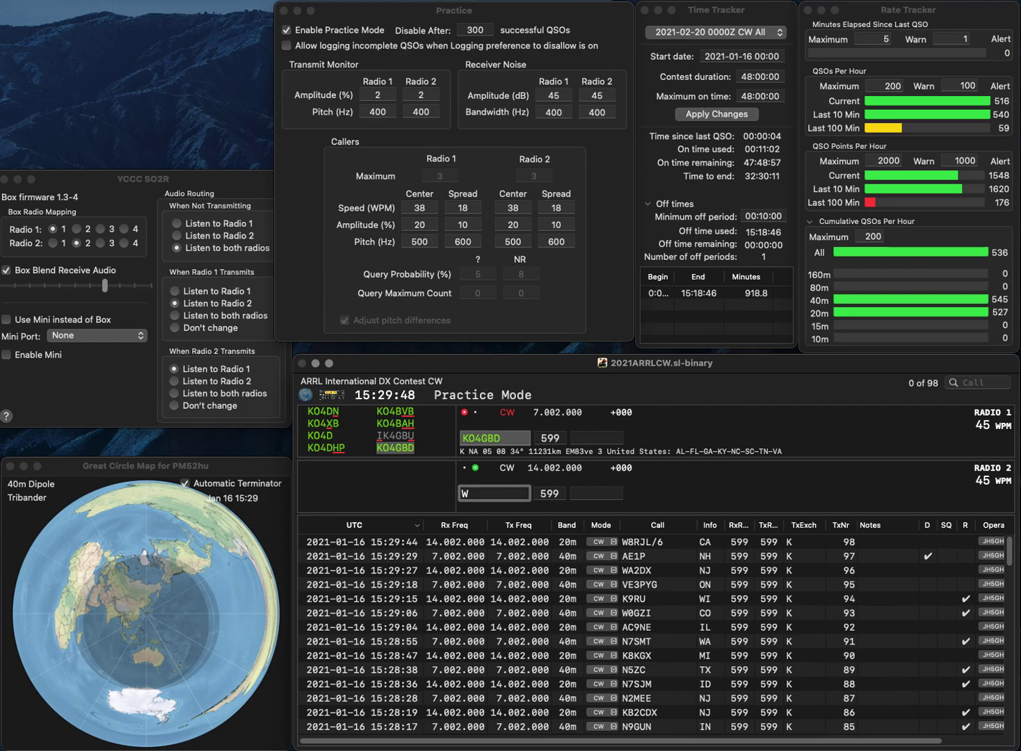
type("Z9O")
key("Return")
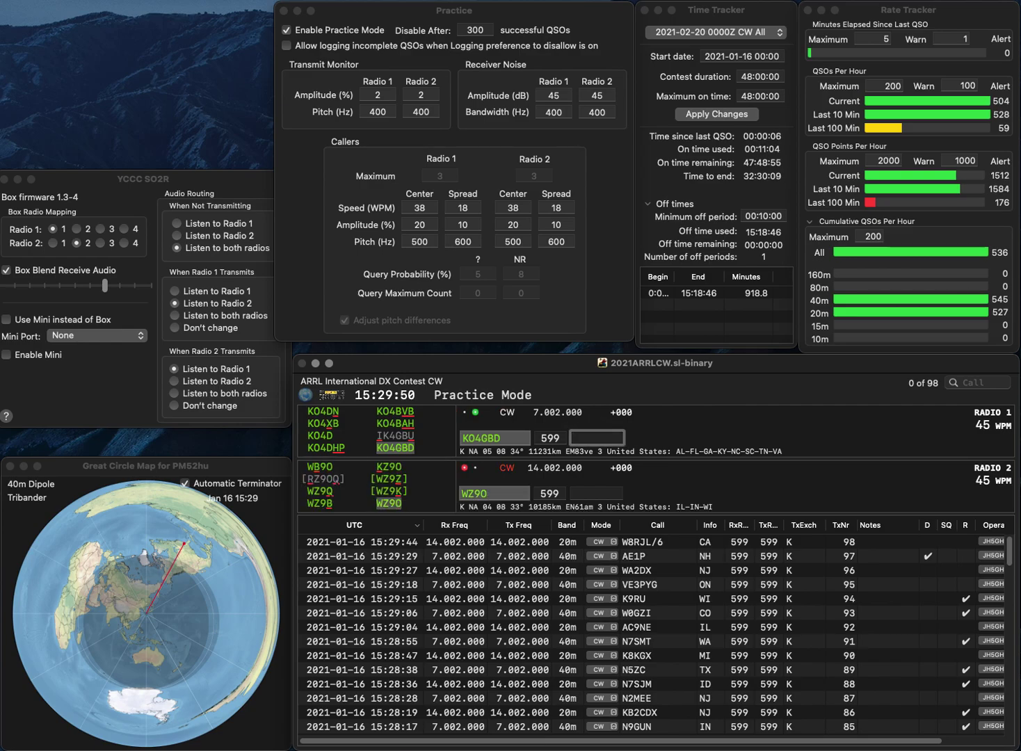
type("GA")
key("Return")
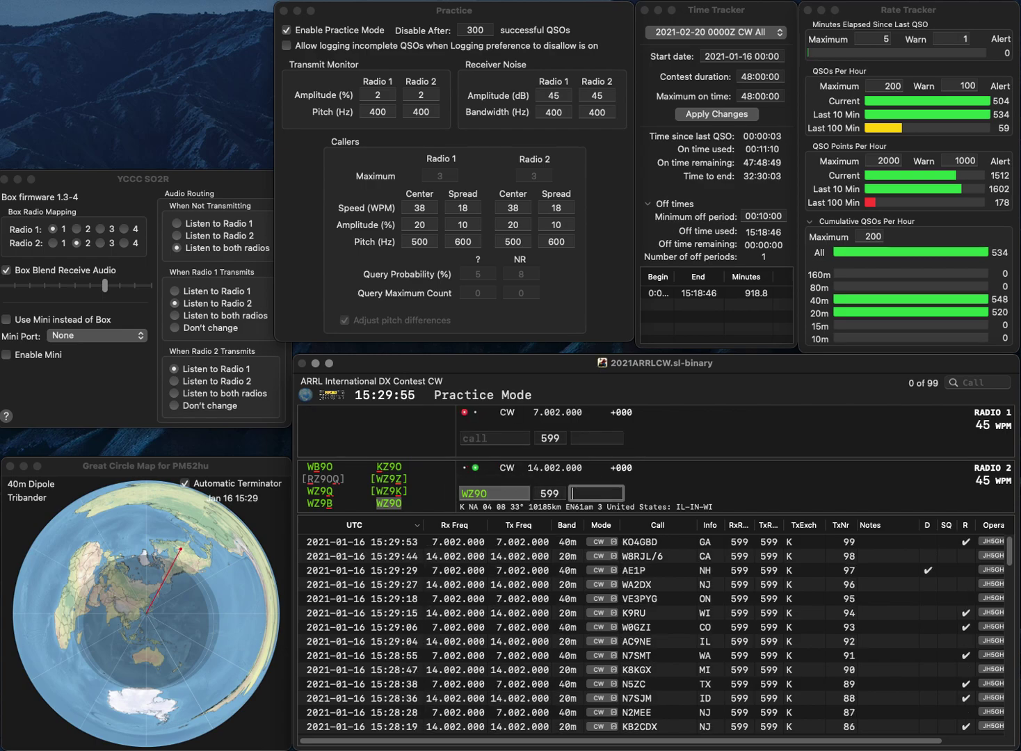
type("IN")
key("Return")
type("WA2EMF")
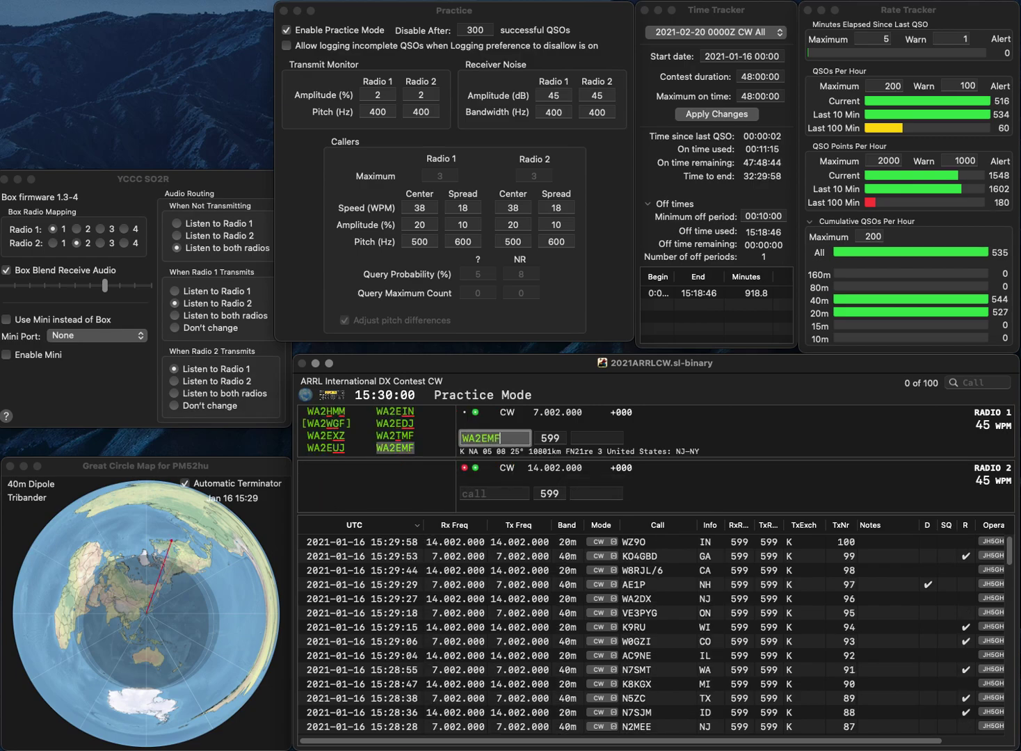
key("Return")
type("I5S")
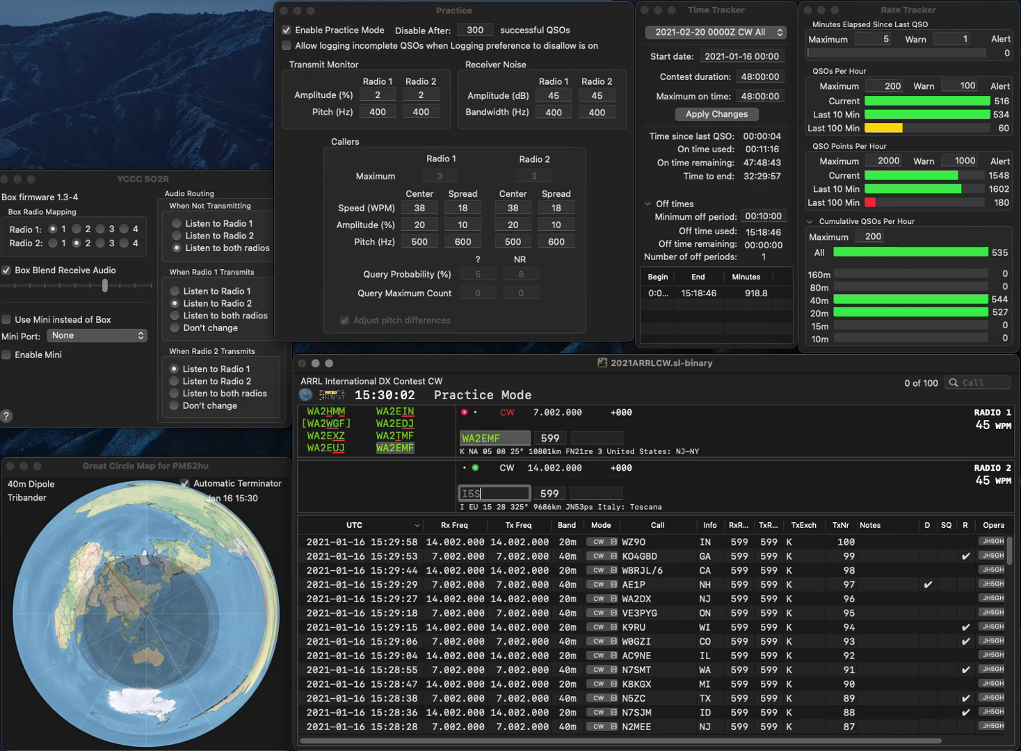
key("BackSpace")
type("ASS")
key("super+Left")
type("K")
key("Return")
type("N")
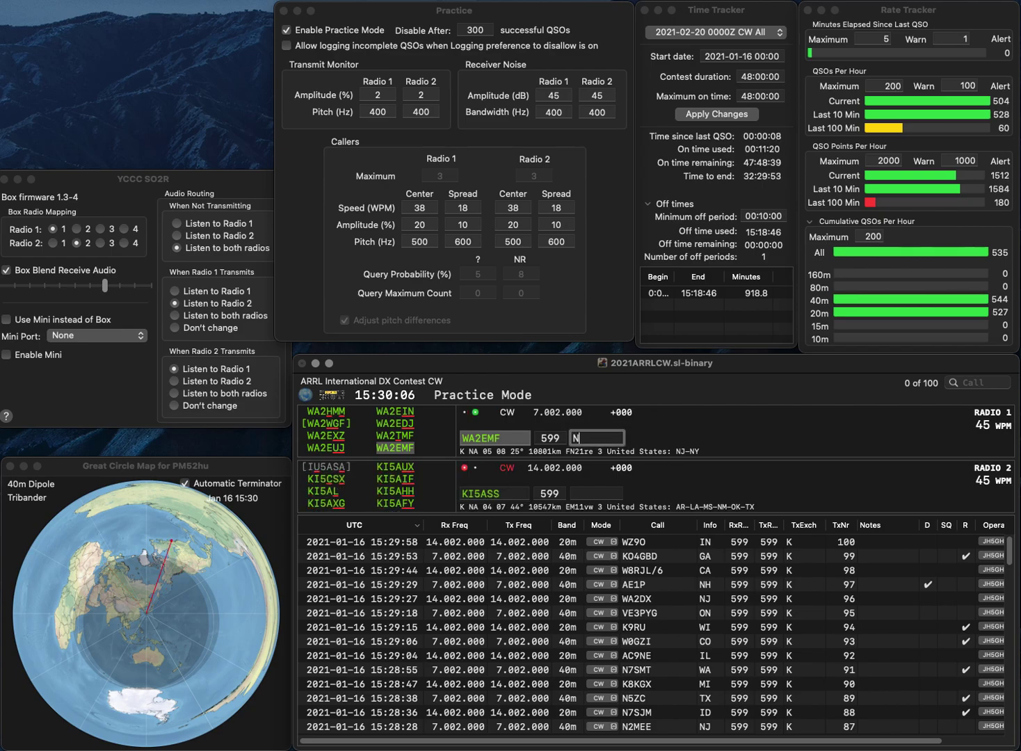
key("Return")
key("super+Right")
key("BackSpace")
key("BackSpace")
type("HH")
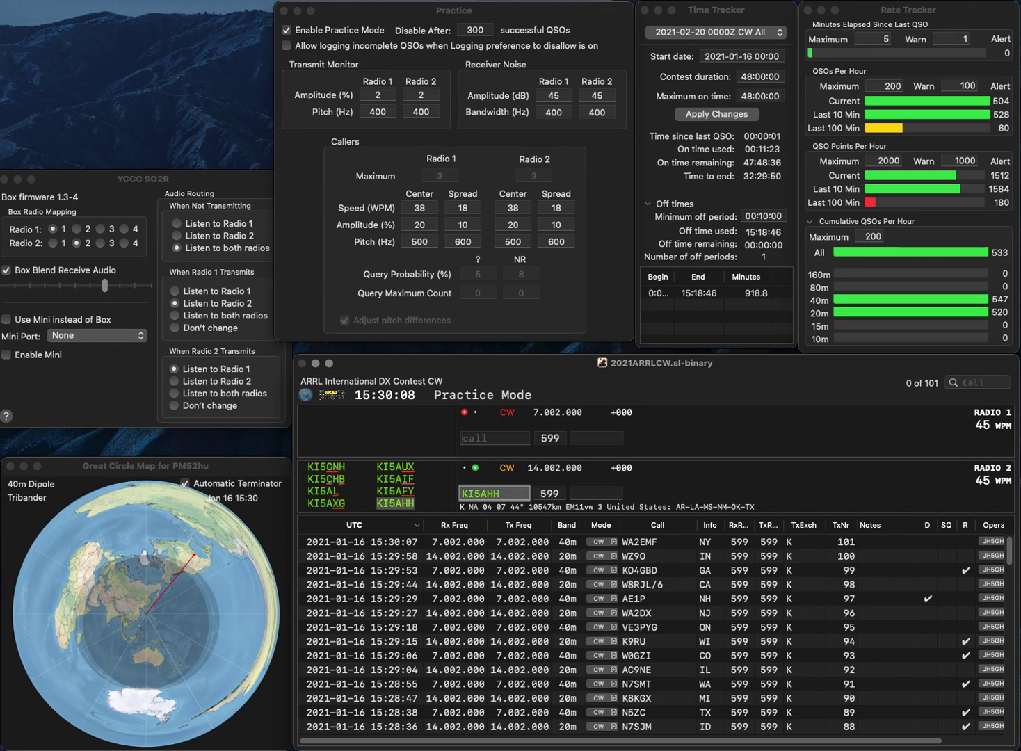
key("Return")
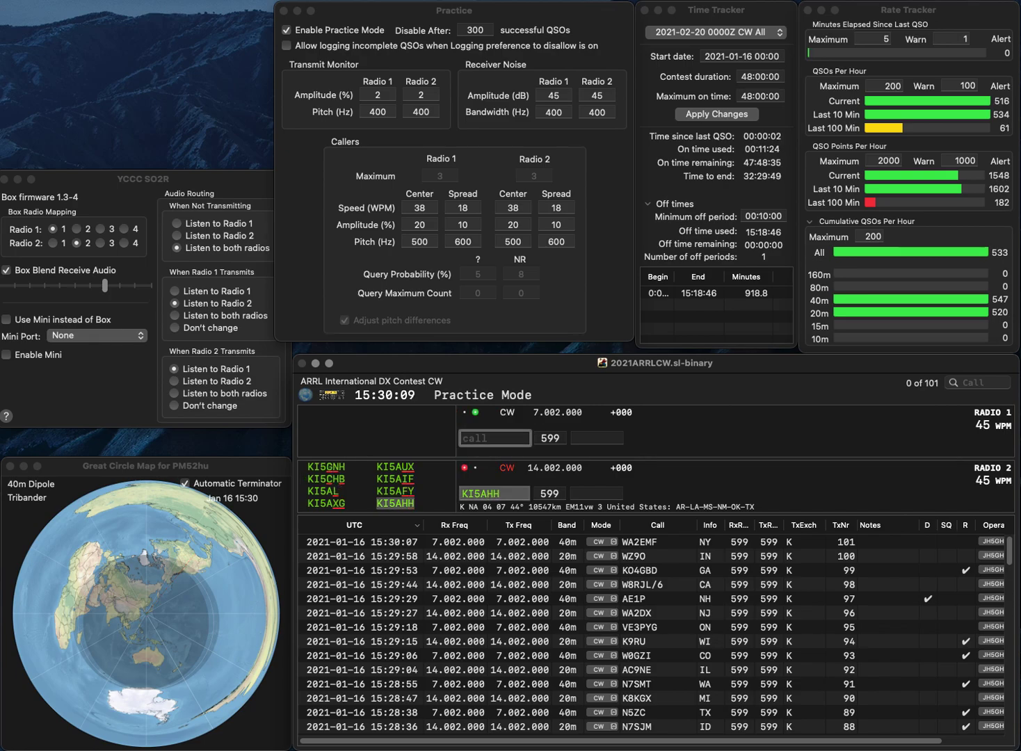
type("K8WSN")
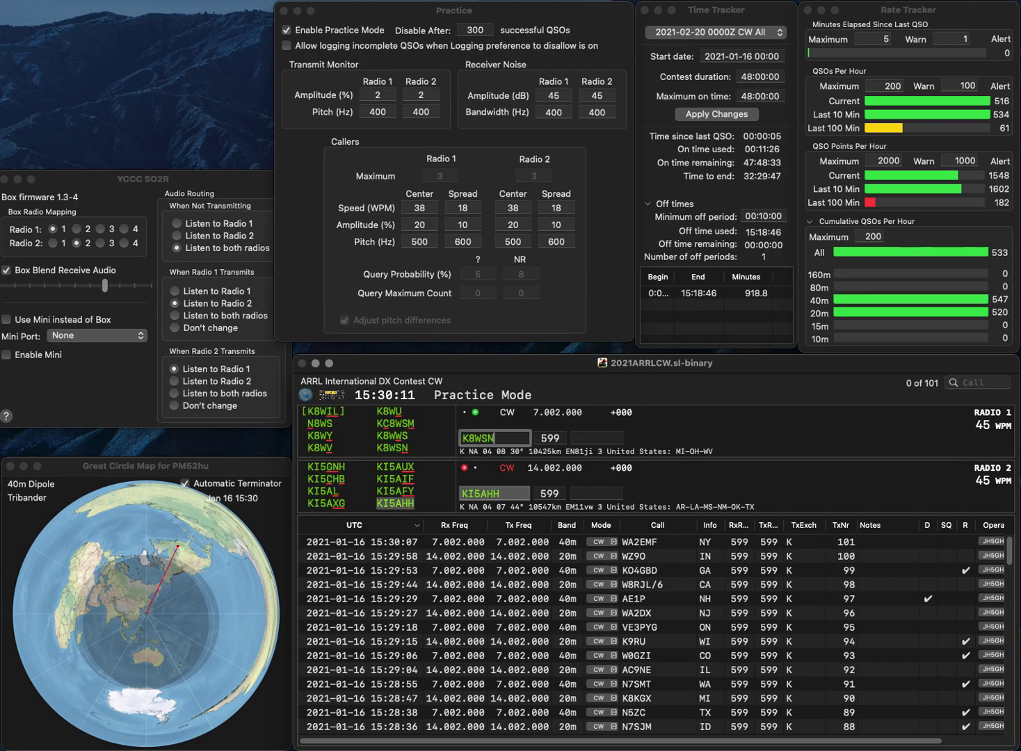
key("Return")
type("MS")
key("Return")
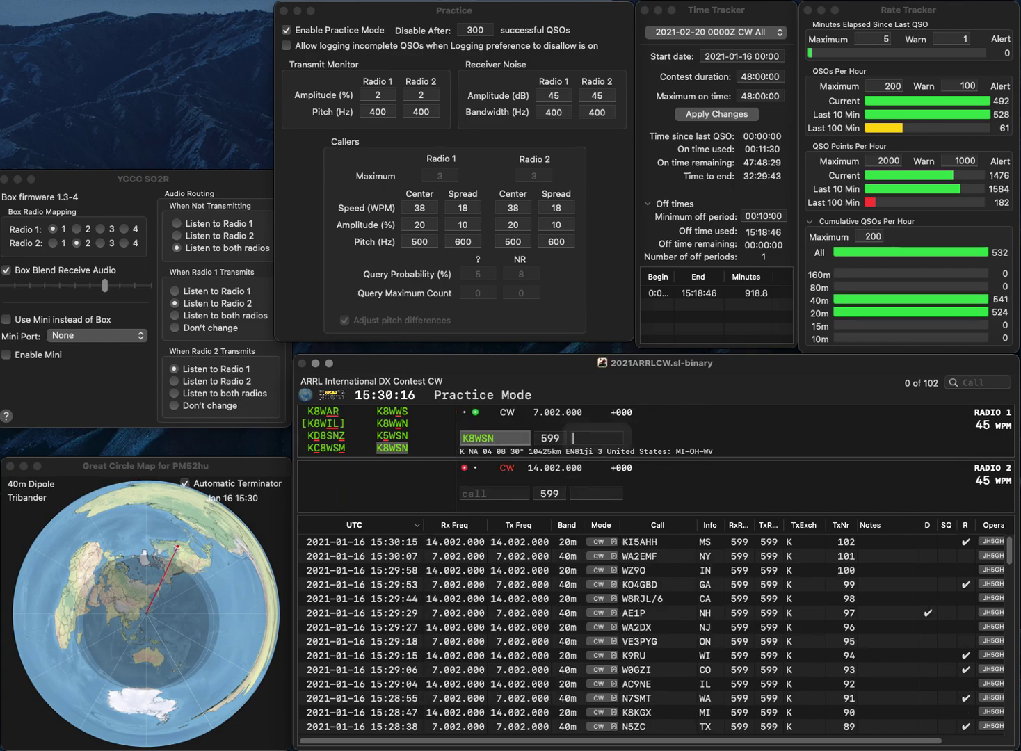
- Log K8WSN with exchange WV on Radio 1, and answer AA0Q on Radio 2 with the exchange
type("WV")
key("Return")
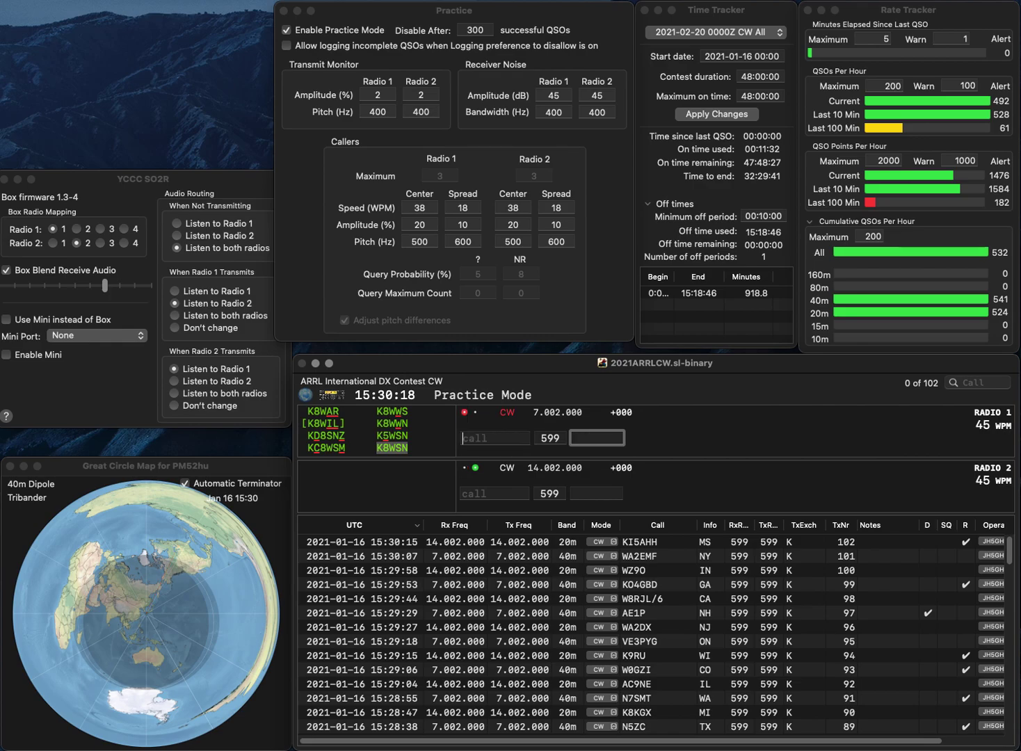
type("AA0Q")
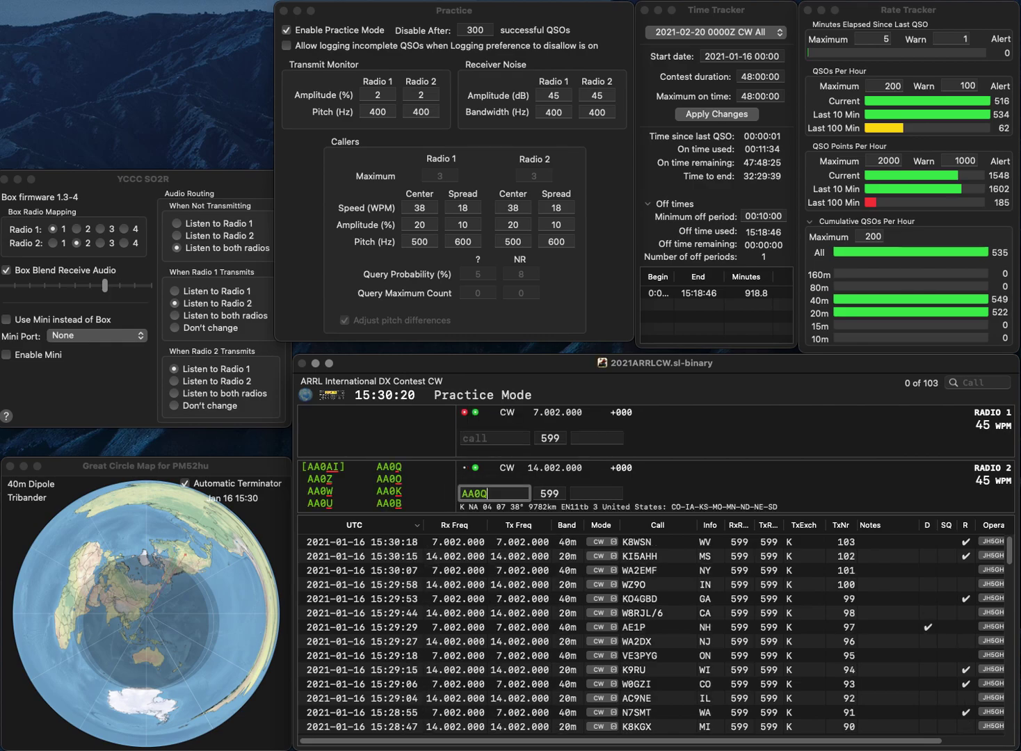
key("Return")
type("K")
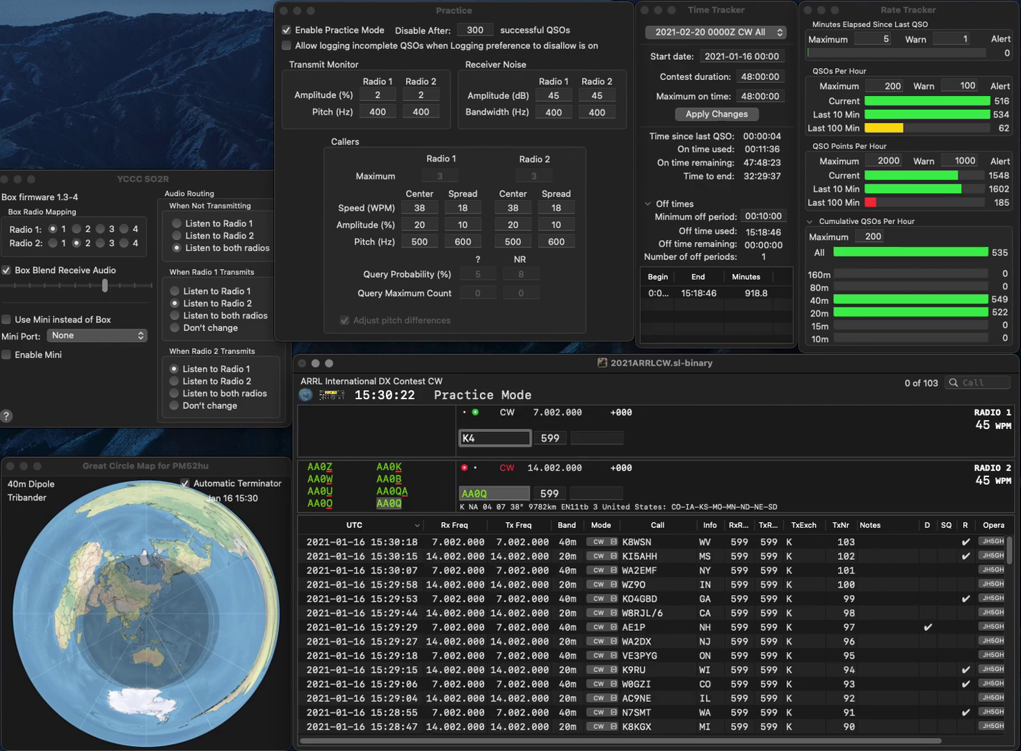
type("4")
key("Return")
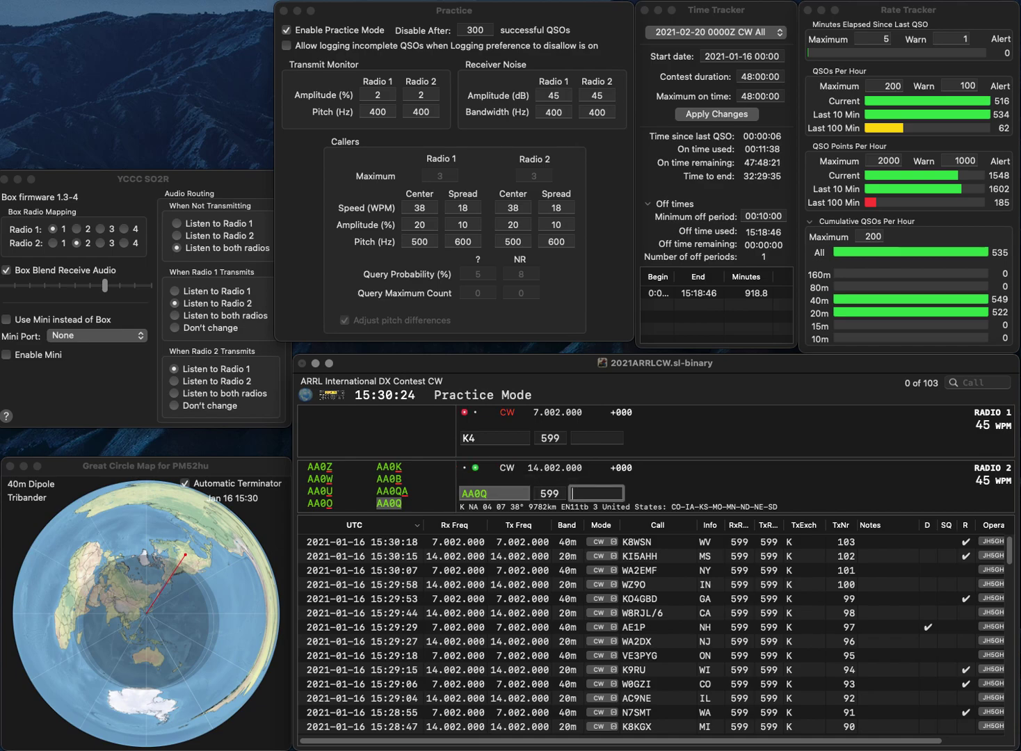
type("KS")
key("Return")
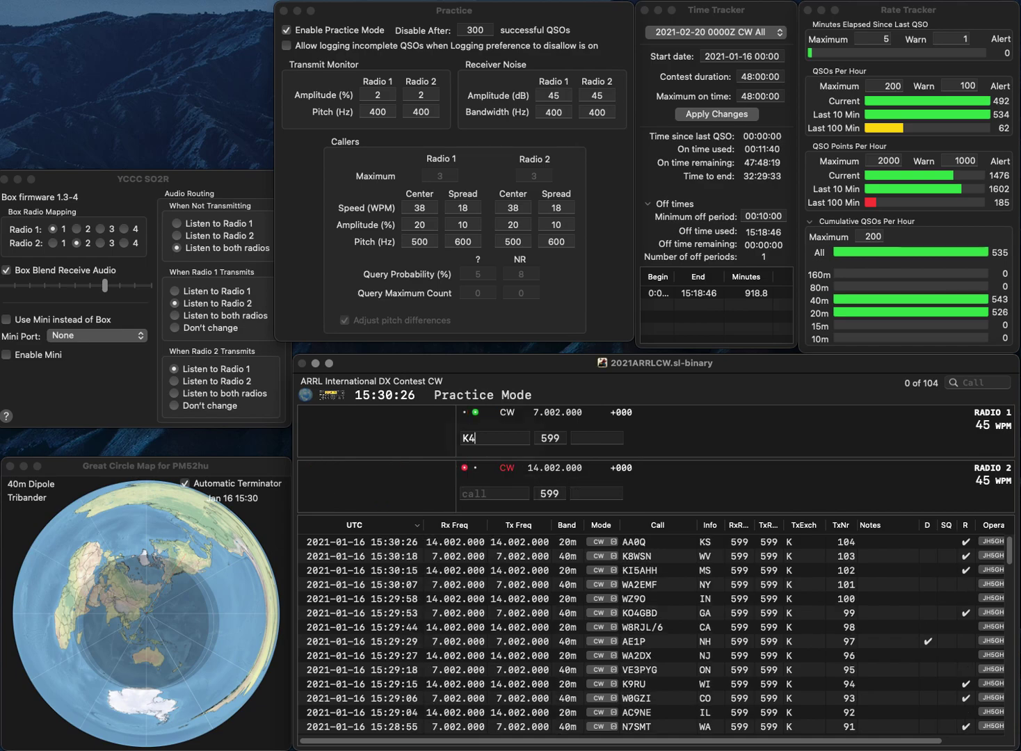
type("TZ")
key("Return")
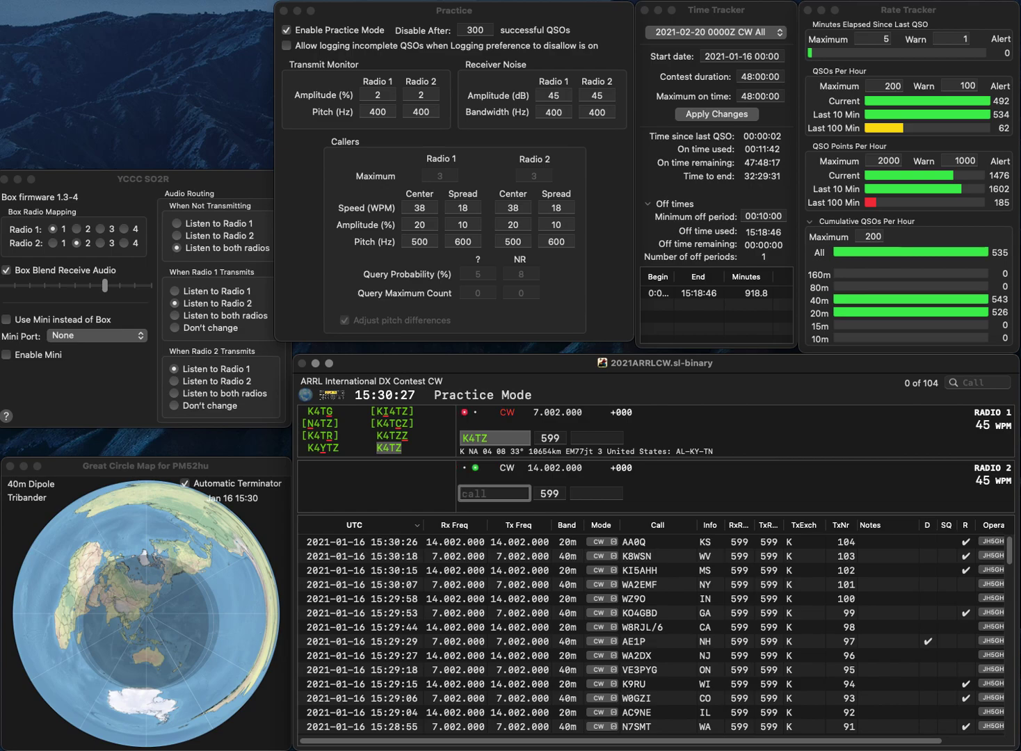
type("N2MA")
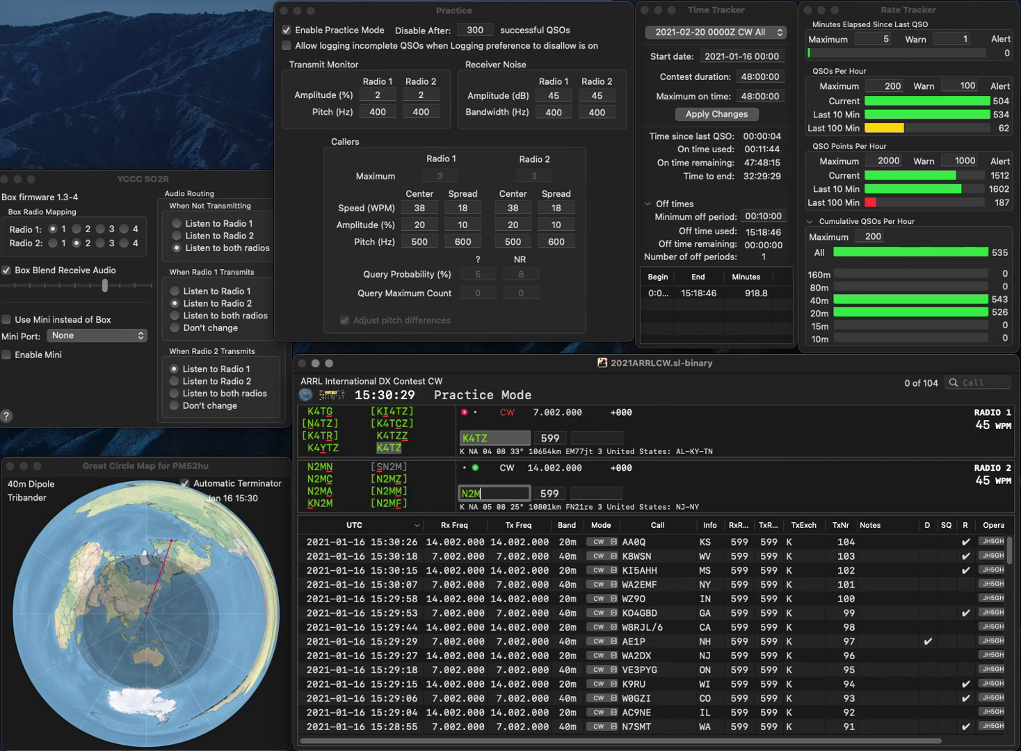
key("Return")
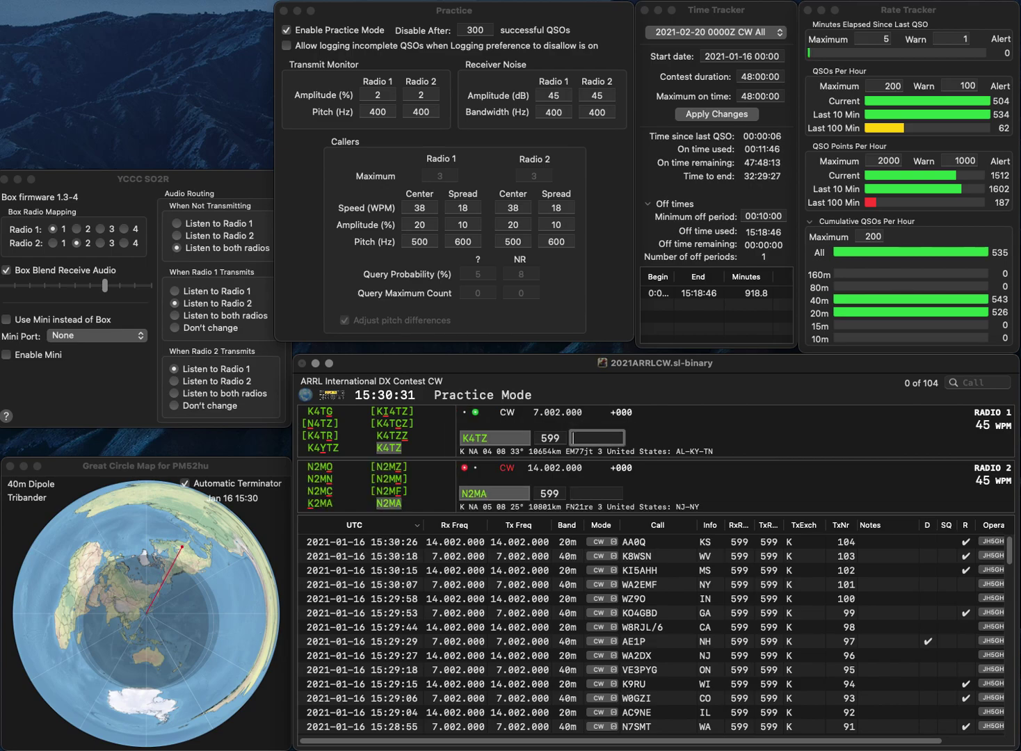
key("Return")
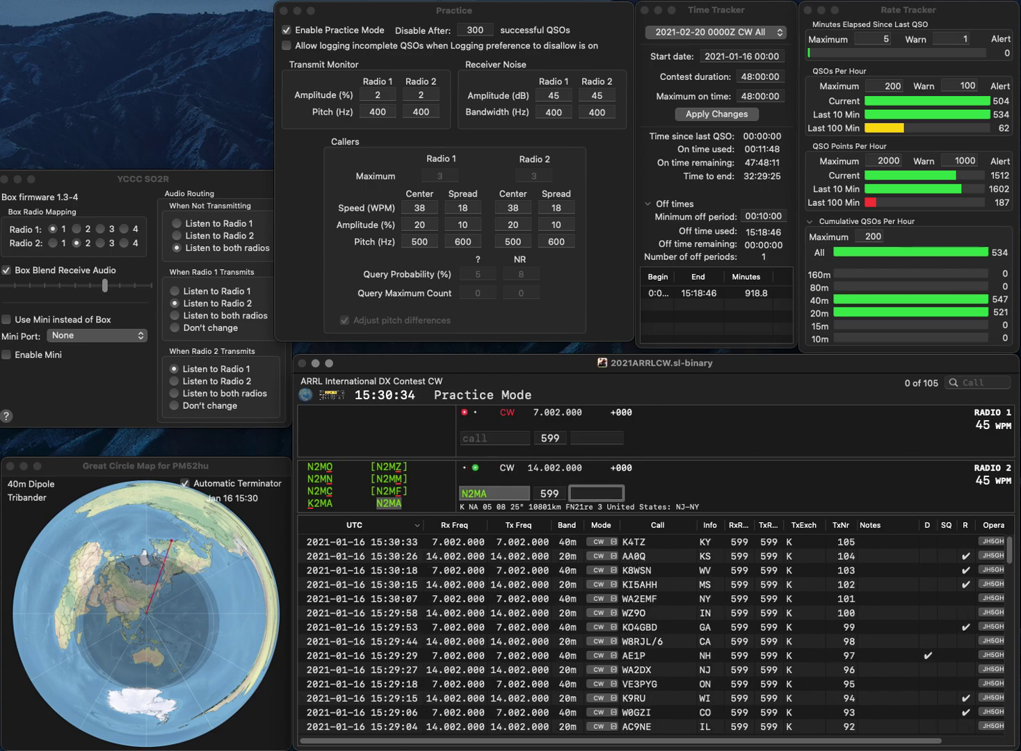
type("NY")
key("BackSpace")
type("J")
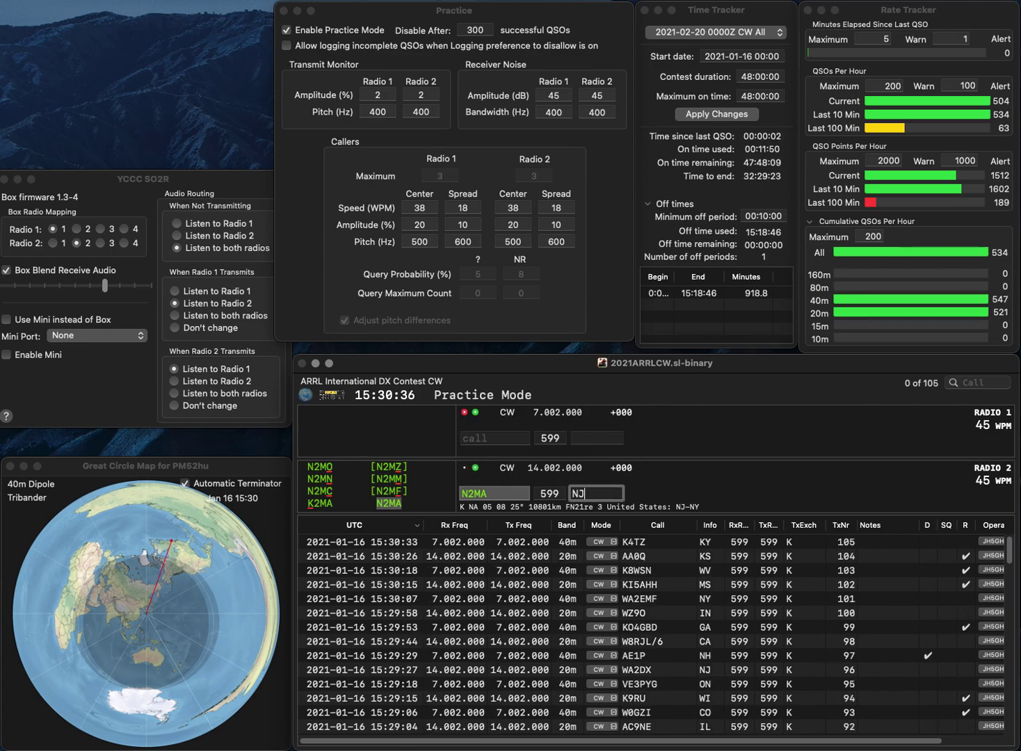
key("Return")
type("9RD")
key("Home")
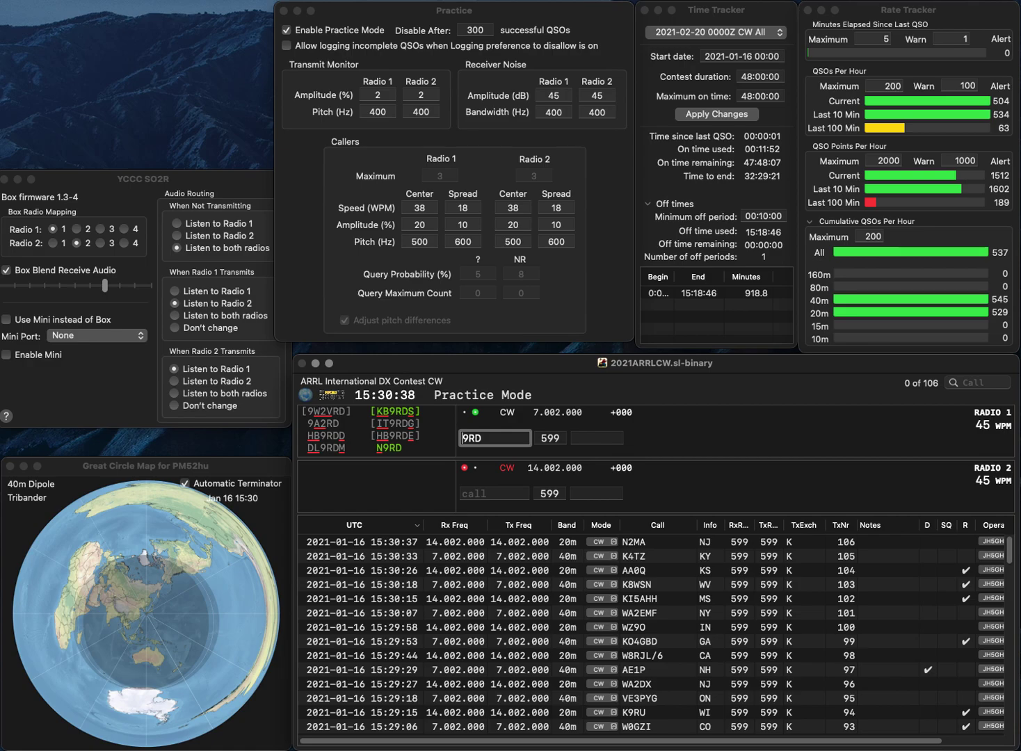
type("N")
key("Return")
type("AA5")
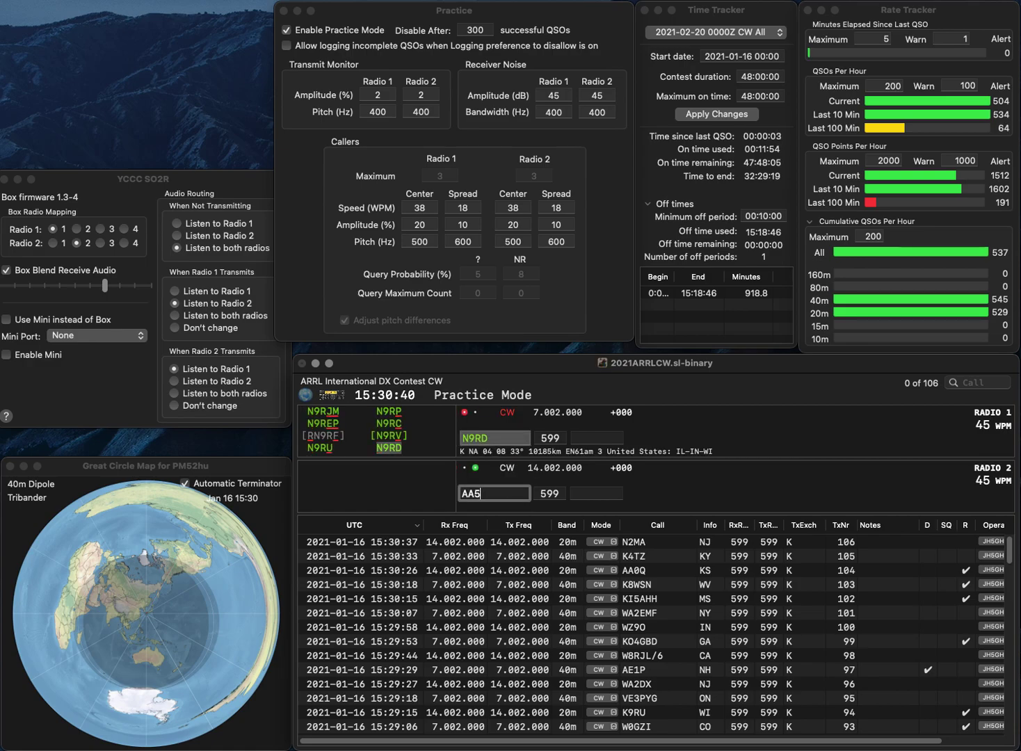
type("AH")
key("Return")
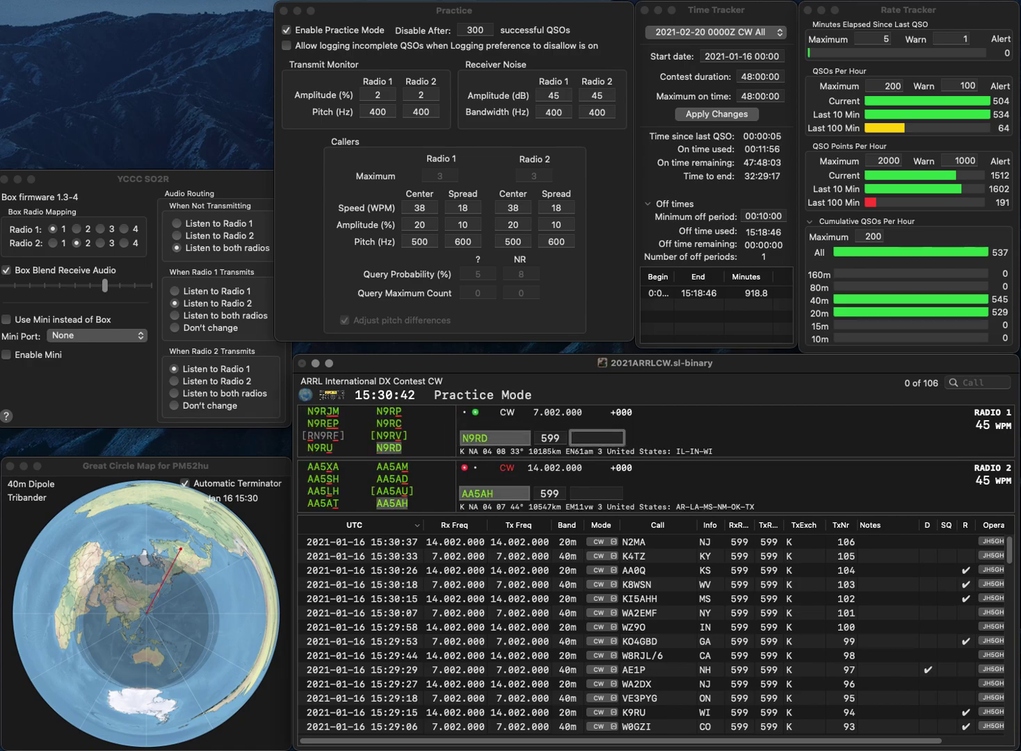
type("IN")
key("Return")
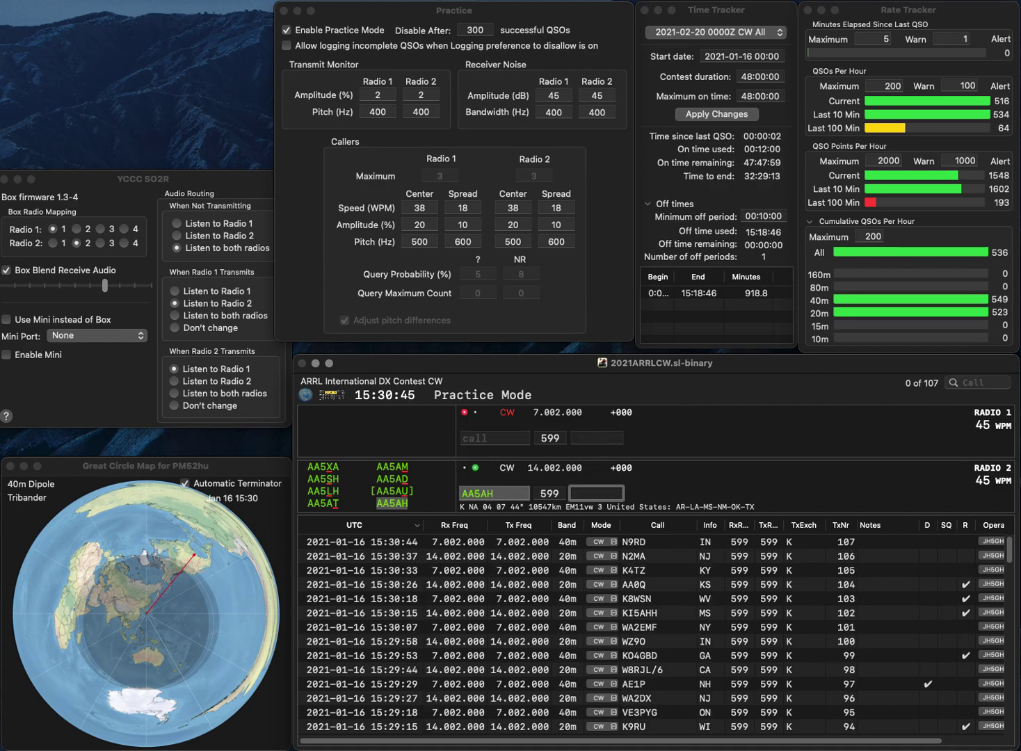
key("Return")
type("AI")
key("Return")
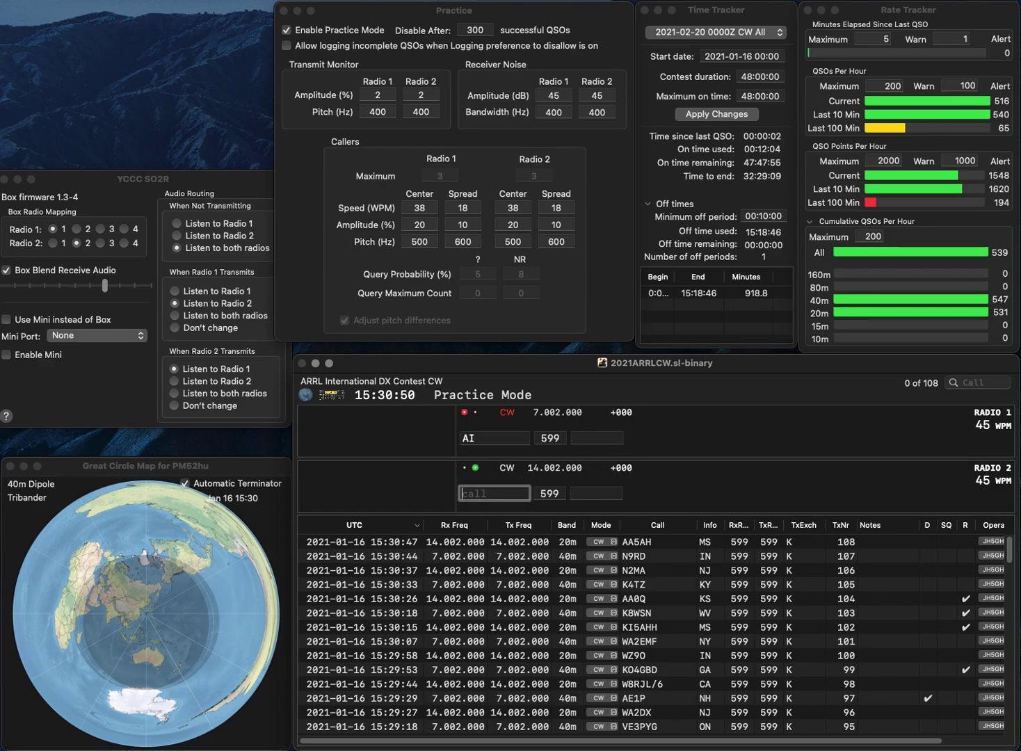
type("KR7LK")
key("Return")
- Complete the Radio 1 call as AI4IC and send the exchange
type("IC")
key("Left")
key("Left")
type("5")
key("BackSpace")
type("4")
key("Return")
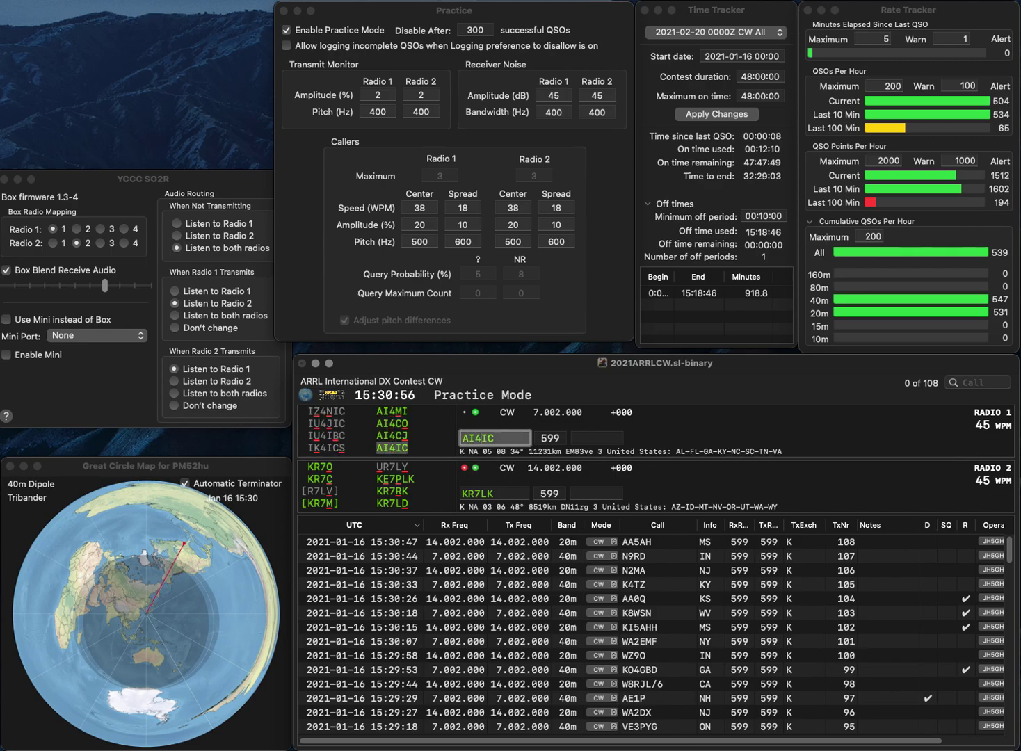
key("Left")
key("BackSpace")
type("R")
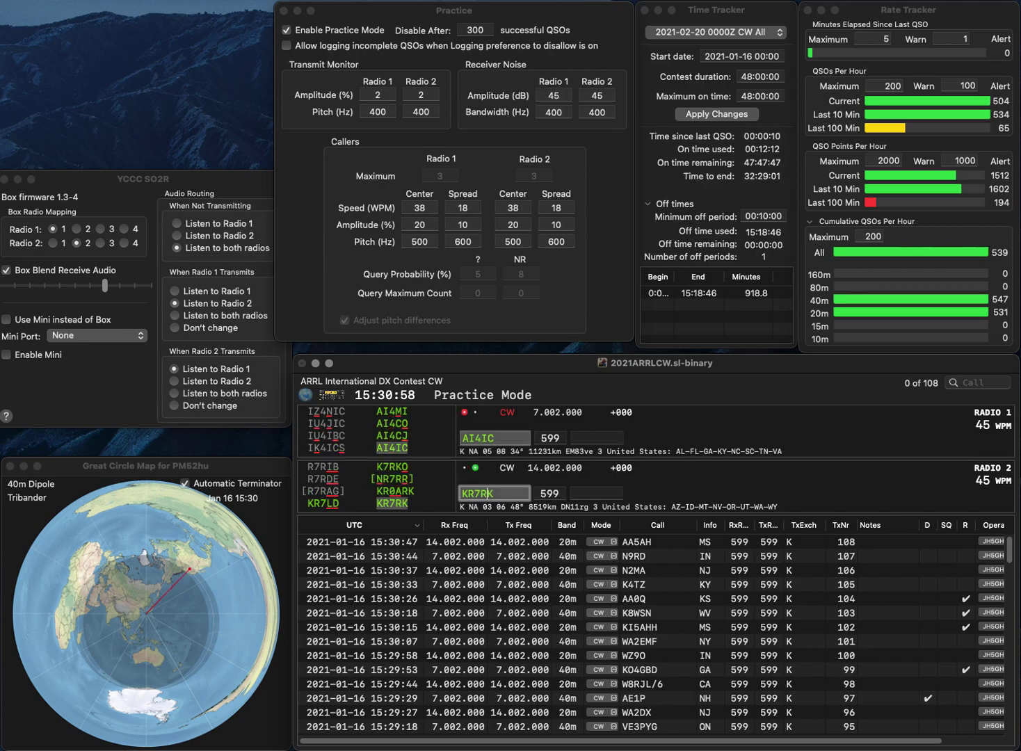
key("Return")
key("Tab")
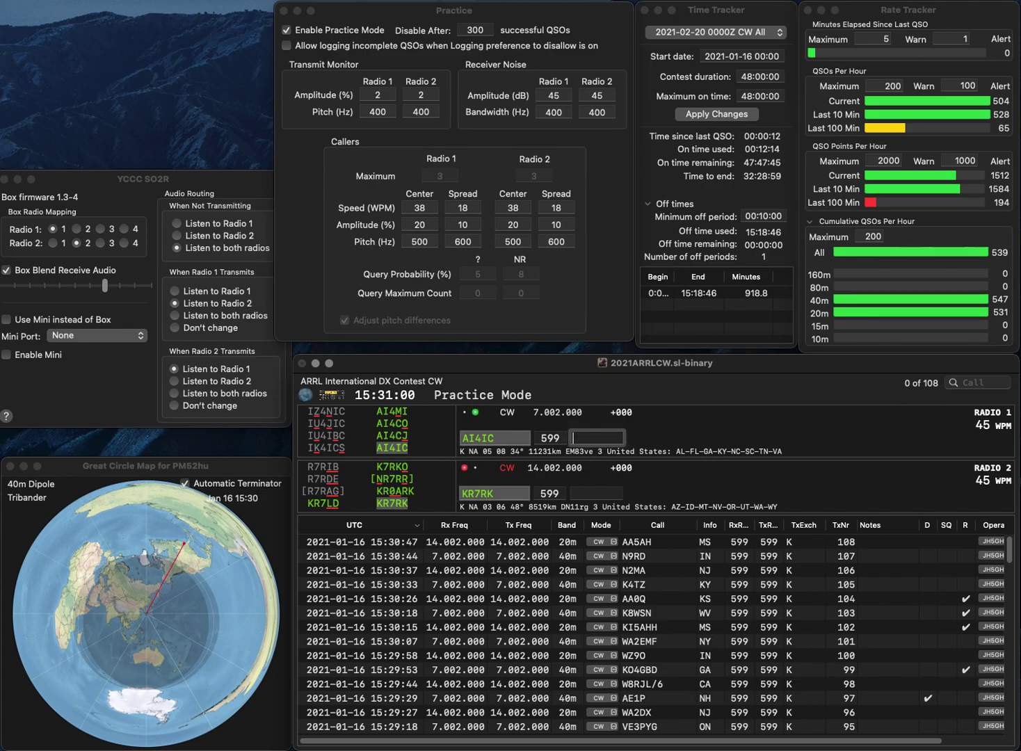
type("TN")
key("Return")
key("Tab")
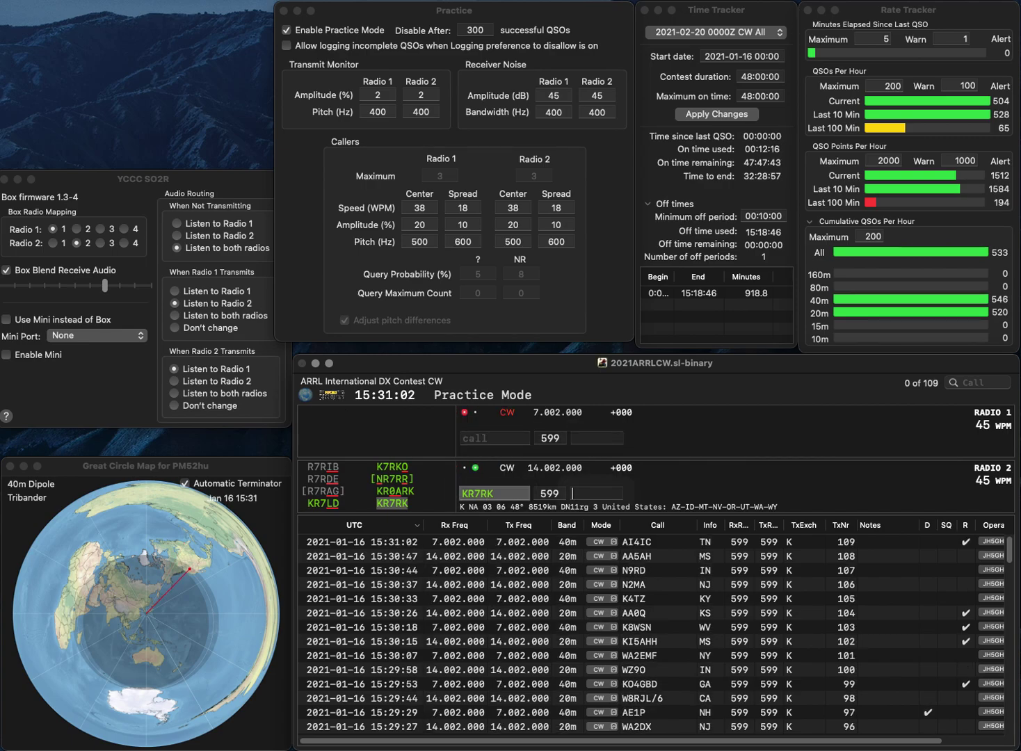
type("AZ")
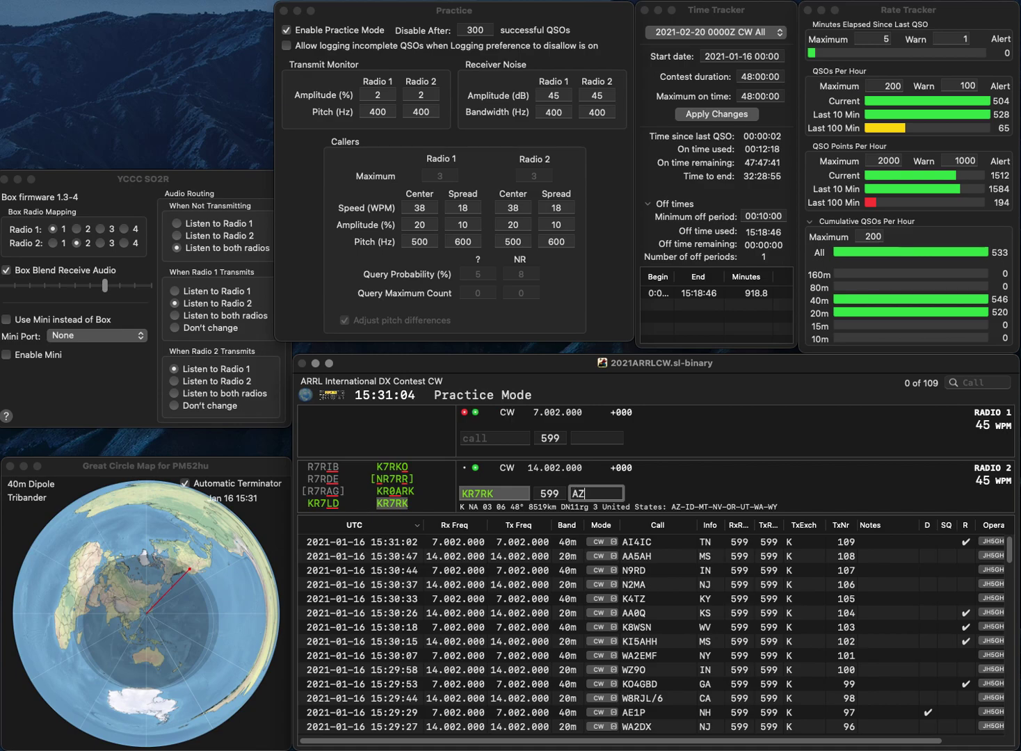
key("Return")
- Answer AA5R on Radio 1 and K3MD on Radio 2 with the exchange
type("AA5R")
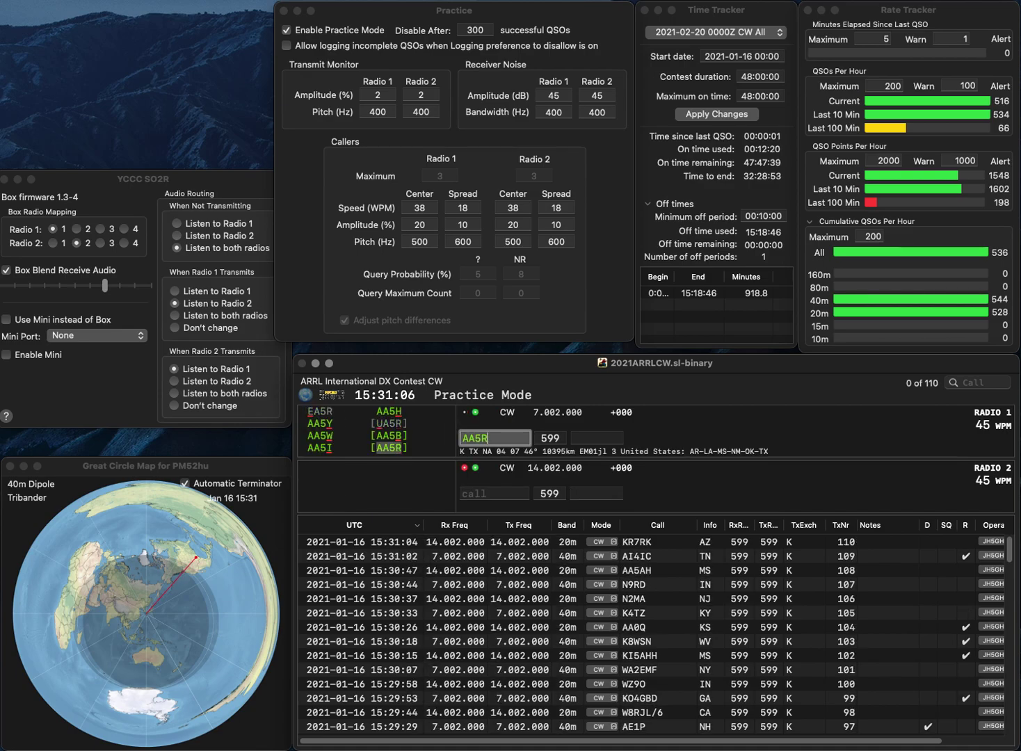
key("Return")
type("K3MDX")
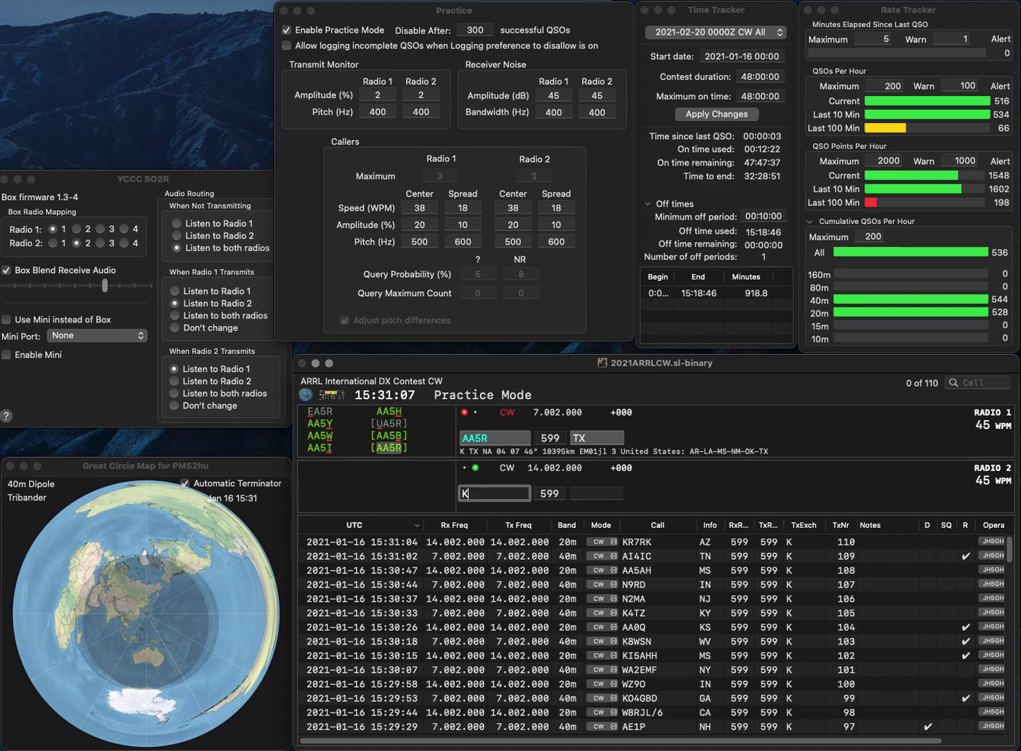
key("BackSpace")
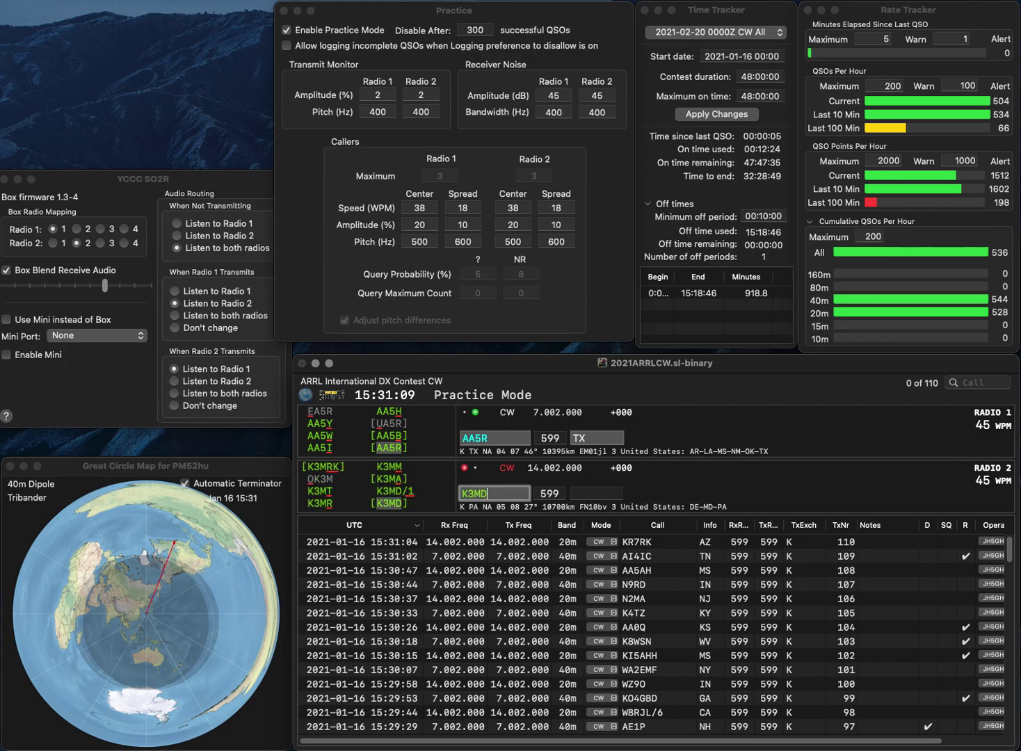
key("Return")
key("Return")
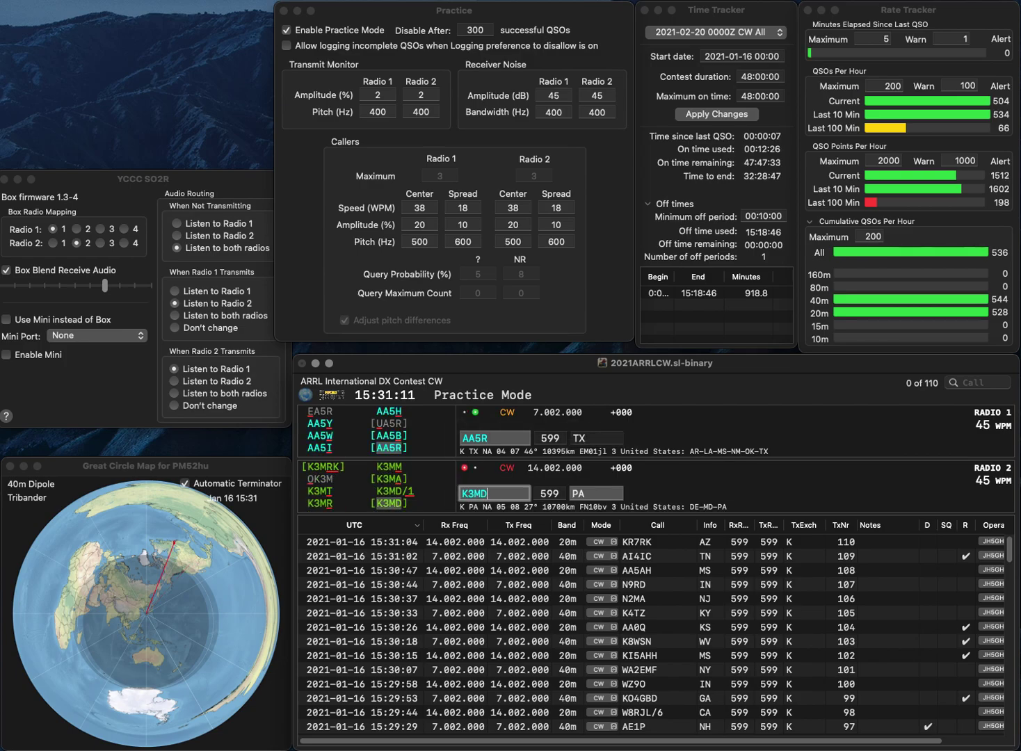
type("/1")
key("Return")
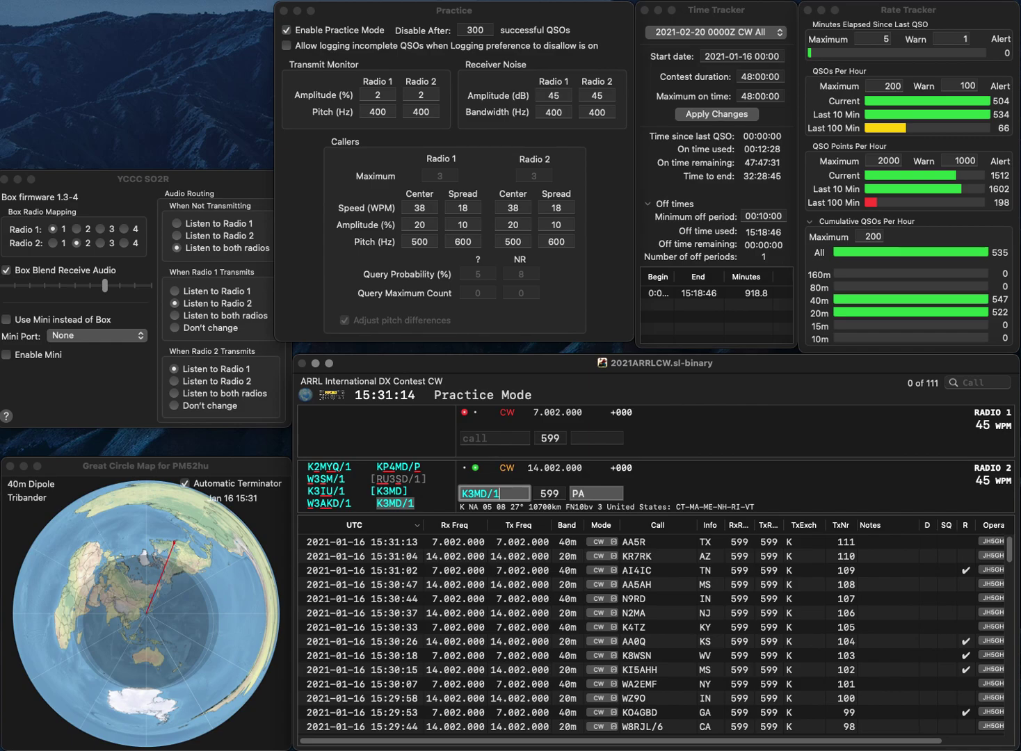
type("N")
key("BackSpace")
type("K9CQ")
key("Return")
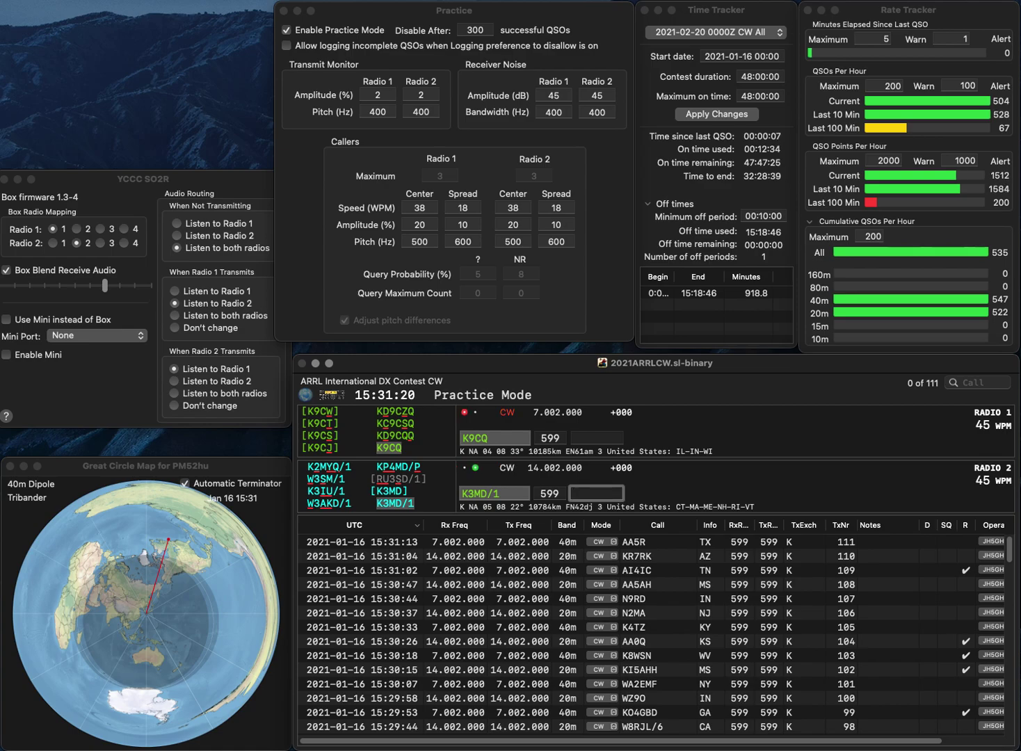
type("RI")
key("Return")
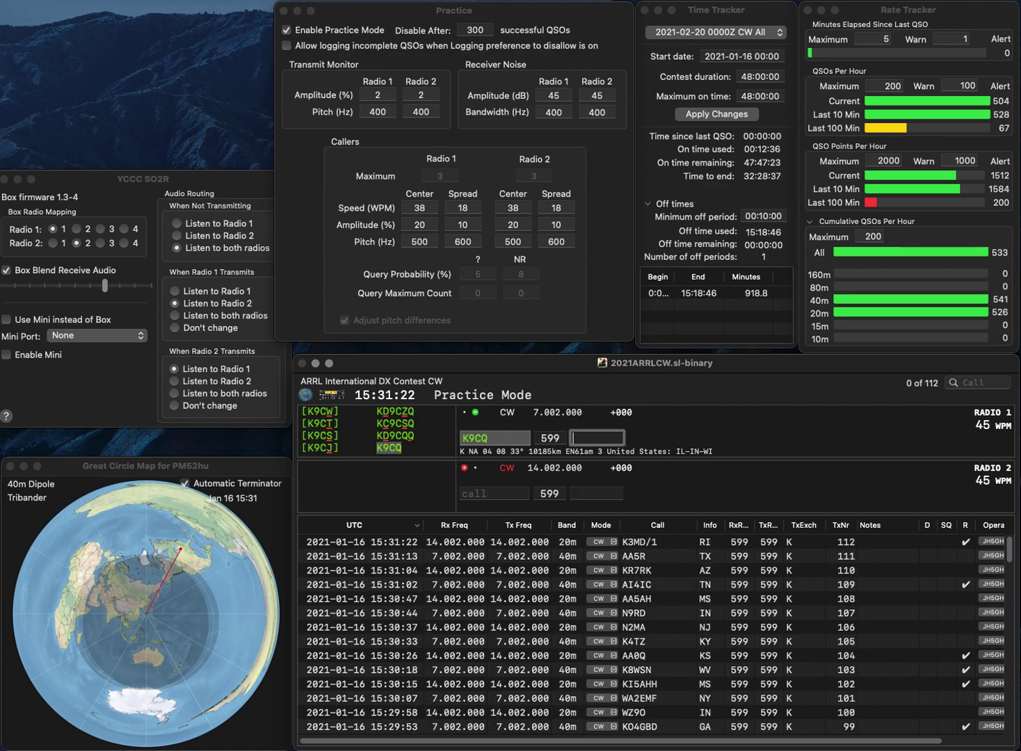
- Log K9CQ with exchange IN on Radio 1, and answer N4IS on Radio 2 with the exchange
type("IN")
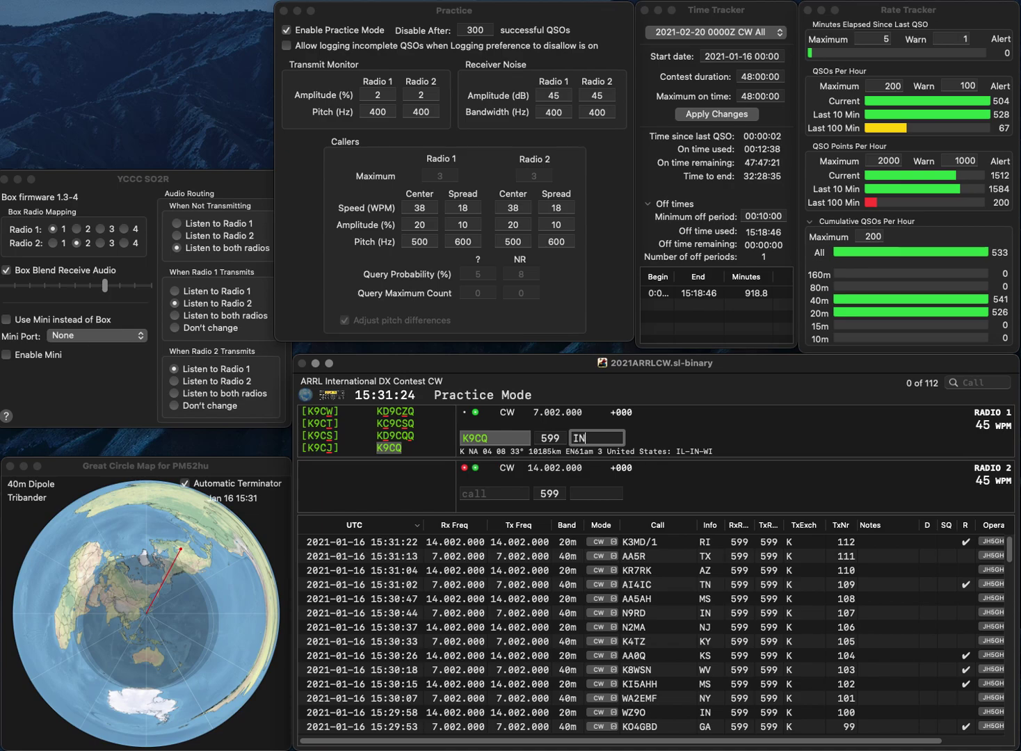
key("Return")
type("N4I")
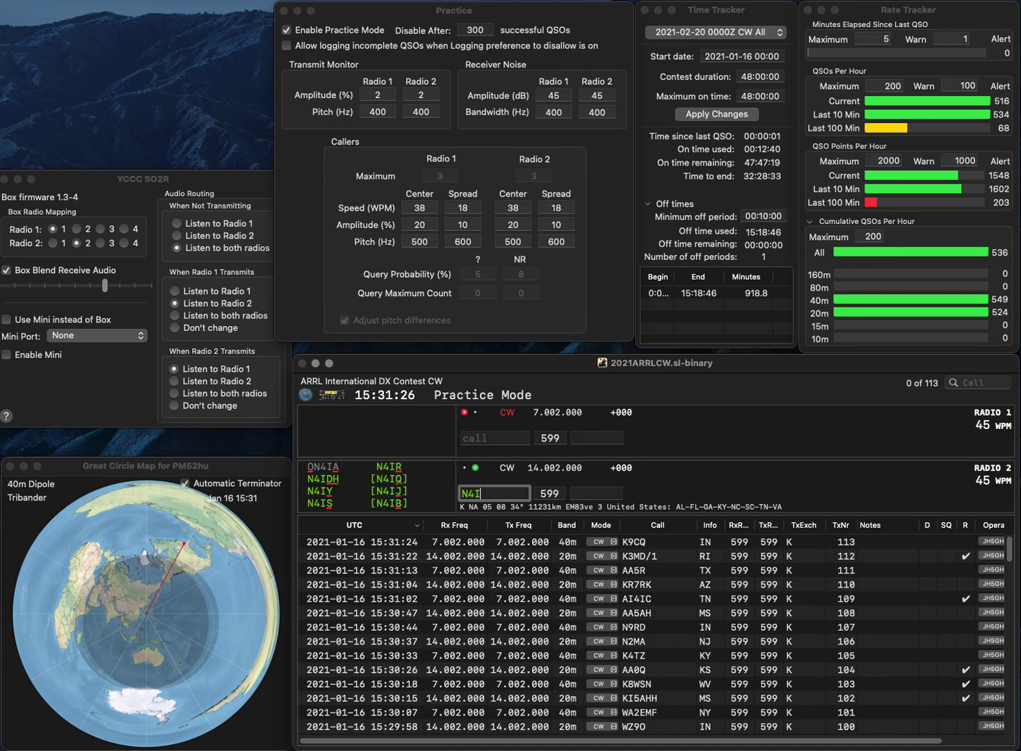
type("S")
key("Return")
type("3SU")
key("Home")
type("VE")
key("Return")
type("GA")
key("Return")
type("O")
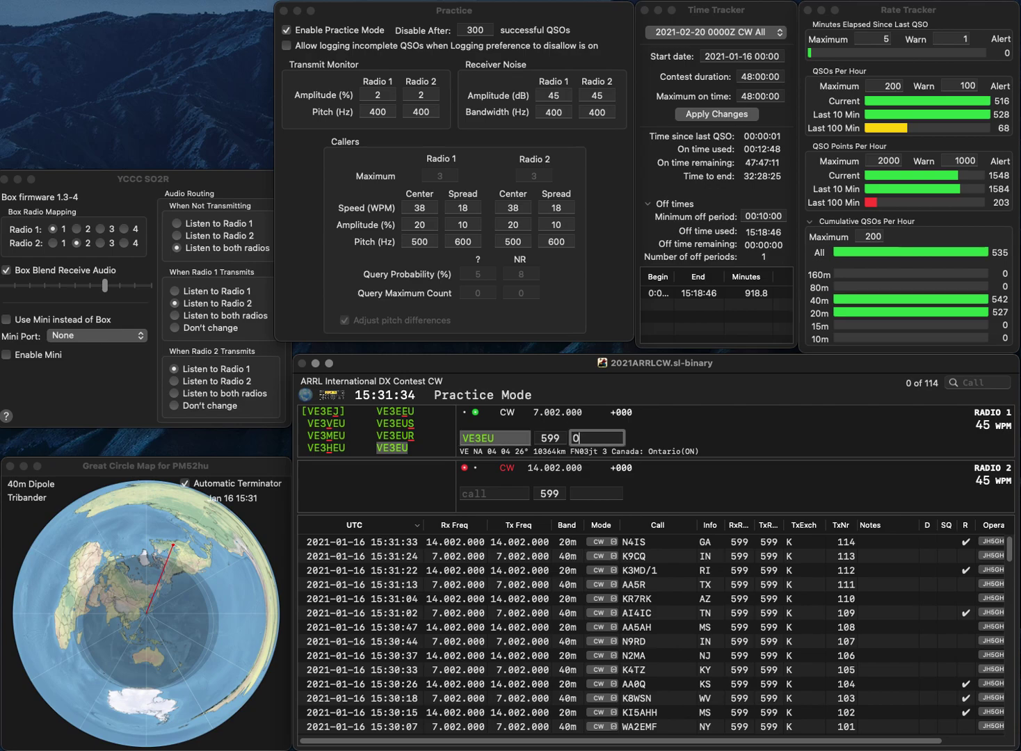
key("Return")
type("WA6EGG")
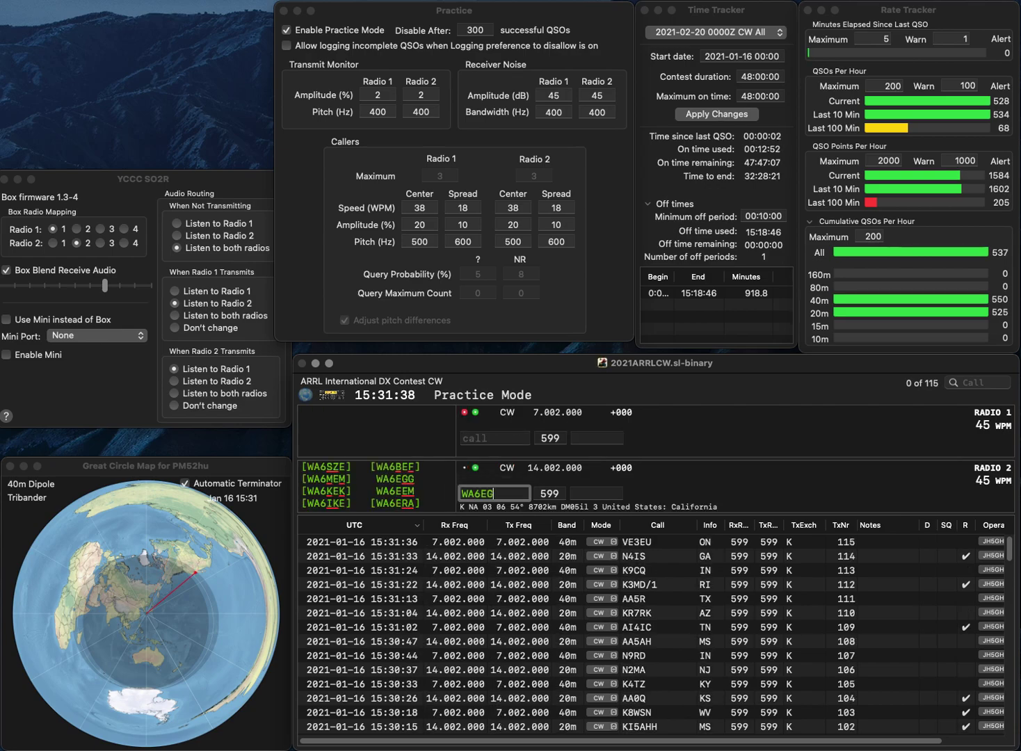
key("Return")
- Answer W9IE on Radio 1 with the exchange, and log WA6EGG with exchange CA on Radio 2
type("W9IE")
key("Return")
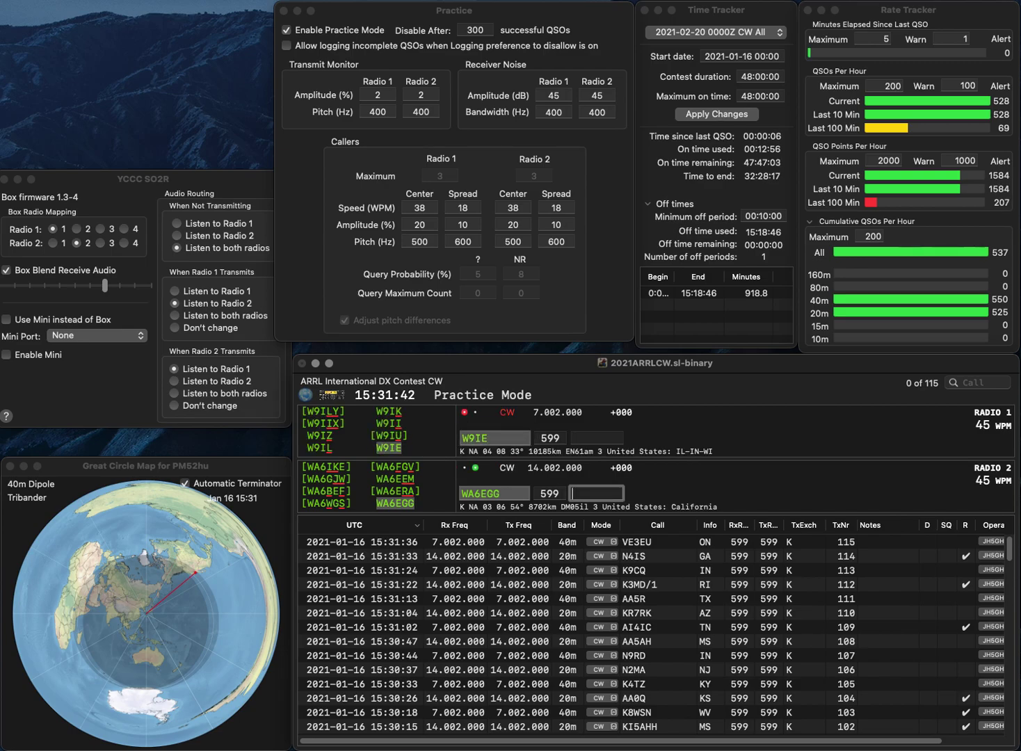
type("CA")
key("Return")
type("IL")
key("Return")
type("W9ILY")
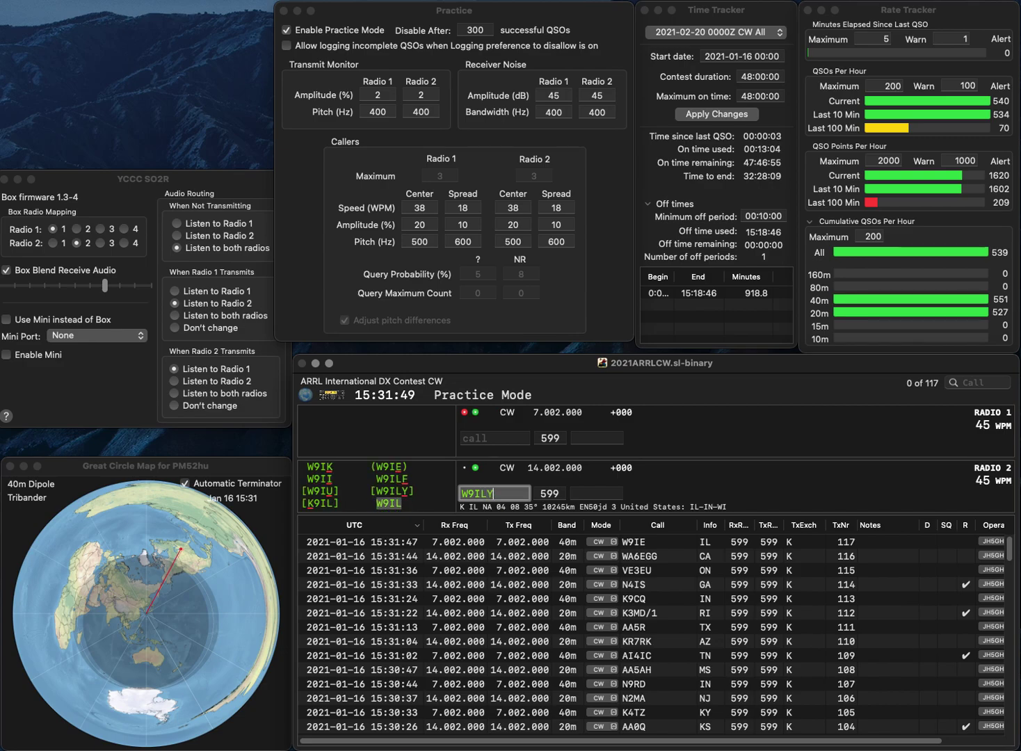
key("Return")
- Enter the partial call KFCW on Radio 1 and send it
type("FCW")
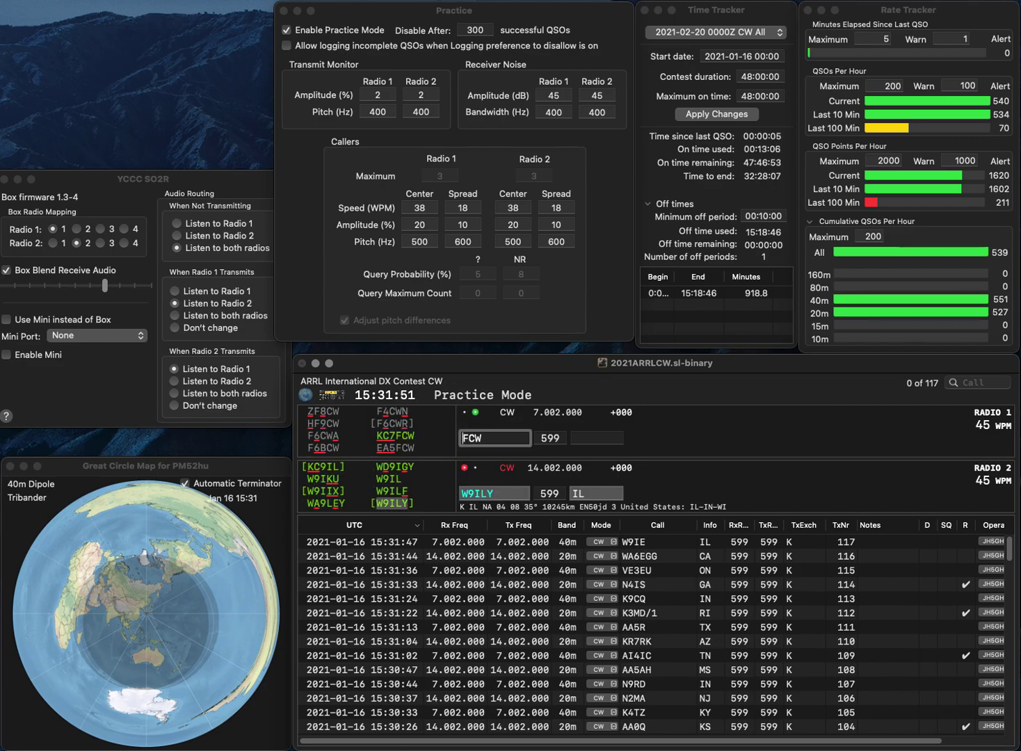
key("Home")
type("K")
key("Return")
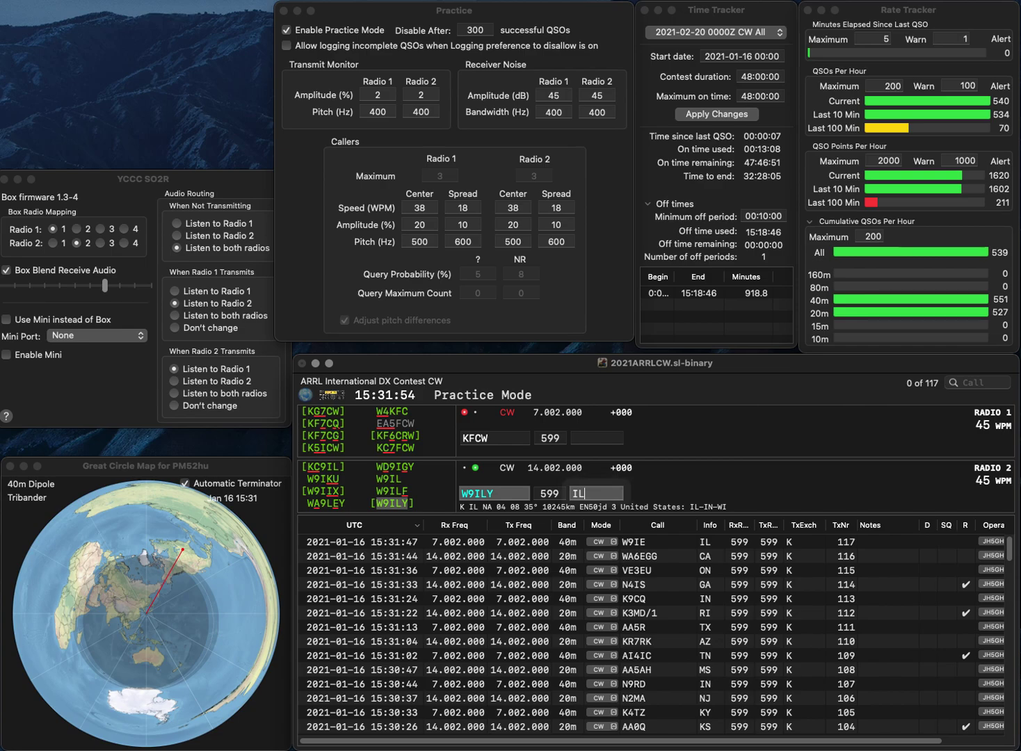
- Log W9ILY with exchange IL on Radio 2, then correct the Radio 1 call to K2UCW and answer it
key("Return")
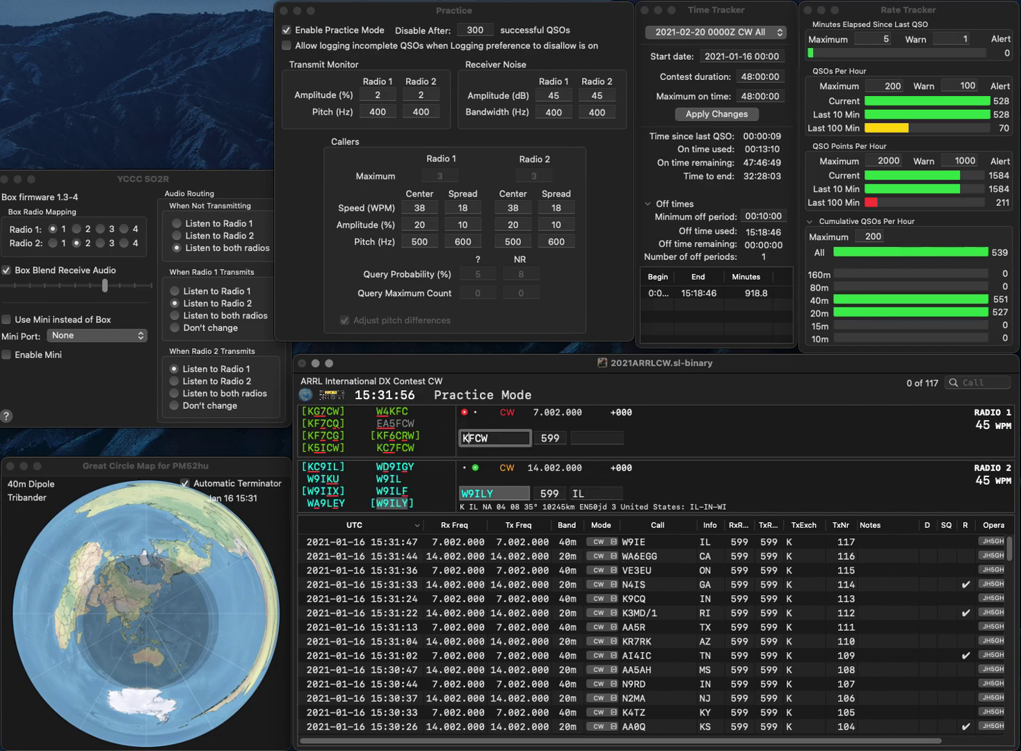
type("2")
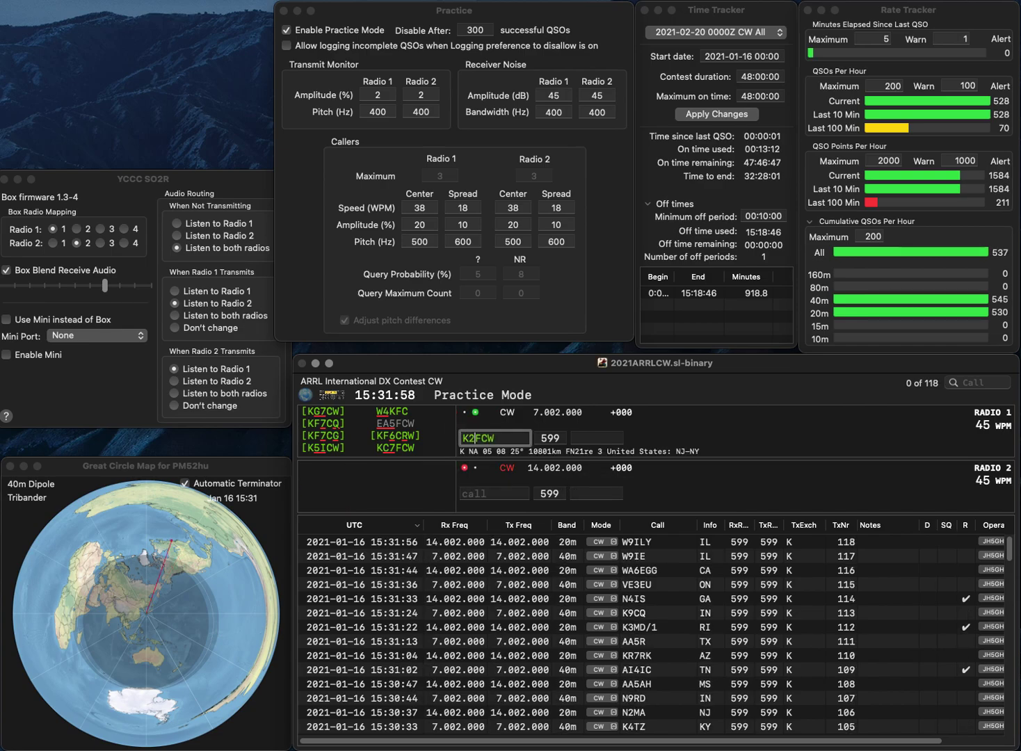
key("Delete")
type("U")
key("Return")
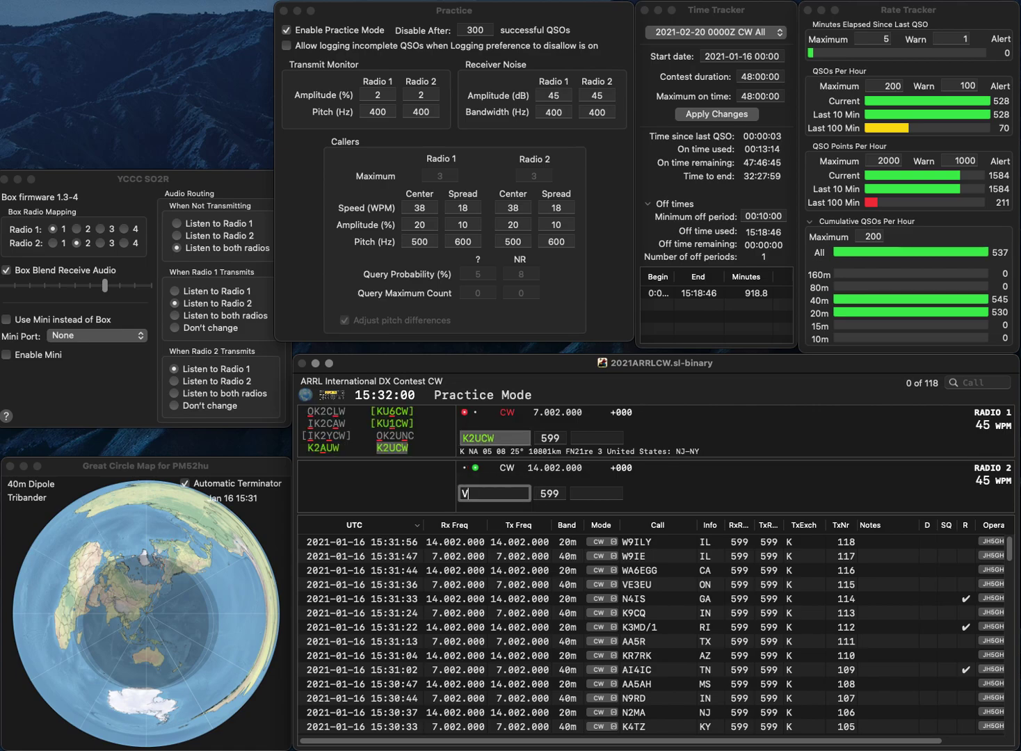
type("VE6CK")
key("BackSpace")
type("KD")
key("Return")
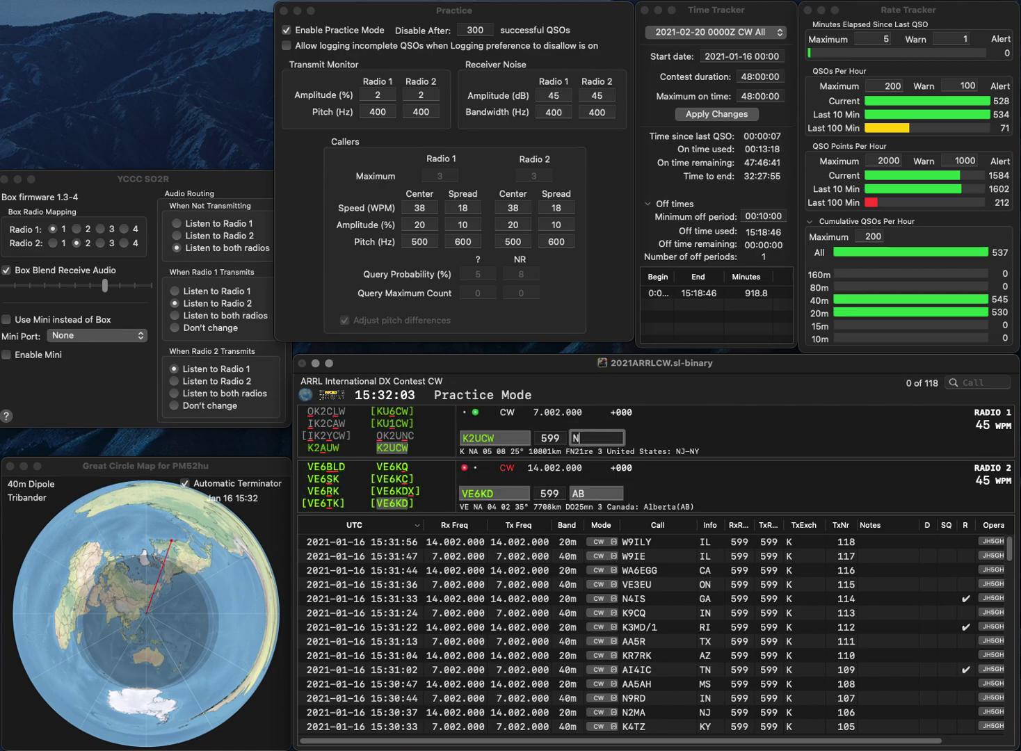
type("J")
key("Return")
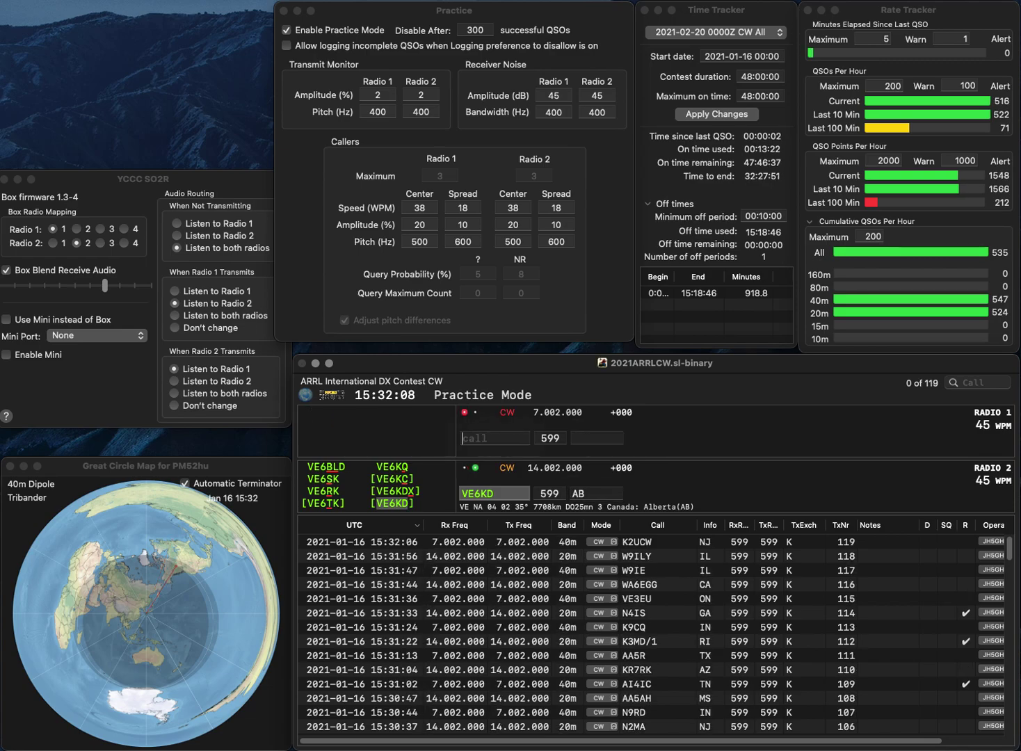
key("Return")
type("N")
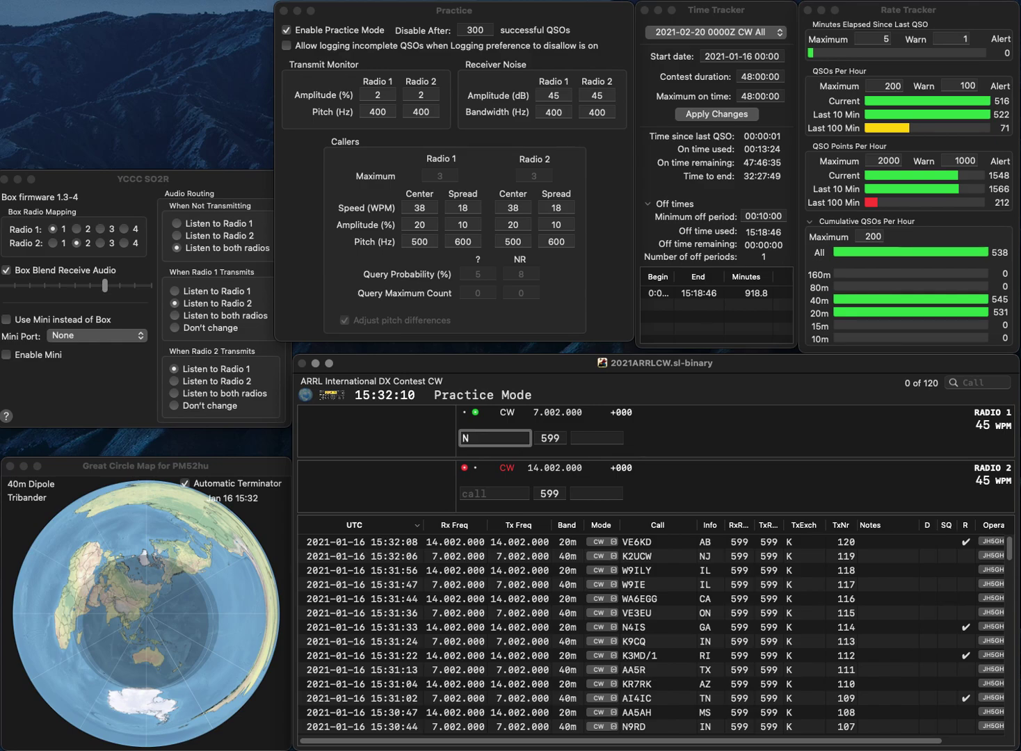
type("9NB")
key("Return")
type("UFB")
key("Left")
key("Left")
key("BackSpace")
type("N6")
key("Return")
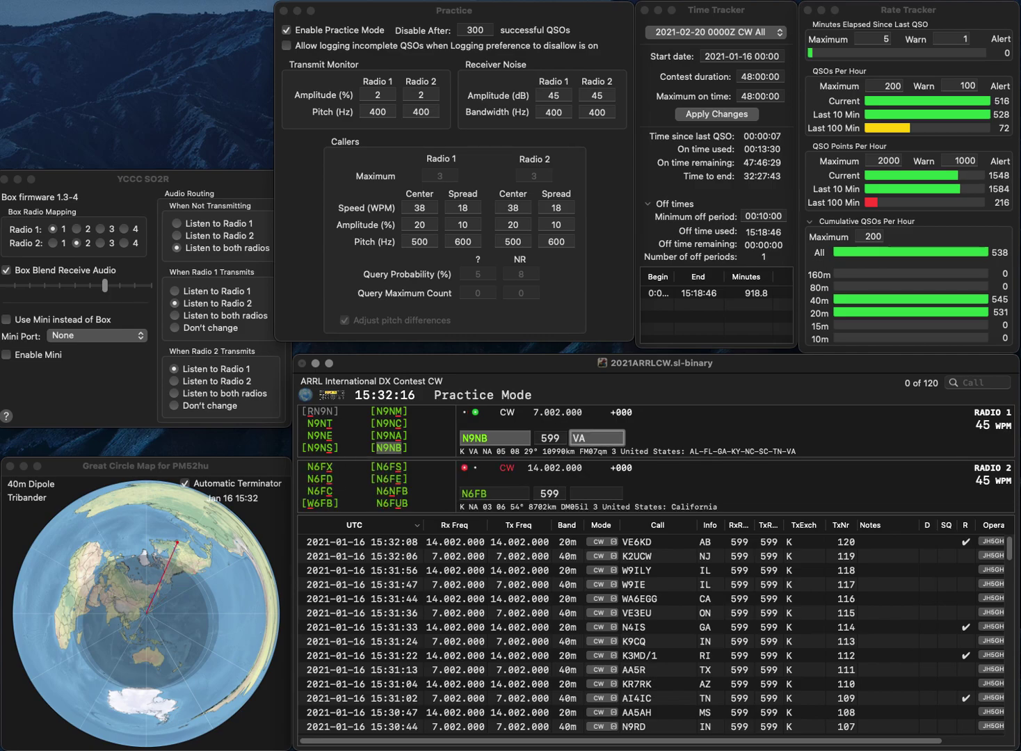
key("Return")
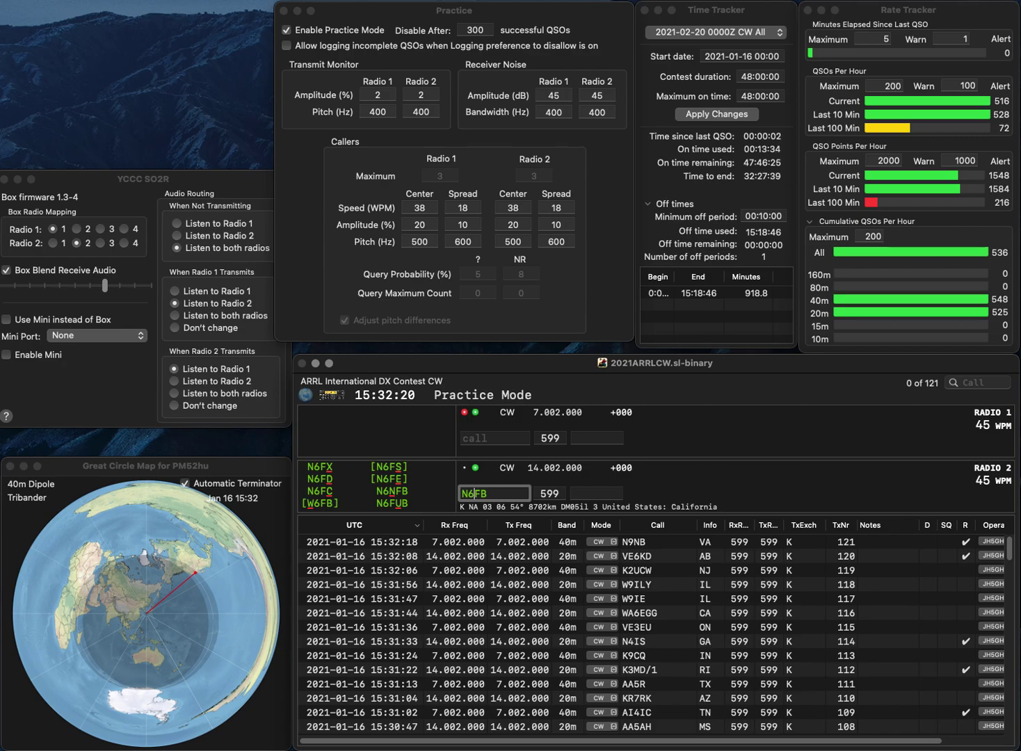
type("F")
key("BackSpace")
key("BackSpace")
type("D")
key("Return")
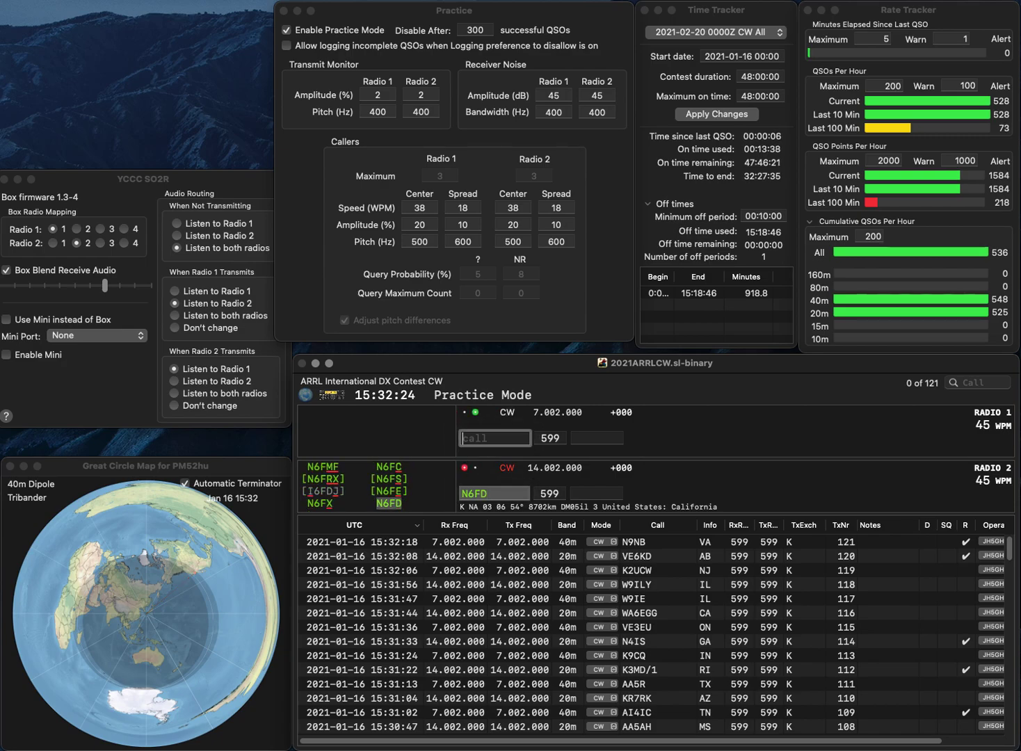
type("W9RM")
key("Return")
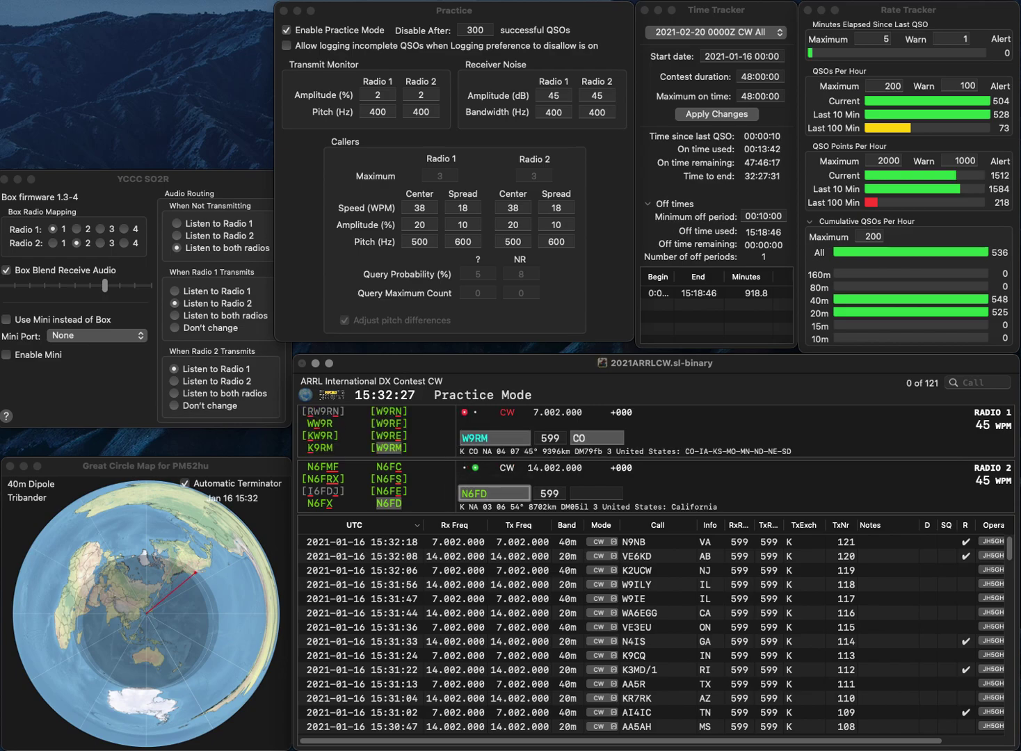
- Correct the Radio 2 call to N6FC and resend it, and log W9RM with exchange CO on Radio 1
key("BackSpace")
type("C")
key("Return")
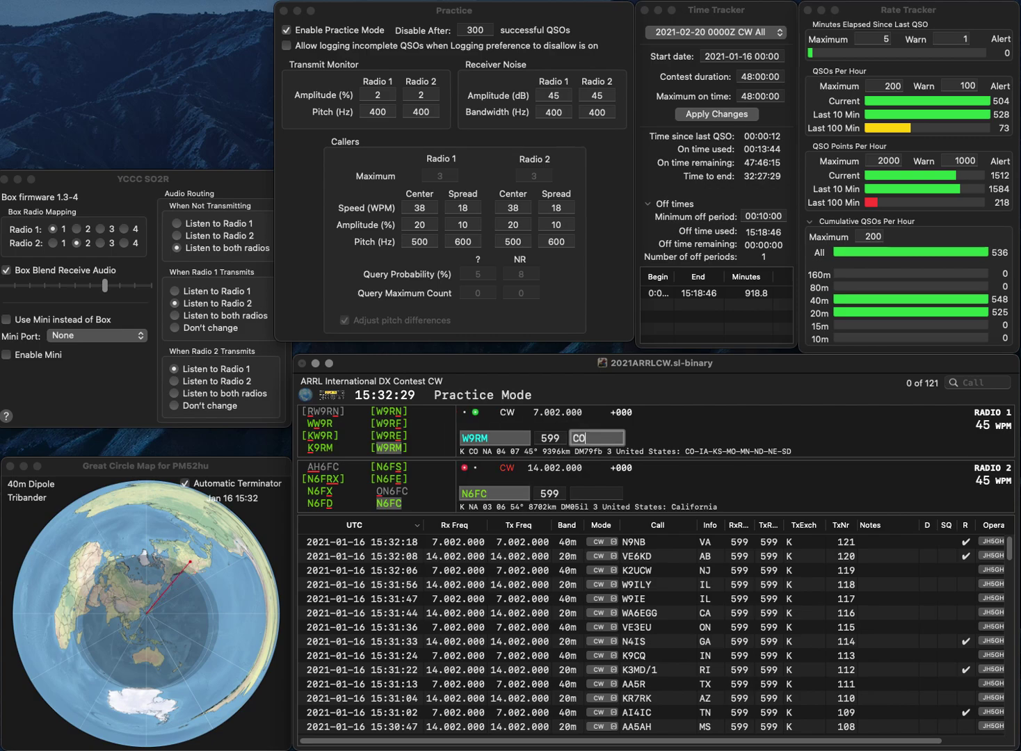
key("Return")
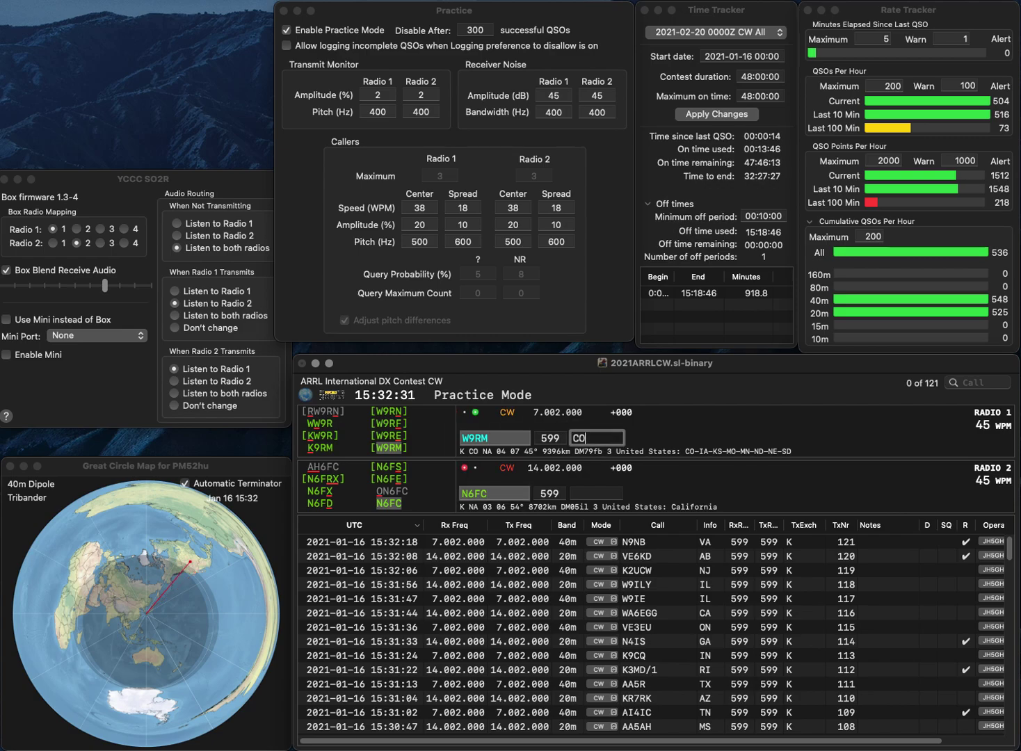
type("CA")
key("Return")
type("K9JDV")
key("Return")
type("VE3BU")
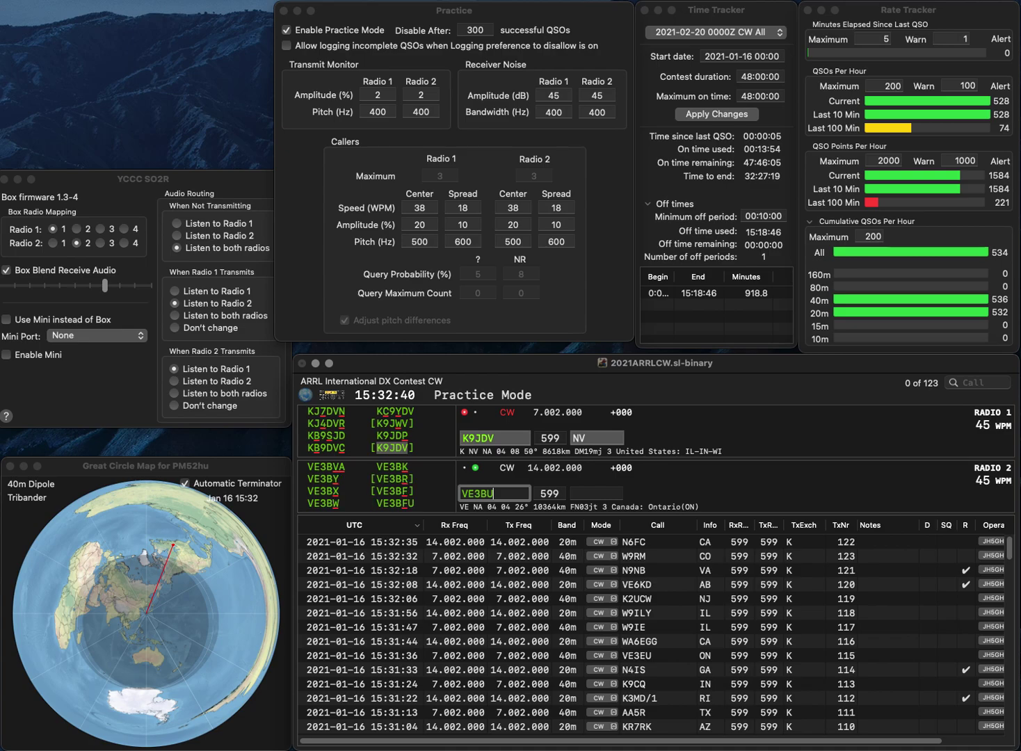
type("D")
key("Return")
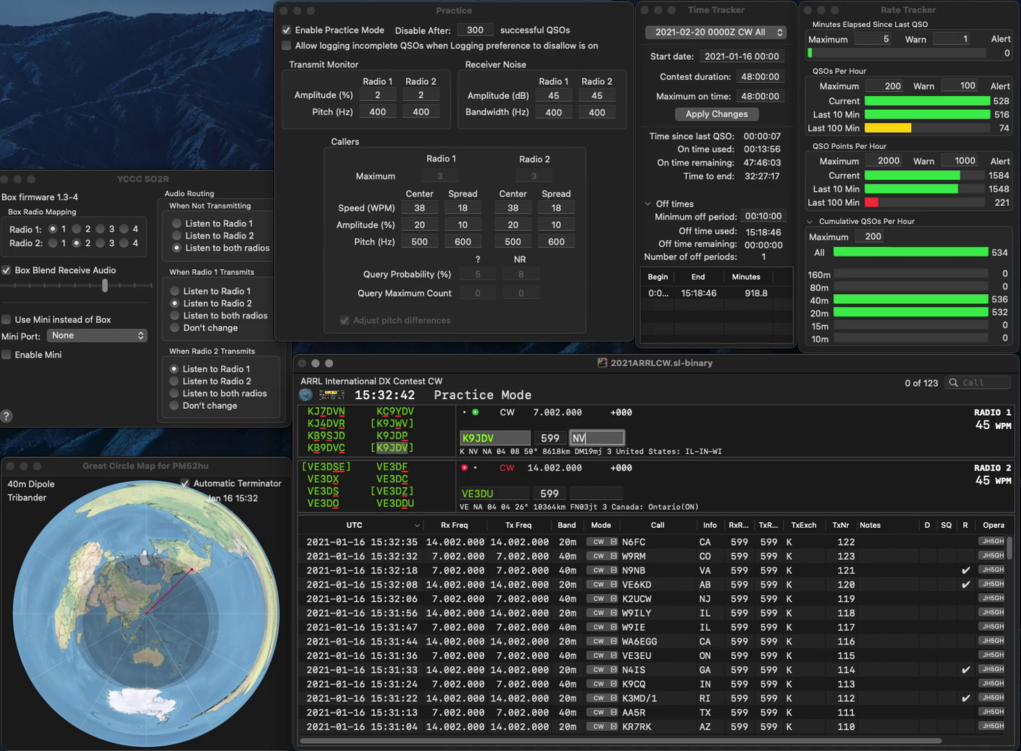
key("Return")
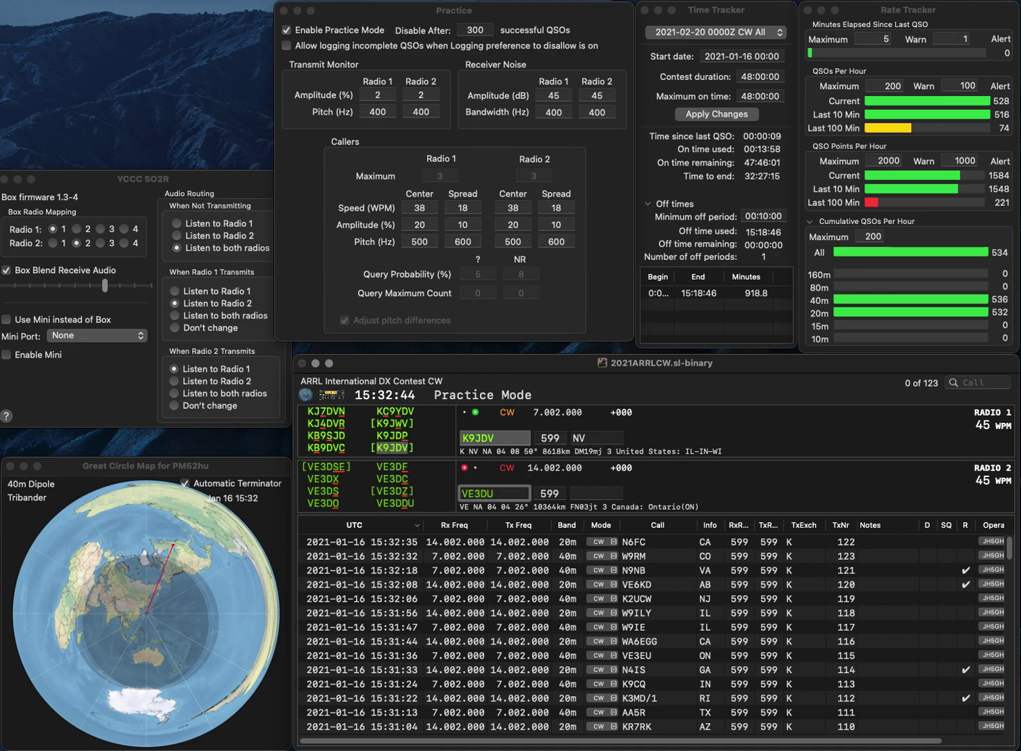
key("BackSpace")
key("BackSpace")
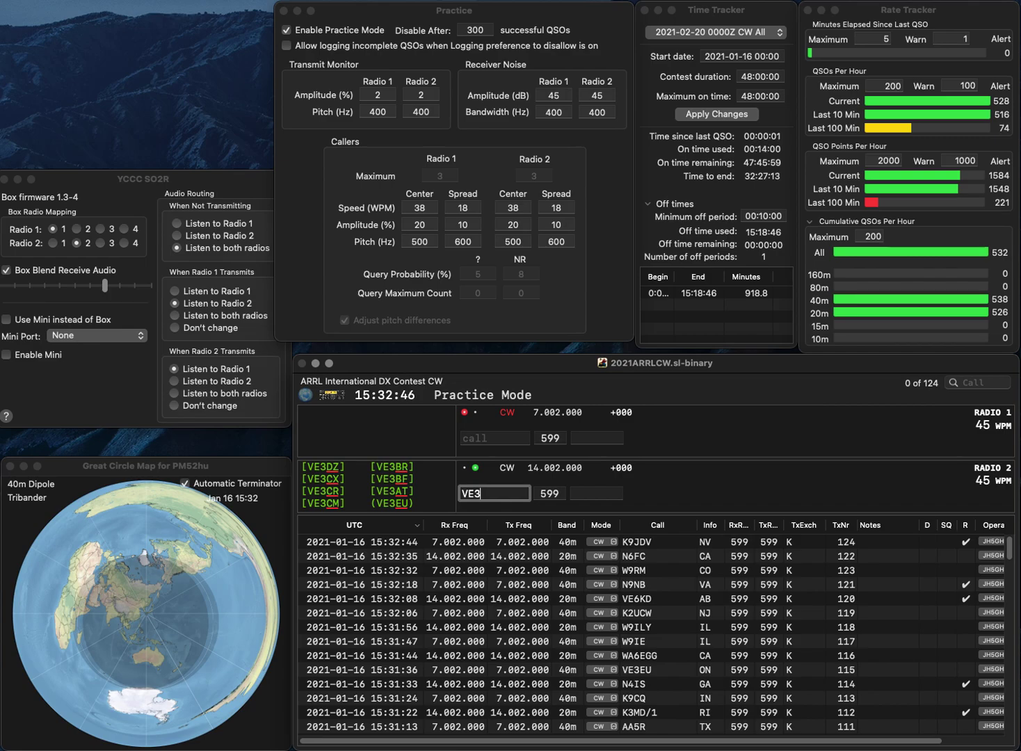
type("FU")
key("Return")
type("K0TWB")
key("Return")
type("ON")
key("Return")
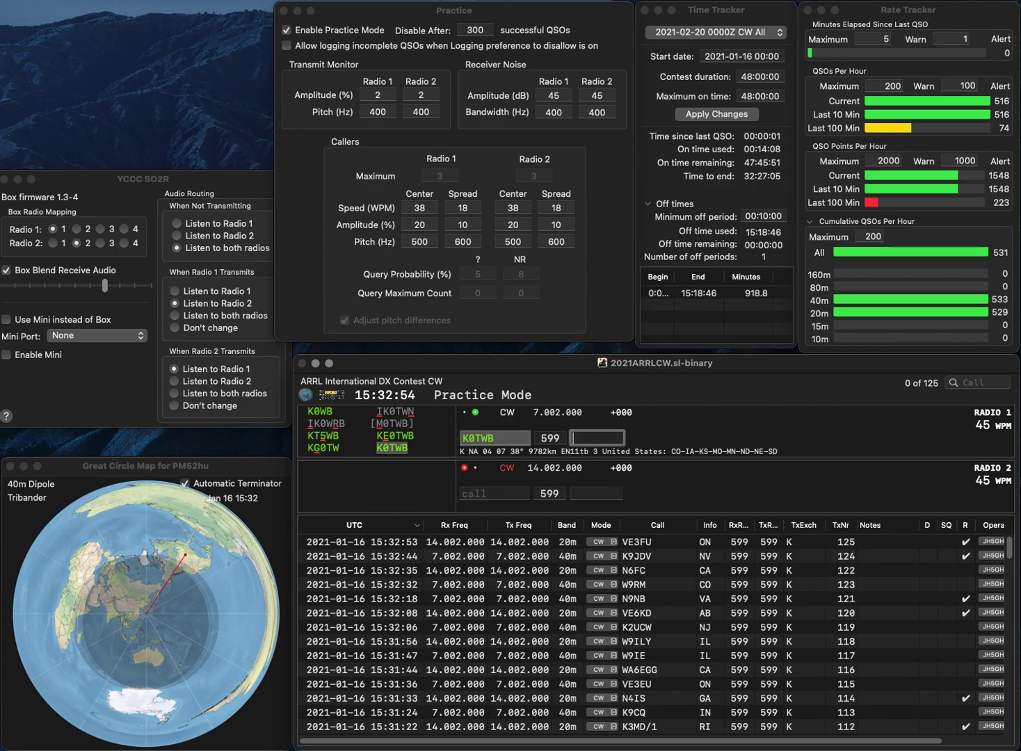
type("W")
key("BackSpace")
type("IA")
key("Return")
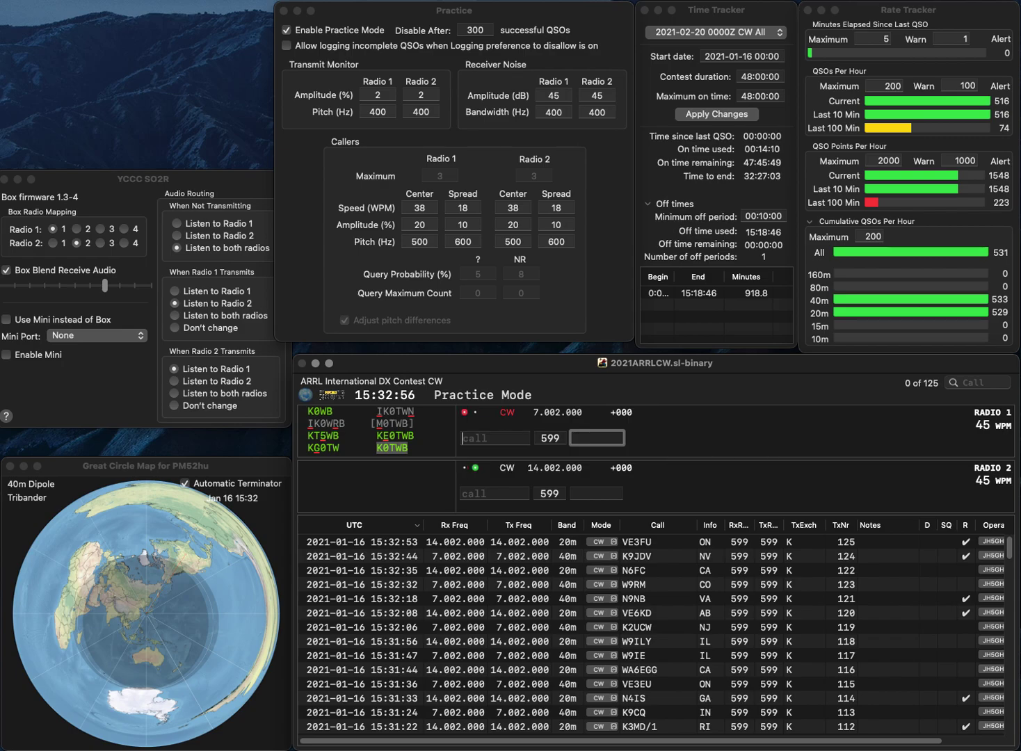
type("VE2BU")
key("Return")
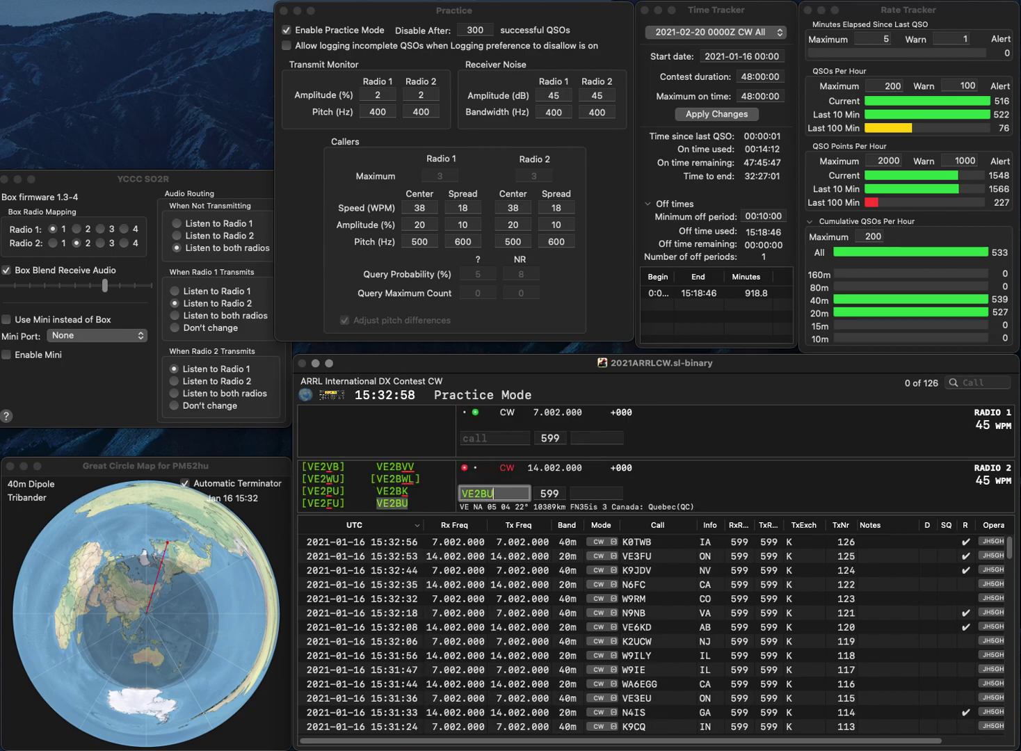
type("KN4")
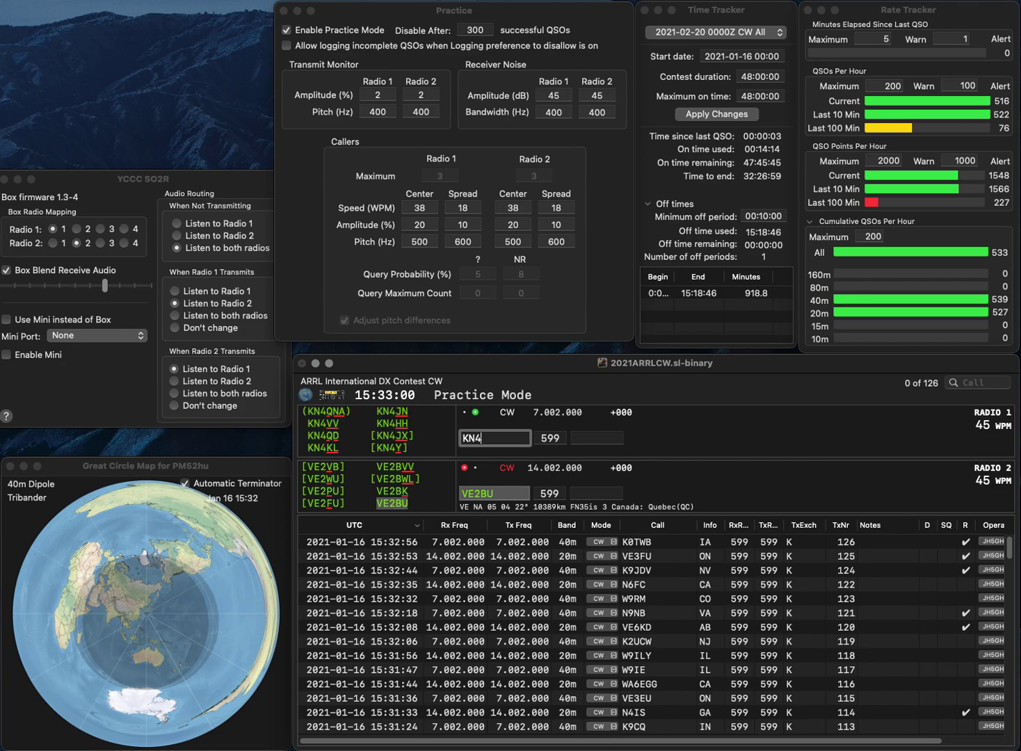
type("MVZ")
key("Return")
type("0Z ")
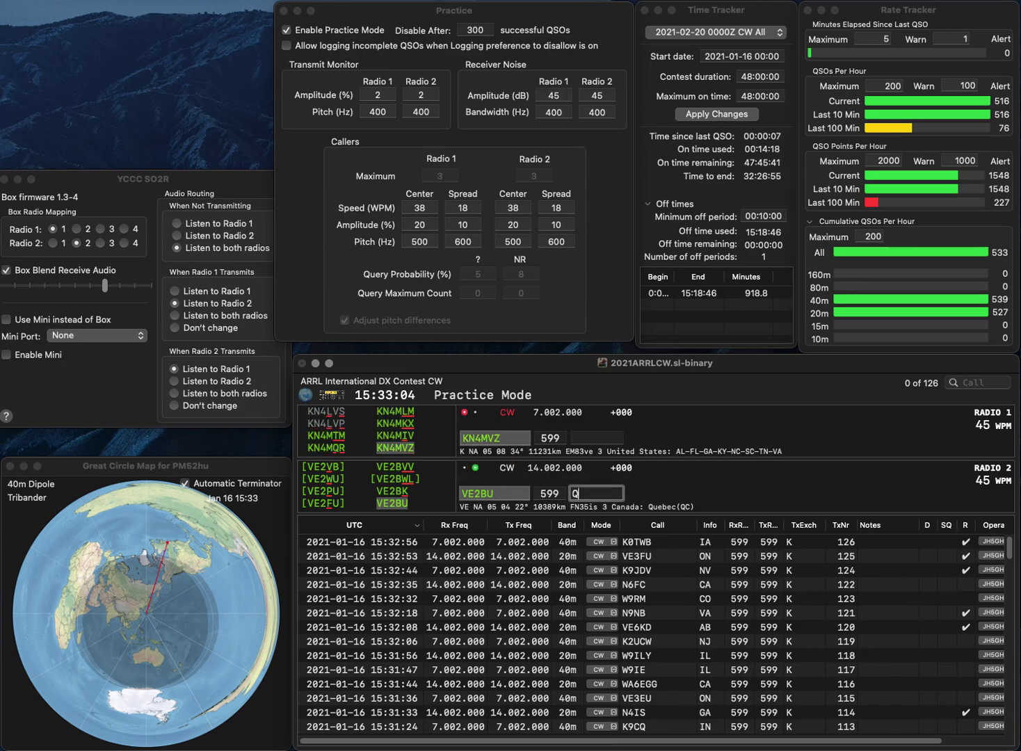
type("C")
key("Return")
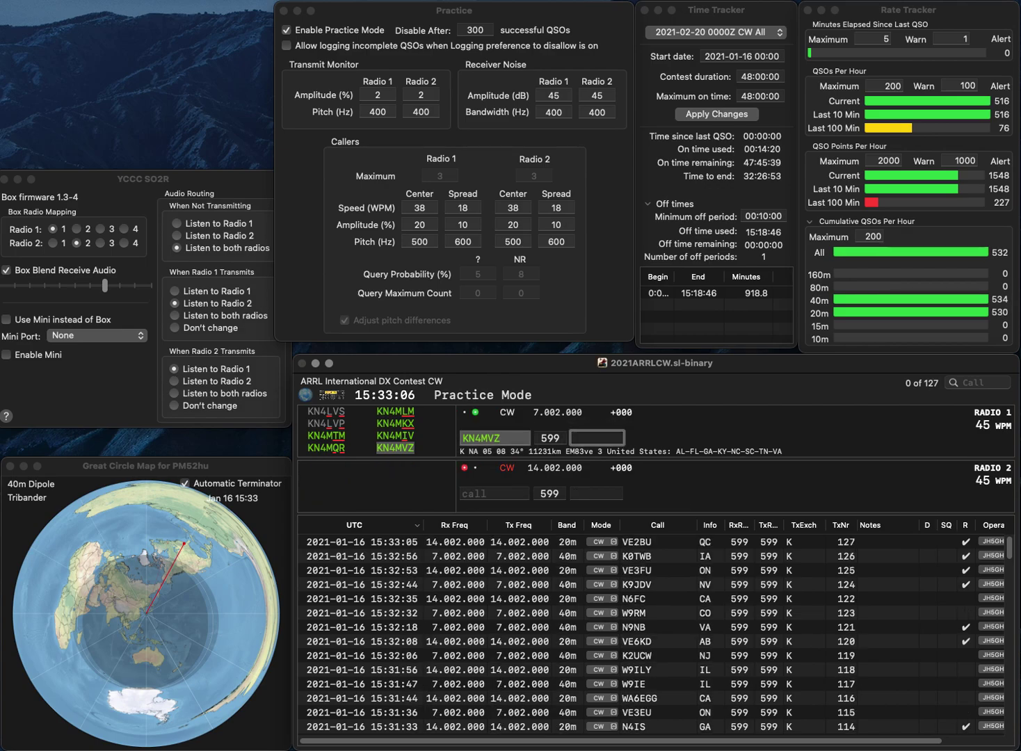
type("KY")
key("Return")
type("AB9OV")
key("Return")
type("K0TWB")
key("BackSpace")
type("6CEL")
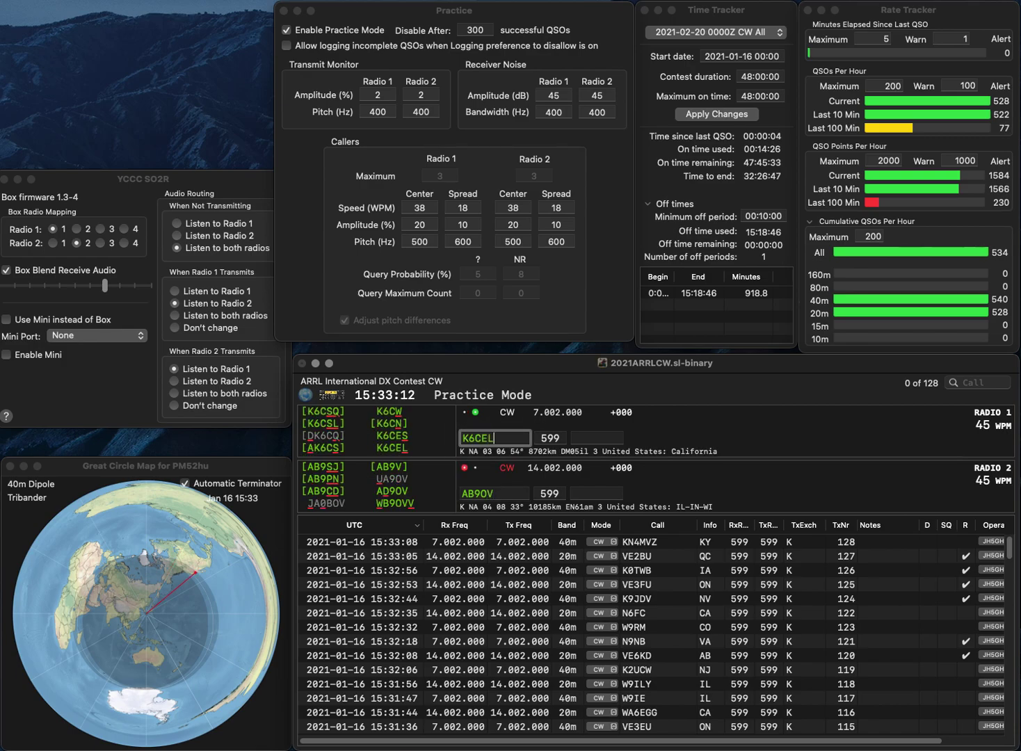
key("Return")
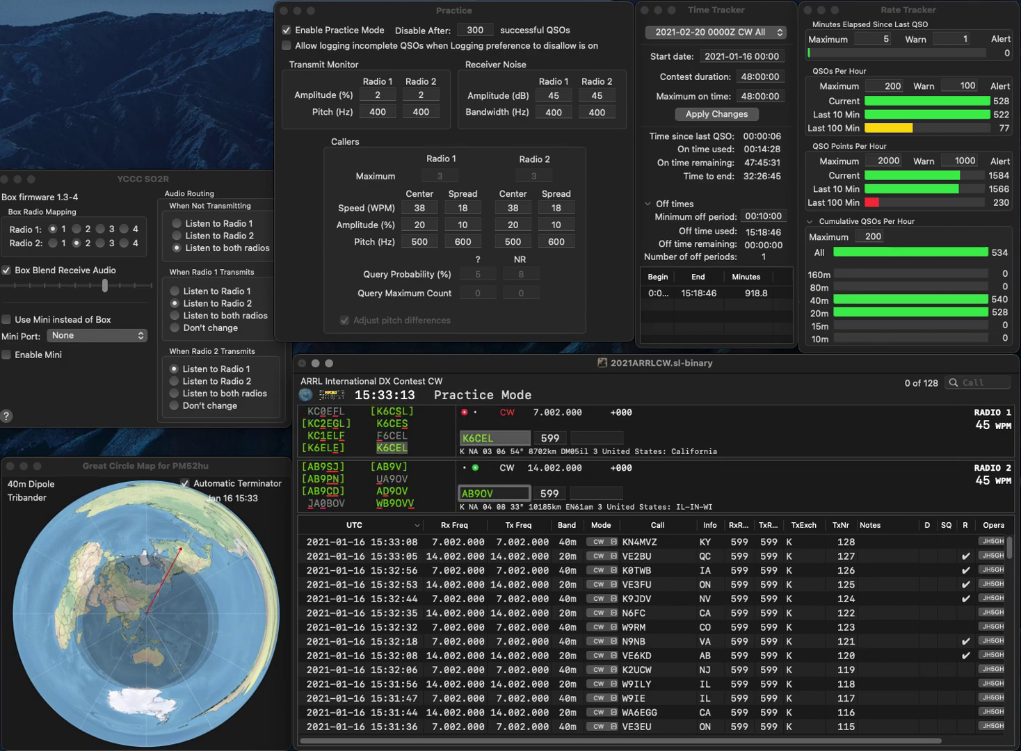
key("Left")
key("BackSpace")
type("D")
key("Return")
type("CA")
key("Return")
key("Return")
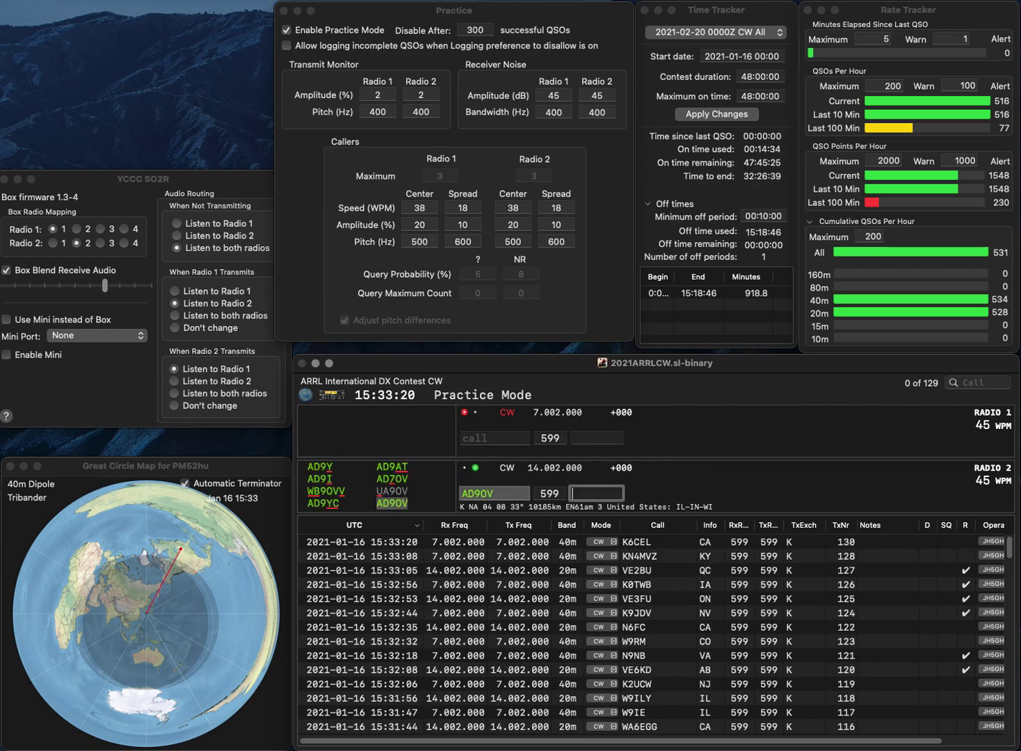
- Log AD9OV with exchange IN on Radio 2, and answer AD5YJ on Radio 1 with the exchange
type("IN")
key("Return")
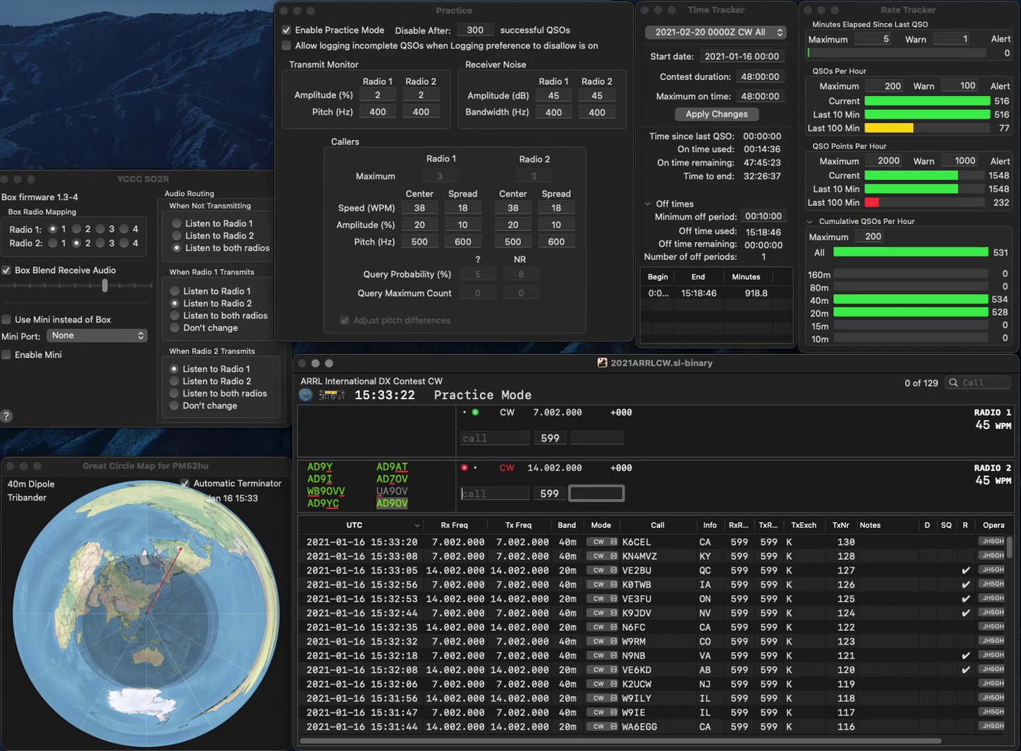
type("WD")
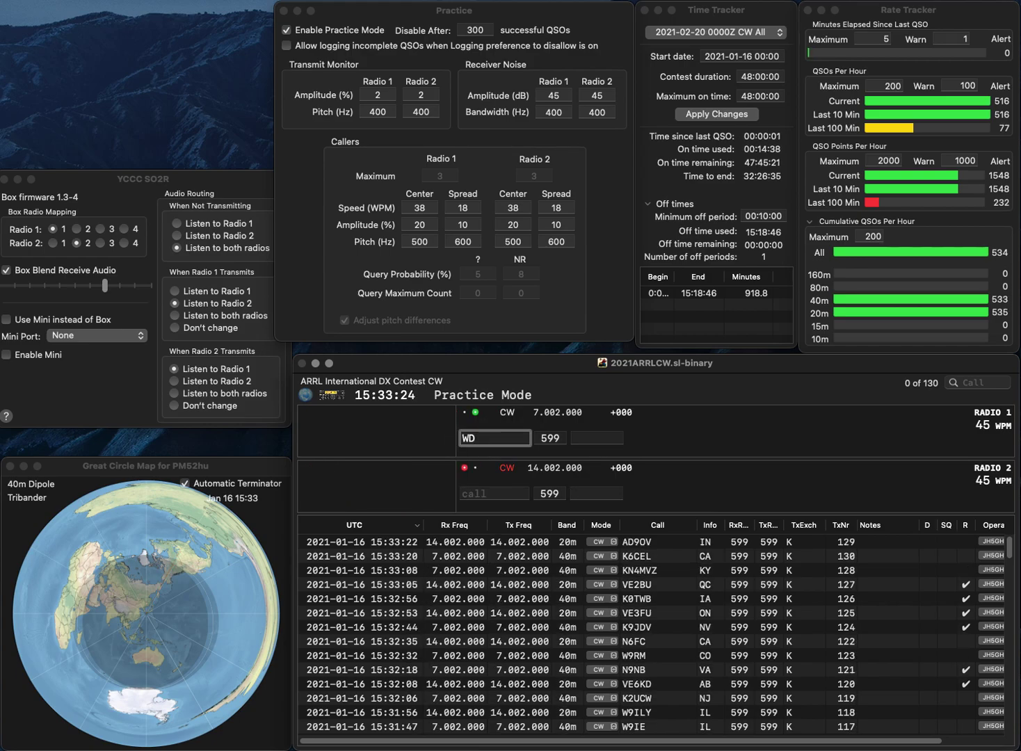
type("YJ")
key("Left")
key("Left")
key("Left")
key("BackSpace")
type("A")
key("Right")
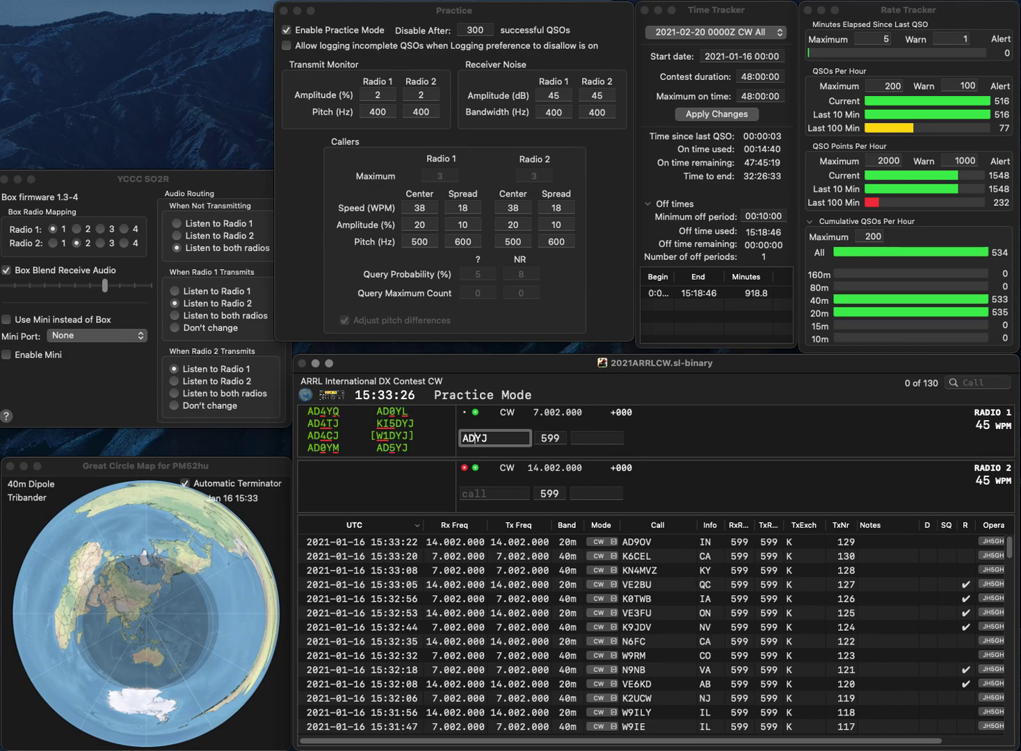
type("5")
key("Return")
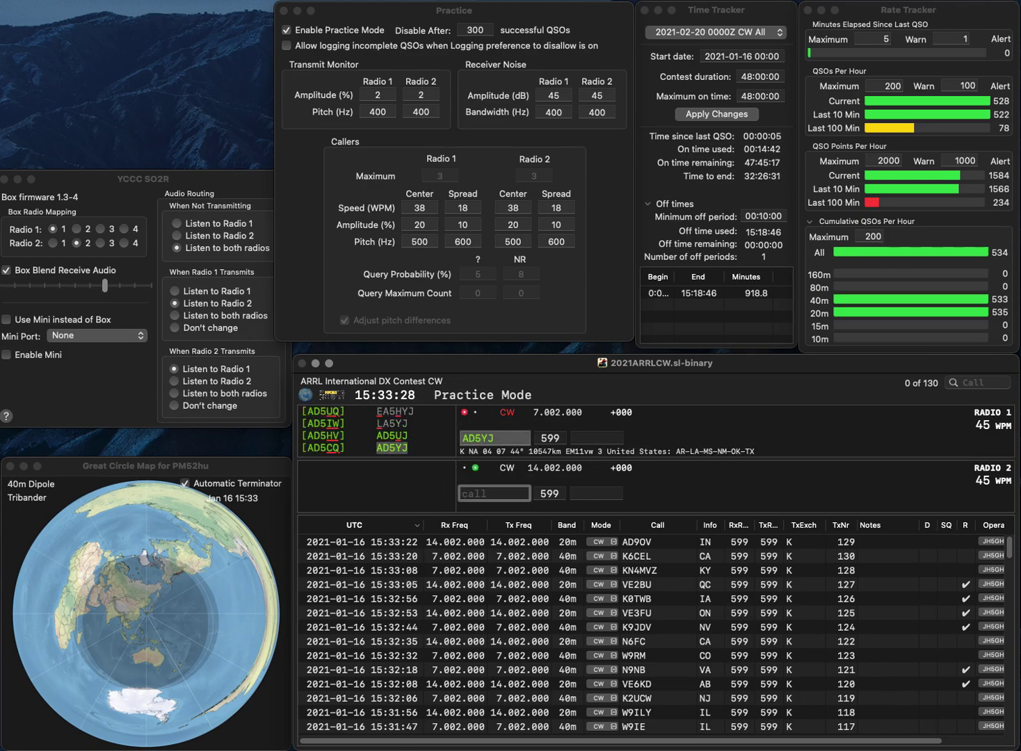
type("AF5FX")
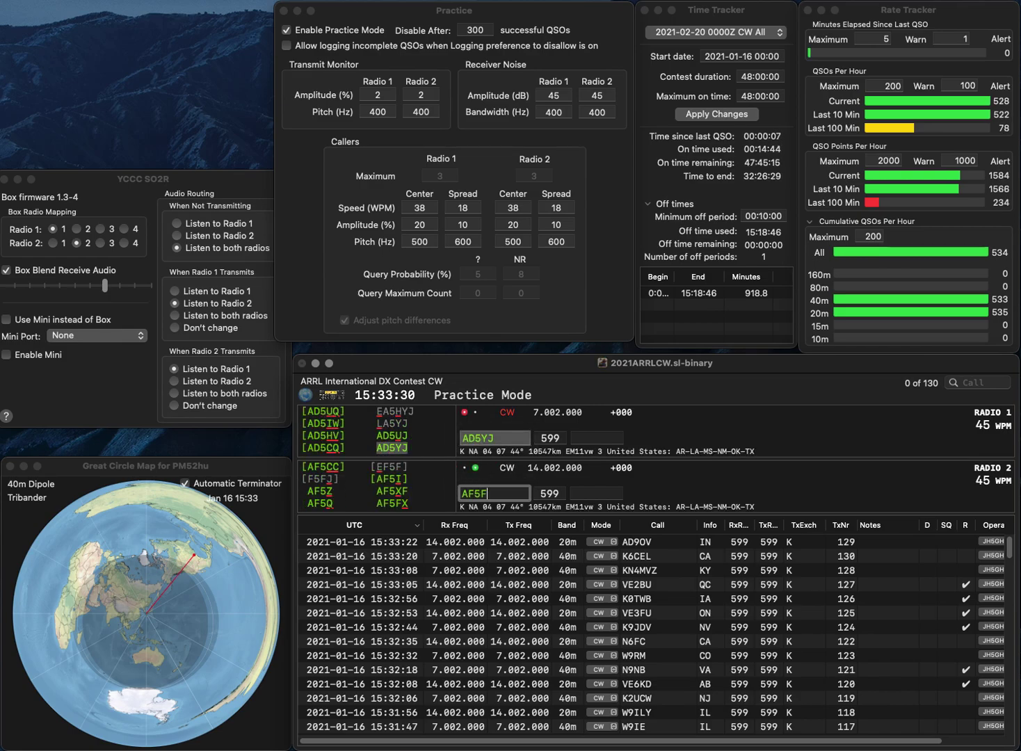
key("Return")
key("space")
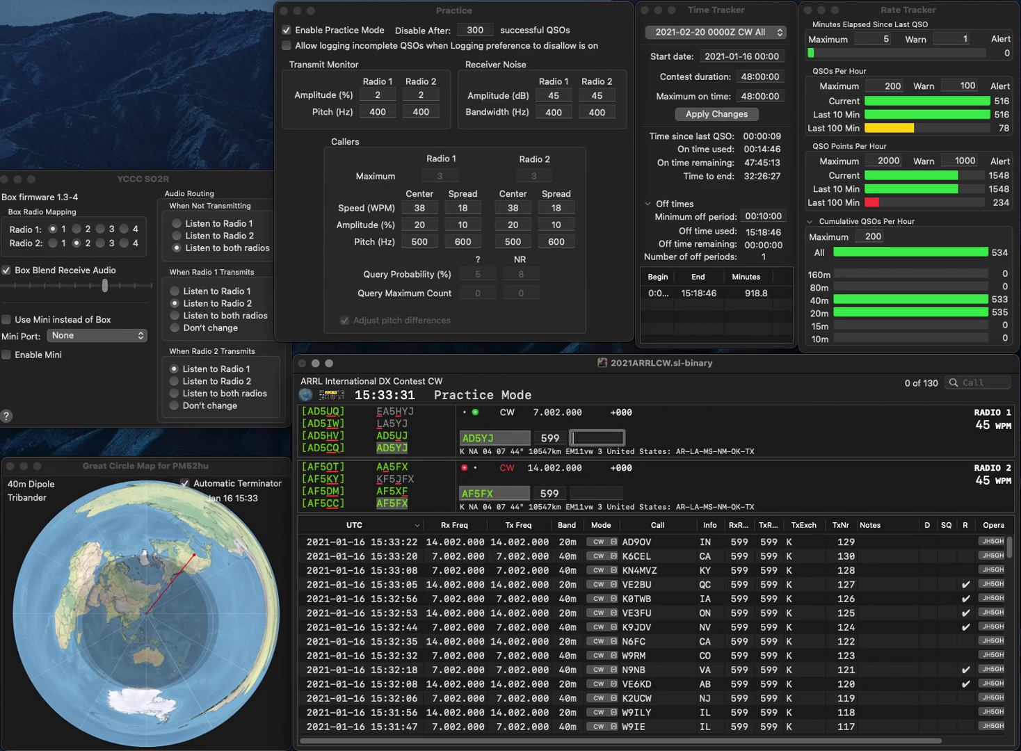
type("TX")
key("Return")
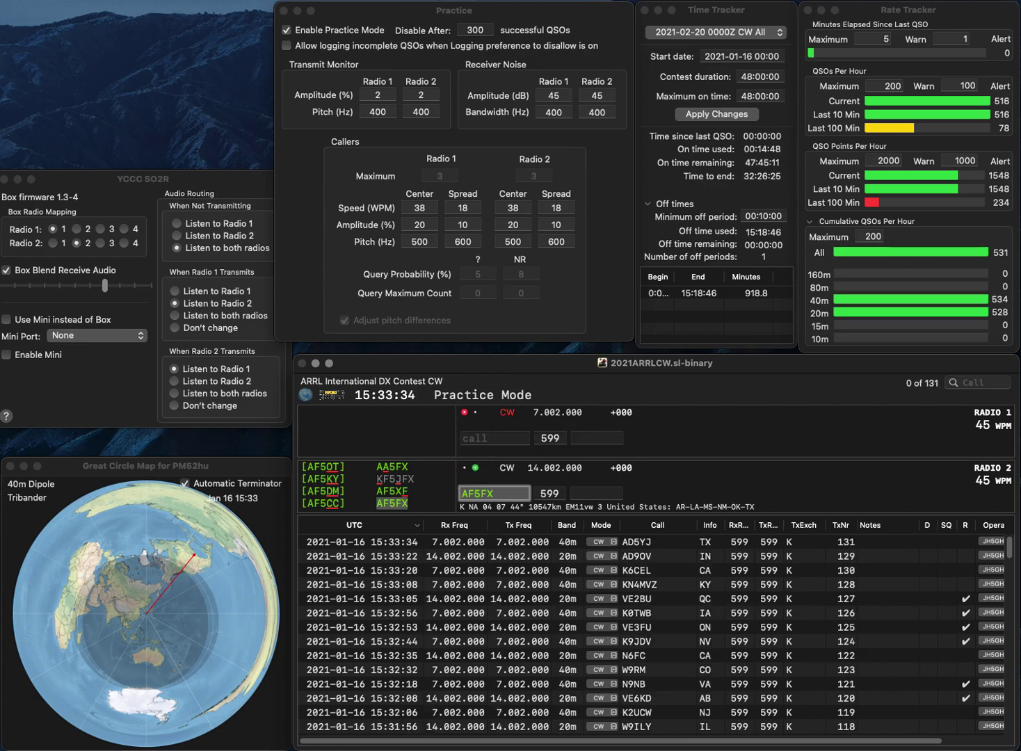
- Log AF5FX with exchange TX on Radio 2
key("space")
type("TX")
key("Return")
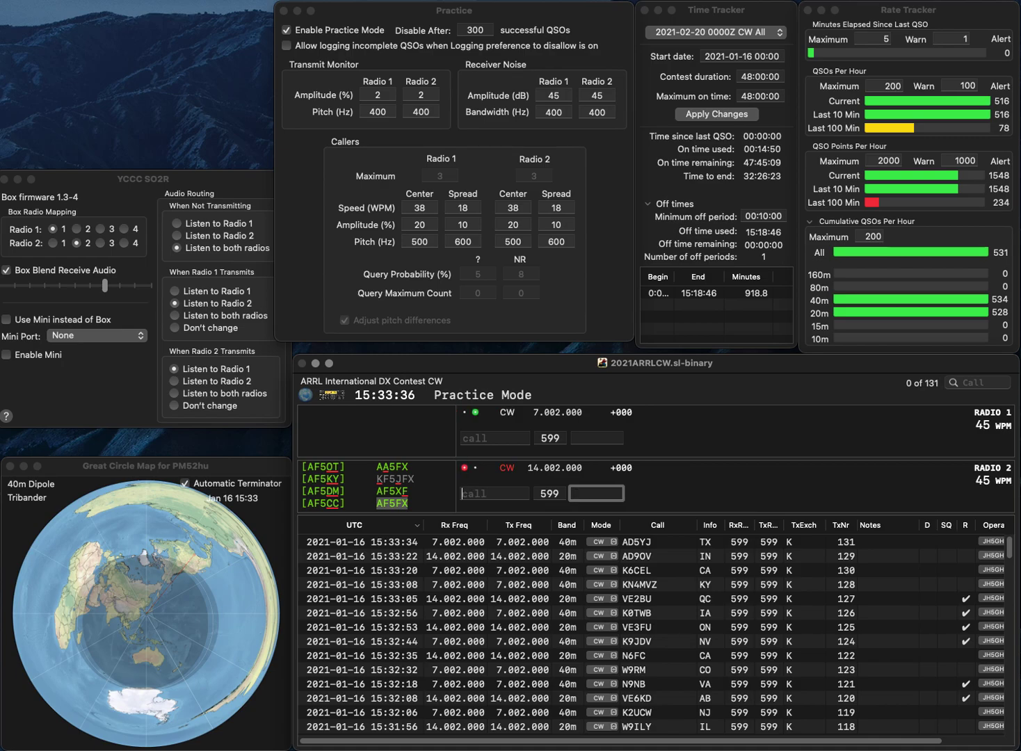
type("K8YFM")
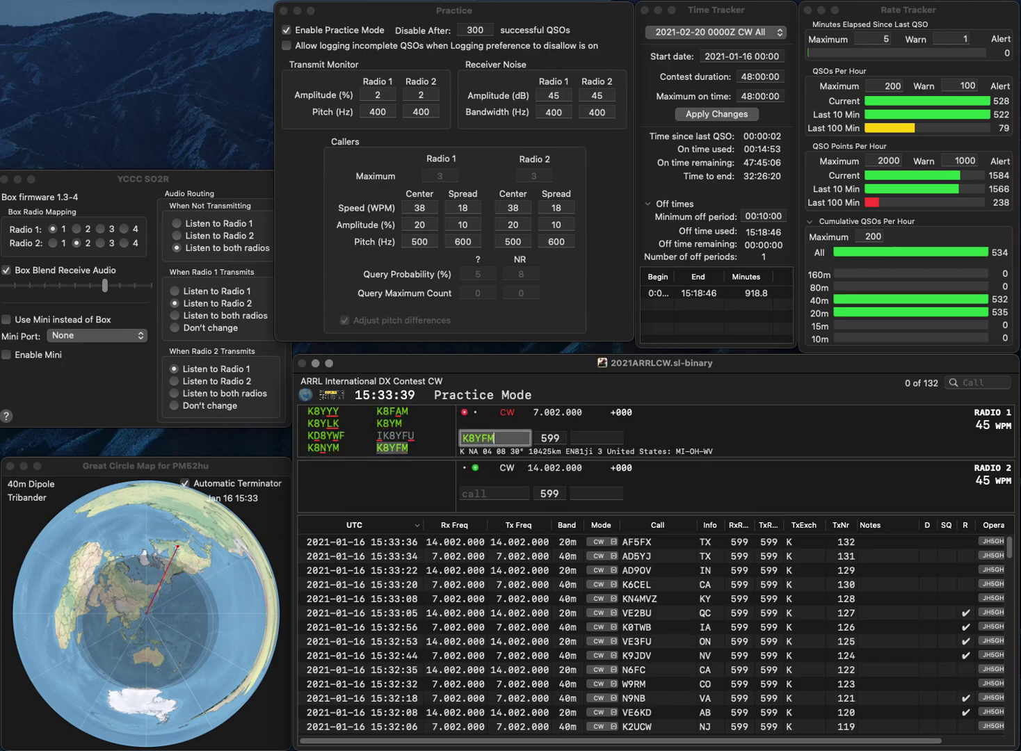
key("Return")
type("K3")
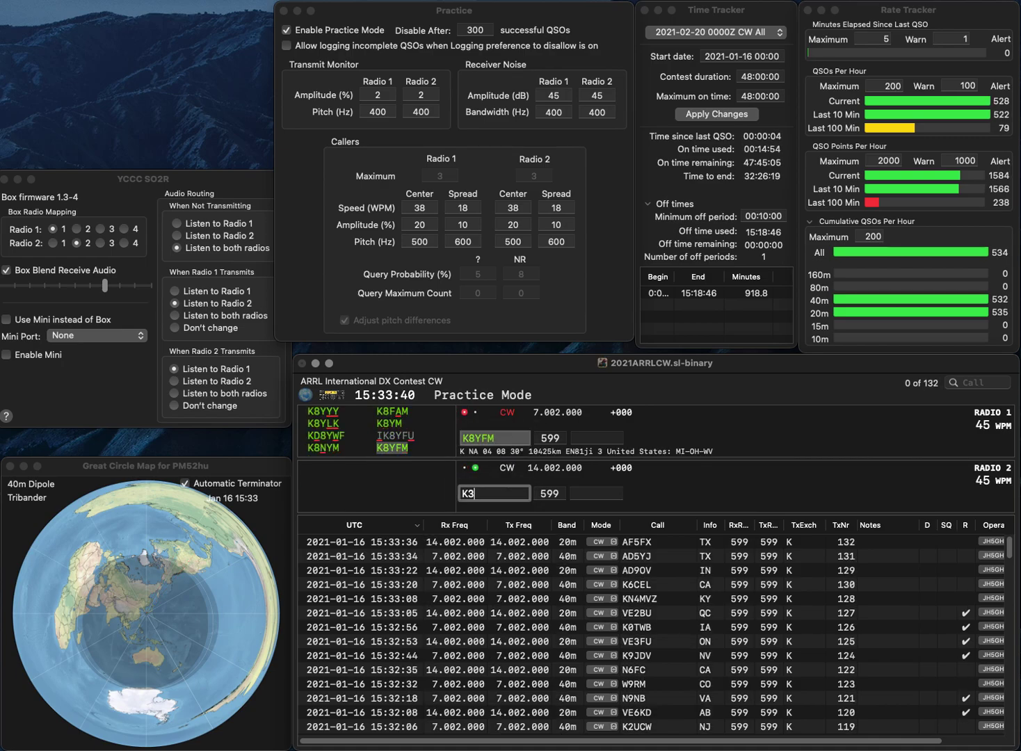
type("PP")
key("Return")
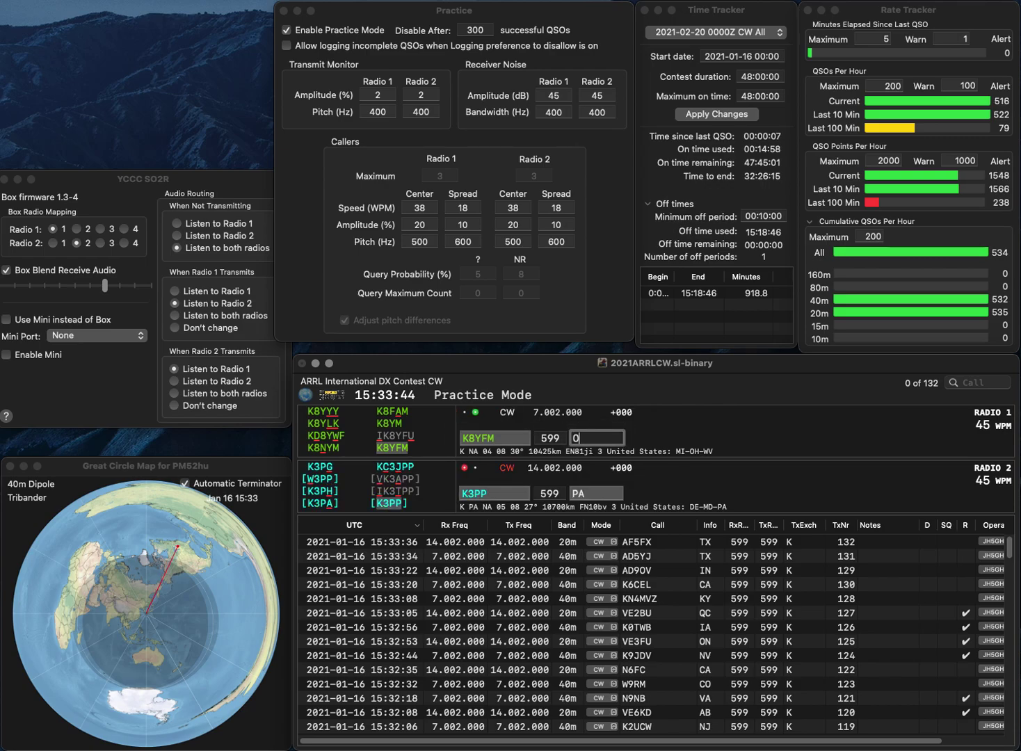
key("Return")
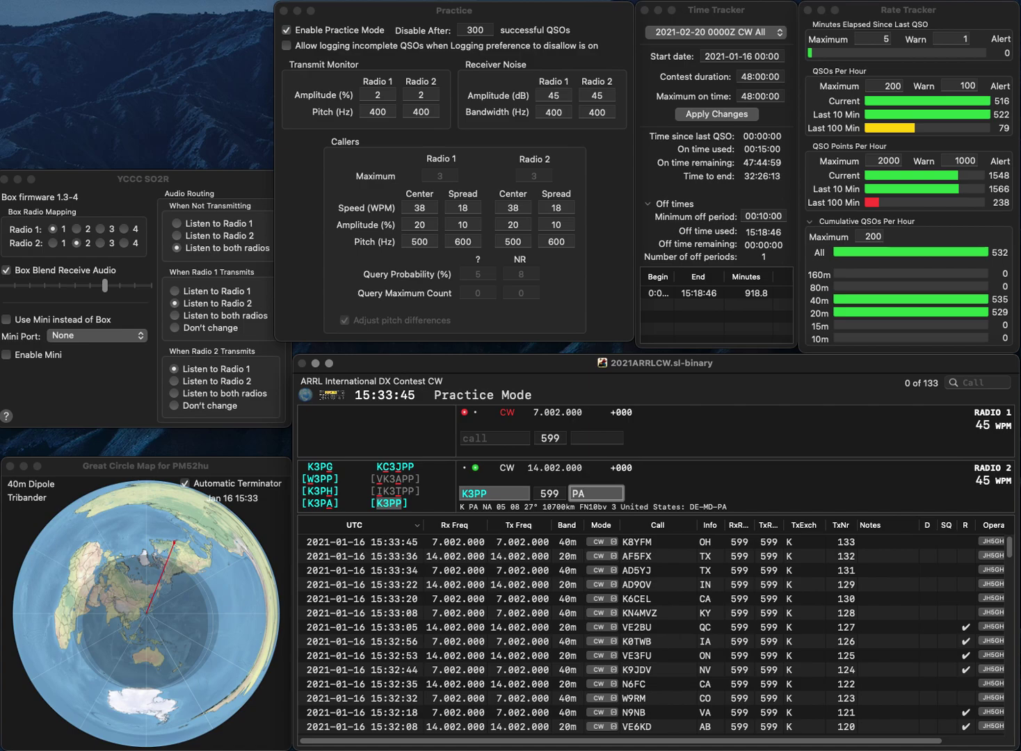
key("Return")
type("WB6HHP")
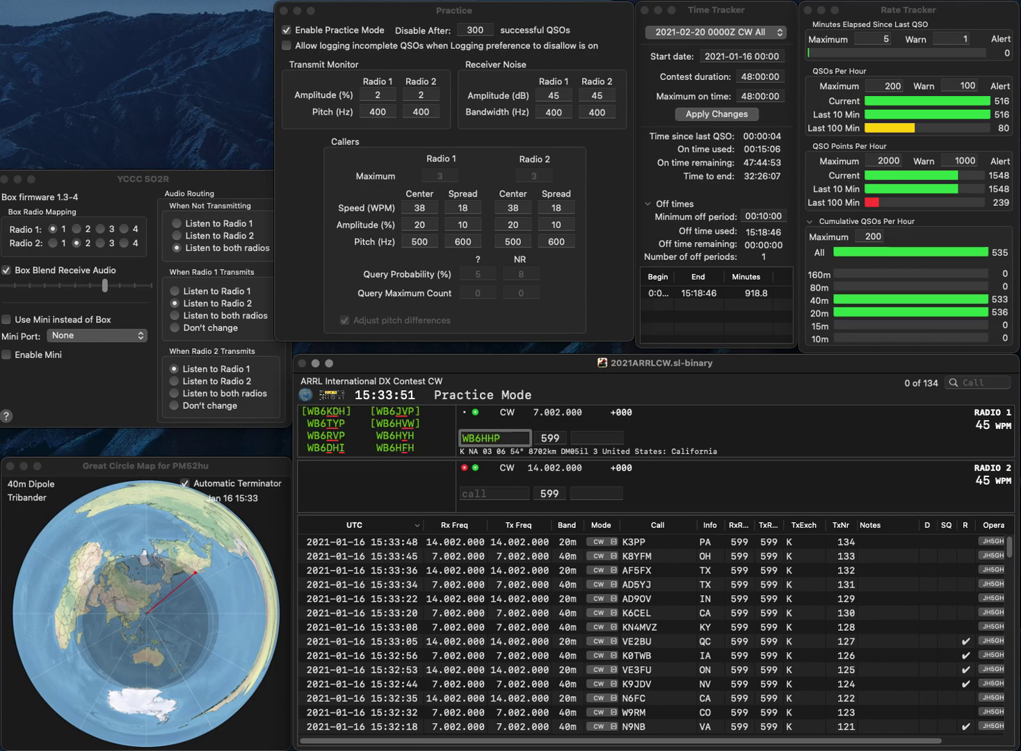
key("BackSpace")
key("Return")
type("K9PLX")
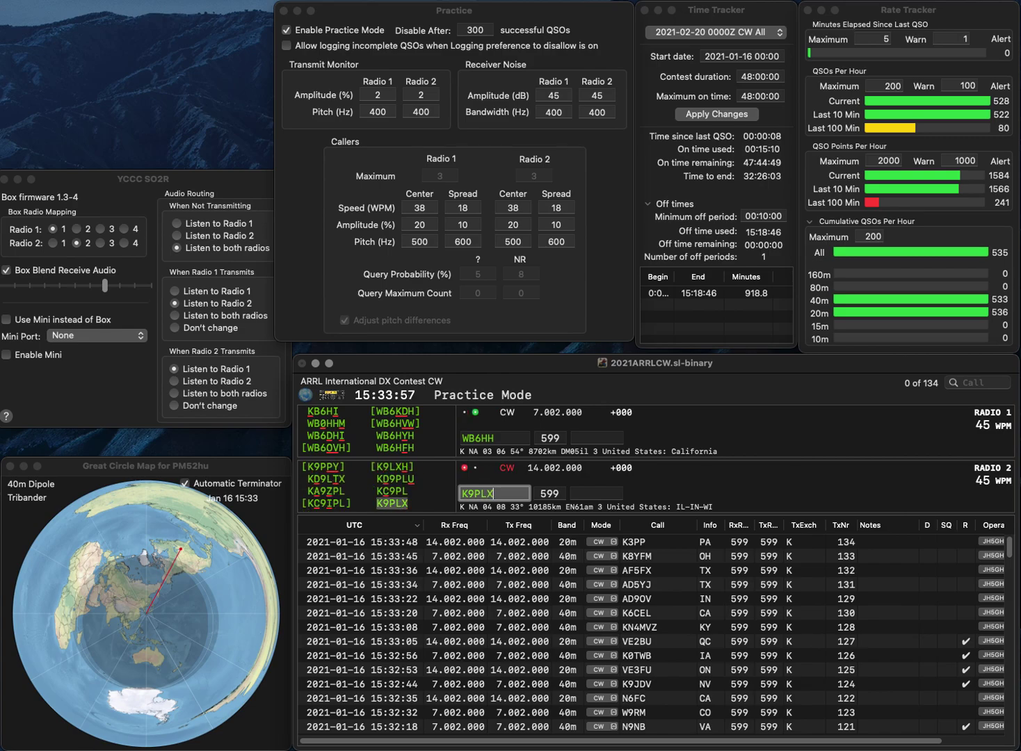
key("Return")
key("BackSpace")
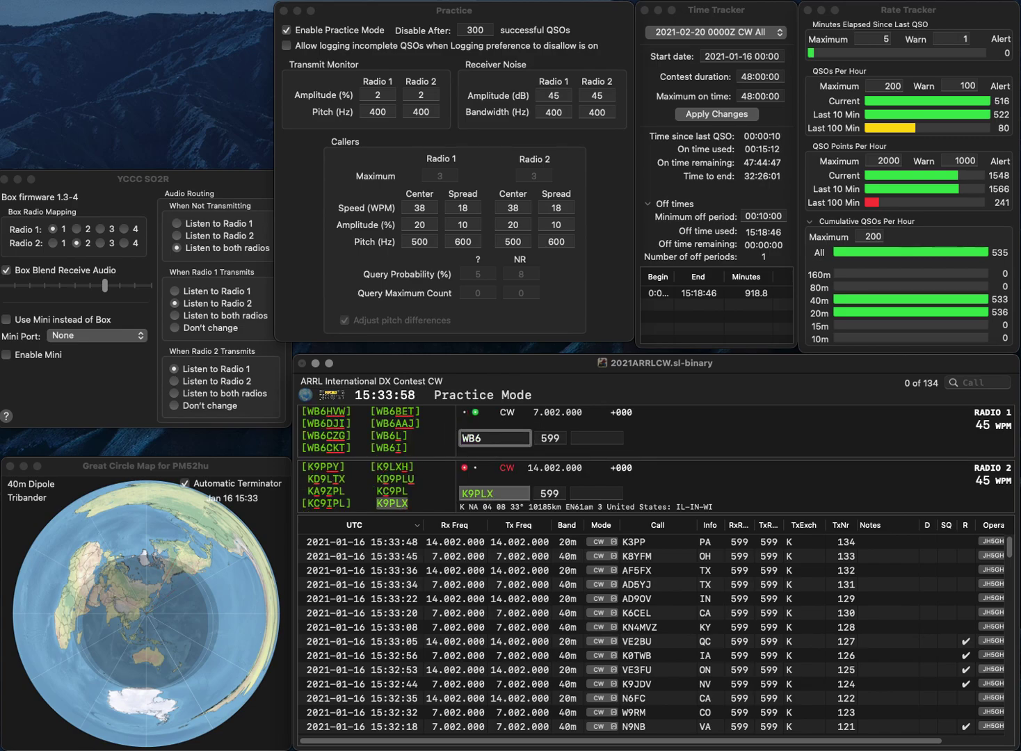
type("VW")
key("Tab")
type("CA")
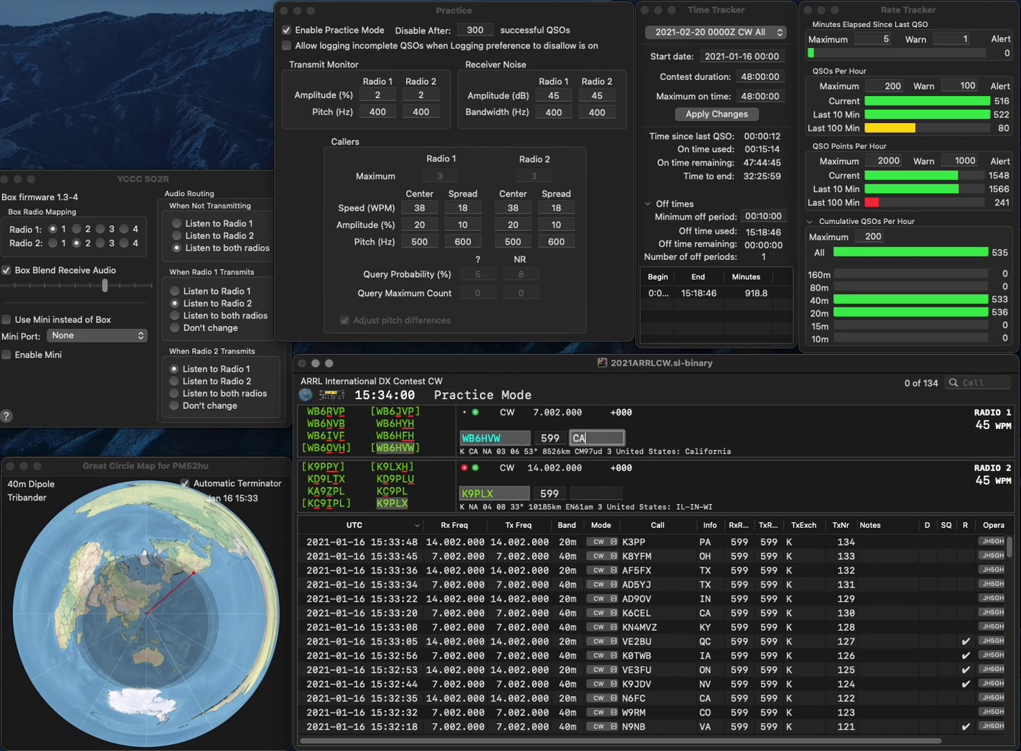
key("Return")
key("Return")
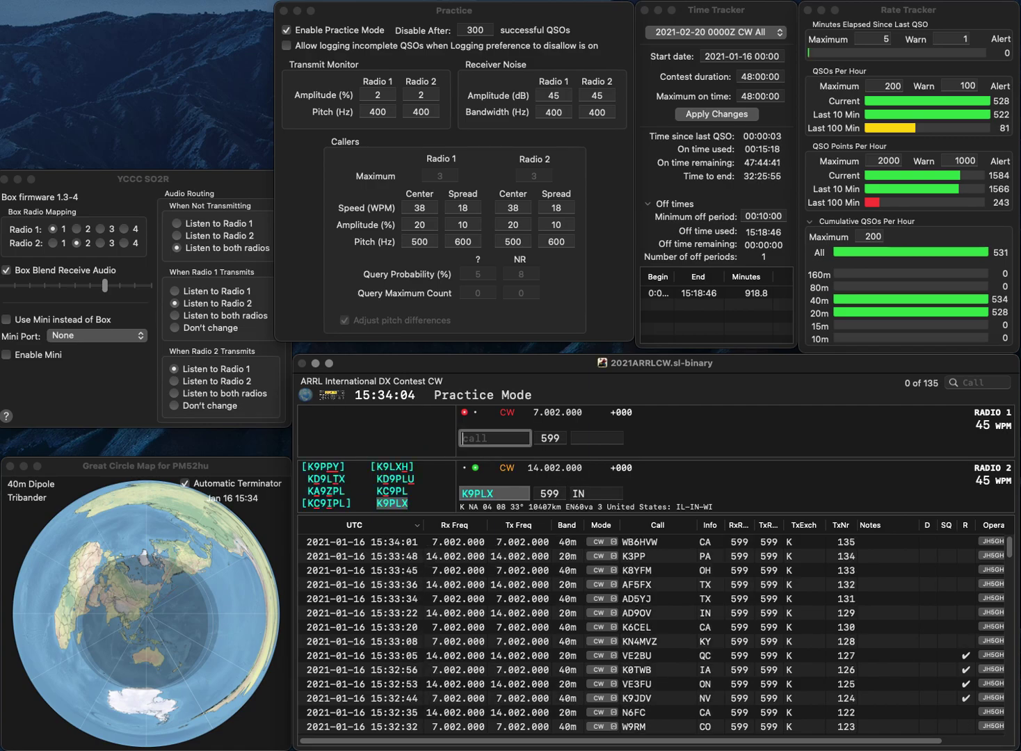
- Work and log W3FV with exchange PA on Radio 1, and send the partial call AA8 on Radio 2
type("W3FV")
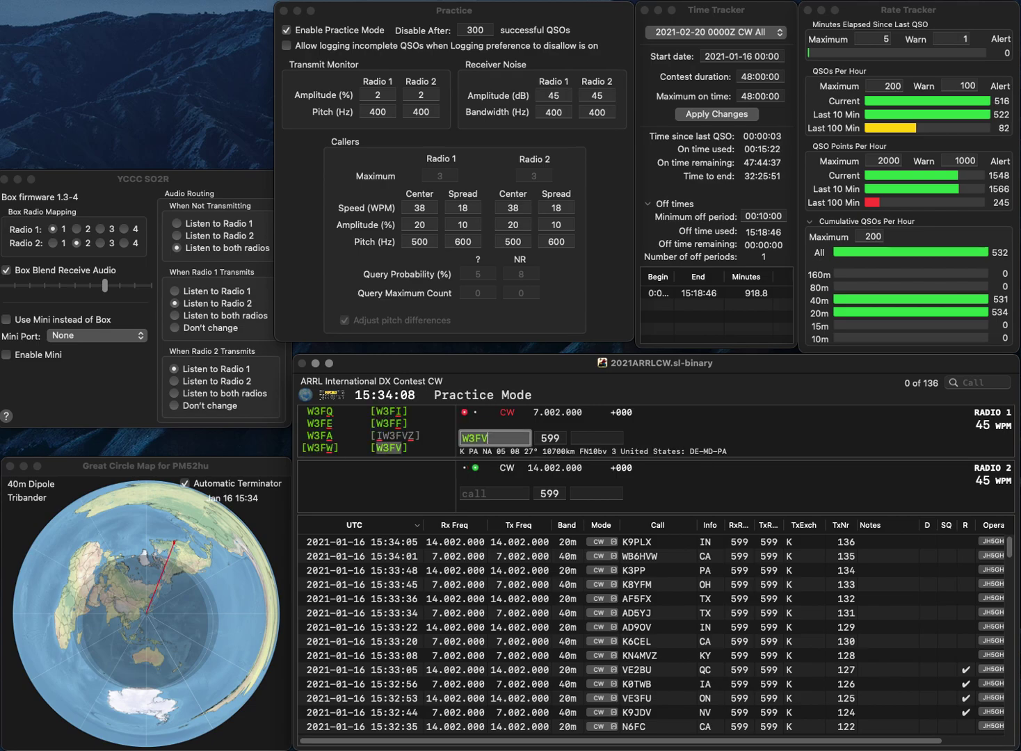
key("Return")
type("AA8")
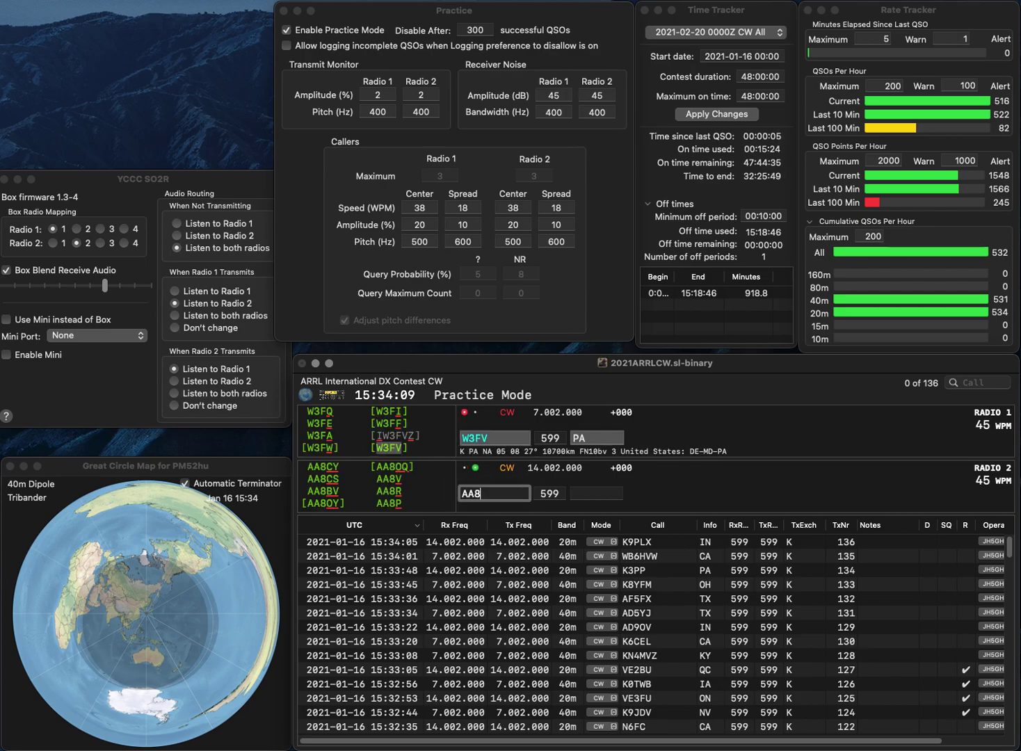
key("Return")
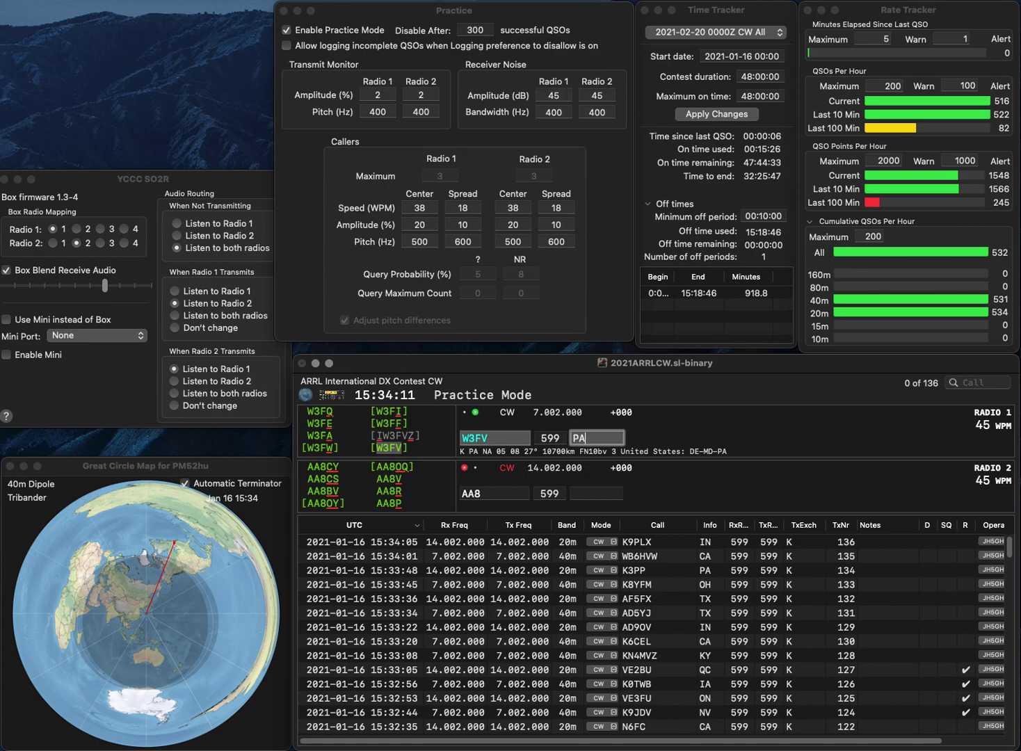
key("Return")
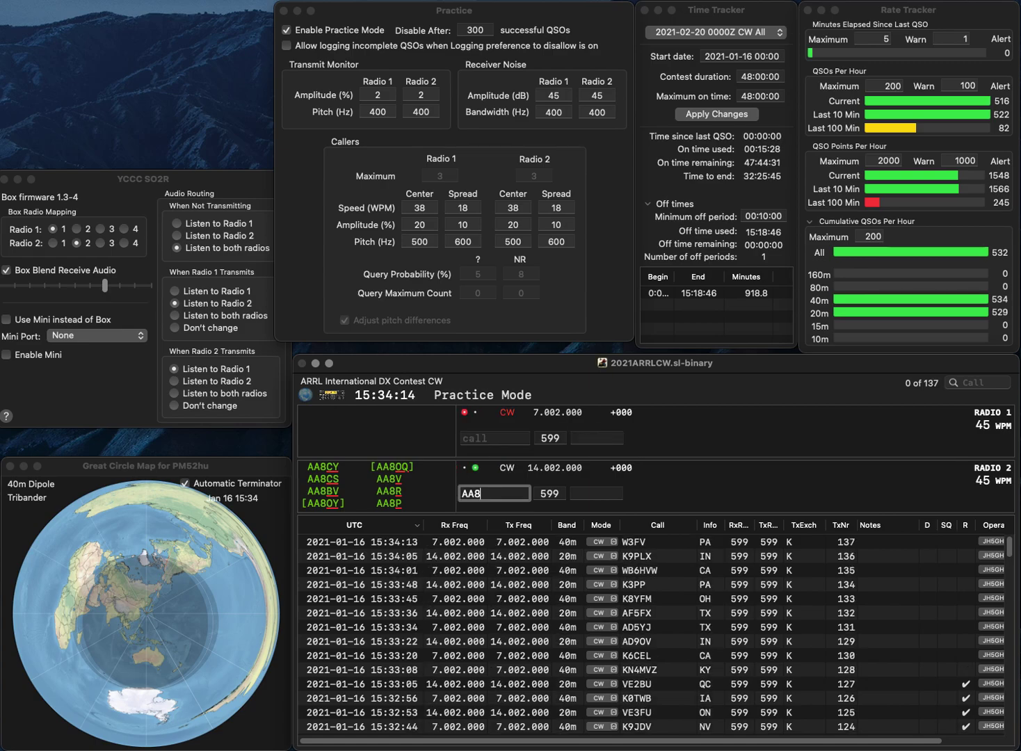
type("BV")
key("Return")
type("W4CH")
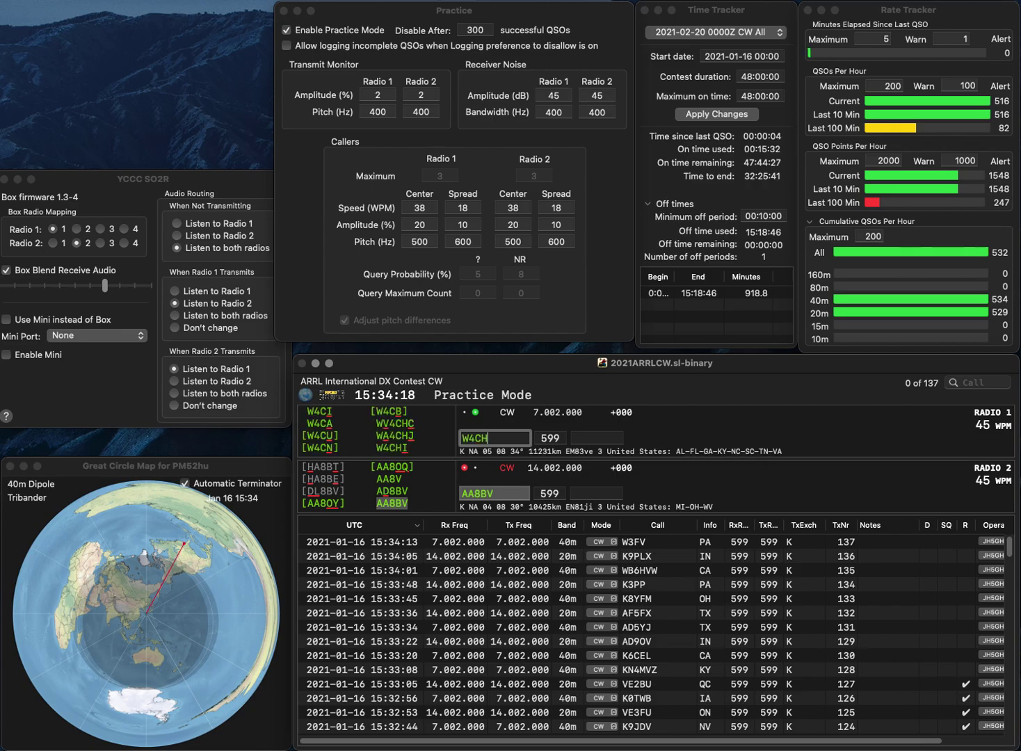
key("Return")
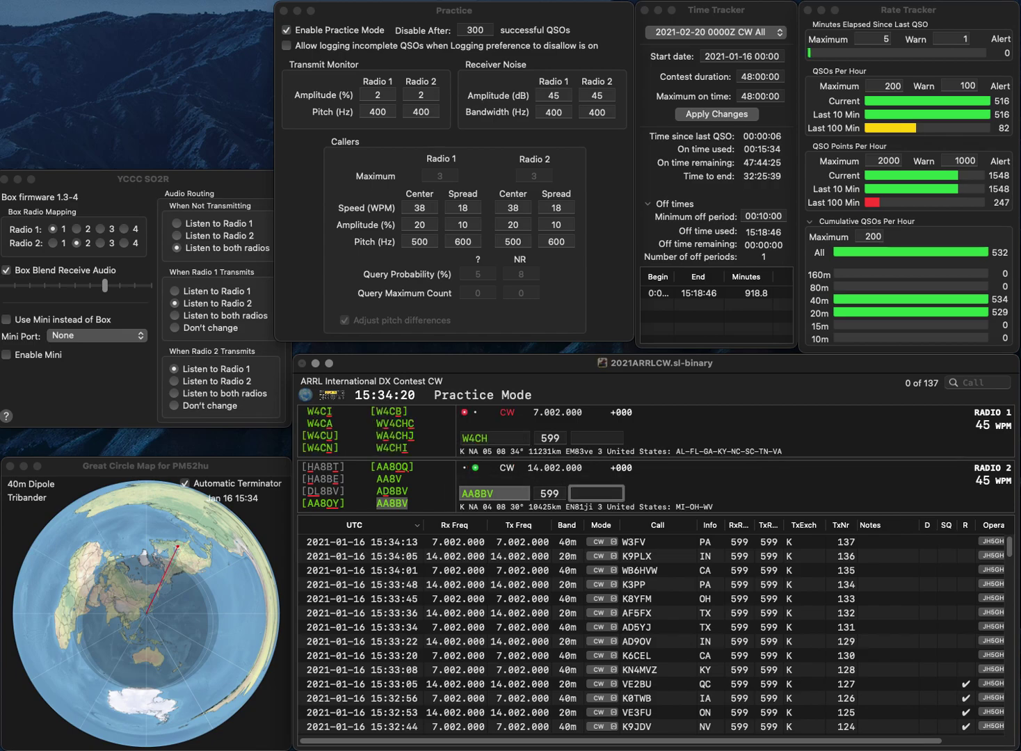
type("0")
type("H")
key("Return")
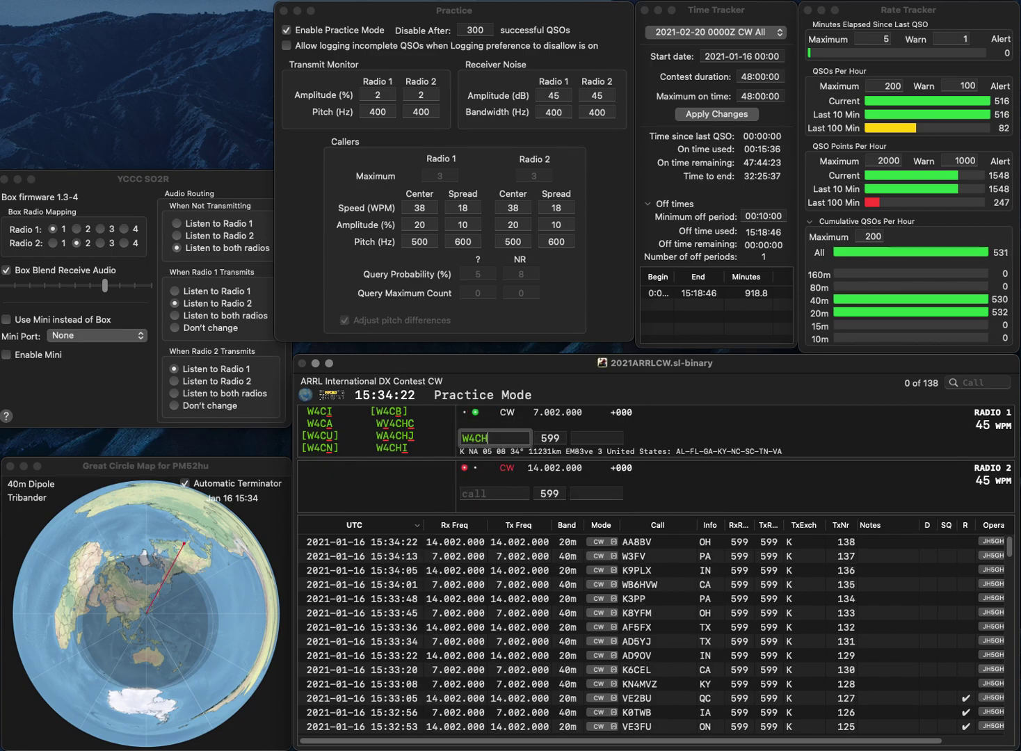
type("W4YDHD")
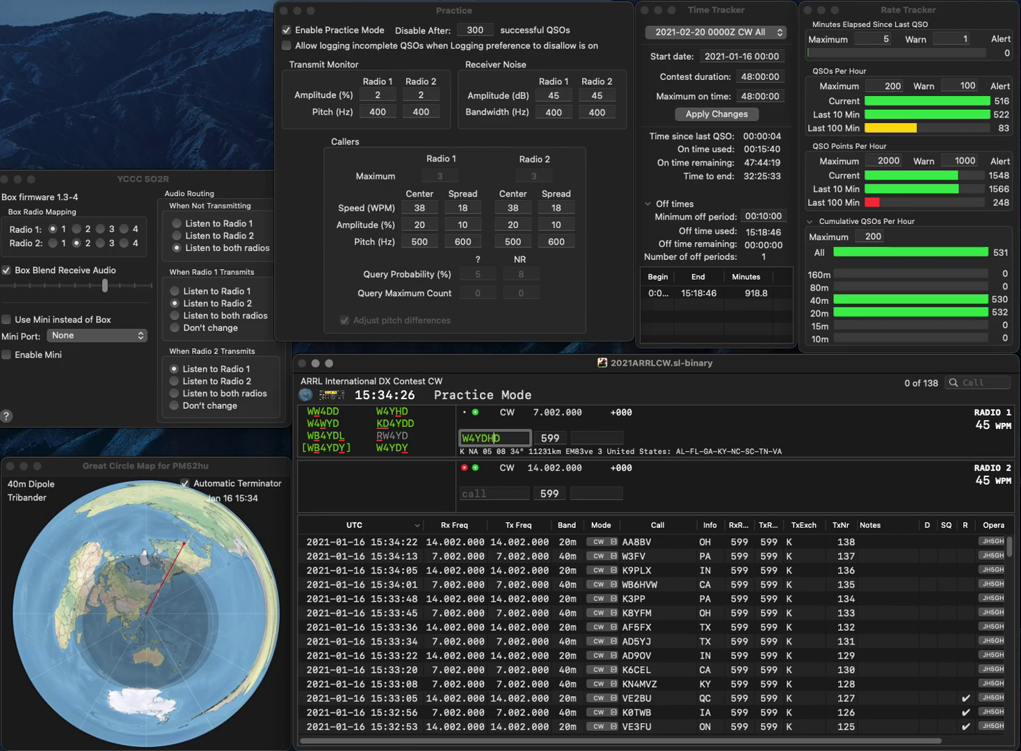
type("Y")
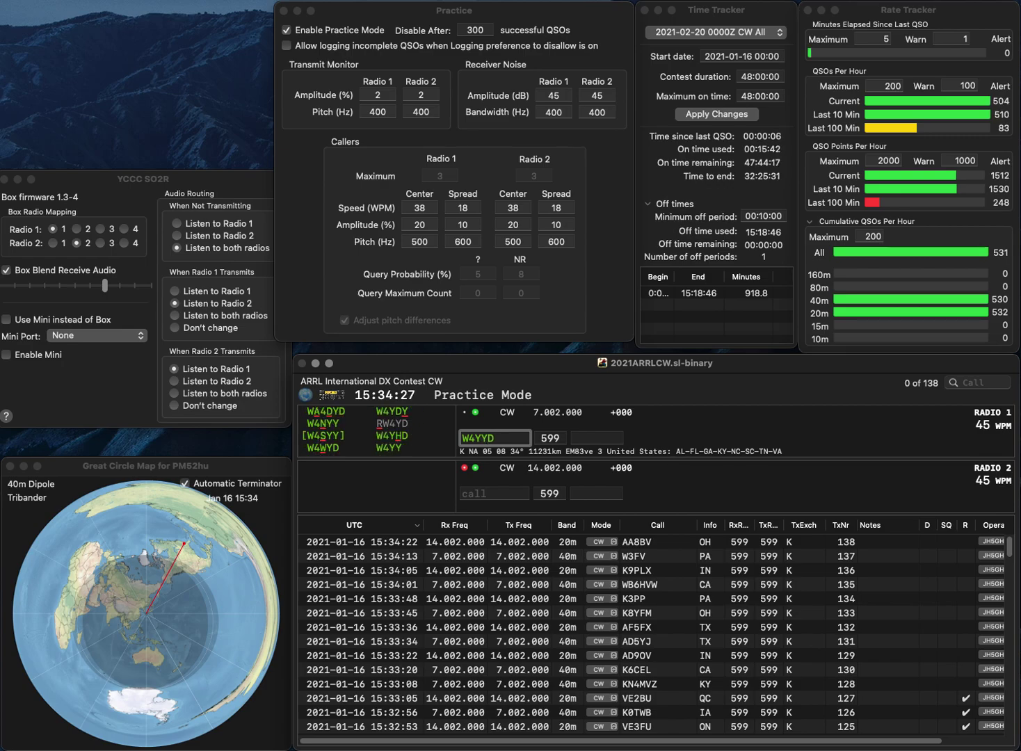
key("BackSpace")
type("H")
key("Return")
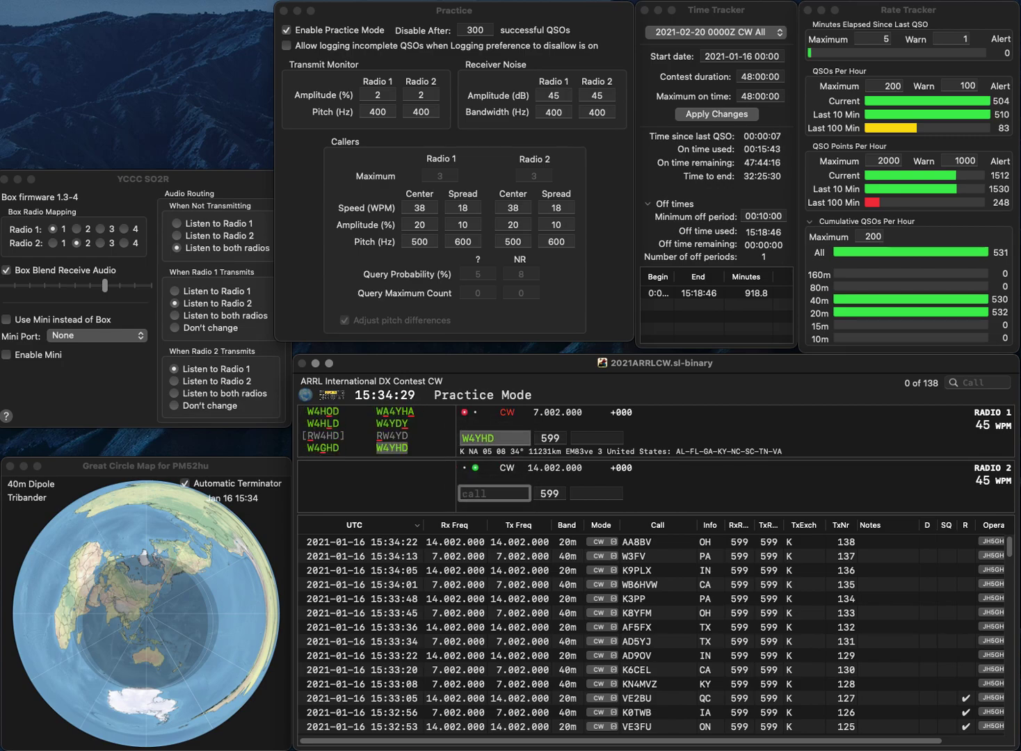
type("VA7BEC")
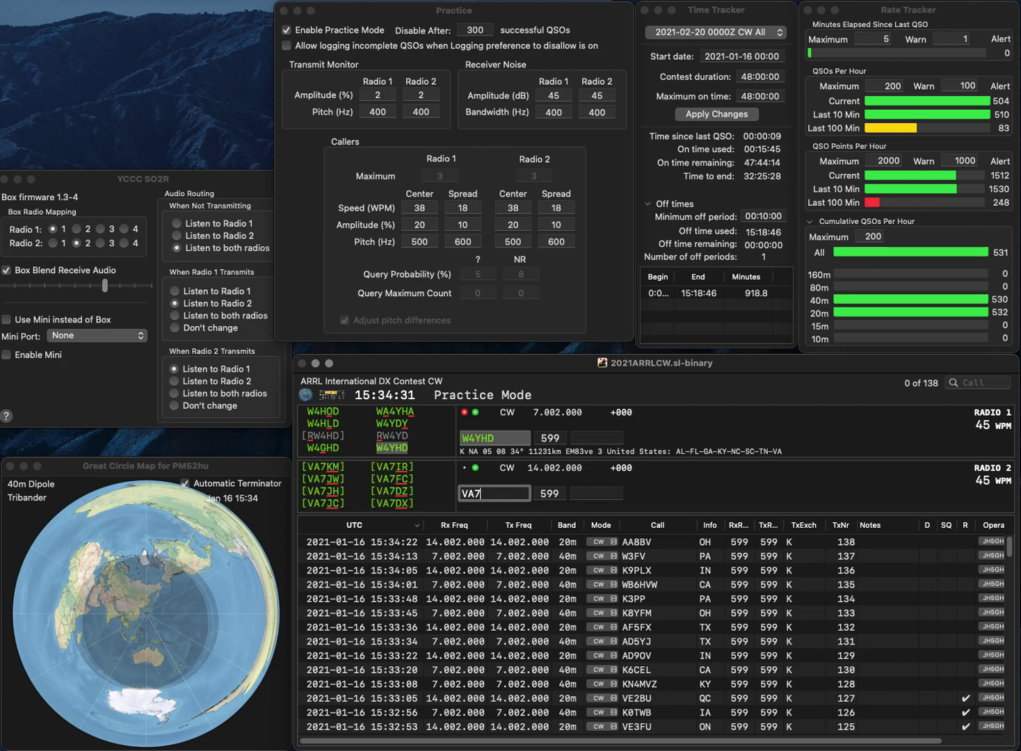
key("Return")
type("FL")
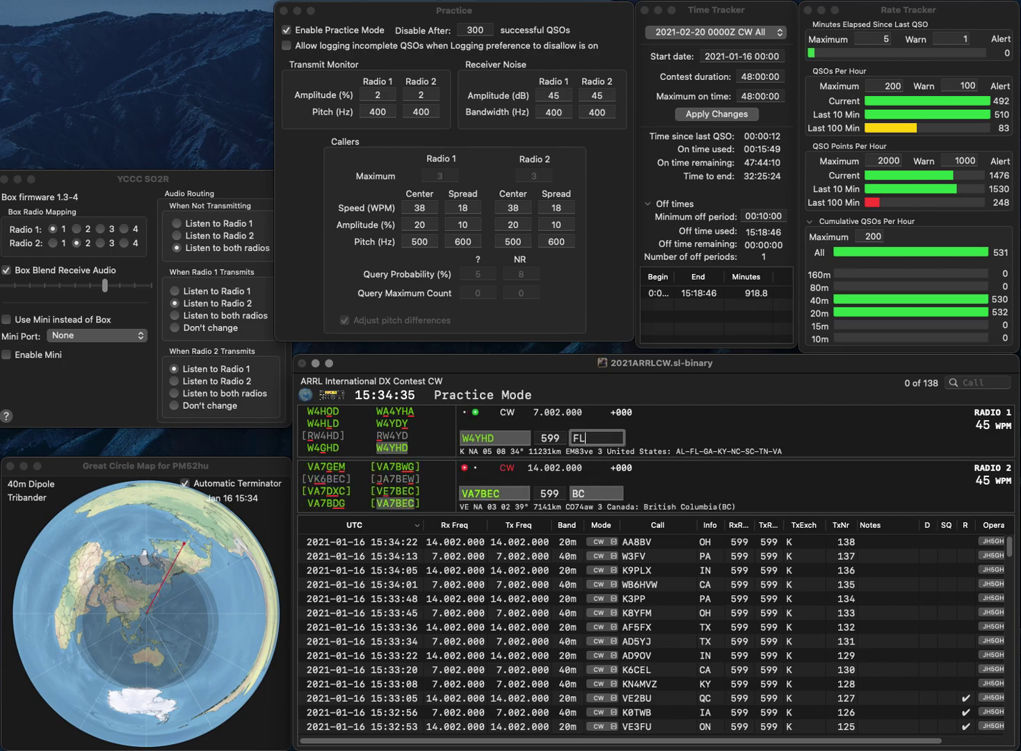
key("Return")
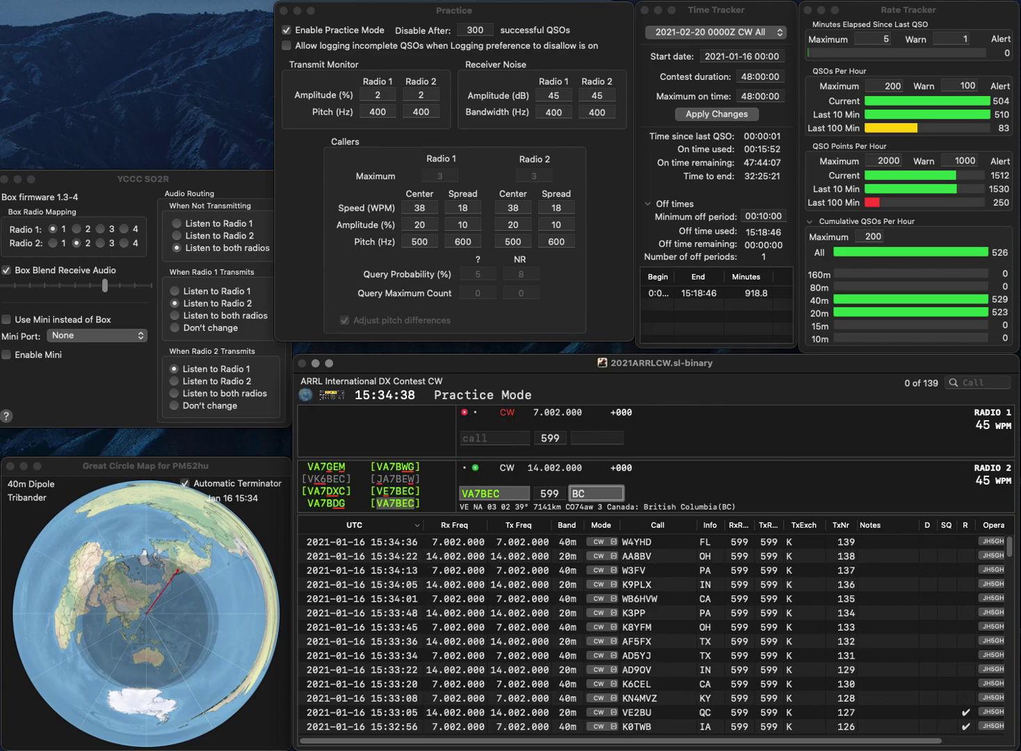
key("Return")
- Work and log W3RI with exchange PA on Radio 1 and AB4B with exchange AL on Radio 2
type("W")
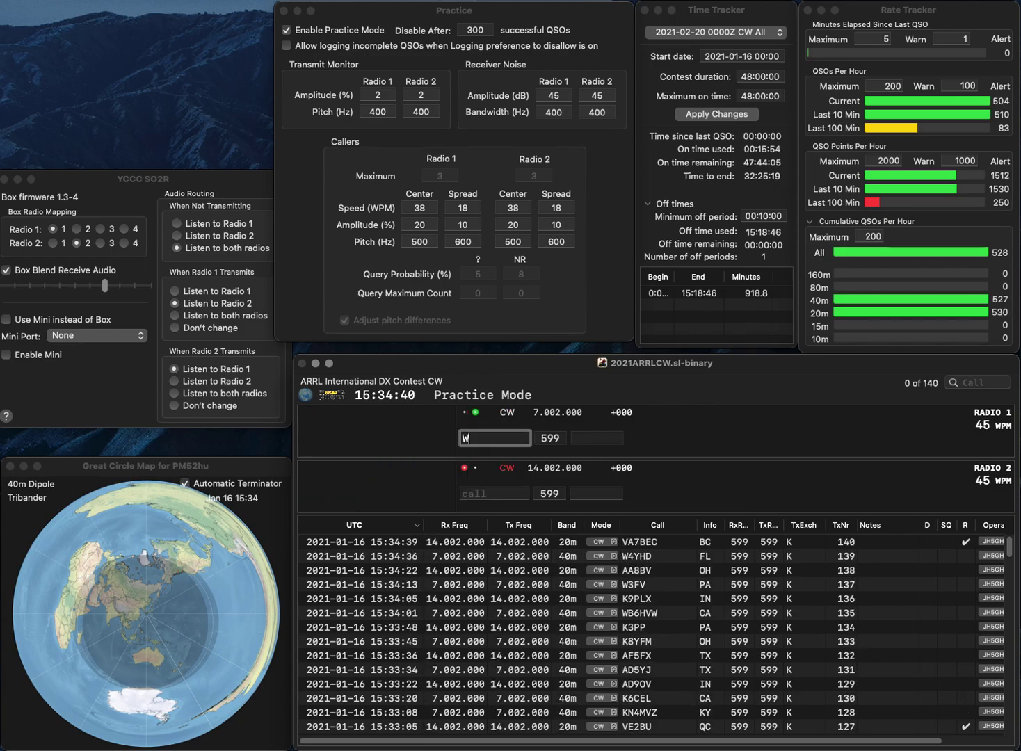
type("3RI")
key("Return")
type("AB4B")
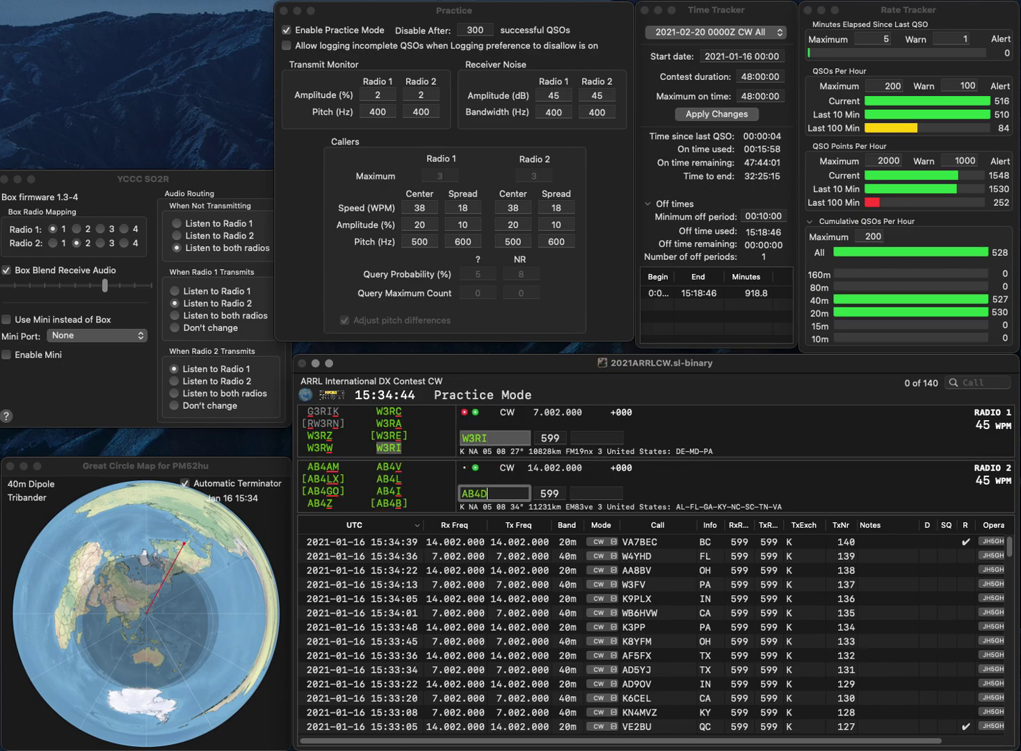
key("Return")
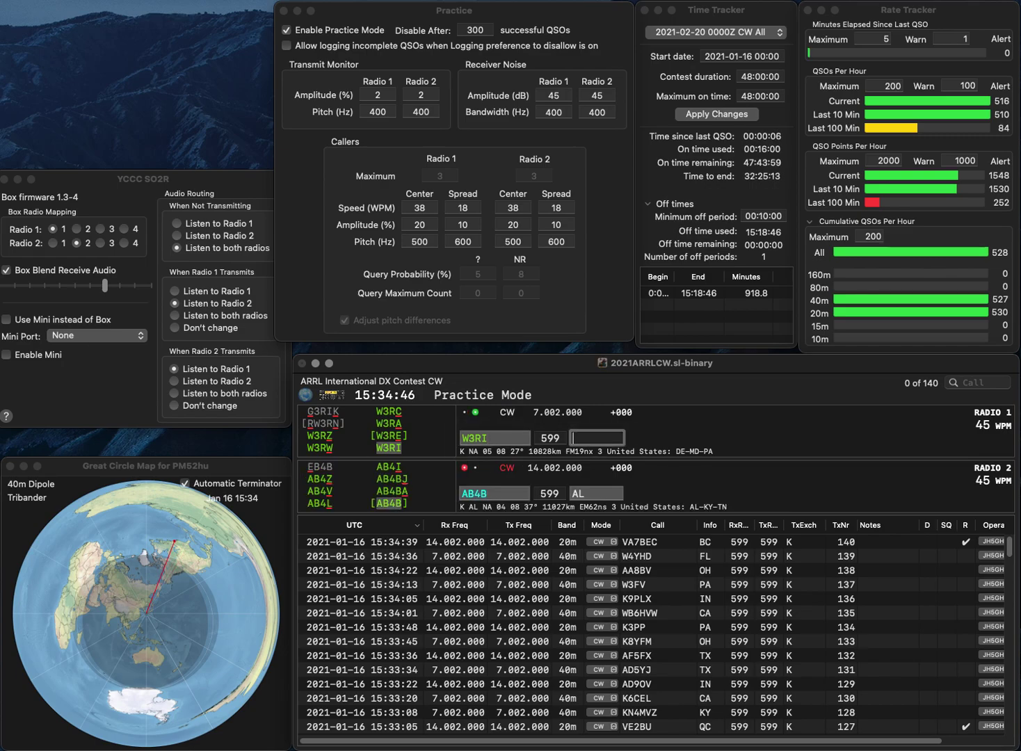
key("Return")
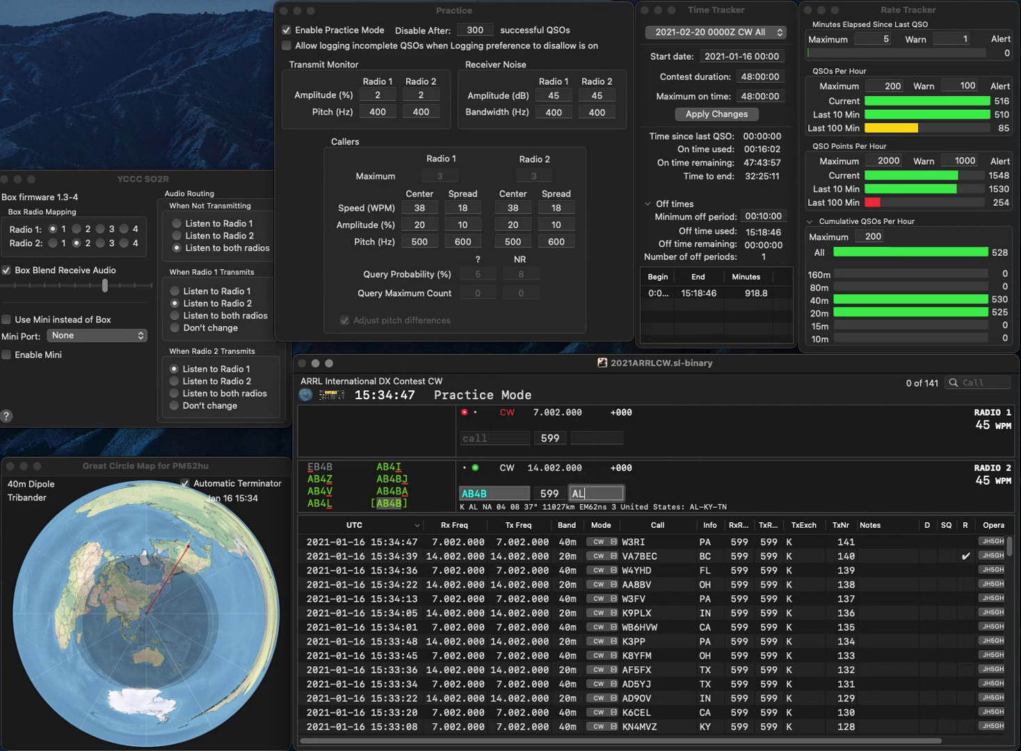
key("Return")
type("WA")
key("Return")
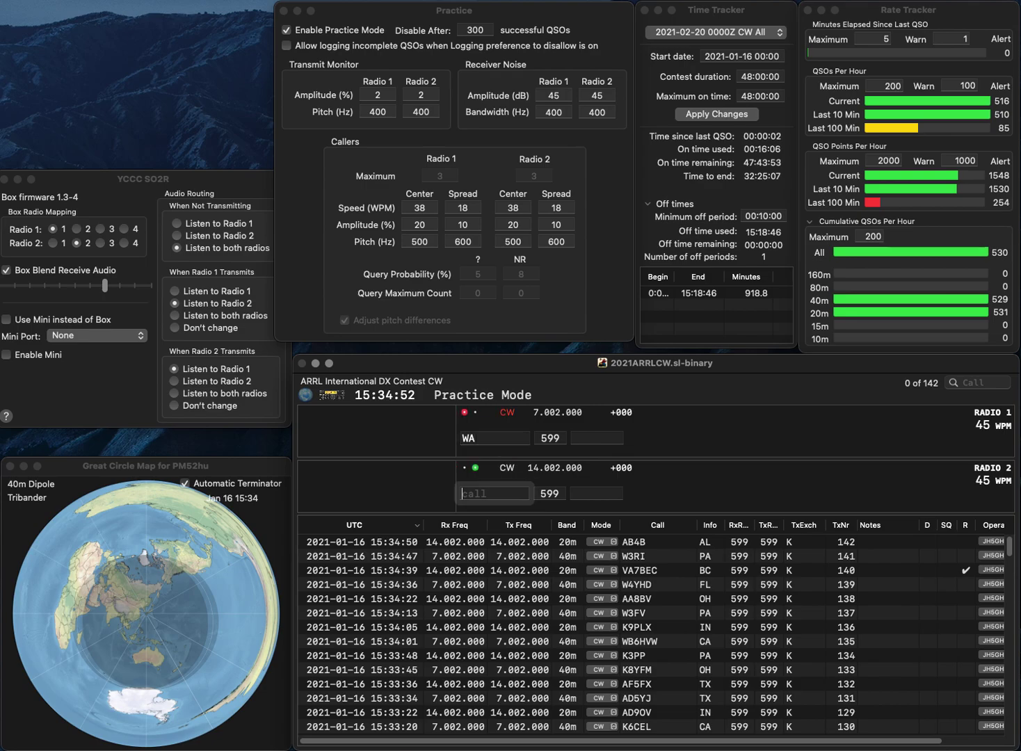
type("N8QMU")
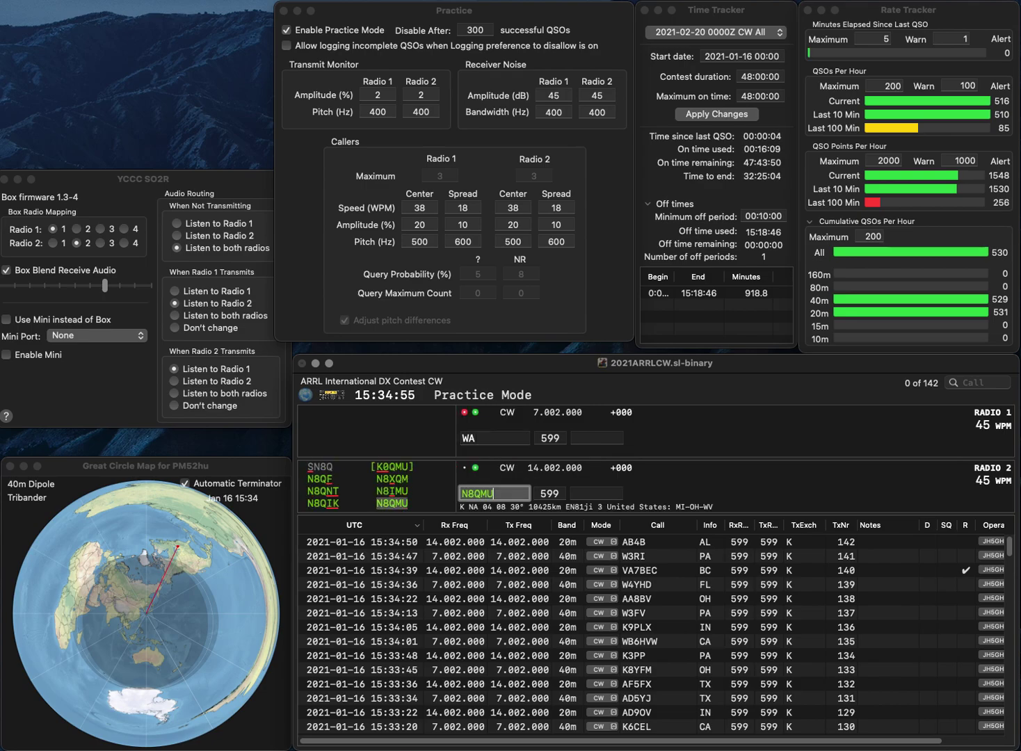
key("Return")
type("8")
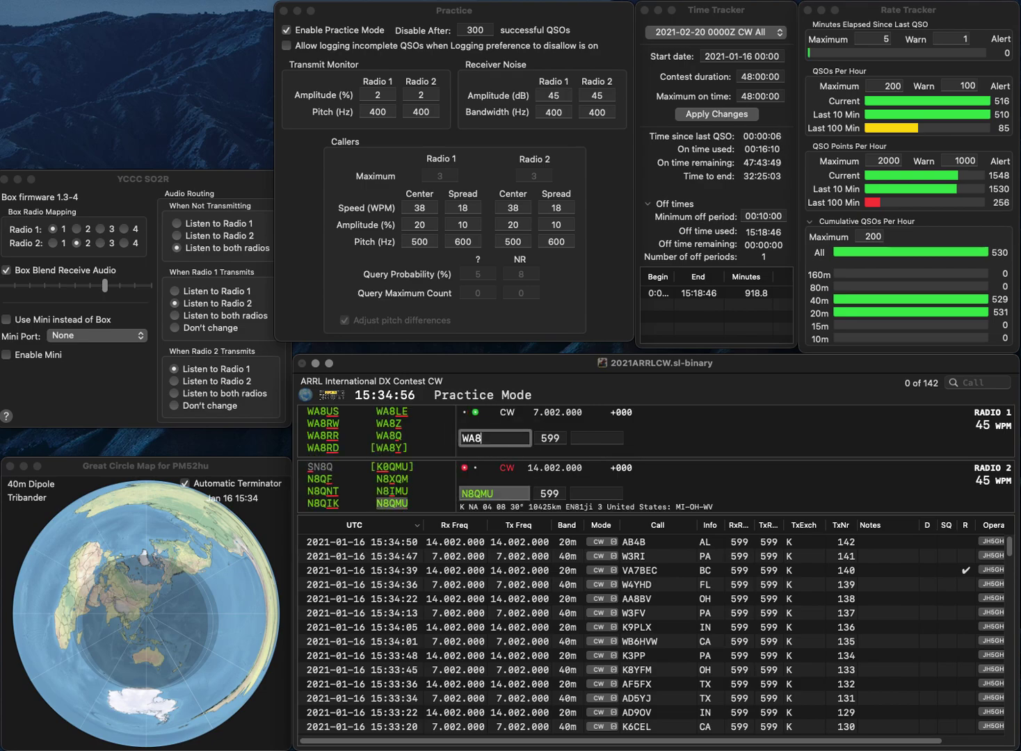
type("HHP")
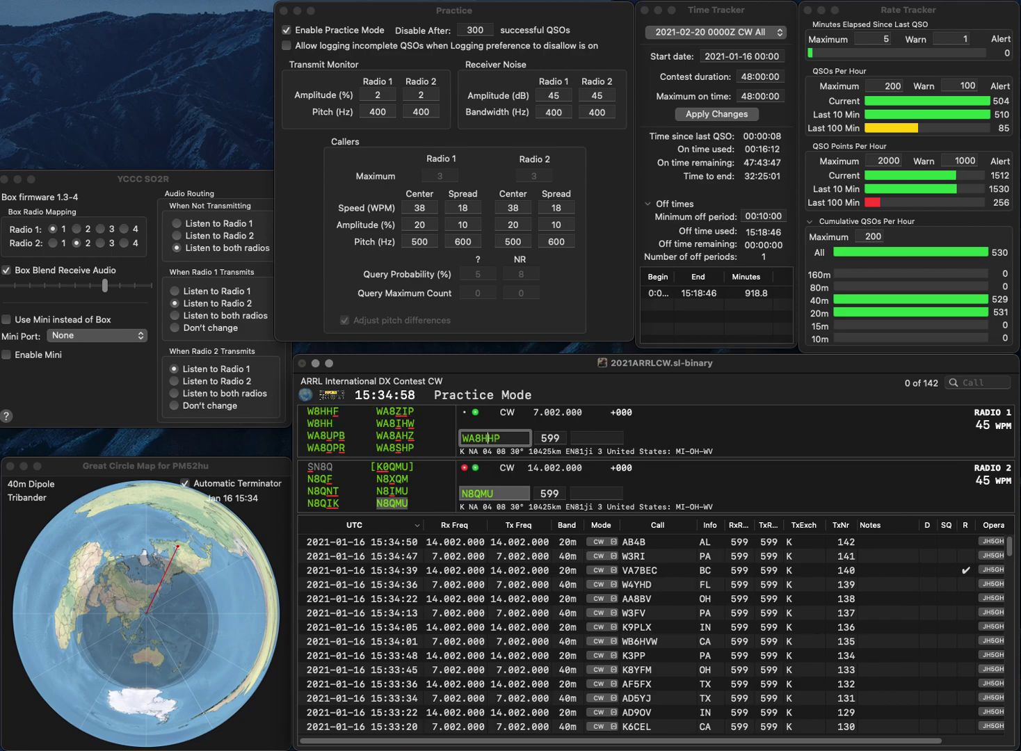
key("Left")
key("Left")
key("BackSpace")
type("S")
key("Return")
type("MI")
key("Return")
key("space")
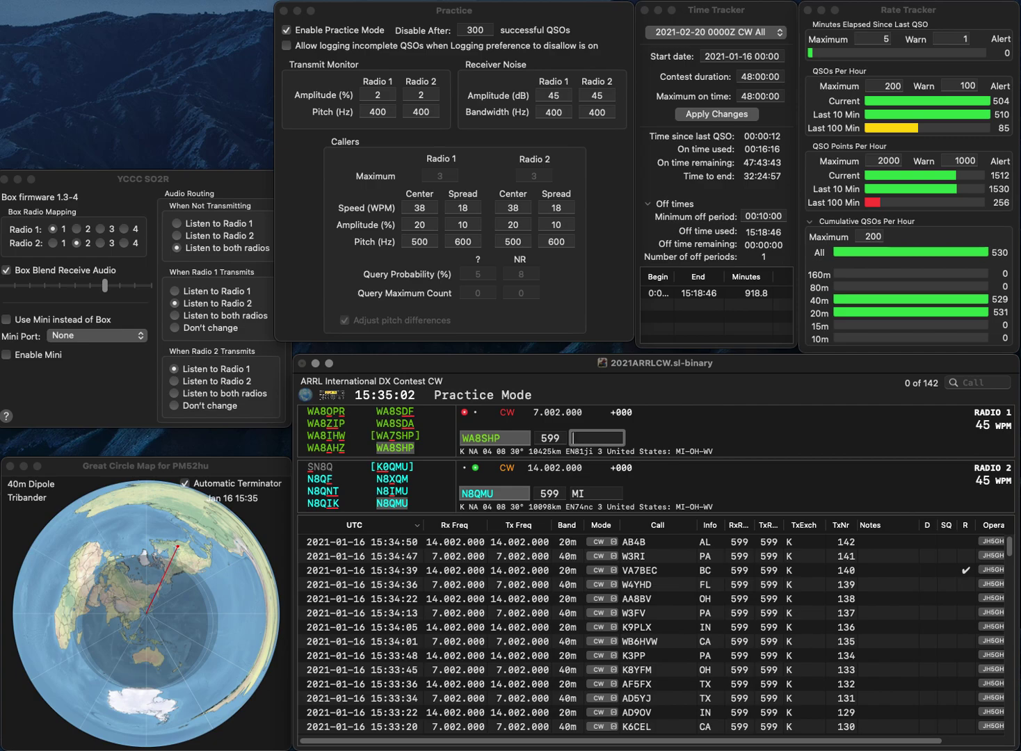
key("Return")
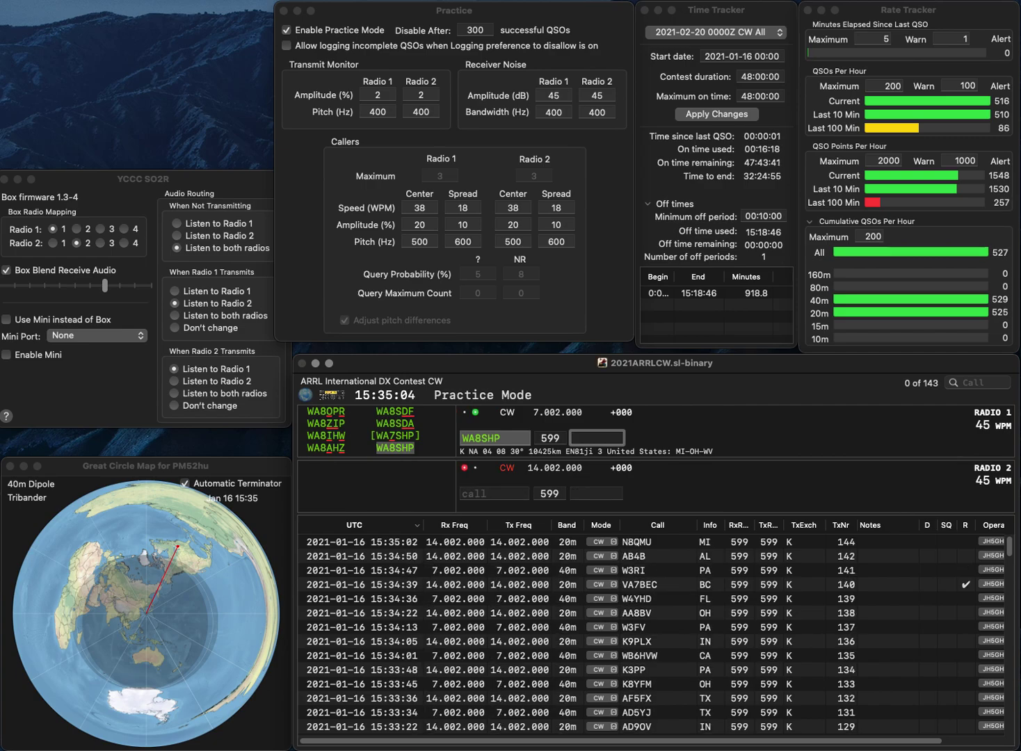
type("MI")
key("Return")
- Enter the calls W4UA on Radio 2 and K2EYS on Radio 1, answering each with the exchange
type("W4UA")
key("Return")
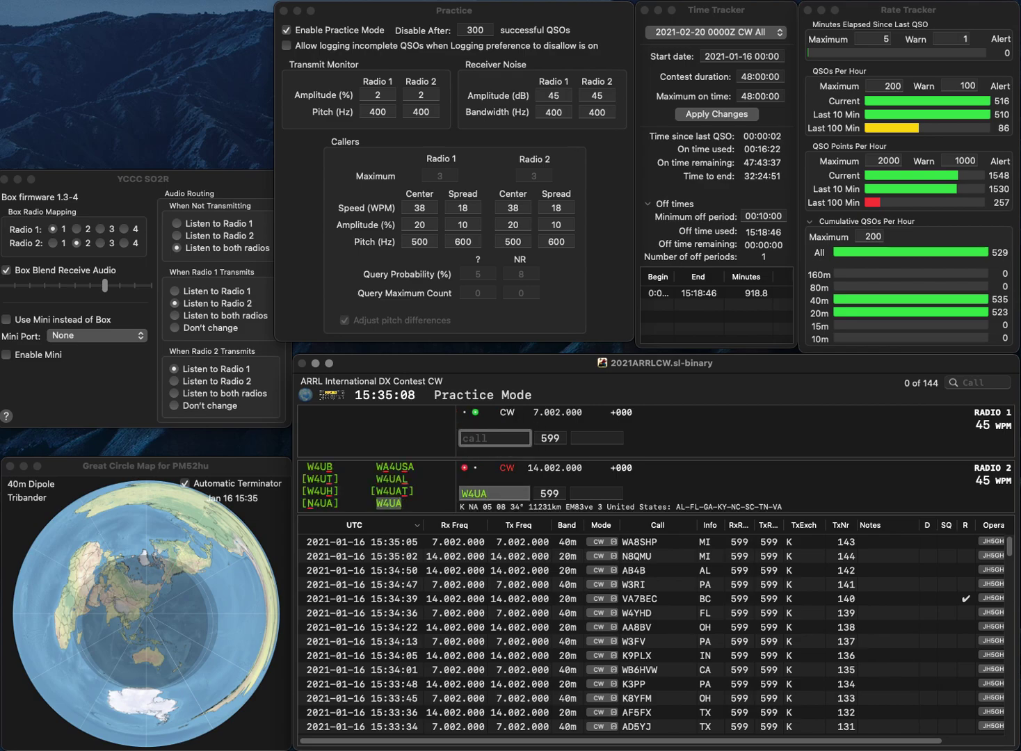
type("K2EYS")
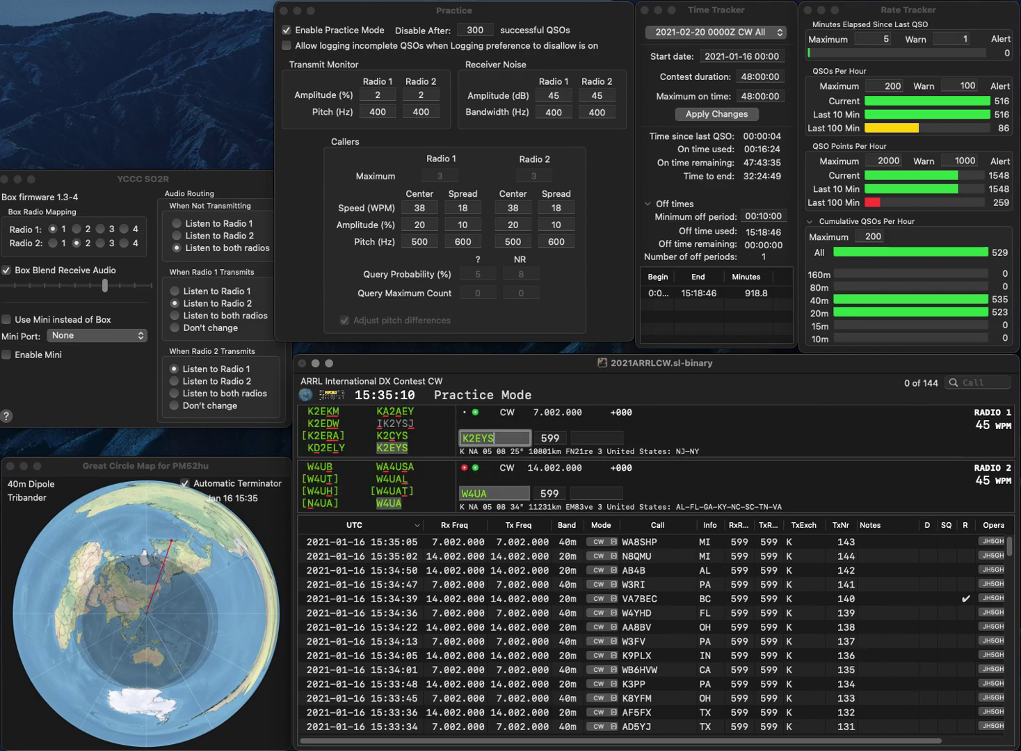
key("Return")
- Log W4UA with exchange NC on Radio 2 and K2EYS with exchange NJ on Radio 1
key("Return")
type("N")
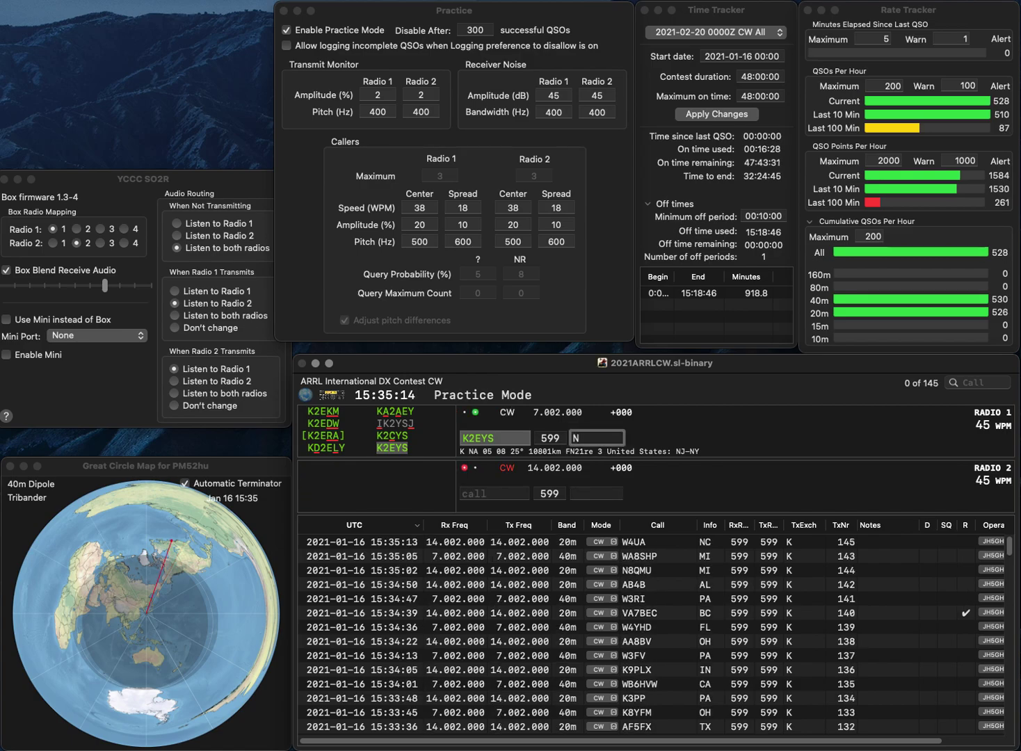
type("J")
key("Return")
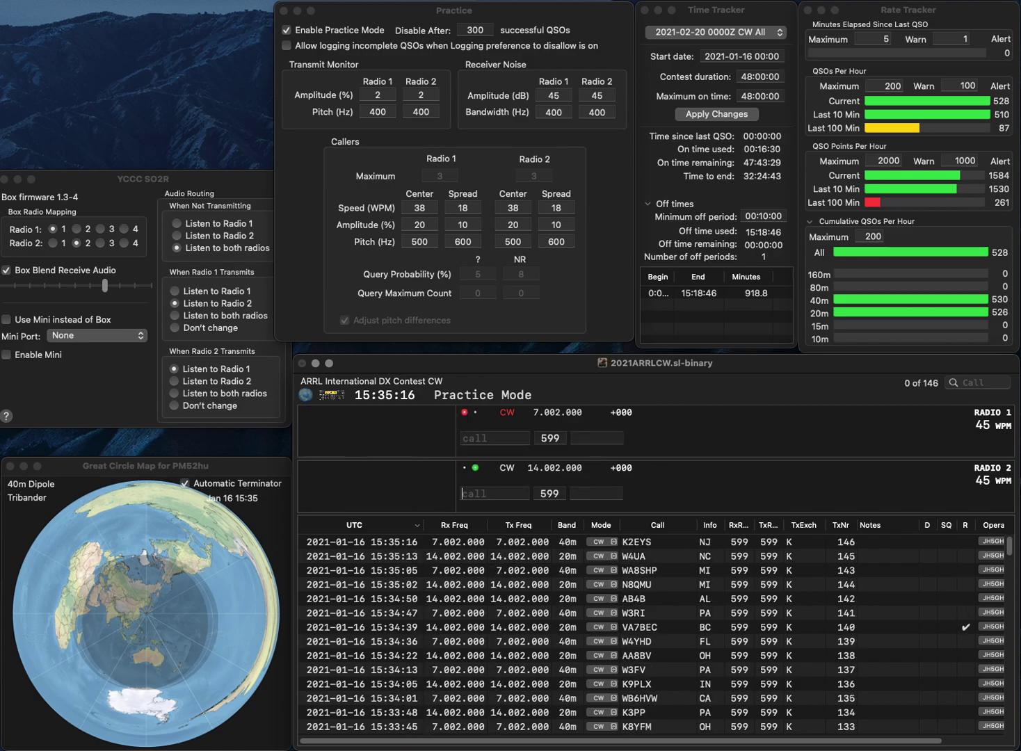
type("K3KZU")
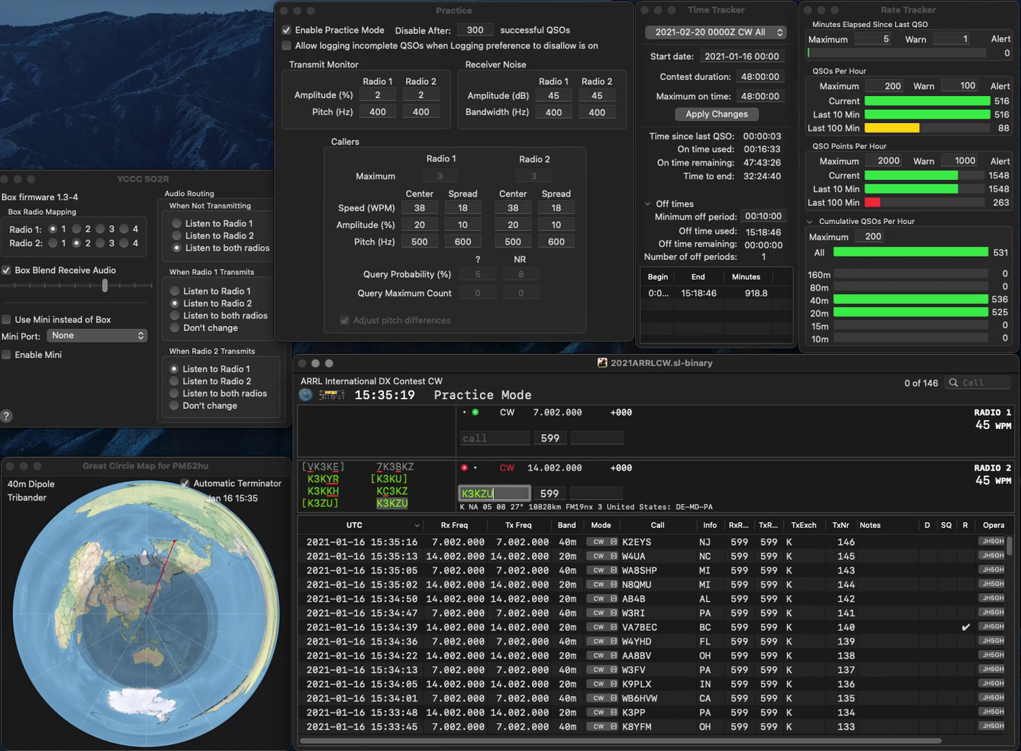
key("Return")
type("KF")
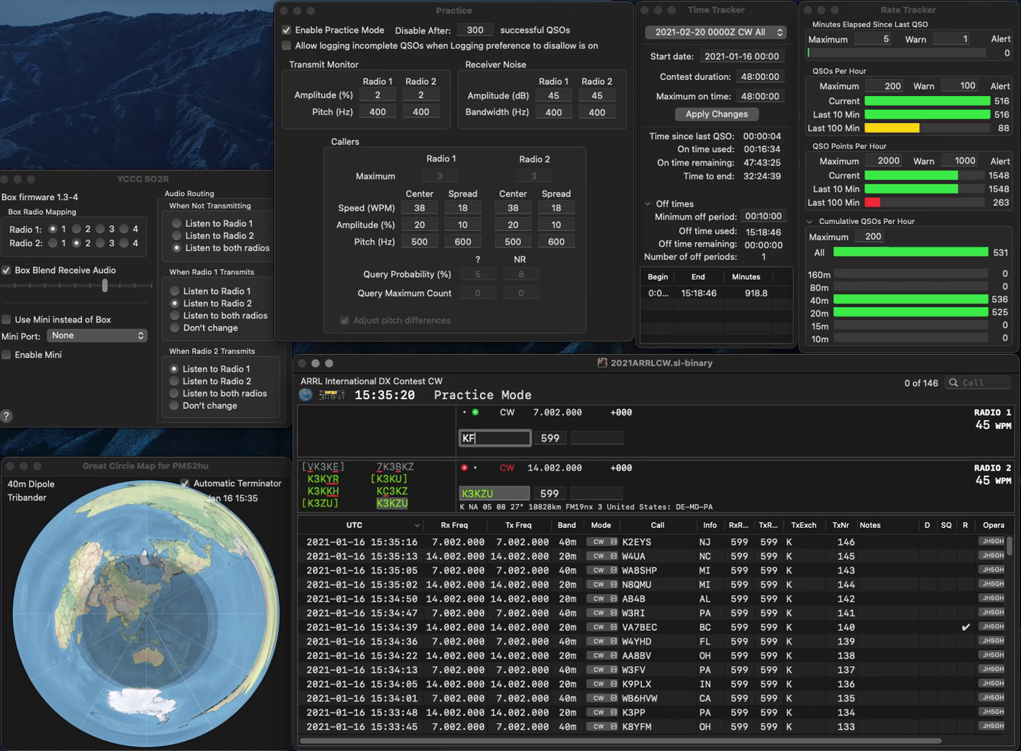
type("5VDX")
key("Return")
- Log K3KZU with exchange PA on Radio 2 and KF5VDX with exchange TX on Radio 1
key("space")
key("Return")
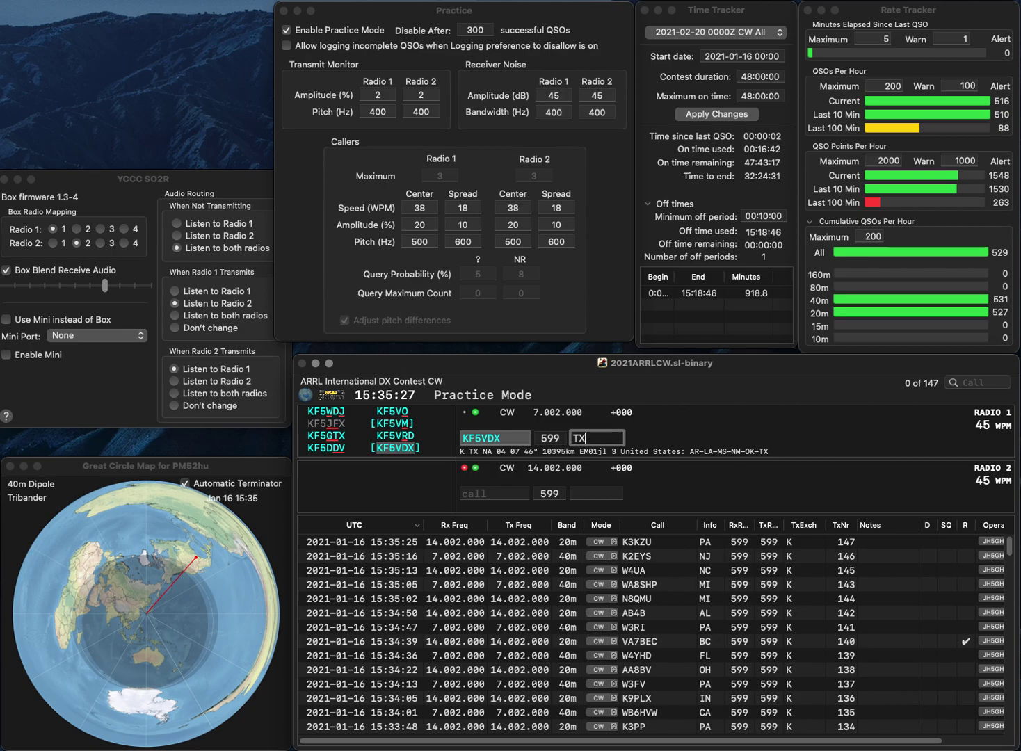
key("Return")
type("KC1DPM")
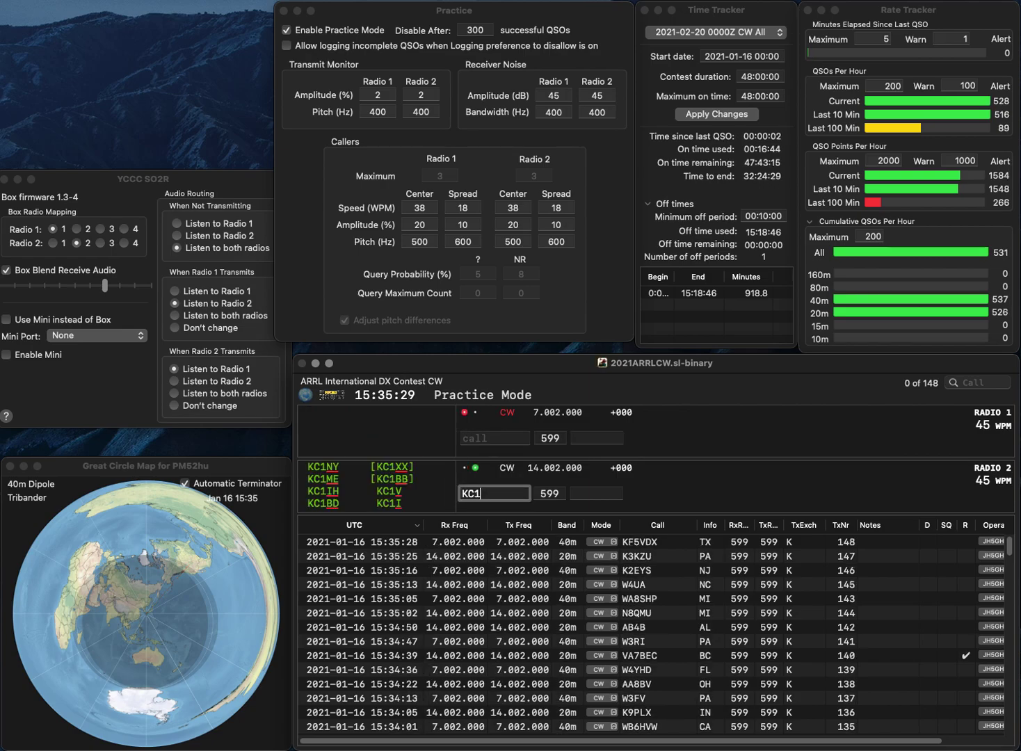
key("Return")
type("VE")
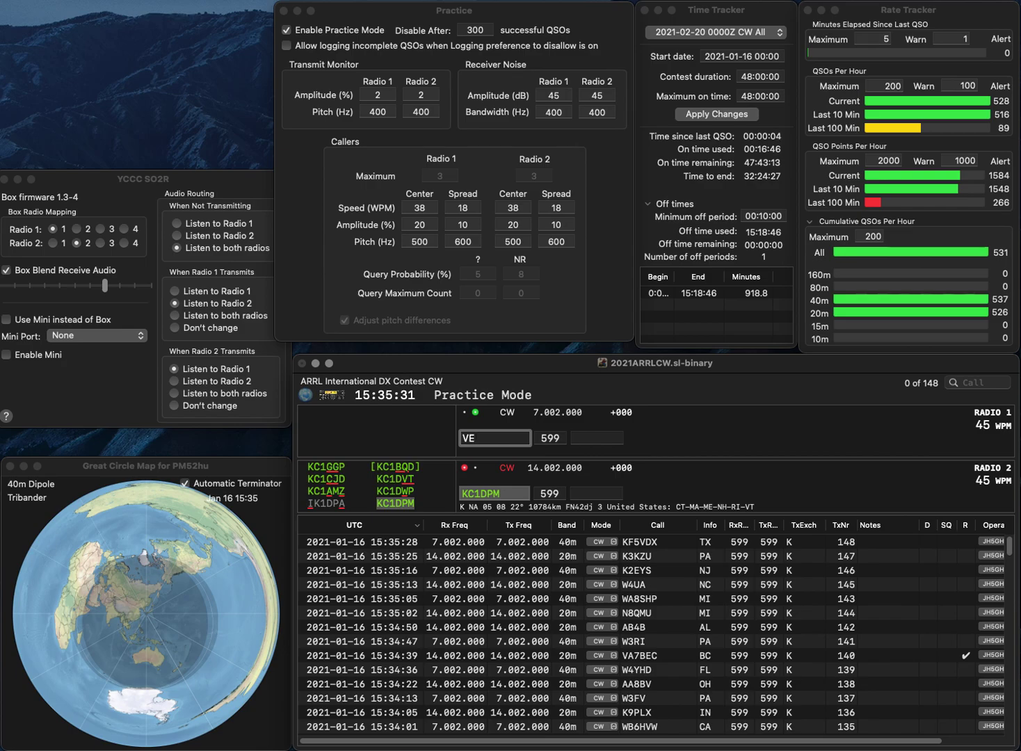
type("9MY")
key("Return")
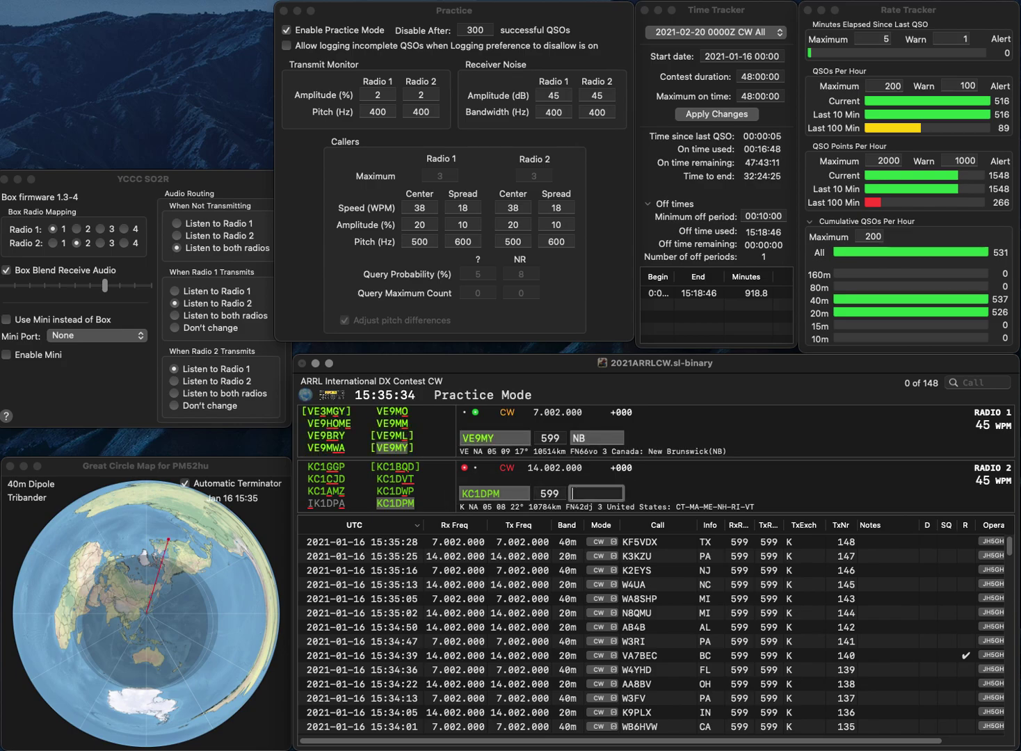
type("NH")
key("Return")
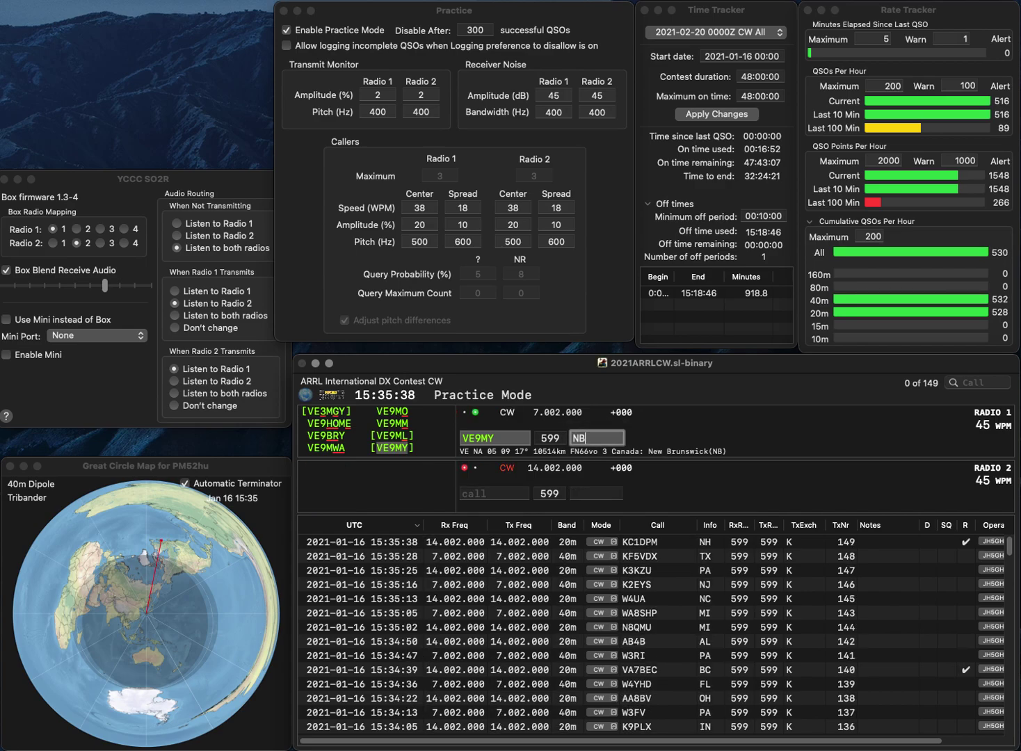
type("NB")
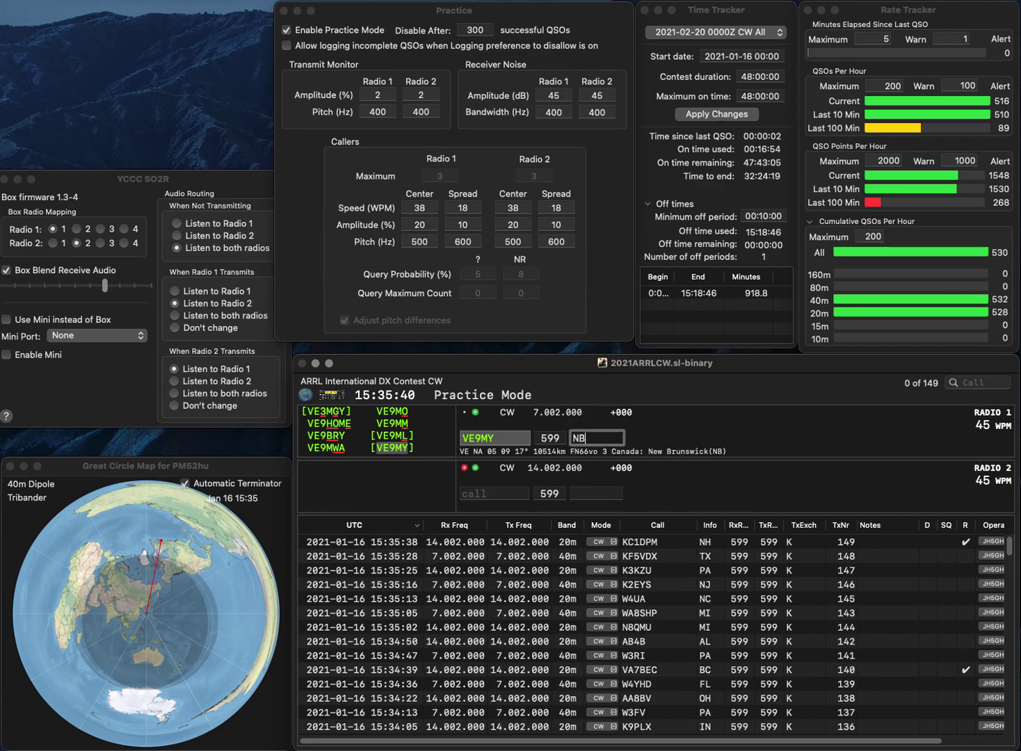
key("Return")
type("AW1CT")
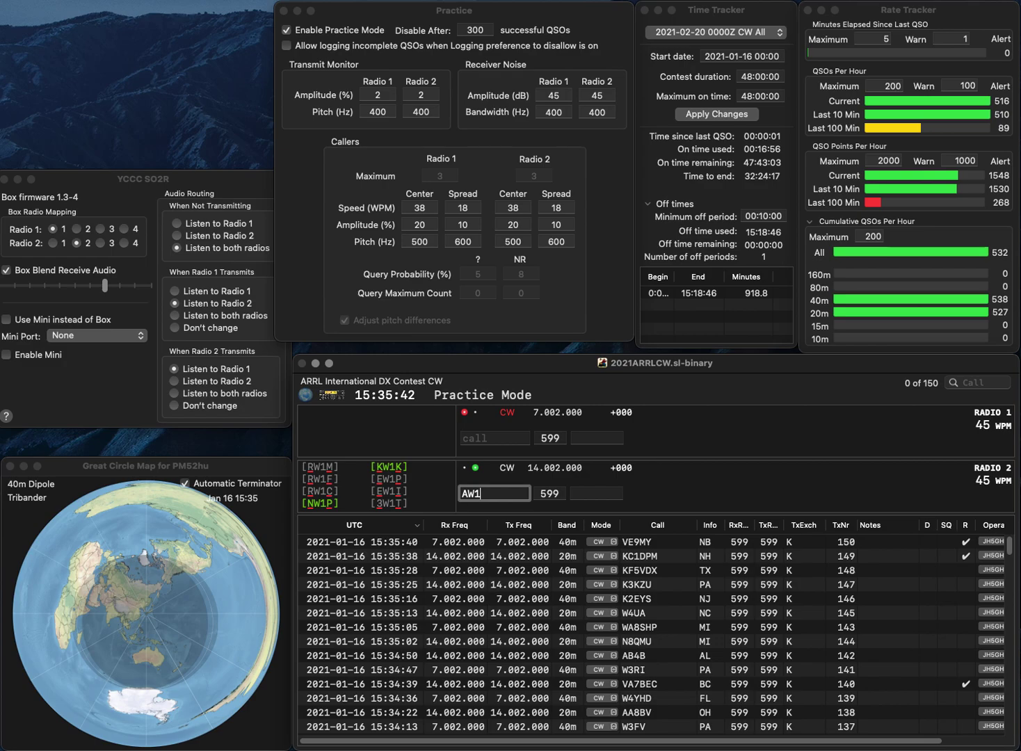
key("Left")
key("Left")
key("Left")
key("Left")
key("BackSpace")
key("Right")
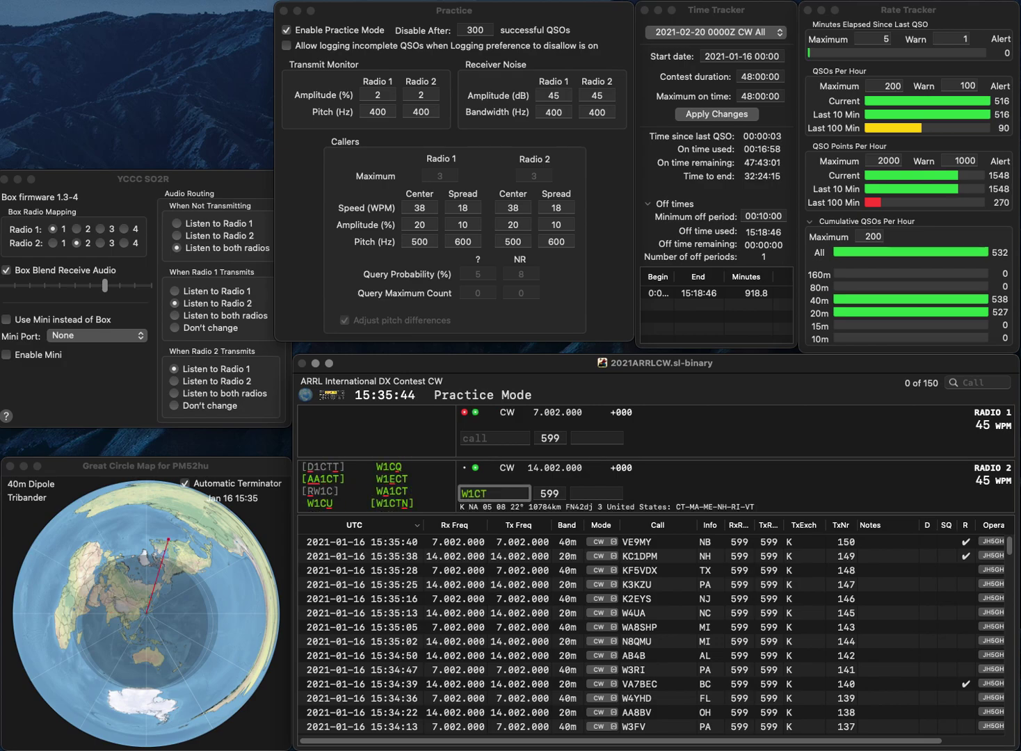
type("A")
key("Up")
key("Return")
key("Return")
- Enter W5TM as the caller on Radio 1 and send the exchange
type("W")
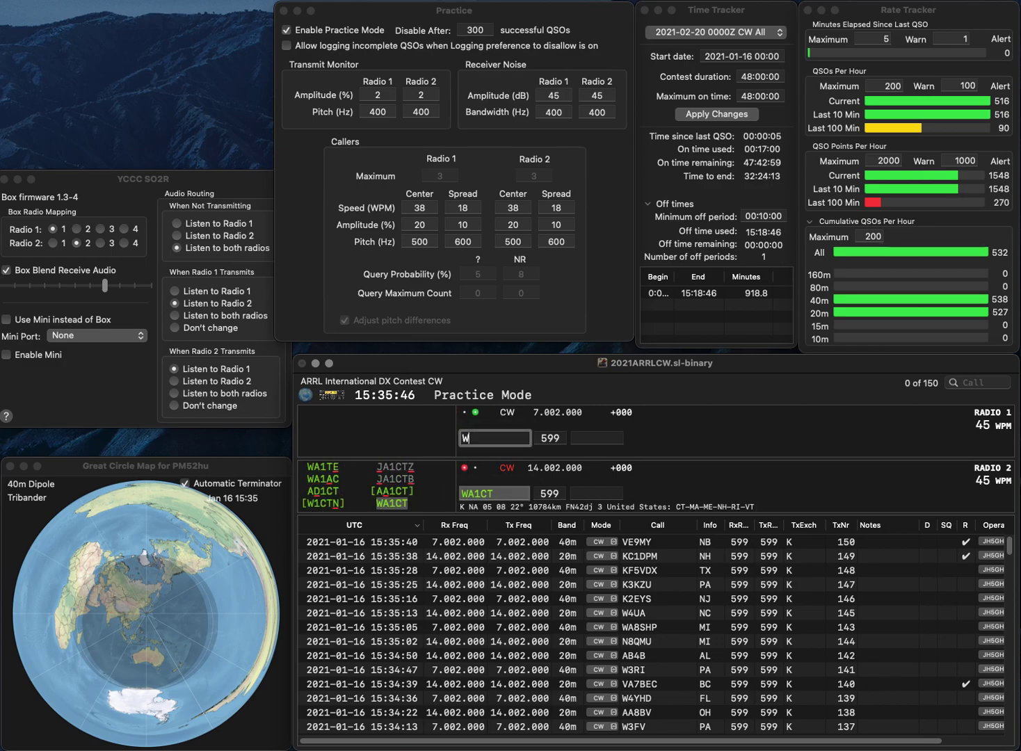
type("5TM")
key("Return")
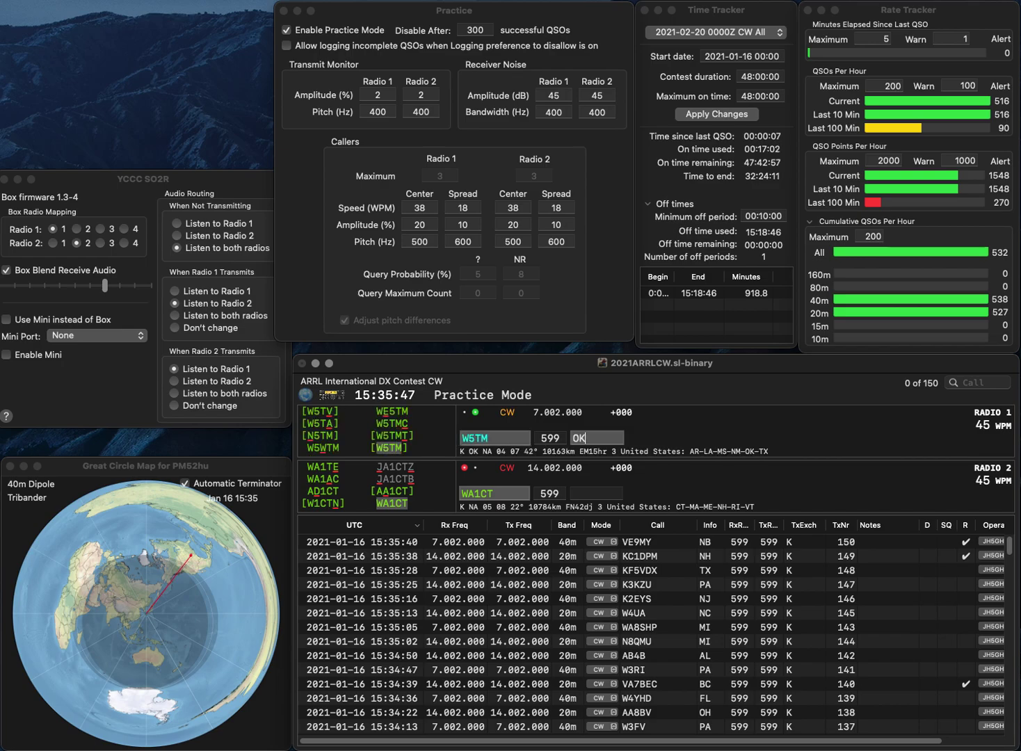
type("CT")
key("Return")
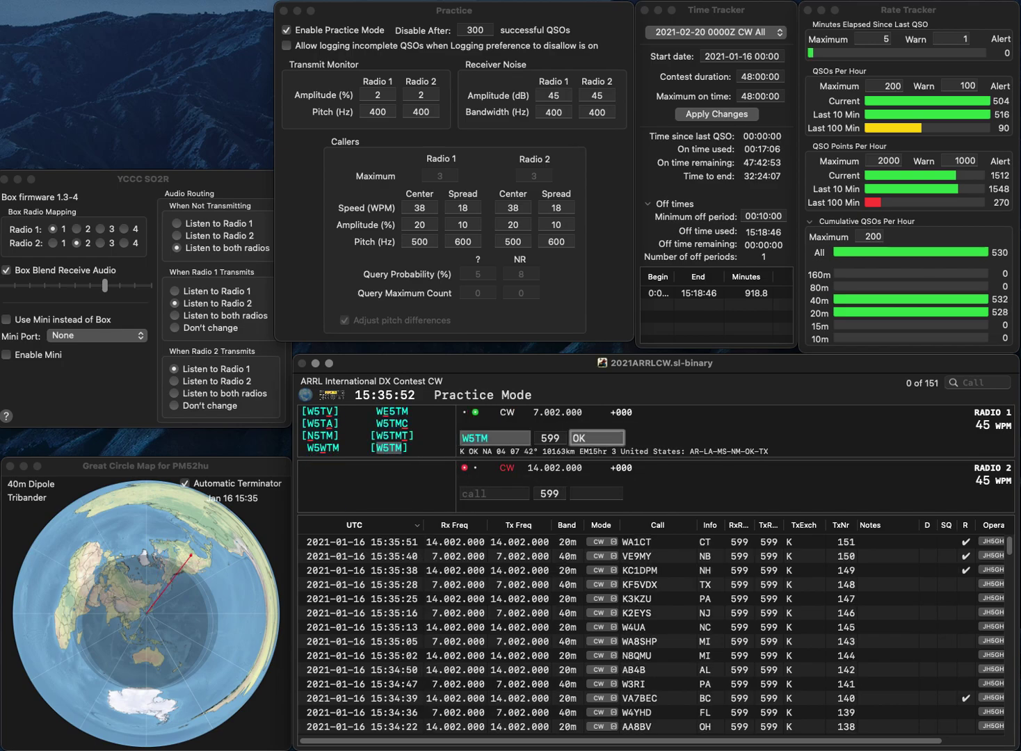
key("Return")
type("KI")
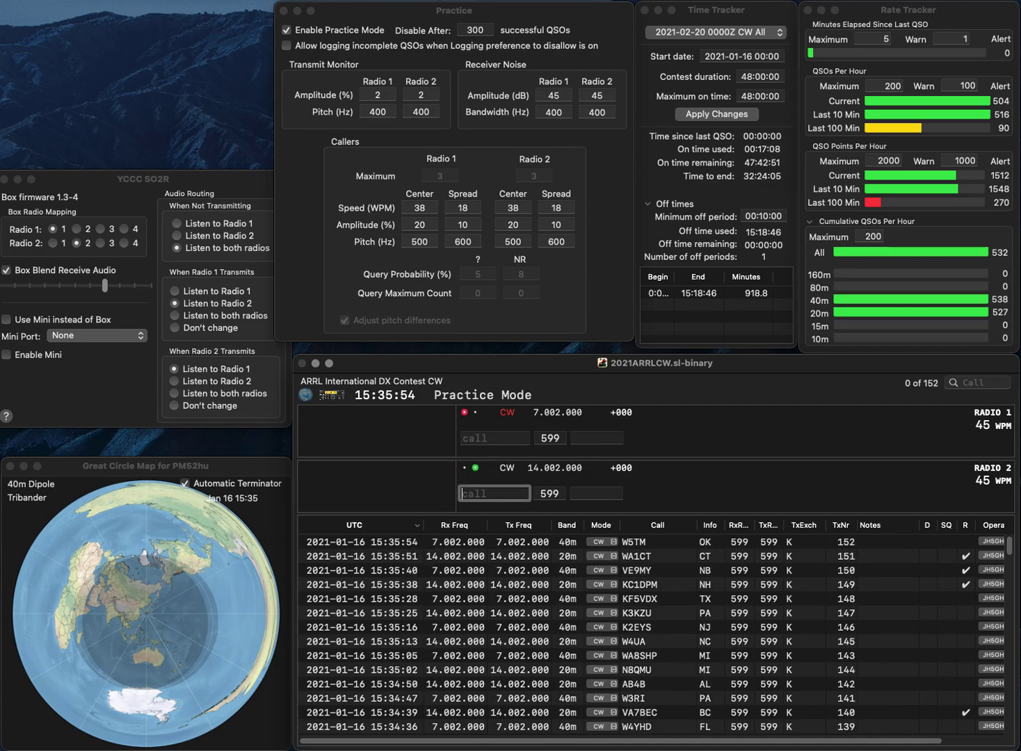
type("5ZRV")
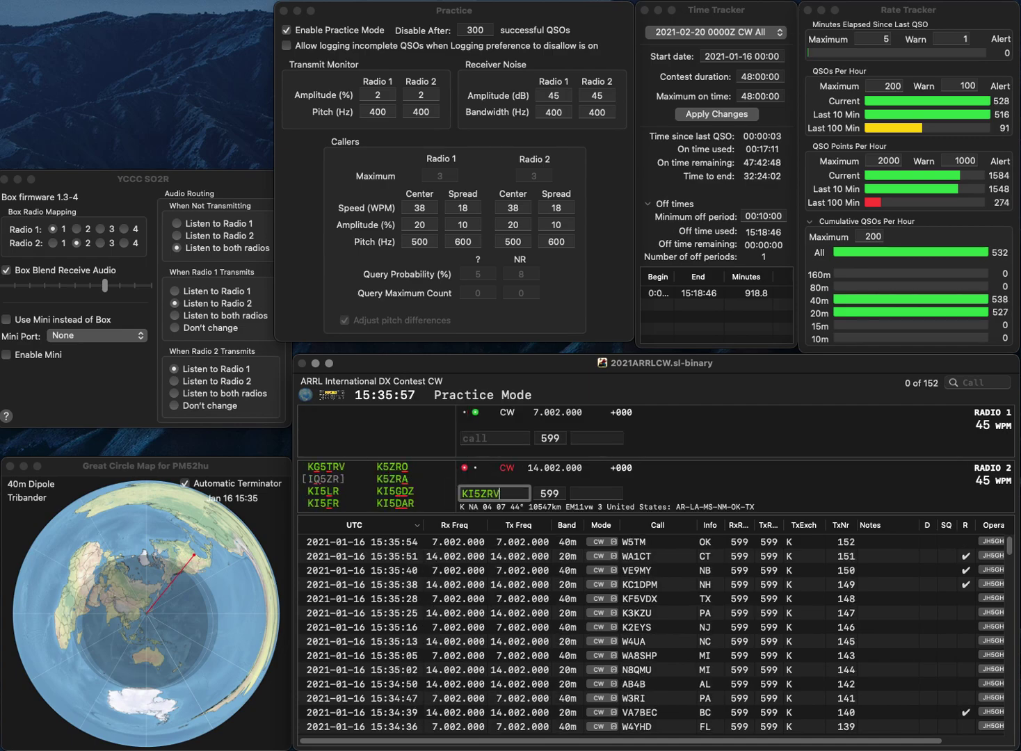
key("Return")
- Enter WC3W as the caller on Radio 1 and send the exchange
type("C3W")
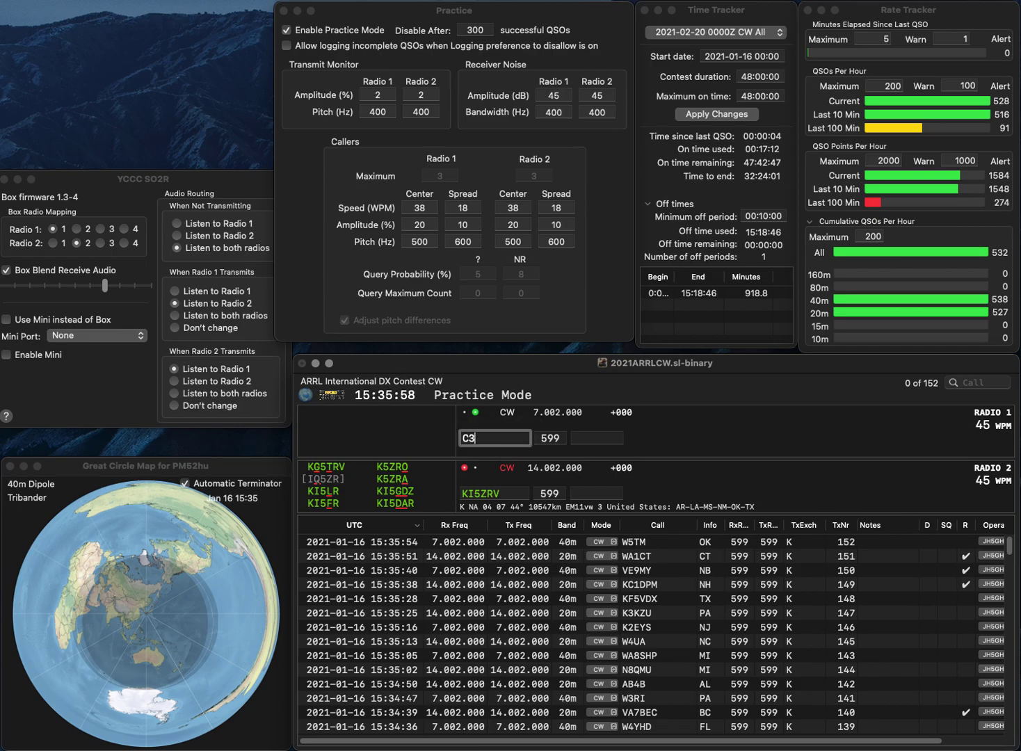
key("Left")
key("Left")
key("Left")
key("Home")
type("W")
key("Return")
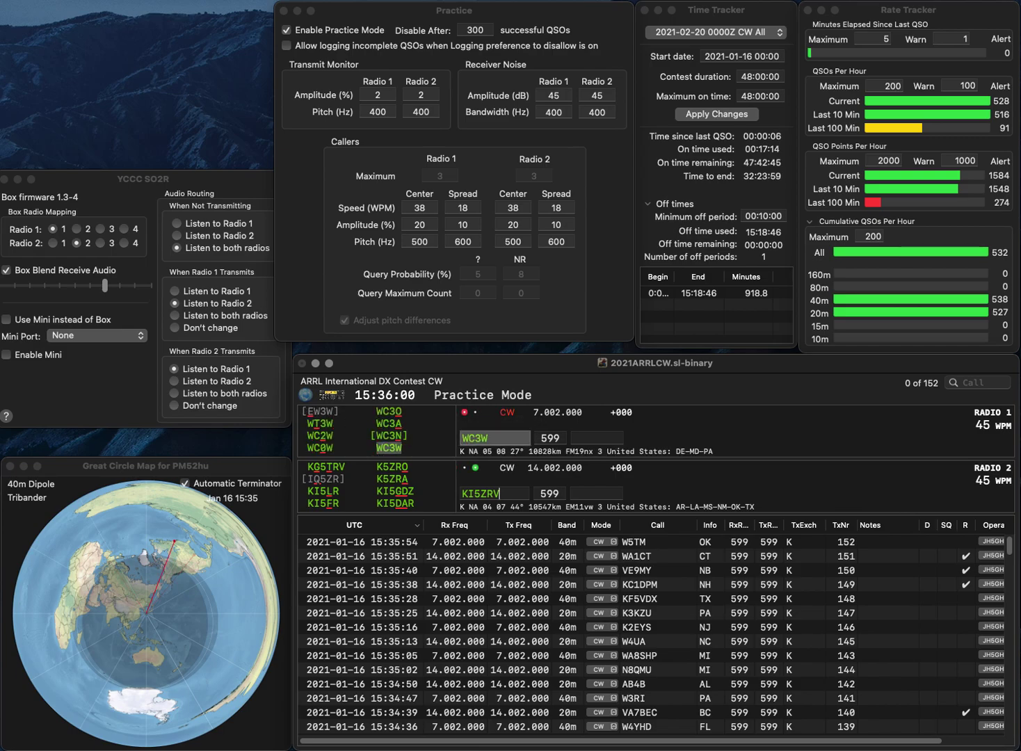
key("BackSpace")
type("4")
key("Right")
key("Right")
key("Right")
key("BackSpace")
type("H")
key("Return")
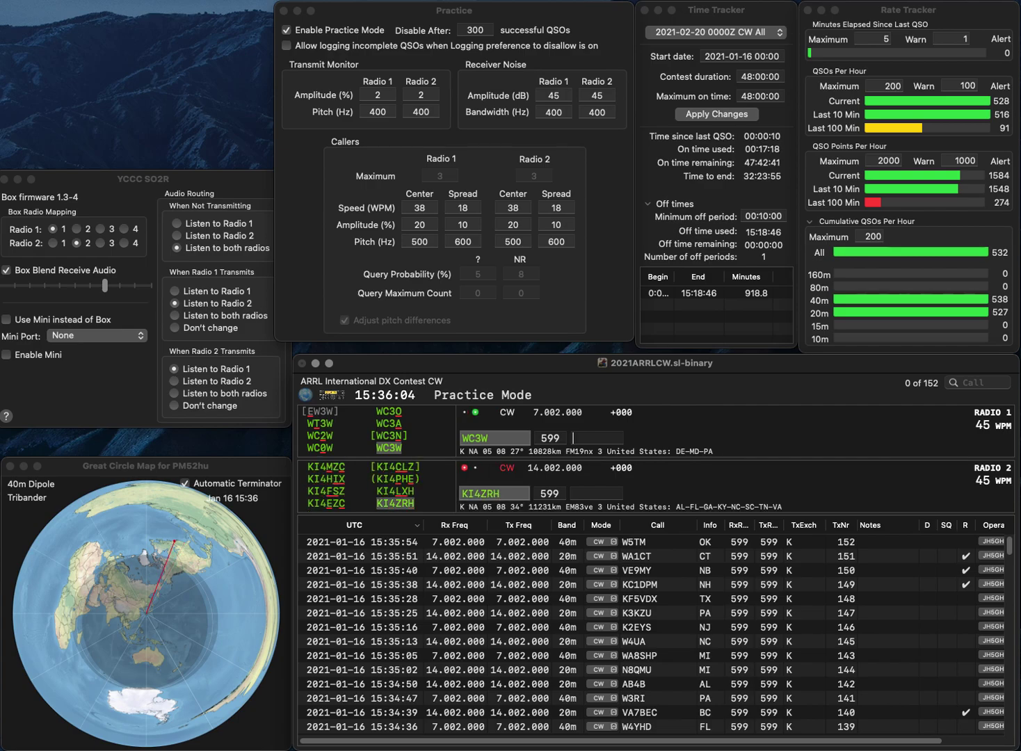
type("DE")
key("Return")
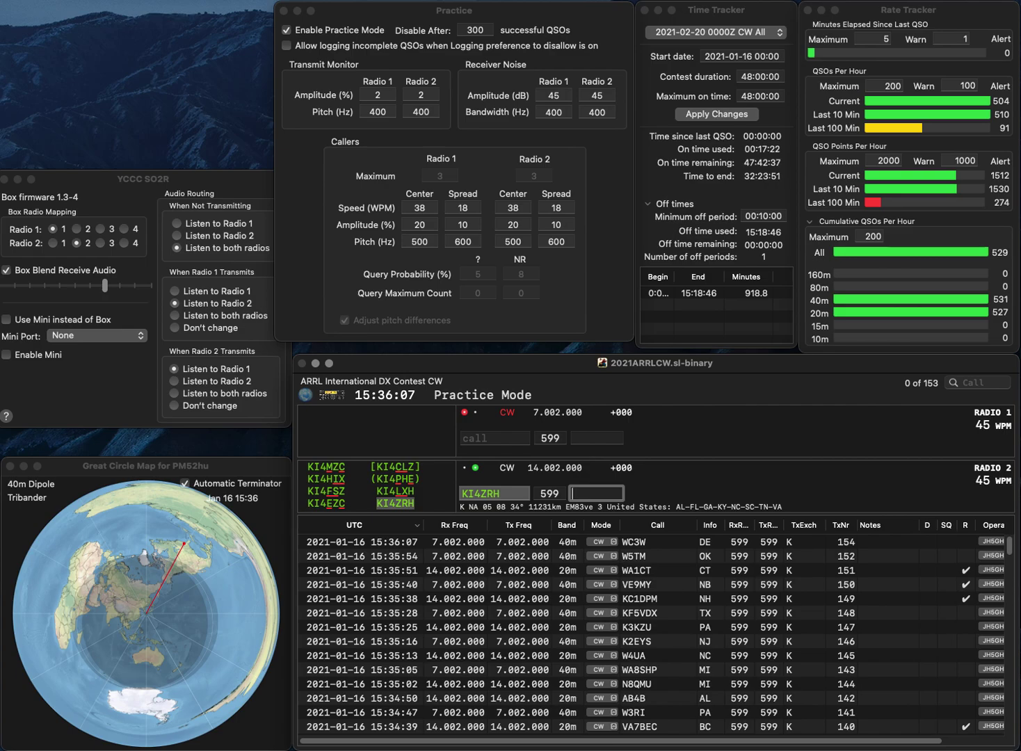
type("GA")
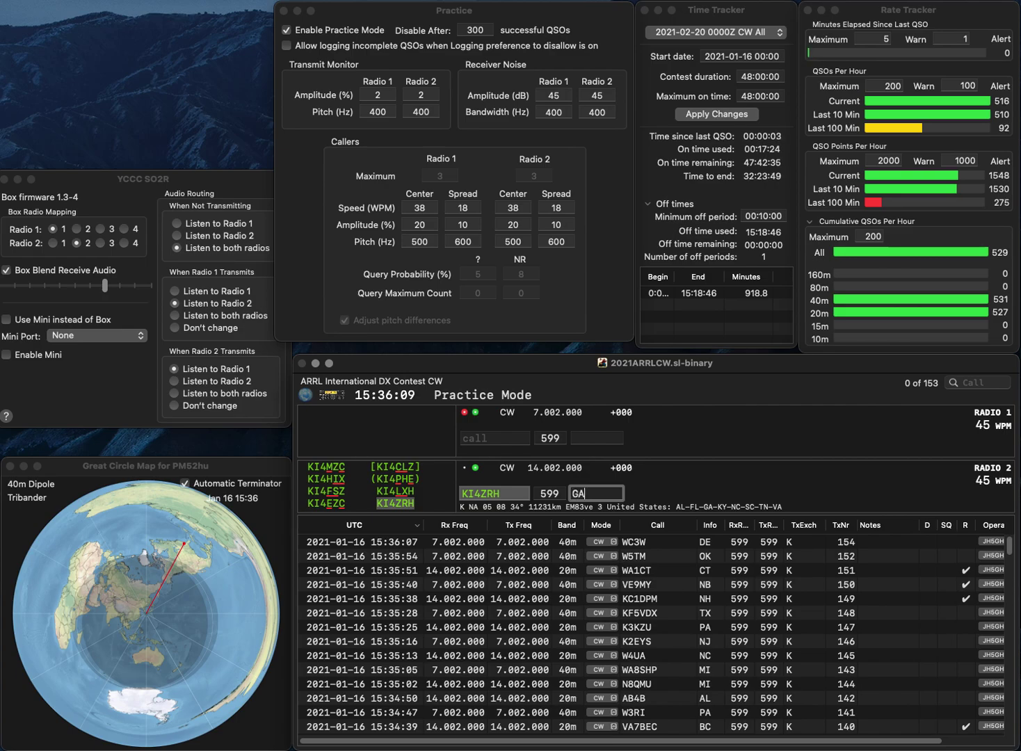
key("Return")
- Enter NS3U as the caller on Radio 1 and N9RAF as the caller on Radio 2
type("NSU")
type("2U")
key("Return")
type("9RAF")
key("Home")
type("N")
key("Return")
key("BackSpace")
type("3")
key("Return")
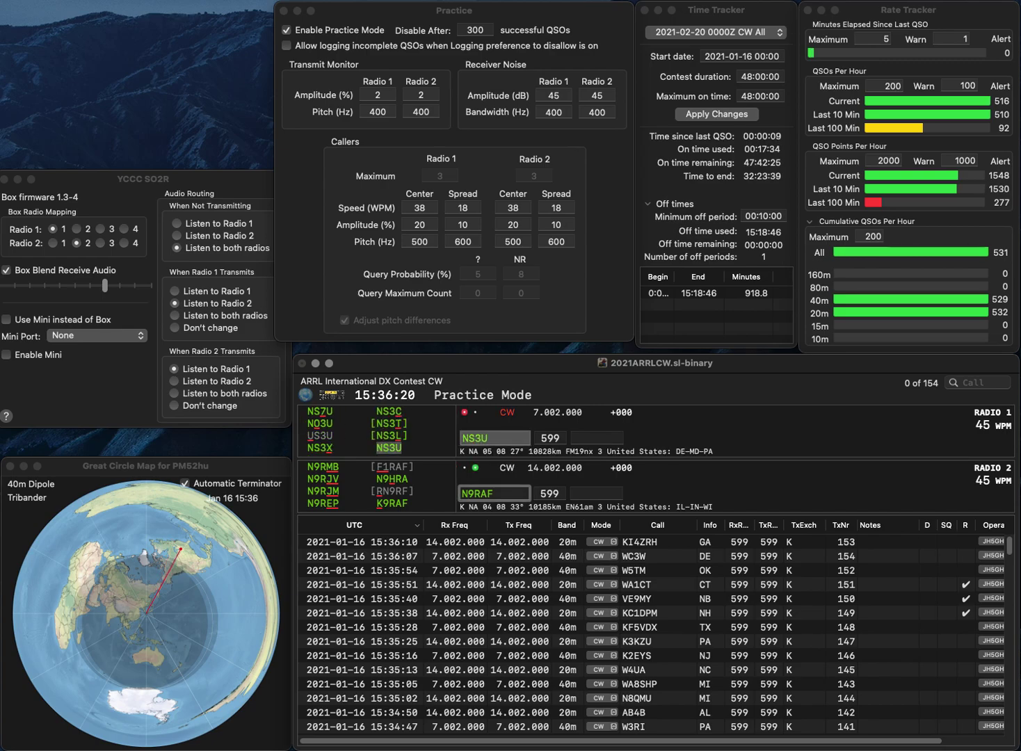
key("BackSpace")
key("BackSpace")
type("K9")
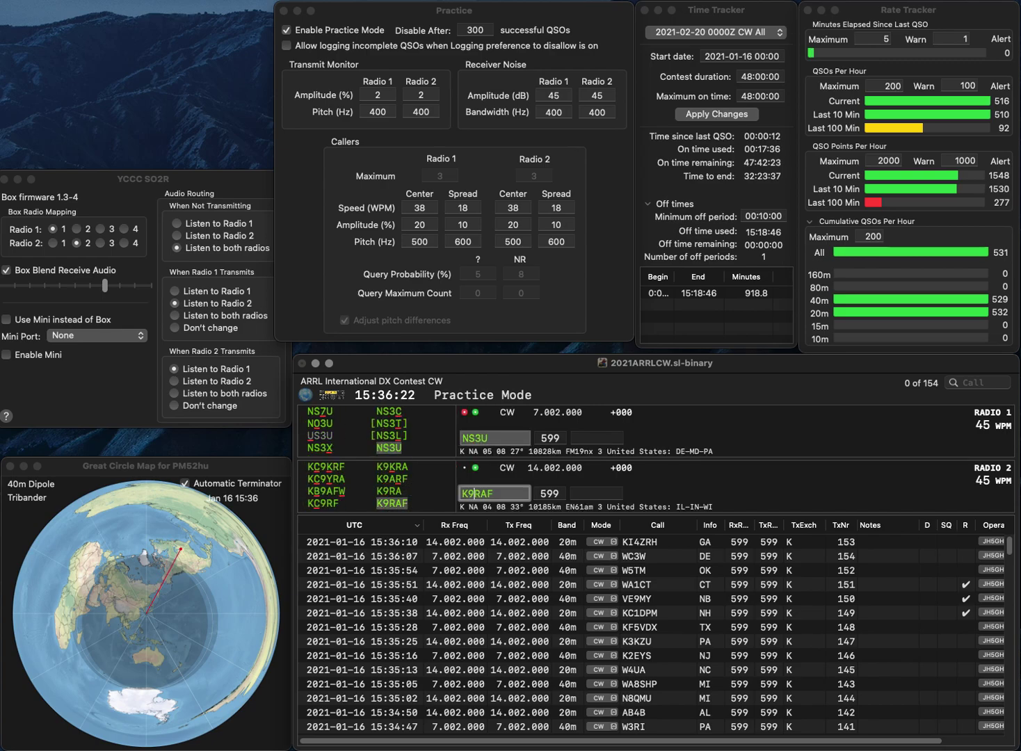
key("Return")
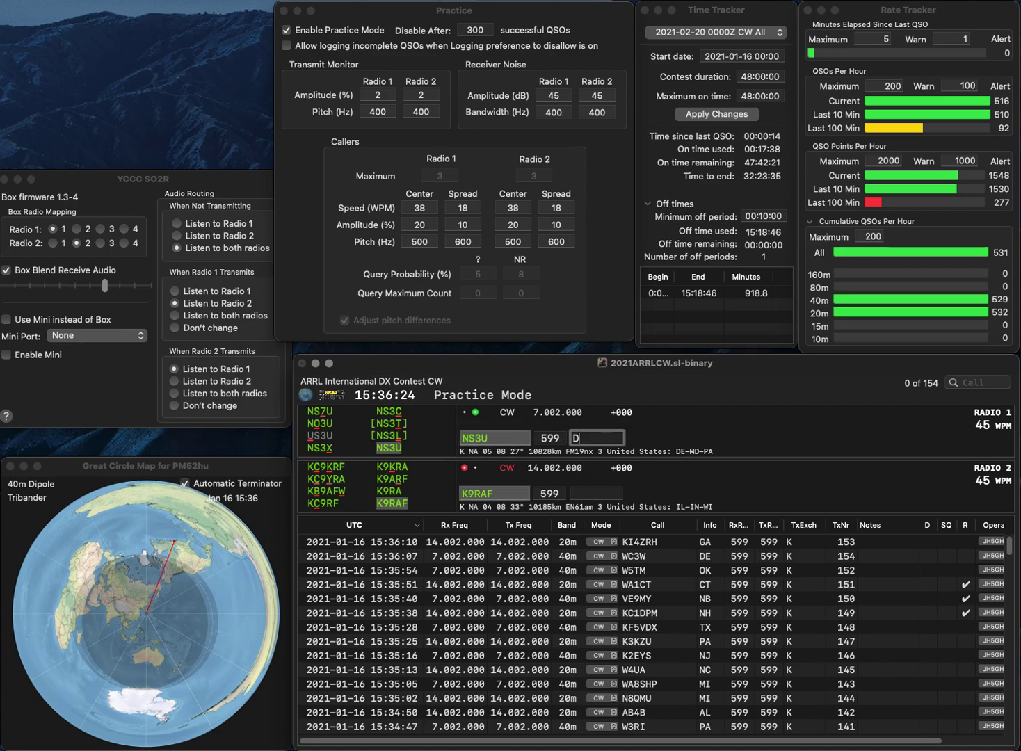
key("Return")
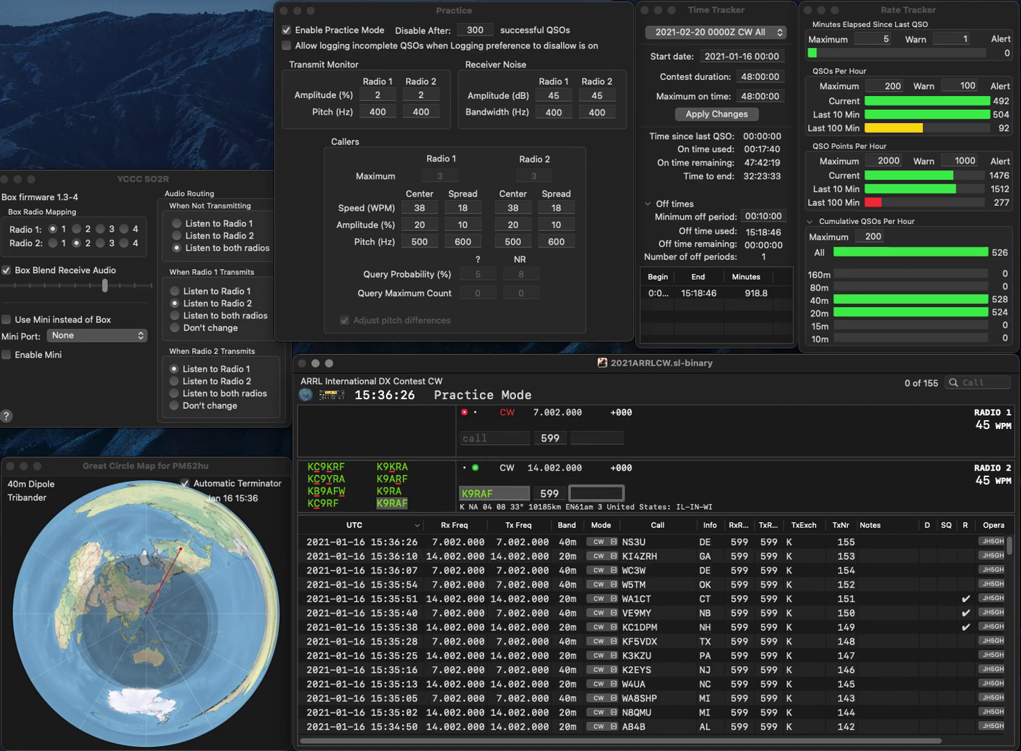
type("IN")
key("Return")
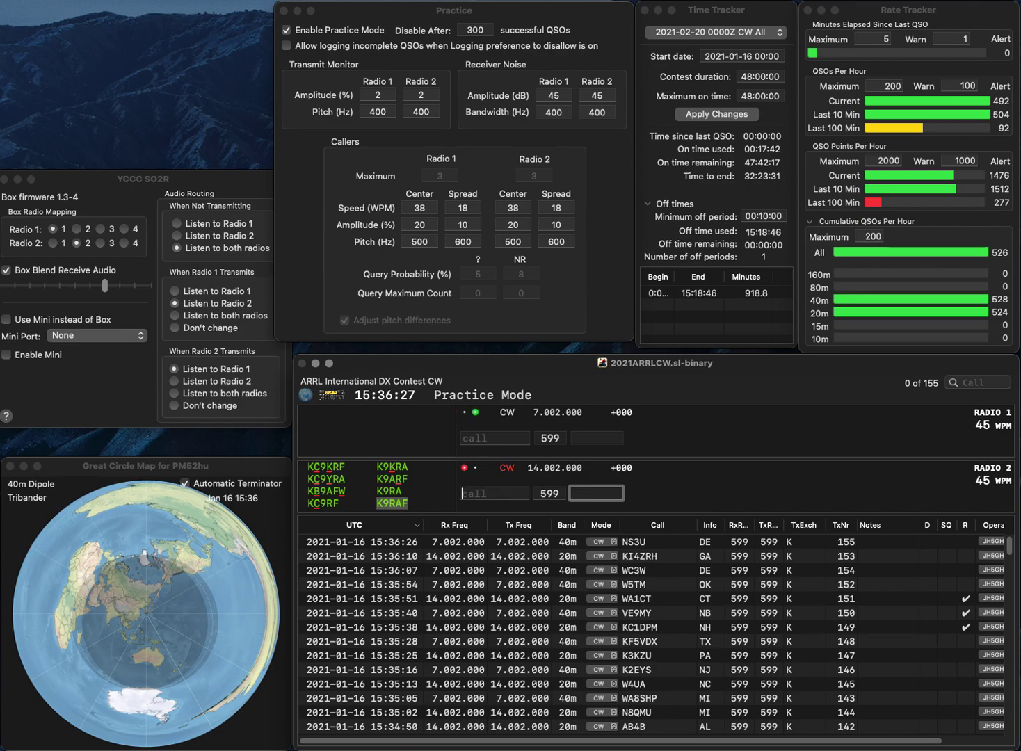
- Enter KC1BB as the caller on Radio 1 and W1BE as the caller on Radio 2
type("KC1BB")
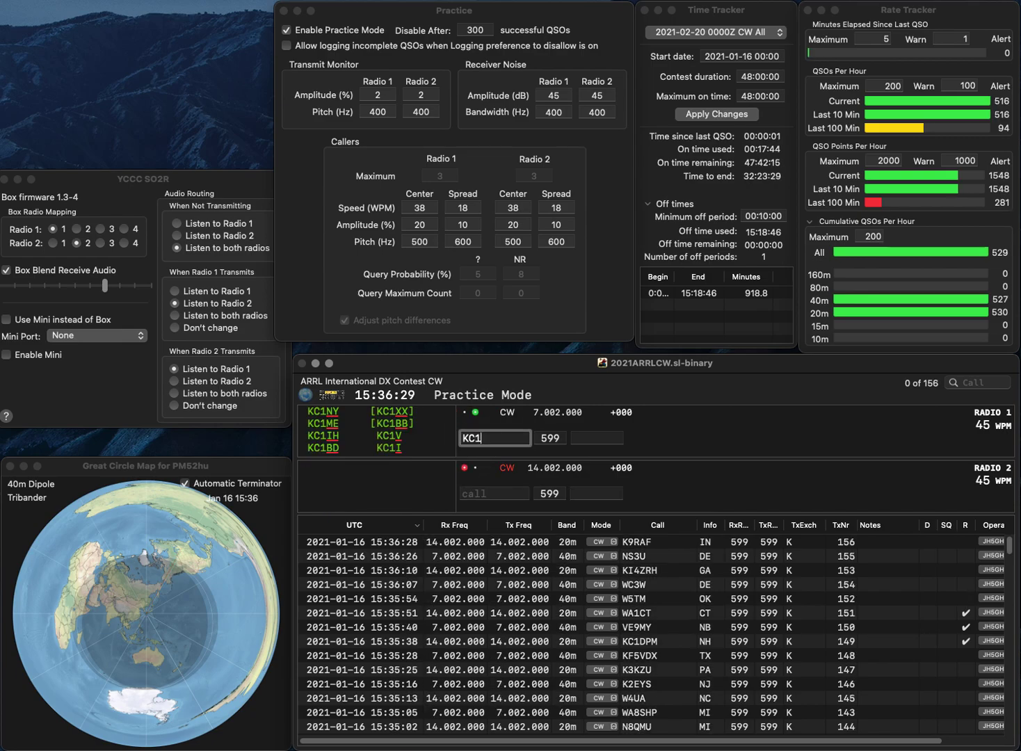
key("Return")
type("J")
key("BackSpace")
type("W1")
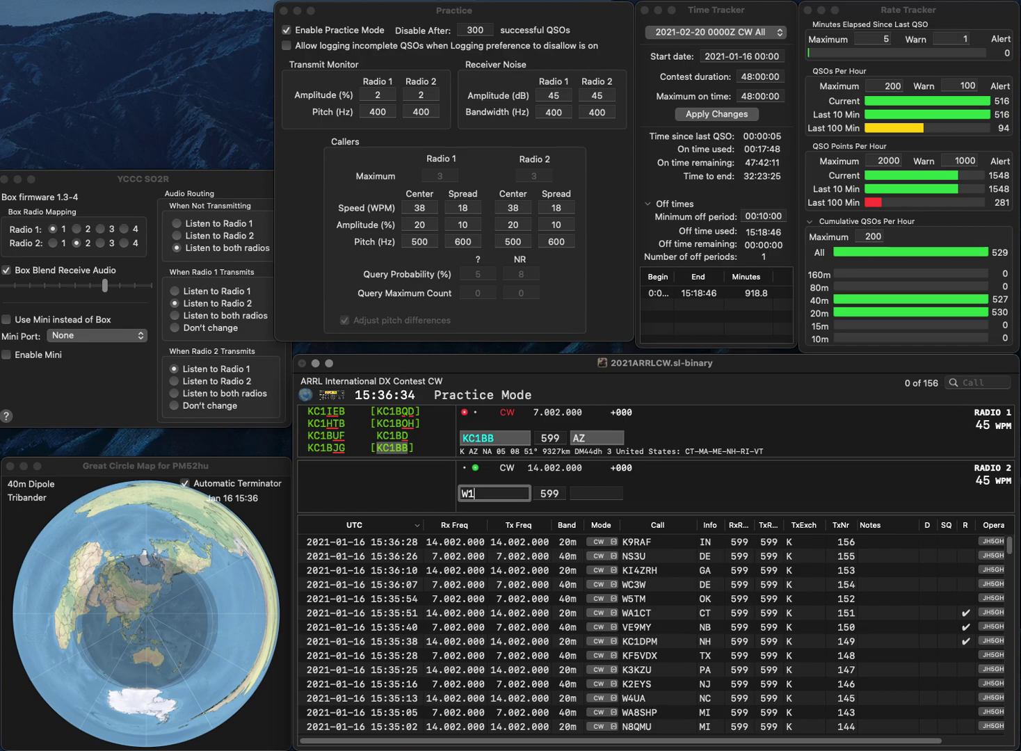
type("BE")
key("Return")
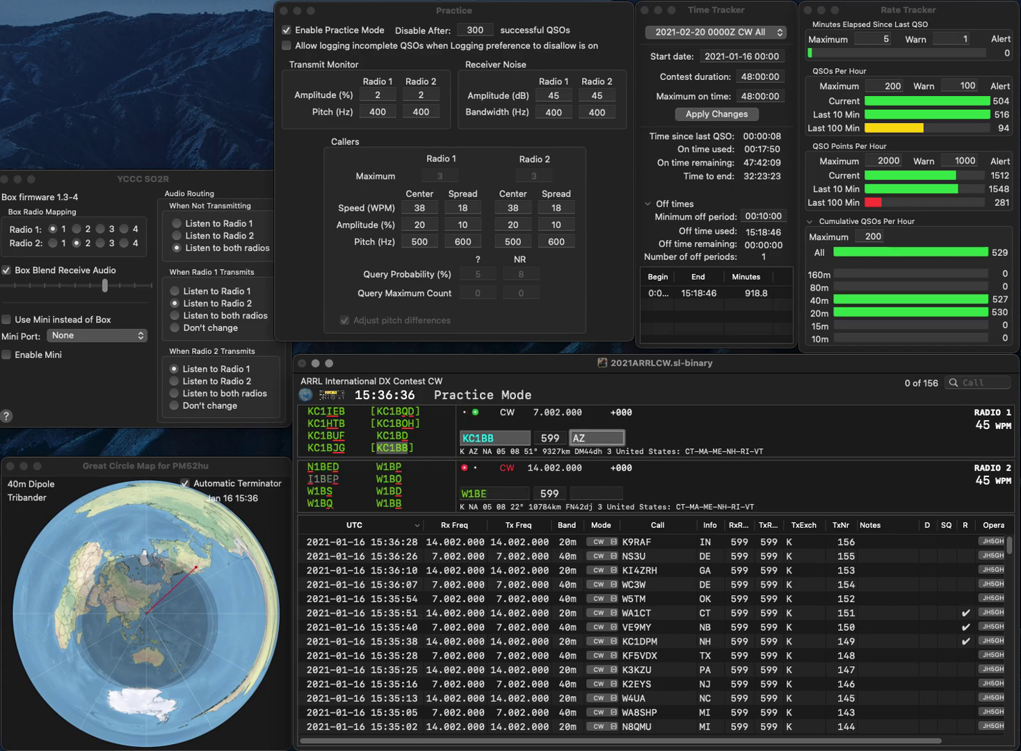
- Log KC1BB on Radio 1 with exchange AZ, and correct the Radio 2 call sign to W1EBI
key("Return")
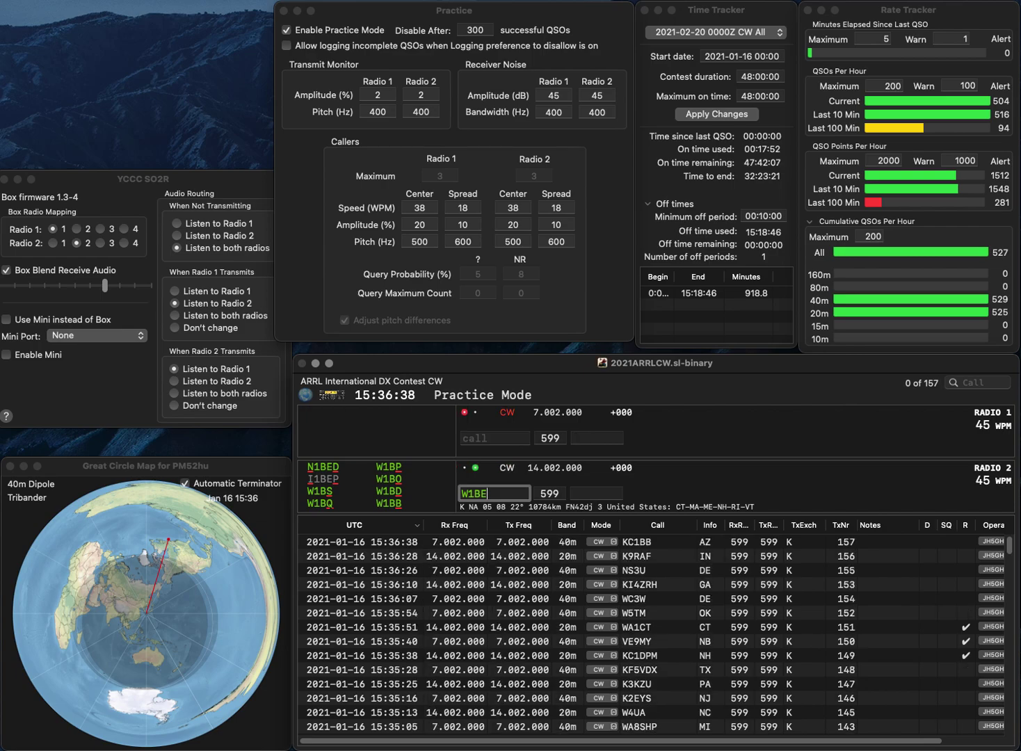
key("Left")
key("BackSpace")
type("EBI")
key("Return")
type("W")
key("BackSpace")
type("N2NOW")
key("Return")
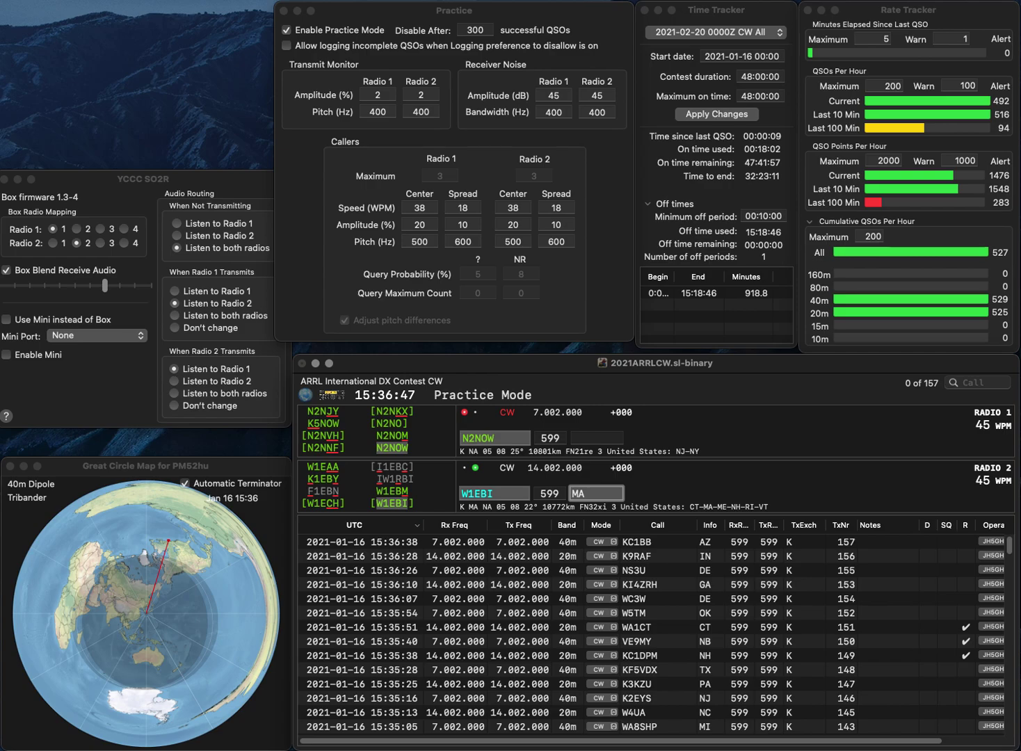
key("Return")
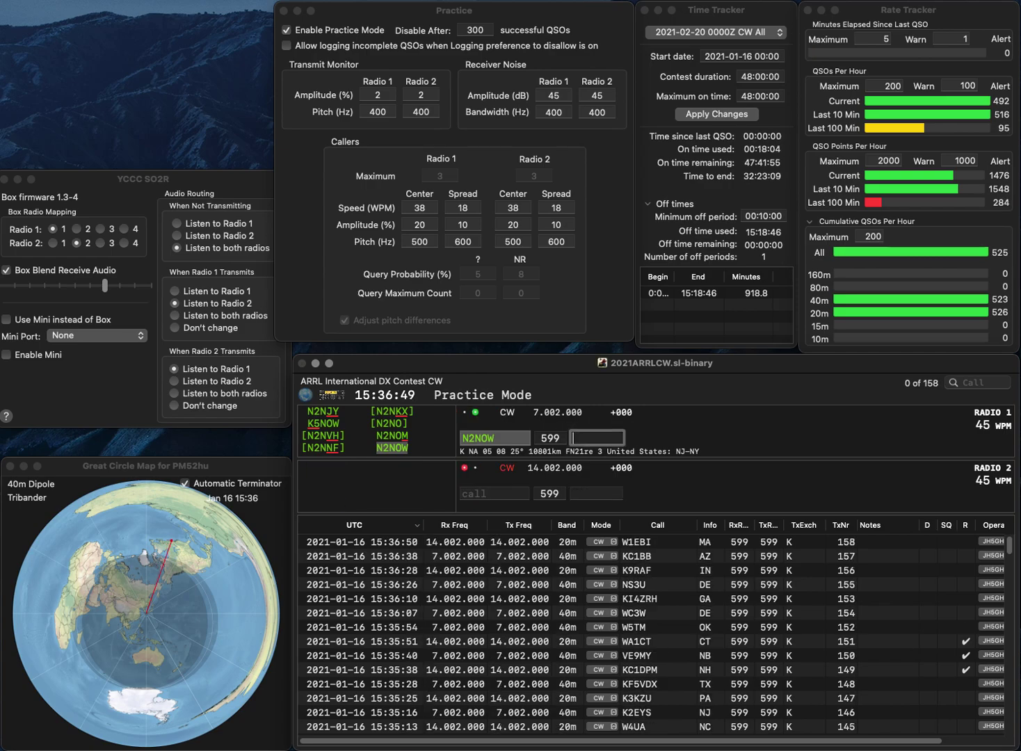
type("NJ")
key("Return")
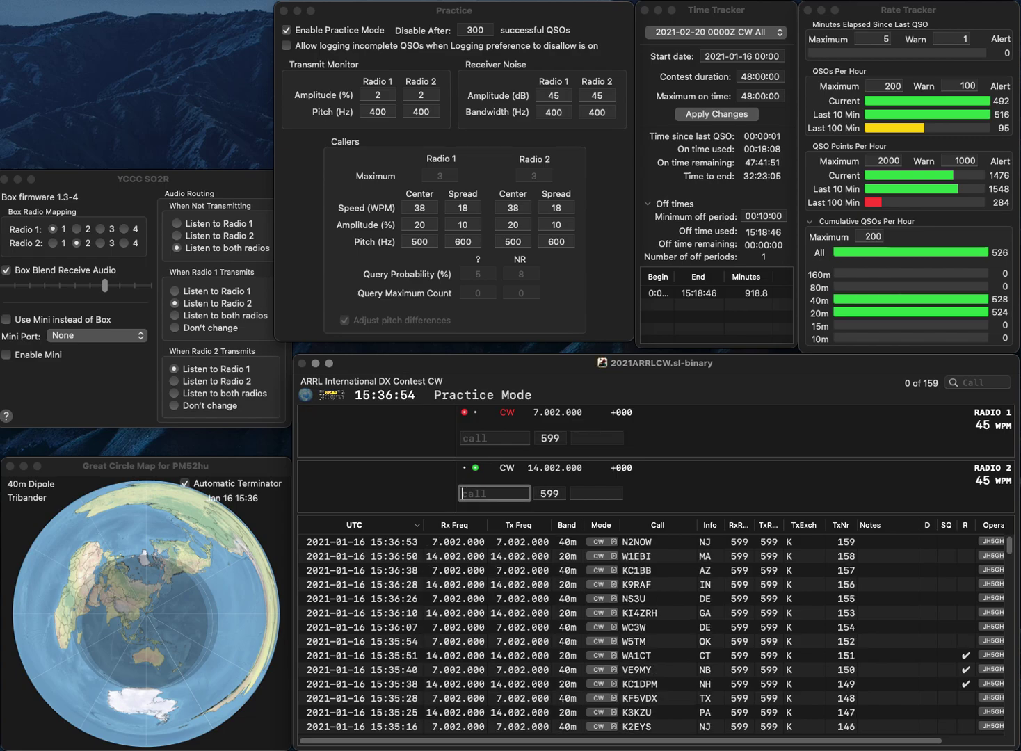
- Enter WY6K as the caller on Radio 1 and WR3Z as the caller on Radio 2
type("Z")
key("Return")
type("WY6K")
key("Return")
type("WR3")
key("Return")
type("CA")
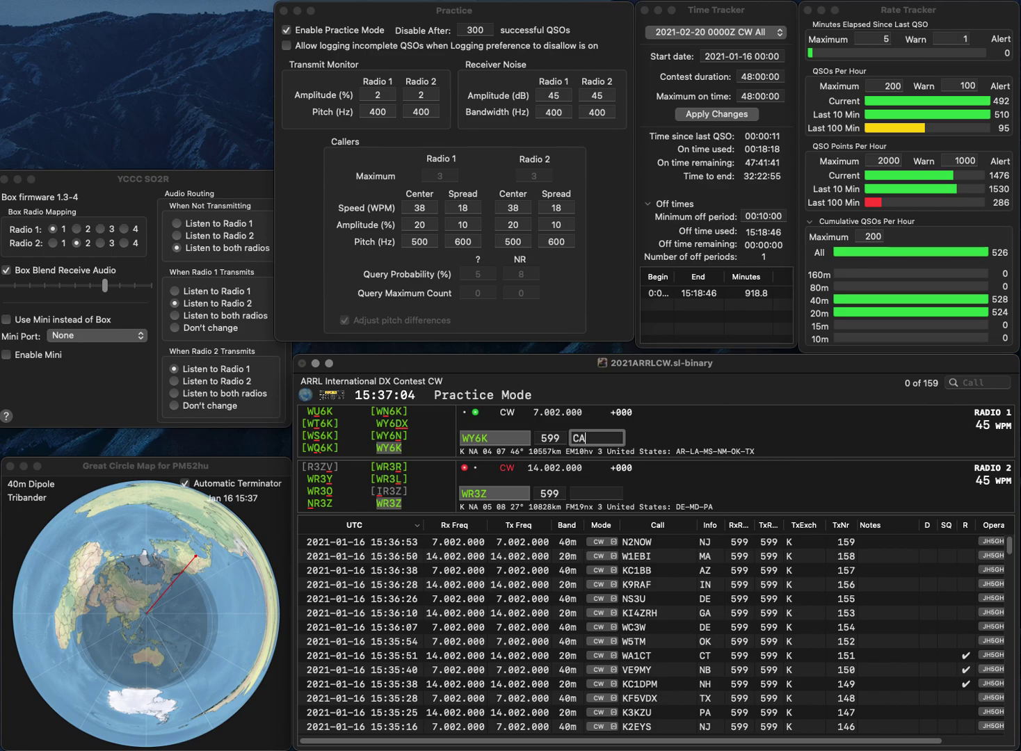
key("BackSpace")
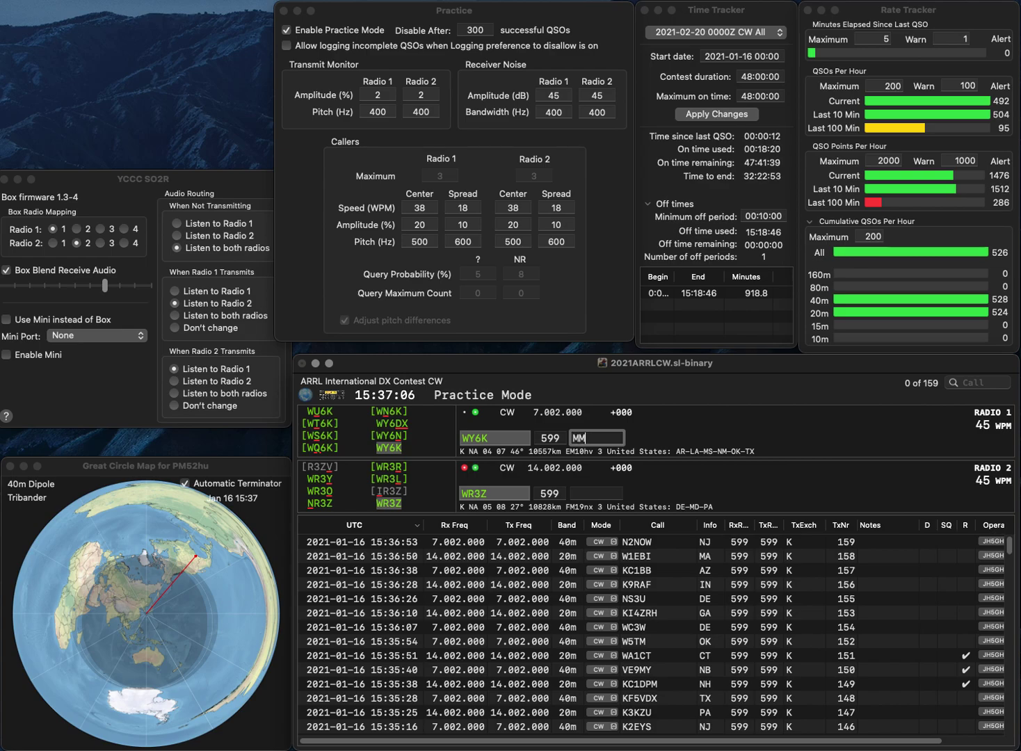
key("Return")
type("DE")
key("Return")
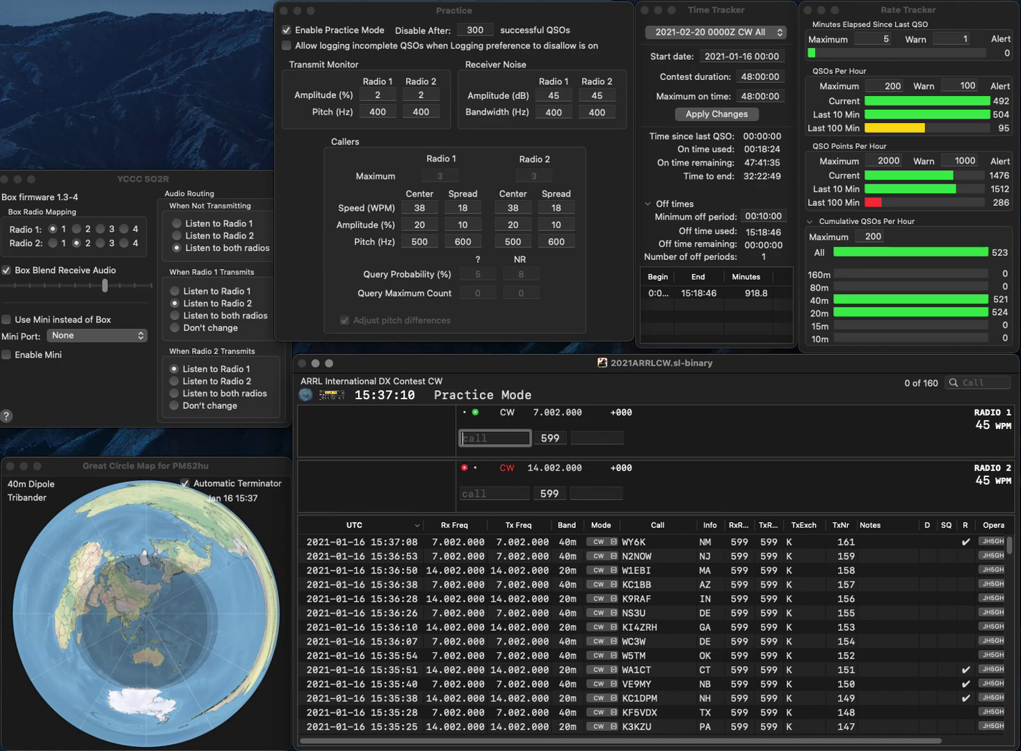
- Enter the partial call sign PF on Radio 1 and query the caller
key("BackSpace")
type("PF")
key("Return")
type("VA2")
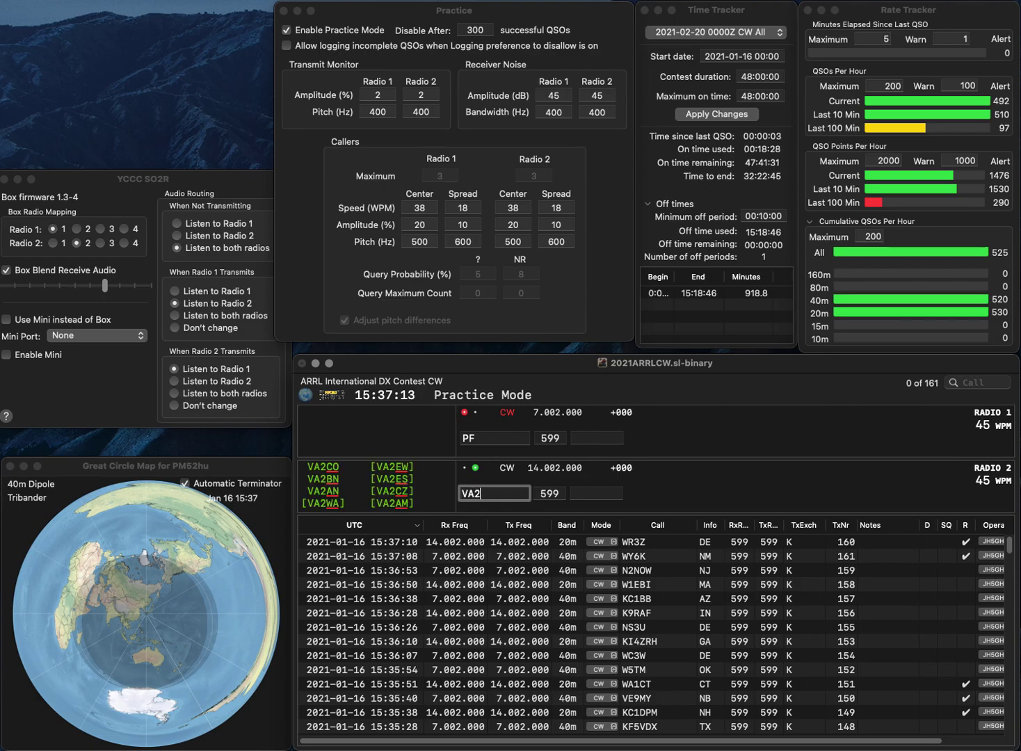
type("FW")
key("Return")
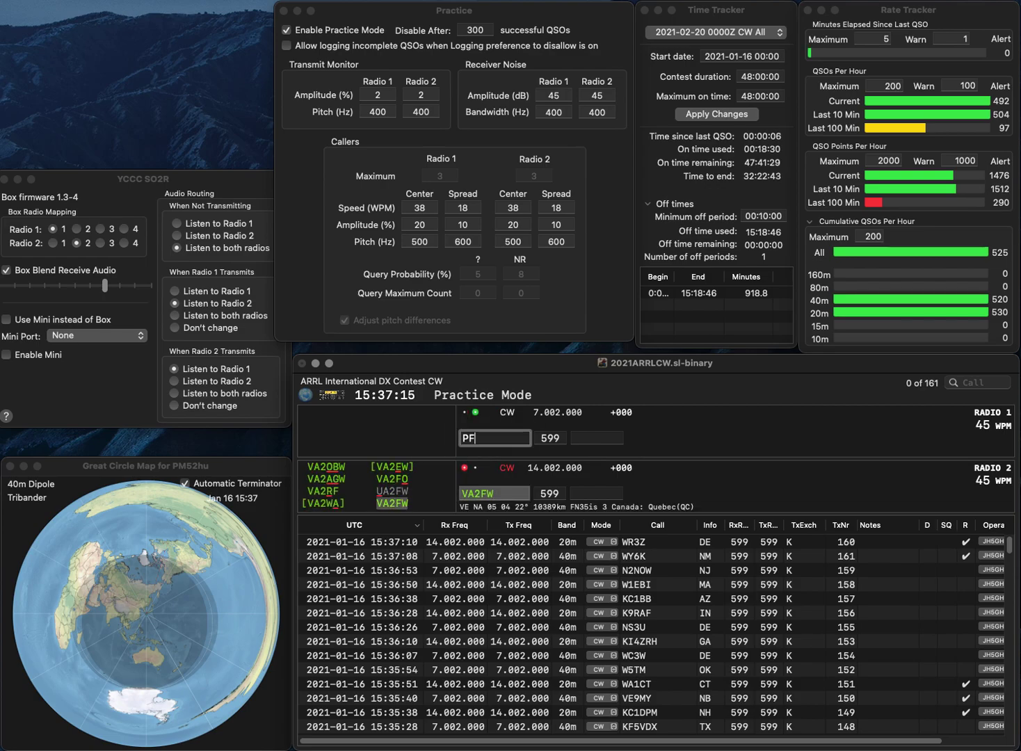
type("W5")
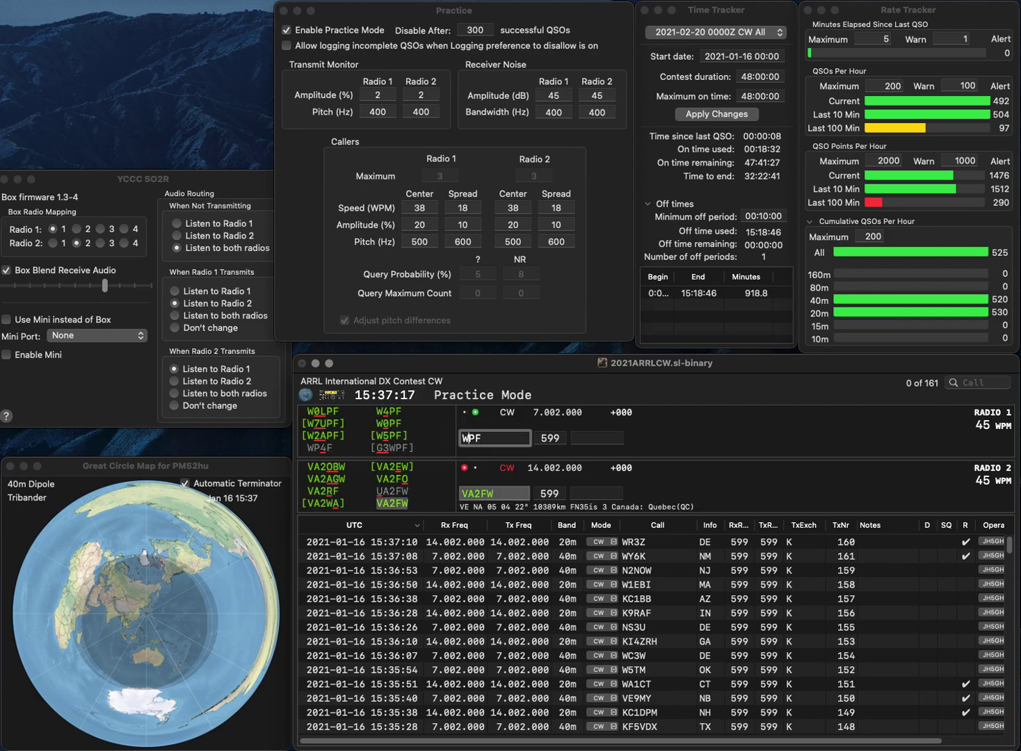
key("Return")
- Log VA2FW on Radio 2 with exchange QC and W5PF on Radio 1 with exchange TX
key("space")
type("G")
key("BackSpace")
type("QC")
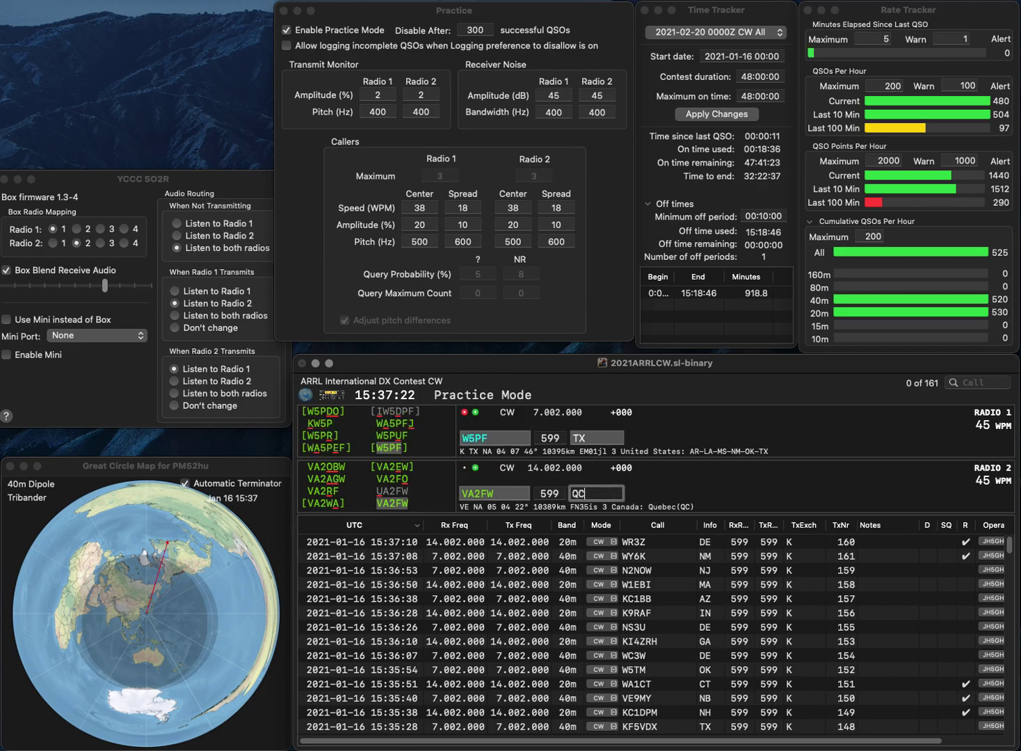
key("Return")
key("Return")
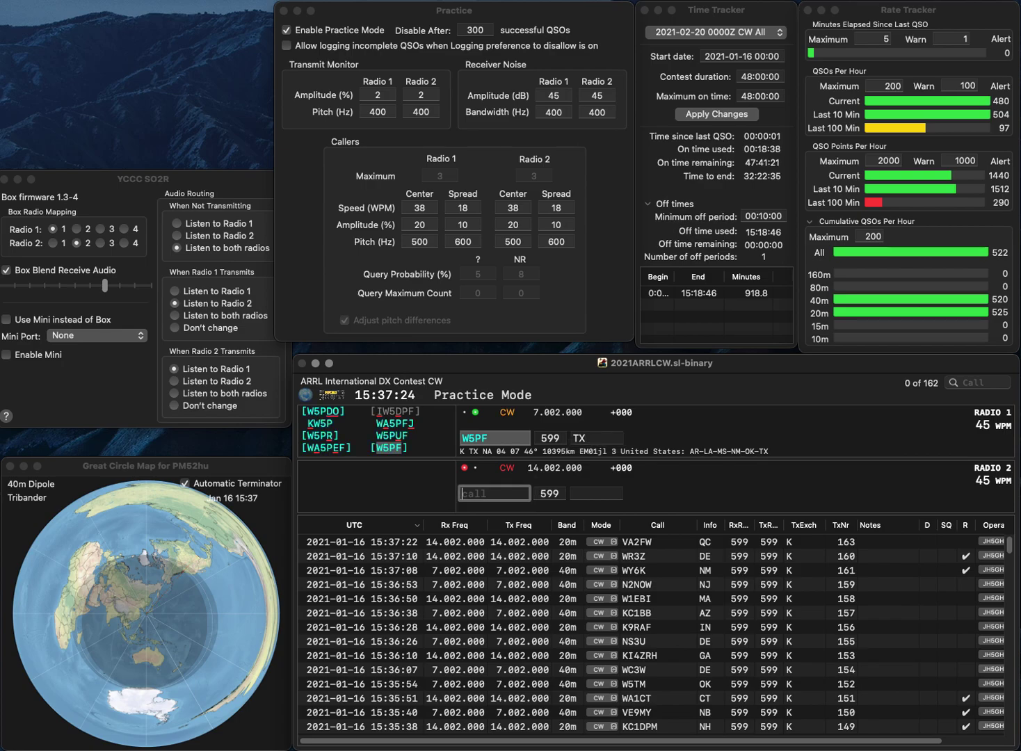
type("WA4PGI")
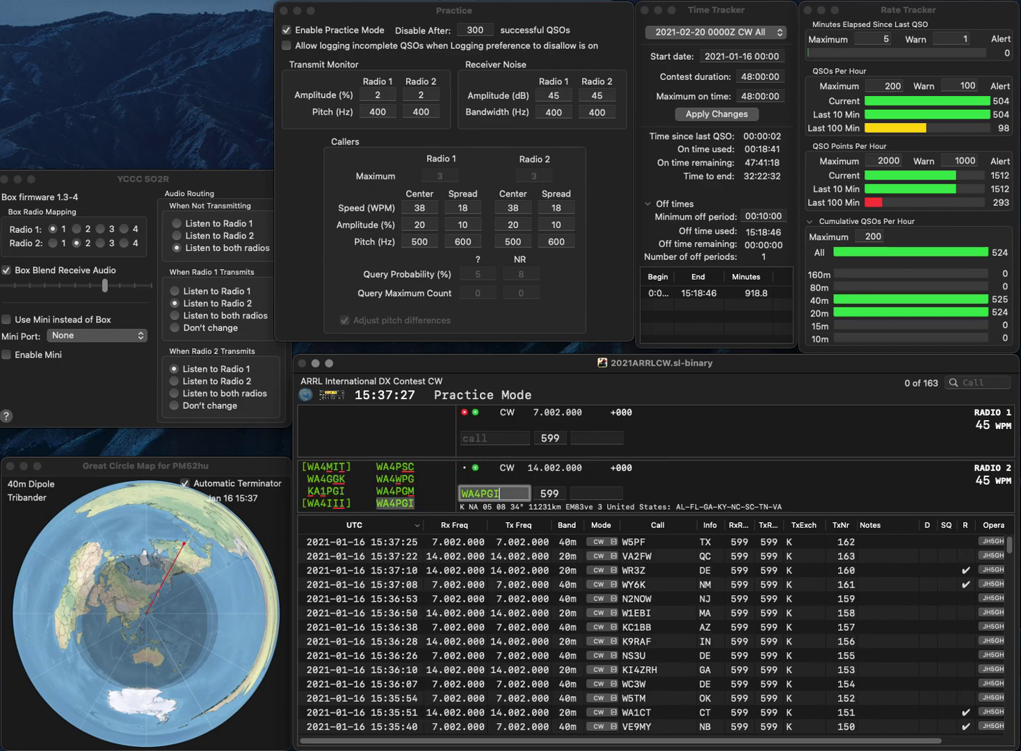
key("Return")
type("K")
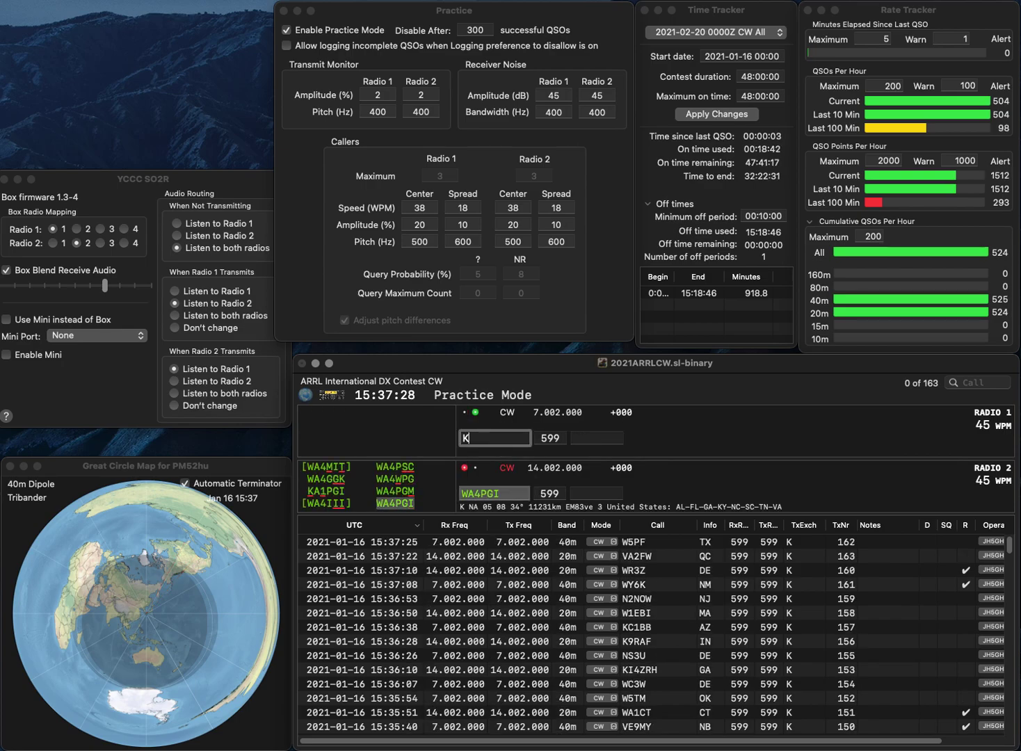
type("8JYG")
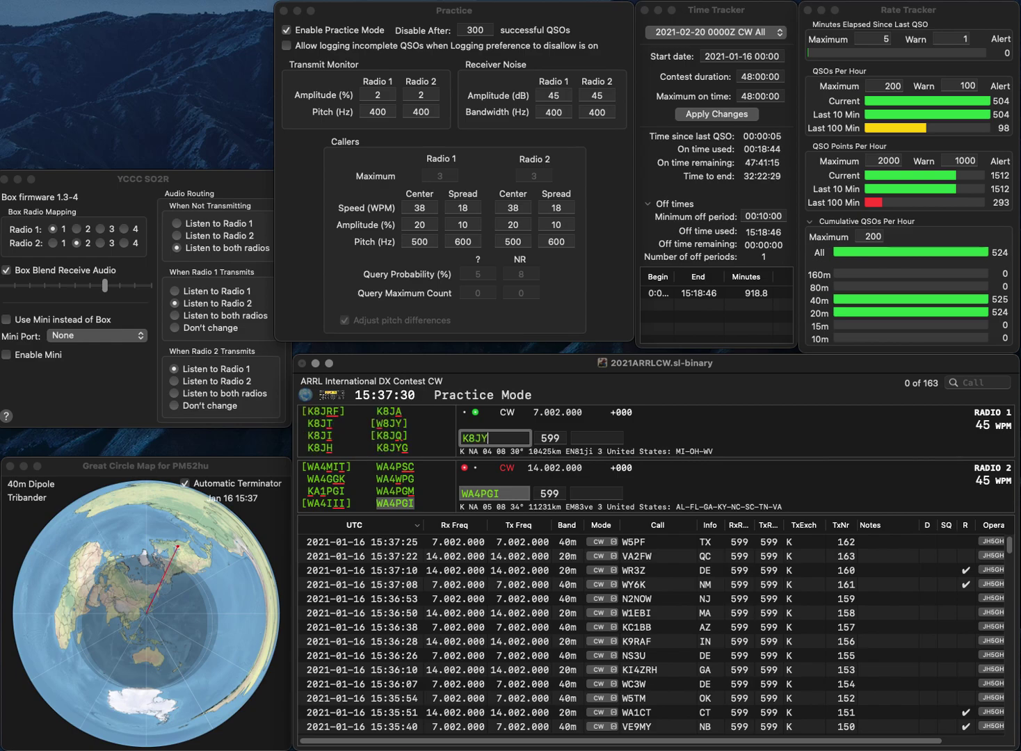
key("Return")
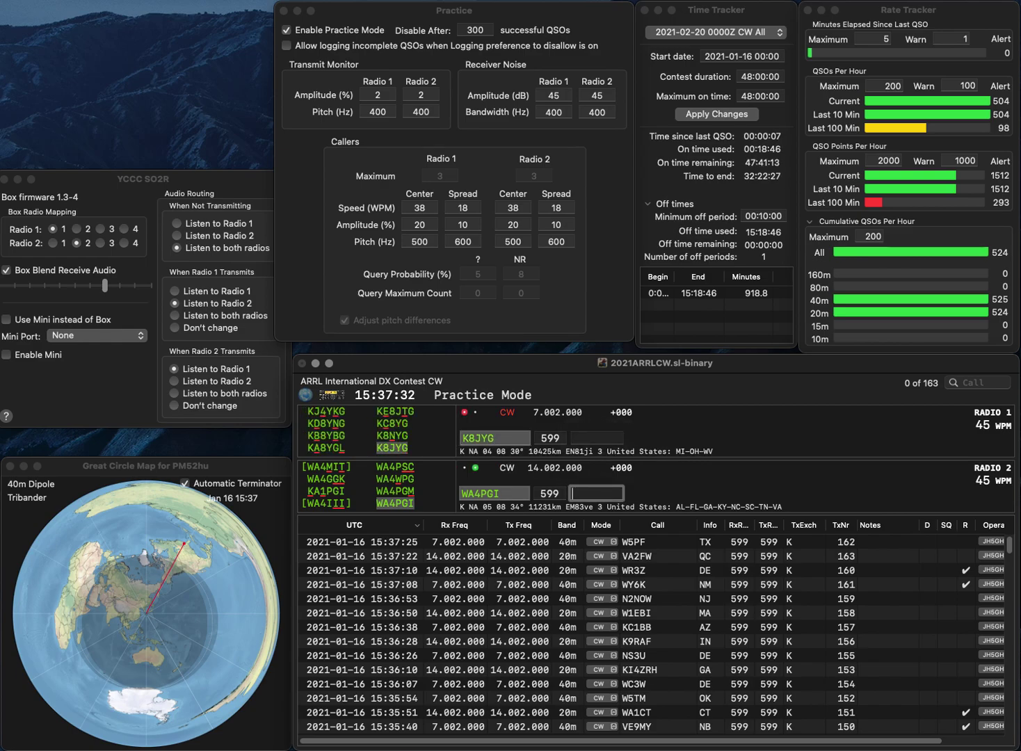
type("NC")
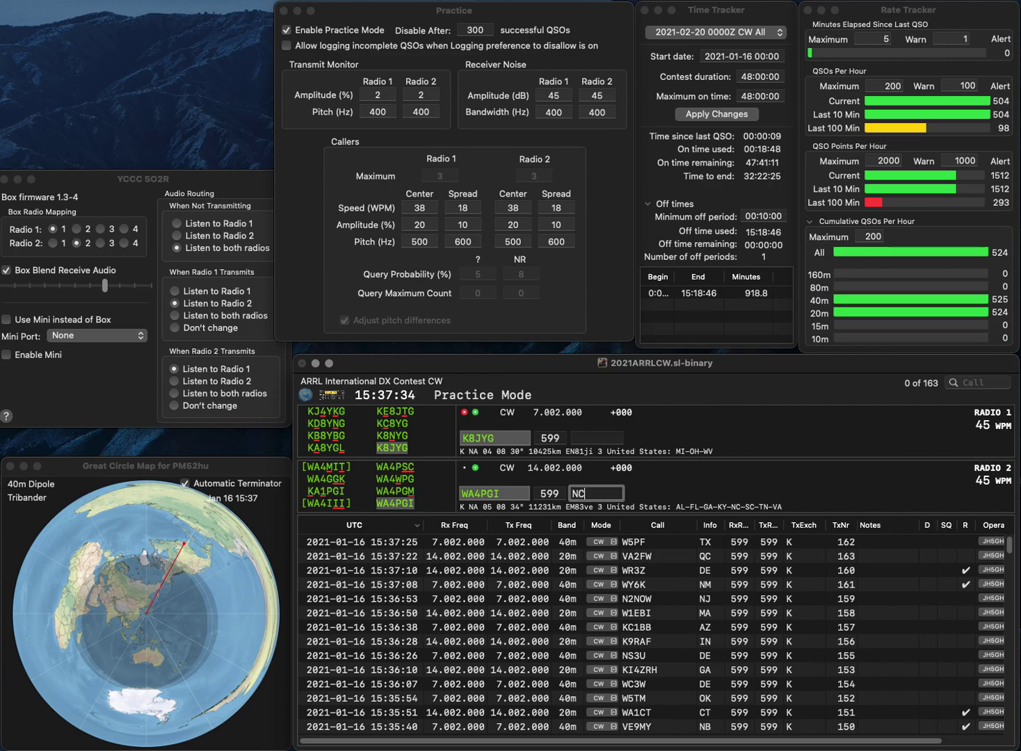
key("Return")
type("WV")
key("Return")
type("NN7")
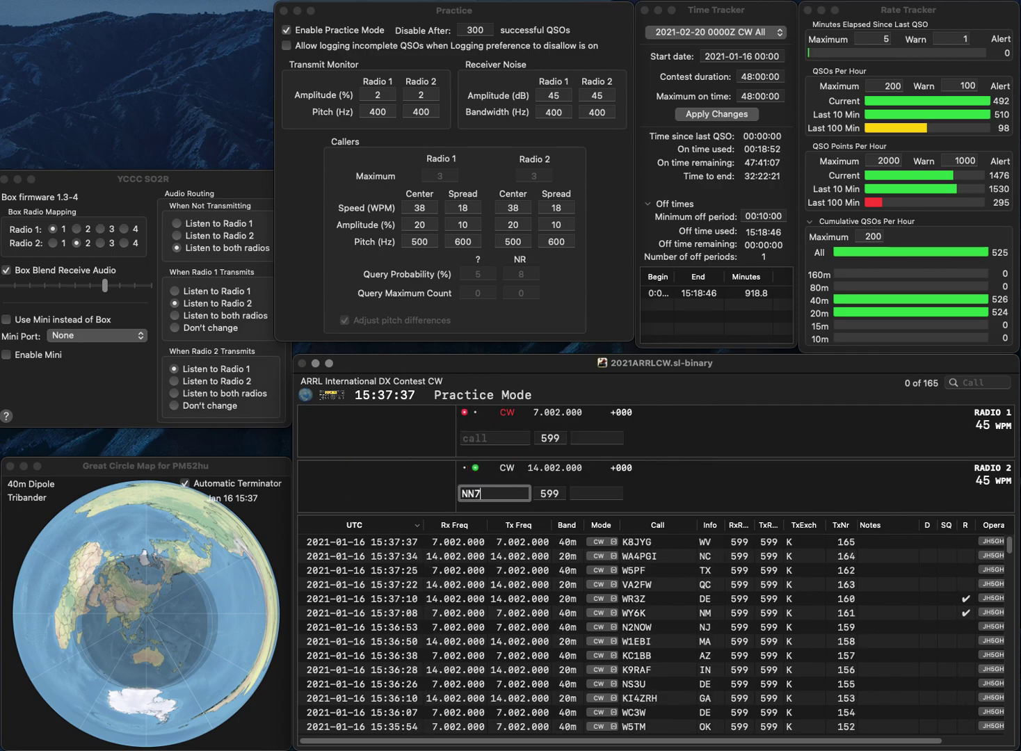
type("M")
key("Return")
type("KC3TOM")
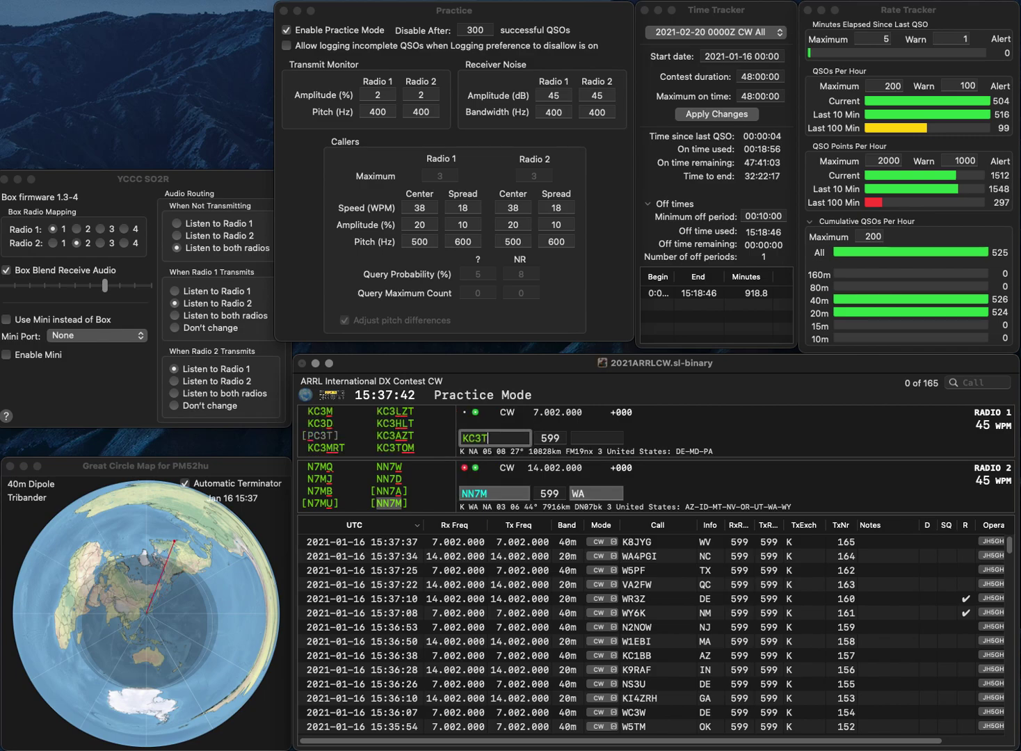
key("Return")
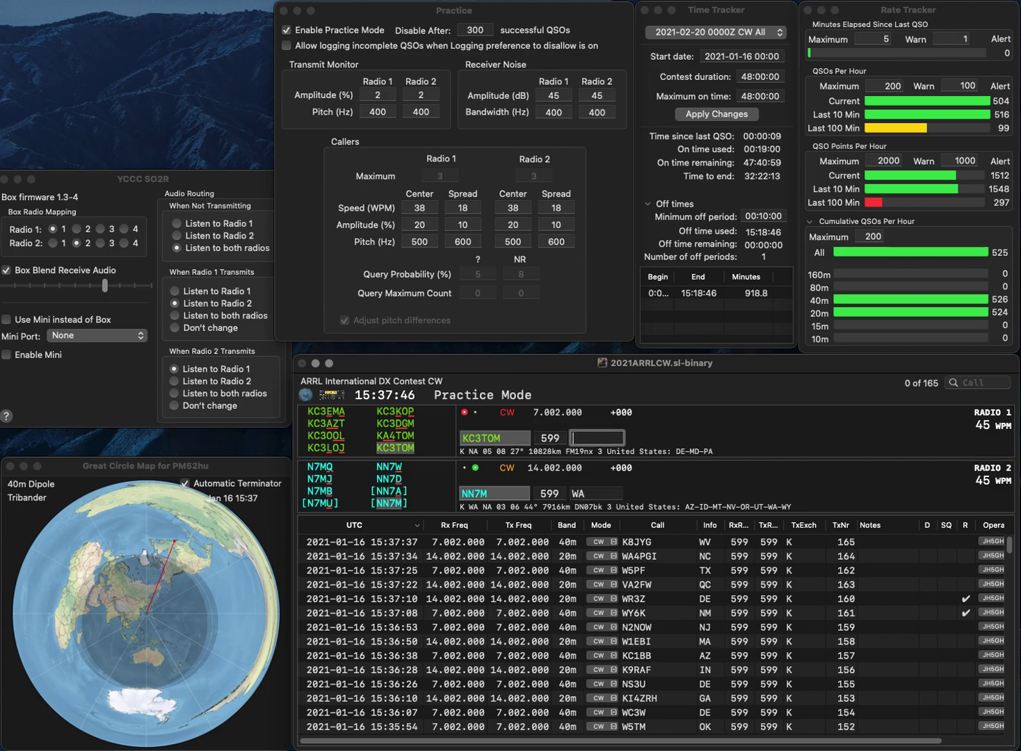
key("Return")
type("MD")
key("Return")
- Query the partial call sign AB on Radio 2 and complete it as AB4Z, entering VE2MAM as the caller on Radio 1
type("AB")
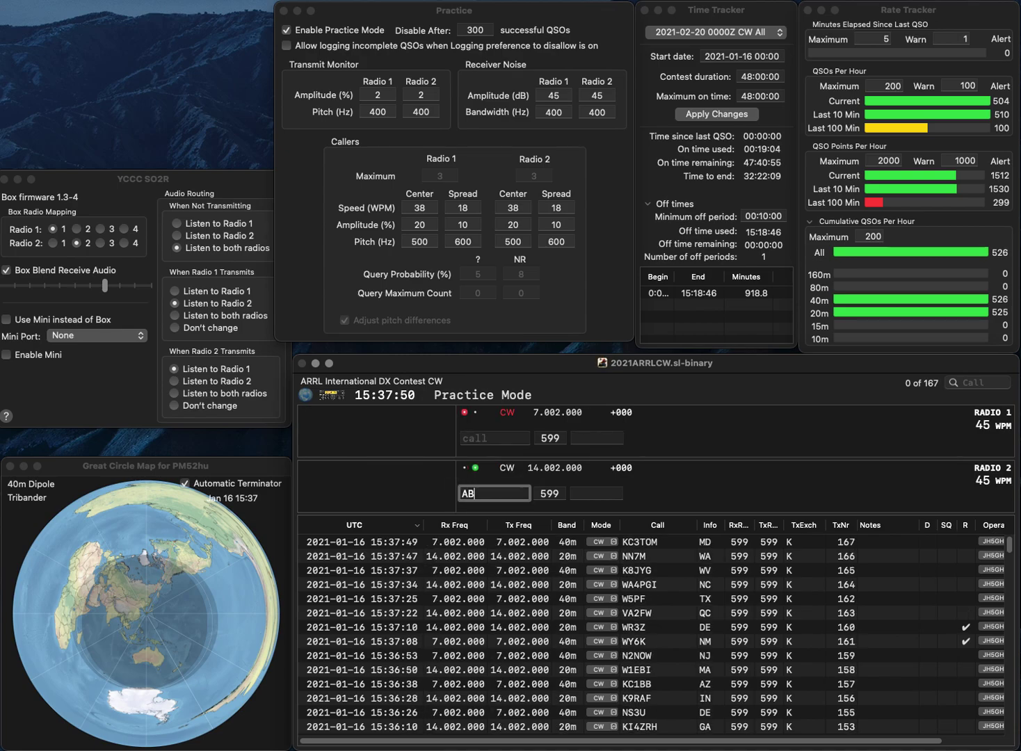
key("Return")
type("VE2MAM")
key("Return")
type("4Z")
key("Return")
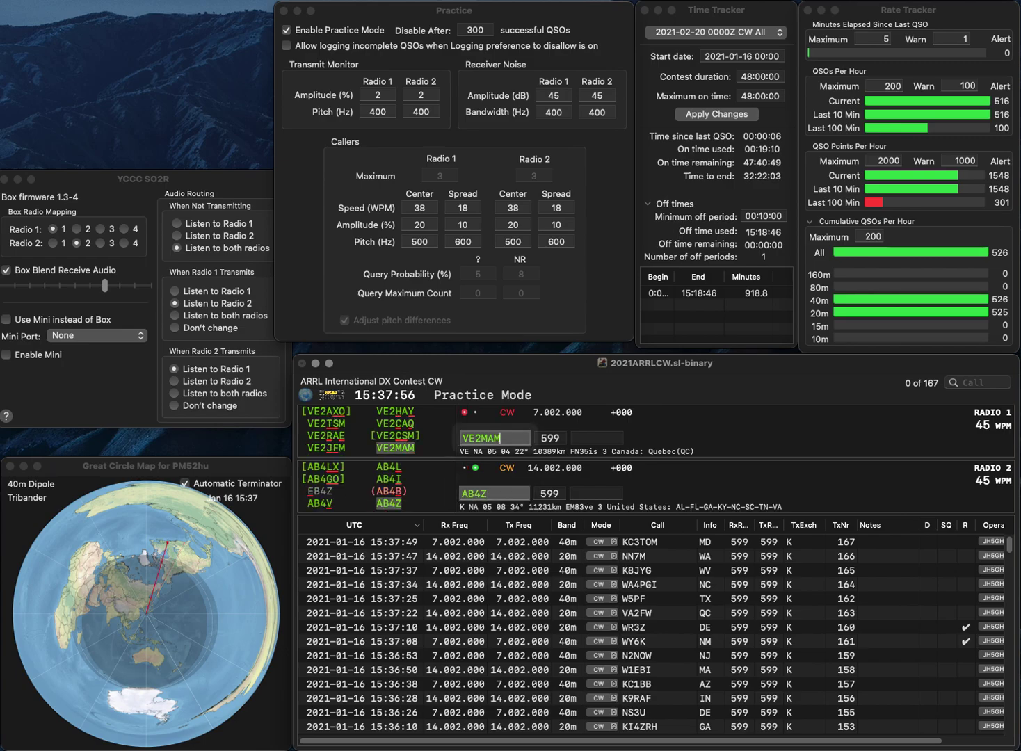
type("QC")
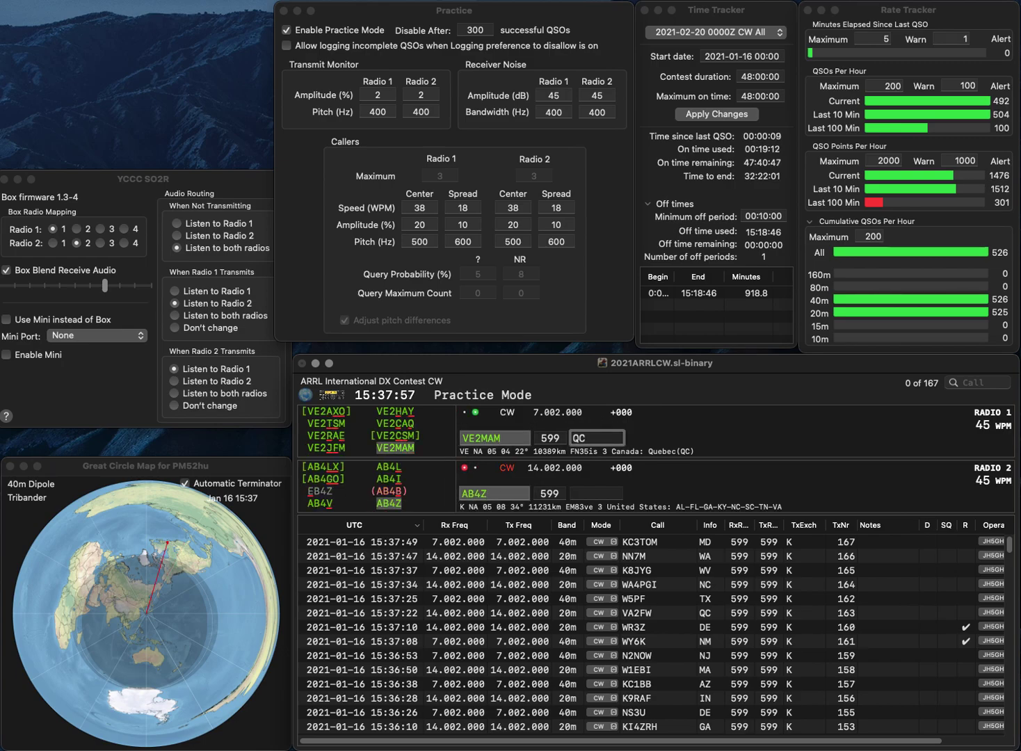
key("Return")
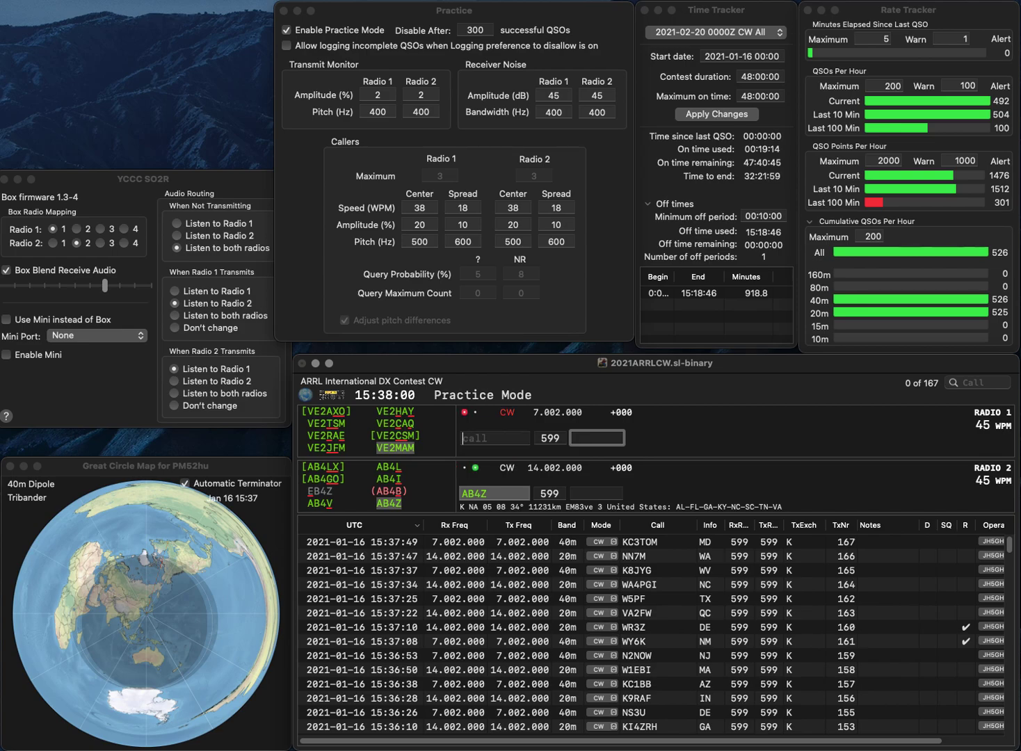
type("VA")
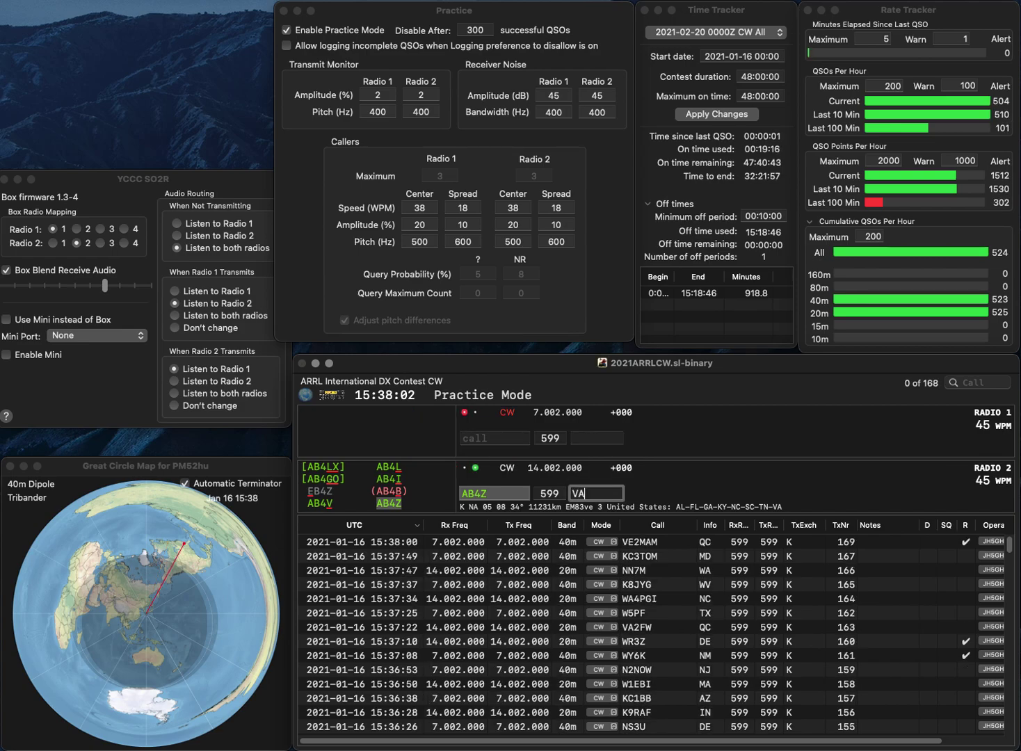
key("Return")
- Enter K4AB as the caller on Radio 1 and K9EXY as the caller on Radio 2
type("K4AB")
key("Return")
type("K9EXY")
key("Return")
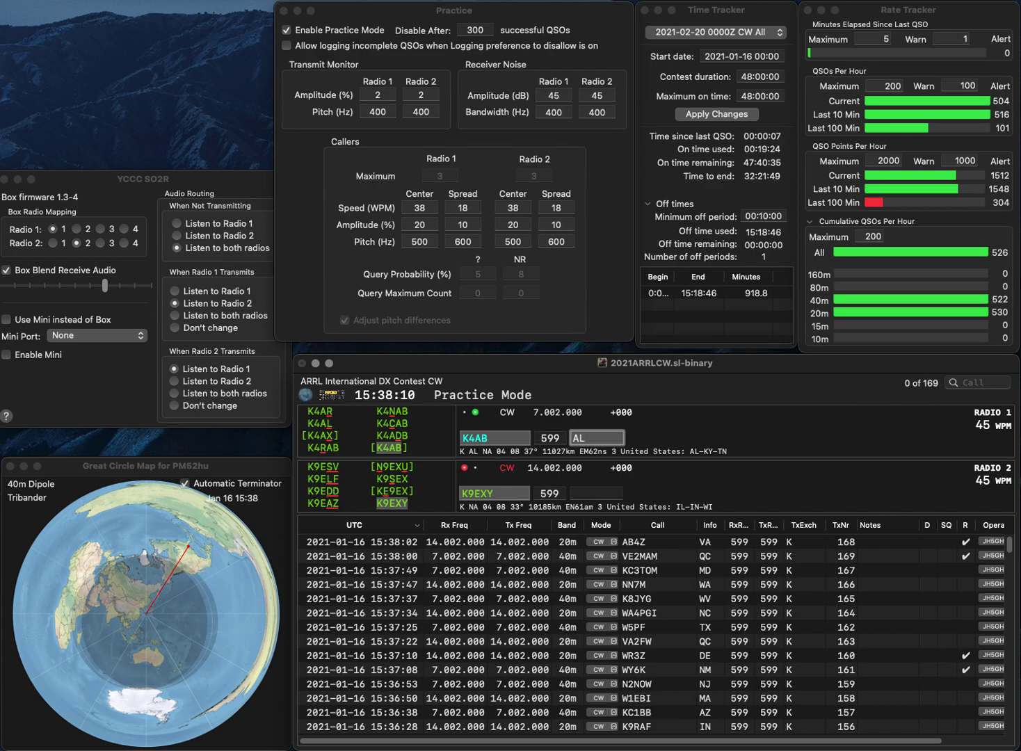
key("Return")
type("IL")
key("Return")
- Enter K7SEN as the caller on Radio 2, and enter the Radio 1 caller as N7DXX, corrected to K7DXX
type("N7DXX")
key("Return")
type("K7SEN")
key("Return")
type("K")
key("Return")
key("space")
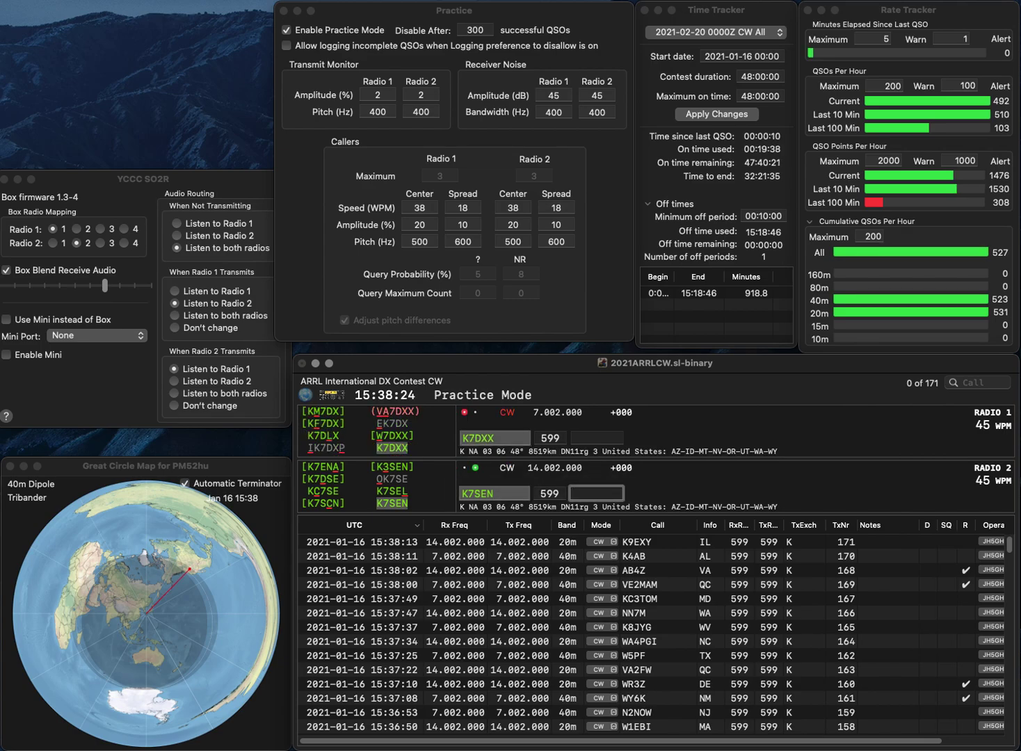
type("MT")
key("Return")
key("Tab")
type("ID")
key("Return")
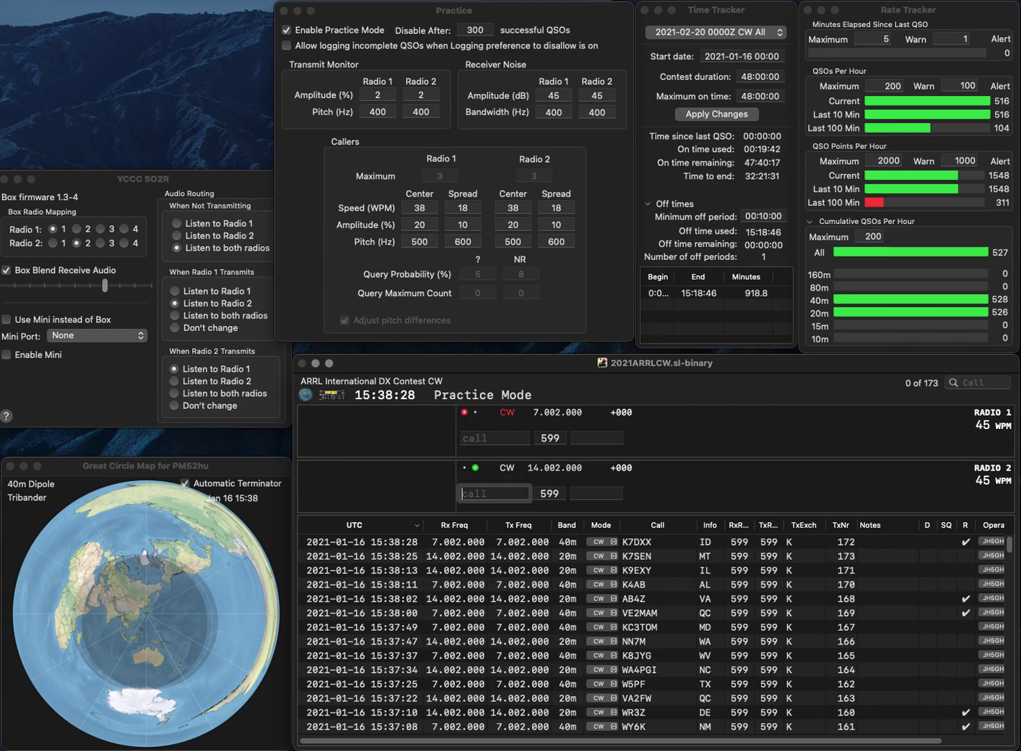
type("K9RJQ")
key("Return")
type("J")
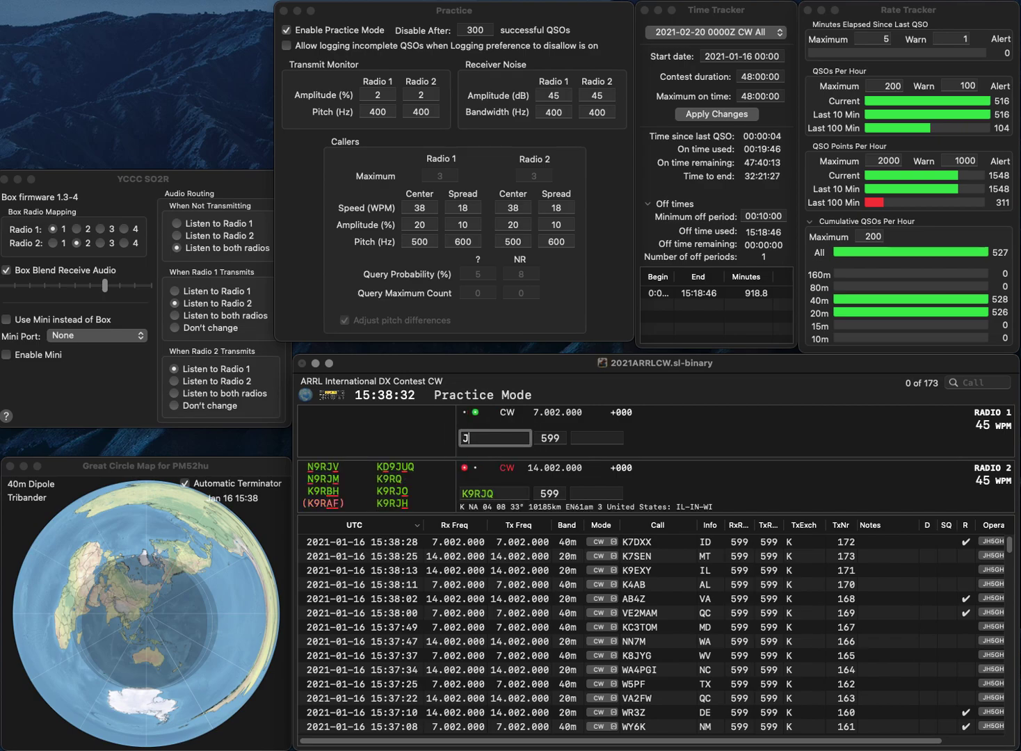
type("N3JT")
key("Return")
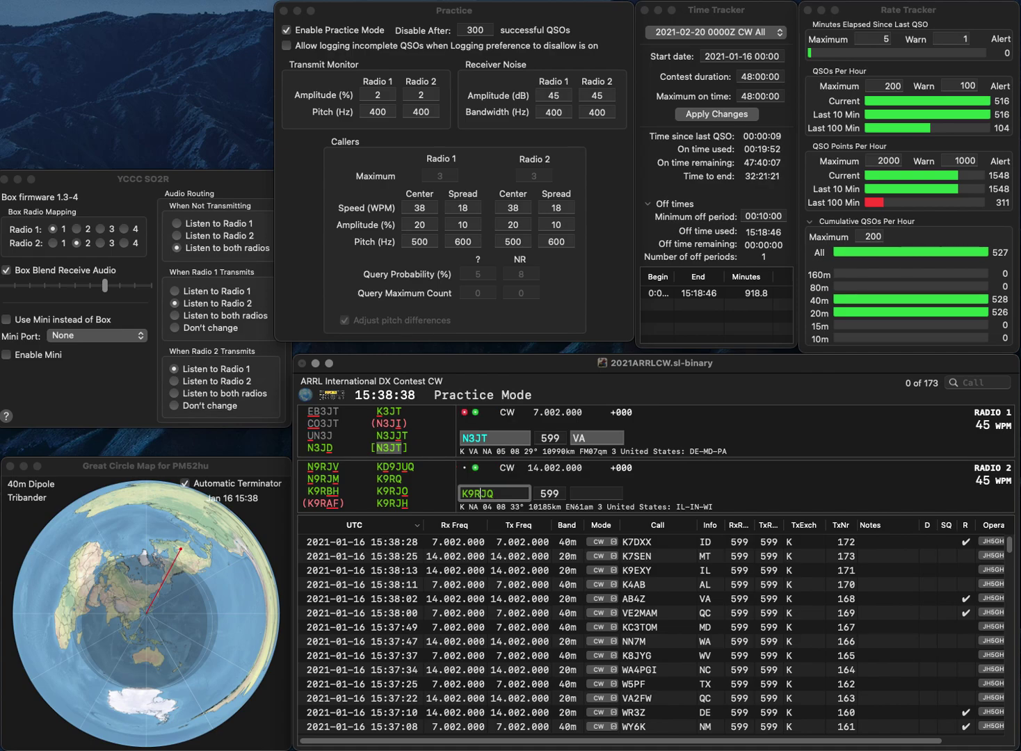
key("Up")
key("Return")
- Correct the Radio 2 call sign to K9RJO and send it to the caller
key("Down")
key("Right")
key("Right")
key("BackSpace")
key("BackSpace")
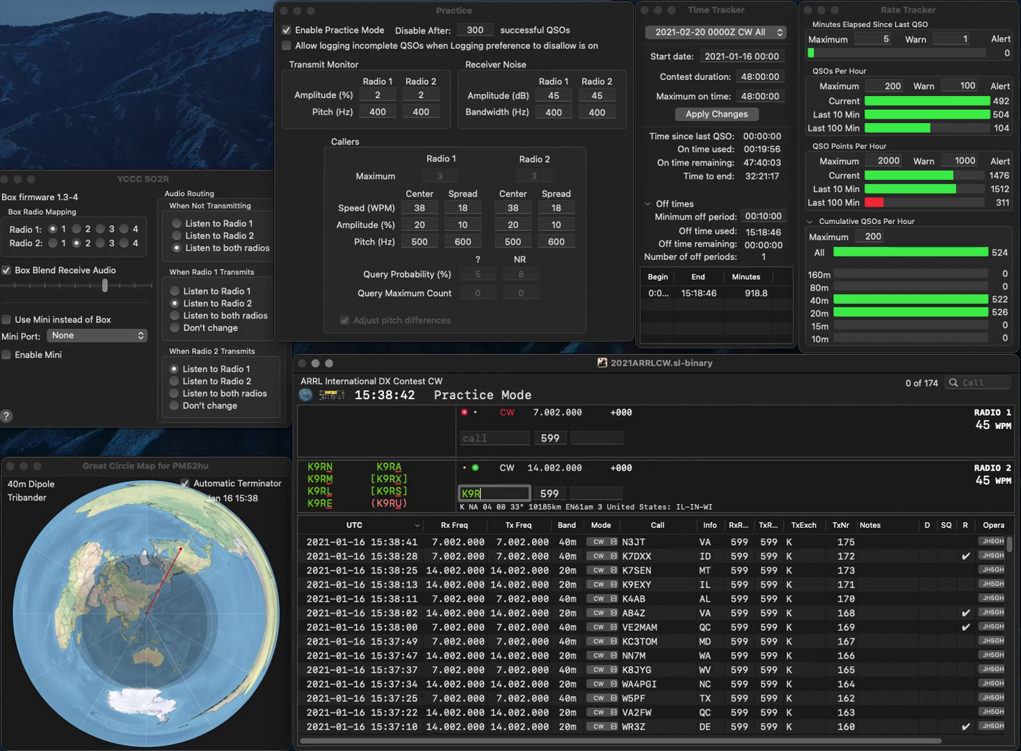
type("O")
key("Return")
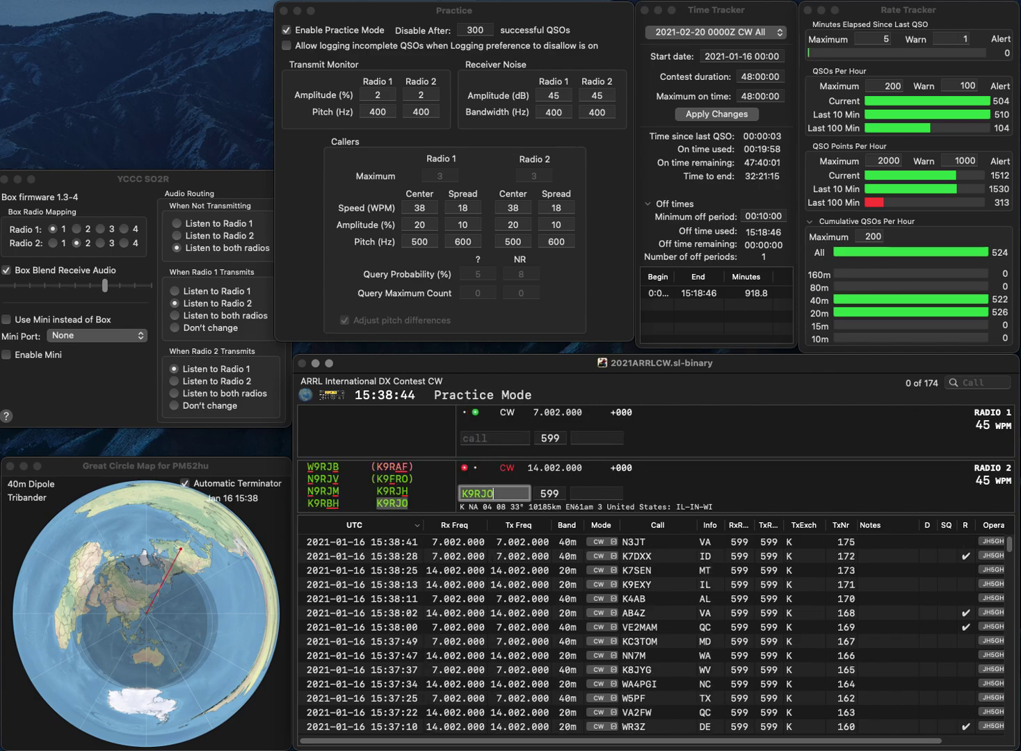
- Enter 9AWO on Radio 1 and add the prefix WA to make the caller's call sign WA9AWO
type("9AWO")
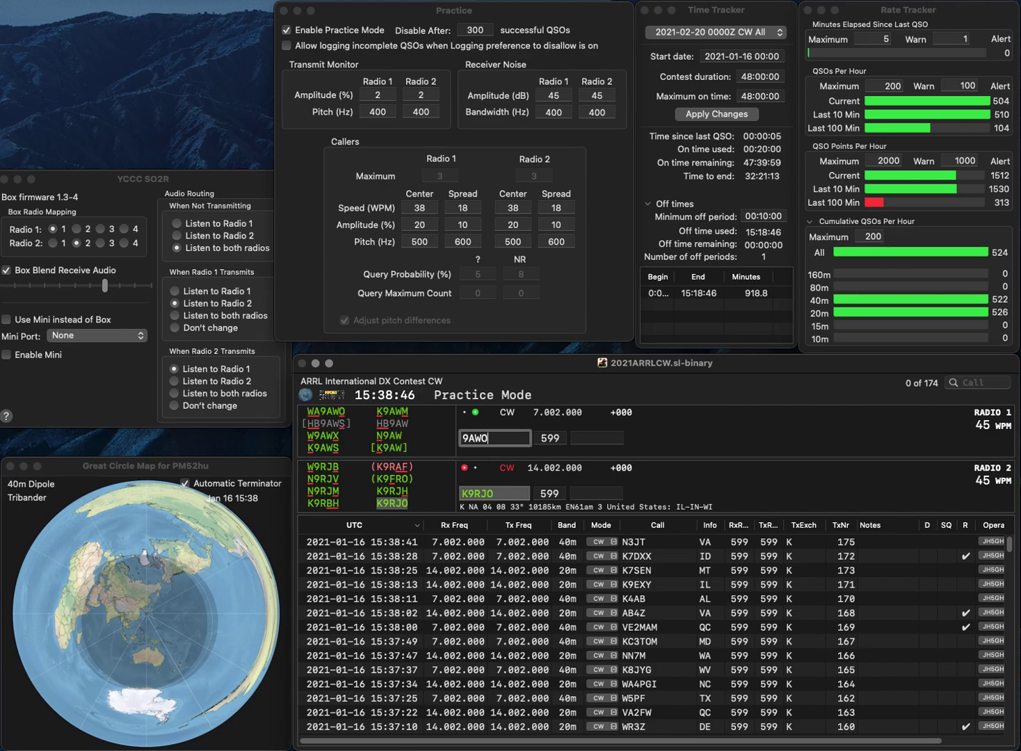
key("super+Left")
type("WA")
key("Return")
key("Tab")
key("Tab")
key("Tab")
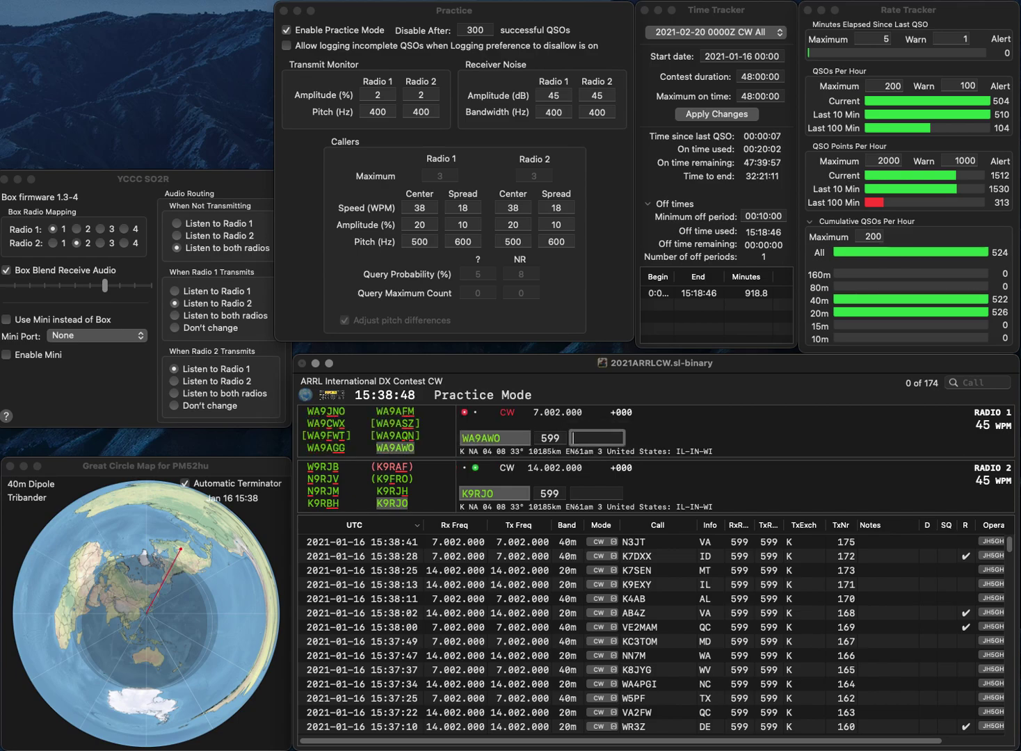
key("Return")
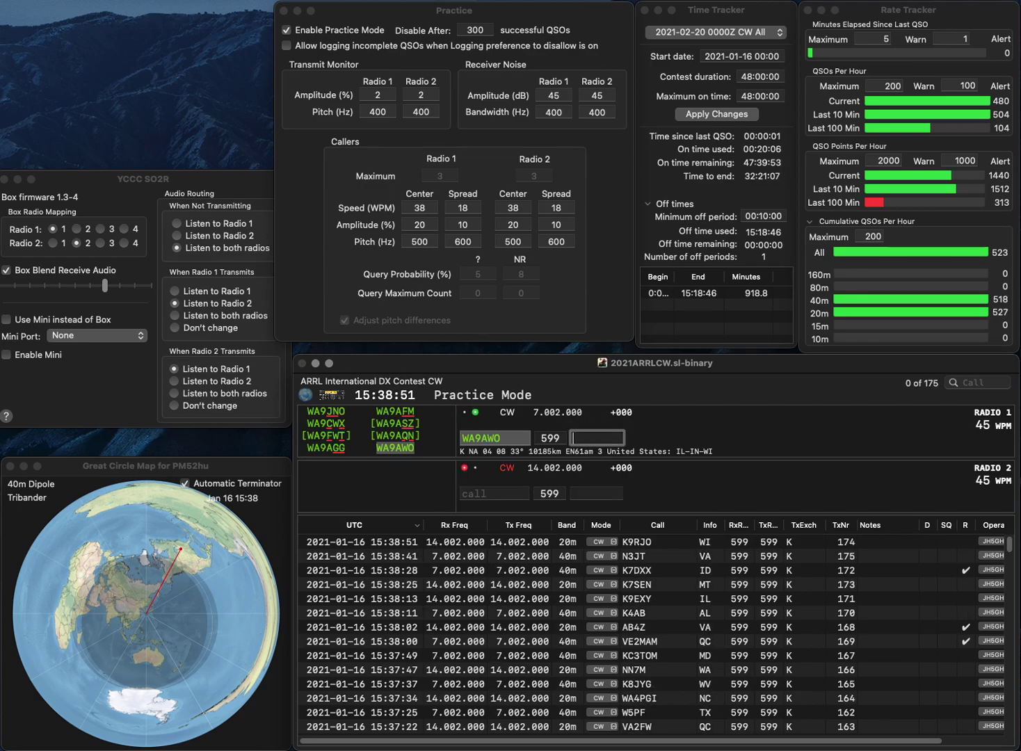
type("WI")
key("Return")
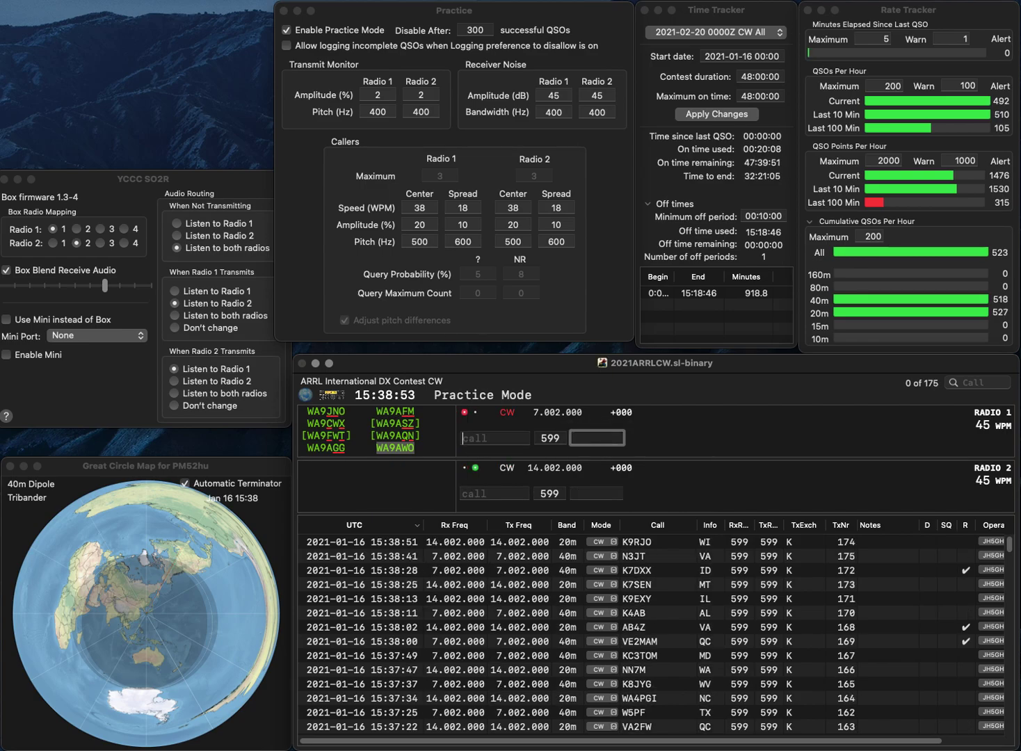
type("N3GGT")
key("Return")
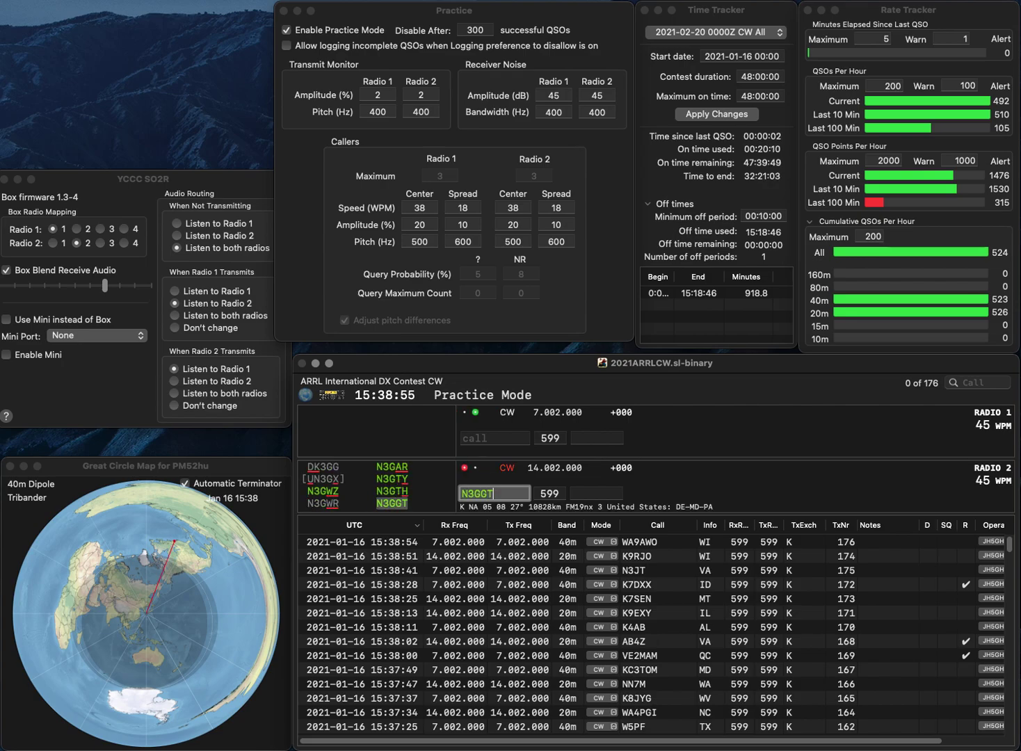
type("K8XXX")
key("Return")
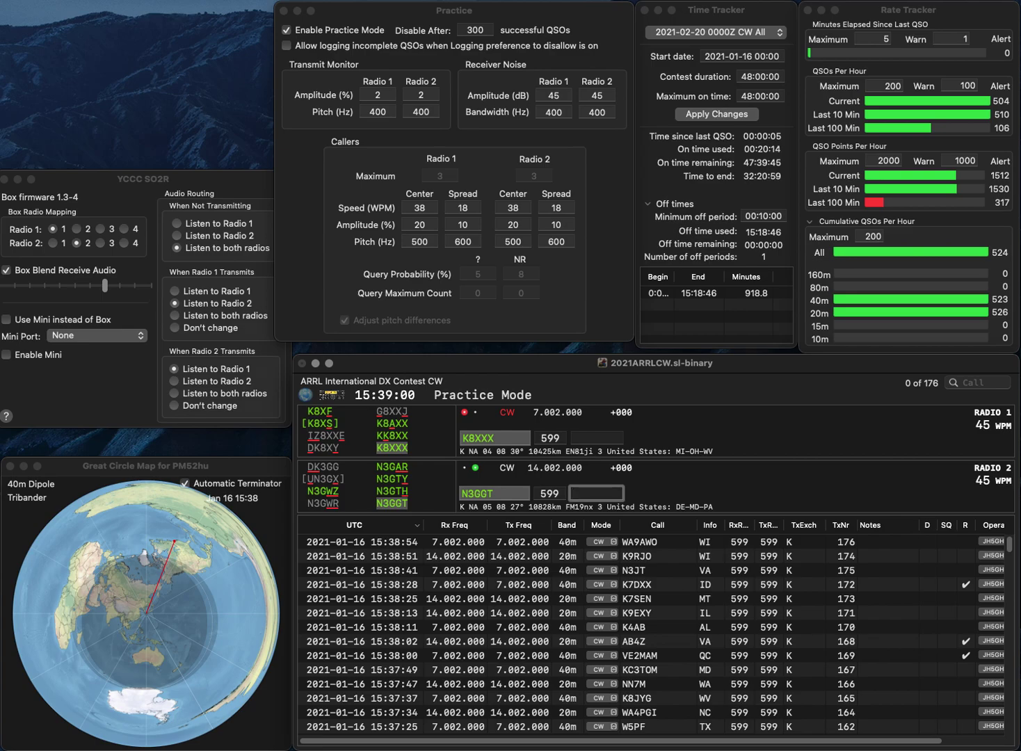
type("PA")
key("Return")
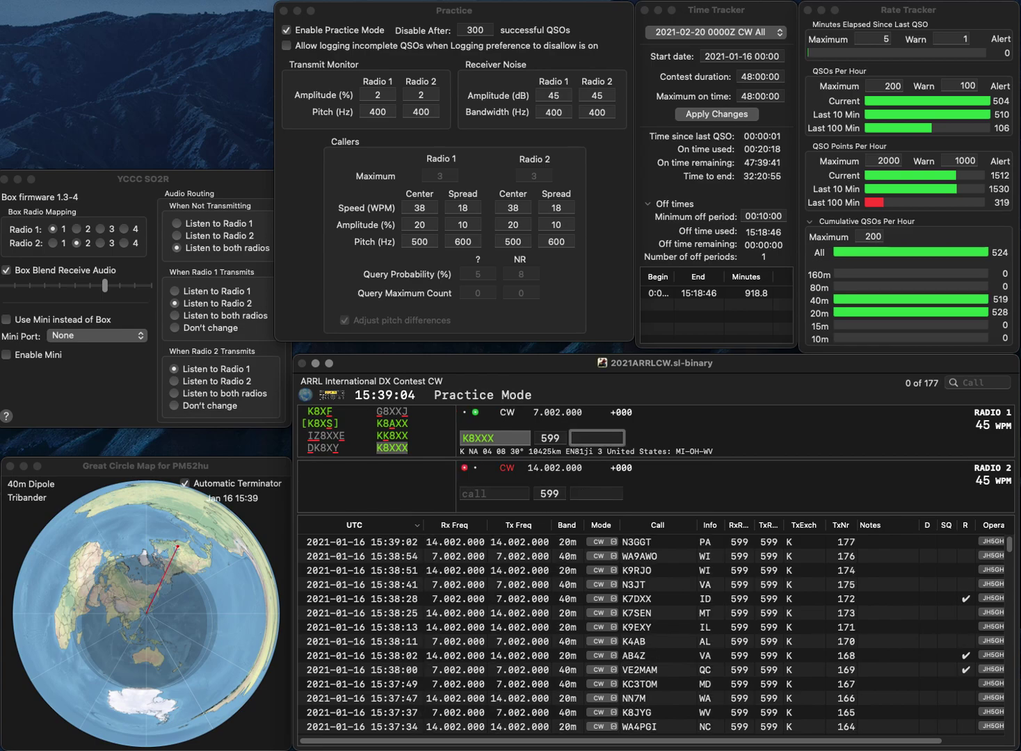
key("Return")
type("WA")
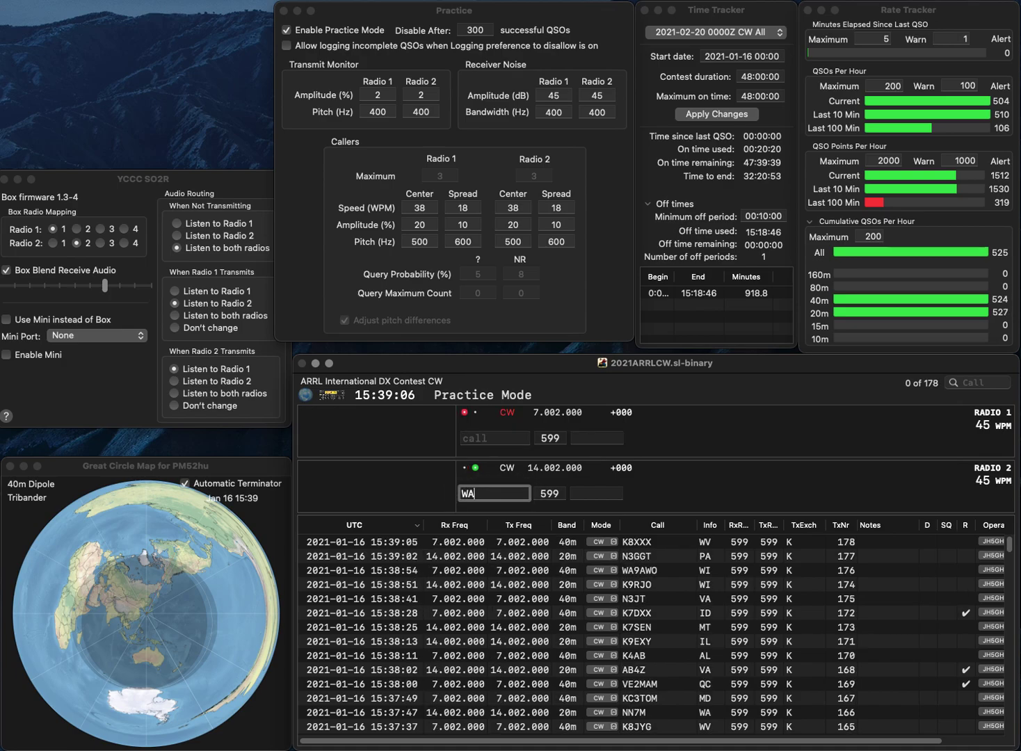
type("5DTK")
key("Return")
type("K")
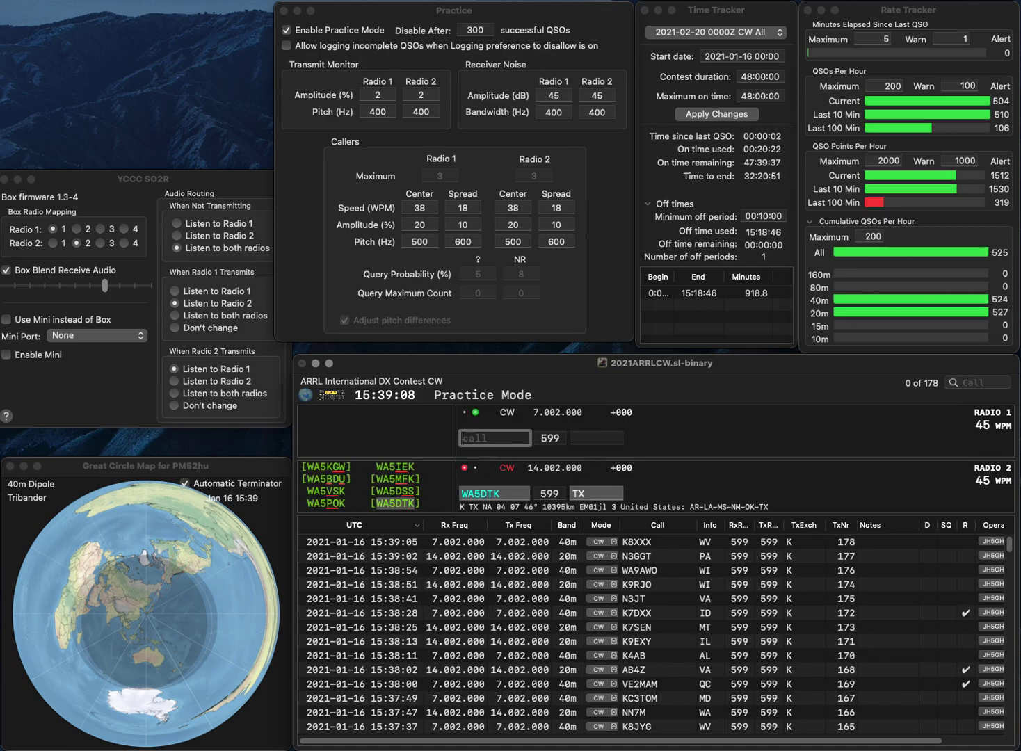
type("4NJX")
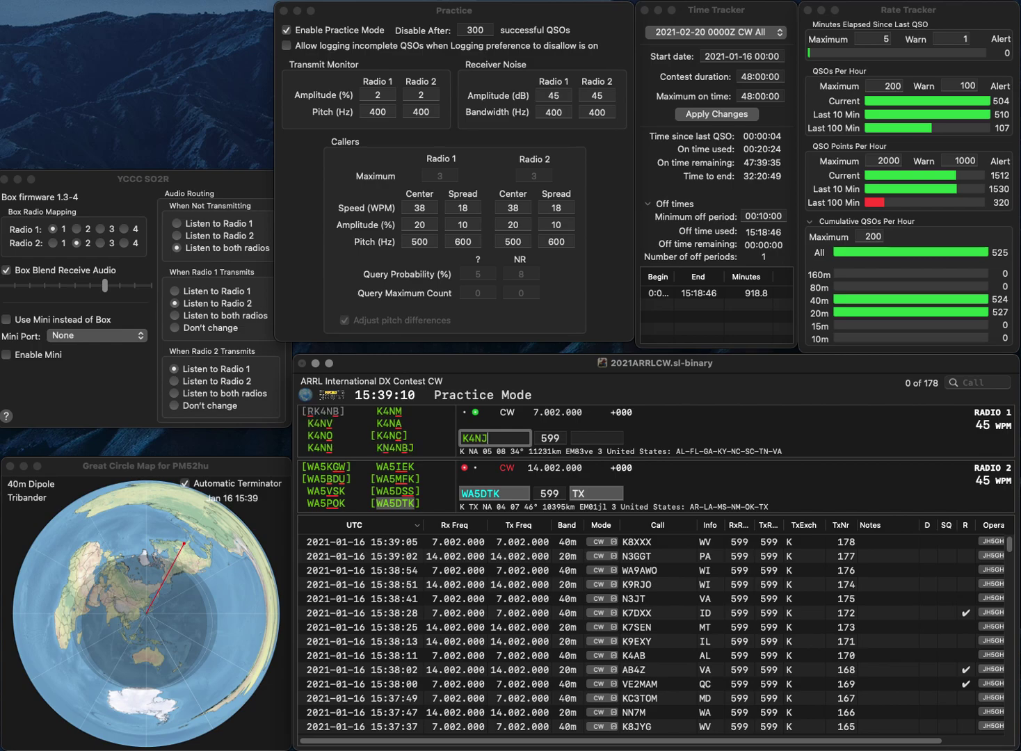
key("Return")
- Log WA5DTK on Radio 2 with exchange TX, and correct the Radio 1 call sign to K4NWX
key("space")
key("Down")
key("space")
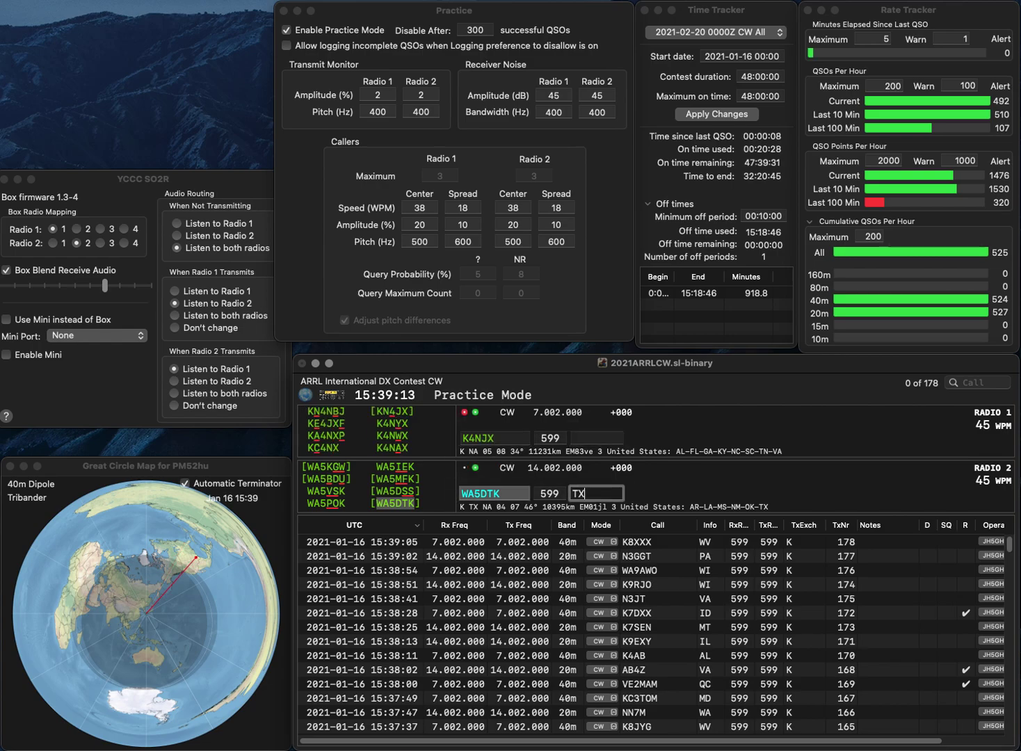
key("Return")
key("BackSpace")
type("W")
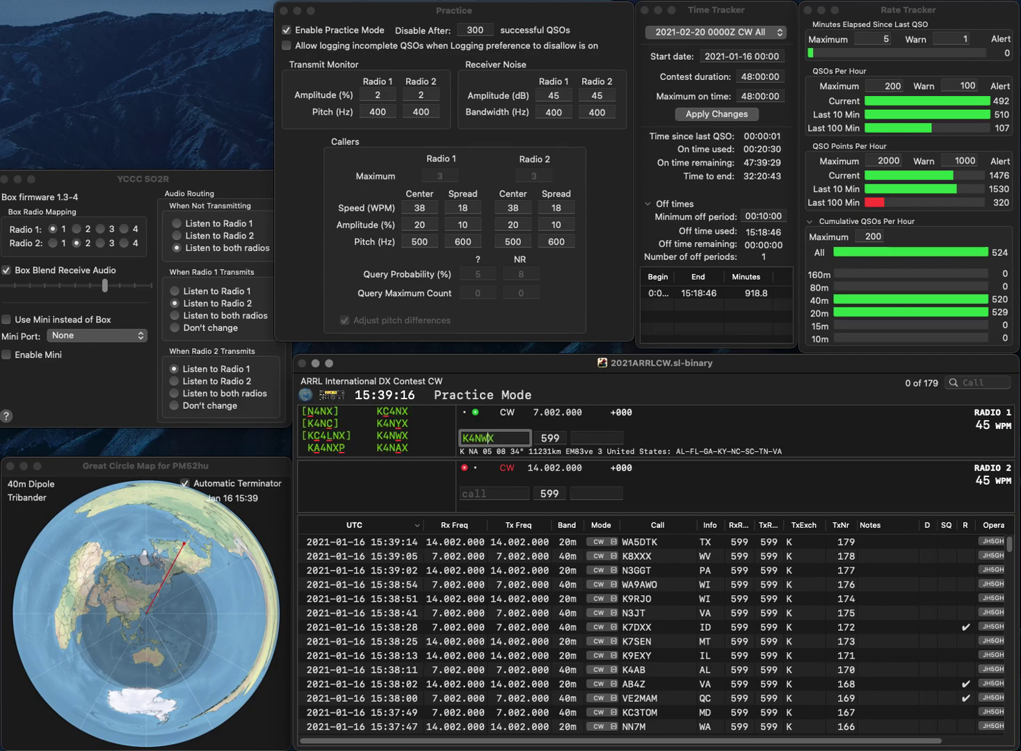
key("Return")
type("NN5P")
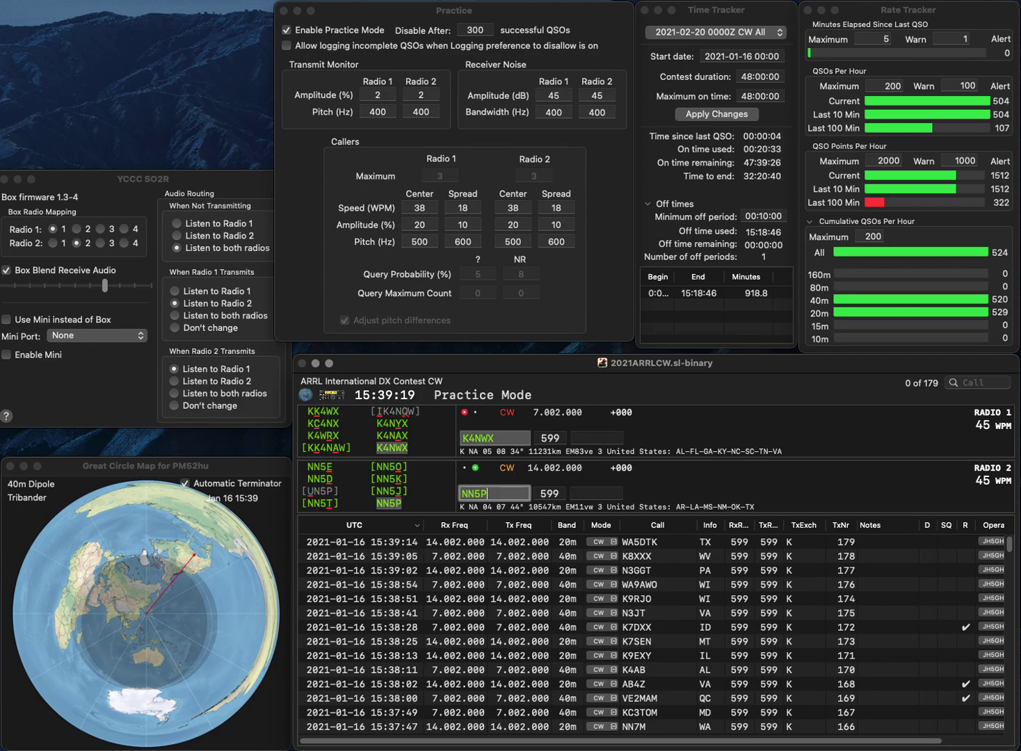
key("Return")
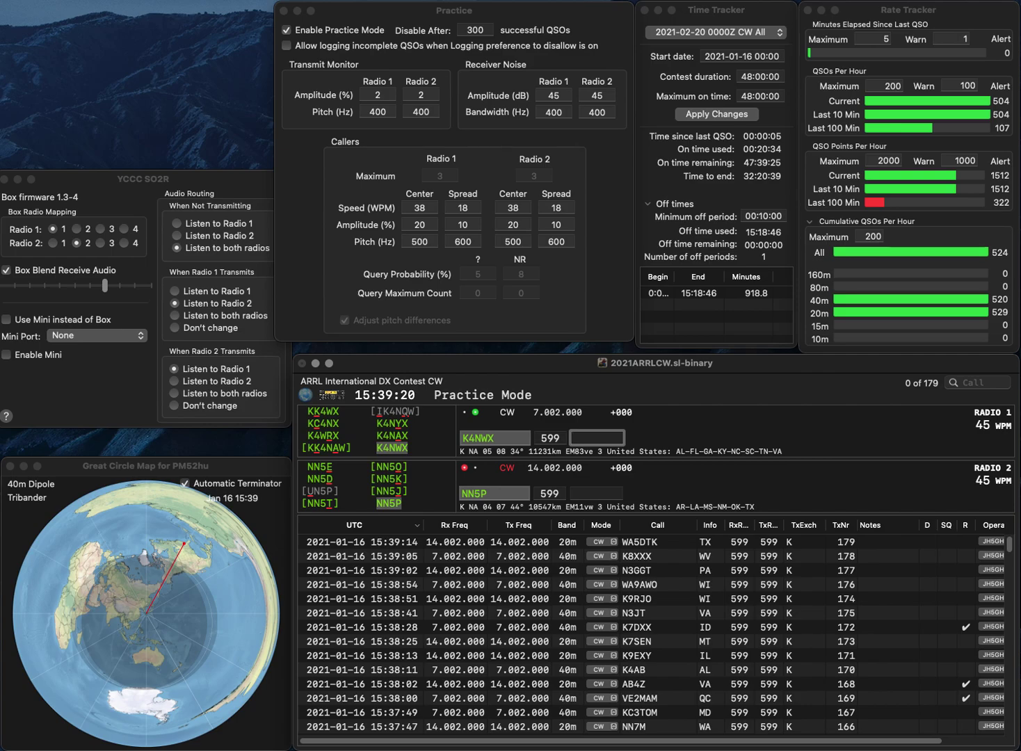
type("FL")
key("Return")
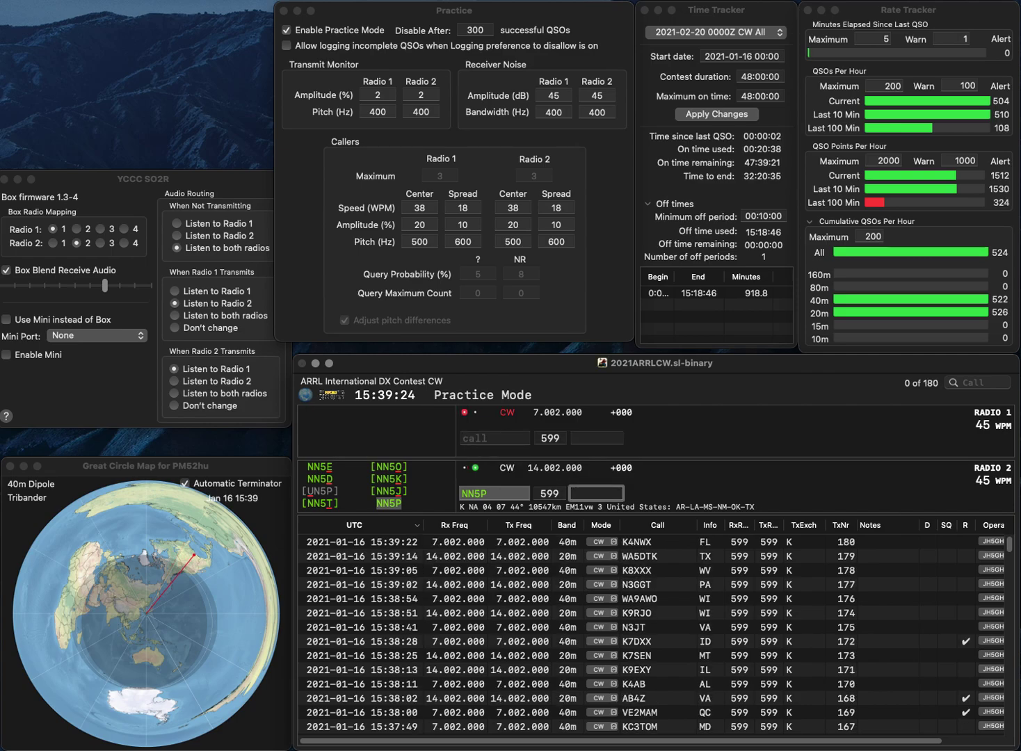
- Log NN5P on Radio 2 with exchange MS, and enter N5BO as the caller on Radio 1
key("Return")
type("N5BO")
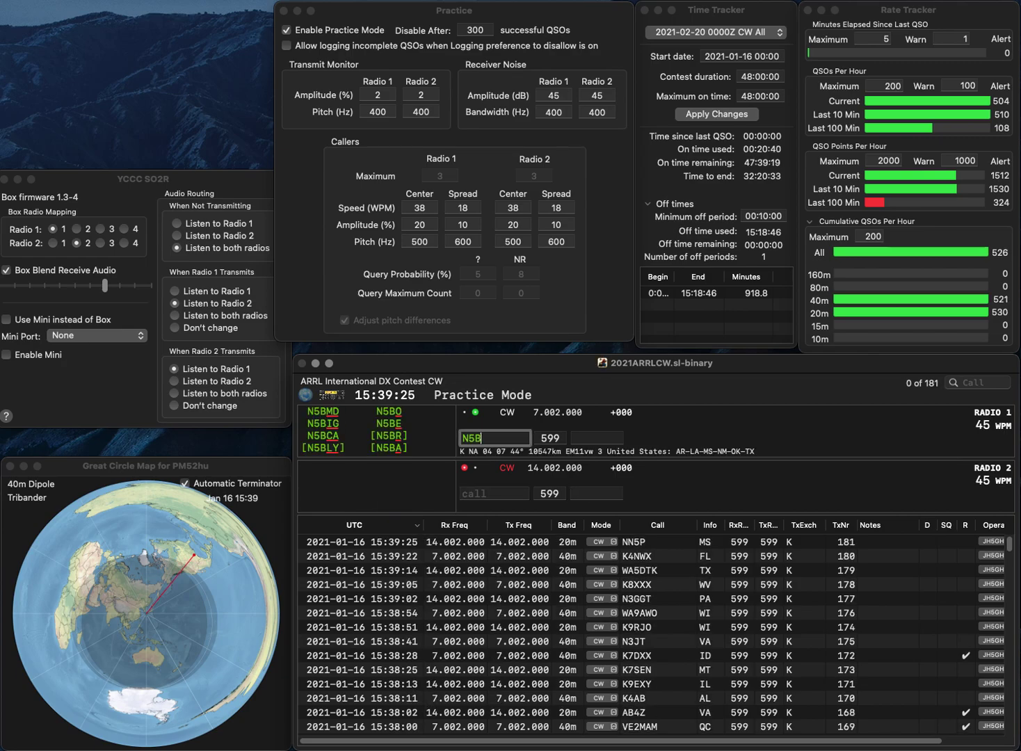
key("Return")
type("WAC2N")
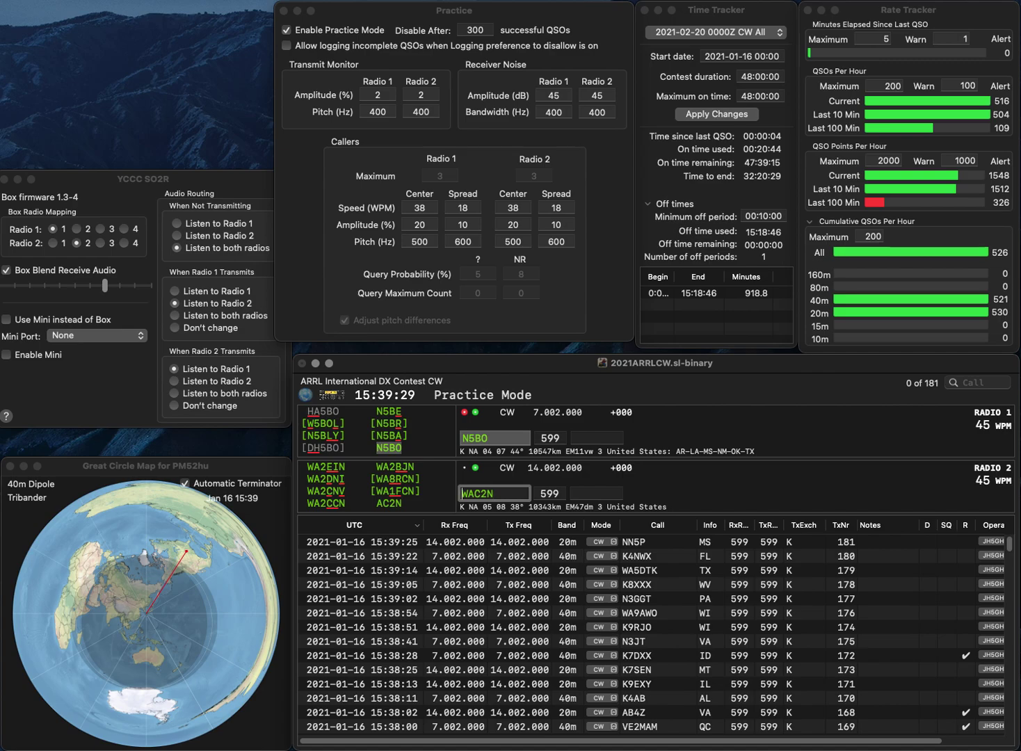
key("Home")
key("Delete")
key("Return")
type("MS")
key("Return")
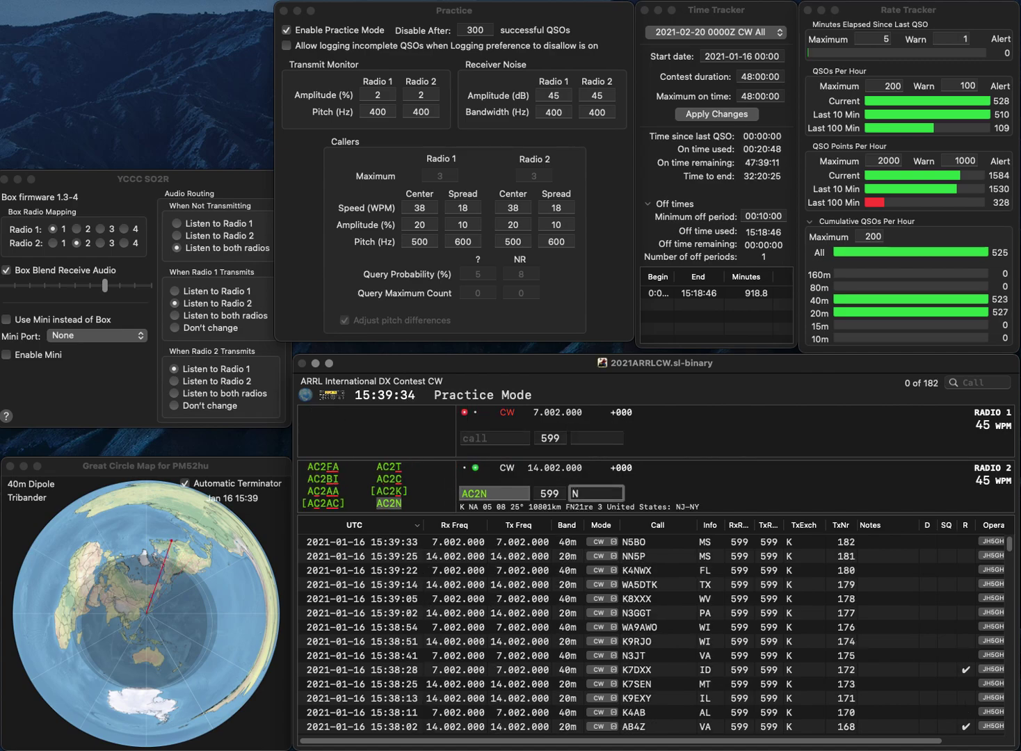
type("NJ")
key("Return")
- Enter KD8ORN as the caller on Radio 1 and W0QU as the caller on Radio 2
type("KD8ORN")
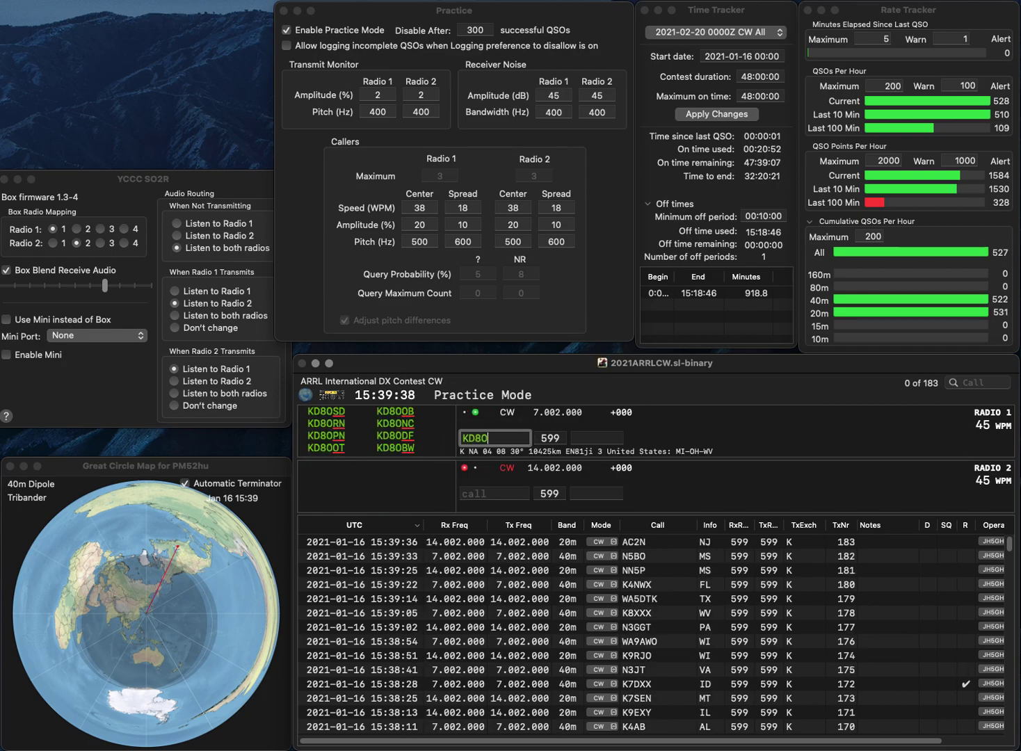
key("Return")
type("W0QU")
key("Return")
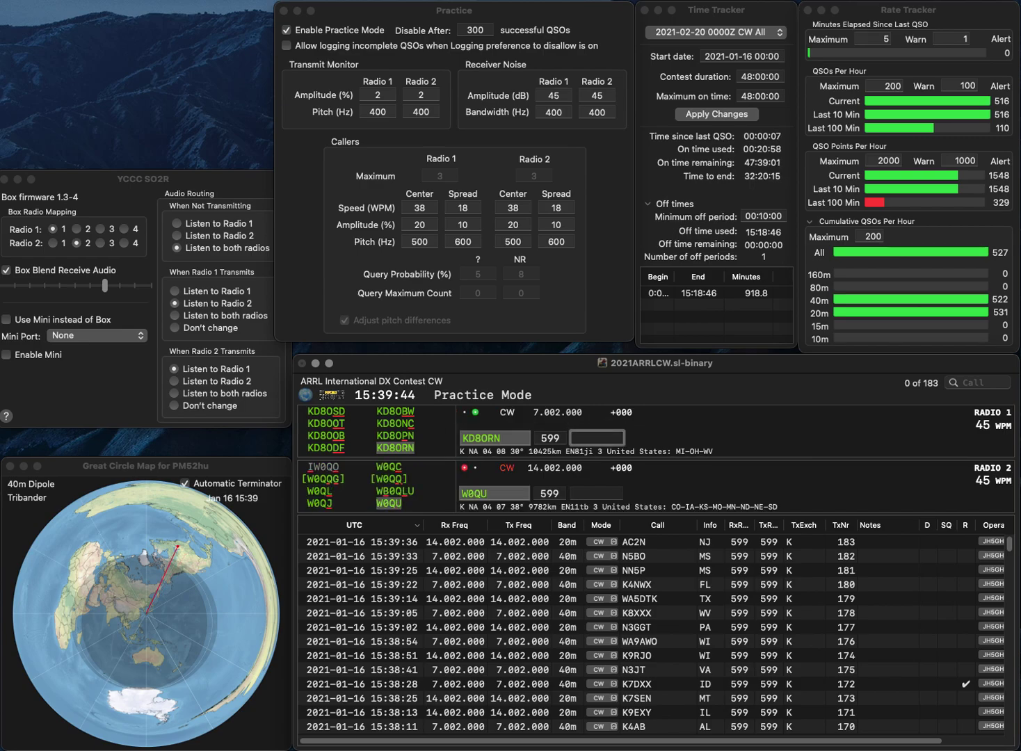
type("MI")
key("Return")
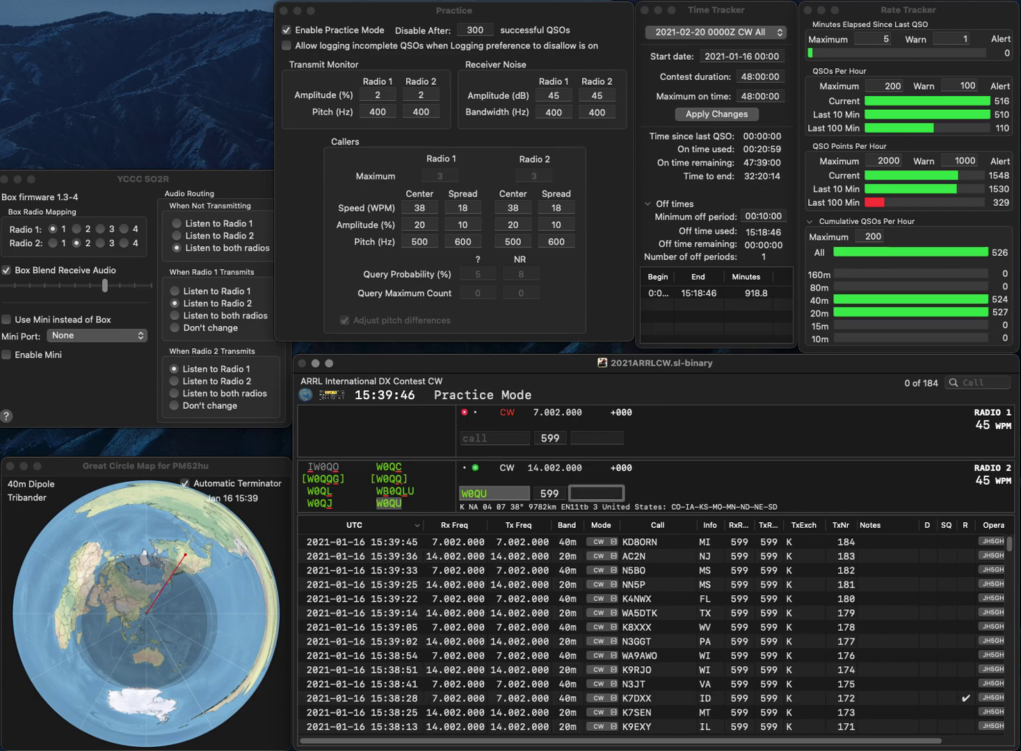
type("SD")
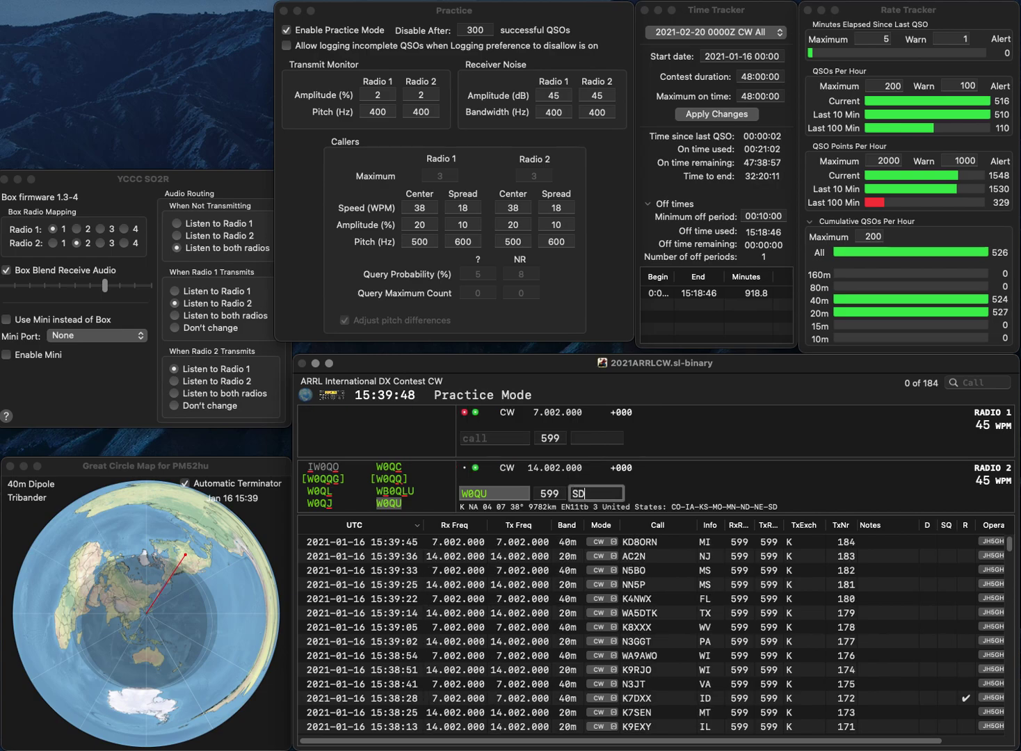
key("Return")
type("VO1")
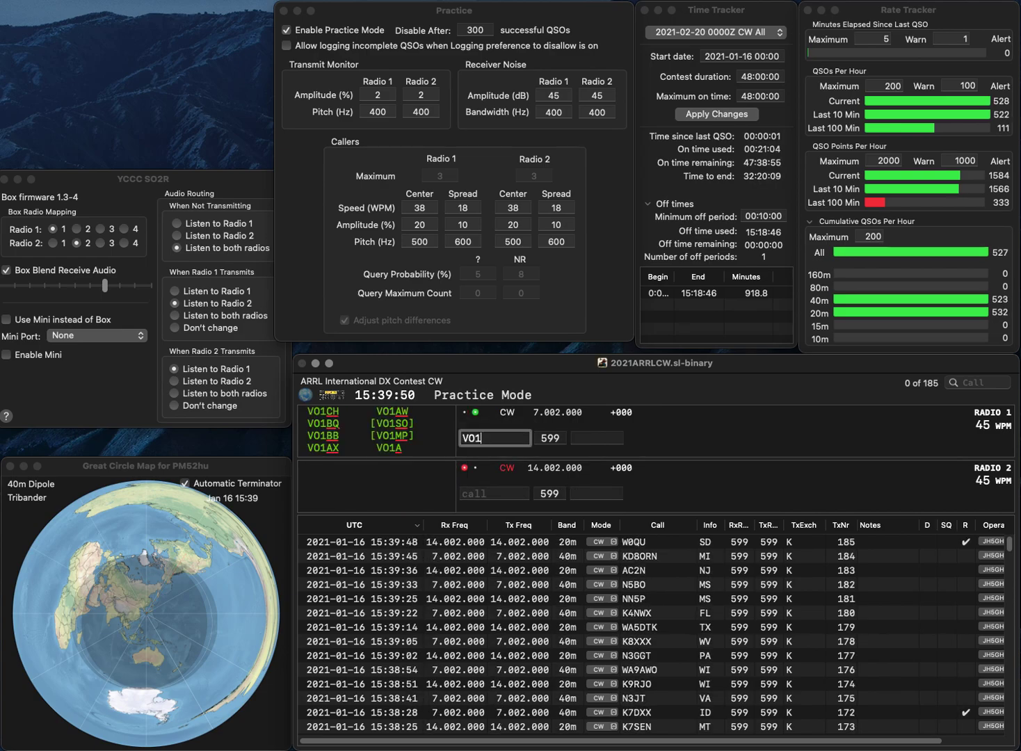
type("PIB")
key("Return")
type("AA")
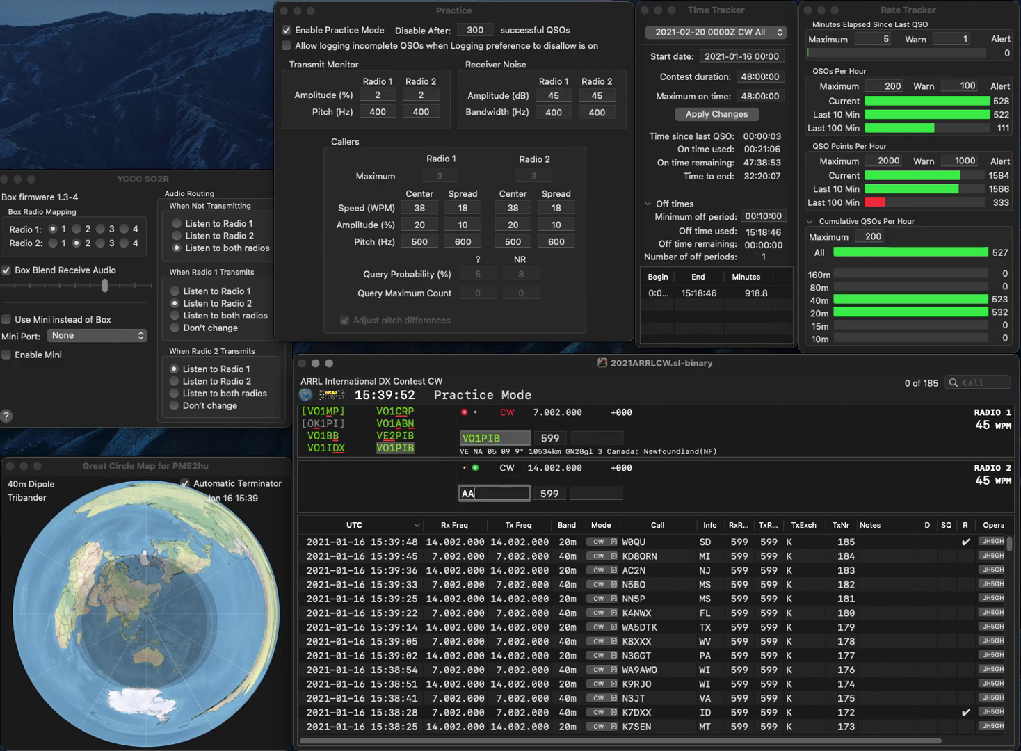
type("2MX")
key("Return")
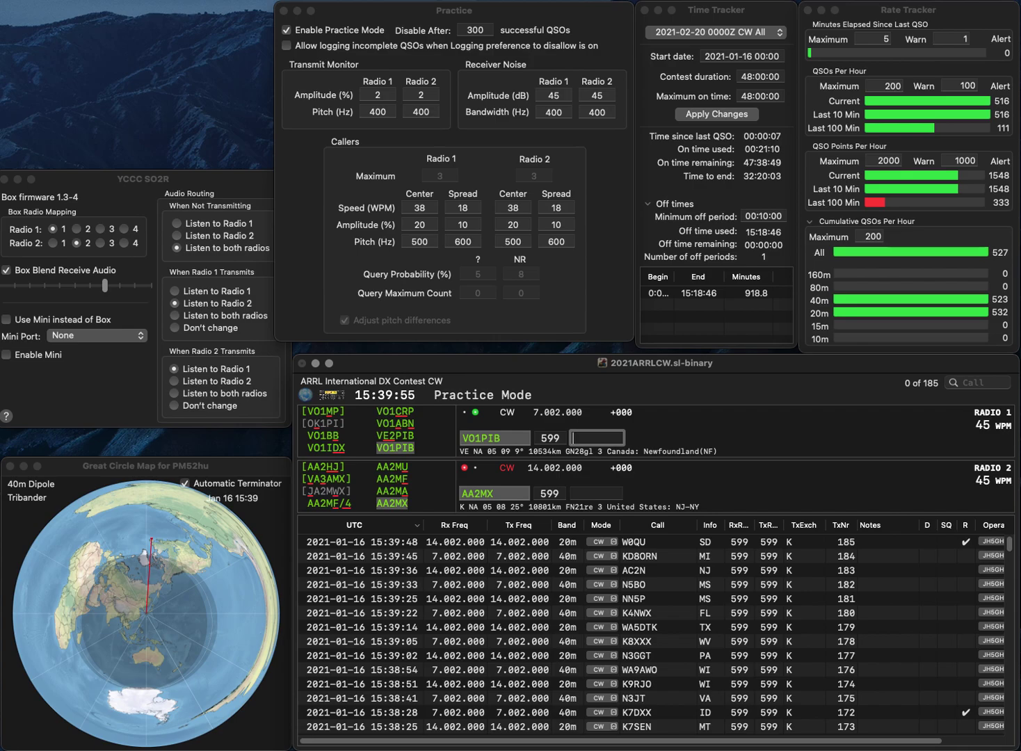
key("Return")
type("N")
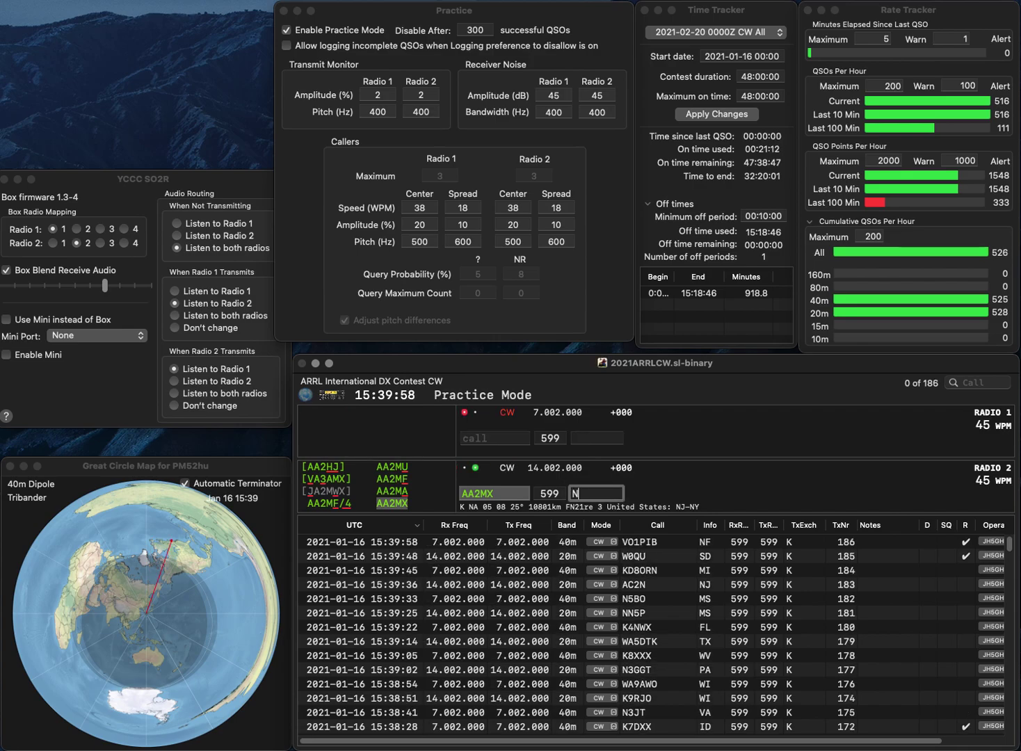
type("Y")
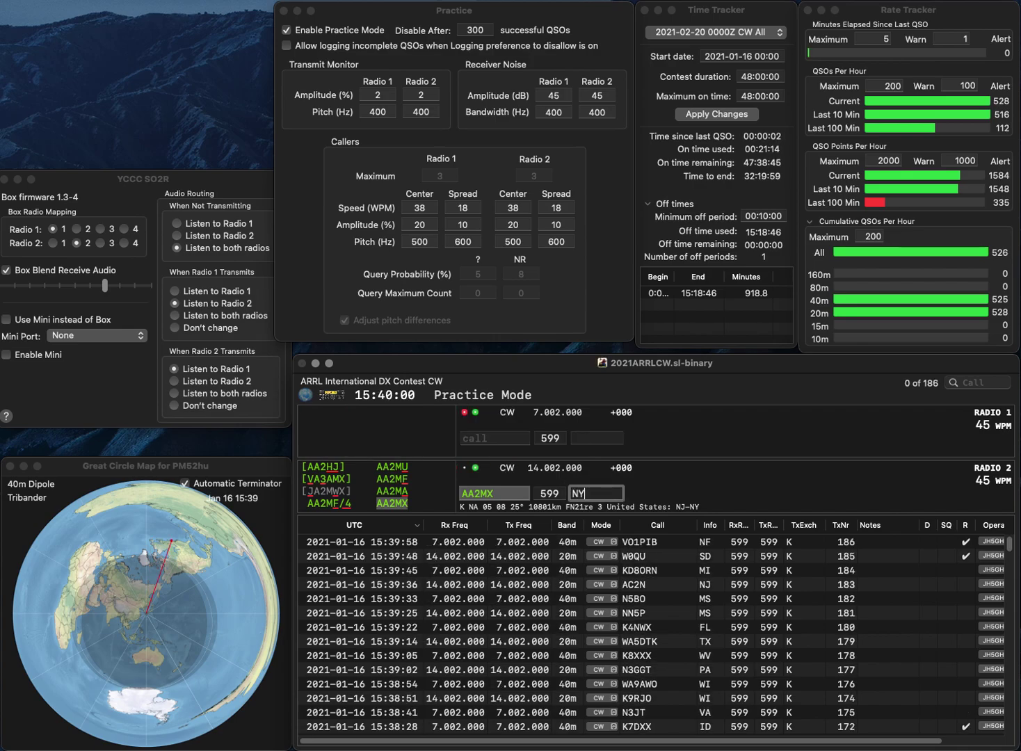
key("Return")
type("NF7M")
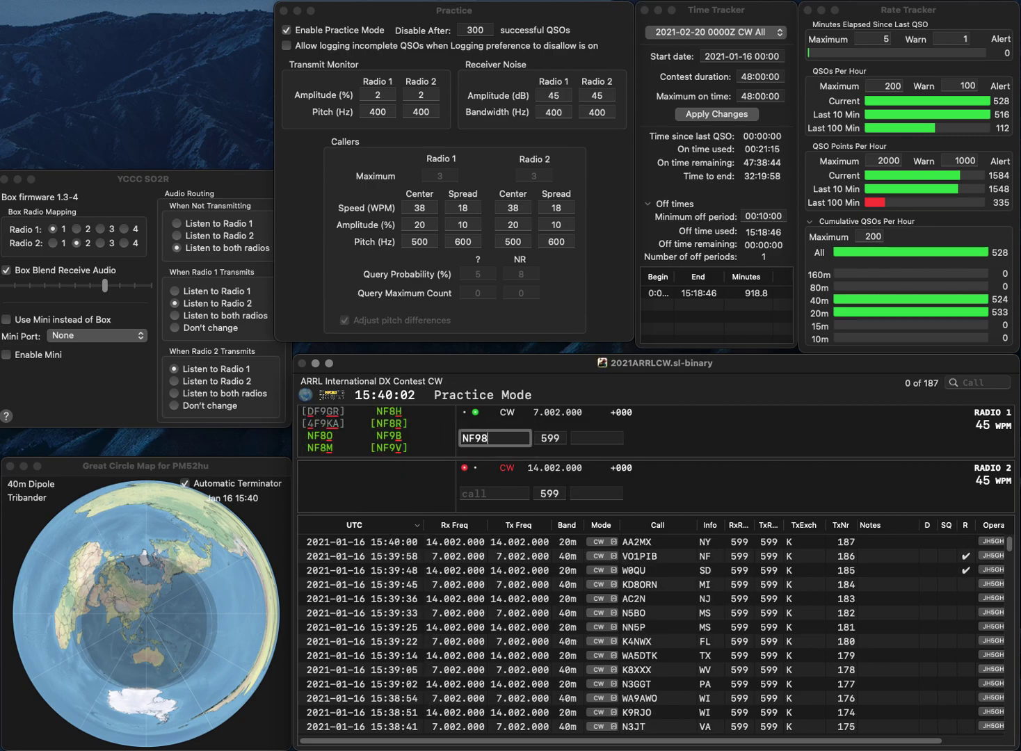
key("Down")
type("4BVG")
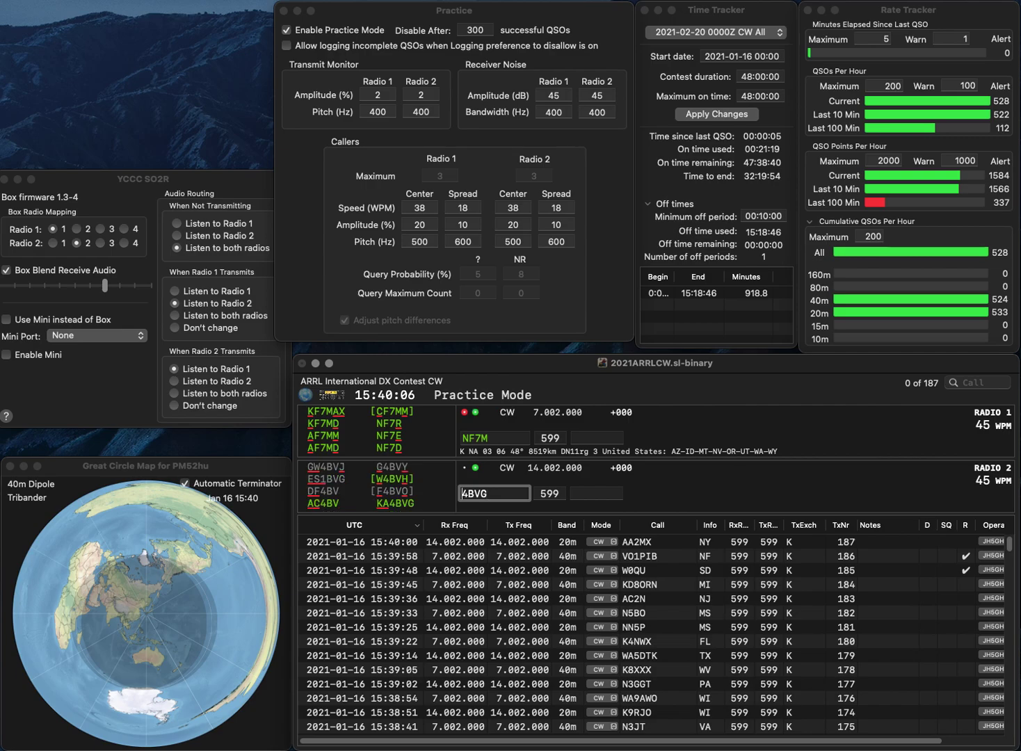
type("KA")
key("Return")
- Correct the Radio 1 call sign to NF8M and send its exchange
key("Up")
key("Left")
key("BackSpace")
type("8")
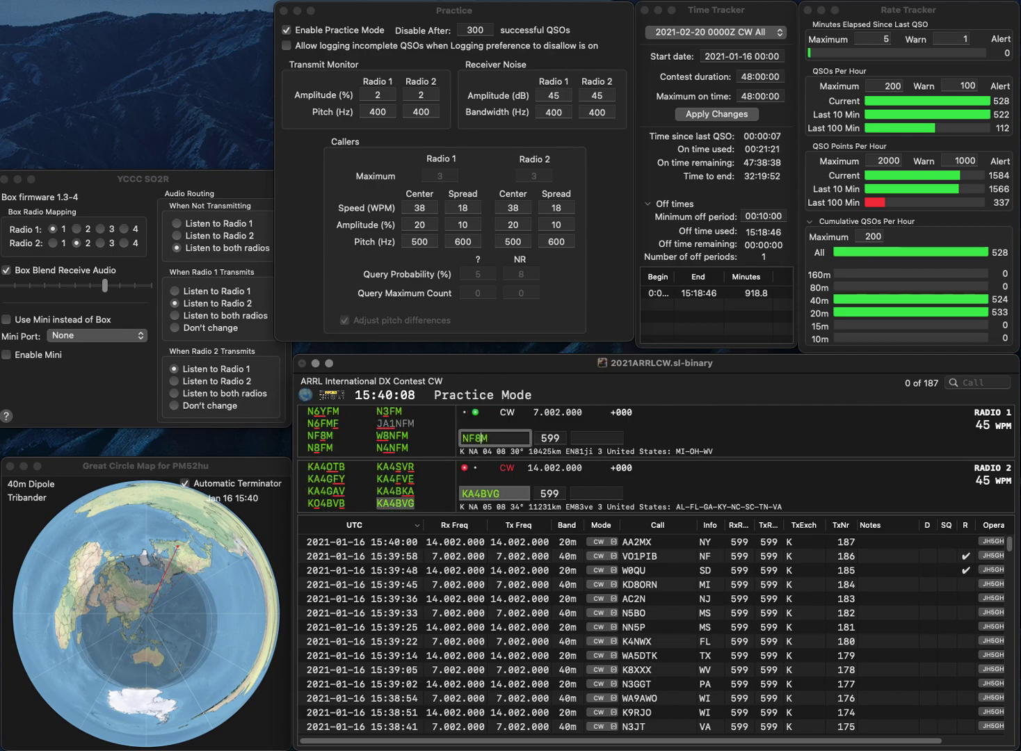
key("Return")
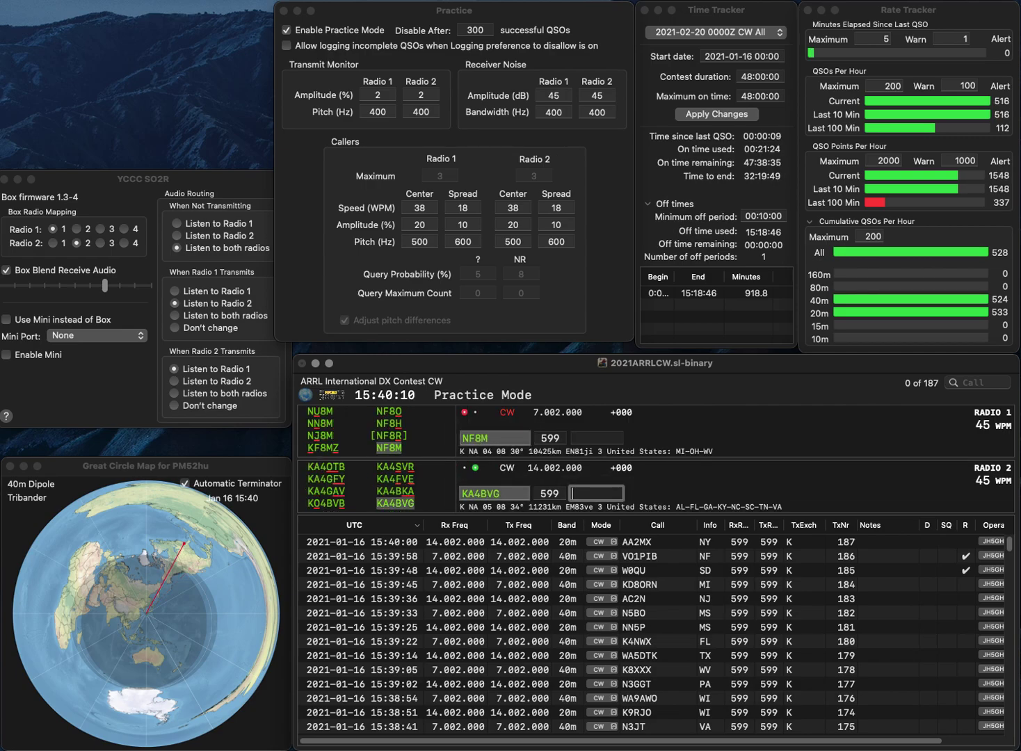
type("AL")
key("Return")
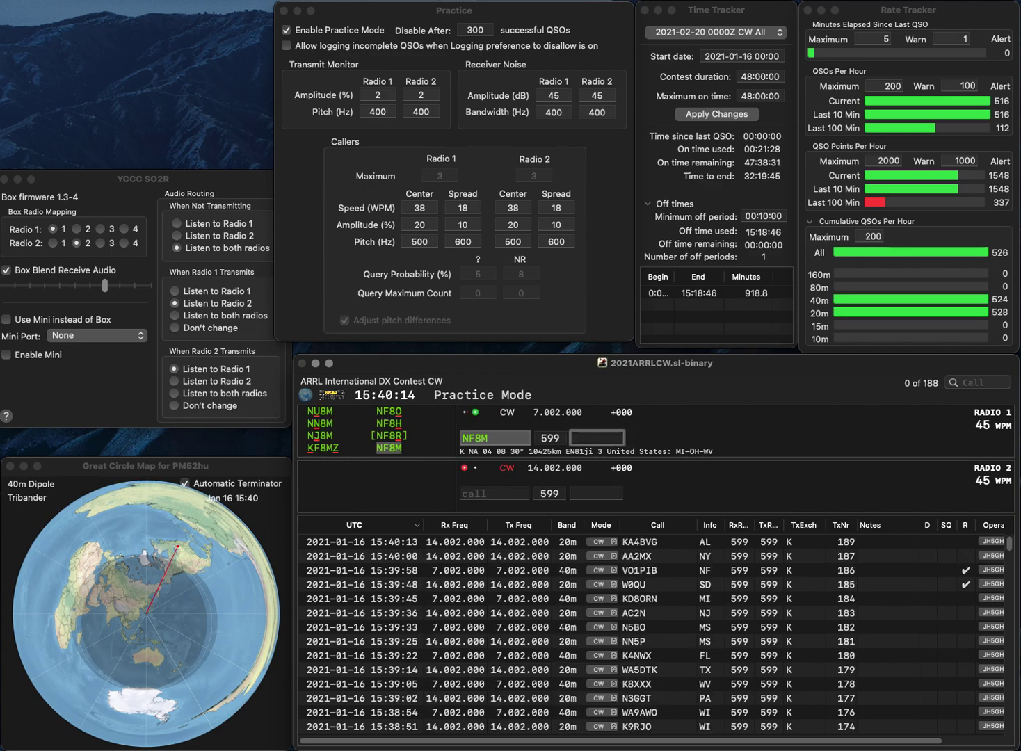
type("MI")
key("Return")
type("K6MM")
key("Return")
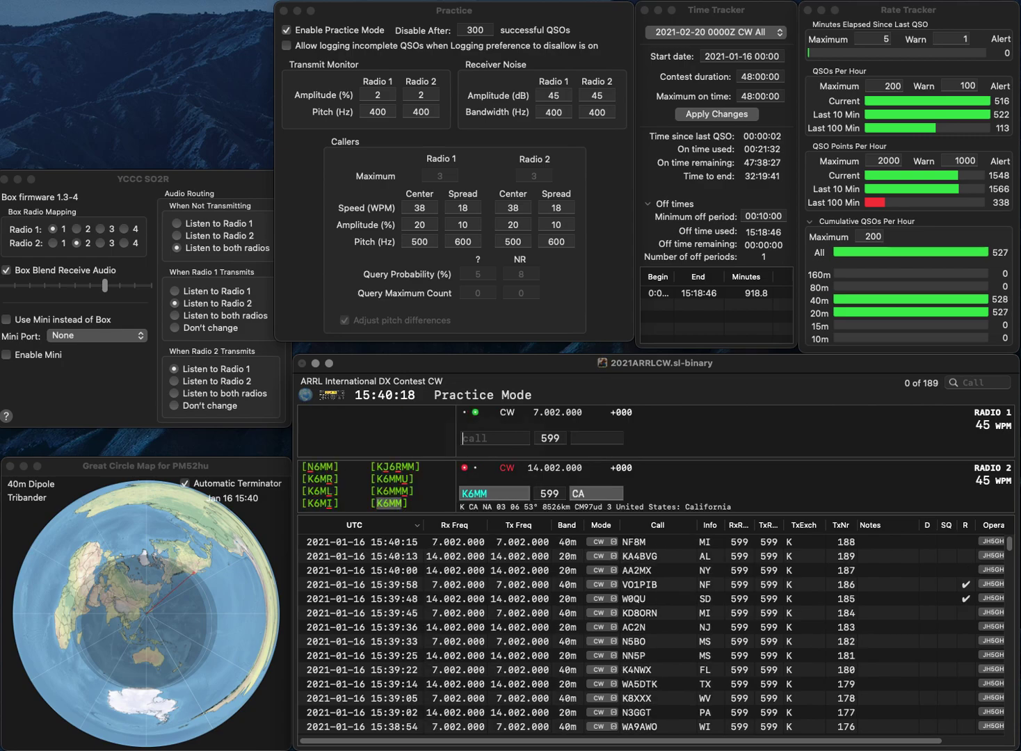
type("N8GLS")
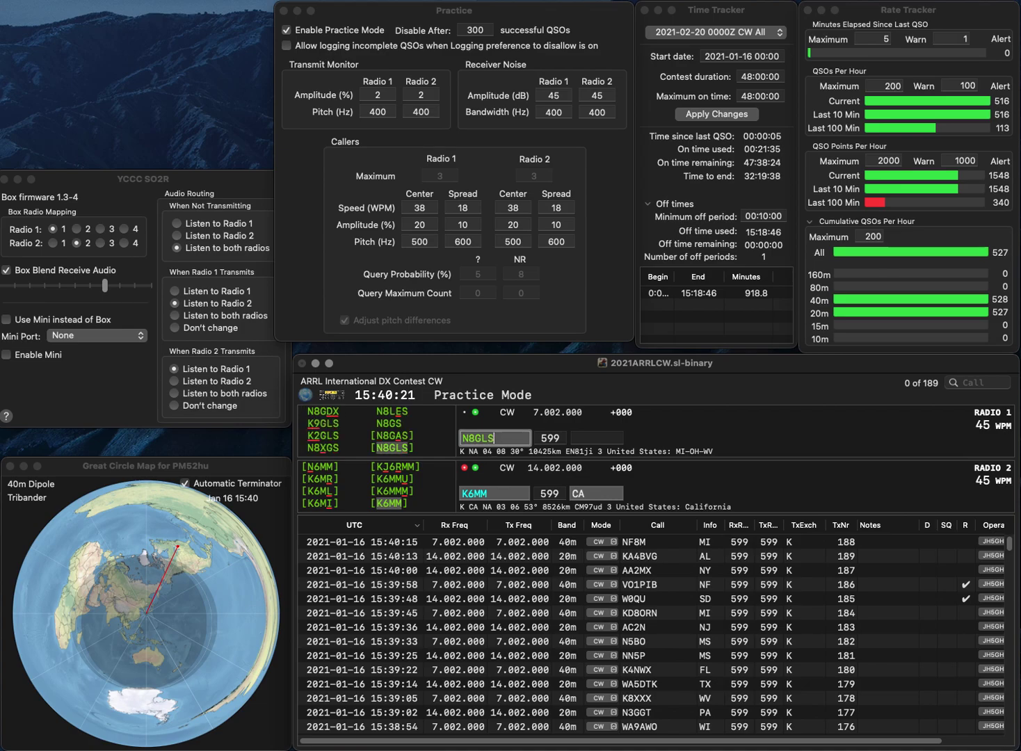
key("Return")
key("space")
key("Return")
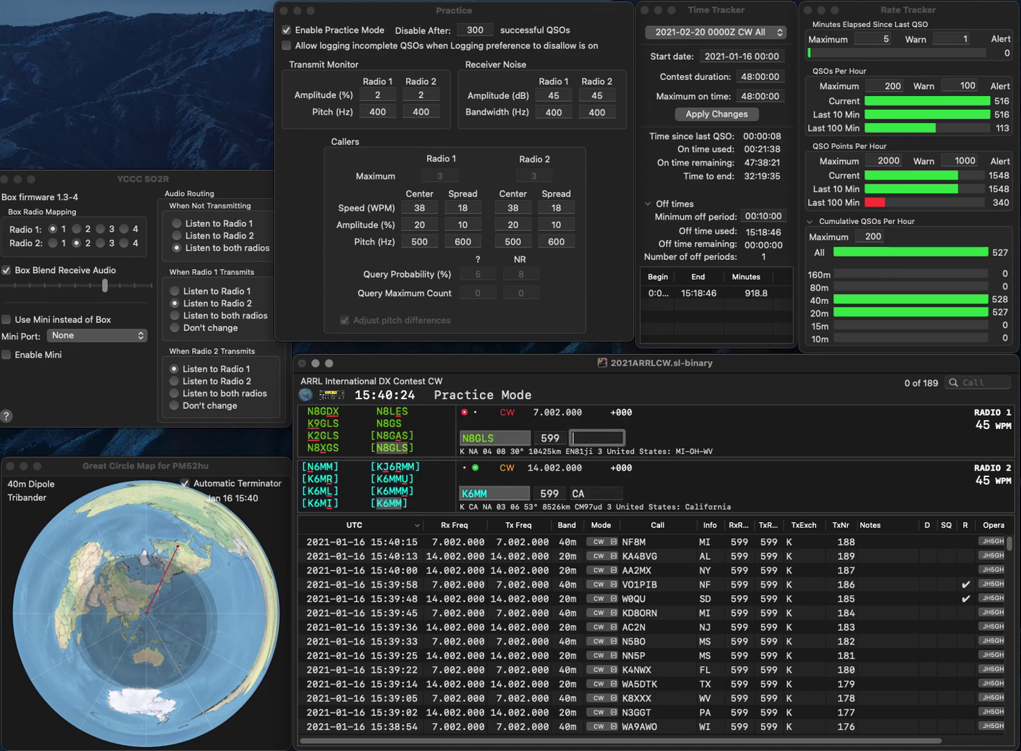
type("W")
key("Return")
type("W")
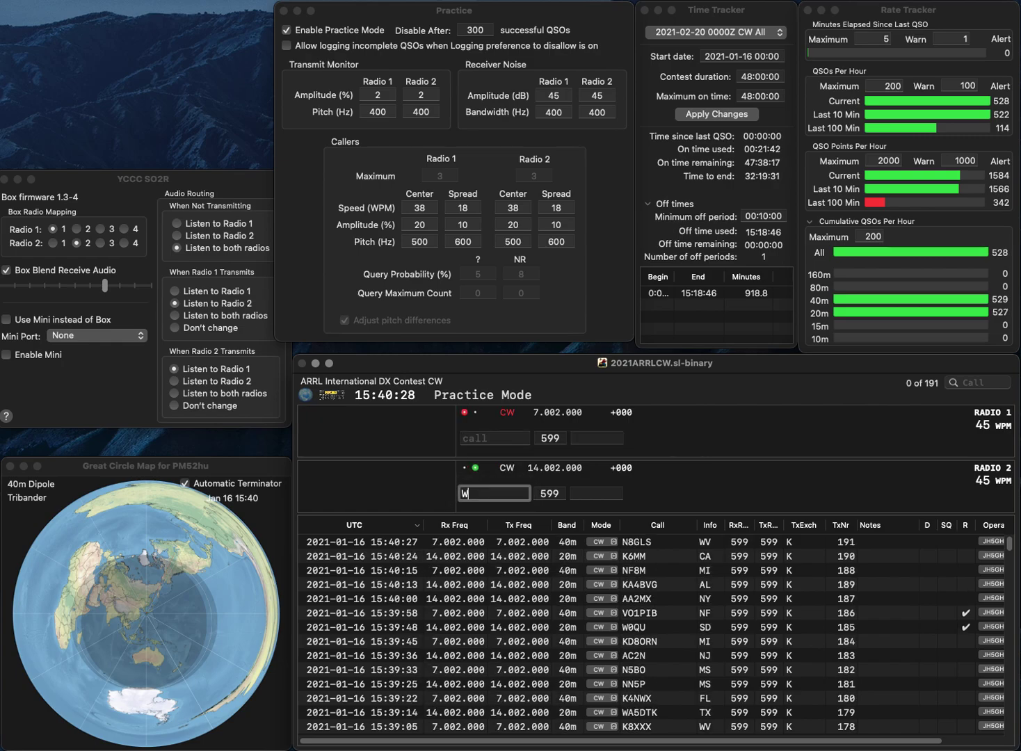
type("B2WIX")
key("Return")
type("N8LA")
key("Return")
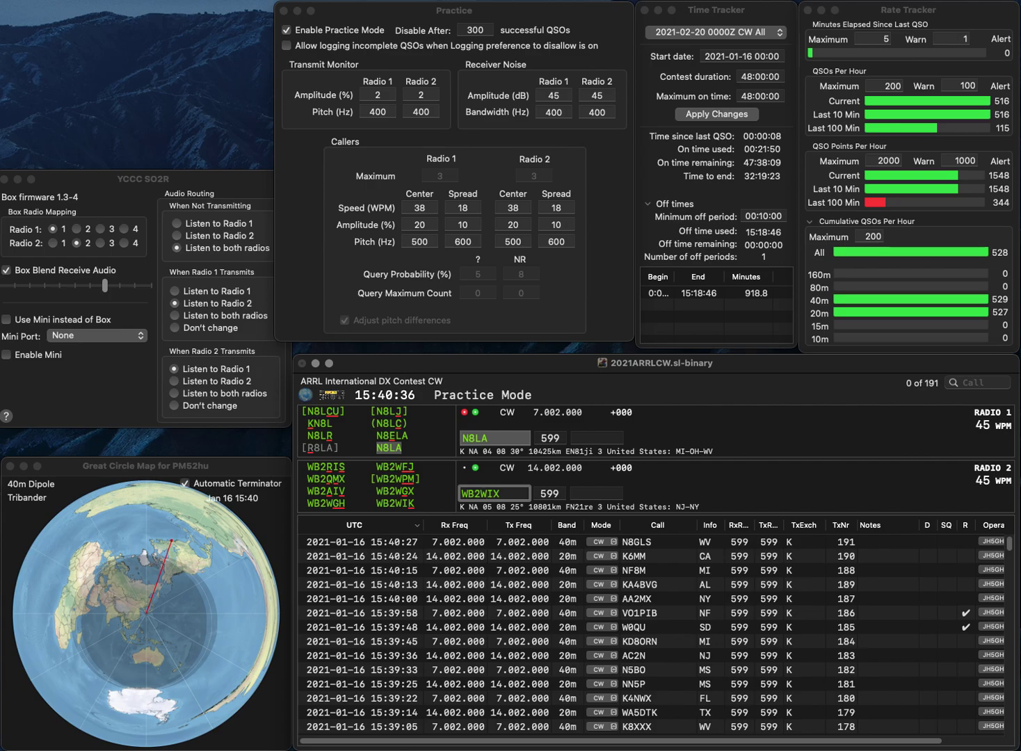
key("BackSpace")
type("K")
key("Return")
type("M")
key("BackSpace")
key("Return")
- Log N8LA on Radio 1 with exchange MI and WB2WIK on Radio 2 with exchange NY
type("MI")
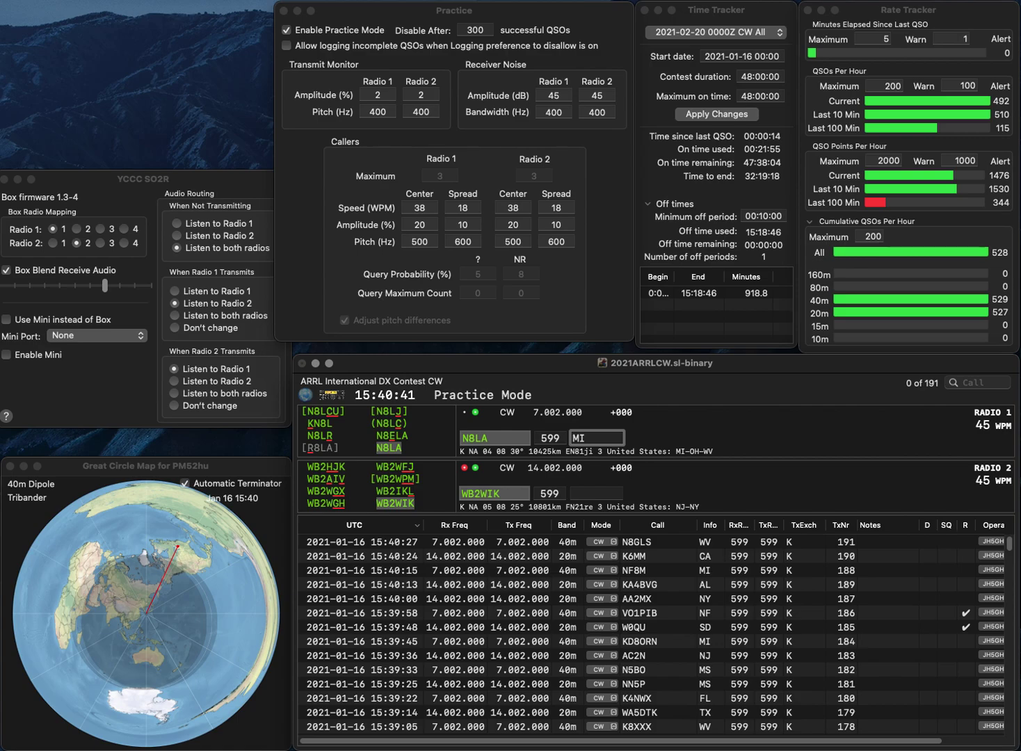
key("Return")
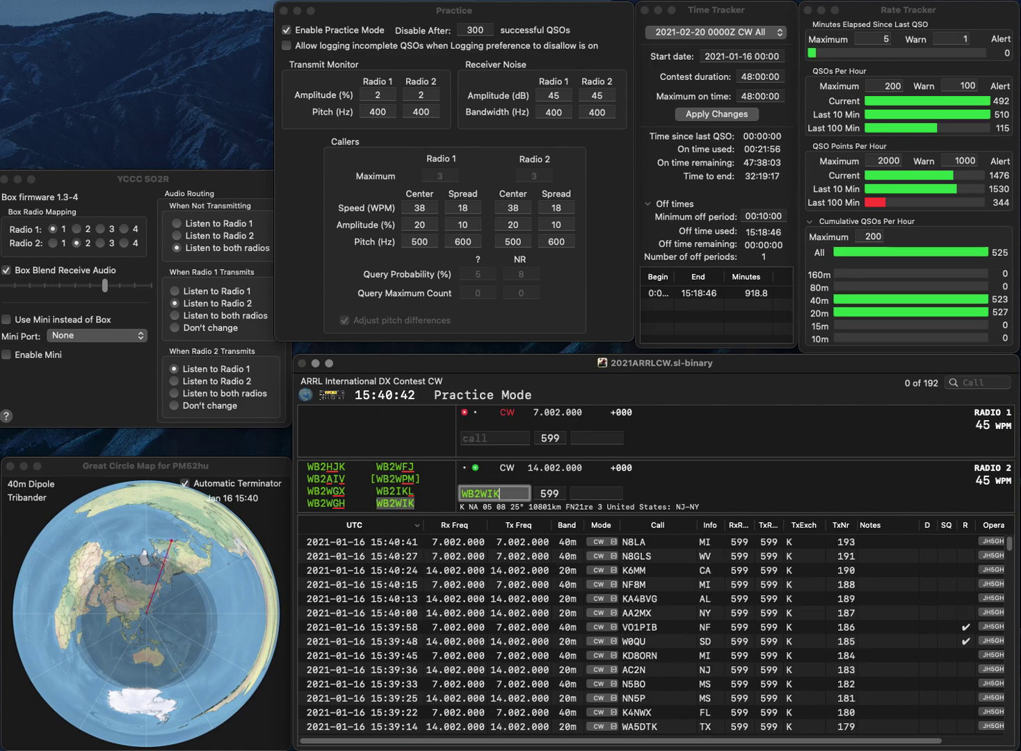
key("Return")
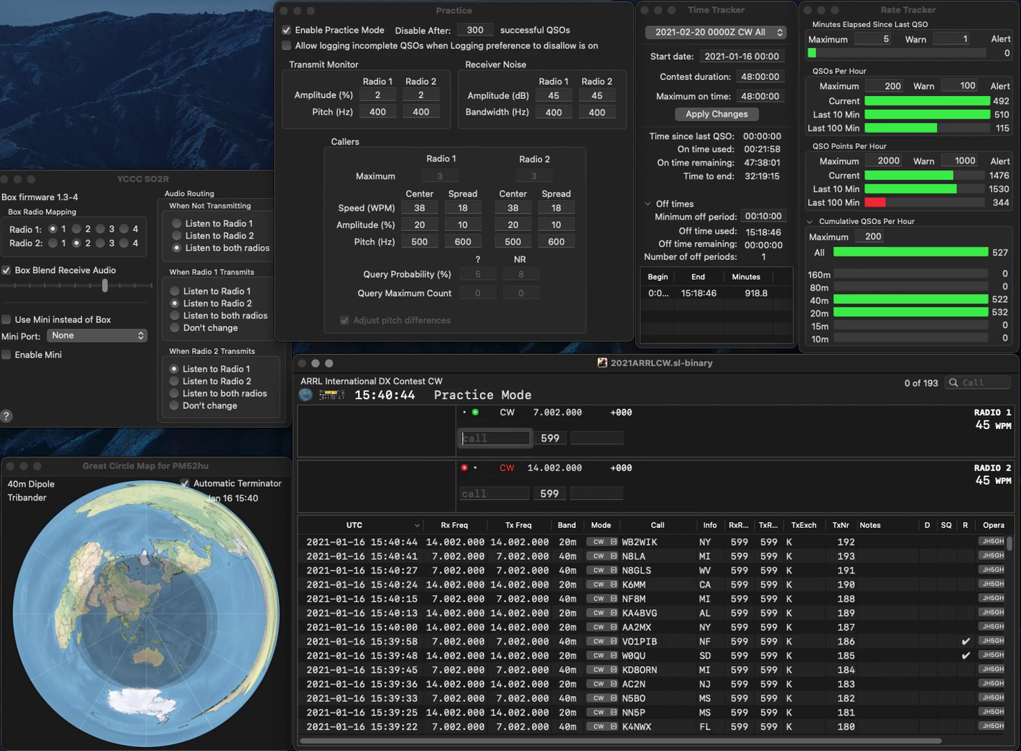
type("ND8L")
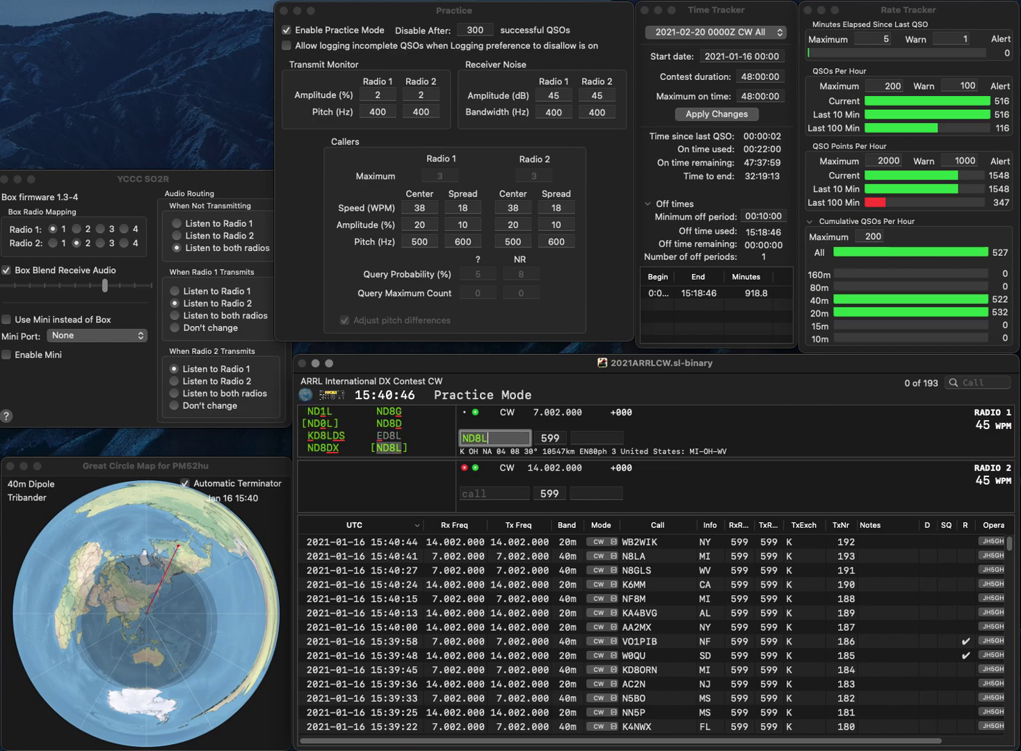
key("Return")
type("KG5RXG")
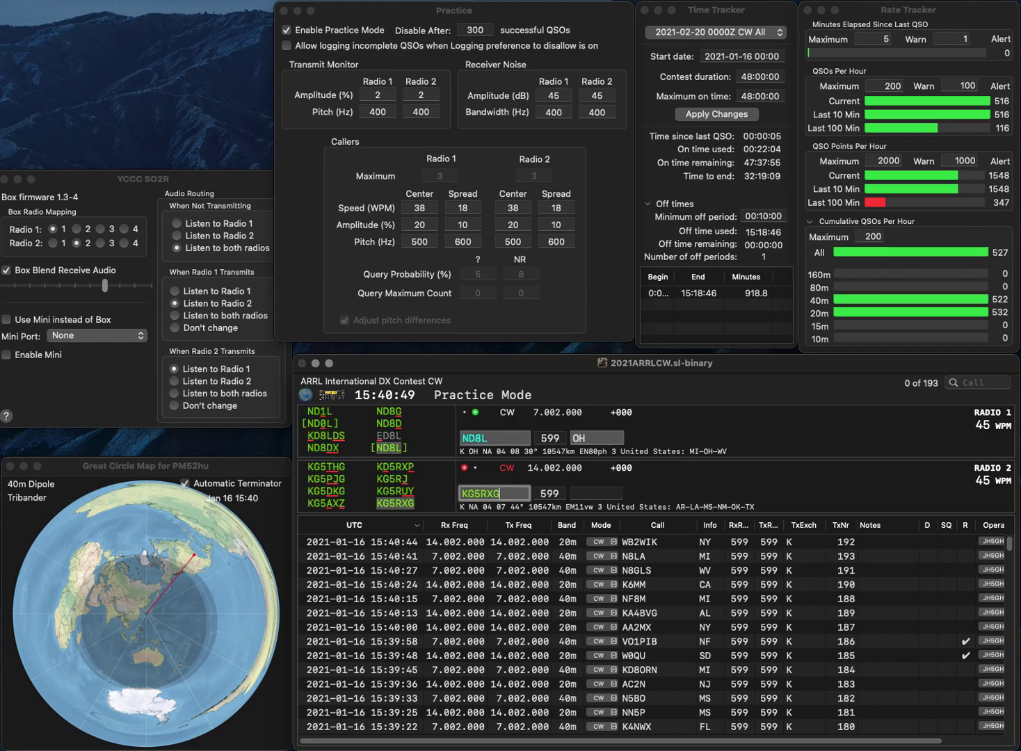
key("Return")
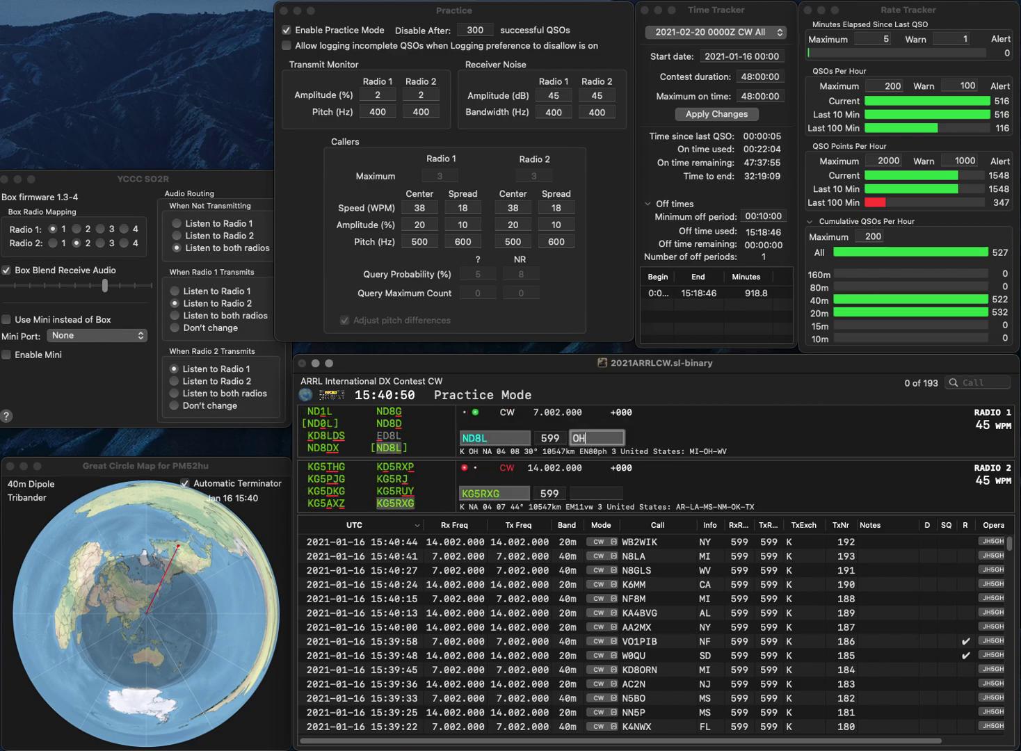
key("Return")
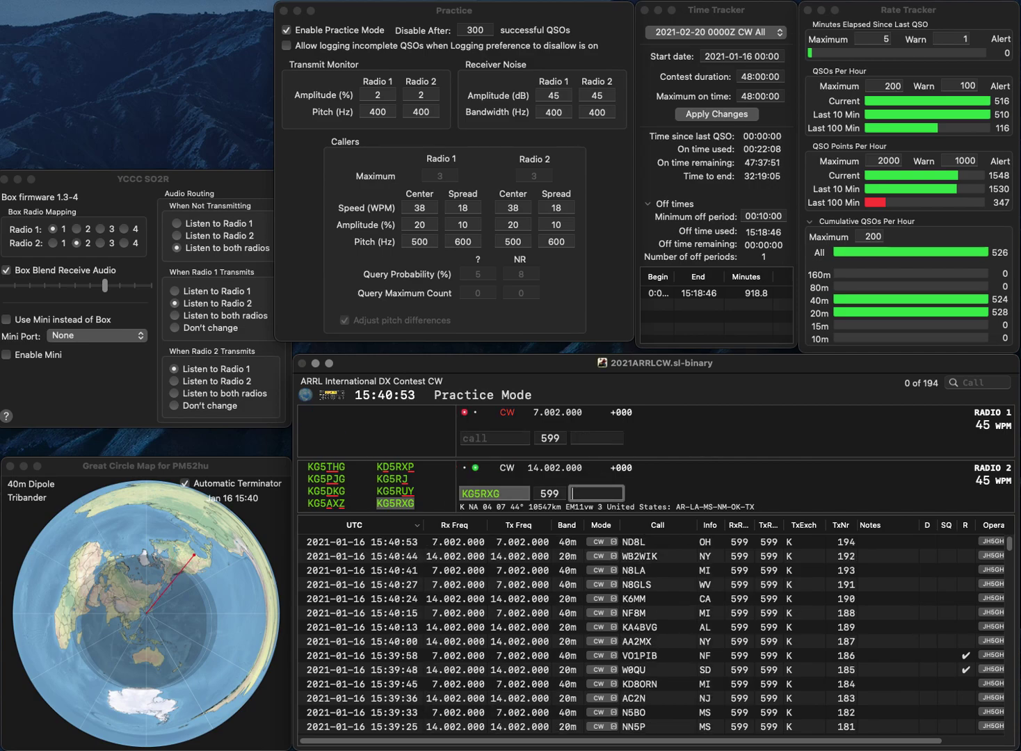
key("Return")
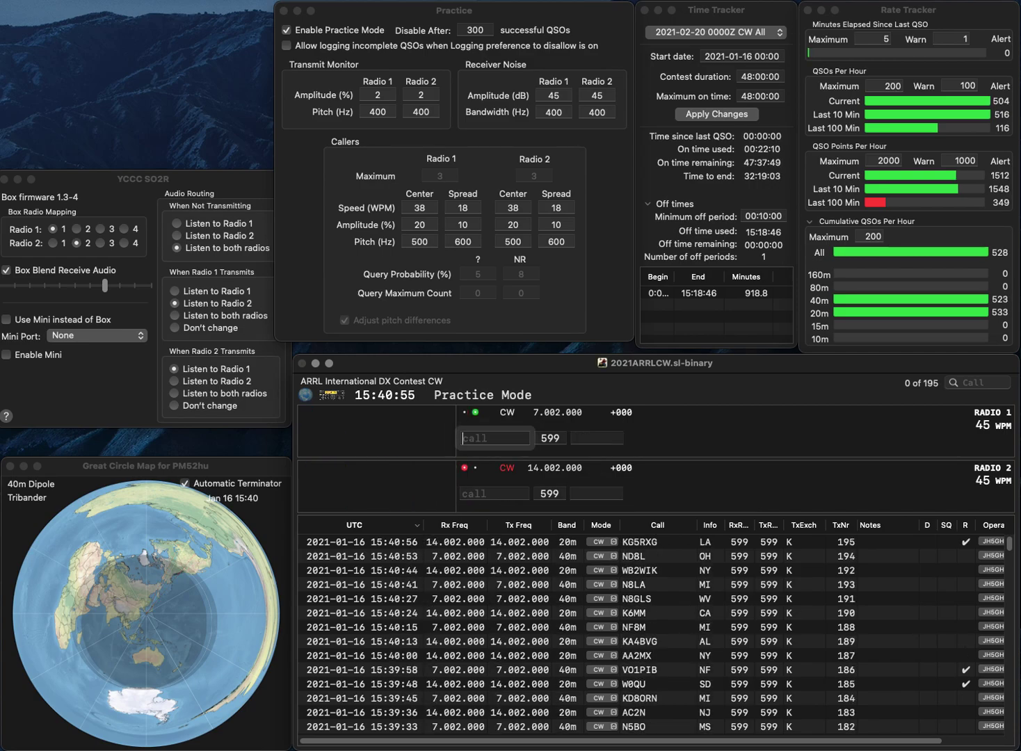
type("K7NH")
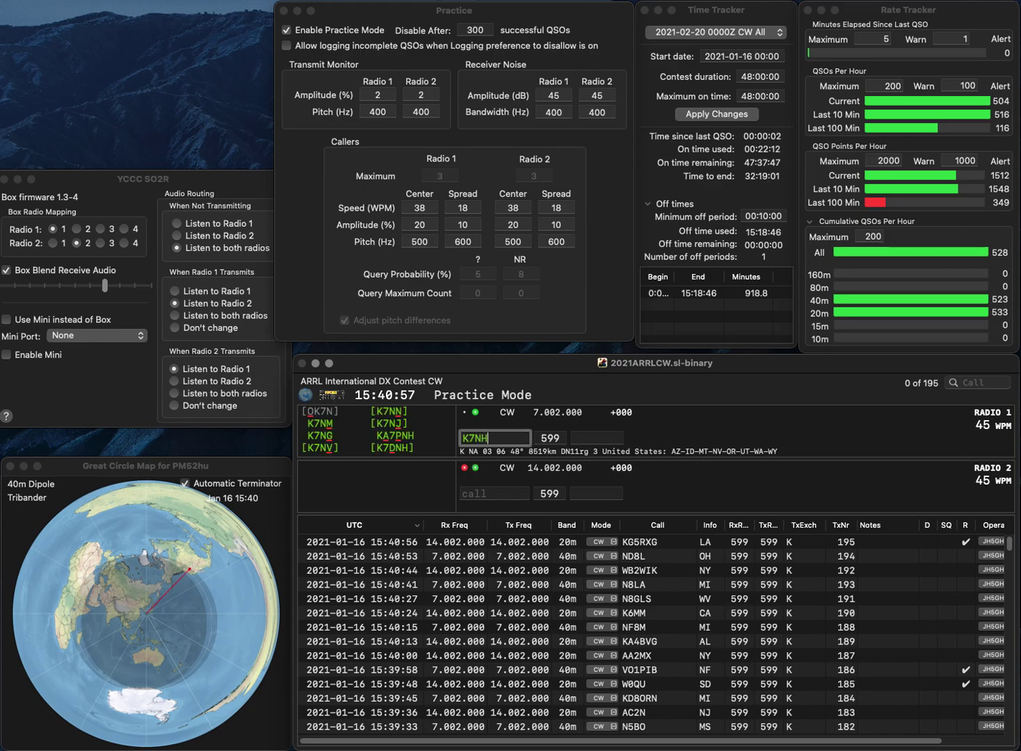
key("BackSpace")
key("Return")
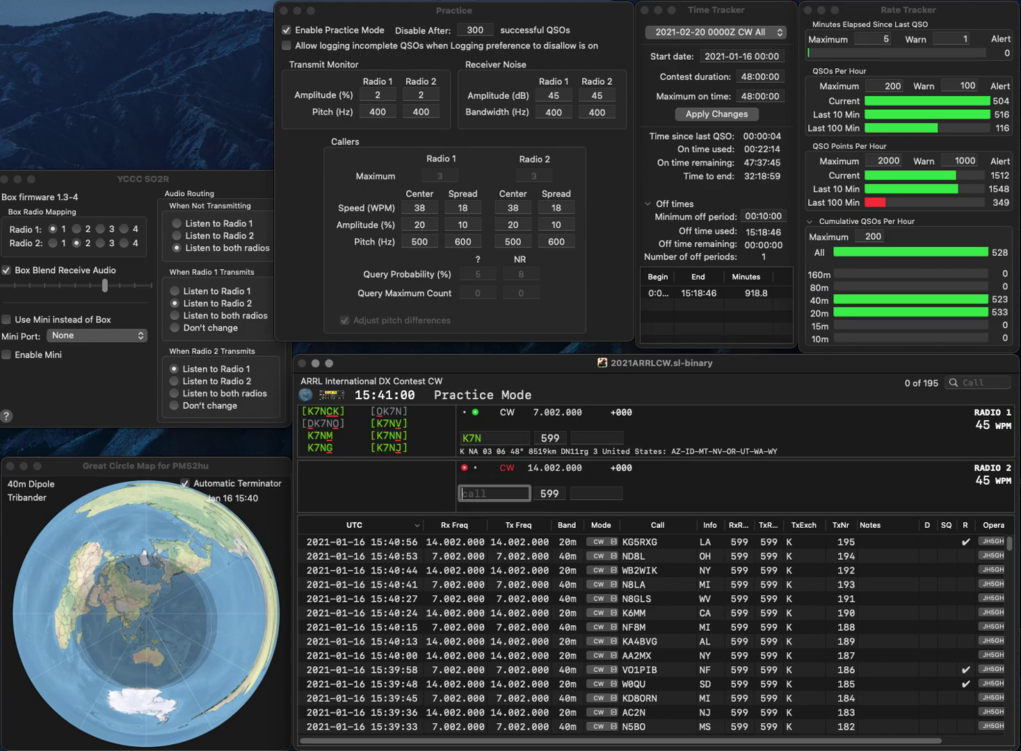
type("AC9PG")
key("Return")
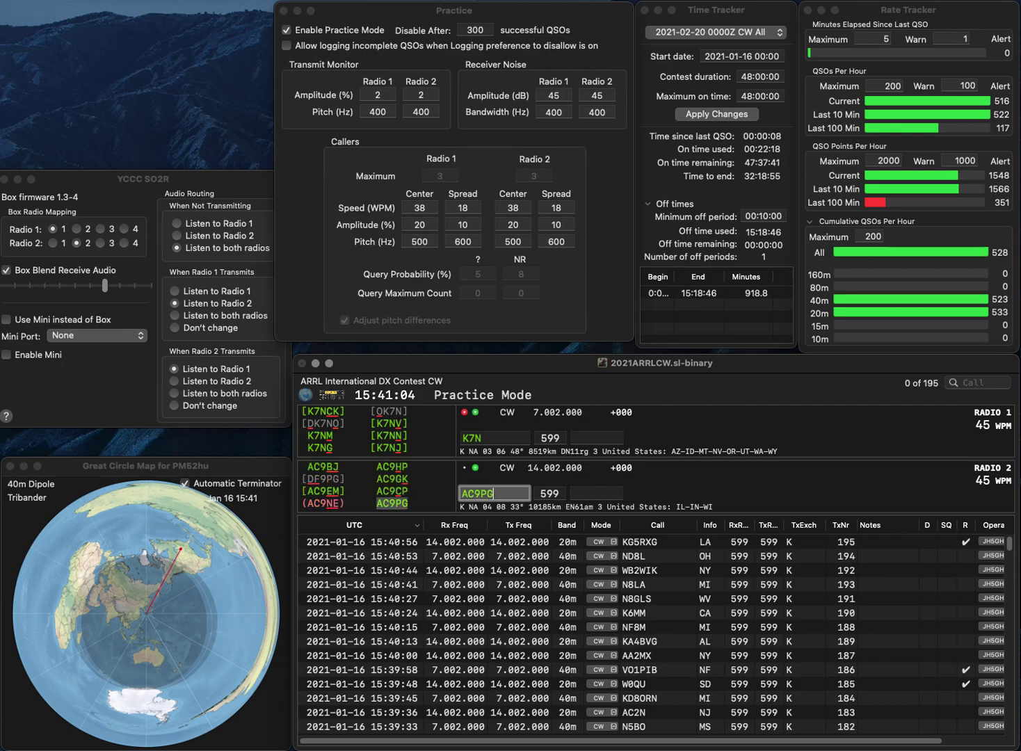
key("BackSpace")
type("D")
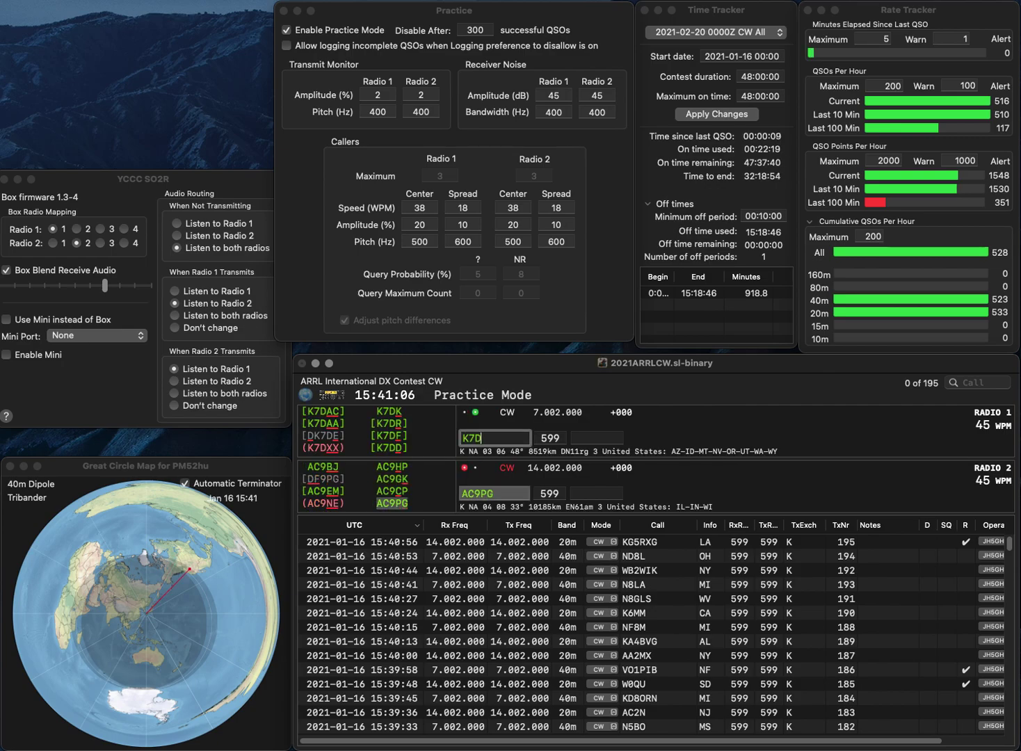
type("SE")
key("Return")
key("Return")
key("Return")
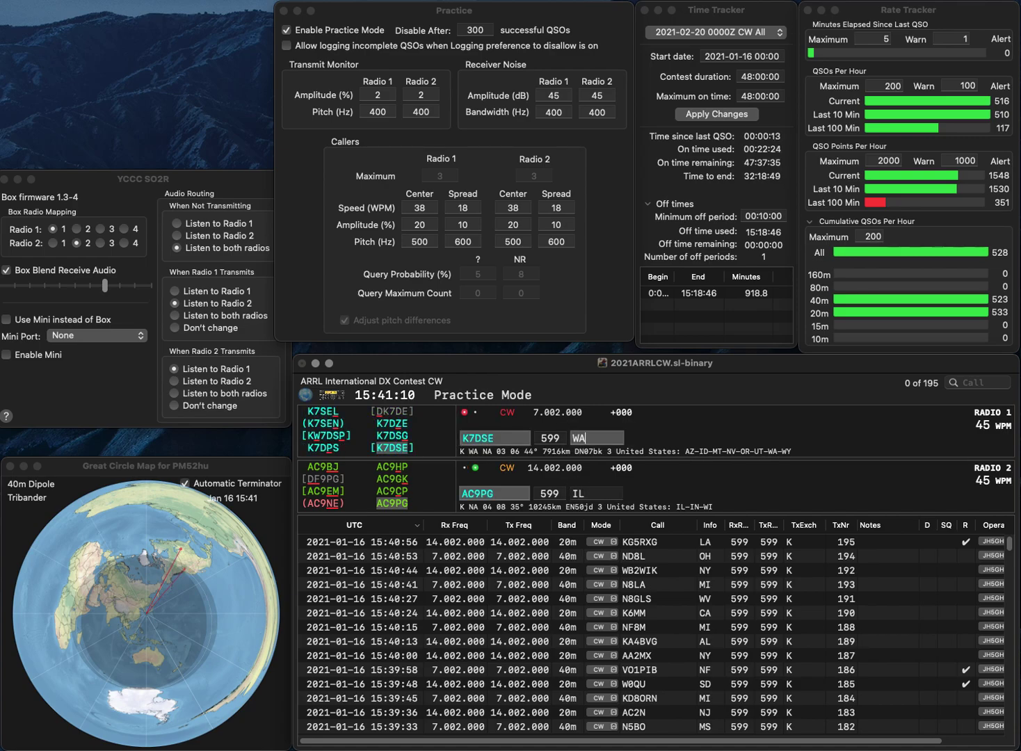
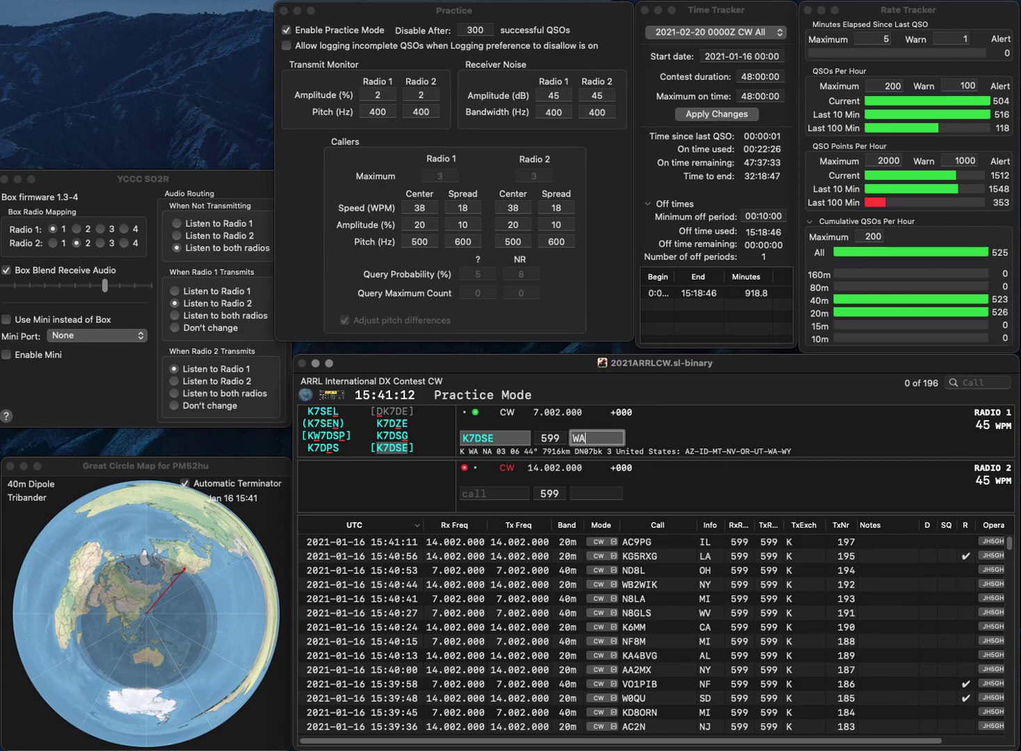
key("Return")
type("W9ELN")
key("Return")
type("WX4D")
key("Return")
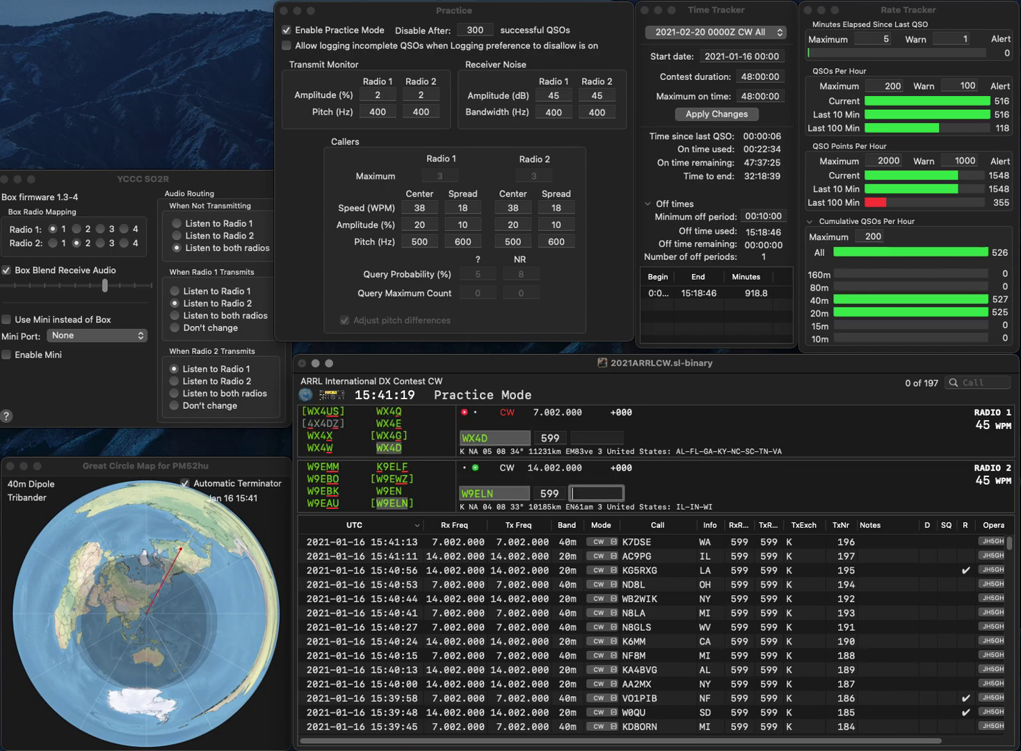
key("Return")
left_click(576, 438)
type("IC")
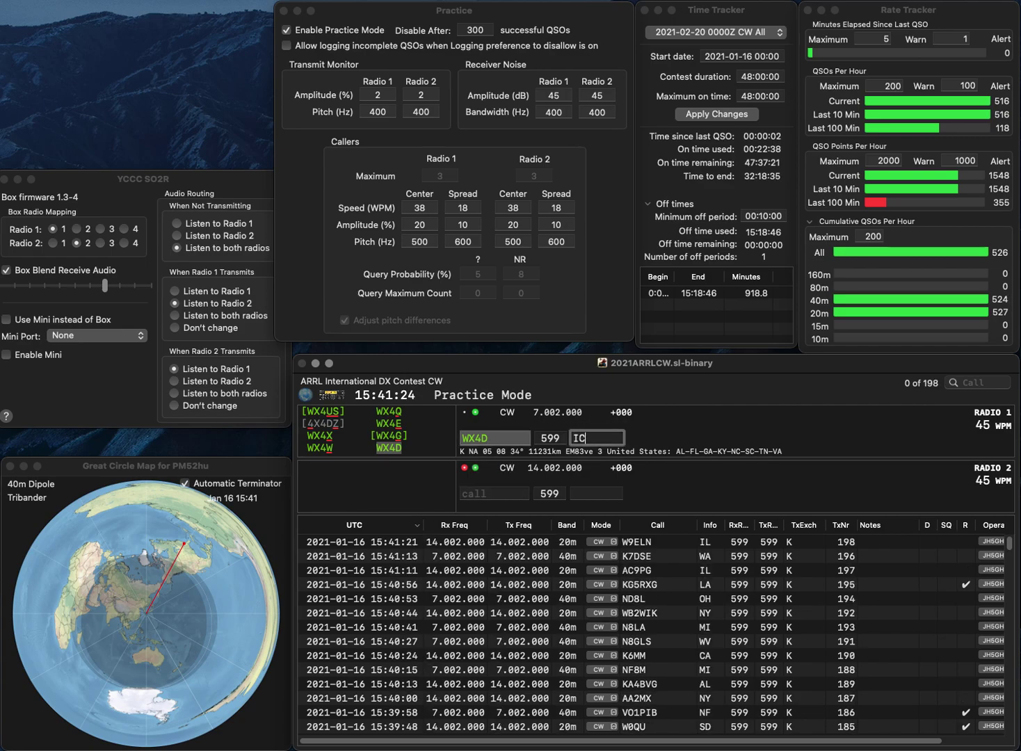
key("Return")
- Enter NN3W as the caller on Radio 1, and enter and log K9JWP on Radio 2 with exchange IN
type("K9")
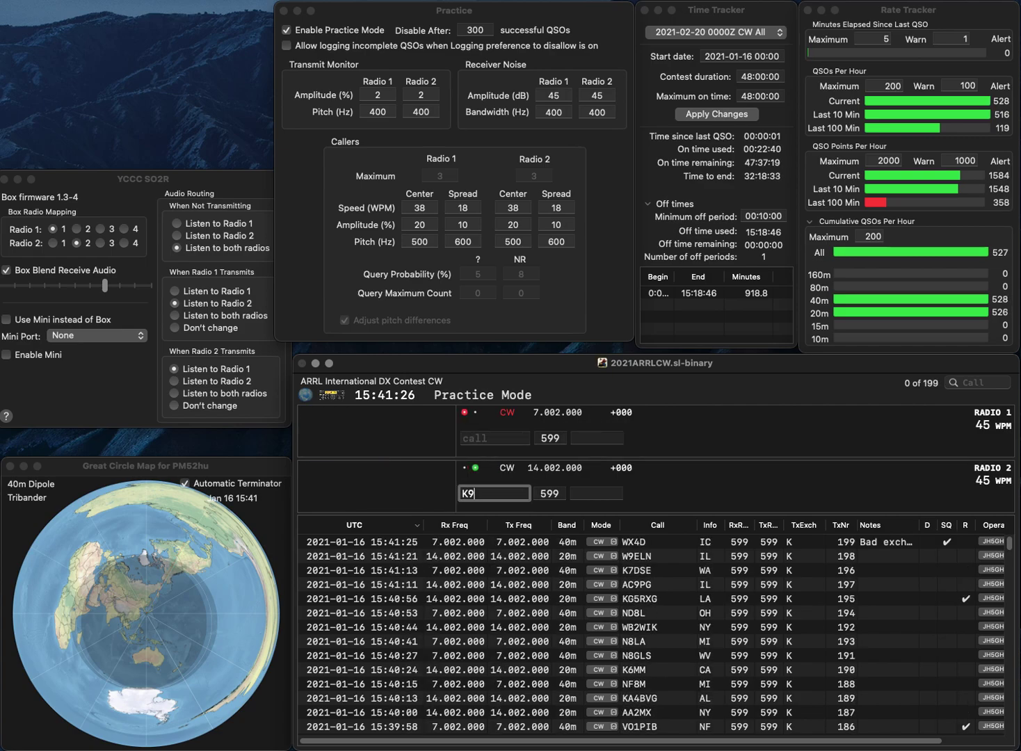
type("JWP")
key("Return")
type("N3")
left_click(462, 437)
type("N3")
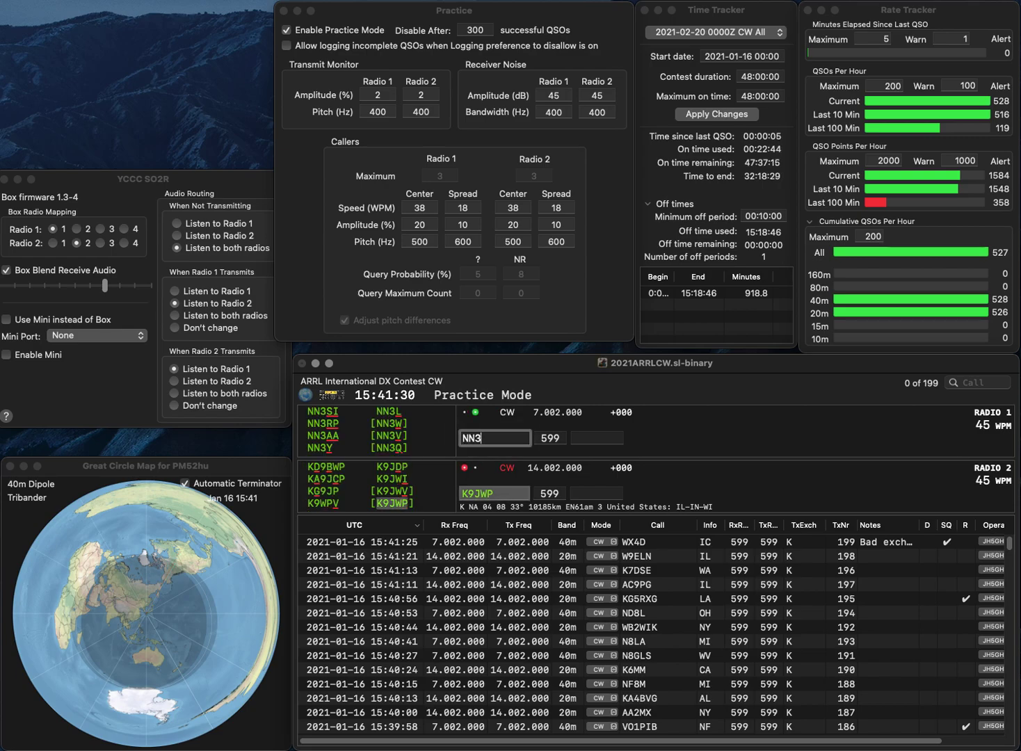
type("W")
key("Return")
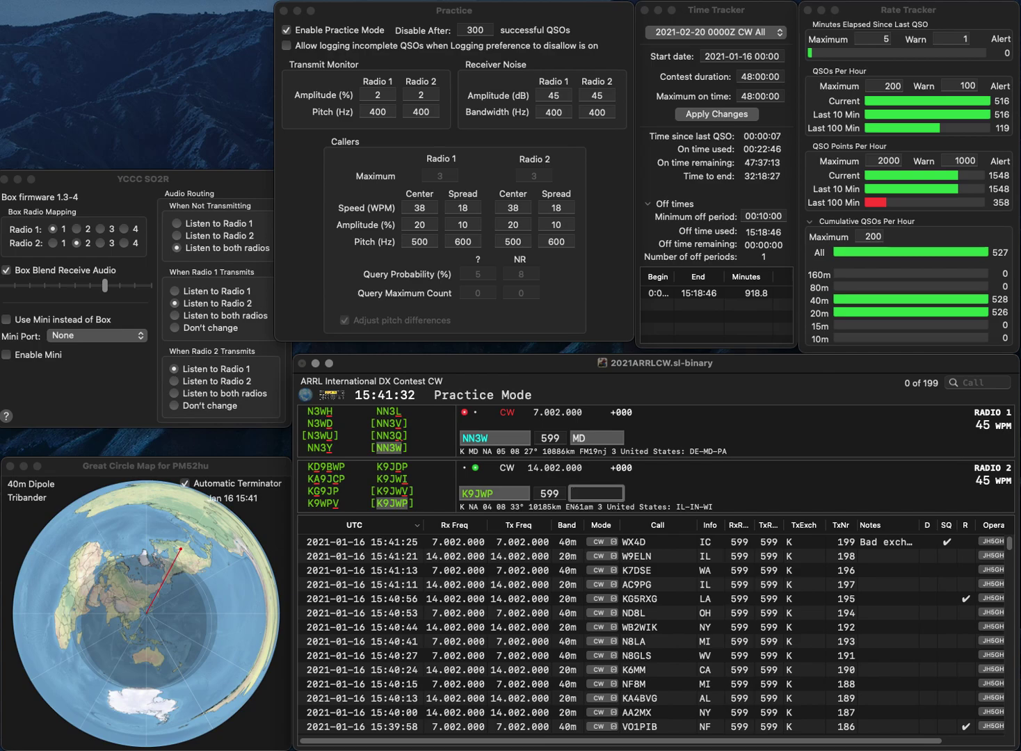
key("Return")
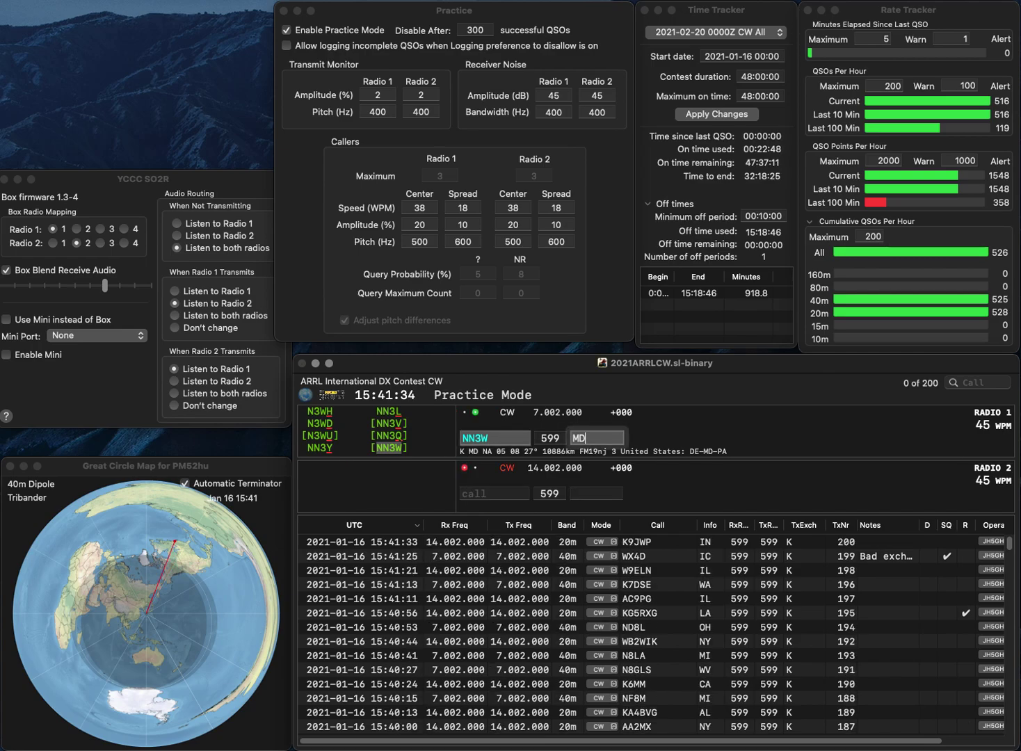
left_click(463, 438)
key("Delete")
type("B")
key("Return")
type("NS")
key("Return")
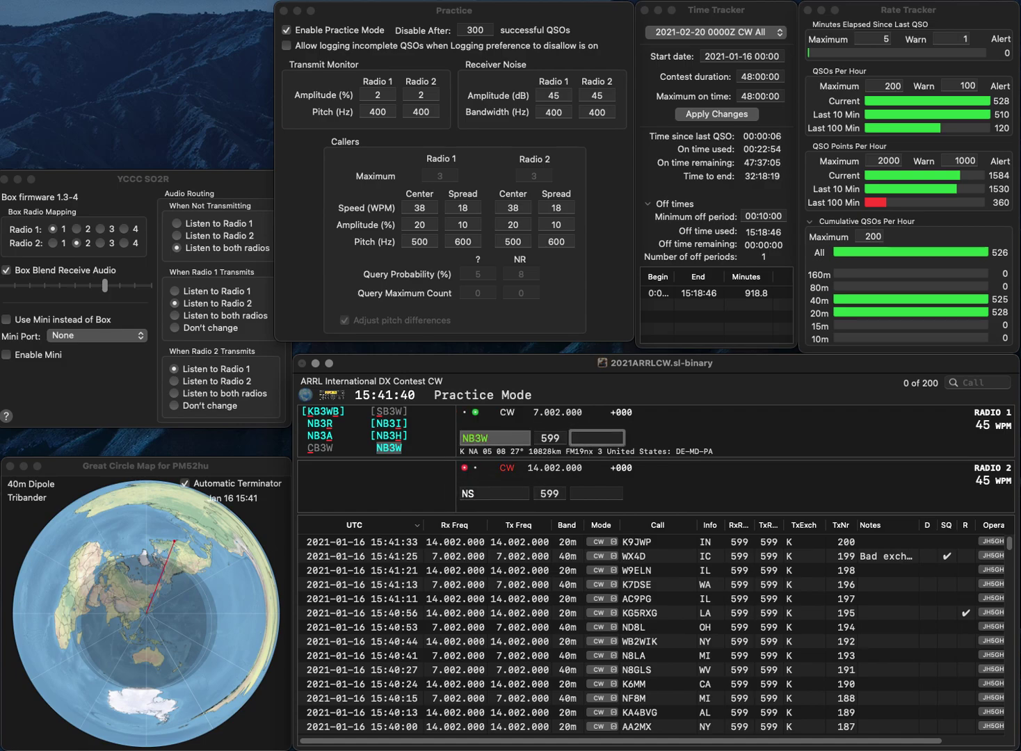
key("Return")
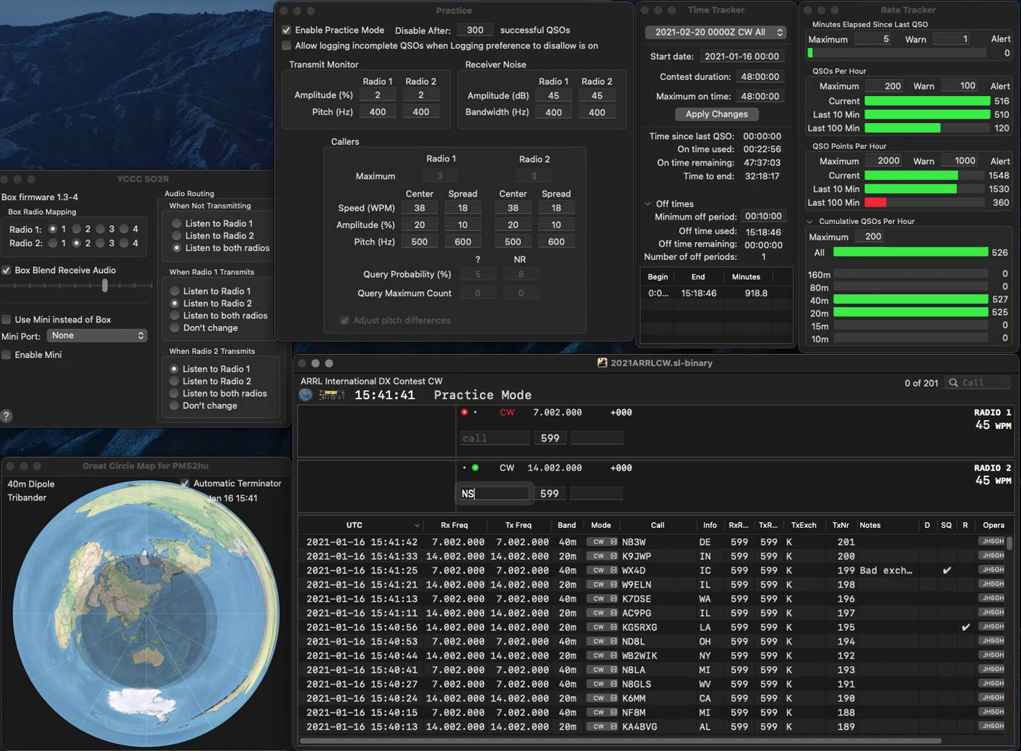
type("KHI")
key("Left")
key("Left")
key("Left")
key("Left")
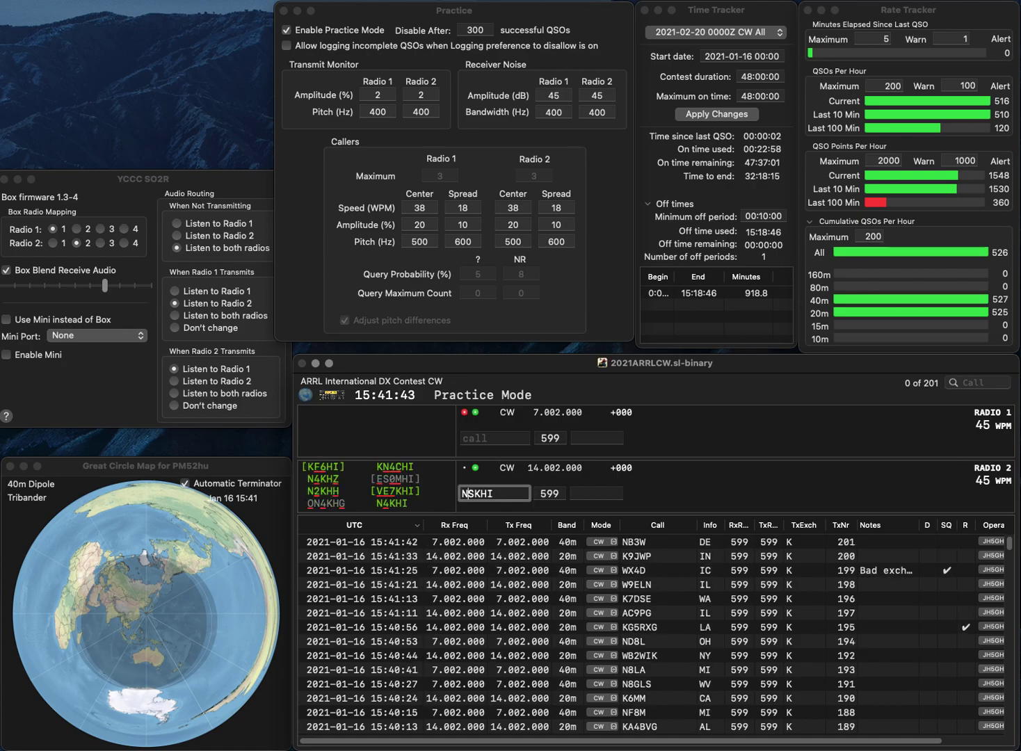
key("Delete")
type("4")
key("Return")
type("N4")
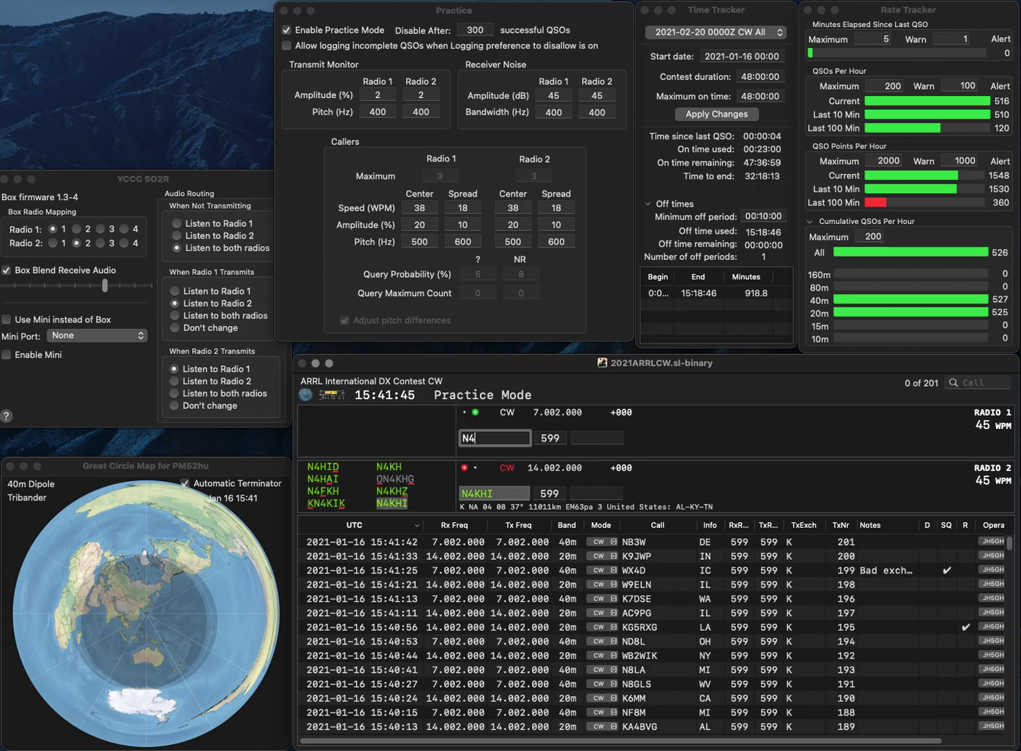
type("ZRA")
key("Return")
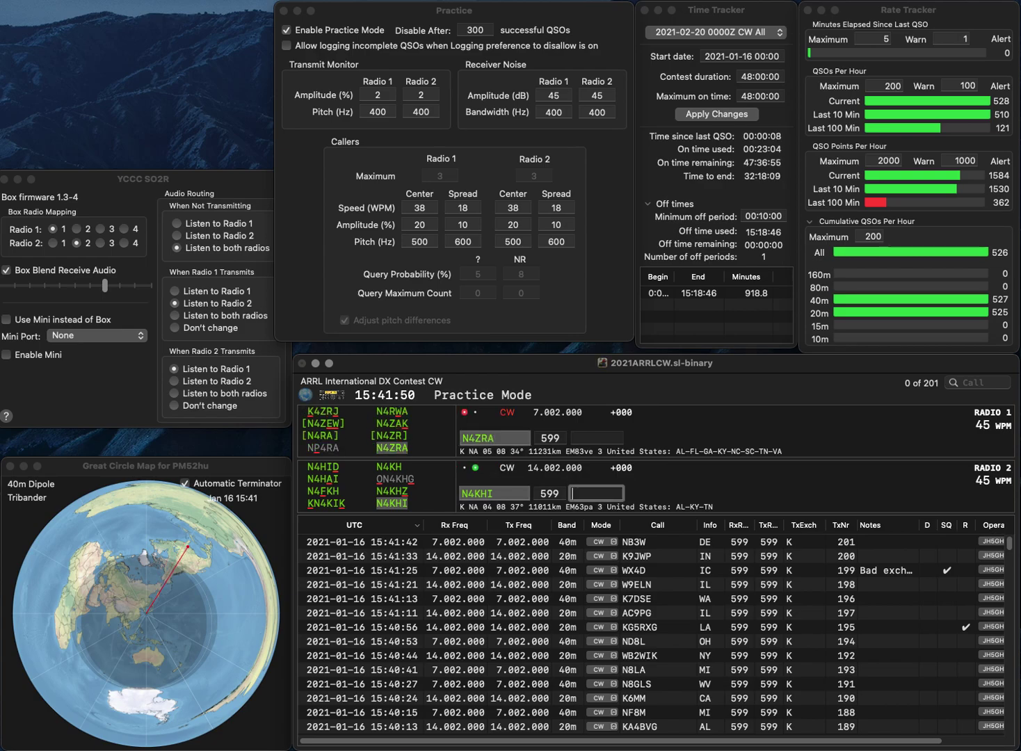
key("Return")
type("GA")
key("Return")
type("A")
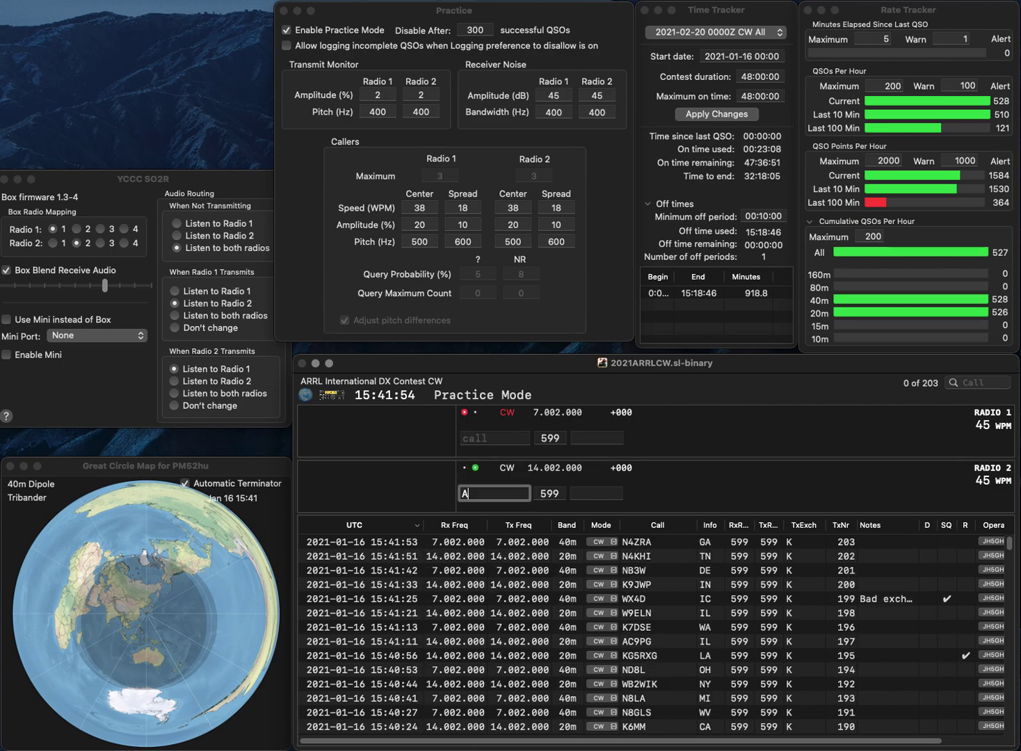
type("A9DU")
key("Return")
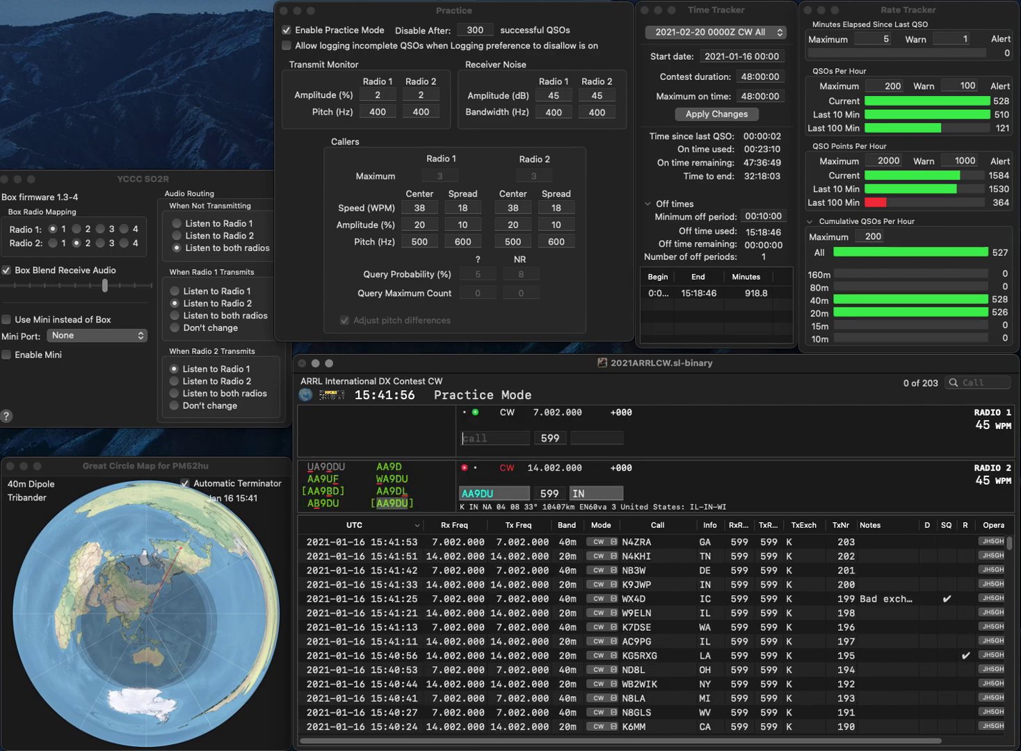
type("N1TL")
key("Return")
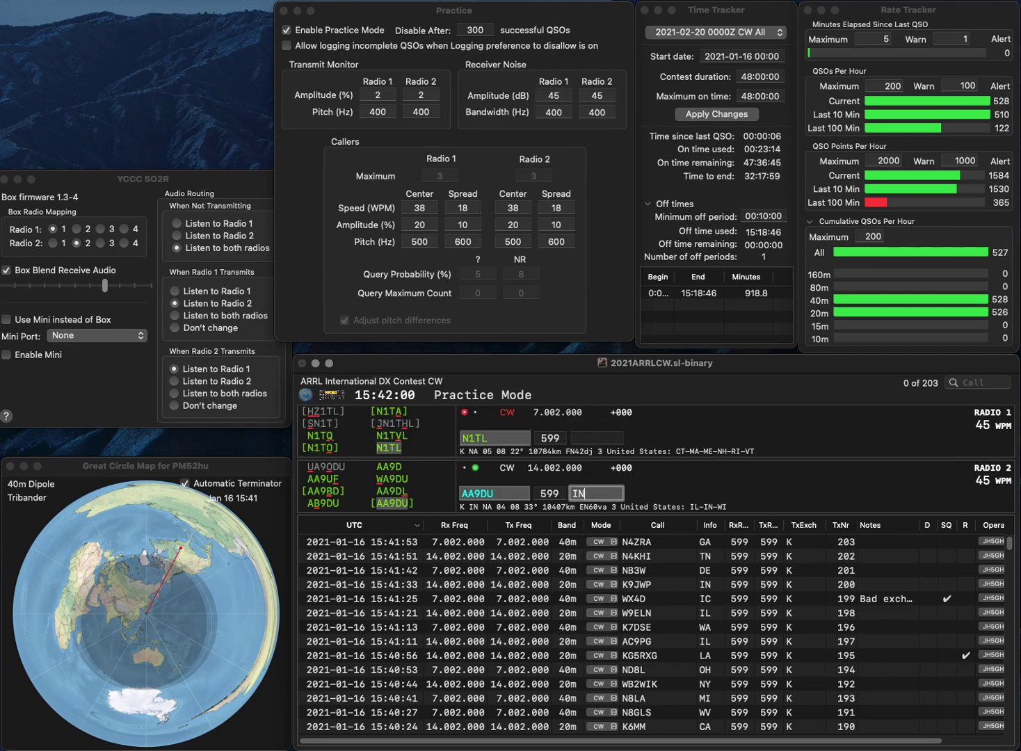
key("Return")
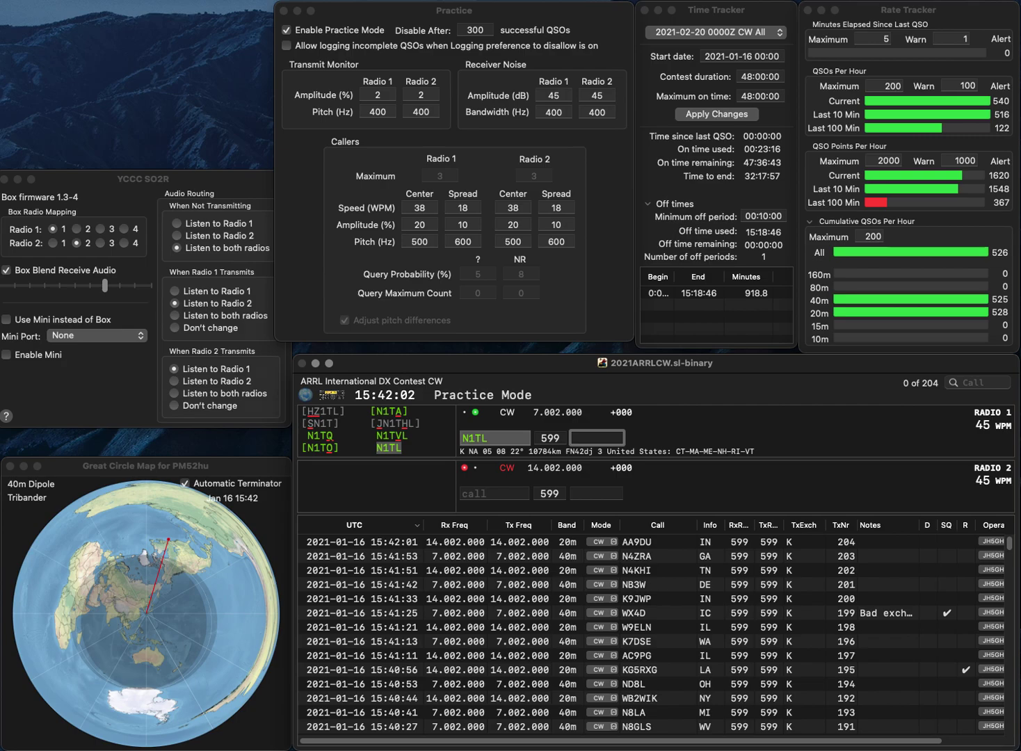
key("Return")
type("K")
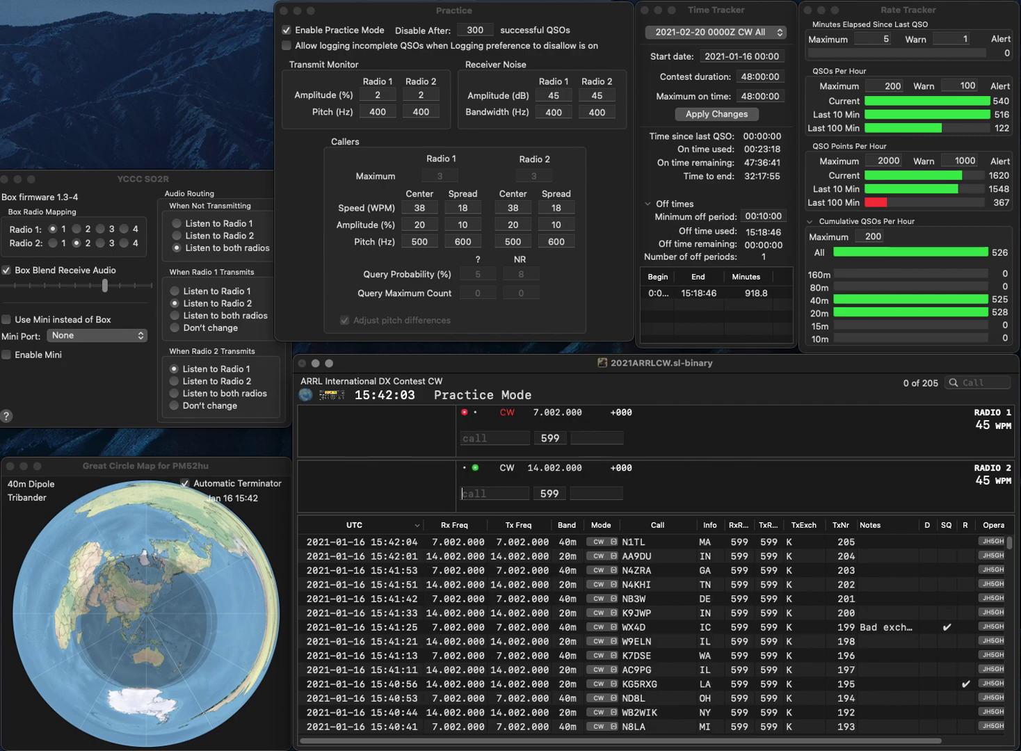
type("D")
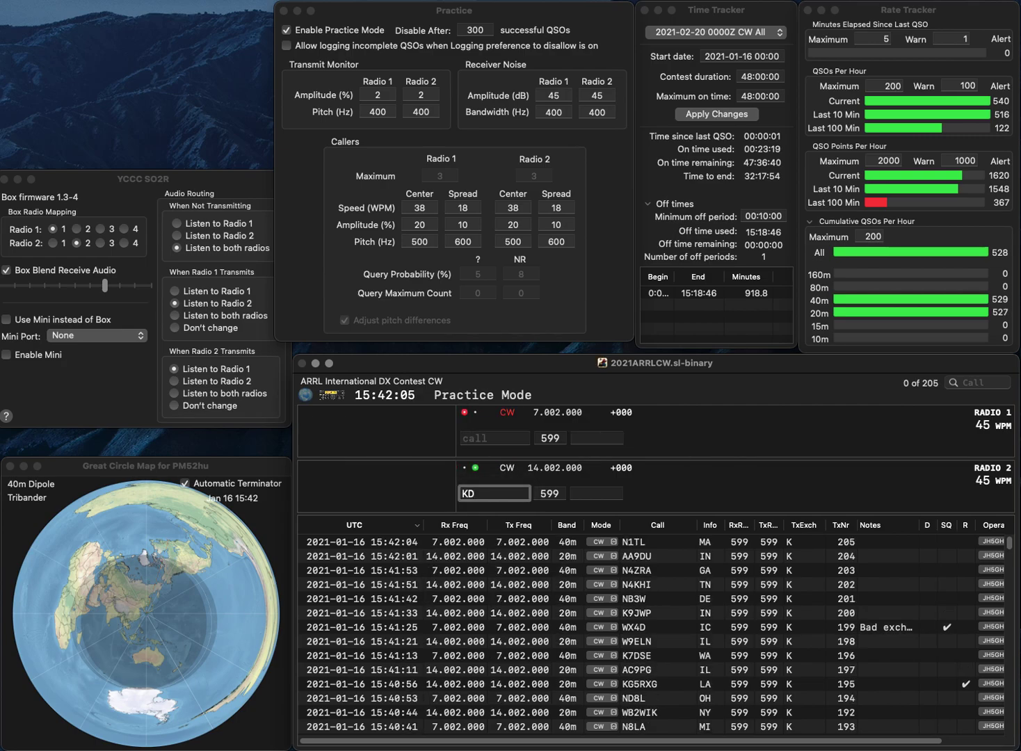
type("0CVZ")
key("Return")
type("WB9COY")
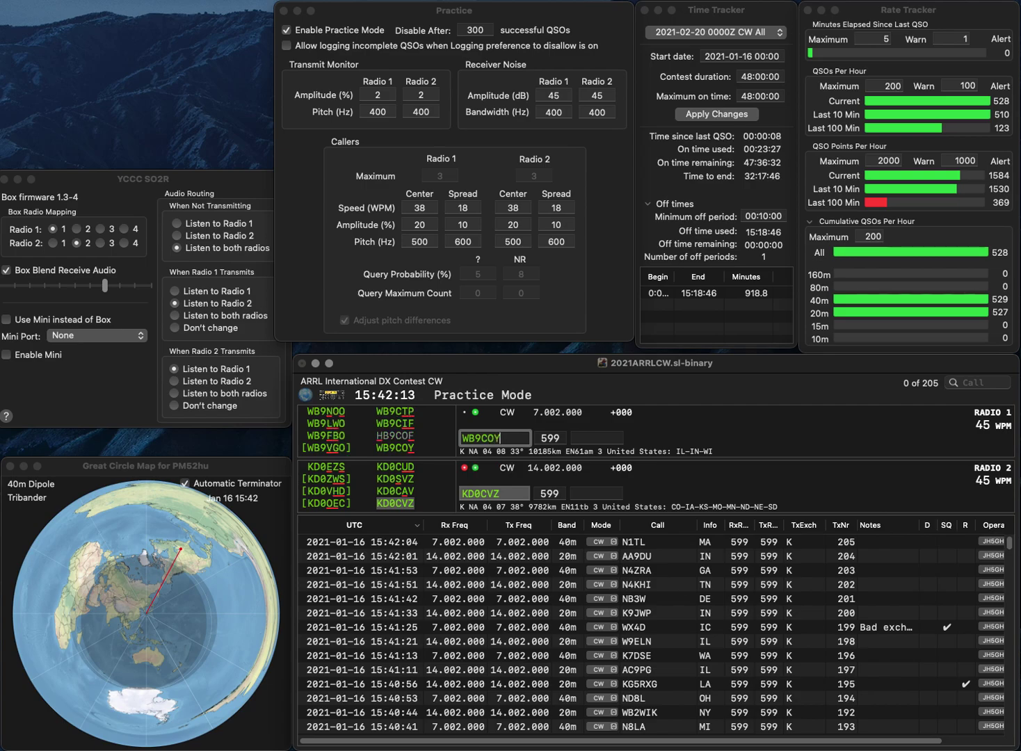
key("Return")
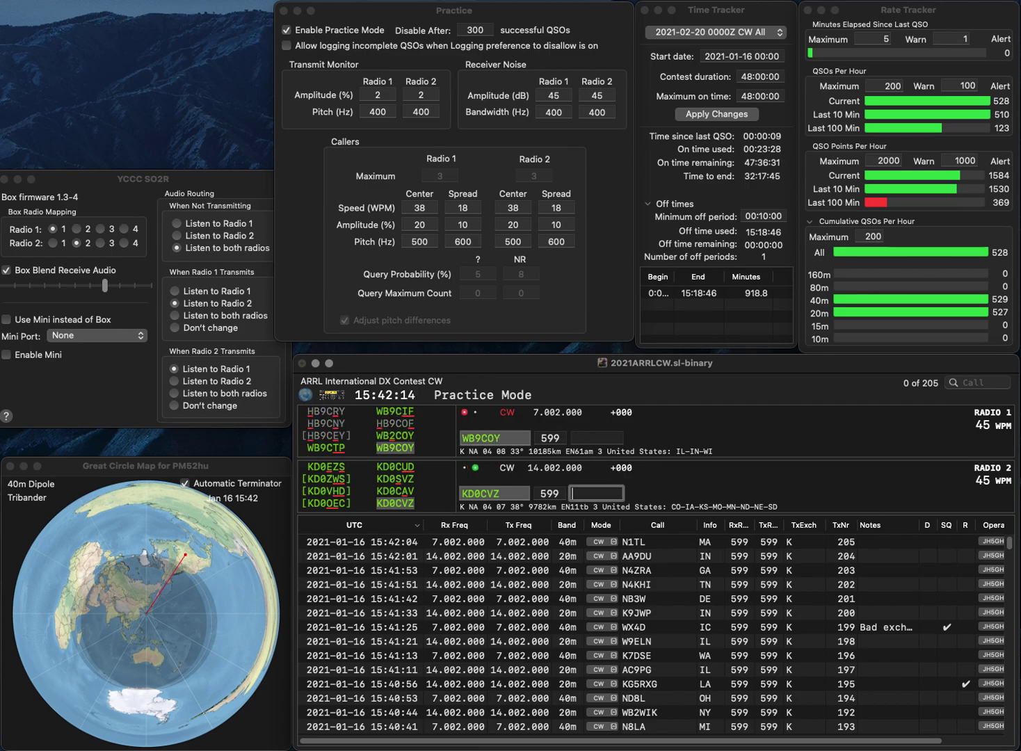
type("CO")
key("Return")
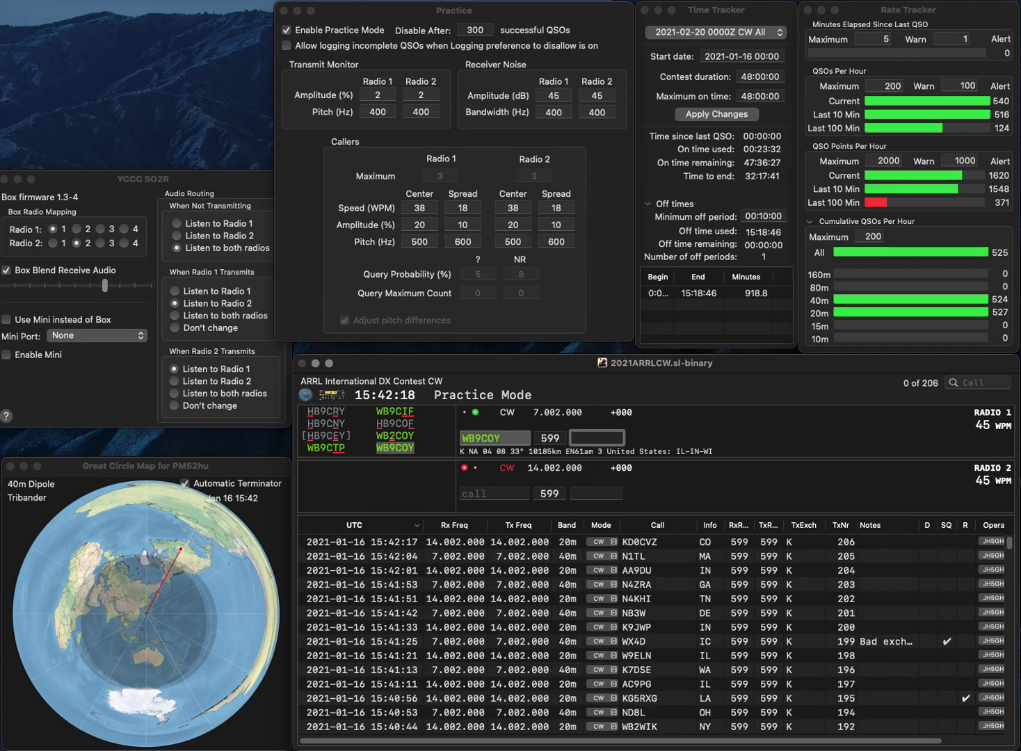
key("Return")
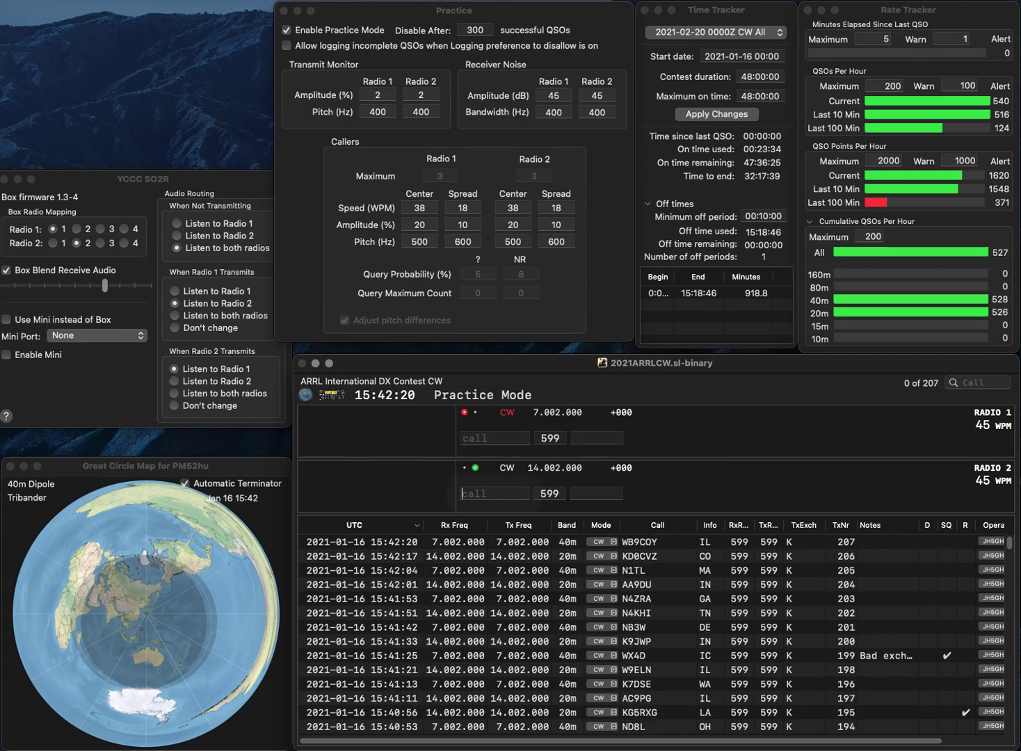
- Enter K0FD as the caller on Radio 1 and send its exchange
type("W")
type("S")
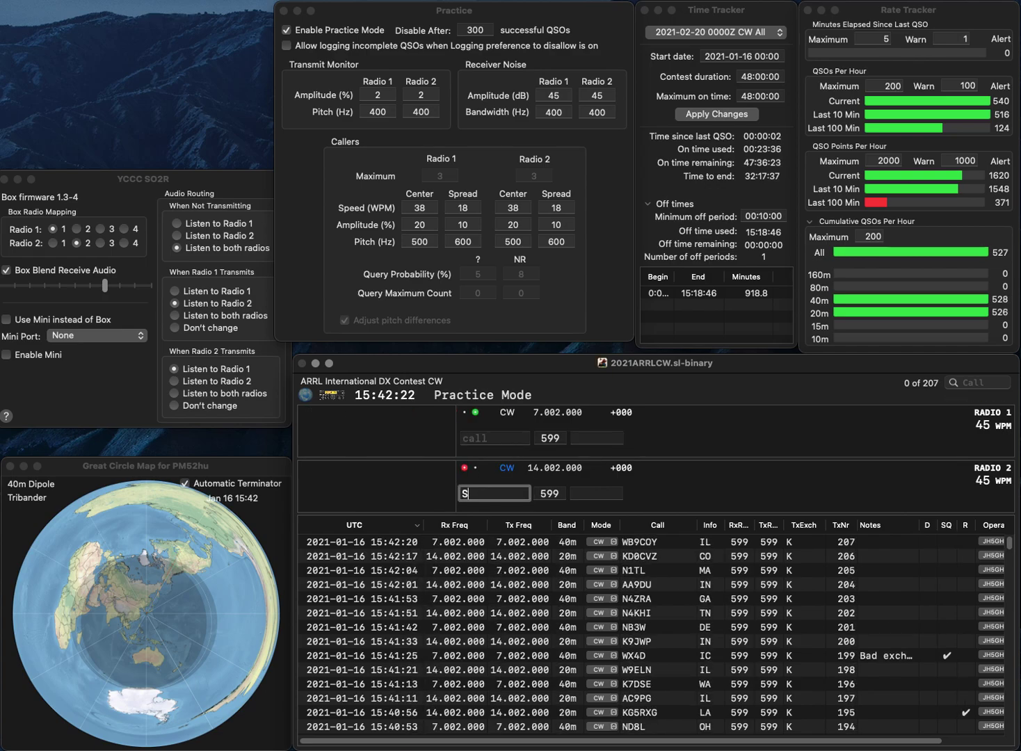
left_click(462, 439)
type("0FD")
key("Home")
type("K")
key("Return")
type("JJ")
key("Home")
key("Delete")
key("Delete")
type("K5")
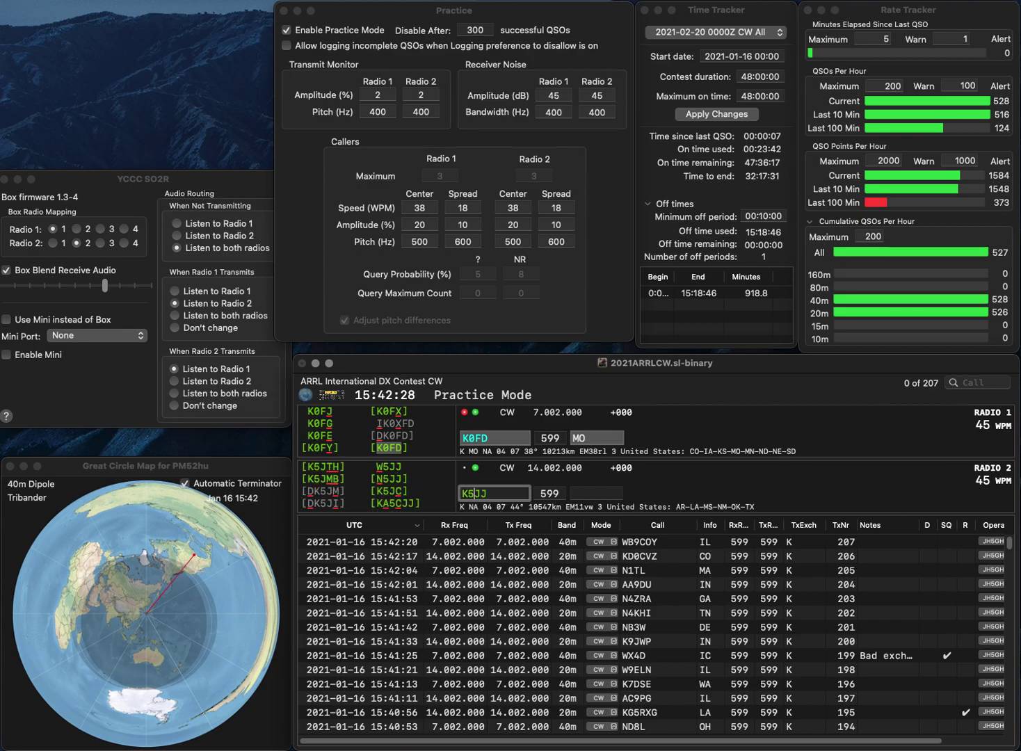
key("BackSpace")
type("4")
key("Return")
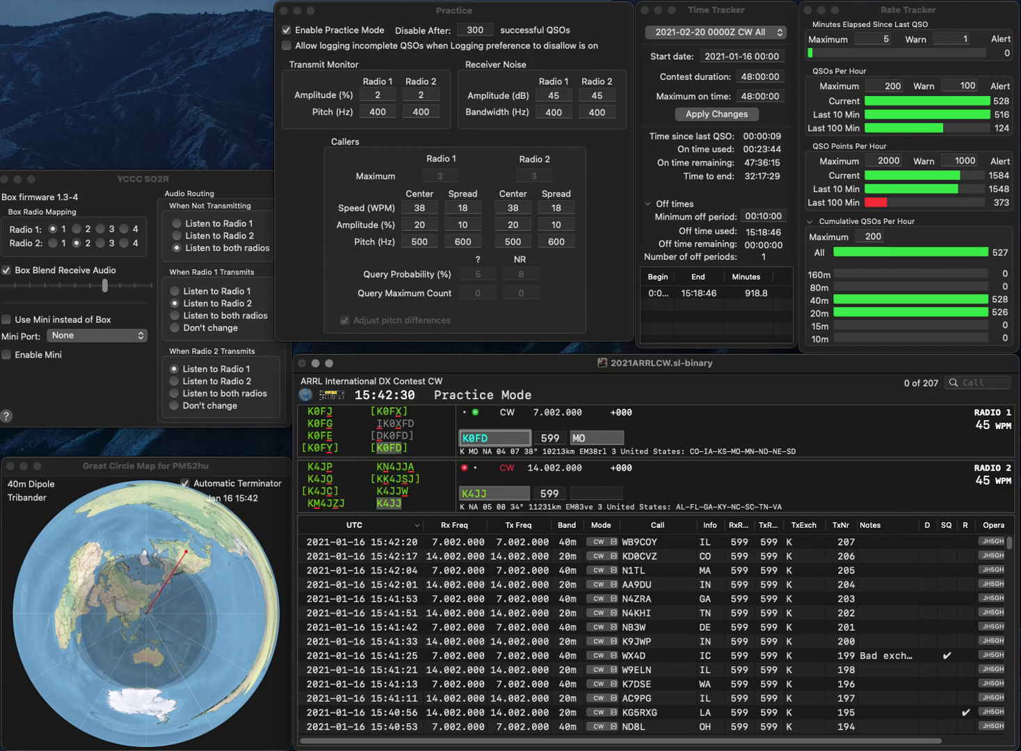
- Correct the Radio 1 call sign to W0FD and send its exchange
type("W0FD")
key("Return")
key("space")
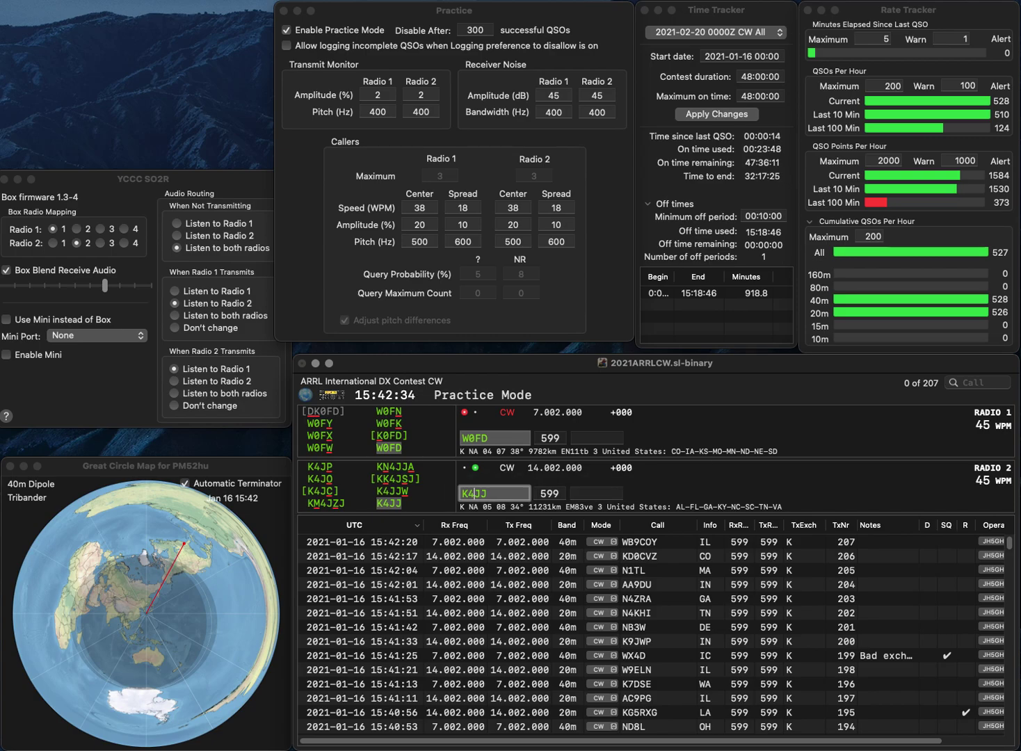
key("BackSpace")
type("5W")
key("Delete")
key("Return")
key("space")
type("KS")
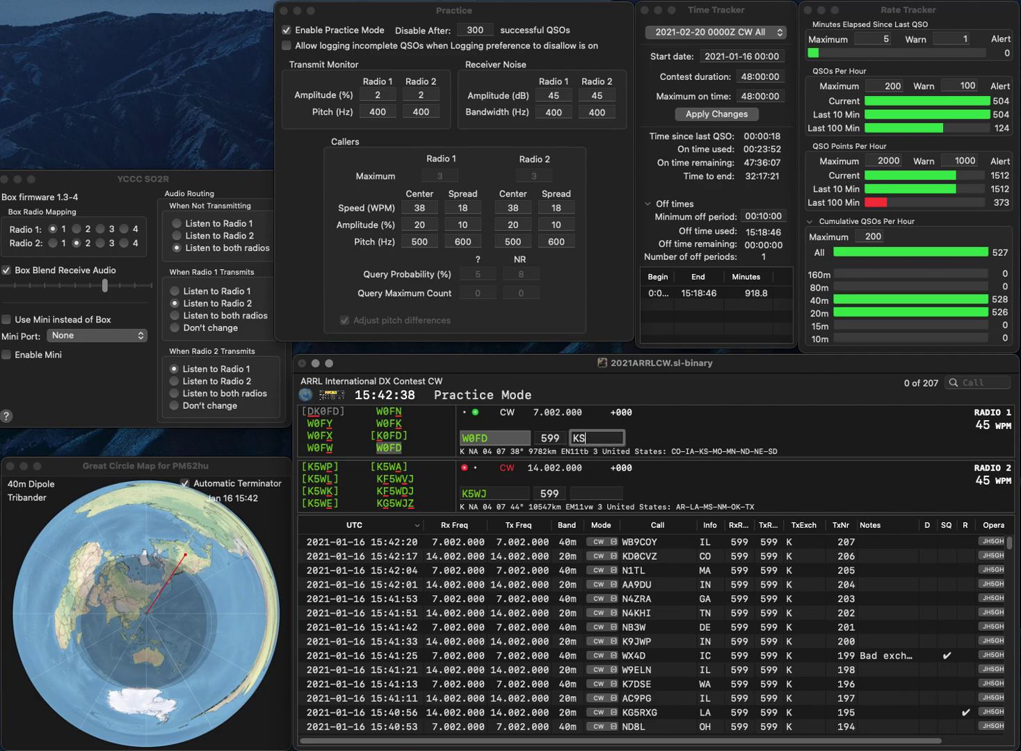
key("Return")
key("Left")
key("Left")
key("BackSpace")
type("N")
key("Right")
key("Right")
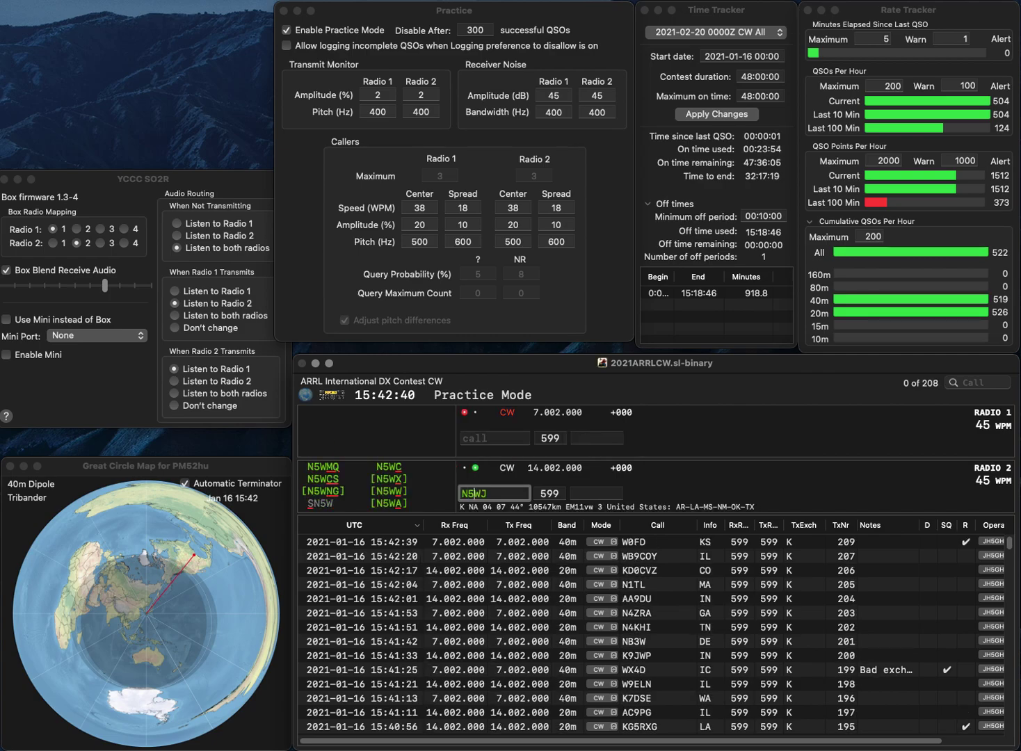
key("BackSpace")
type("J")
key("Return")
- Enter K7RA as the caller on Radio 1 and log N5JJ on Radio 2 with exchange TX
type("W7RA")
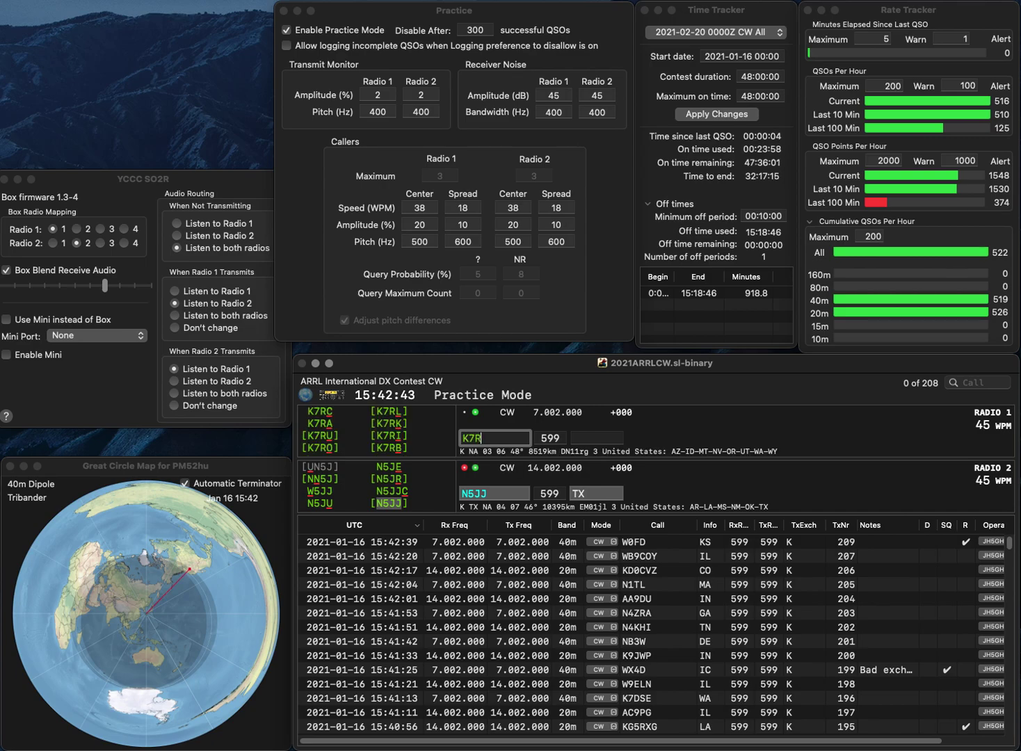
key("Return")
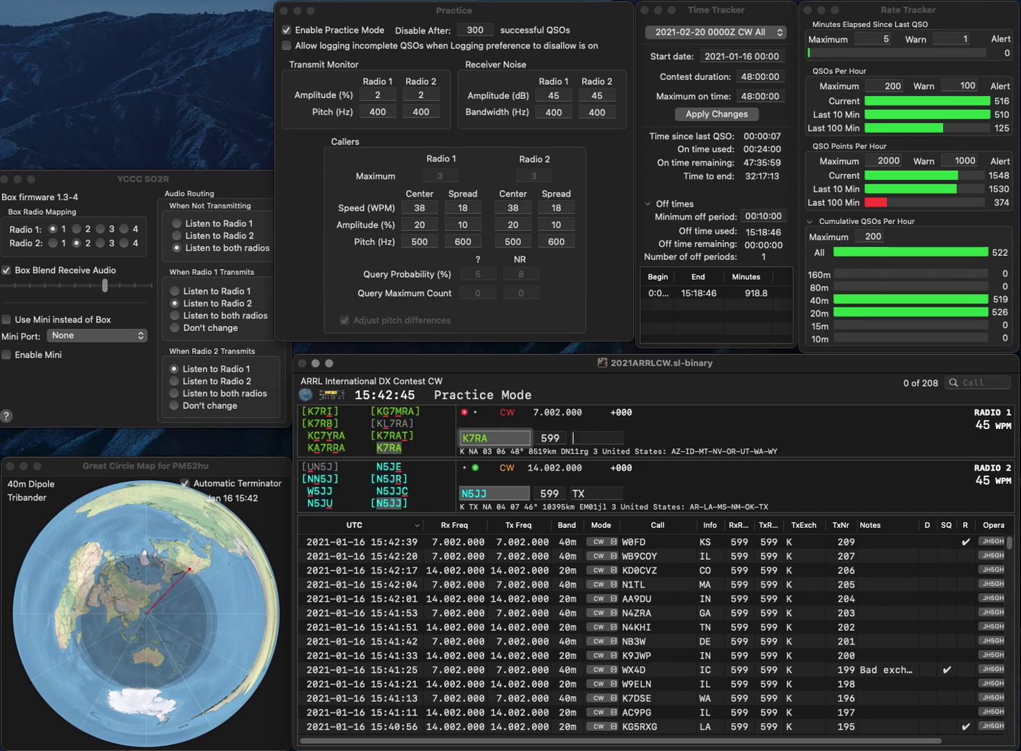
key("Return")
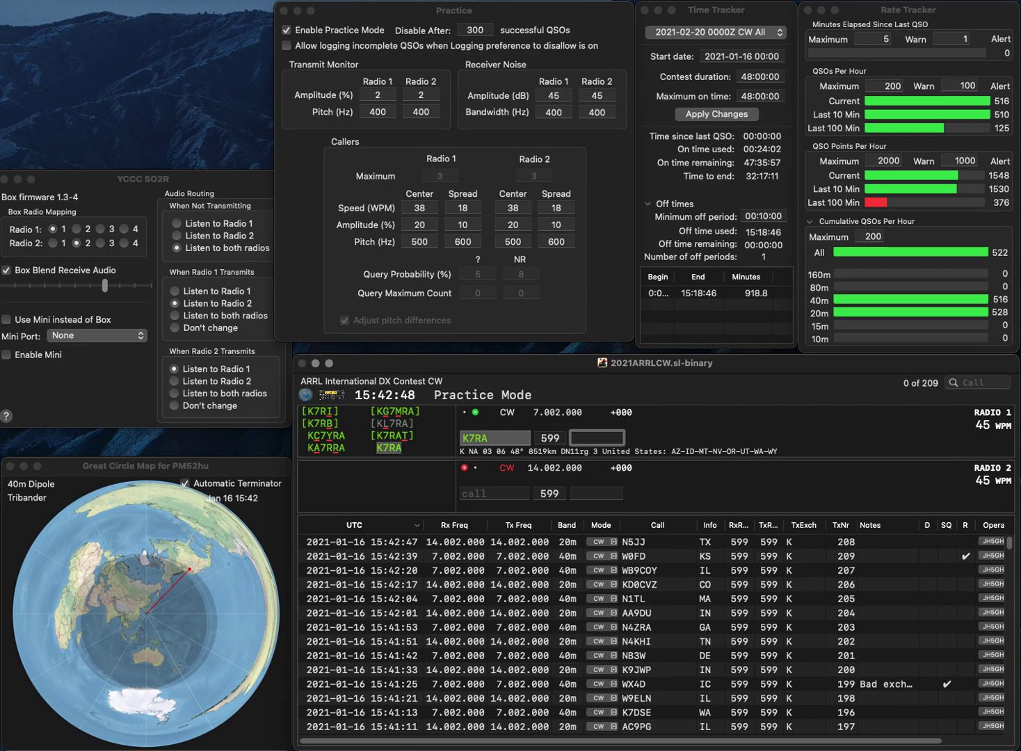
key("space")
key("Left")
key("BackSpace")
type("F")
key("Return")
type("K3IHR")
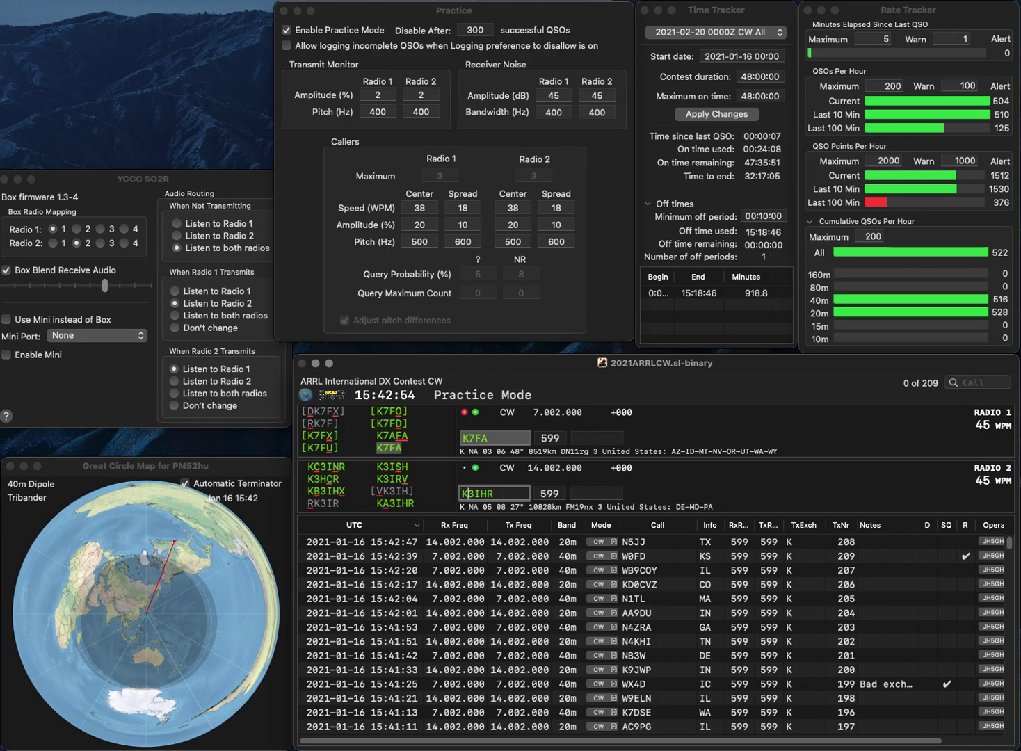
type("A")
key("Return")
type("WA")
key("Return")
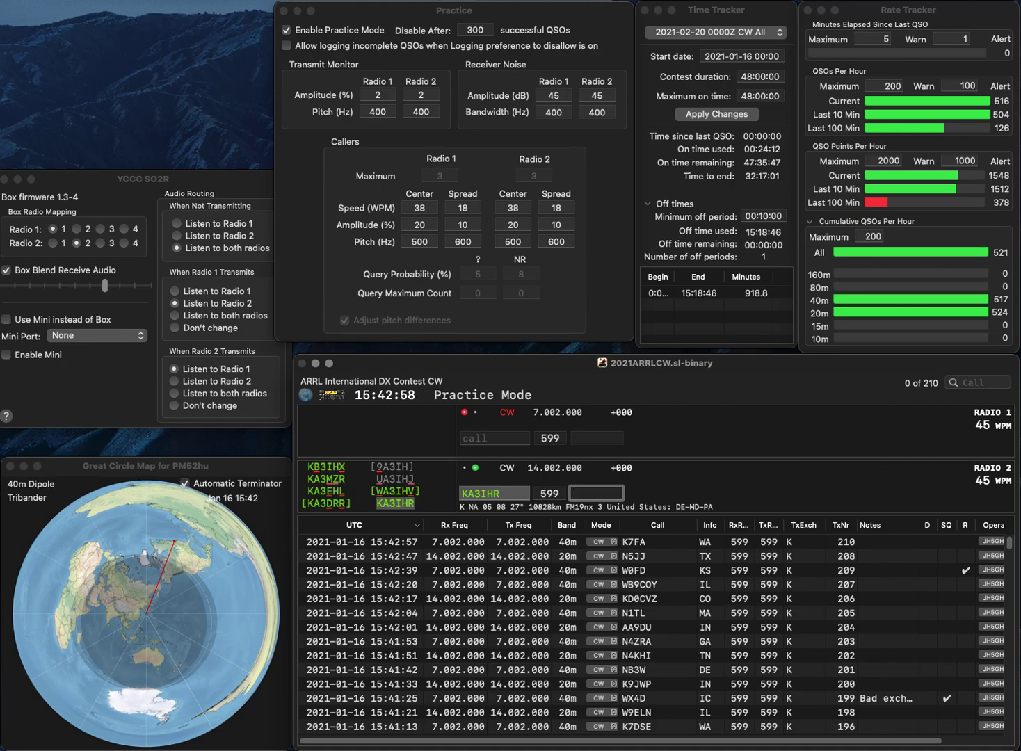
type("DE")
key("Return")
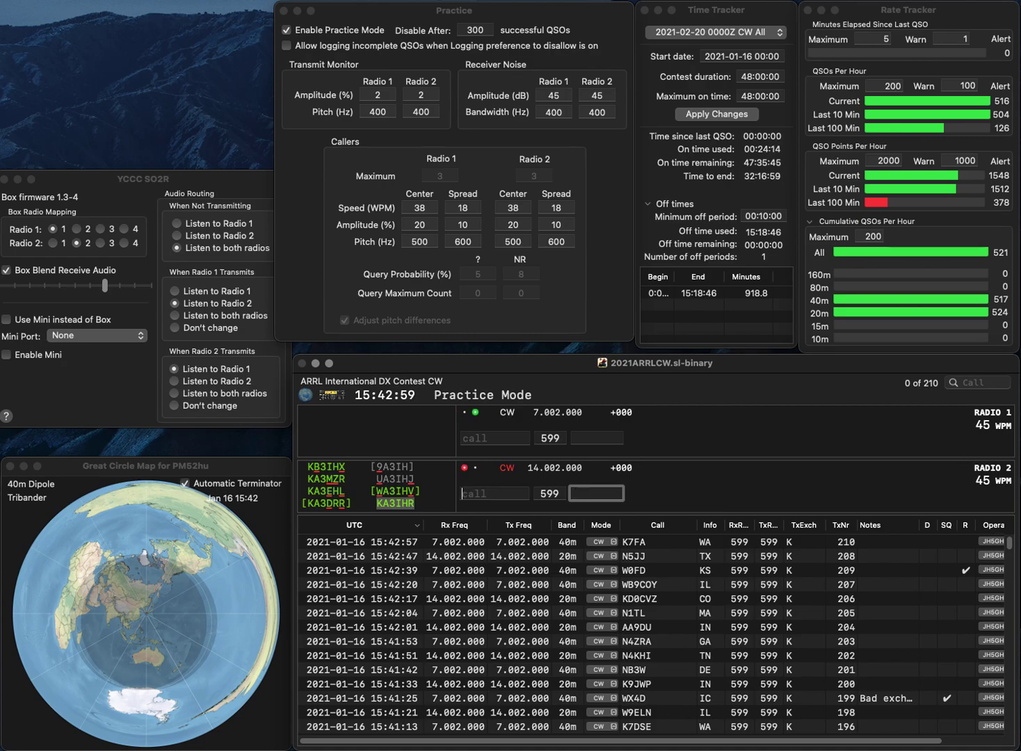
type("W8")
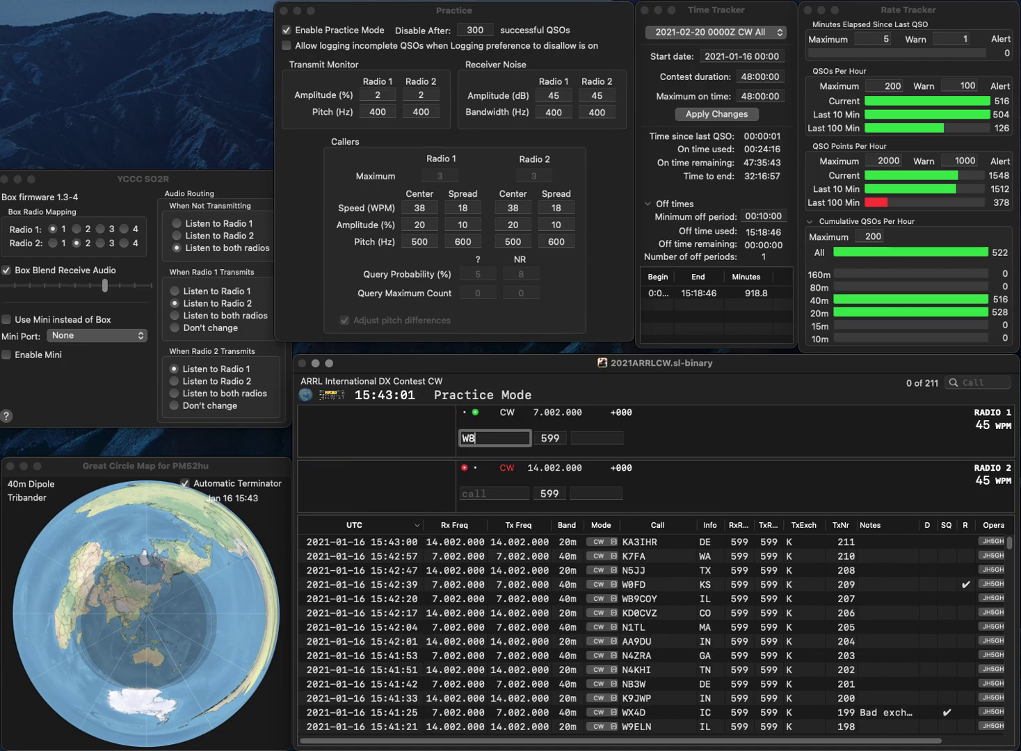
type("GOC")
key("Return")
type("W7")
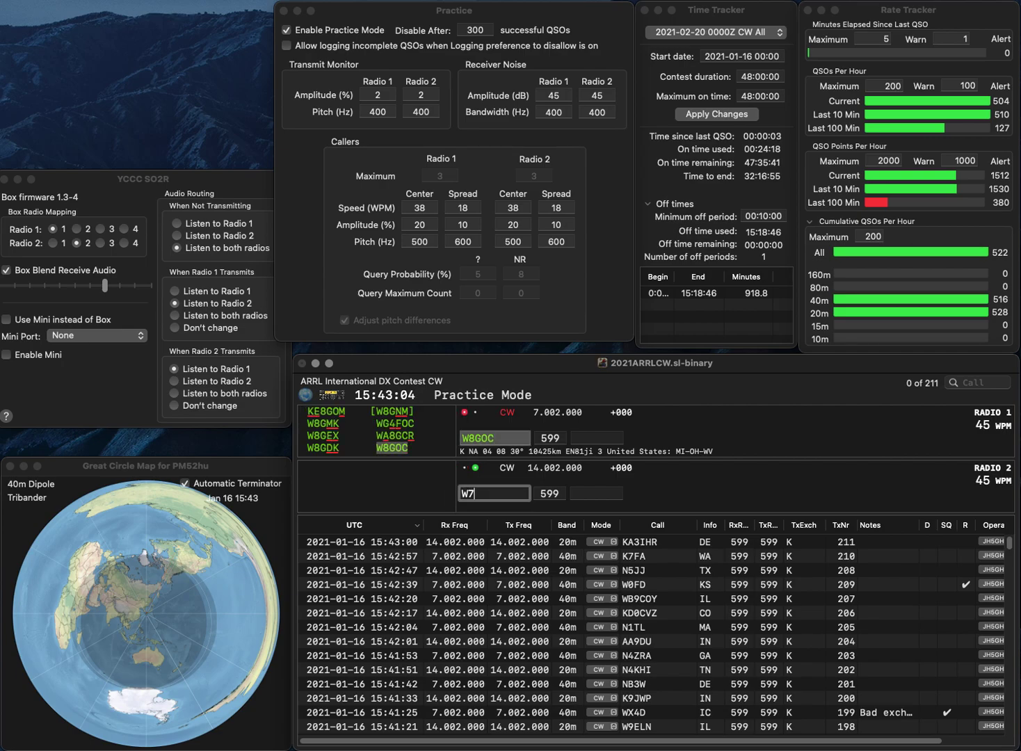
type("MDP")
key("Return")
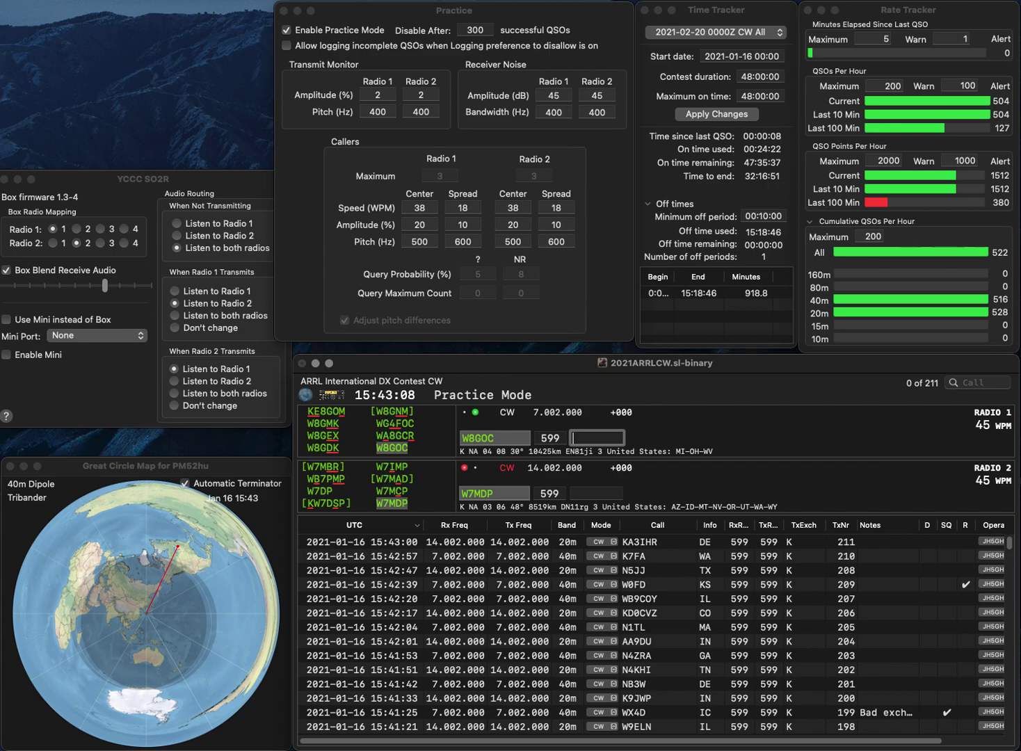
key("Return")
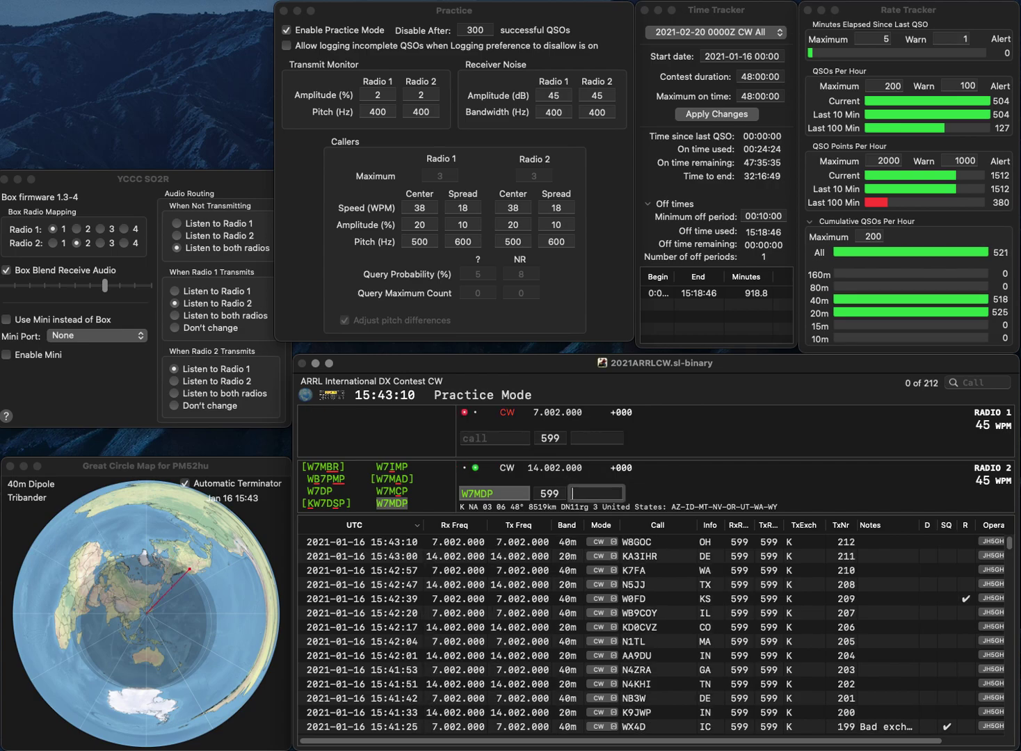
- Log W7MDP on Radio 2 with exchange OR and enter the partial call K5 on Radio 1
type("OR")
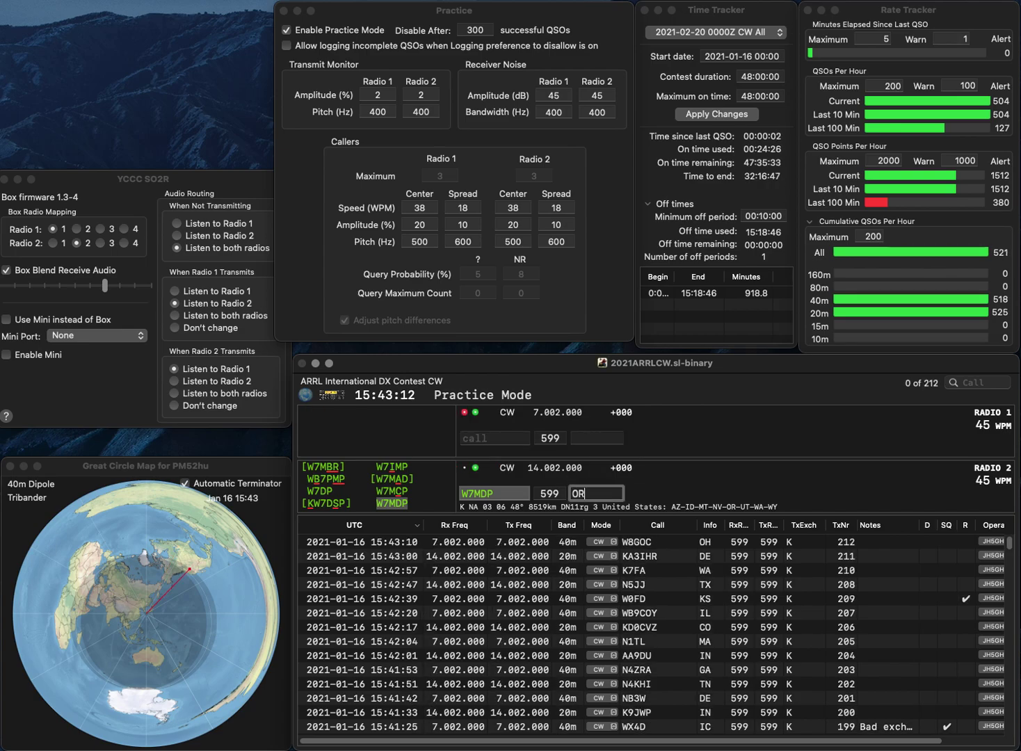
key("Return")
type("K5")
key("Return")
- Enter the partial call AB for the caller on Radio 2
type("WA")
key("BackSpace")
key("BackSpace")
type("A")
key("Up")
key("BackSpace")
key("BackSpace")
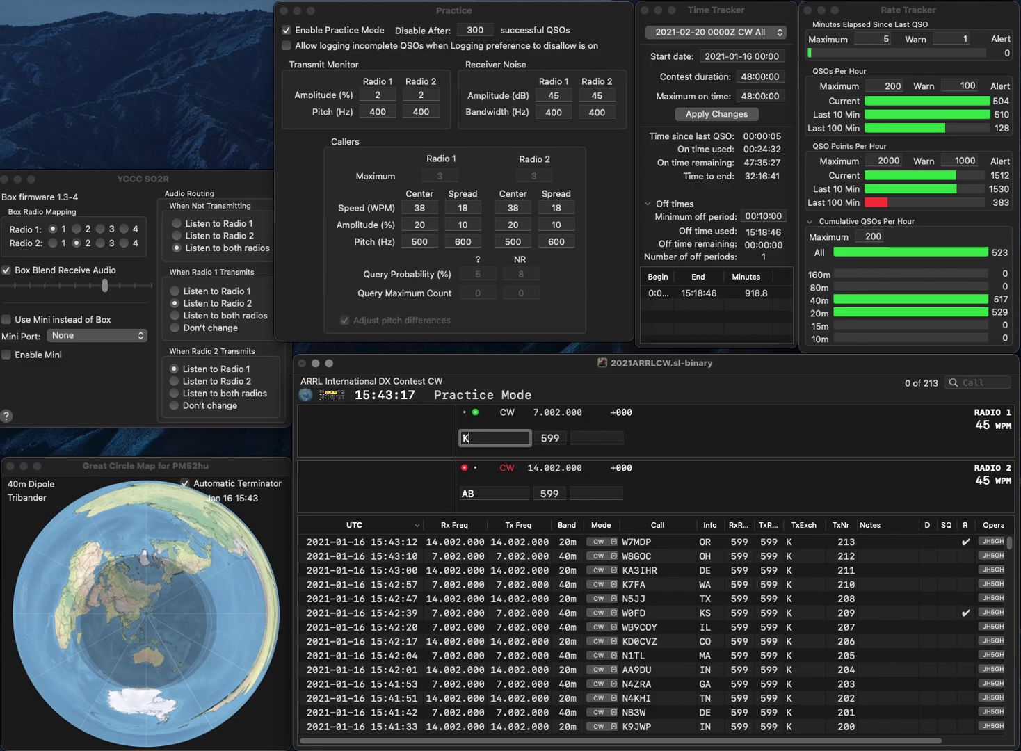
type("K6YN")
key("Left")
key("Left")
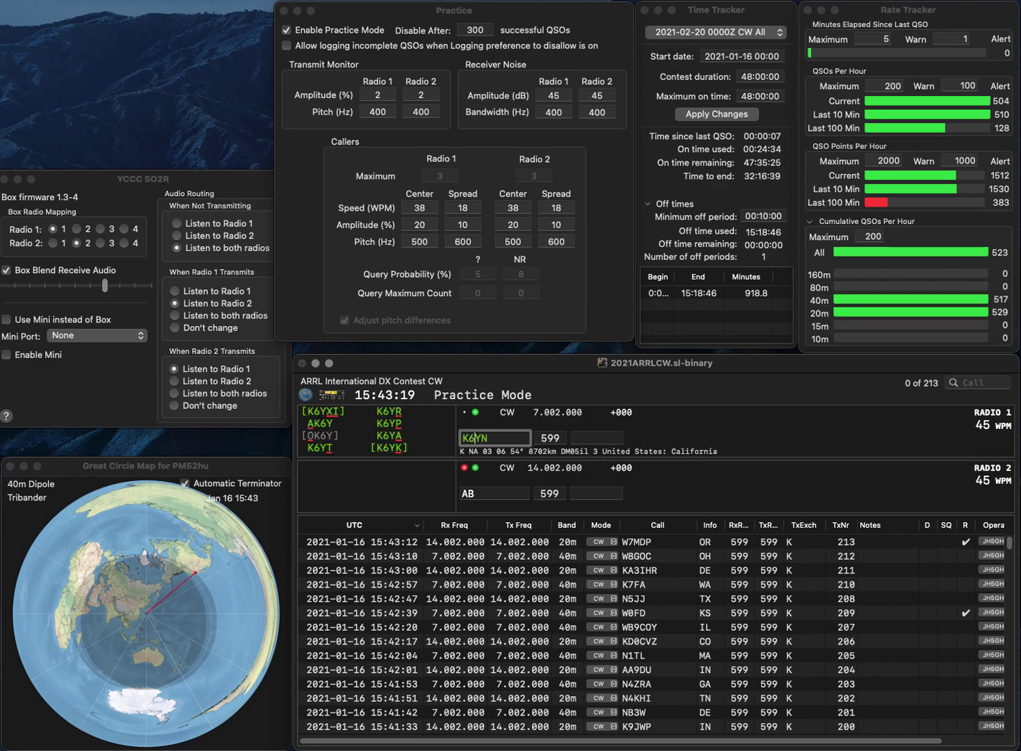
key("BackSpace")
type("B5")
key("Return")
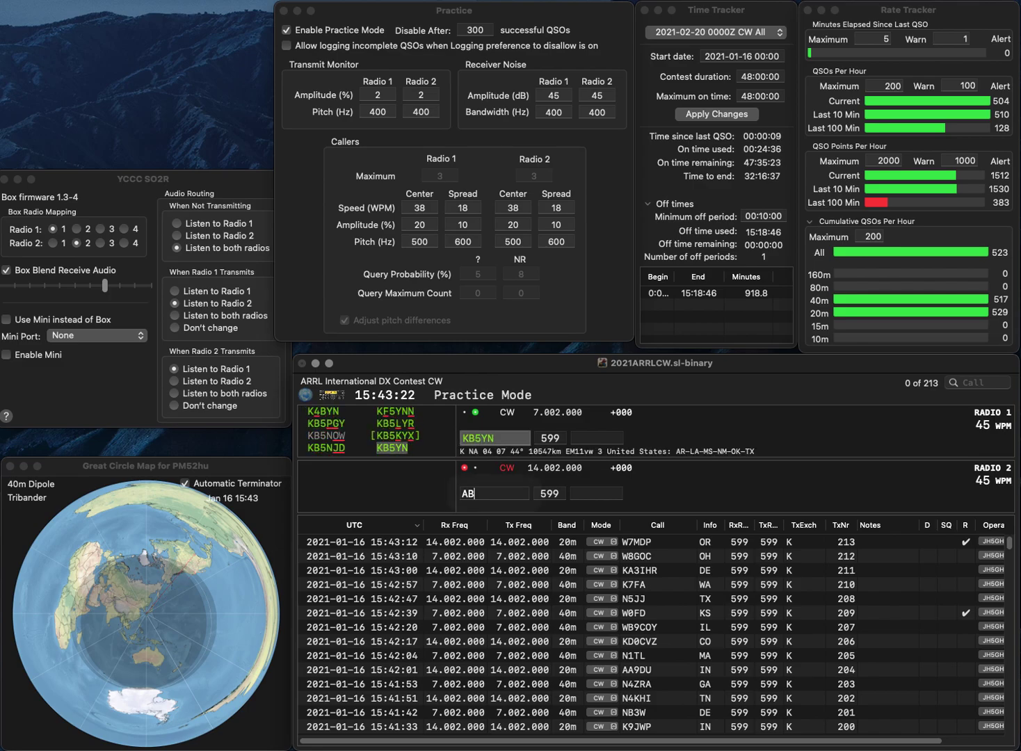
type("AB")
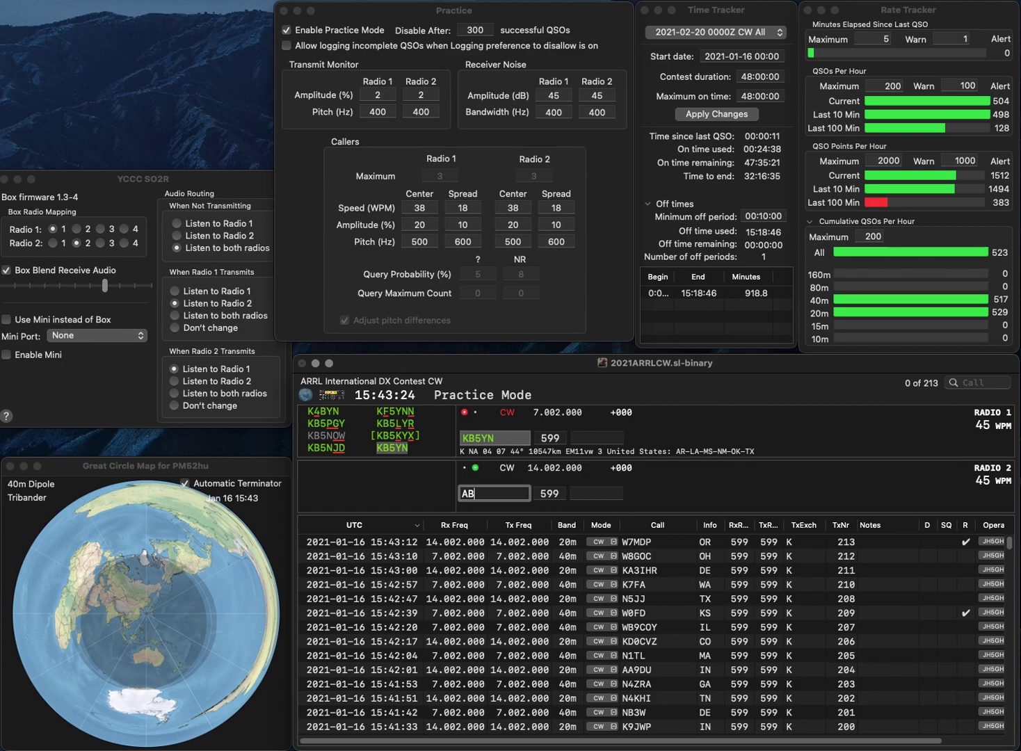
type("3HX")
key("Return")
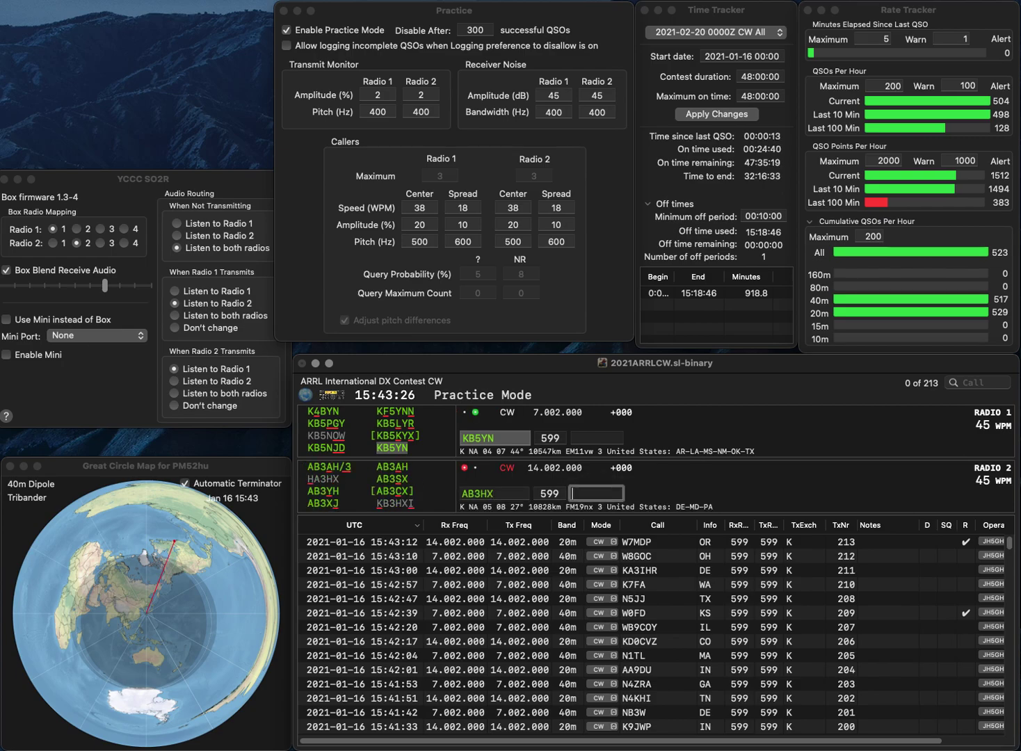
type("MS")
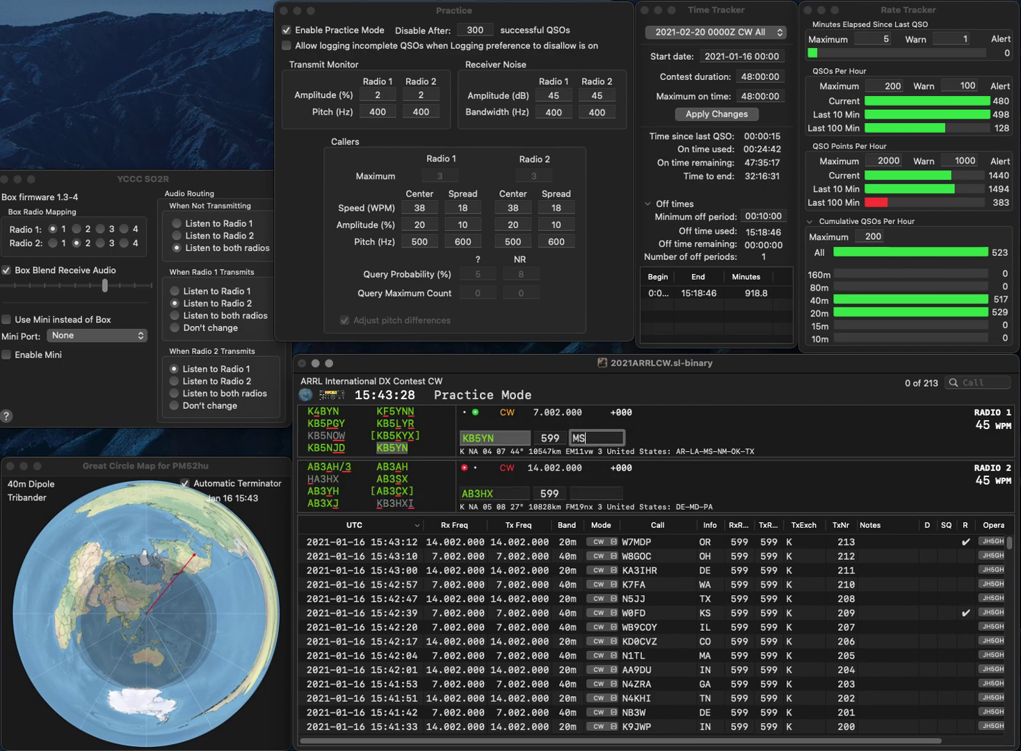
key("Return")
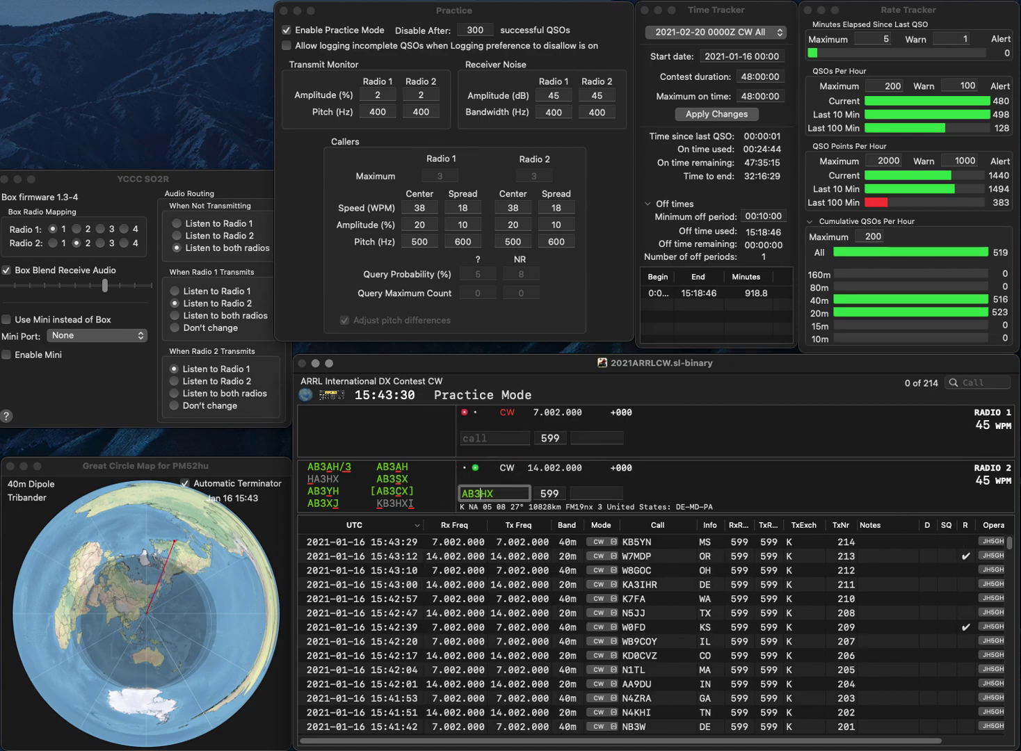
key("Delete")
type("S")
key("space")
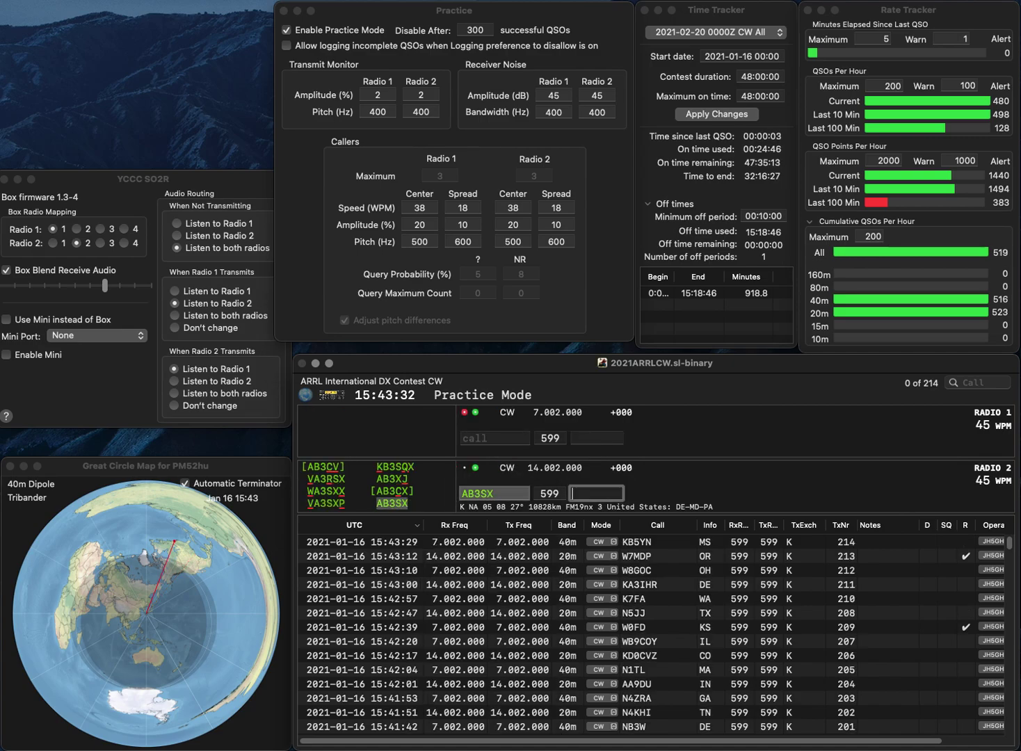
type("PA")
key("Return")
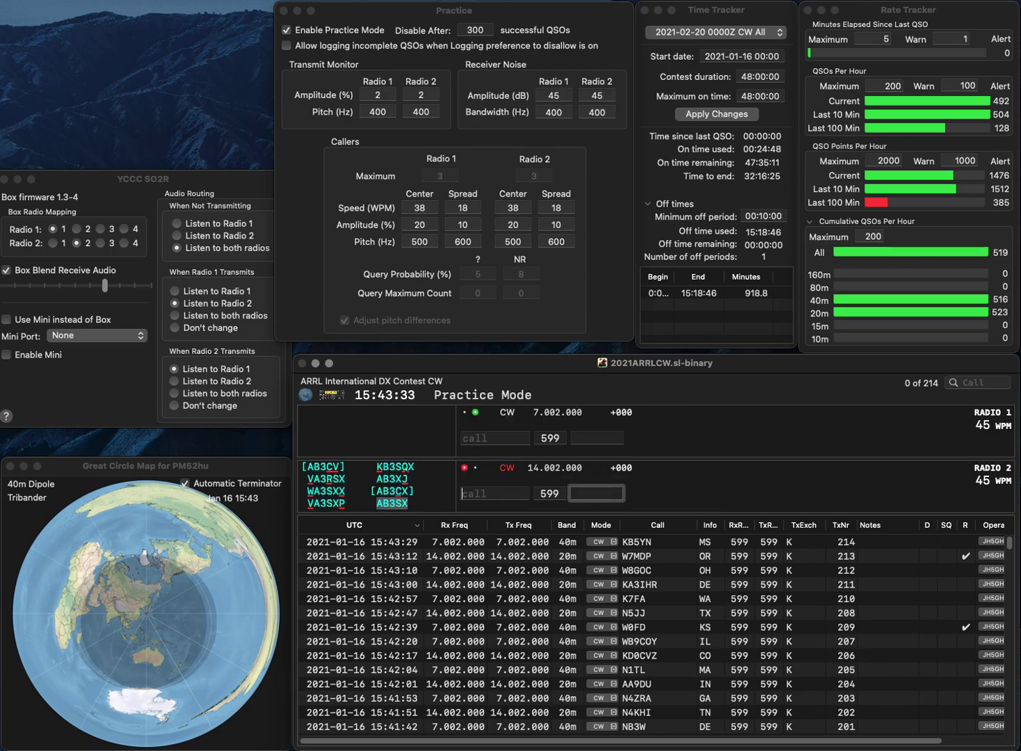
type("AC5O")
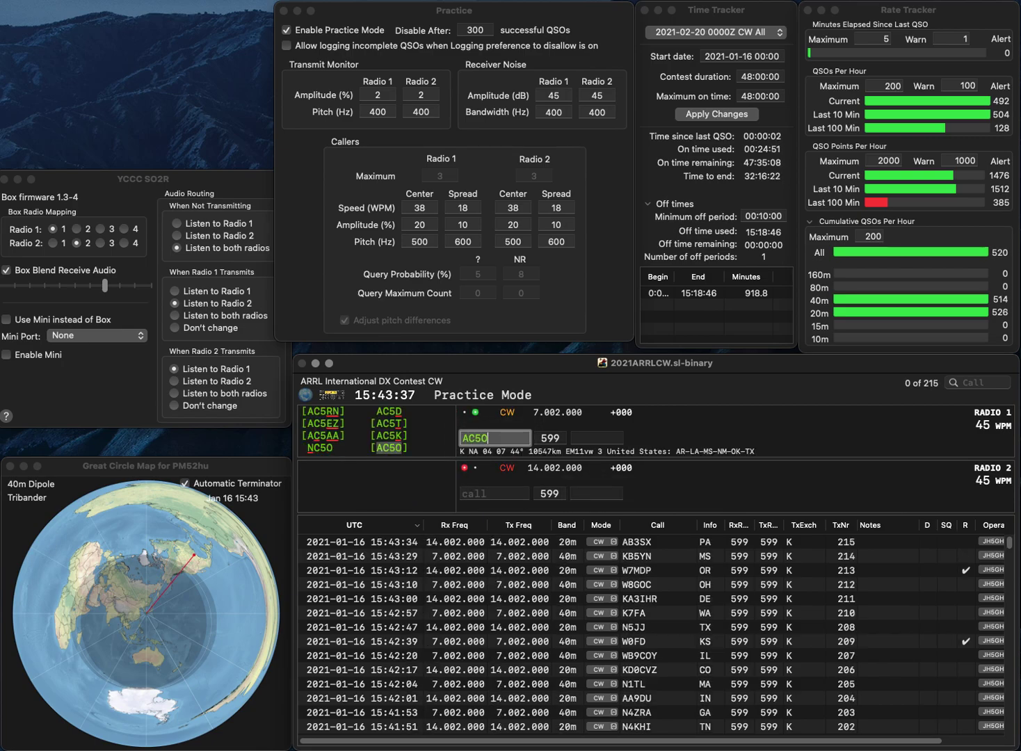
key("Return")
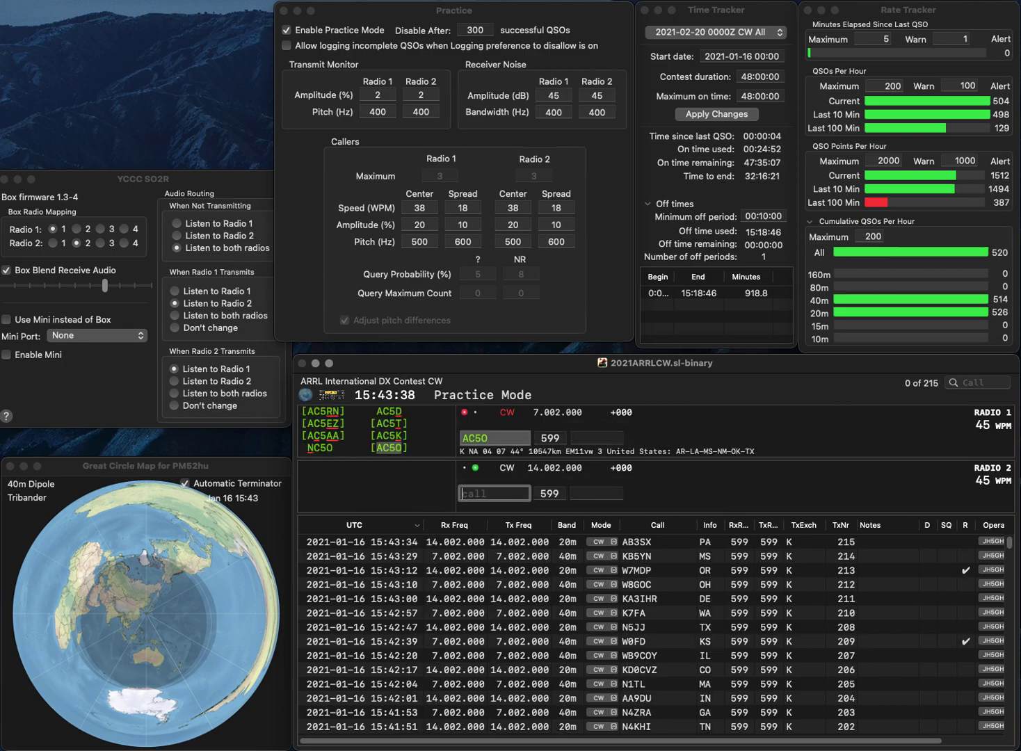
type("AA4V")
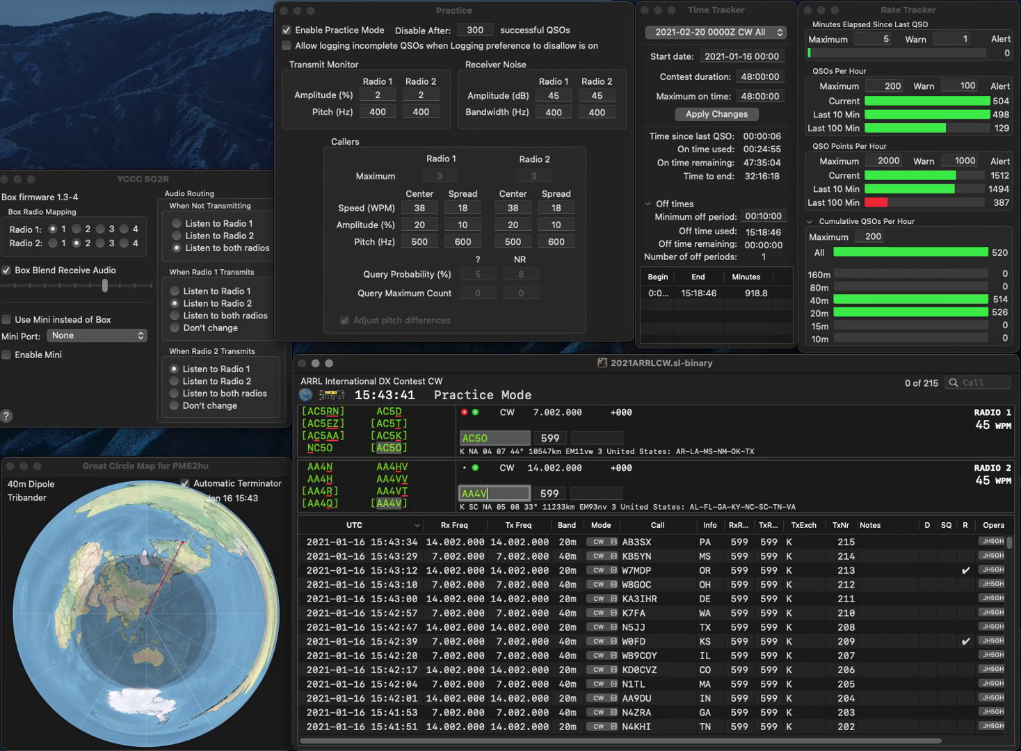
key("Return")
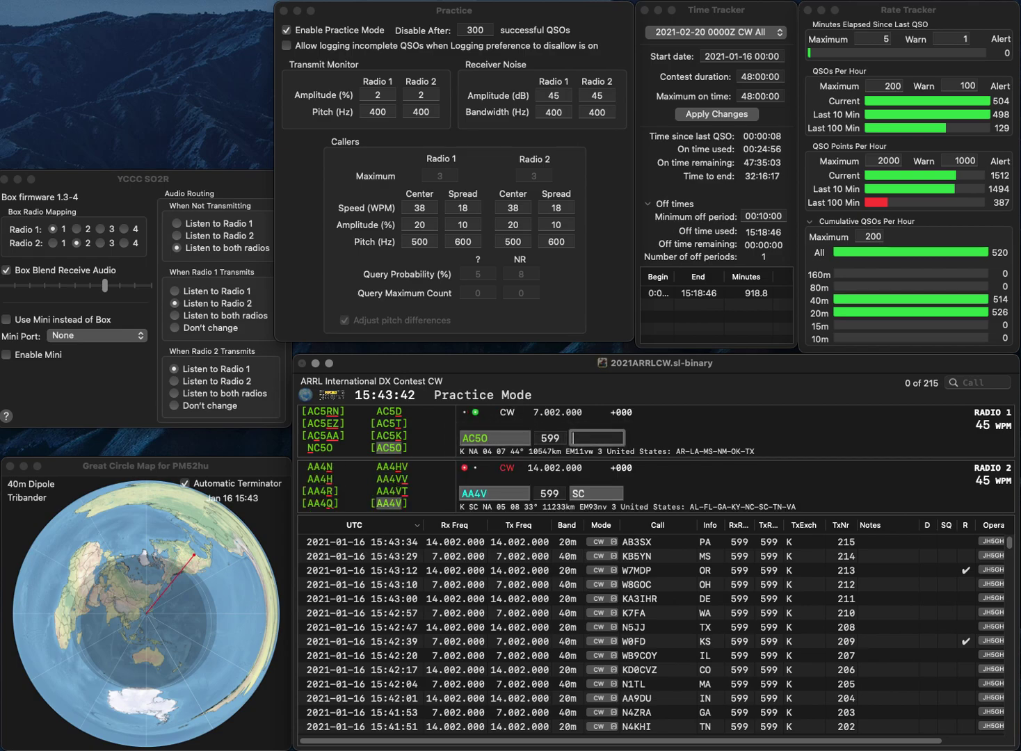
type("AR")
key("Return")
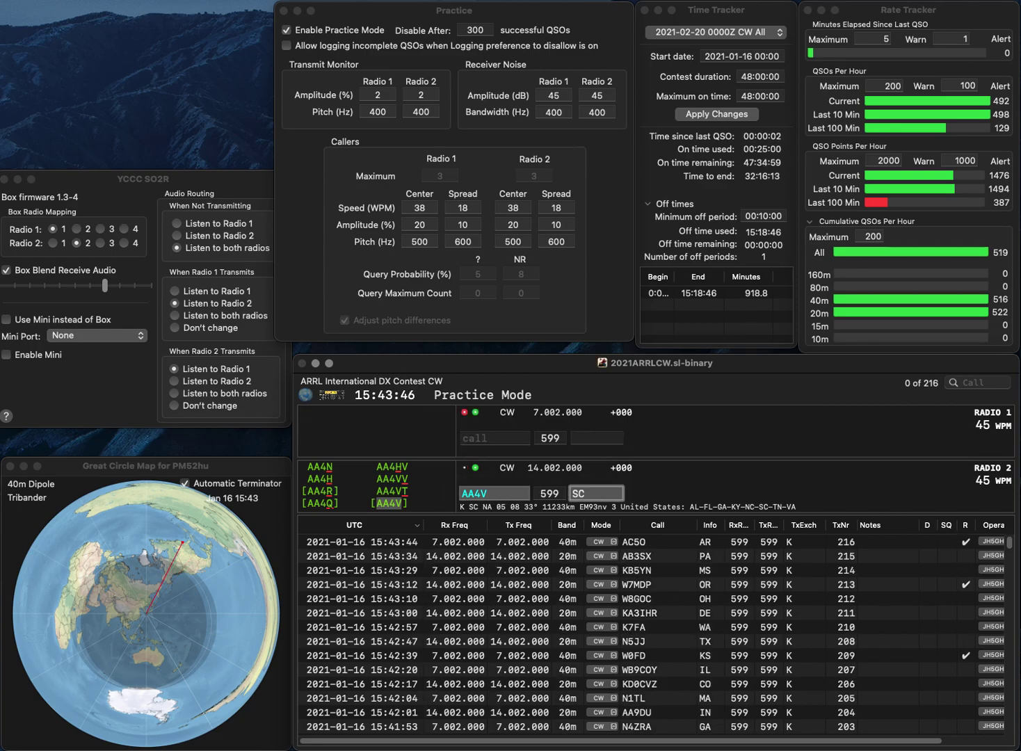
- Log AA4V on Radio 2 with exchange SC and enter the partial call VK2T on Radio 1
key("Return")
type("K2TC")
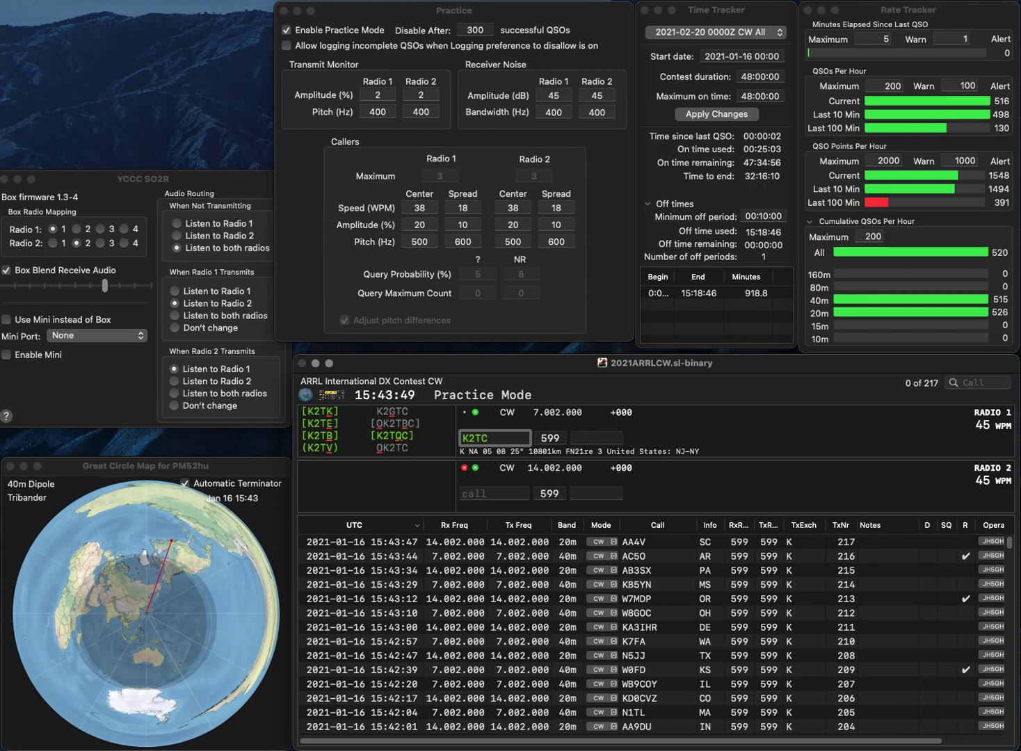
key("ctrl+a")
type("V")
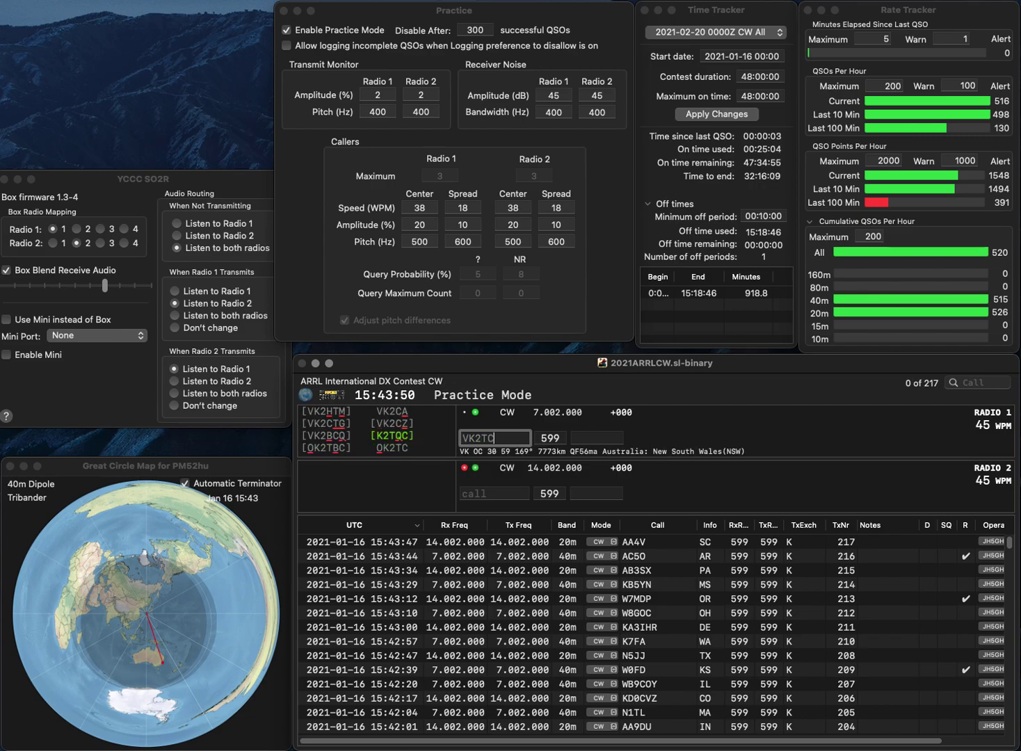
key("BackSpace")
key("Return")
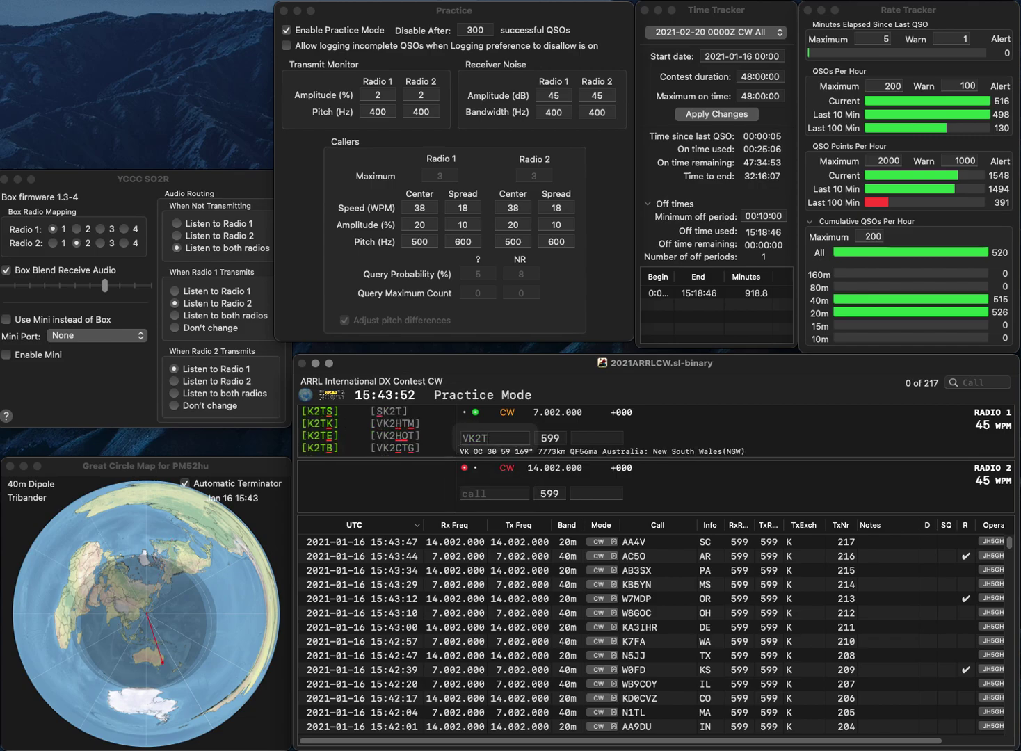
type("NA7RH")
key("Return")
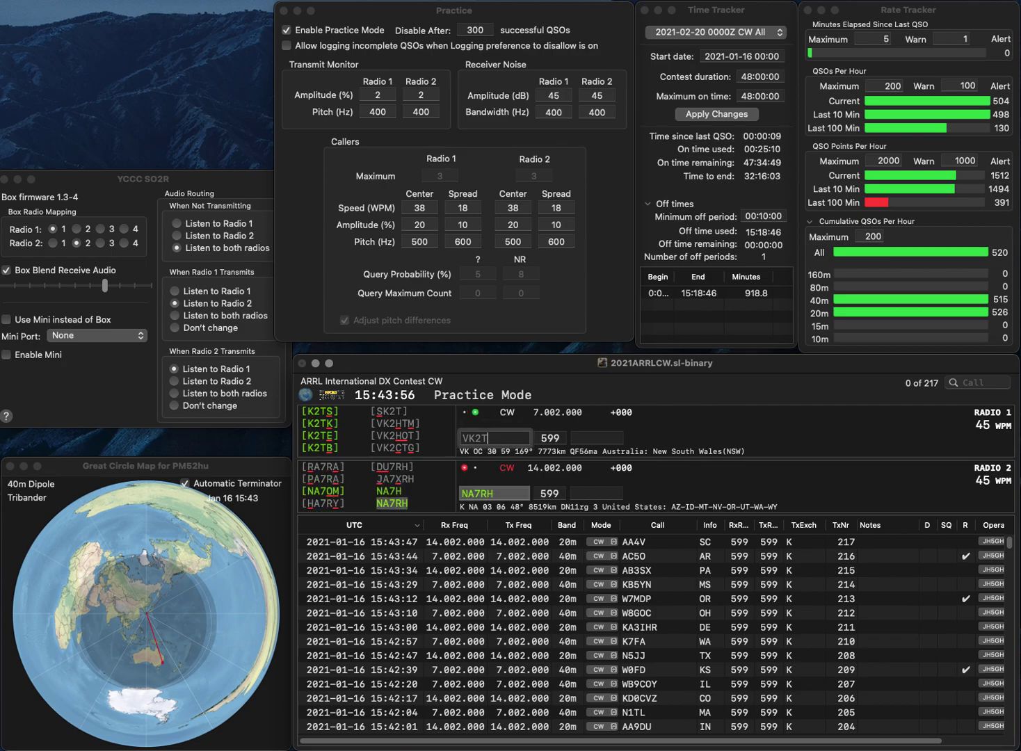
type("K/B")
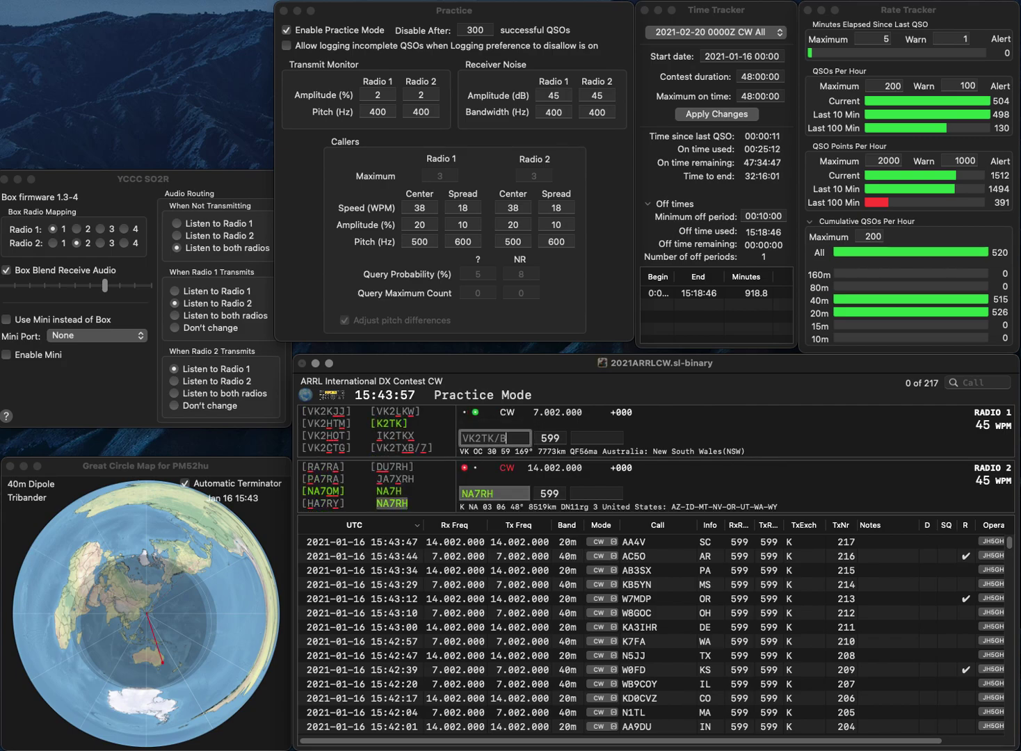
key("Return")
key("Tab")
type("NH")
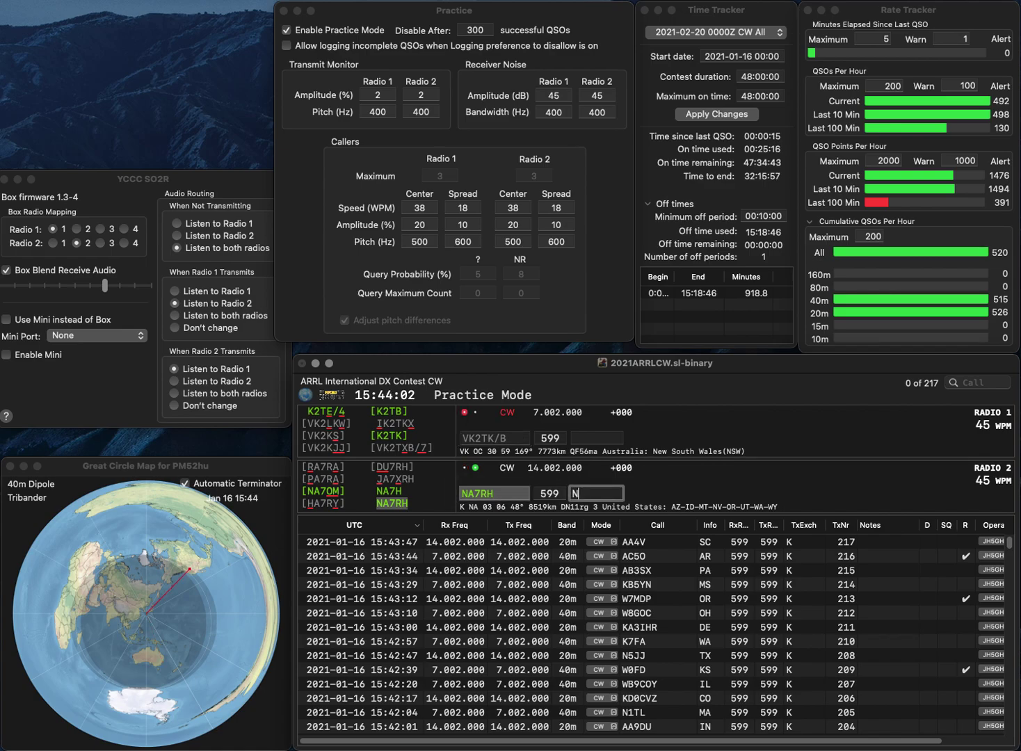
key("Return")
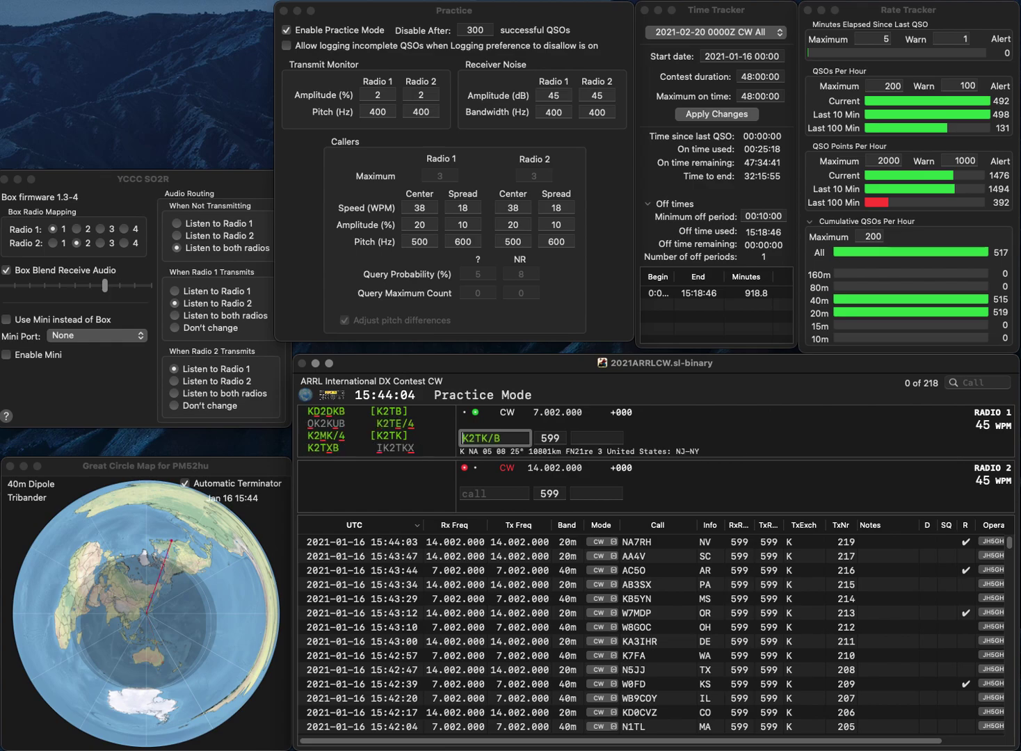
key("Left")
key("Left")
key("BackSpace")
type("XV")
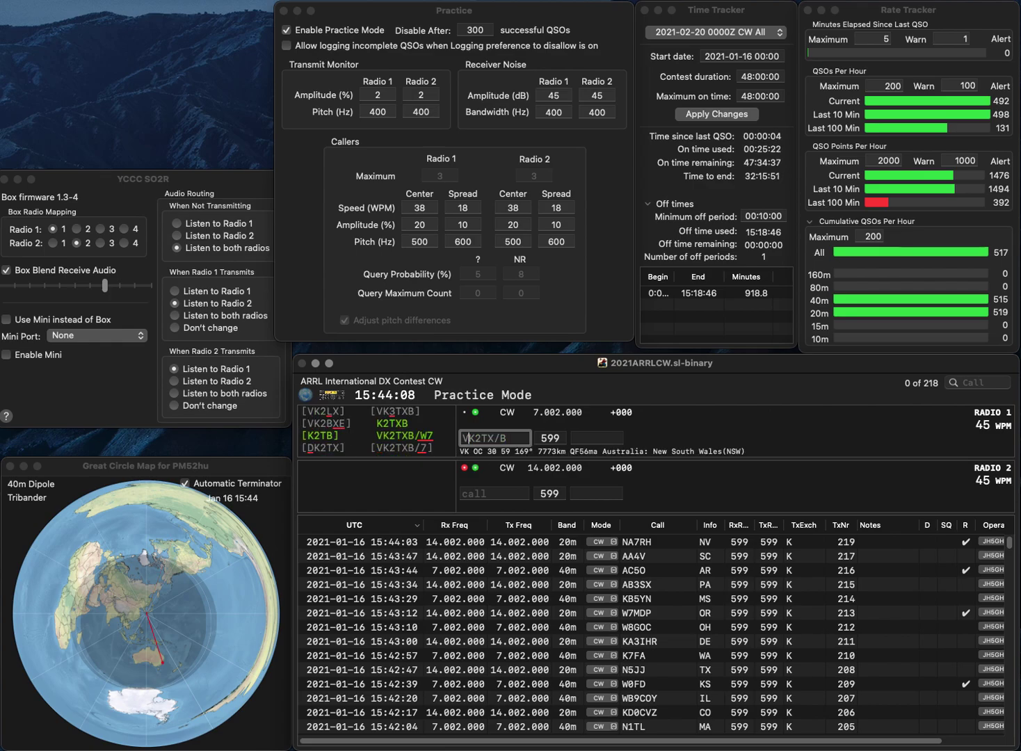
key("BackSpace")
type("W7")
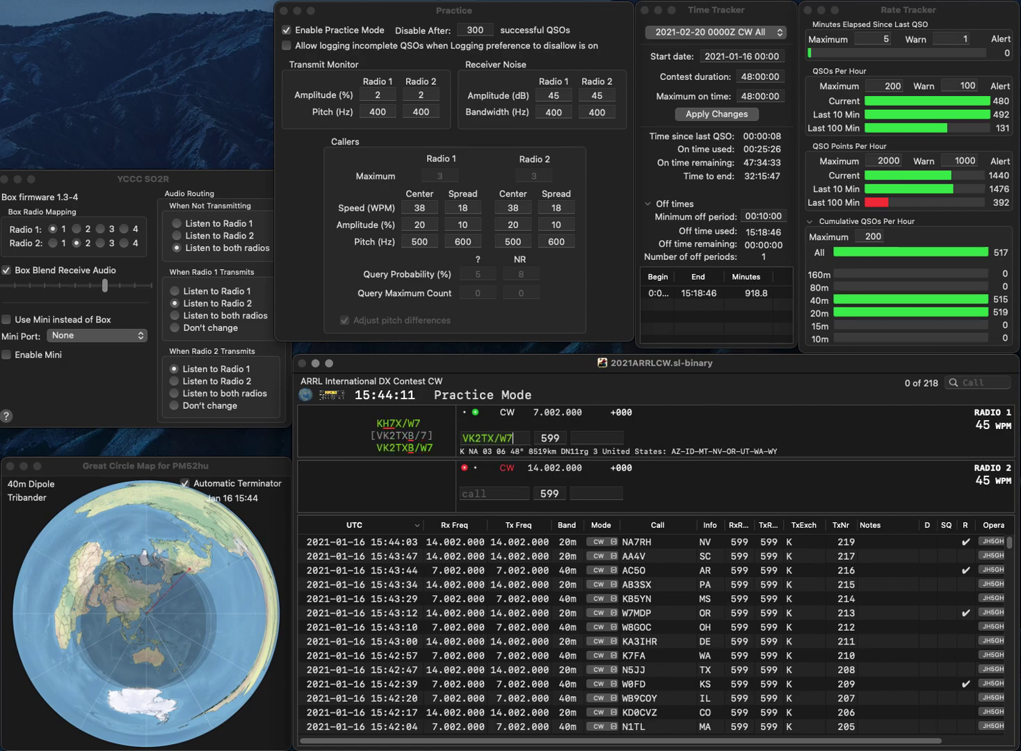
key("grave")
type("W7UNH")
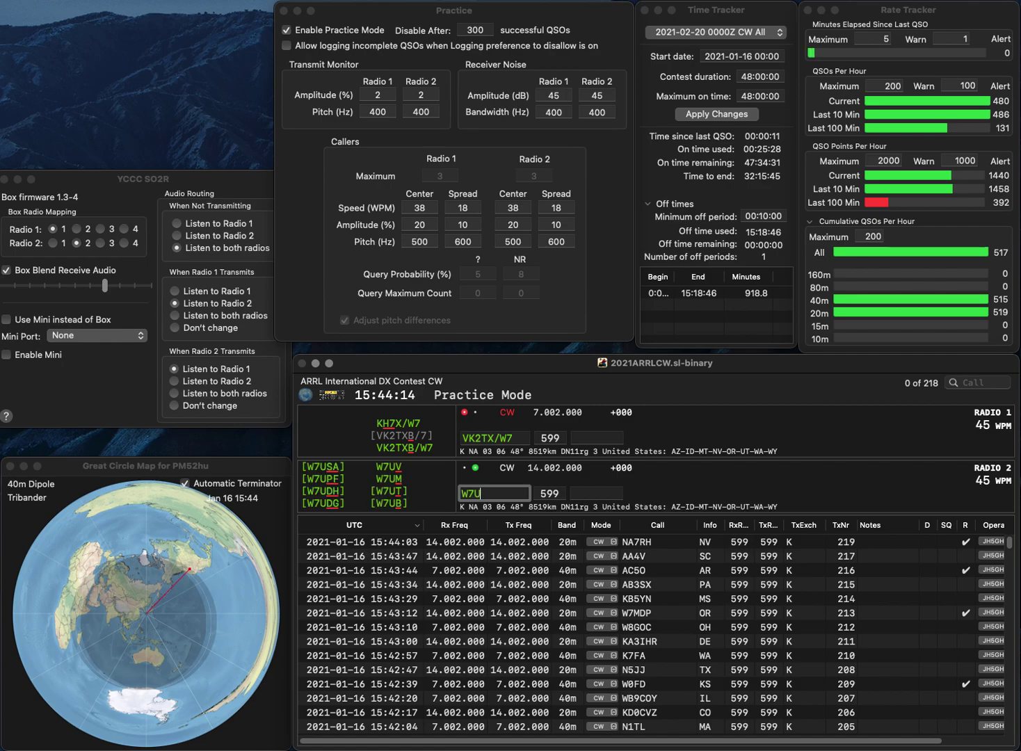
key("grave")
key("Left")
key("Left")
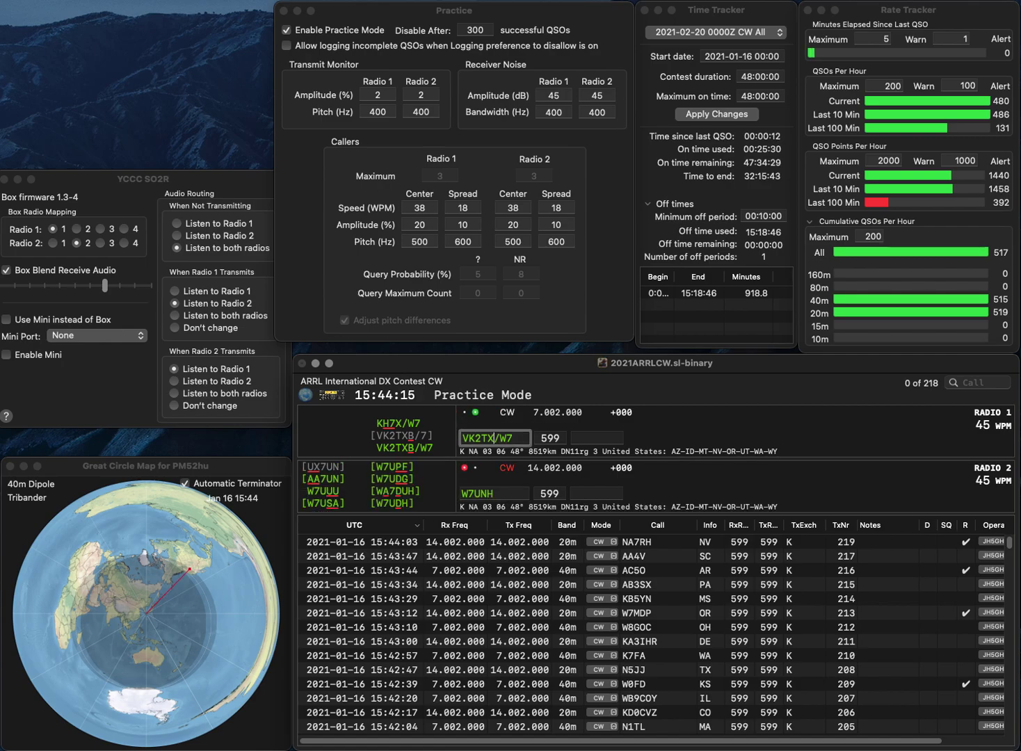
type("B")
key("Return")
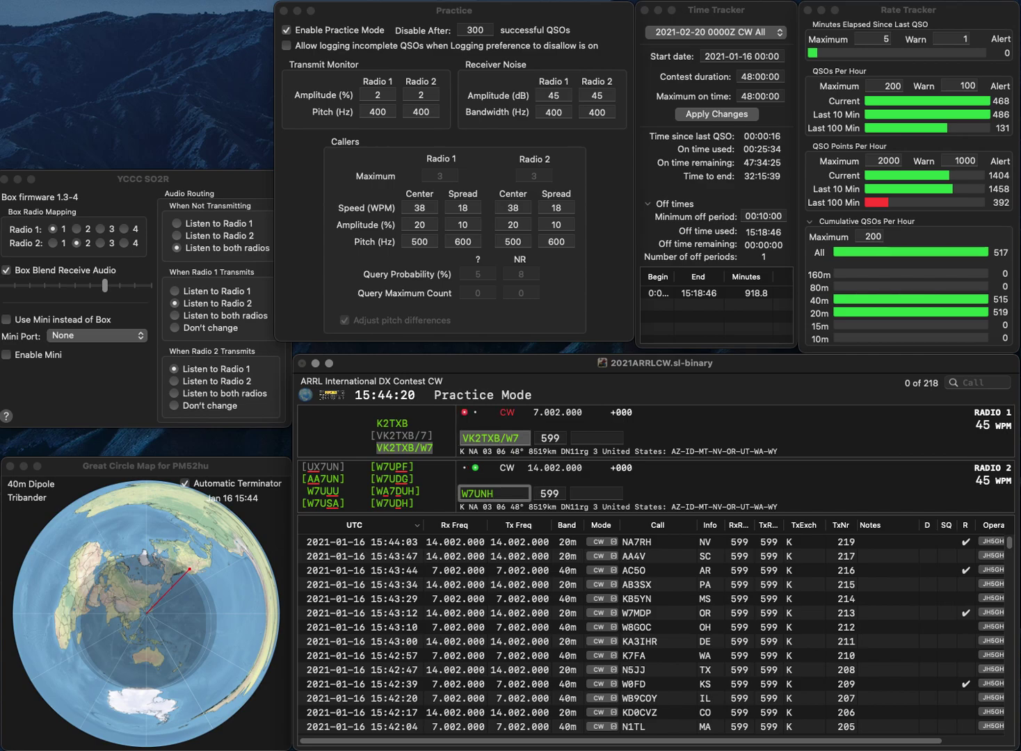
key("Left")
key("BackSpace")
type("D")
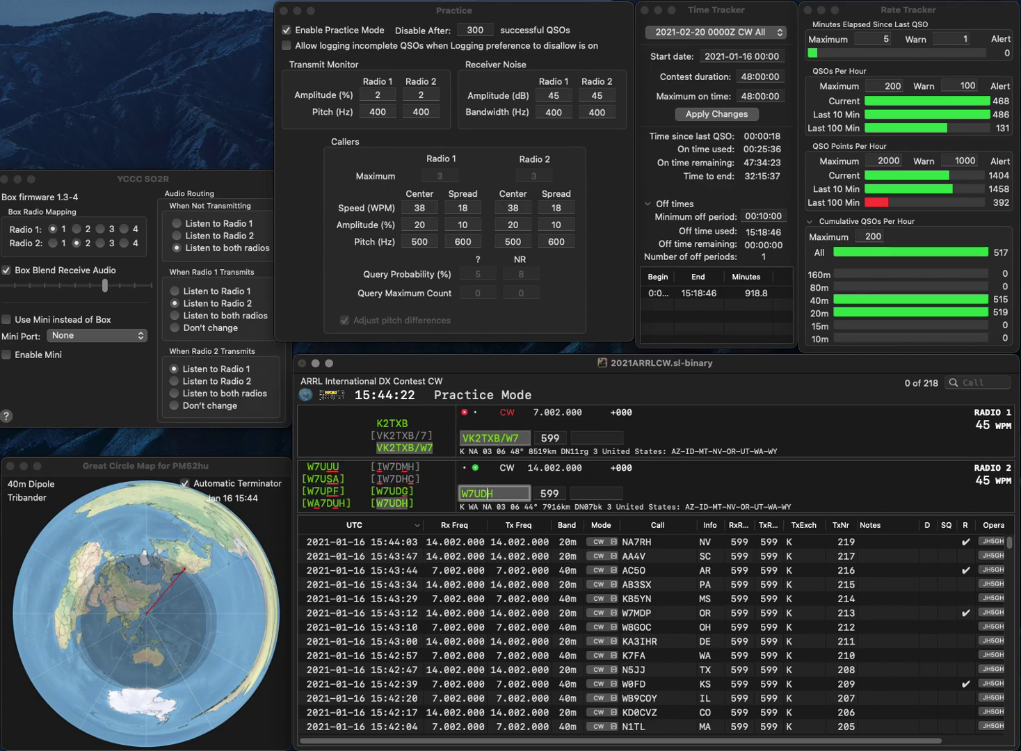
key("Return")
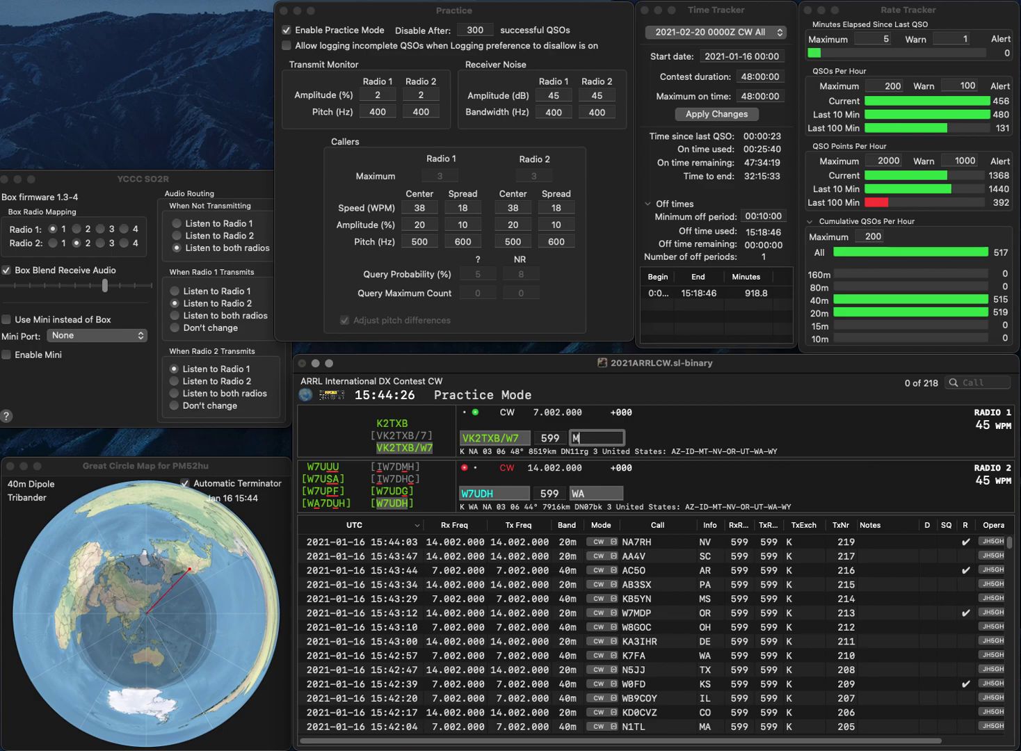
key("Return")
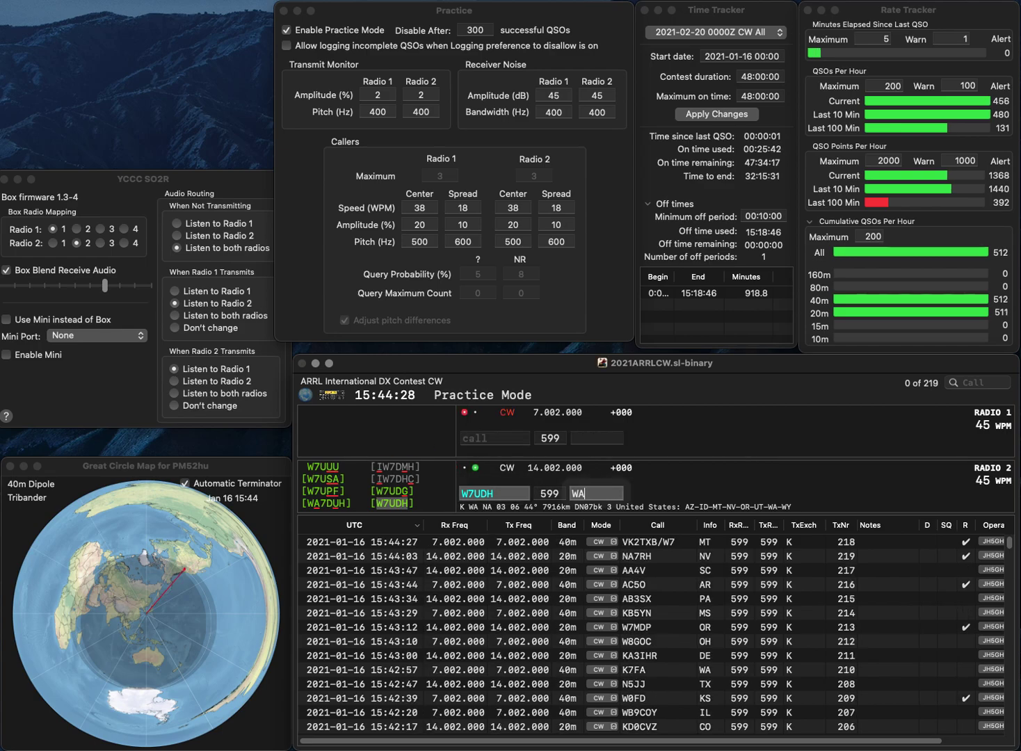
key("Return")
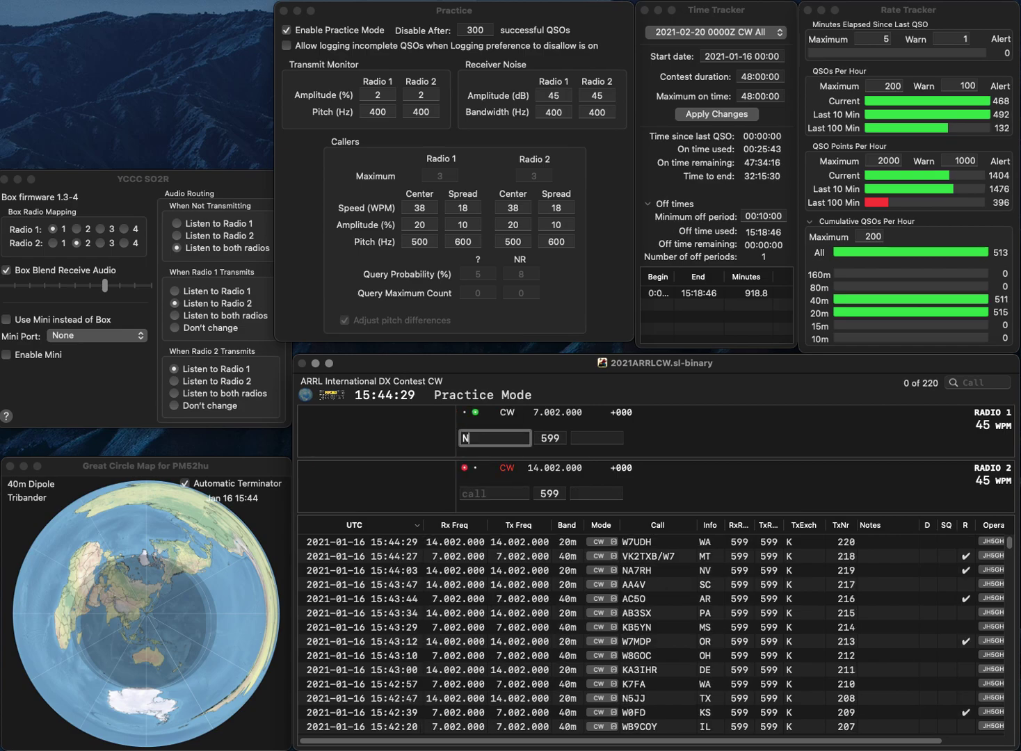
type("N2KMC")
key("Home")
key("Delete")
type("K")
key("Return")
- Enter K1CN as the caller on Radio 2 and send its exchange
type("CN")
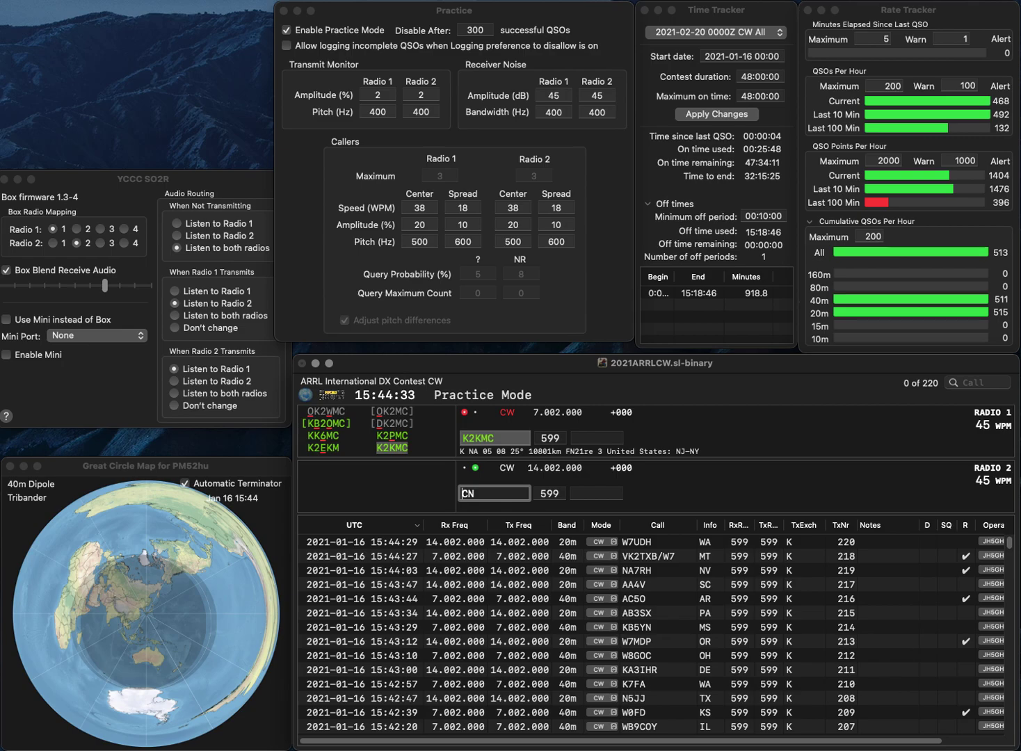
type("K1")
key("Return")
- Log K2KMC on Radio 1 with exchange NJ and K1CN on Radio 2 with exchange VT
type("N")
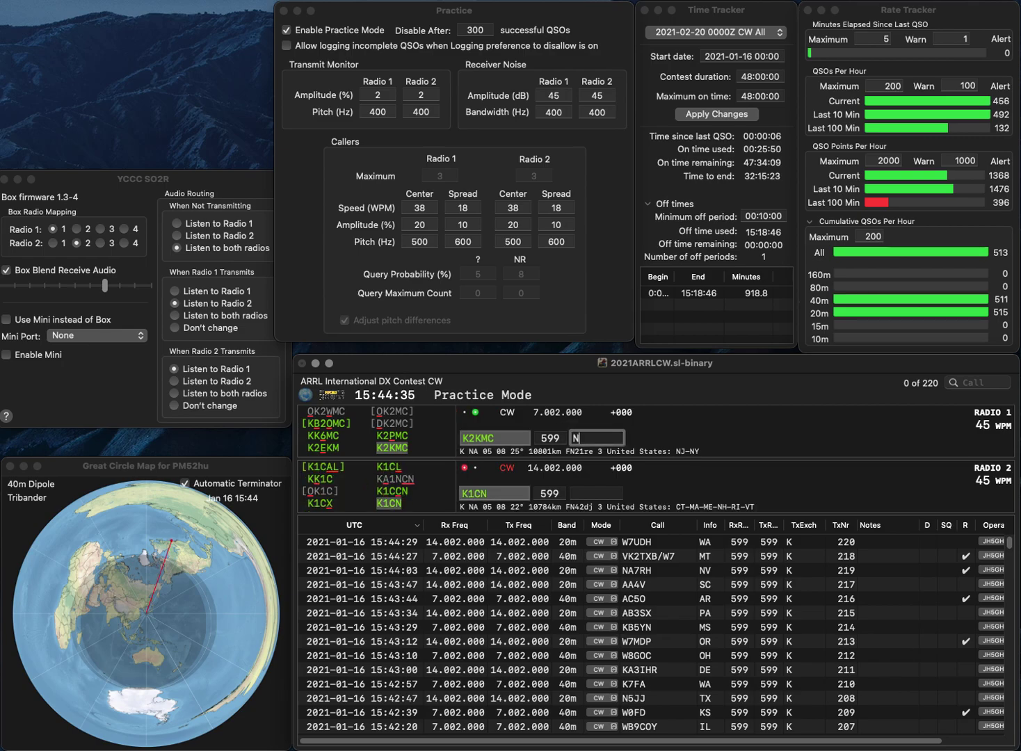
type("J")
key("Return")
type("VT")
key("Return")
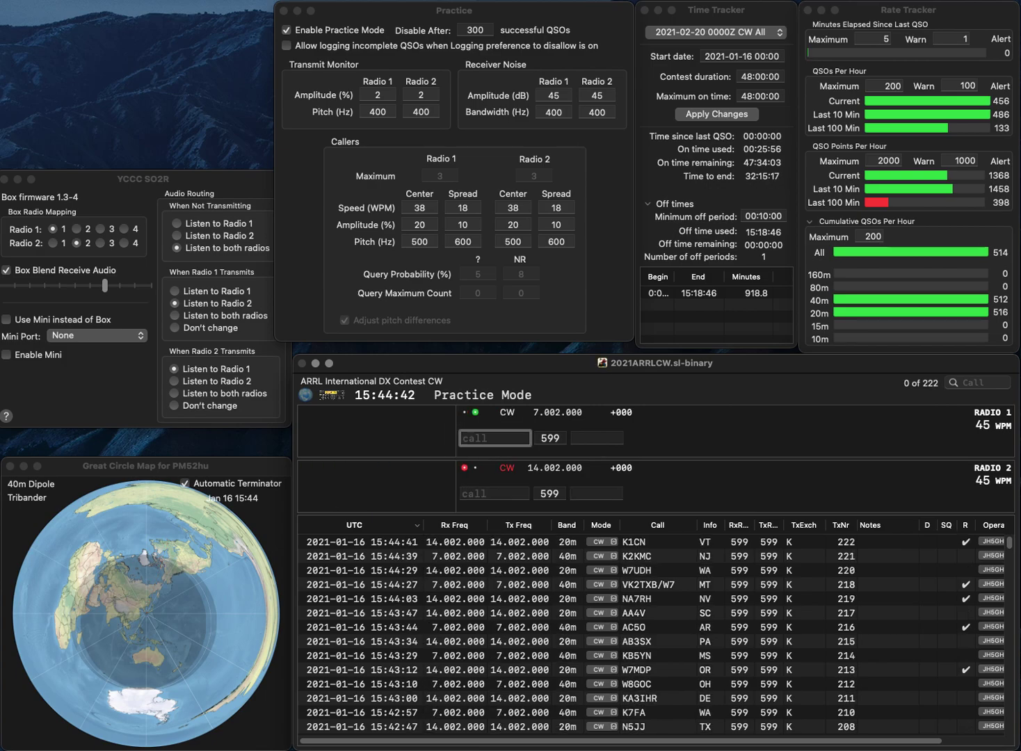
type("K7CNT")
key("Return")
type("W7LRD")
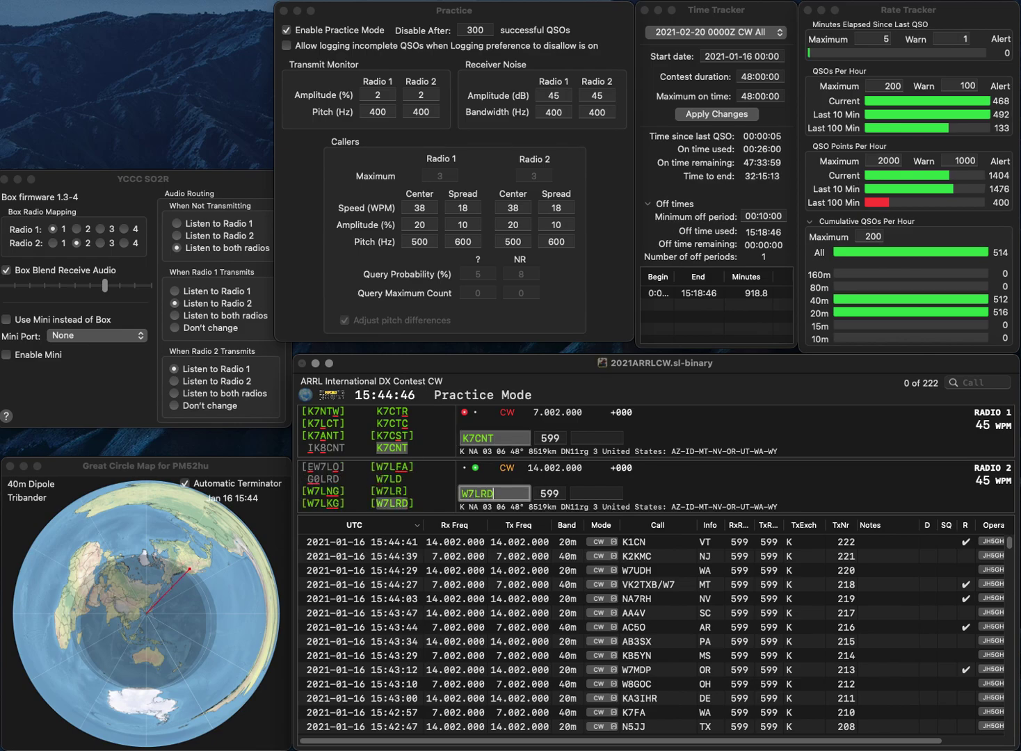
key("Return")
key("space")
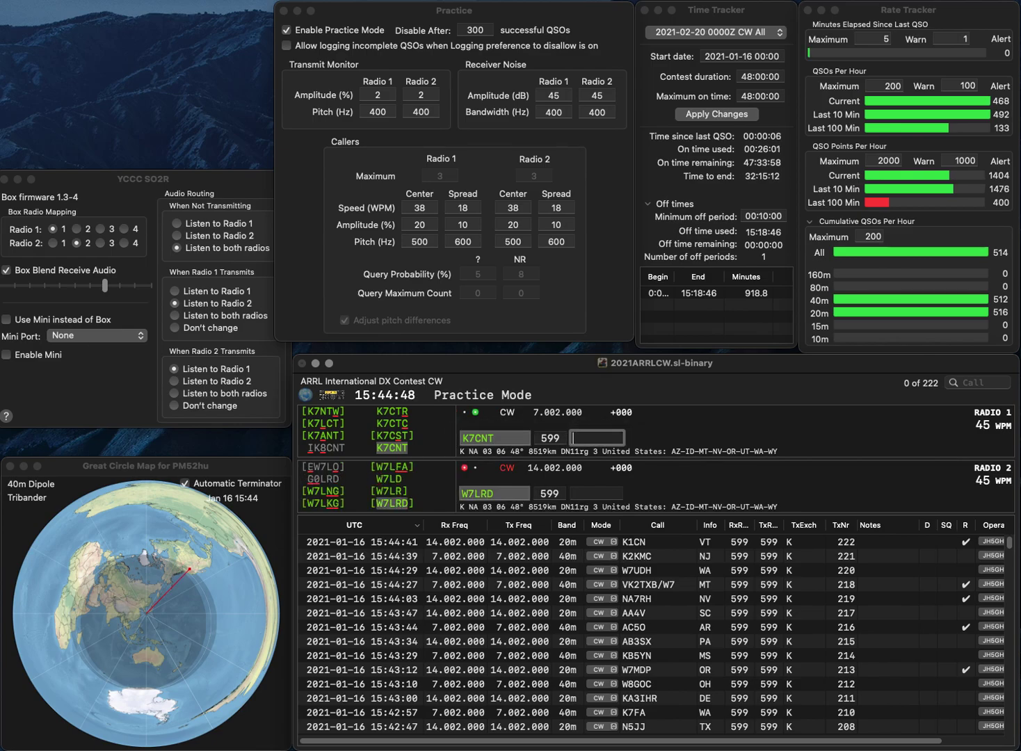
type("WA")
key("Return")
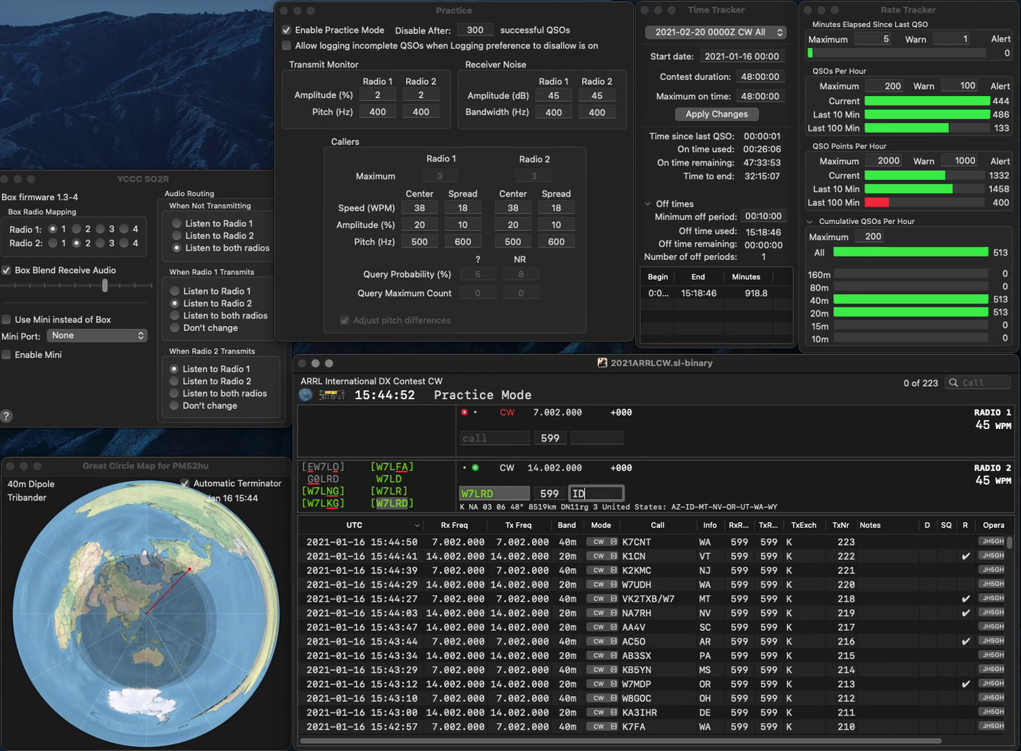
key("Return")
type("N4LR")
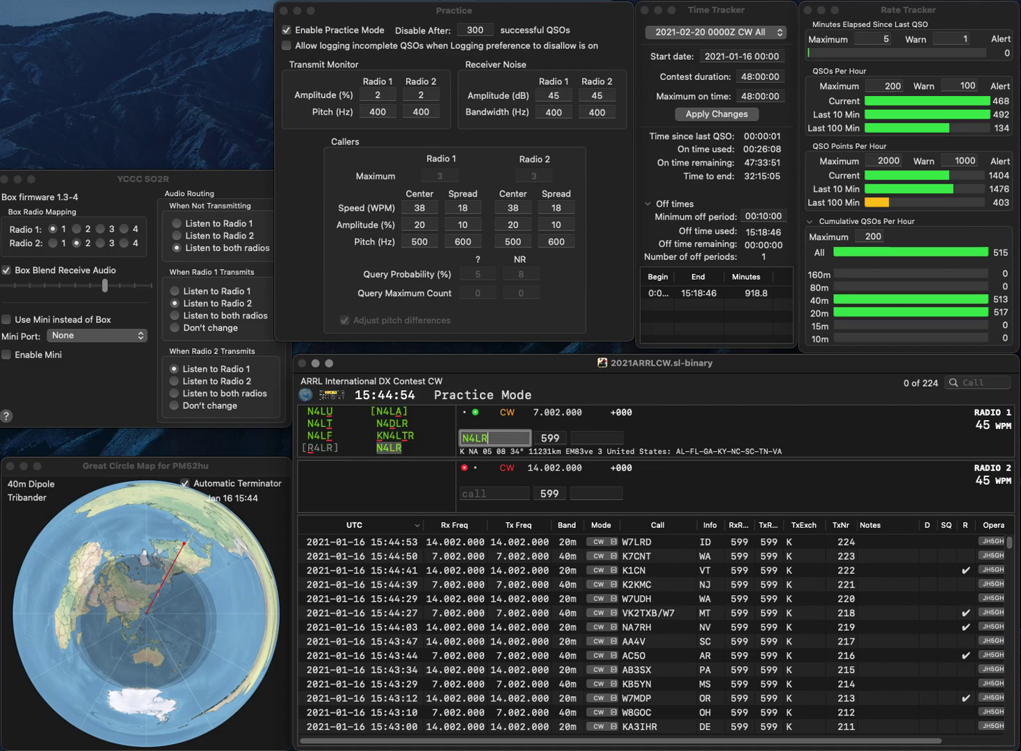
key("Return")
type("W4HCR")
key("Return")
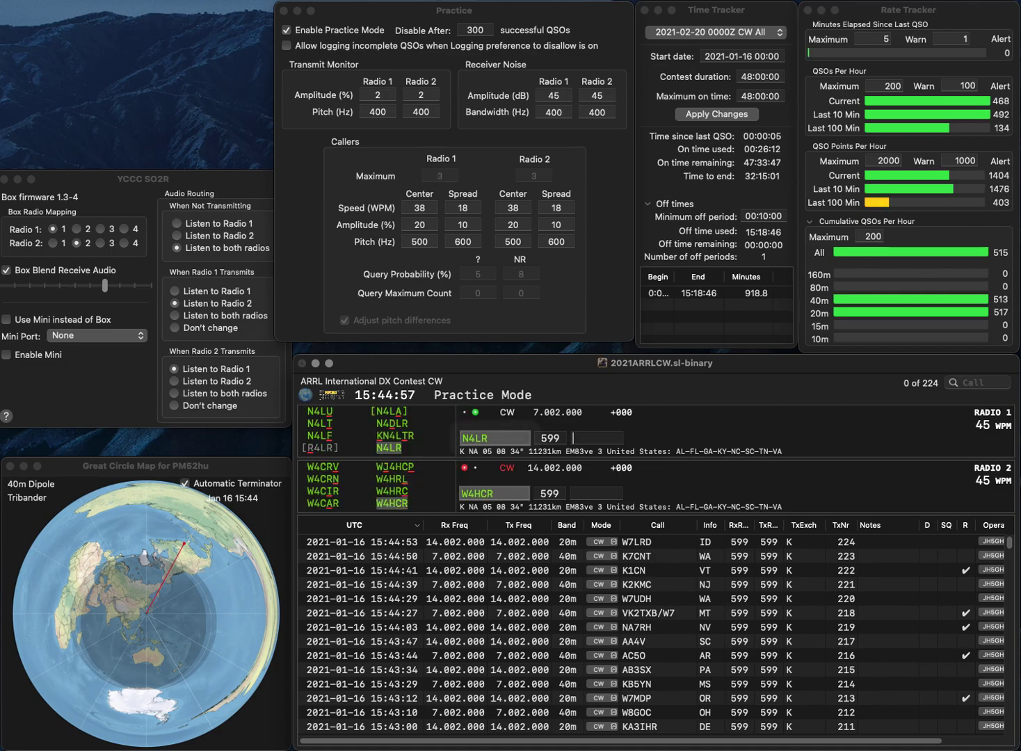
type("GA")
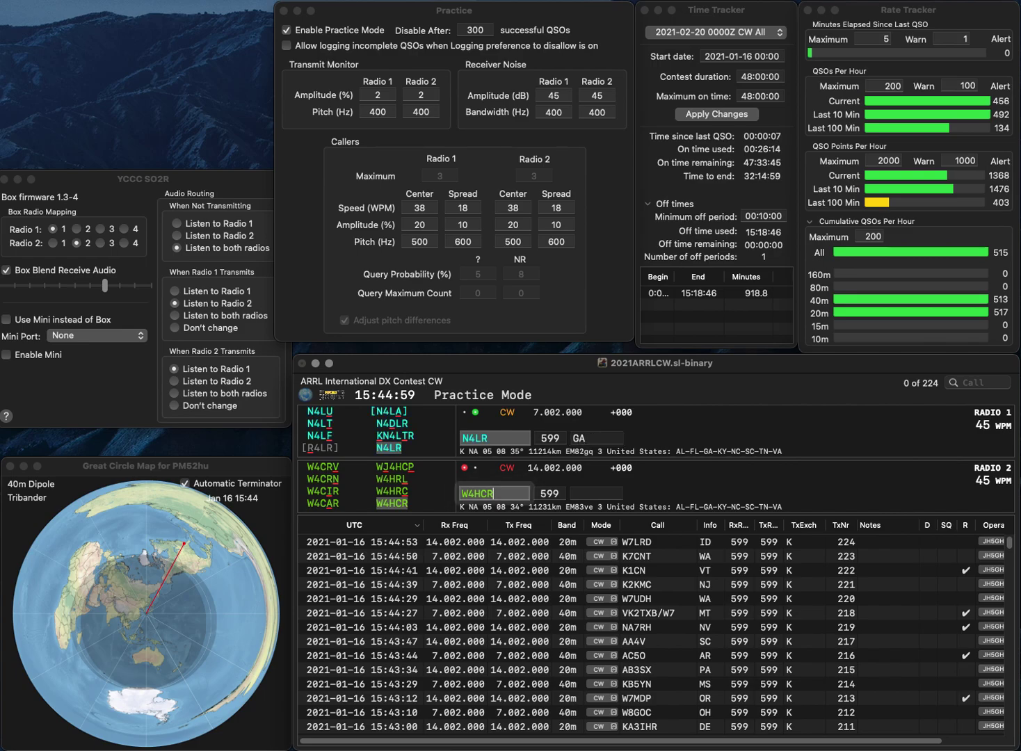
key("Return")
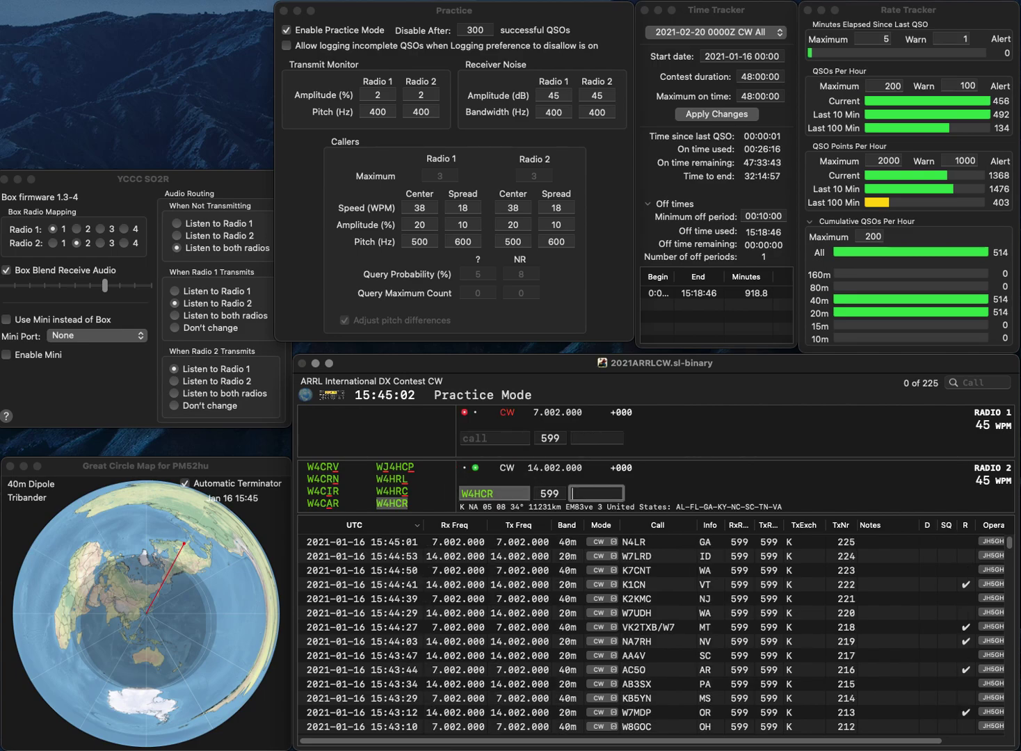
type("GA")
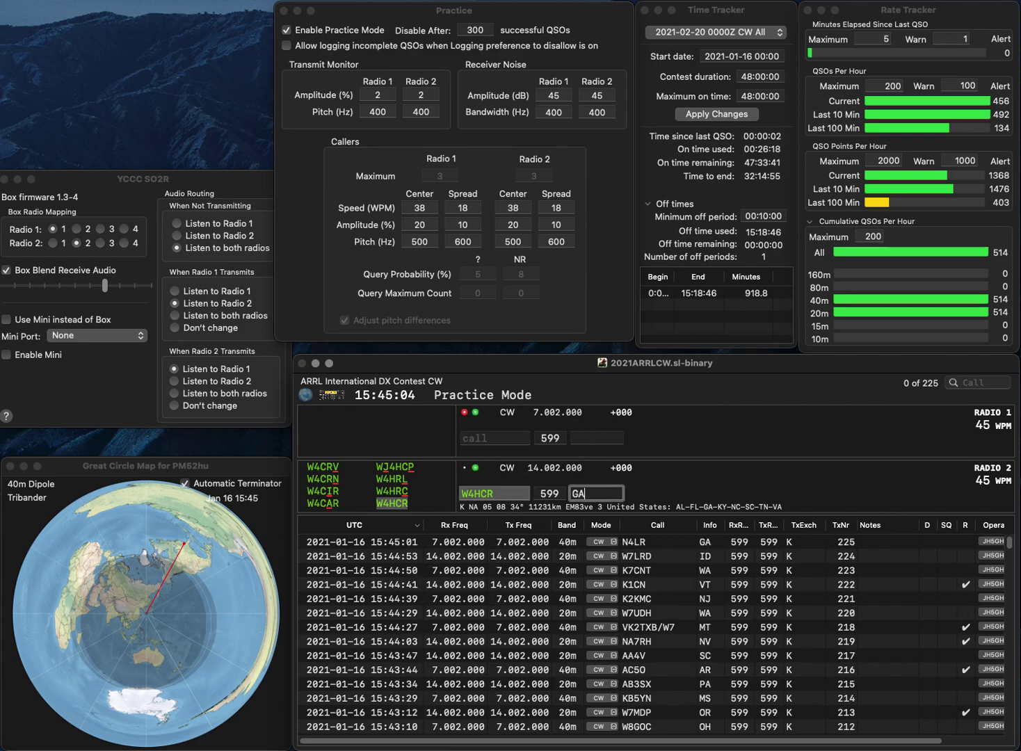
key("Return")
- Enter W7PRA as the caller on Radio 1 and AB7BB on Radio 2, sending each the exchange
type("W7PR")
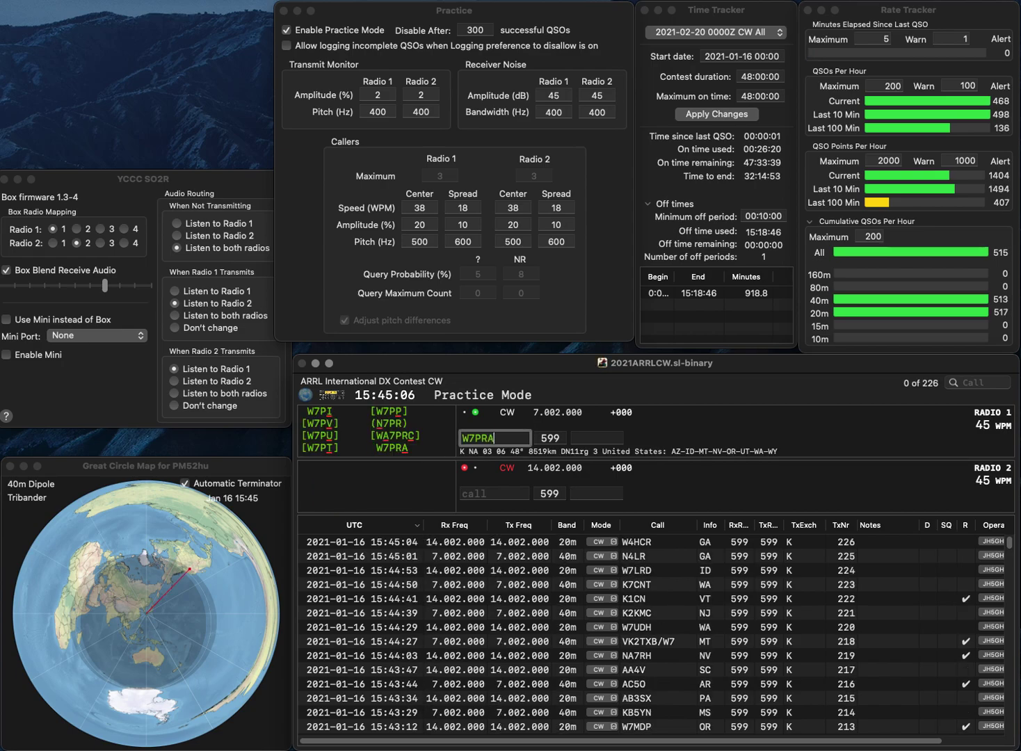
type("A")
key("Return")
type("V")
key("BackSpace")
type("AB7BB")
key("Return")
type("0R")
key("Return")
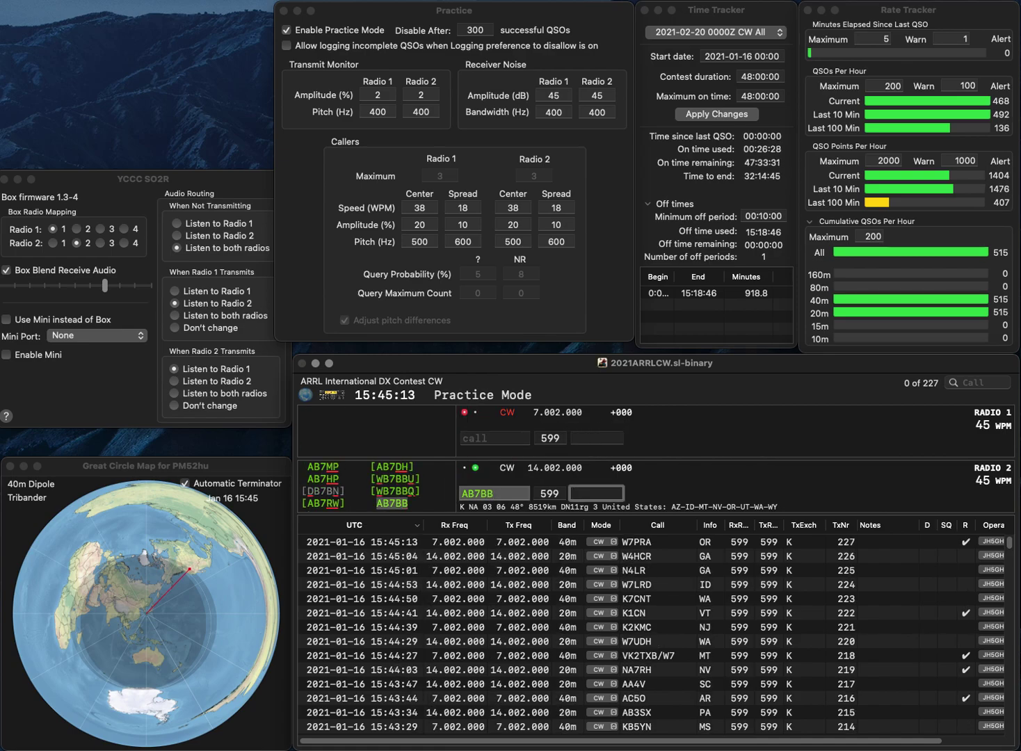
type("WY")
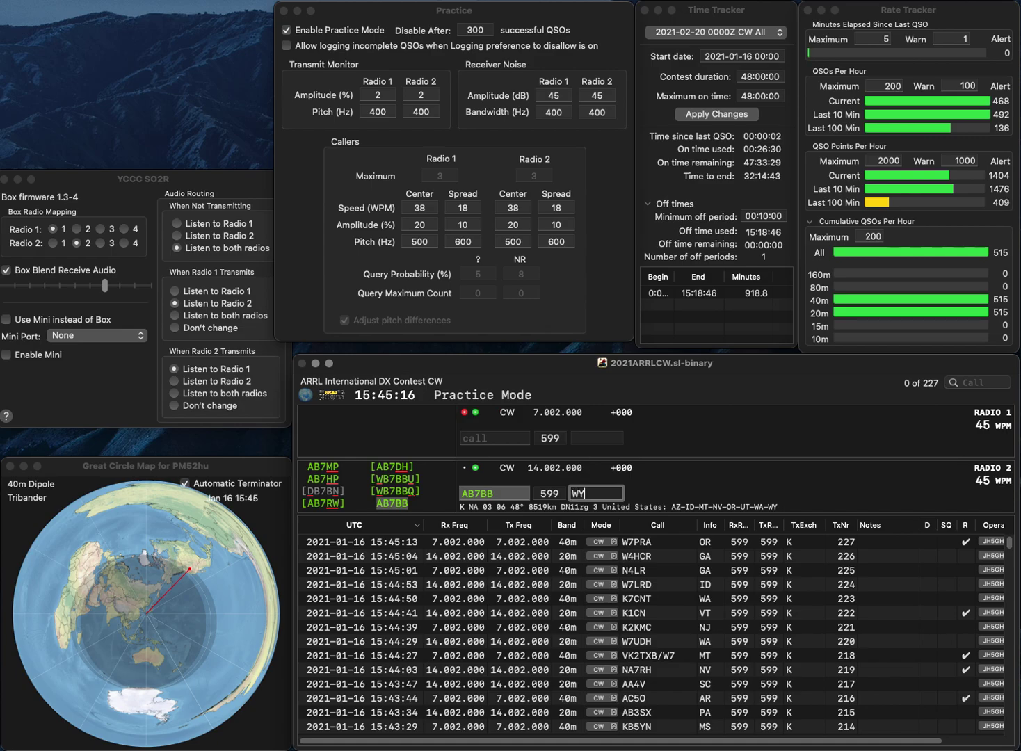
key("Return")
type("KB1VUN")
key("Return")
type("Y1")
key("Home")
type("V")
key("End")
type("KX")
key("Return")
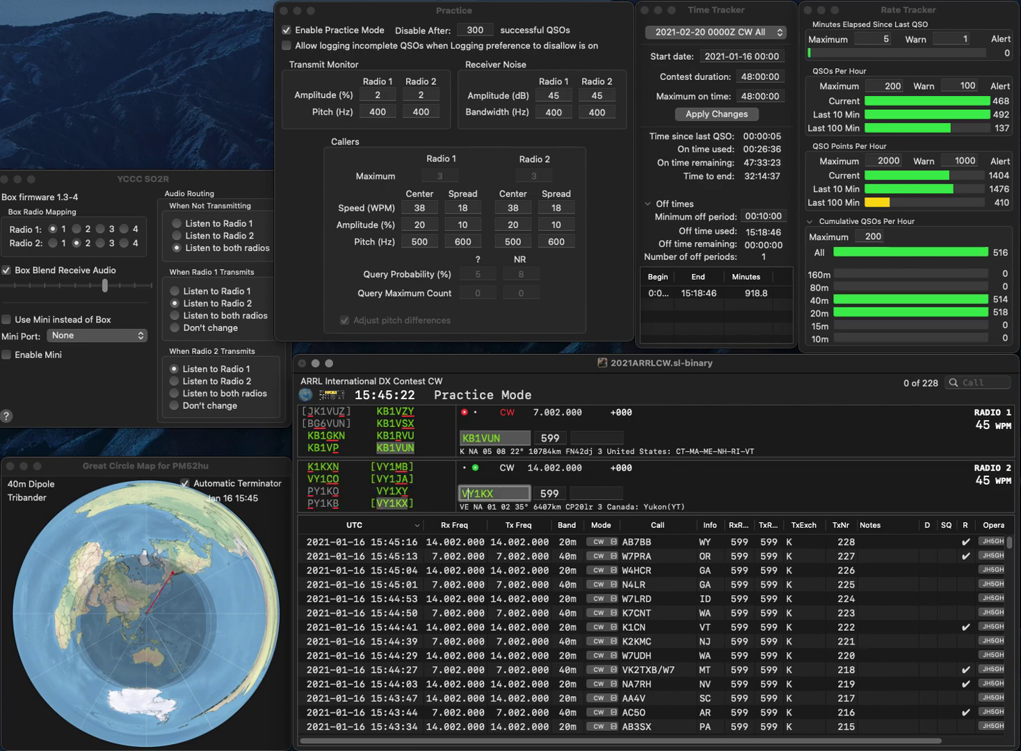
type("YT")
key("Up")
type("NH")
key("Return")
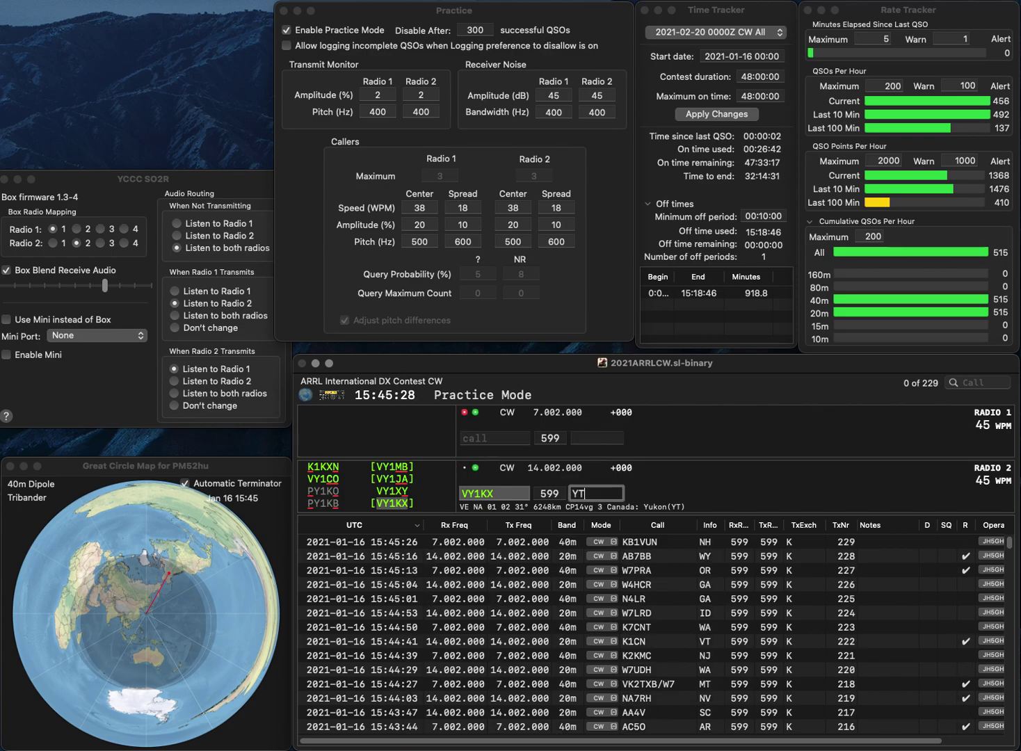
key("Return")
type("W6")
key("Return")
type("K2")
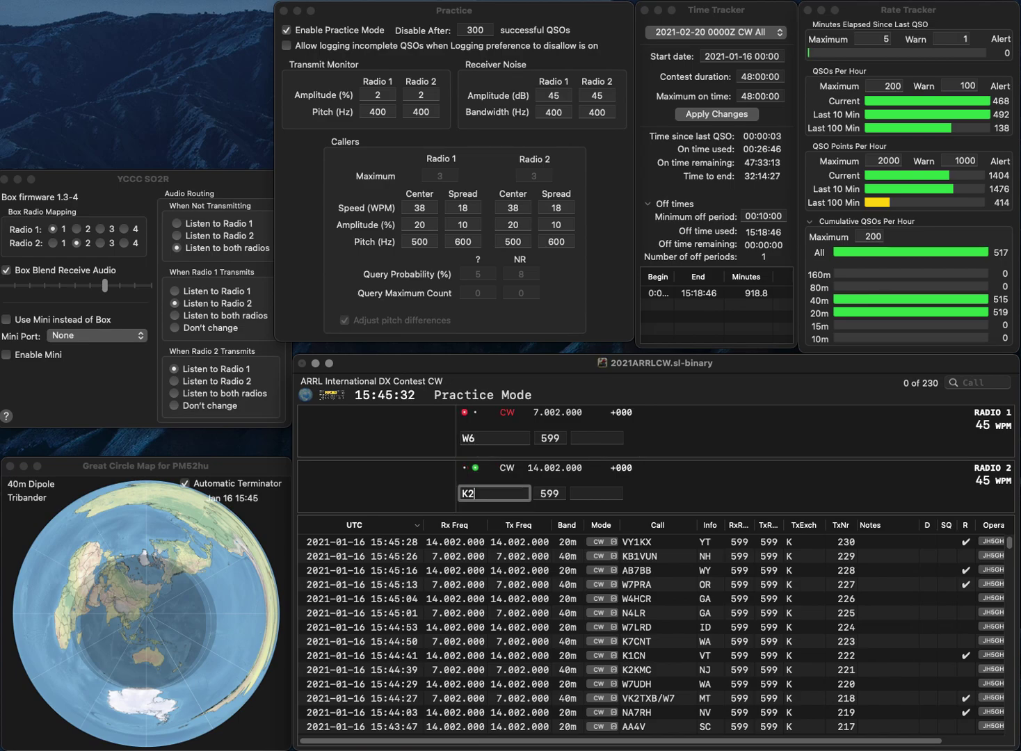
type("TQC")
key("Return")
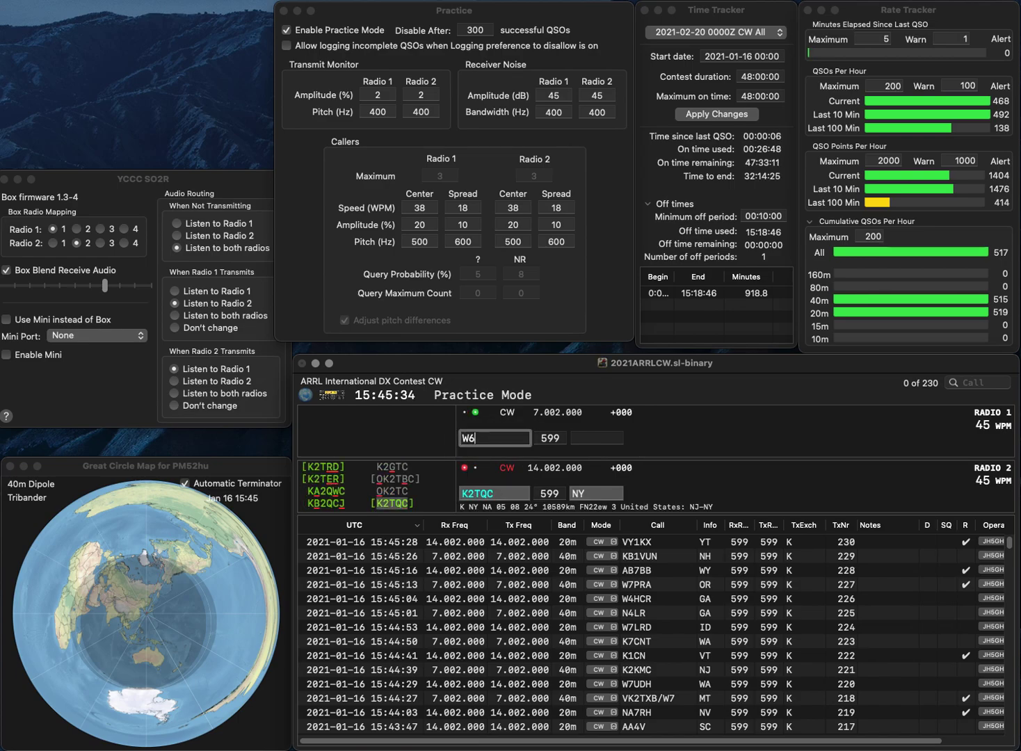
- Complete the Radio 1 call sign as W6EZY and send its exchange
type("TZY")
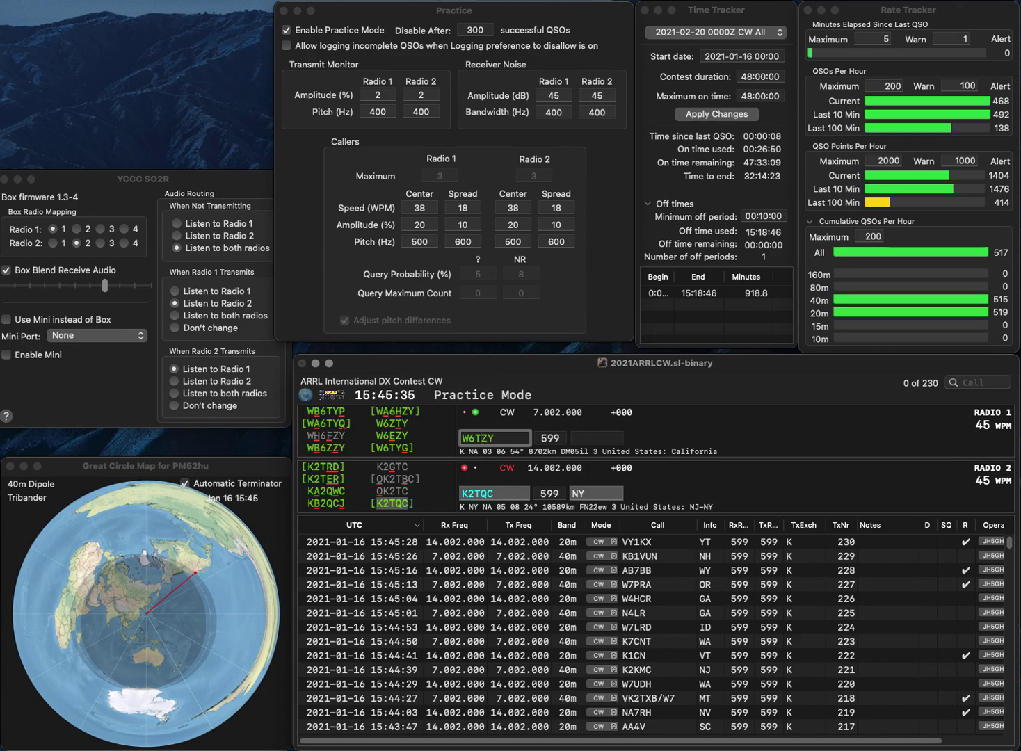
key("BackSpace")
type("E")
key("Return")
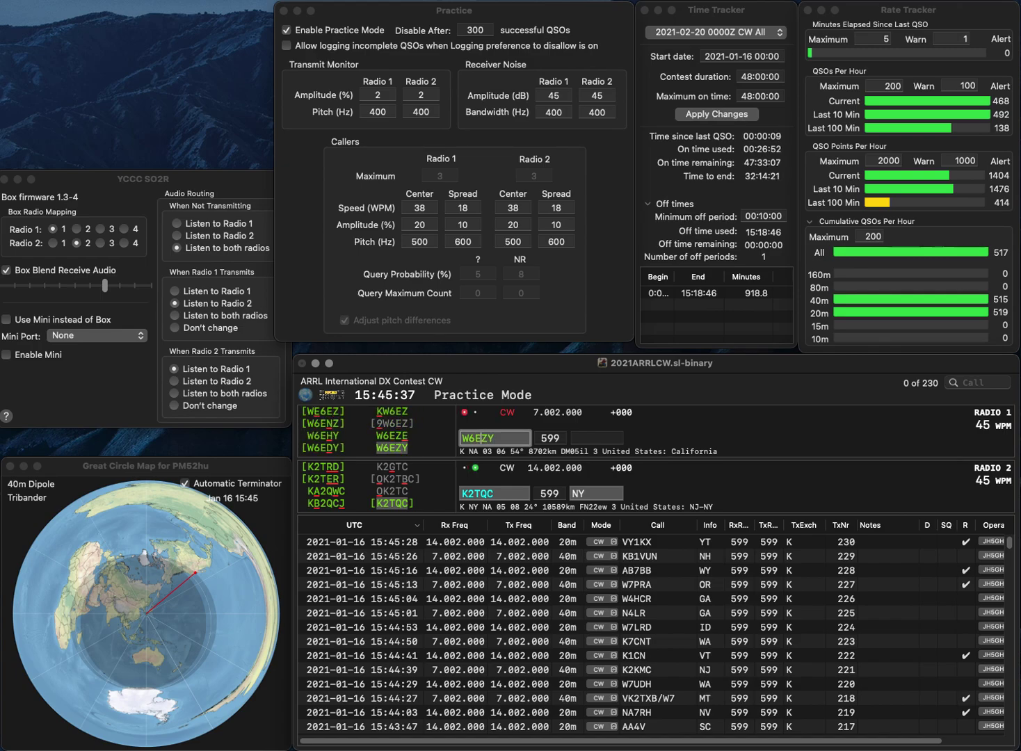
key("Return")
type("CA")
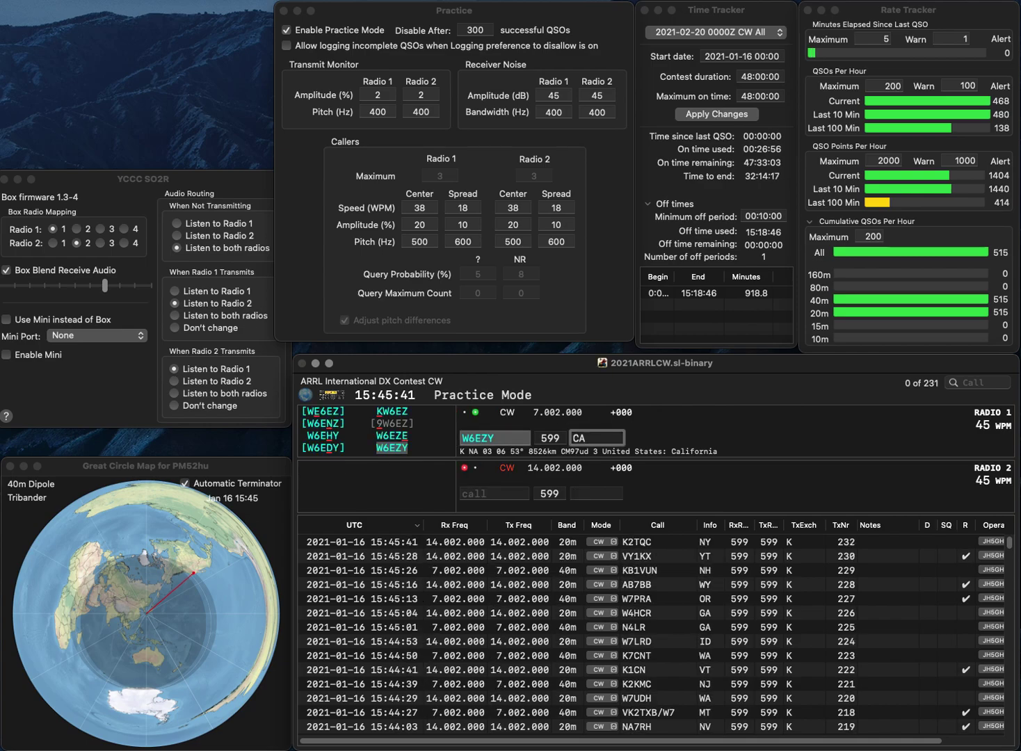
key("Return")
type("N3DRL")
key("Return")
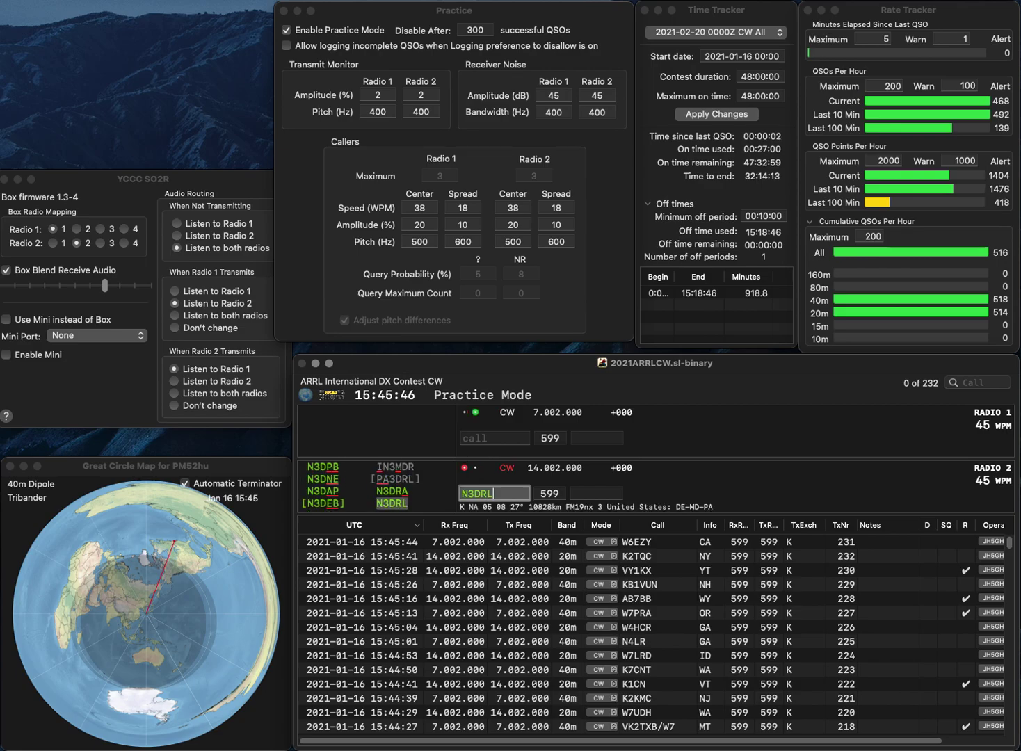
type("N9NE")
key("Return")
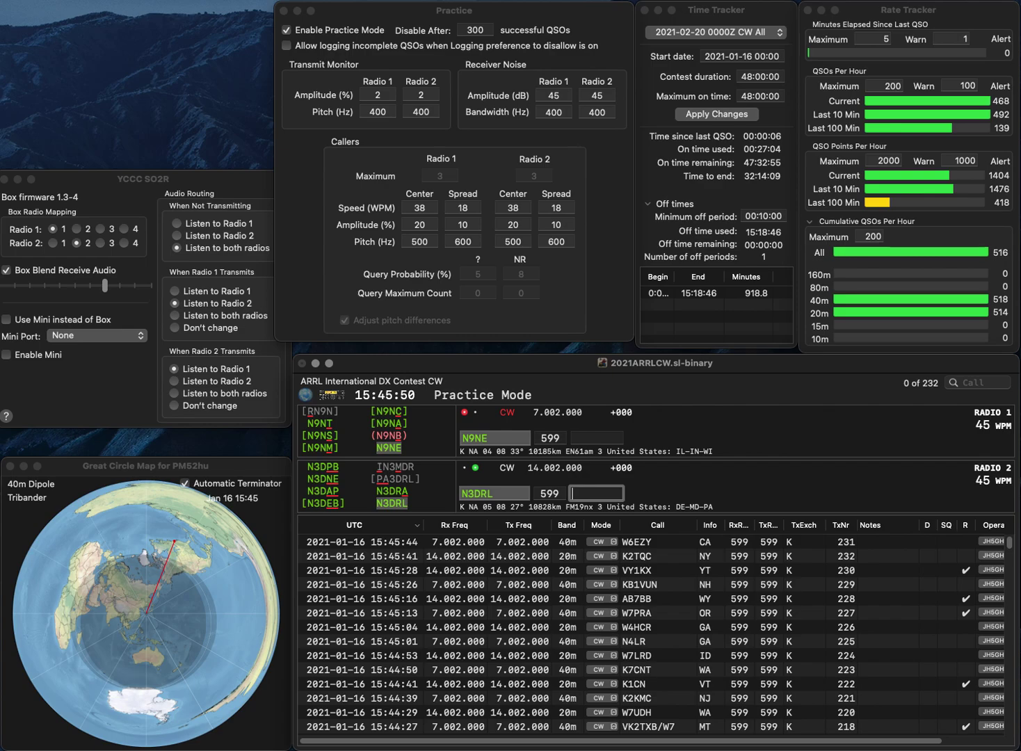
type("DE")
key("Return")
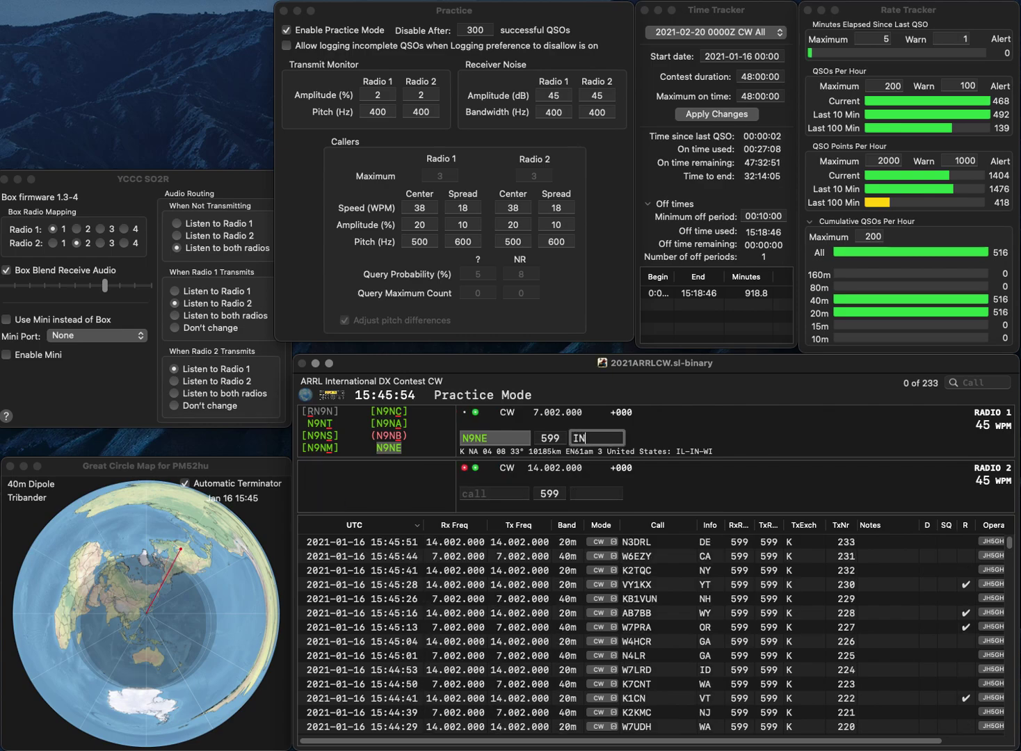
key("Return")
- Enter WY8DX as the caller on Radio 2 and KZ6A on Radio 1, sending each the exchange
type("WY8DX")
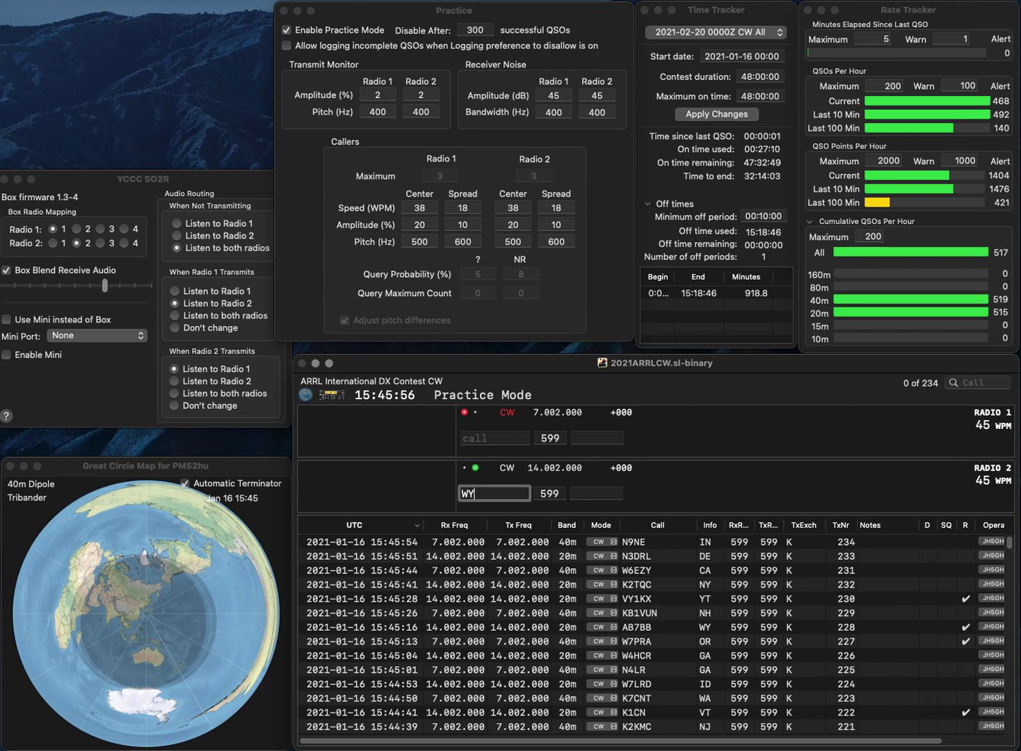
key("Return")
type("KZ6A")
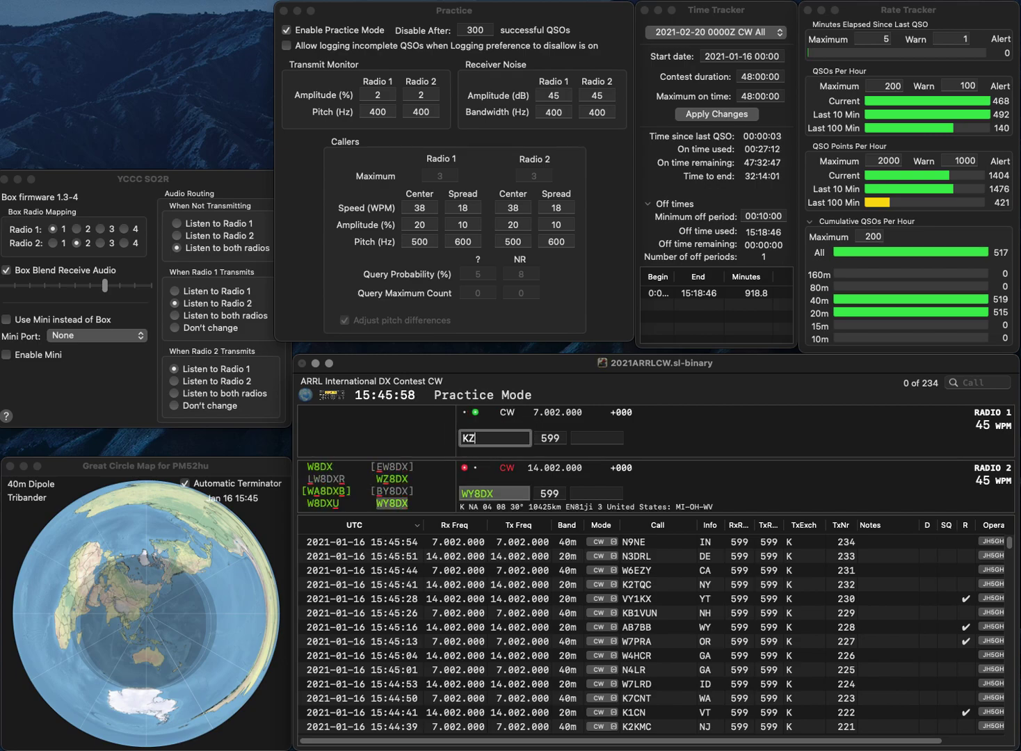
key("Return")
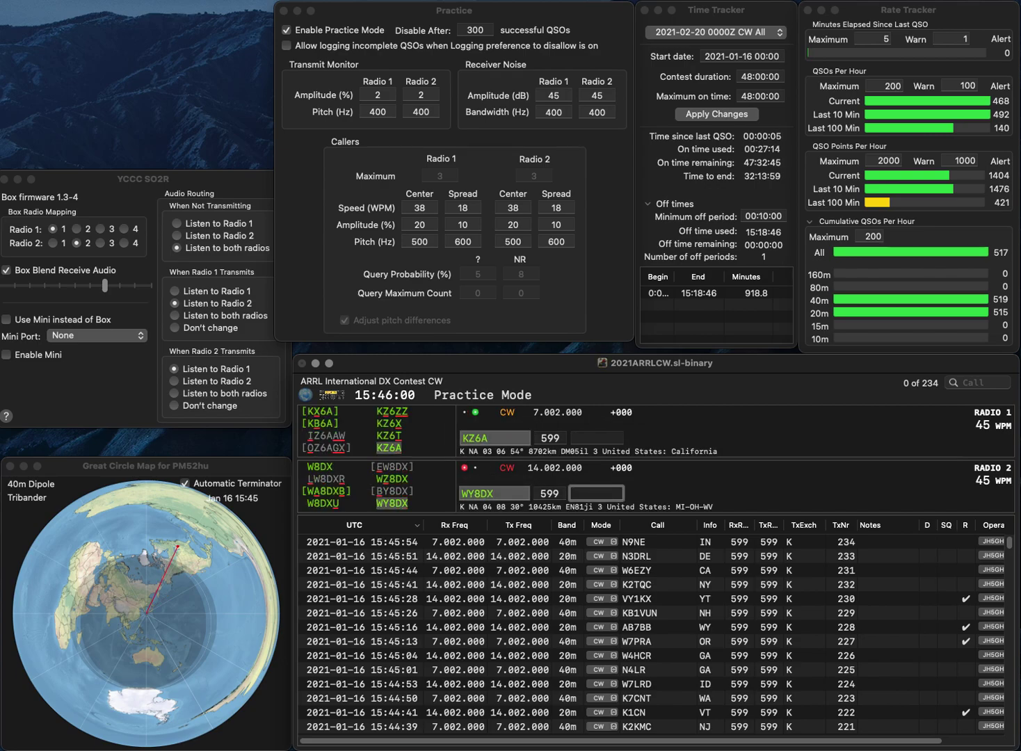
- Log WY8DX on Radio 2 with exchange MI and KZ6A on Radio 1 with exchange CA
type("MI")
key("Return")
type("CA")
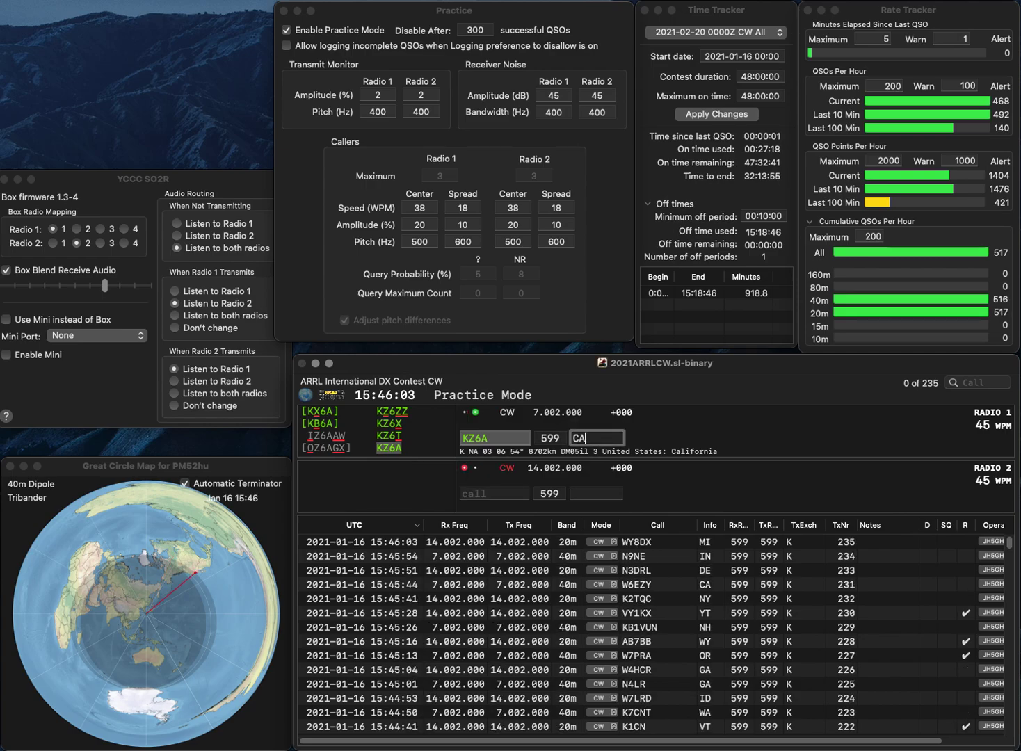
key("Return")
type("KC9")
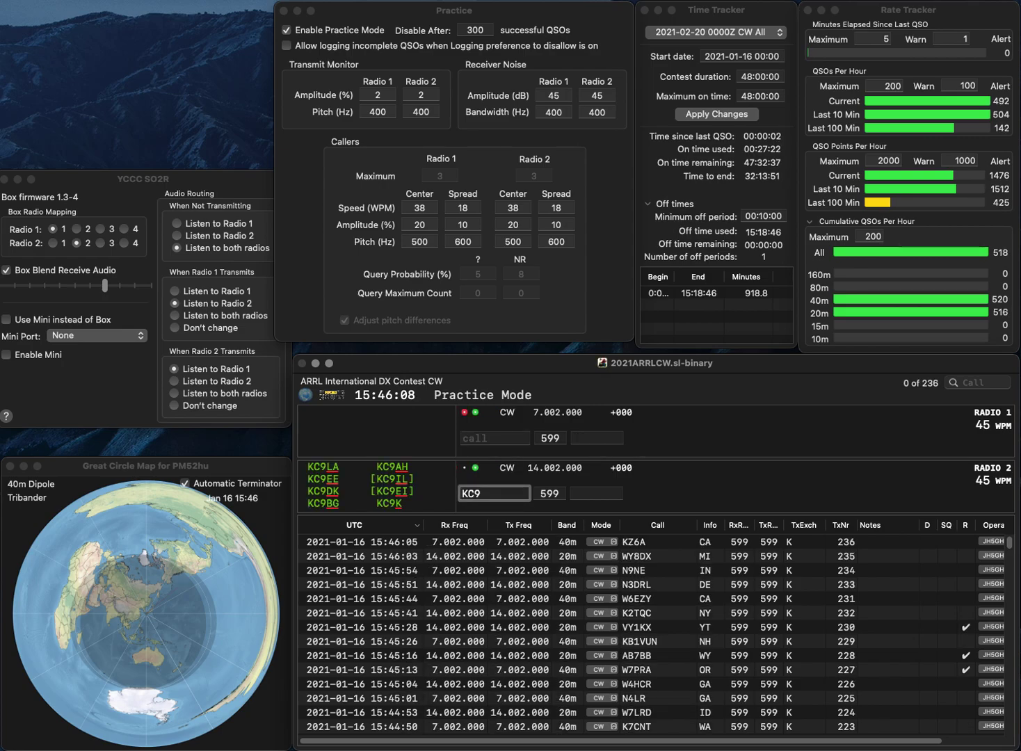
type("VYX")
key("Return")
type("AA")
key("Left")
key("Left")
type("N9")
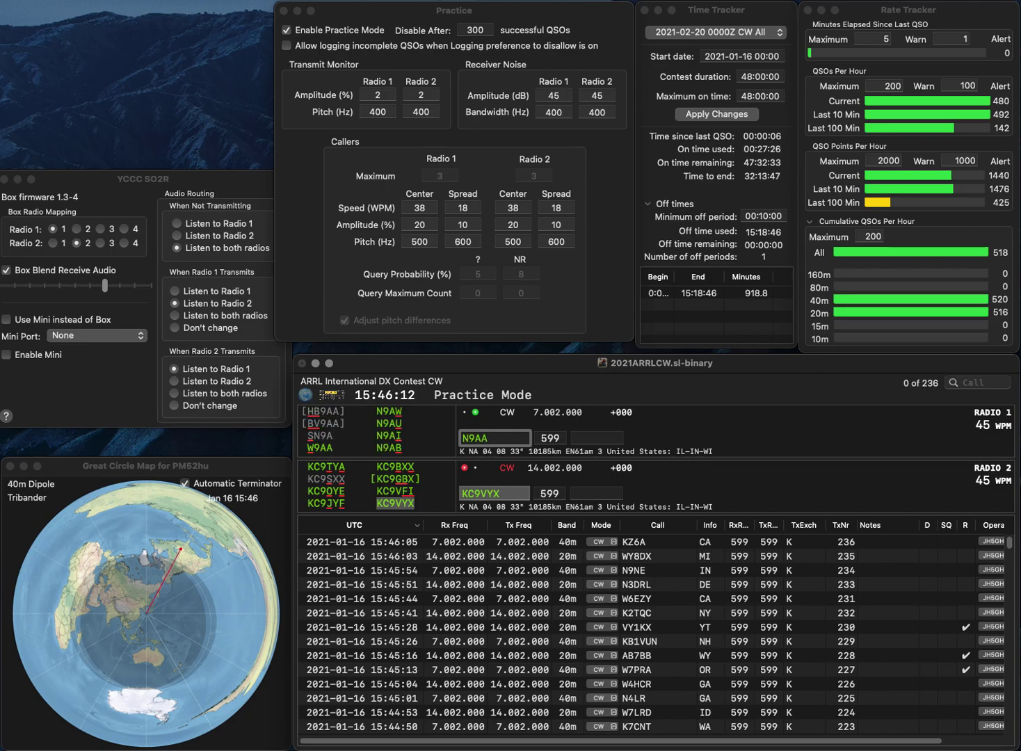
key("BackSpace")
type("0AA")
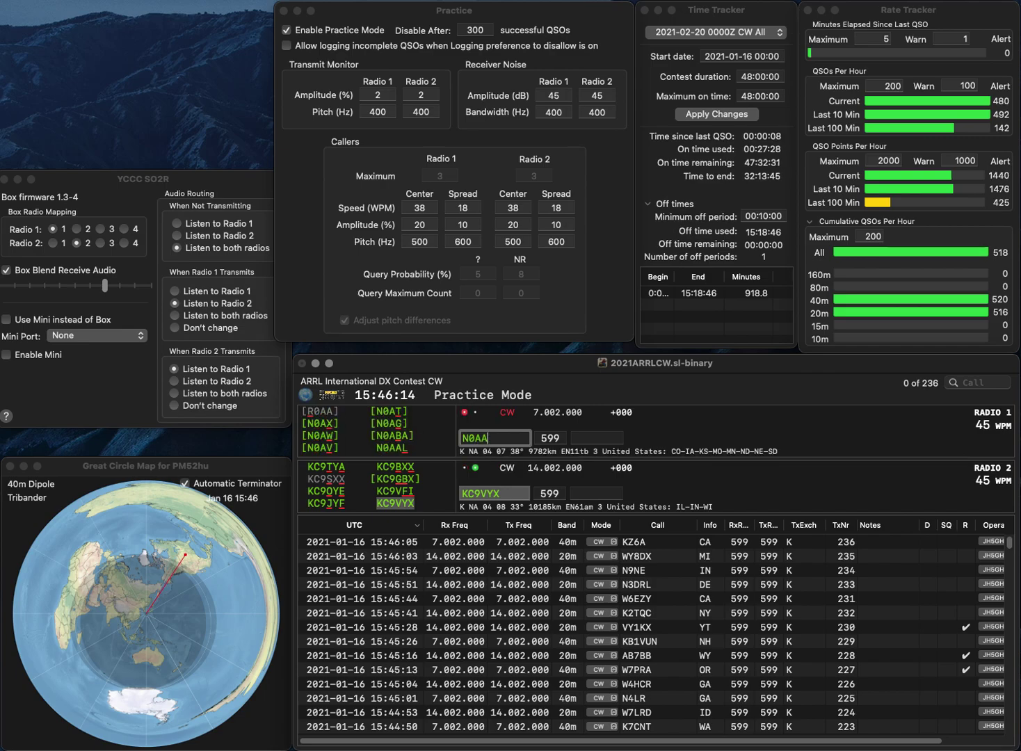
type("L")
key("Return")
- Log KC9VYX on Radio 2 with exchange IN and N0AAL on Radio 1 with exchange SD
key("Return")
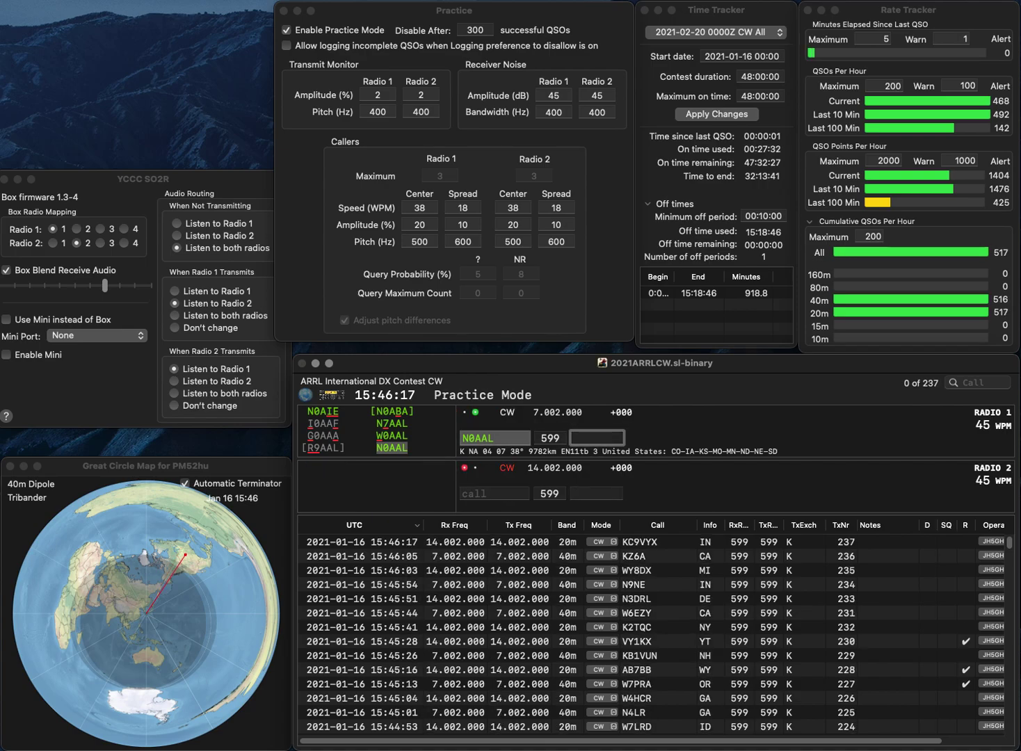
key("Return")
type("W7BJN")
key("Return")
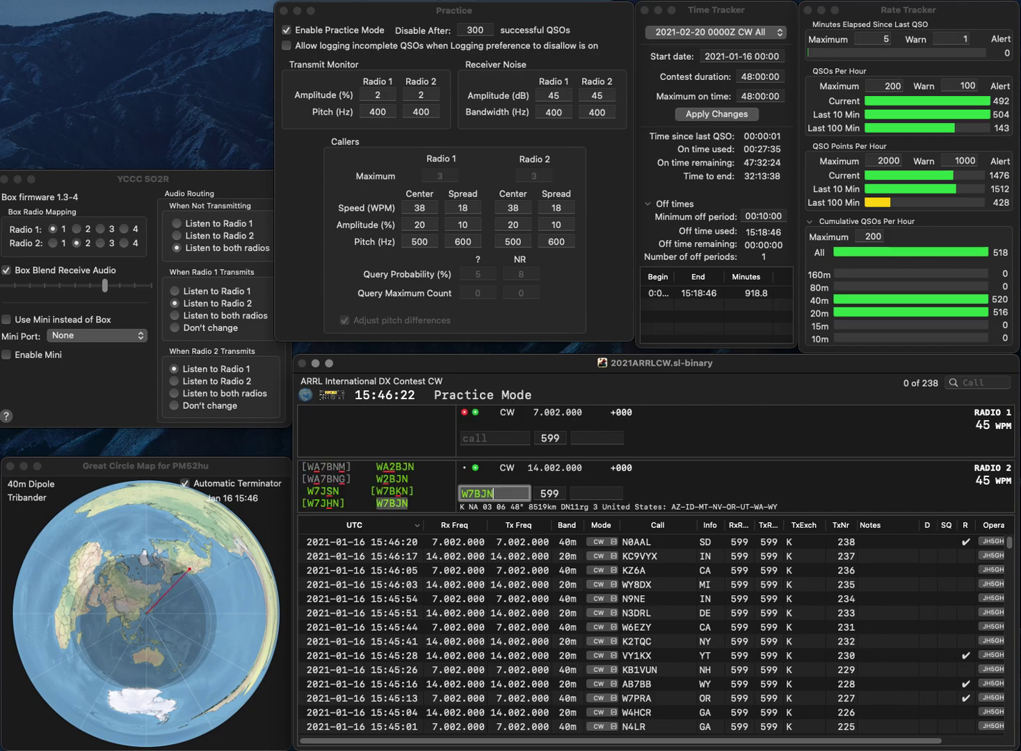
type("K")
key("BackSpace")
type("VE")
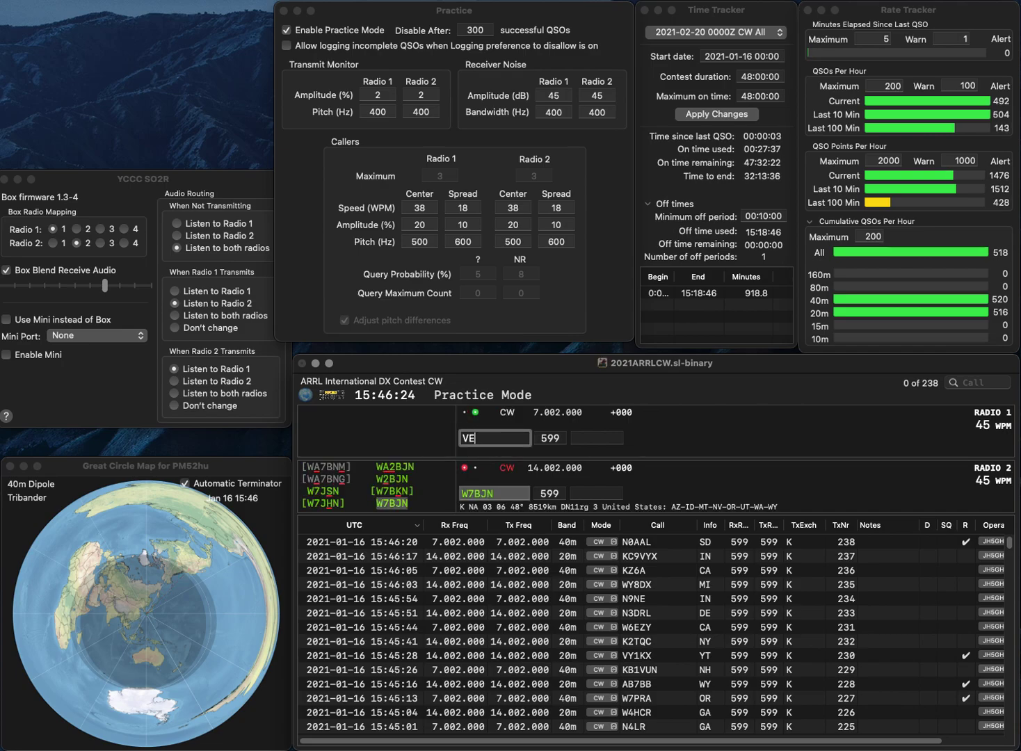
type("3RSA/7")
key("Return")
type("WA")
key("Return")
key("space")
type("BC")
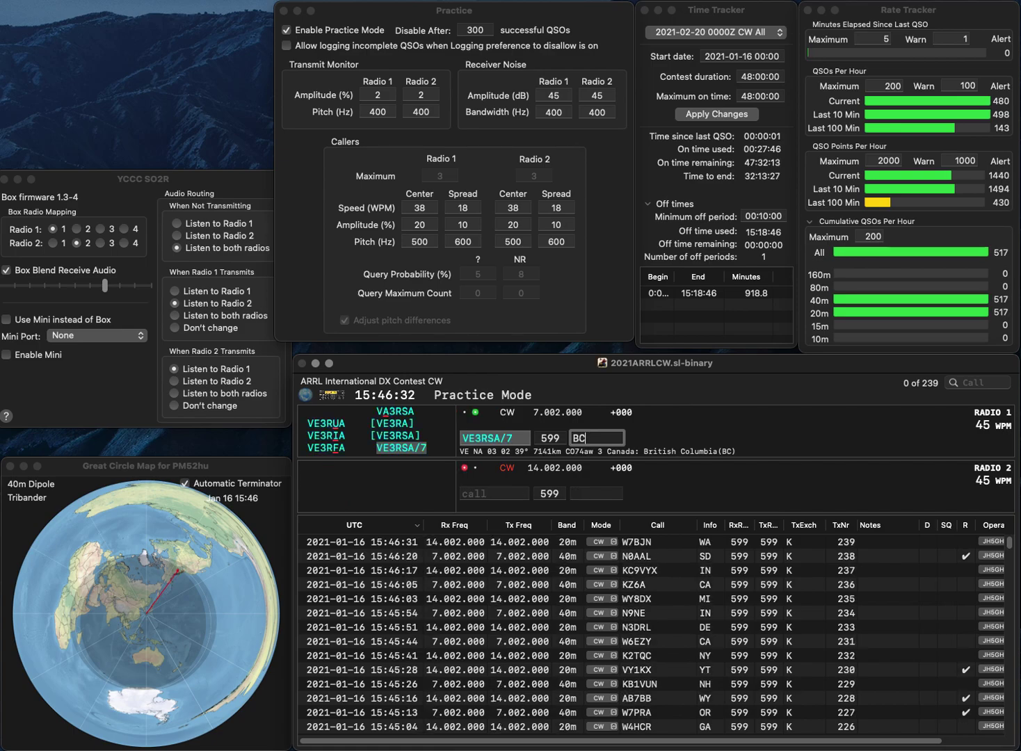
key("Return")
type("N")
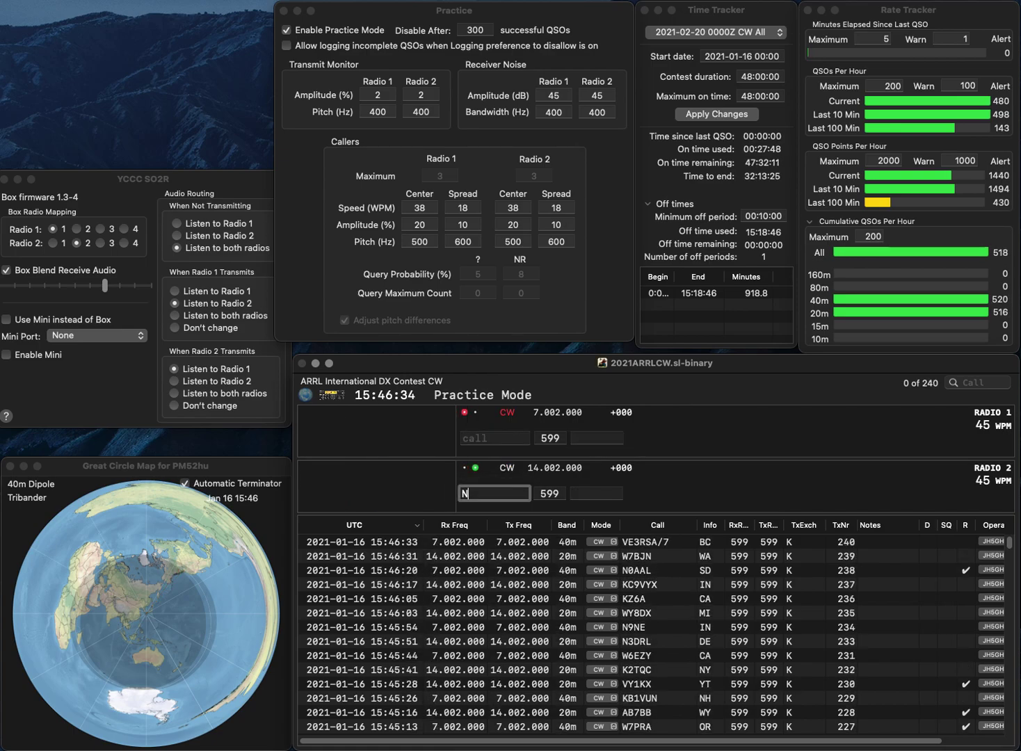
type("4EK")
key("Return")
type("K4OV")
key("Return")
key("space")
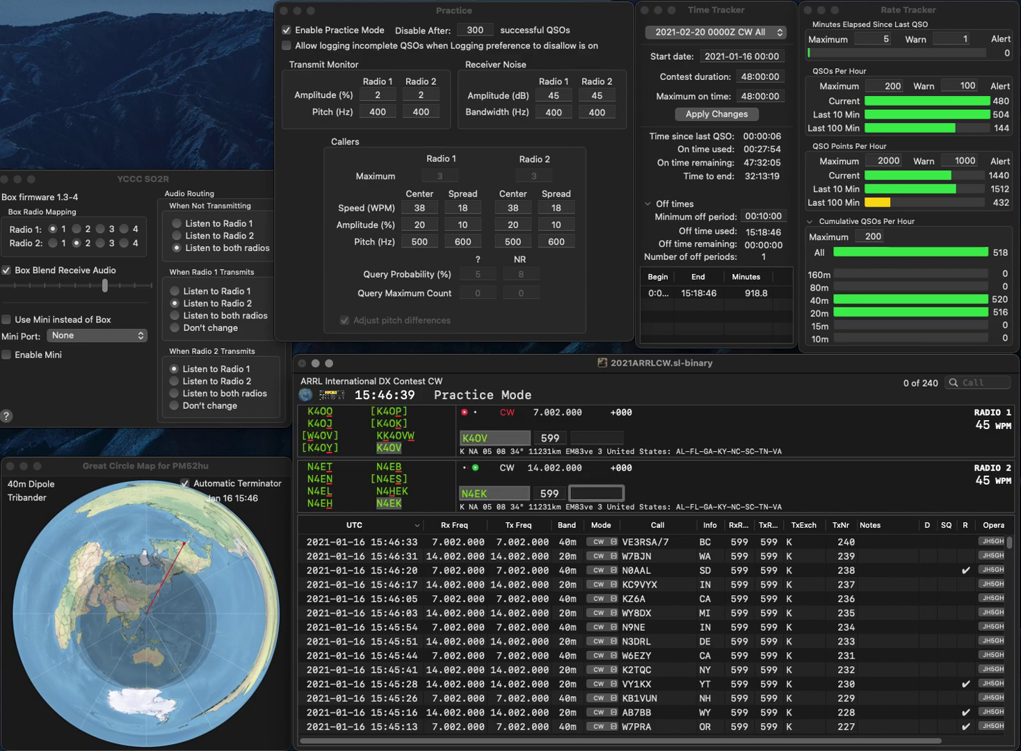
type("KY")
key("Return")
key("Tab")
type("F")
key("BackSpace")
type("VA")
key("Return")
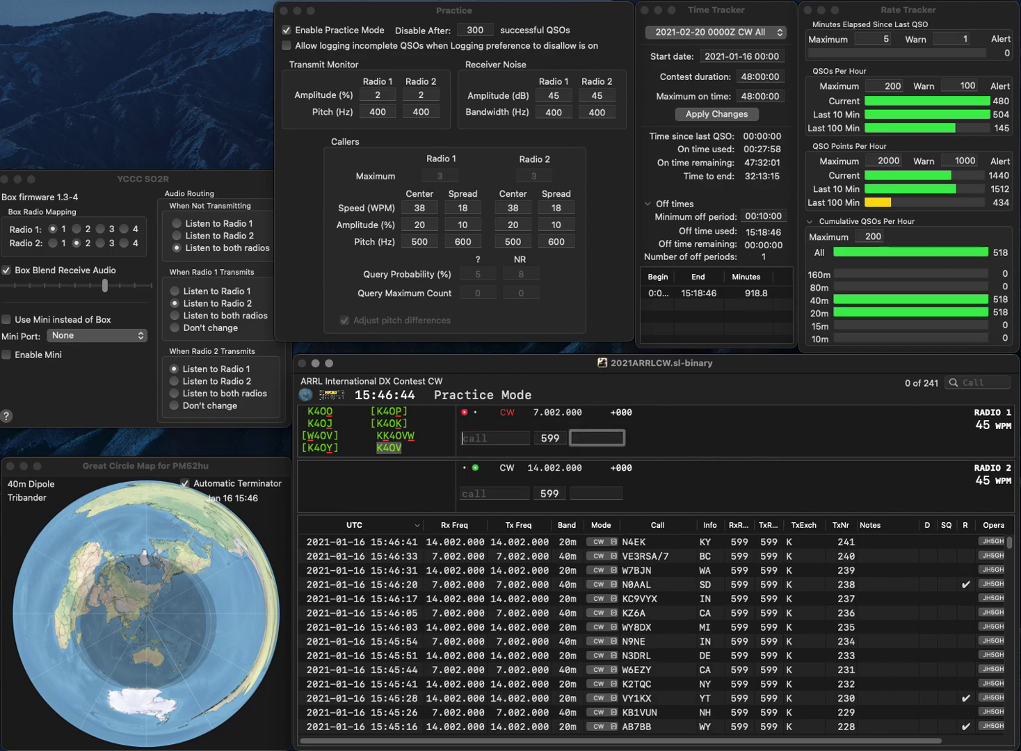
key("Tab")
type("WB1FQW")
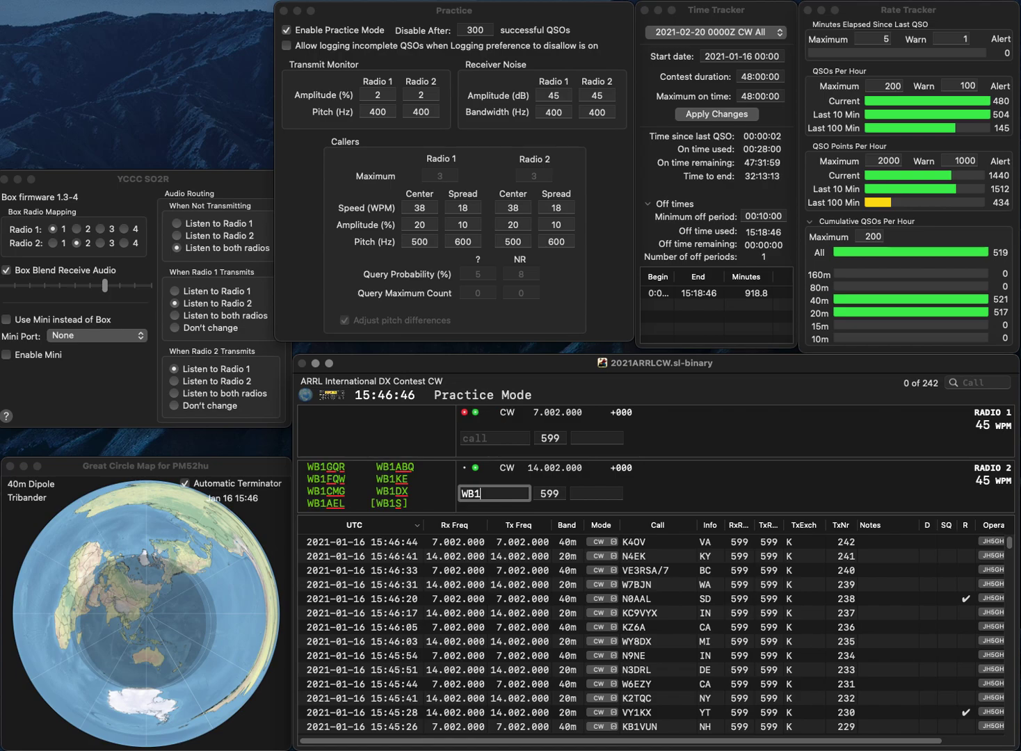
key("Tab")
type("J4UGO")
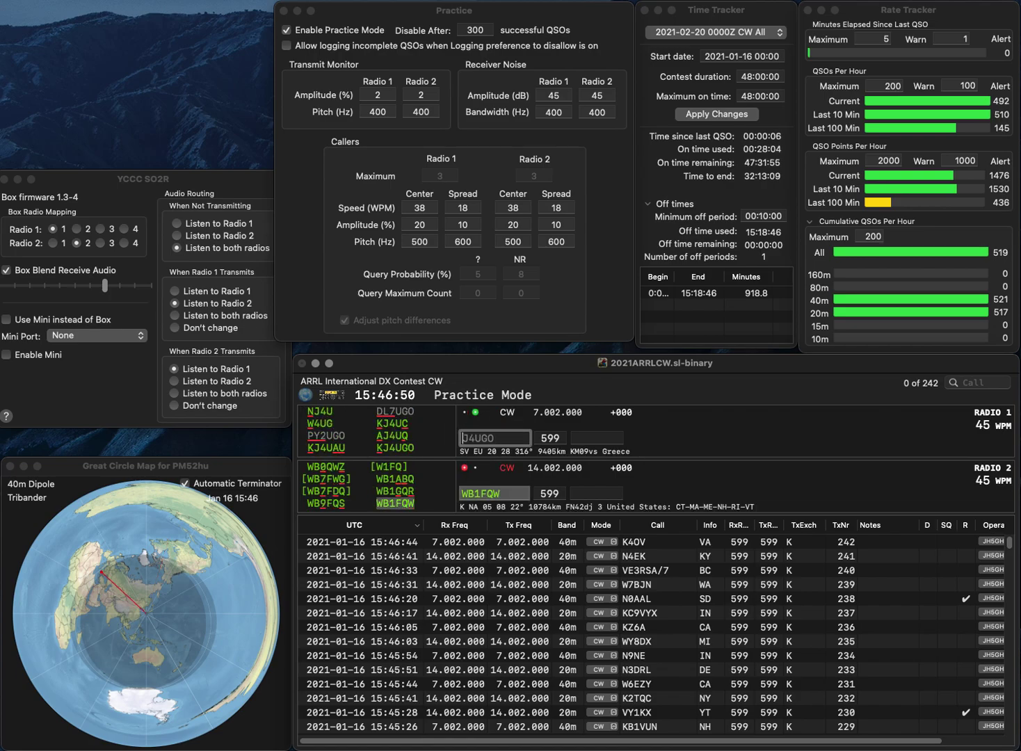
key("Home")
type("K")
key("Return")
key("Tab")
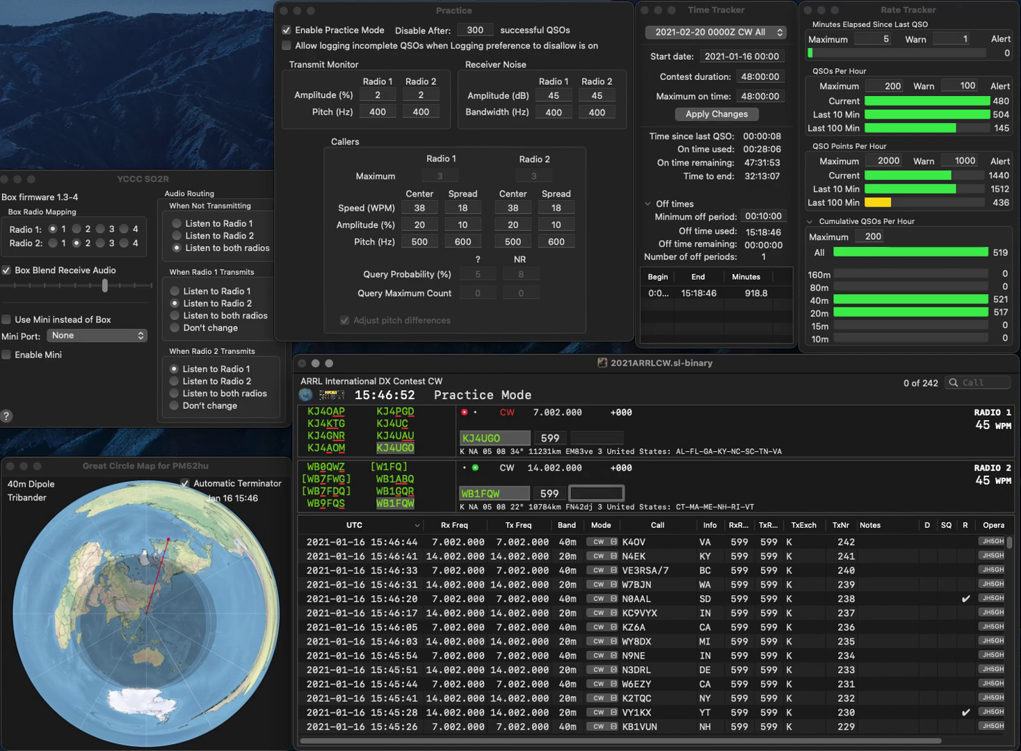
type("GA")
key("BackSpace")
key("BackSpace")
type("M")
key("Return")
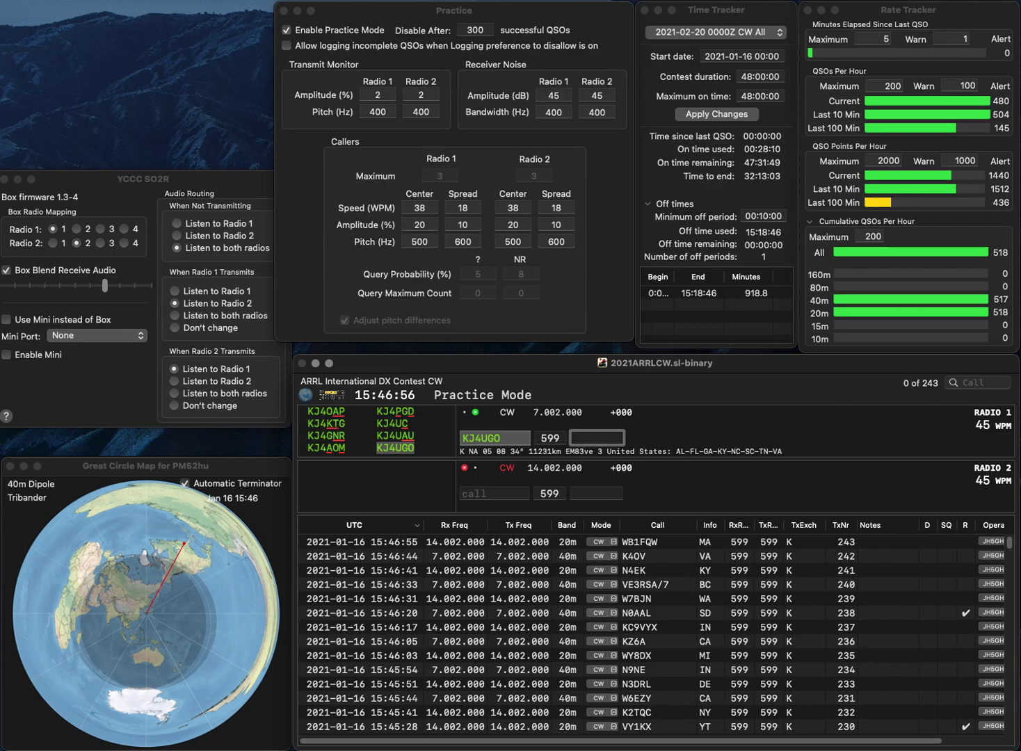
type("TN")
key("Return")
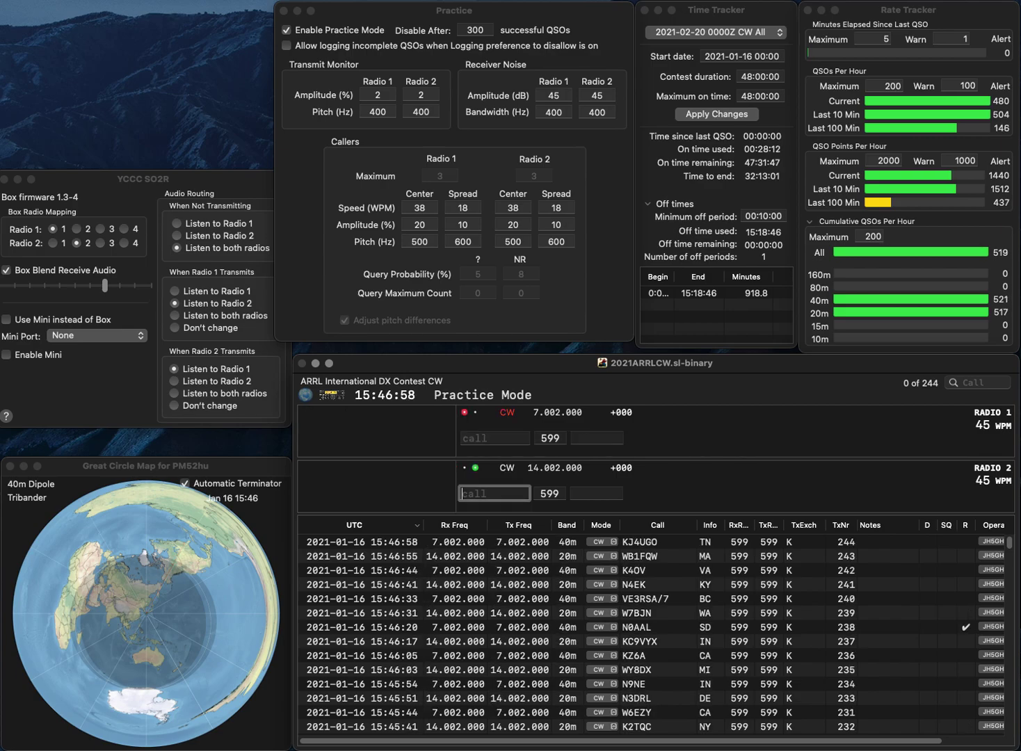
type("W8P")
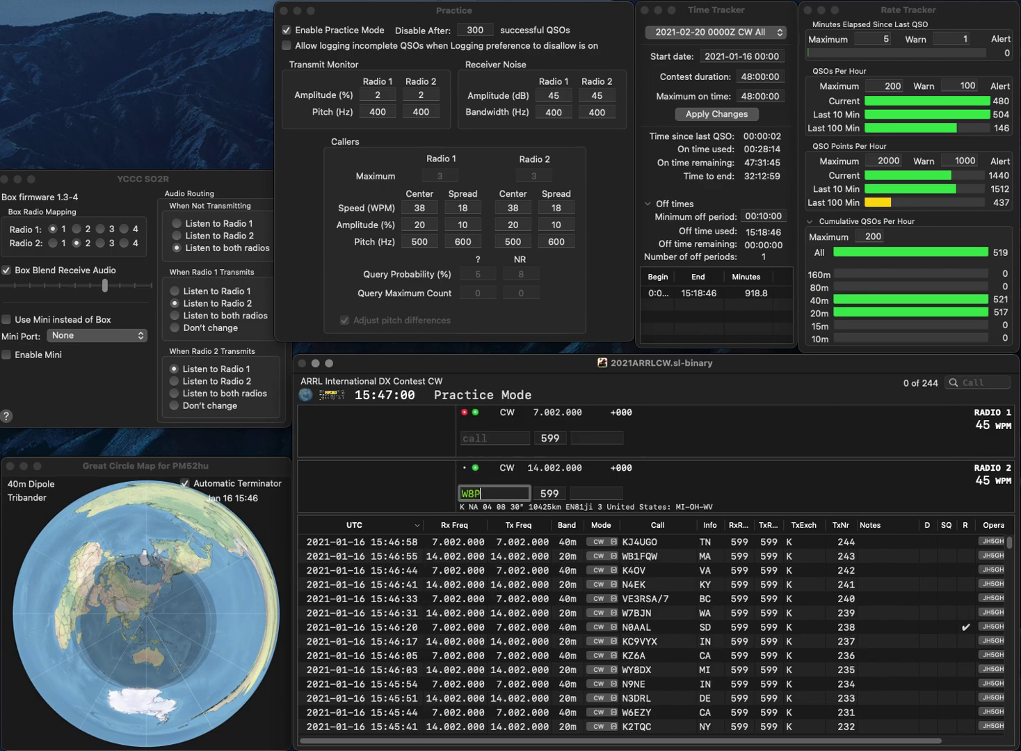
type("RB")
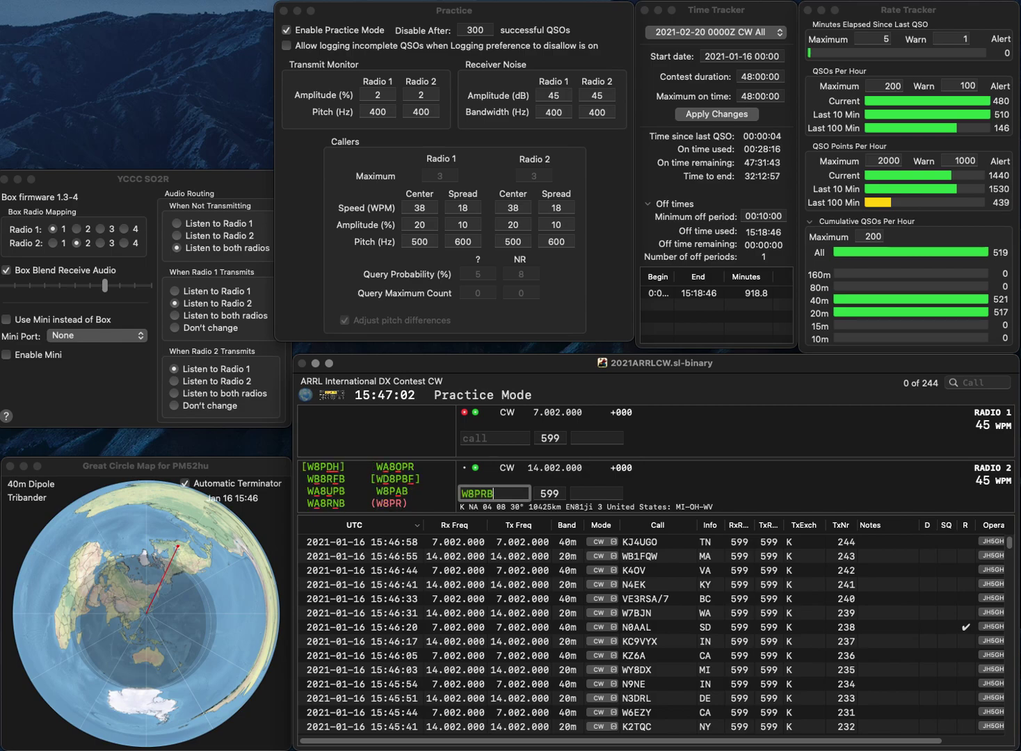
key("BackSpace")
type("A")
key("Return")
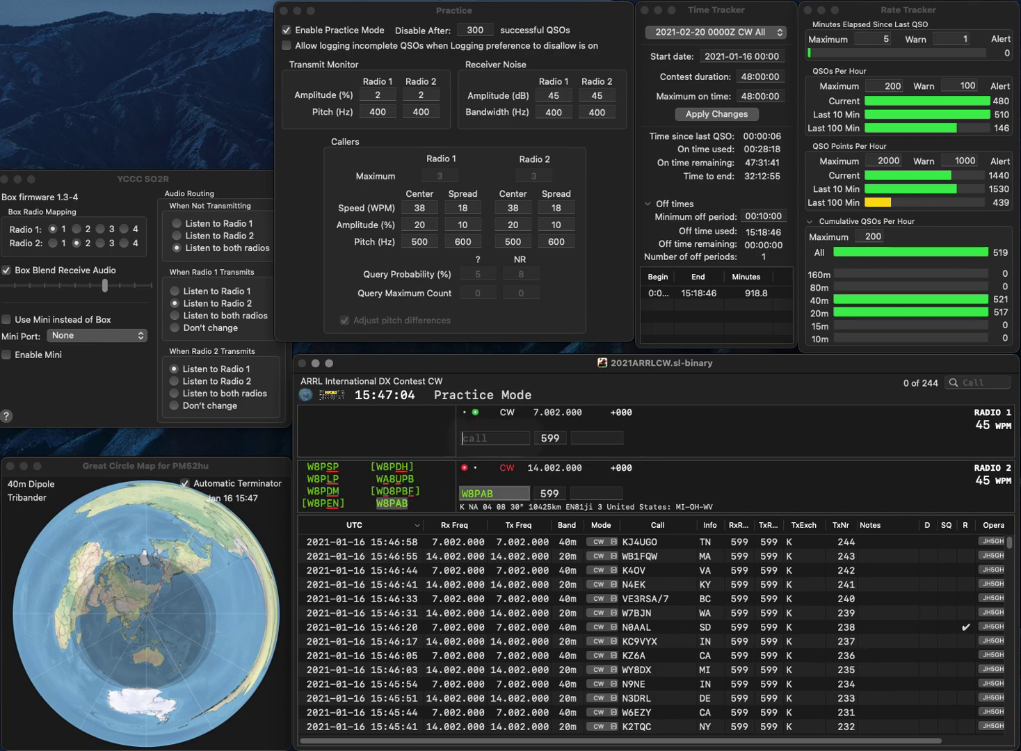
- Log W8PAB on Radio 2 with exchange WV and enter W6SW as the caller on Radio 1, sending its exchange
type("W8PAB")
key("BackSpace")
type("6")
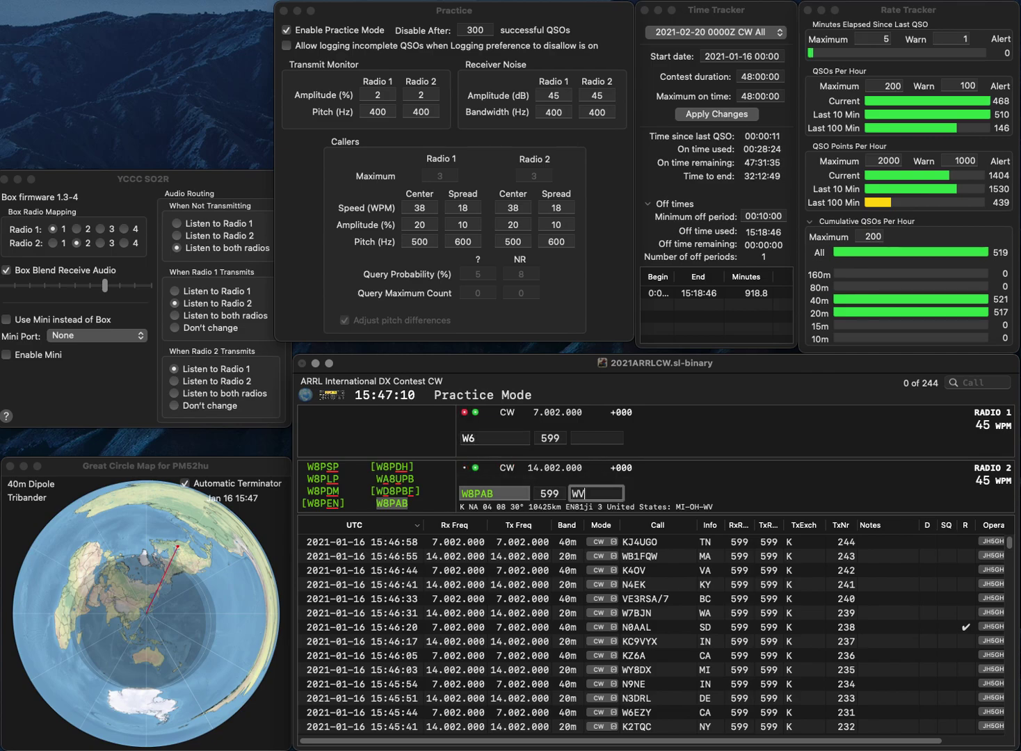
key("Return")
type("SW")
key("space")
key("Return")
- Work N3DNE on Radio 2 with exchange DE and log W6SW on Radio 1 with exchange CA
type("N3DNE")
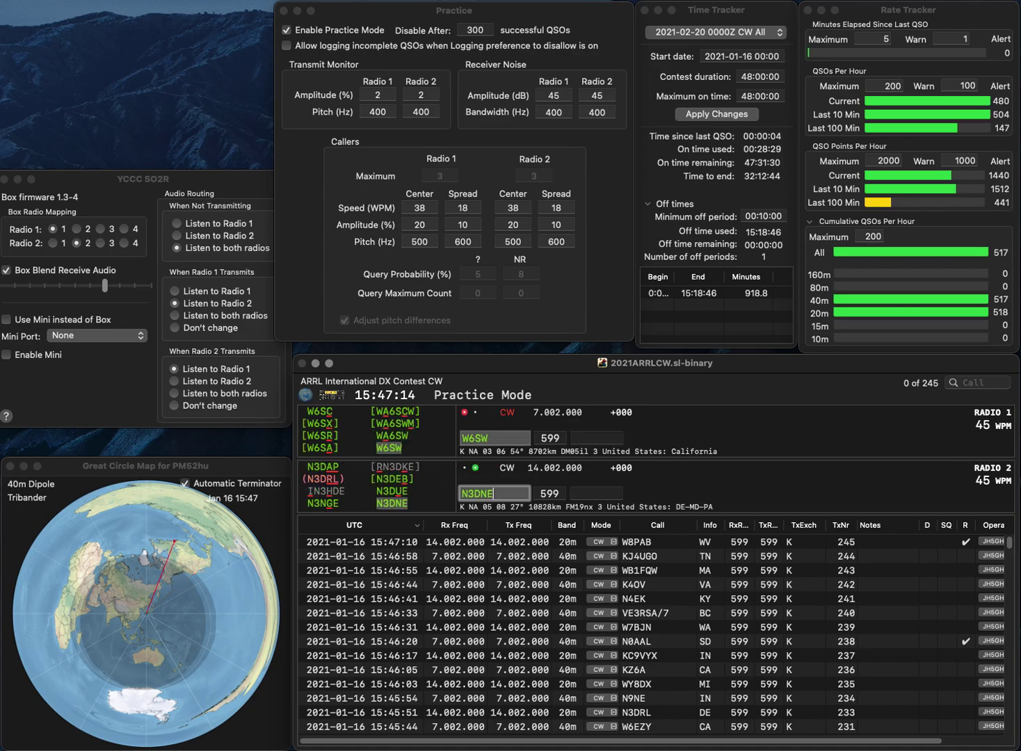
key("Return")
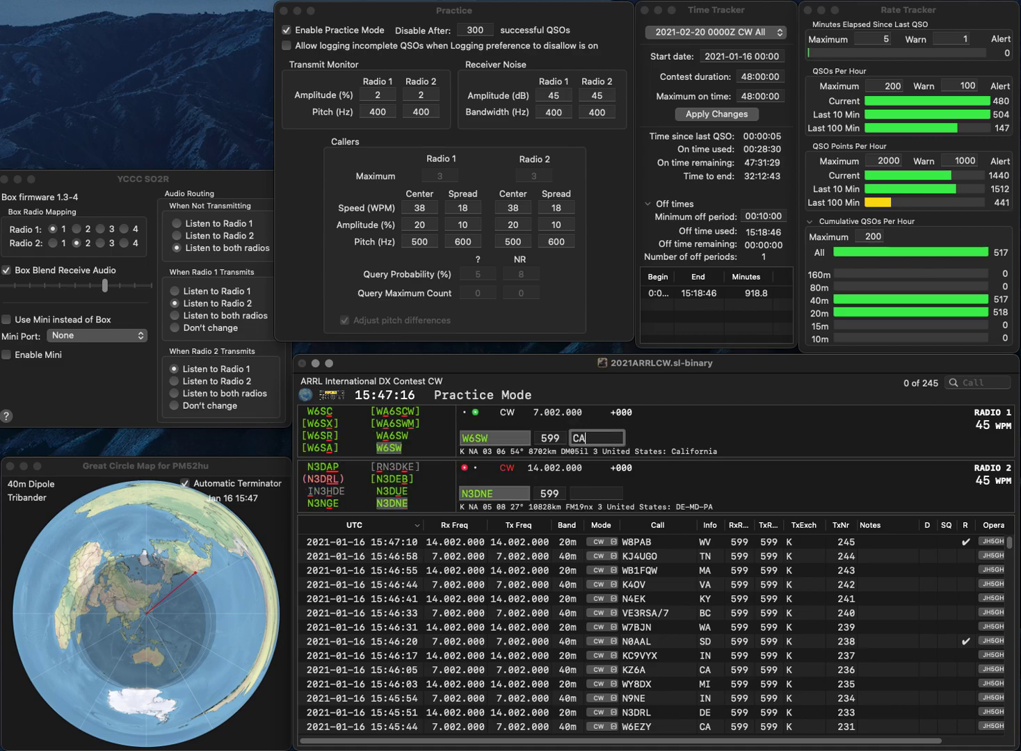
key("Return")
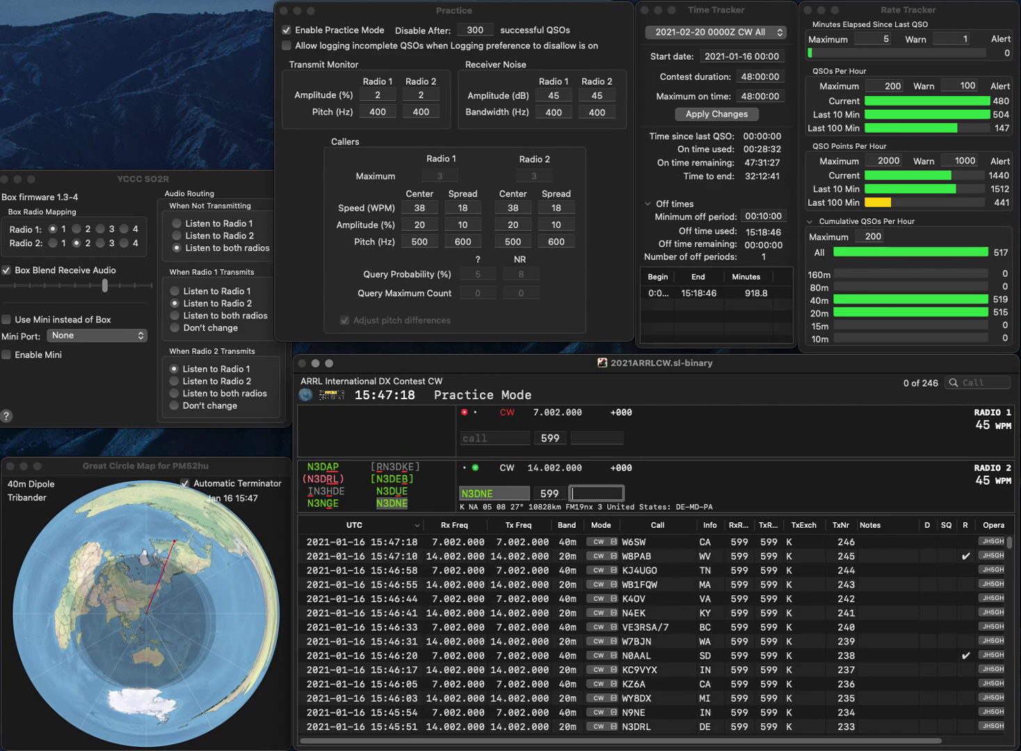
key("Return")
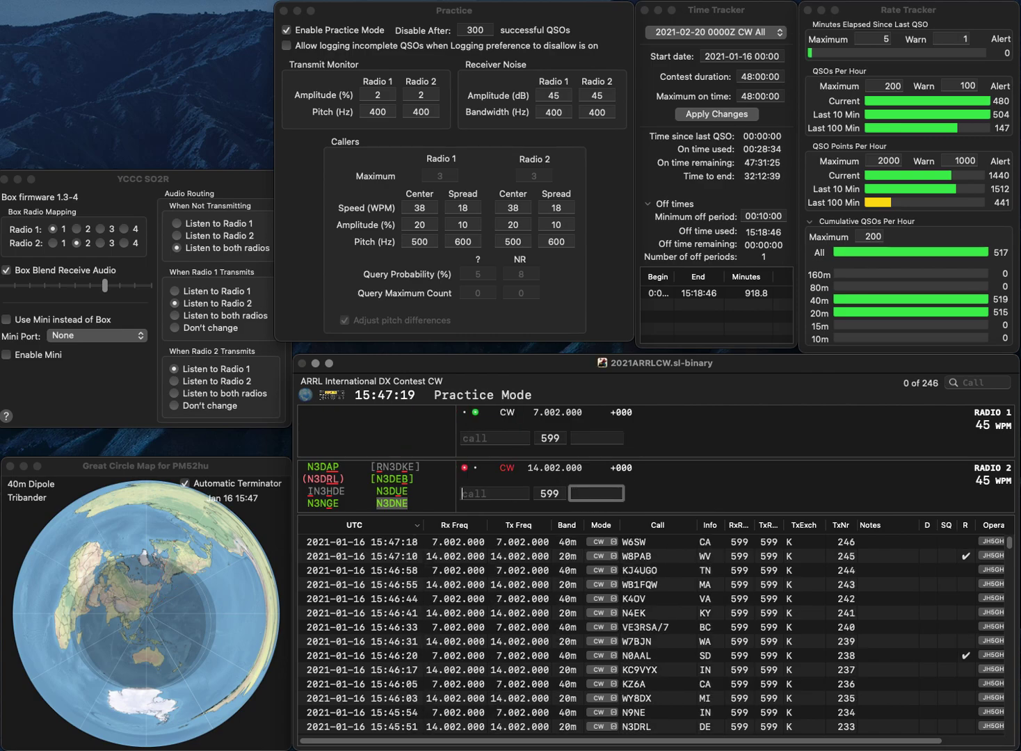
type("K0")
left_click(494, 493)
type("K2")
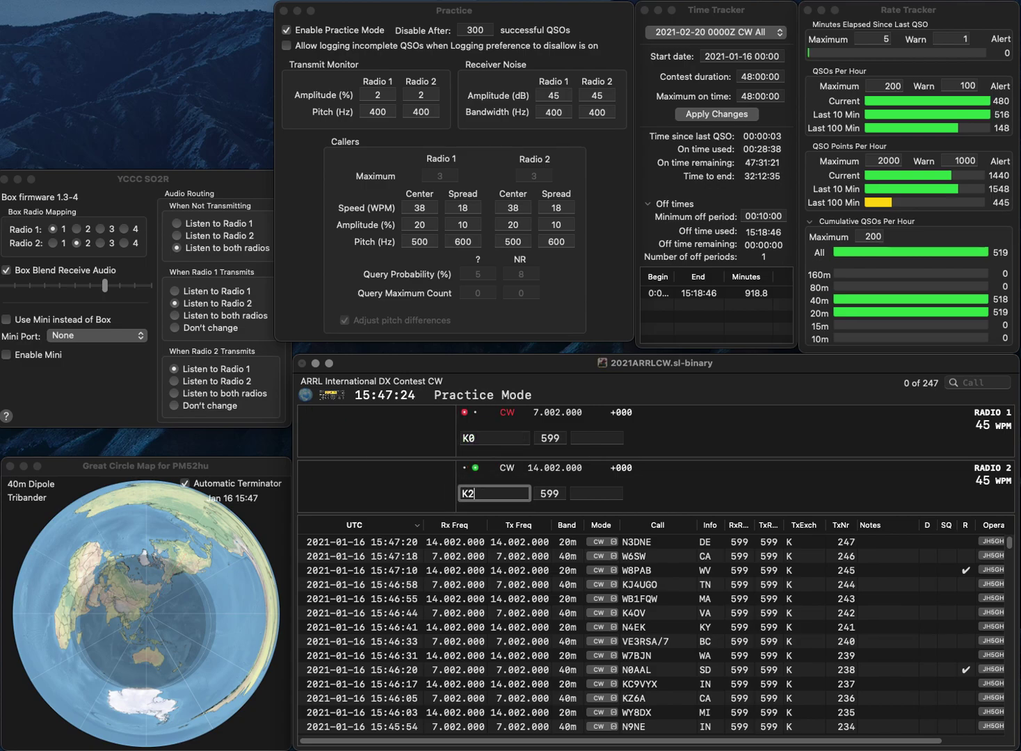
type("LLC")
key("Return")
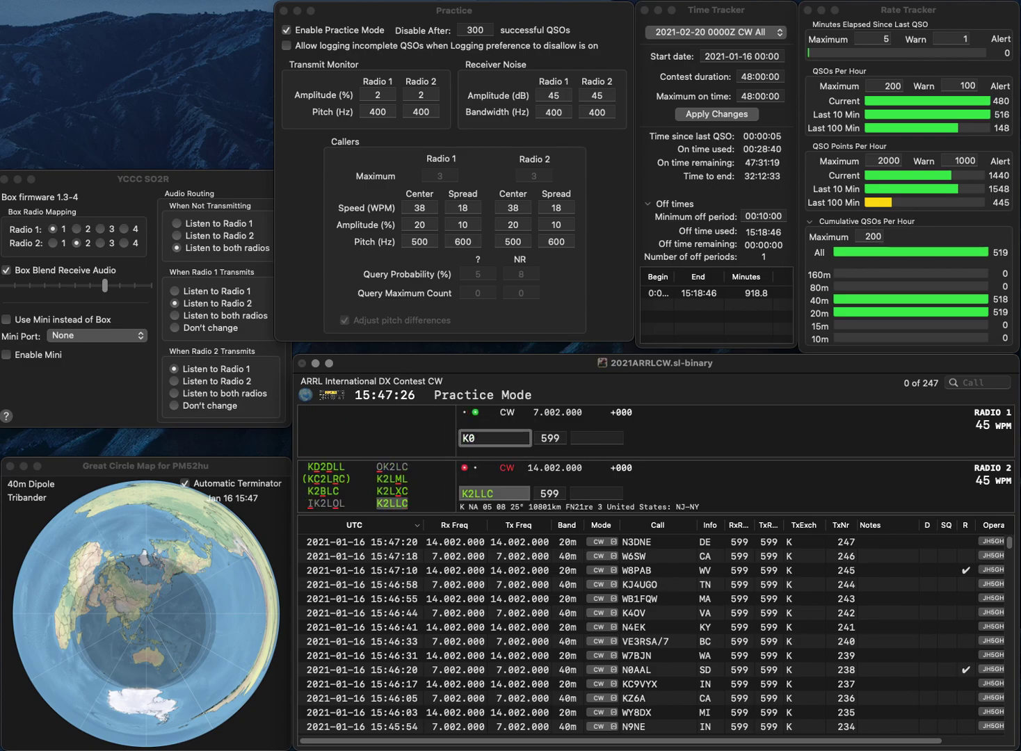
type("GOB")
key("Return")
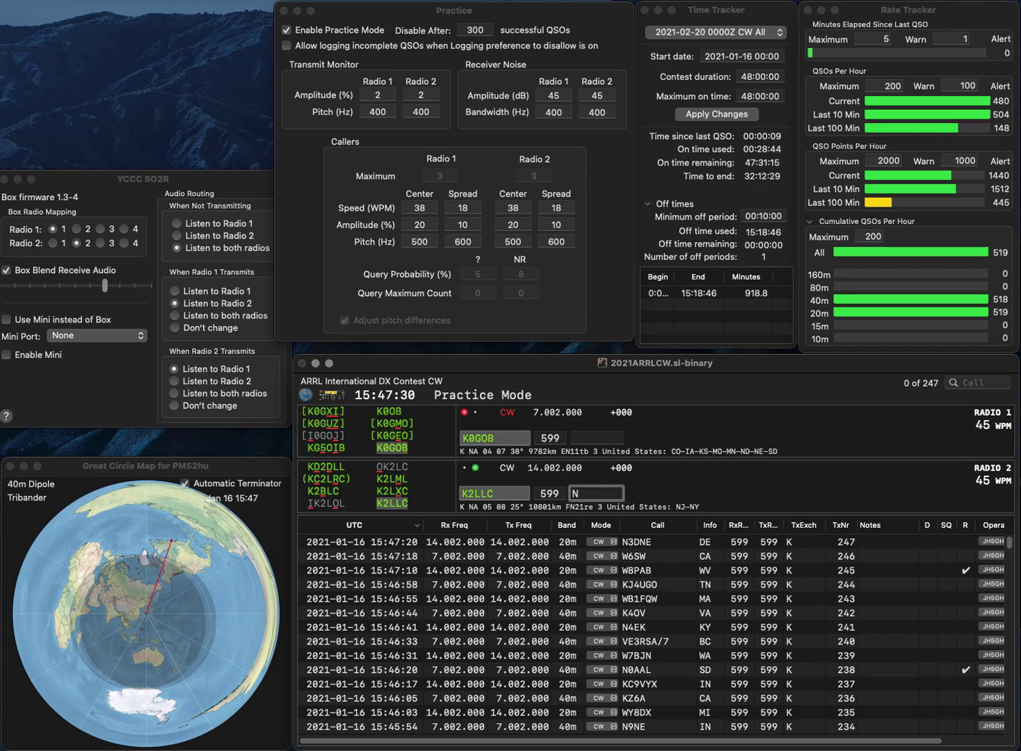
- Log K2LLC on Radio 2 with exchange NY and K0GOB on Radio 1 with exchange CO
key("Return")
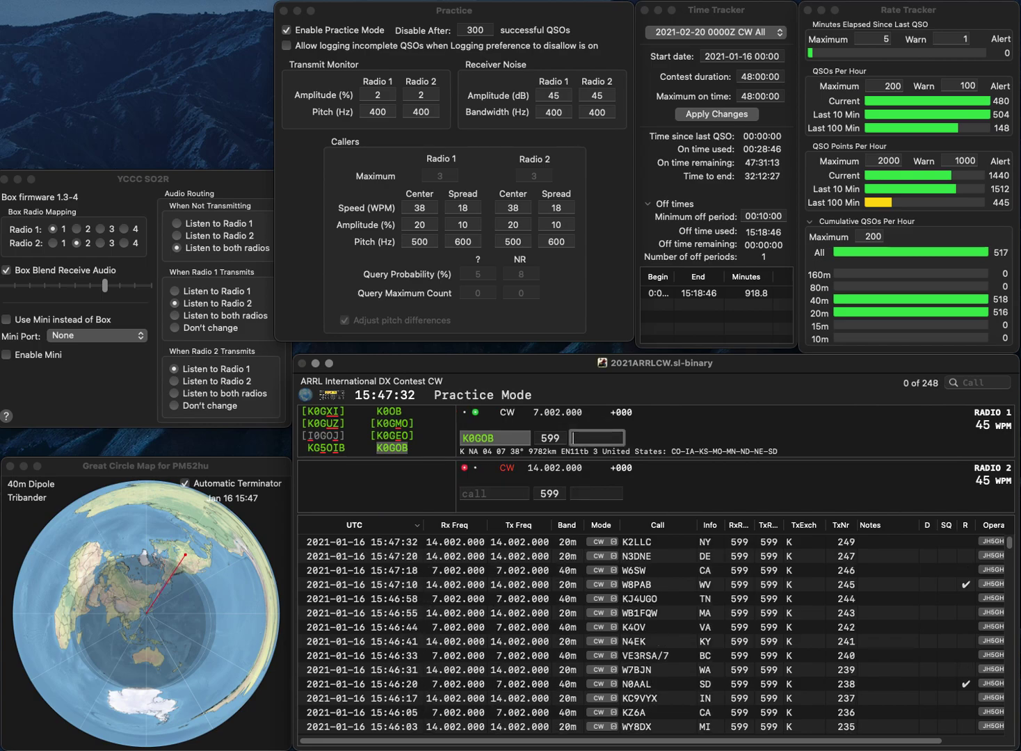
type("CO")
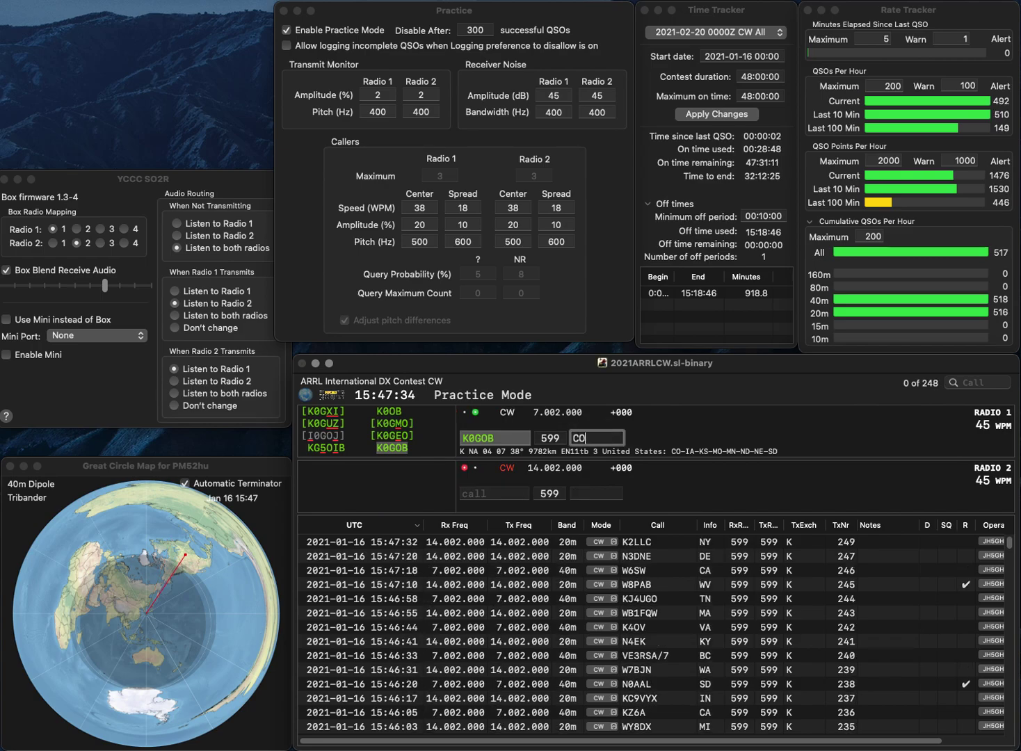
key("Return")
- Enter WA5VRE as the caller on Radio 2 and KA0RVL on Radio 1, sending each one its exchange
type("WA5VRA")
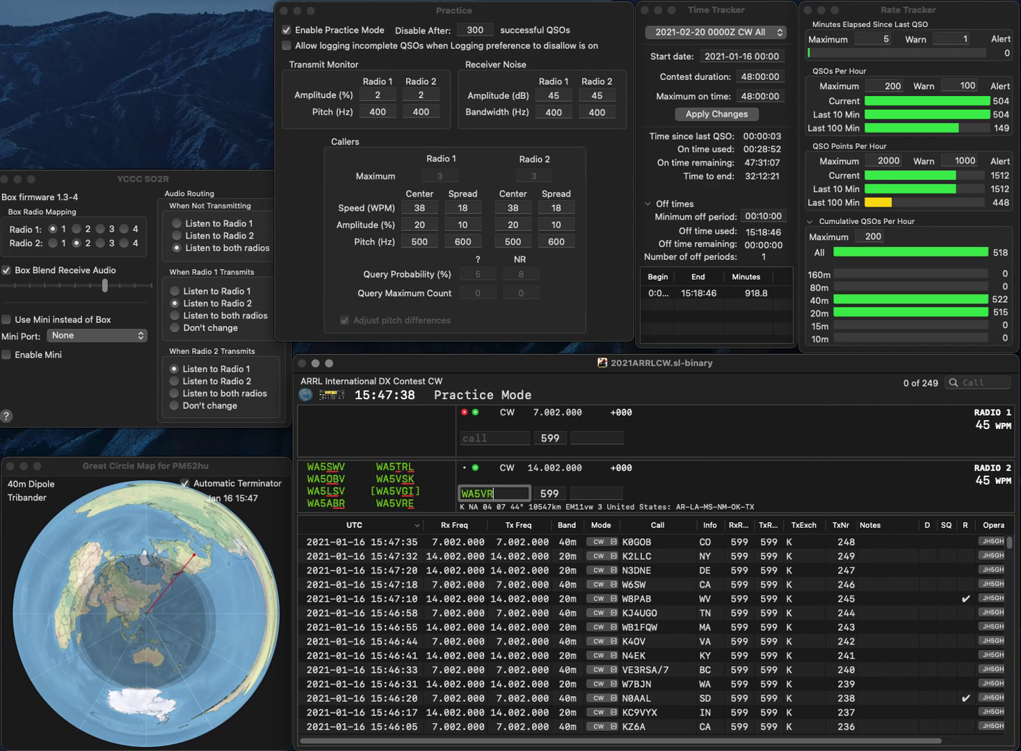
key("BackSpace")
type("E")
key("Return")
type("RVL")
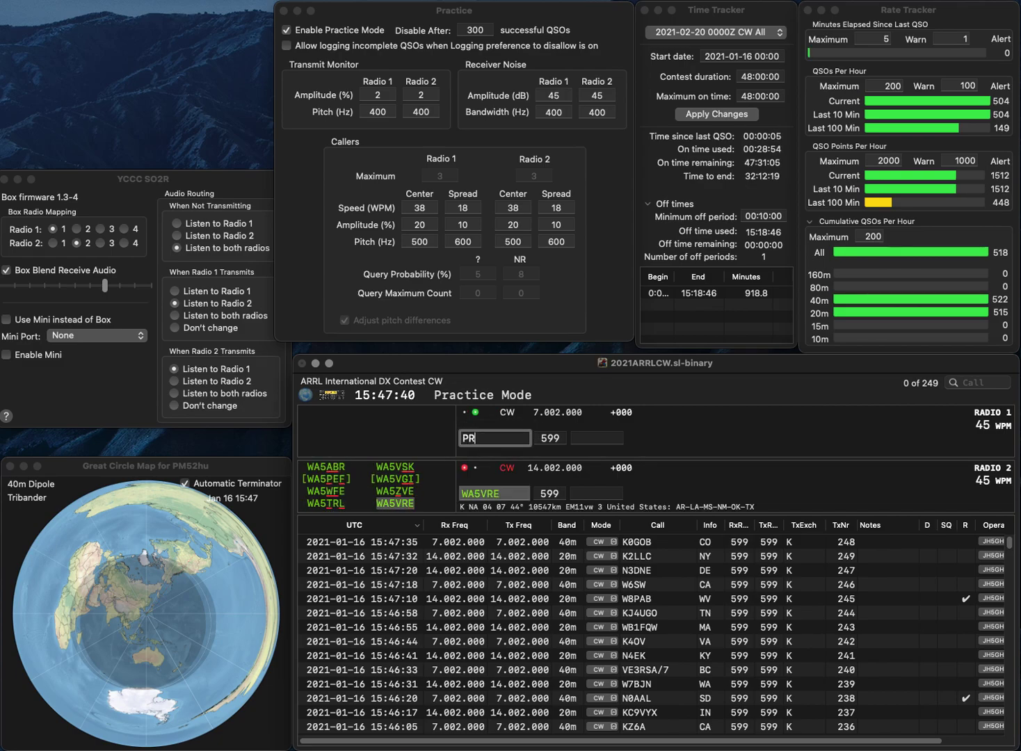
type("KA0")
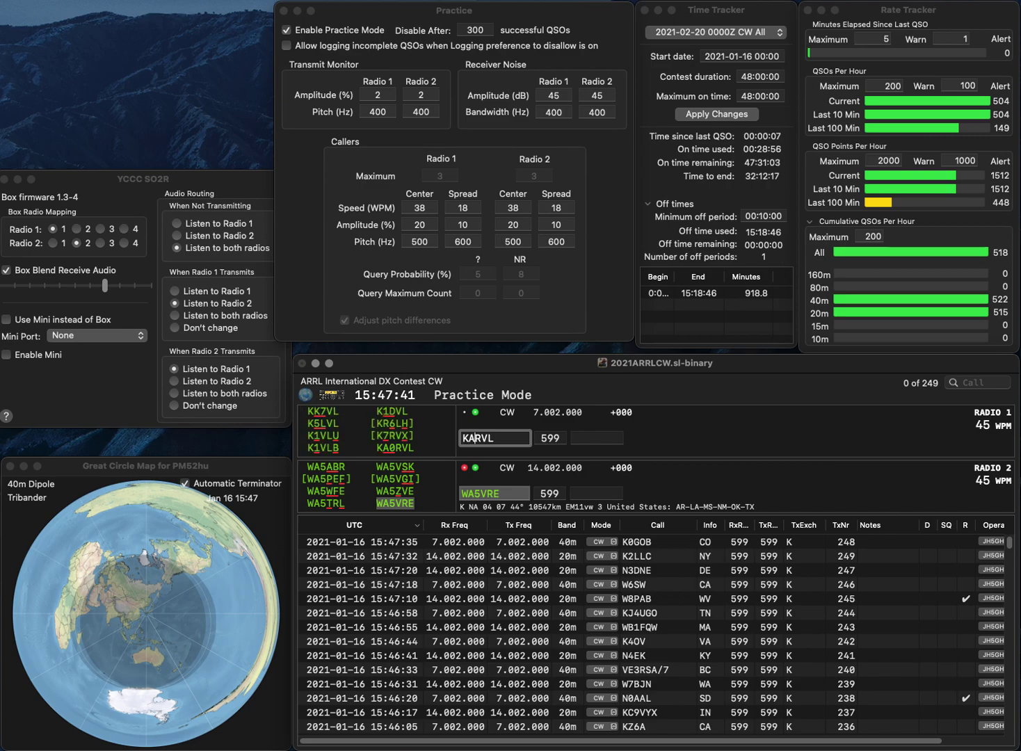
key("Return")
type("TX")
key("Return")
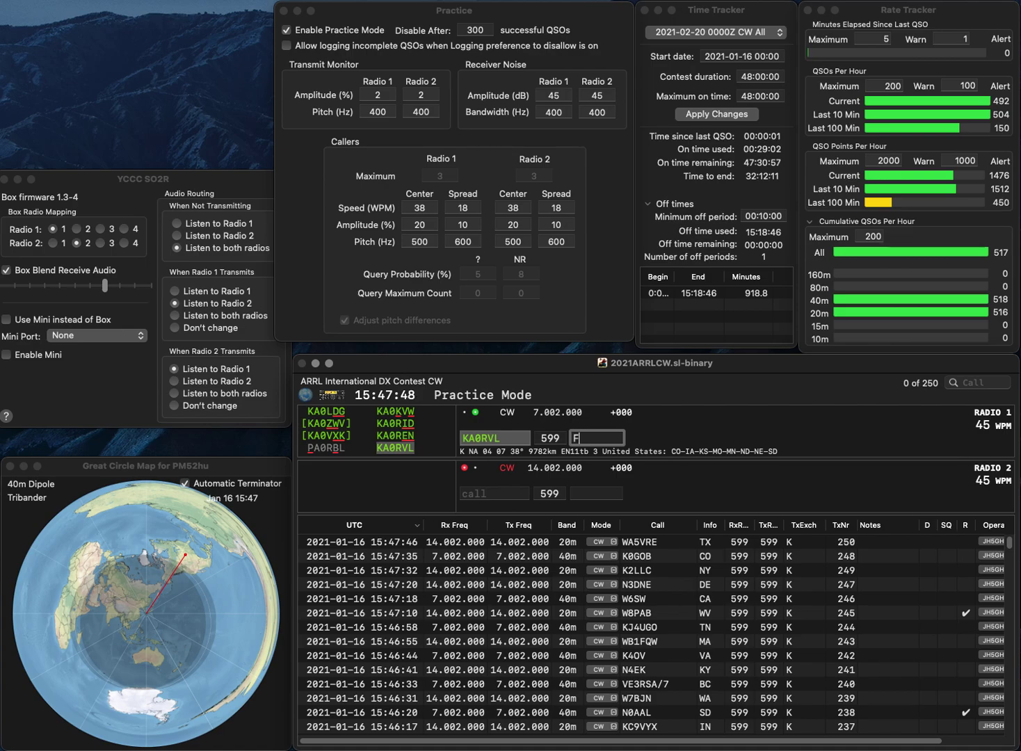
key("Return")
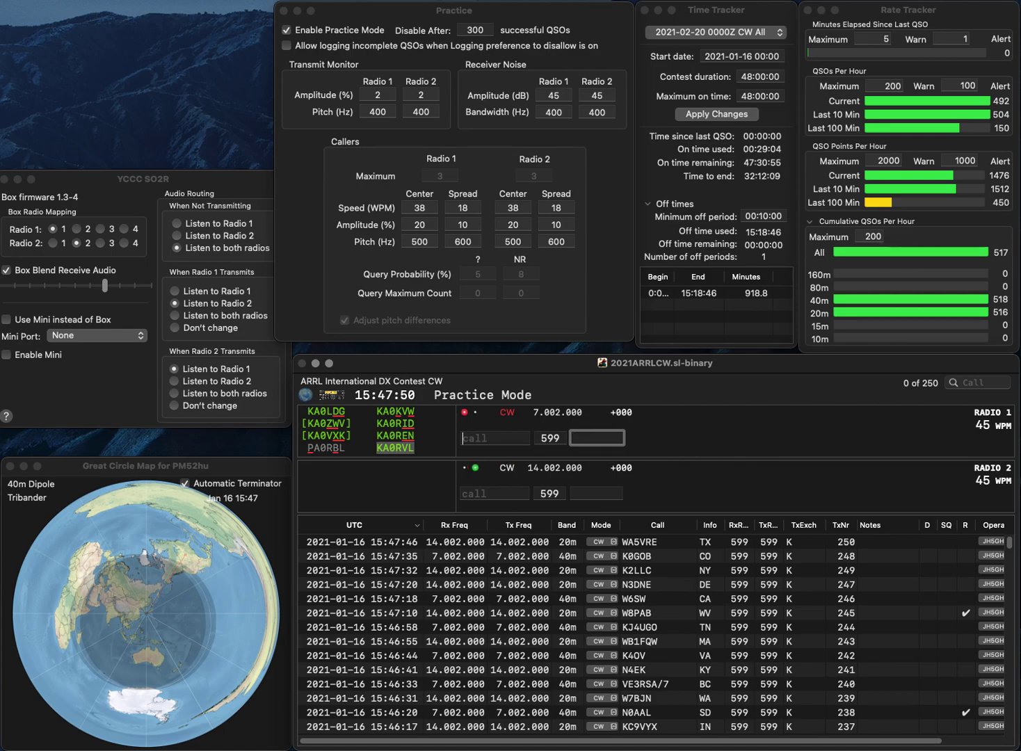
type("2")
type("KU")
key("Return")
type("W5")
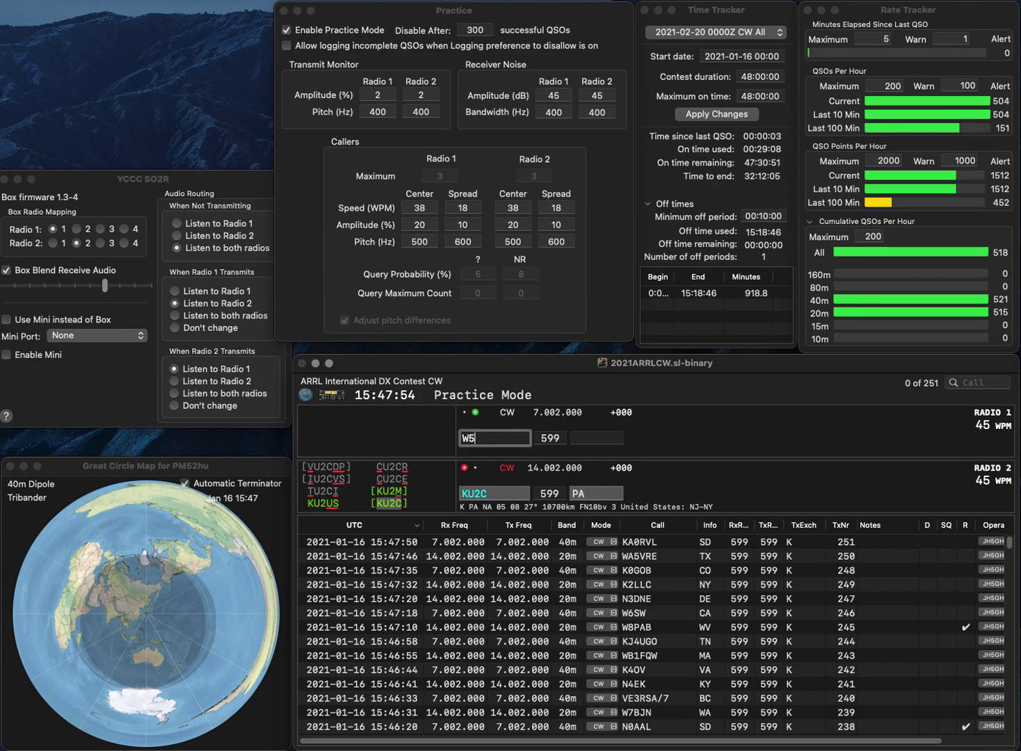
type("RU")
key("Return")
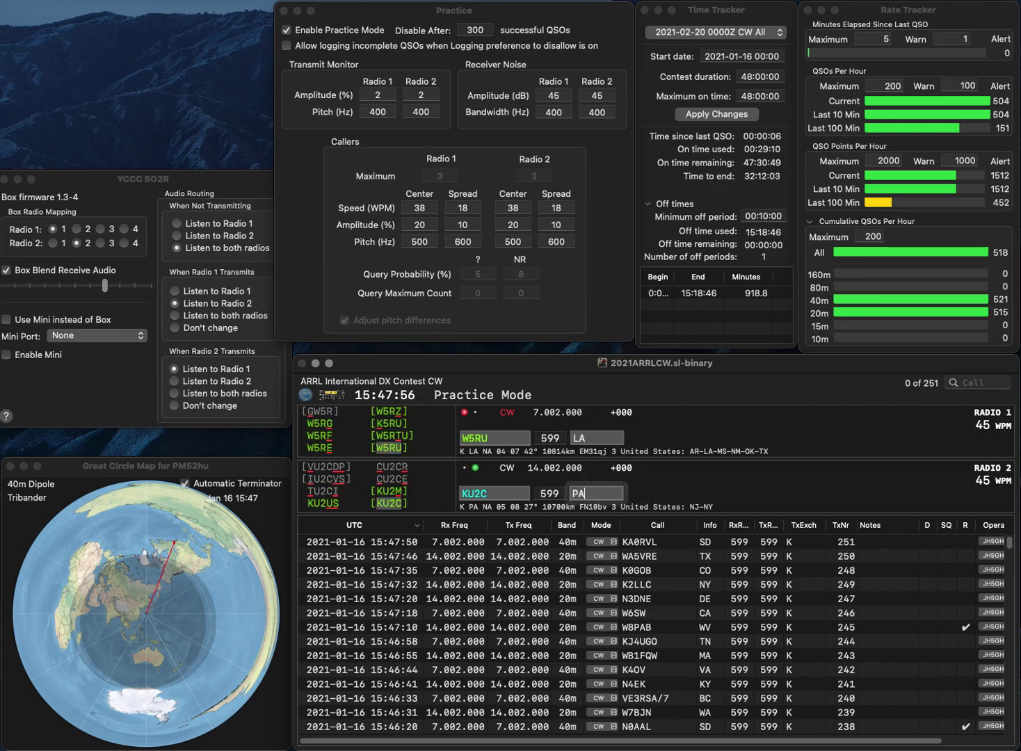
key("Return")
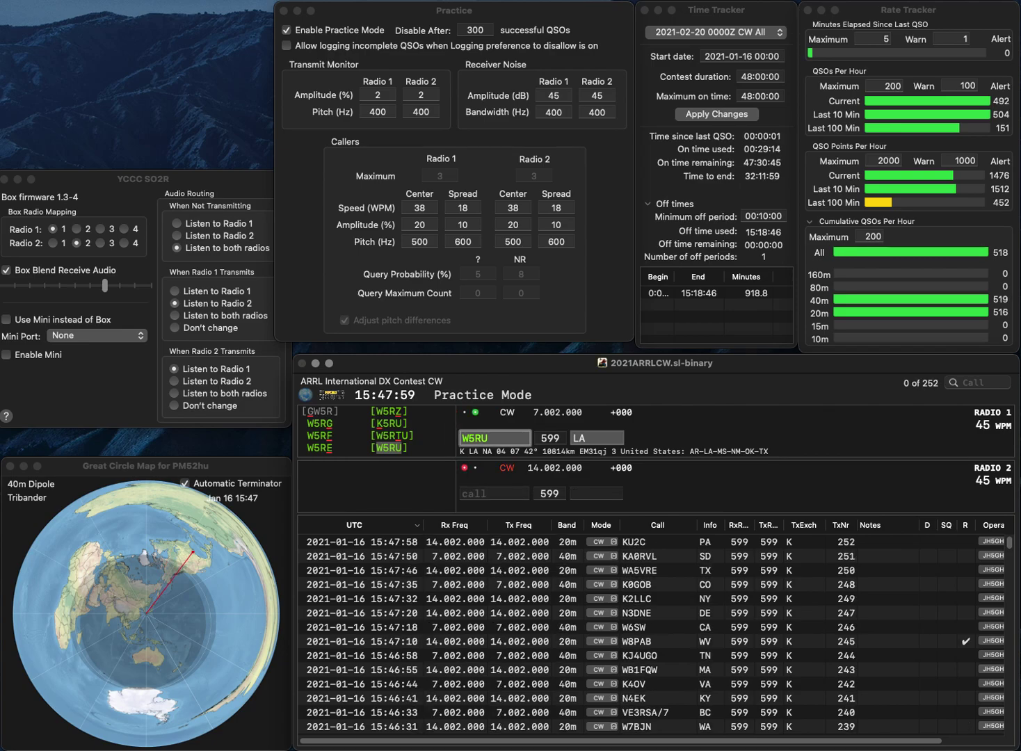
key("space")
key("Return")
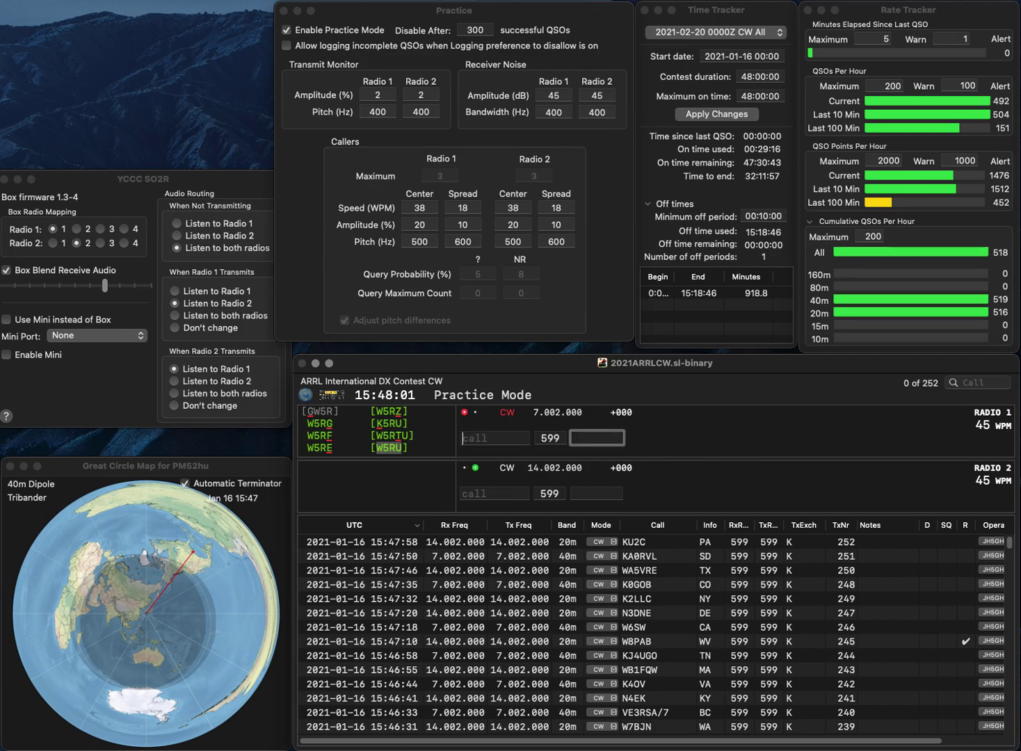
- Enter N0UX as the caller on Radio 2 and VE6PR on Radio 1, sending each one its exchange
type("9UX")
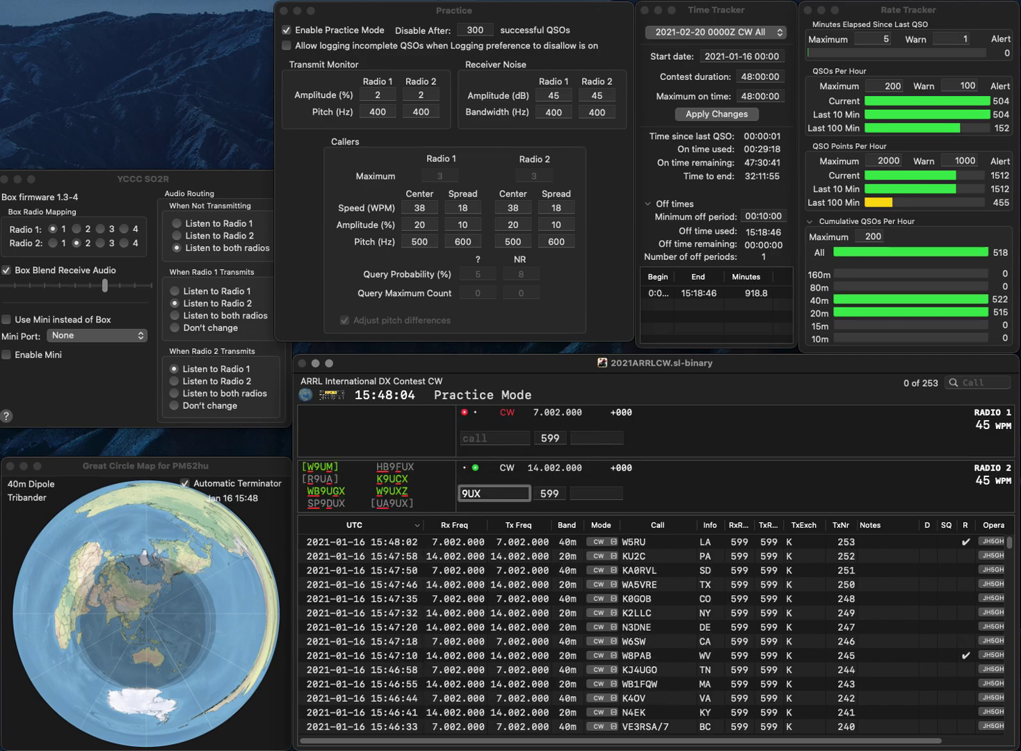
key("Return")
type("VE6")
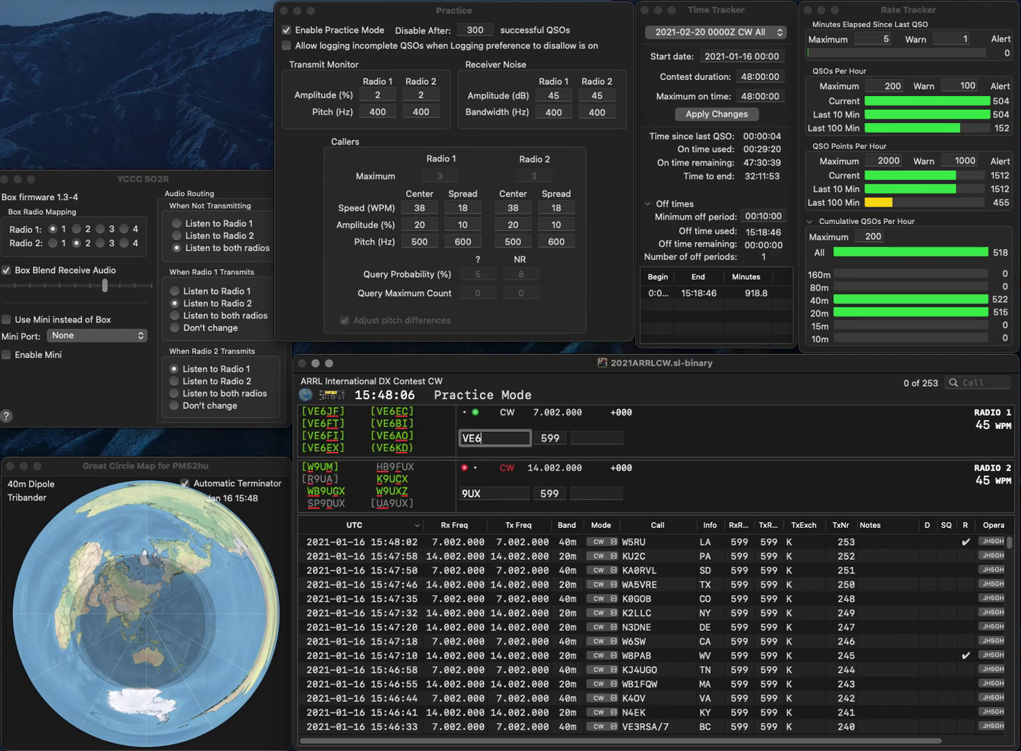
type("PR")
key("Return")
type("N")
key("Delete")
type("0")
key("Return")
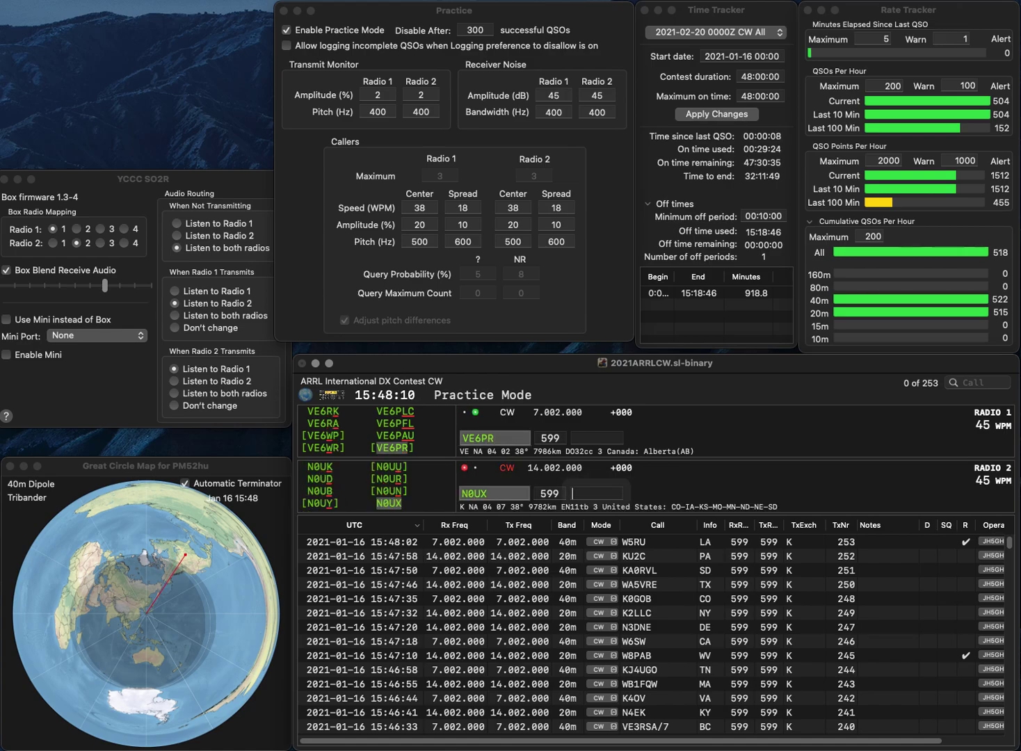
- Log VE6PR on Radio 1 with exchange AB and N0UX on Radio 2 with exchange MO
key("space")
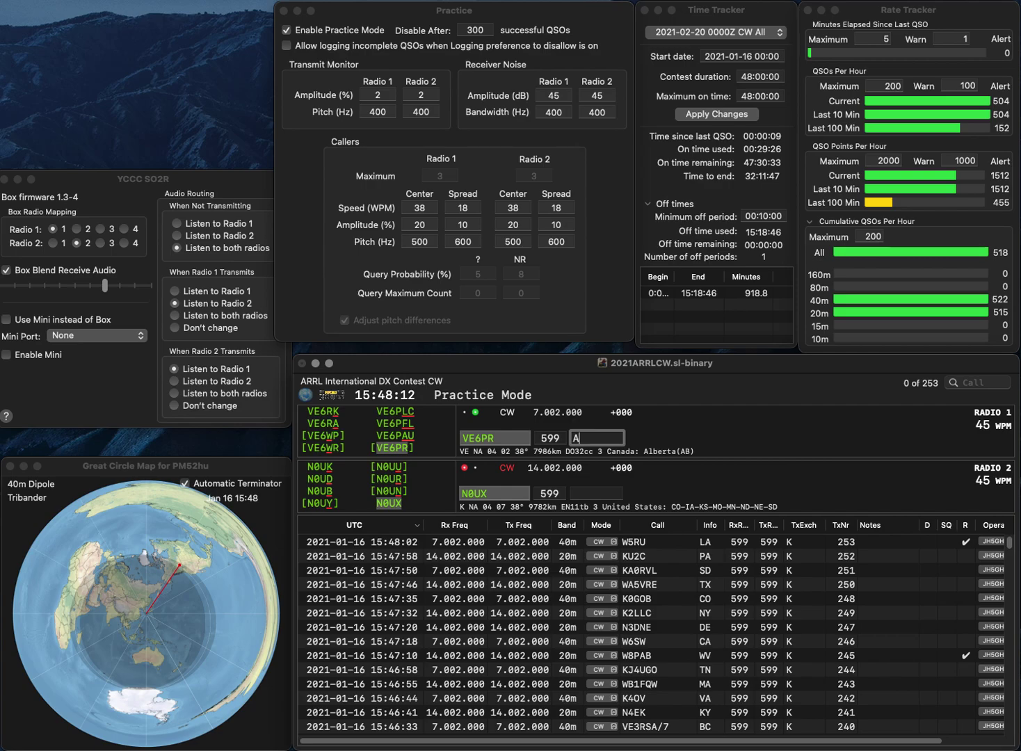
type("AB")
key("Return")
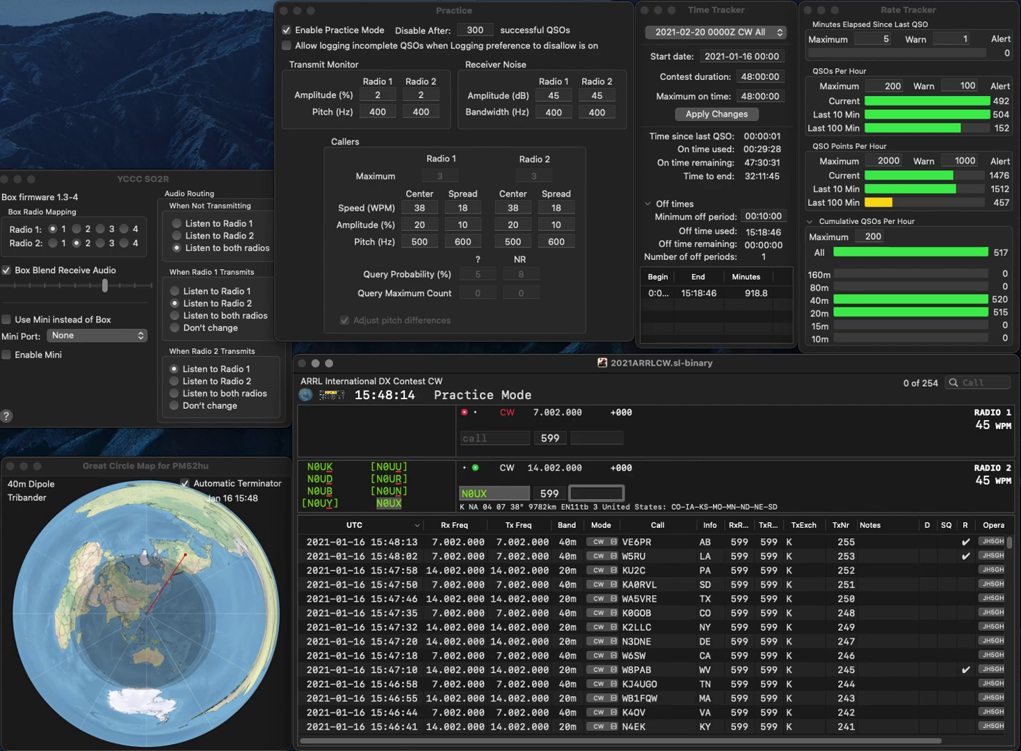
type("MO")
key("Return")
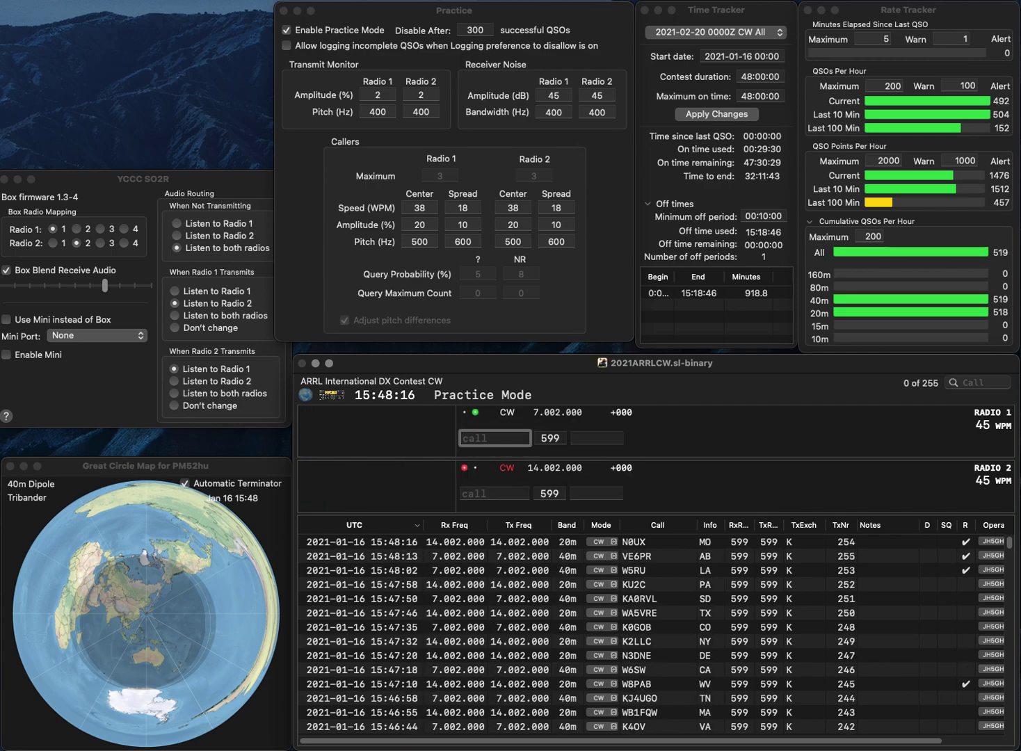
- Enter N2PQW as the caller on Radio 1 and WB6HFH on Radio 2, sending each one its exchange
type("N2PQW")
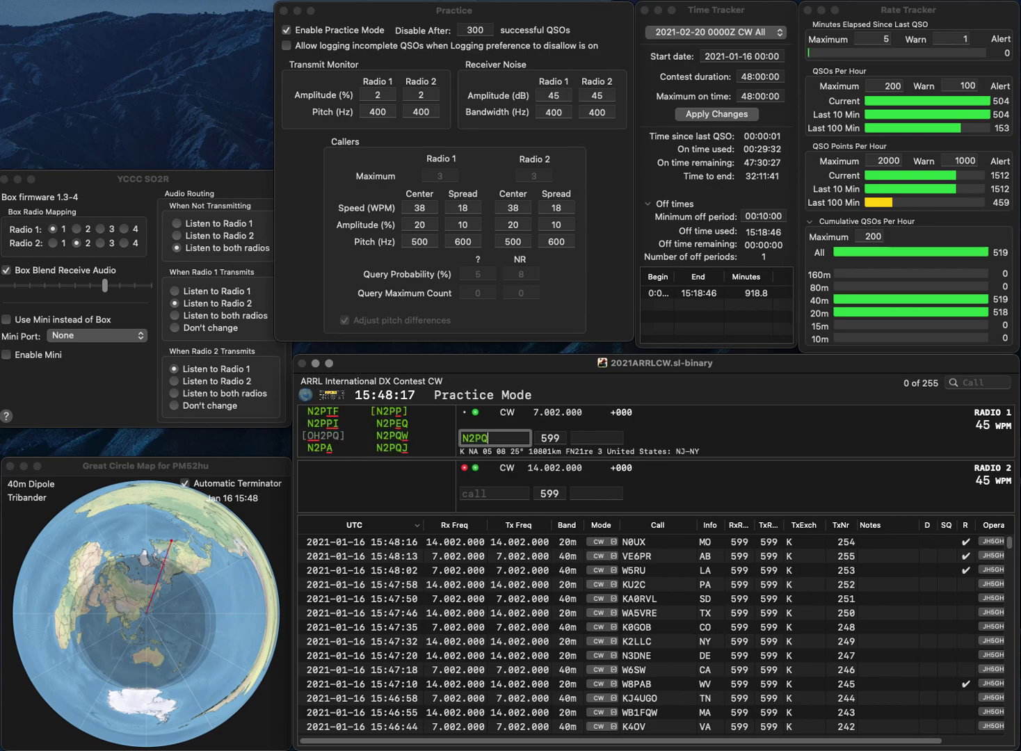
key("Return")
type("6H")
key("BackSpace")
key("BackSpace")
type("WB6H")
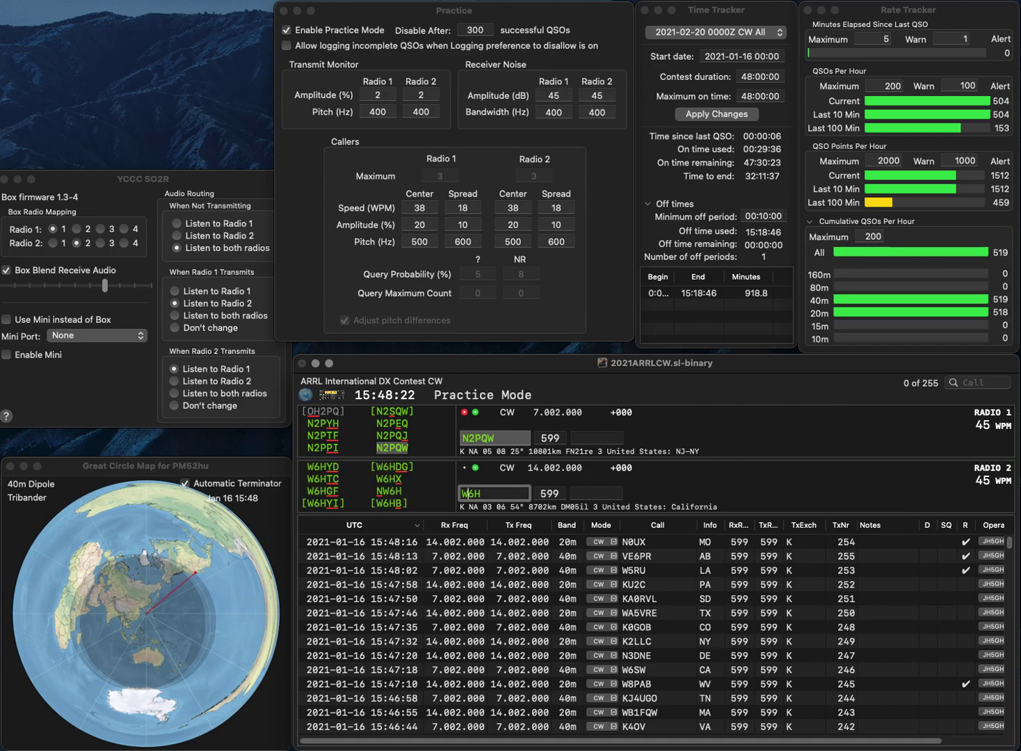
type("FH")
key("Return")
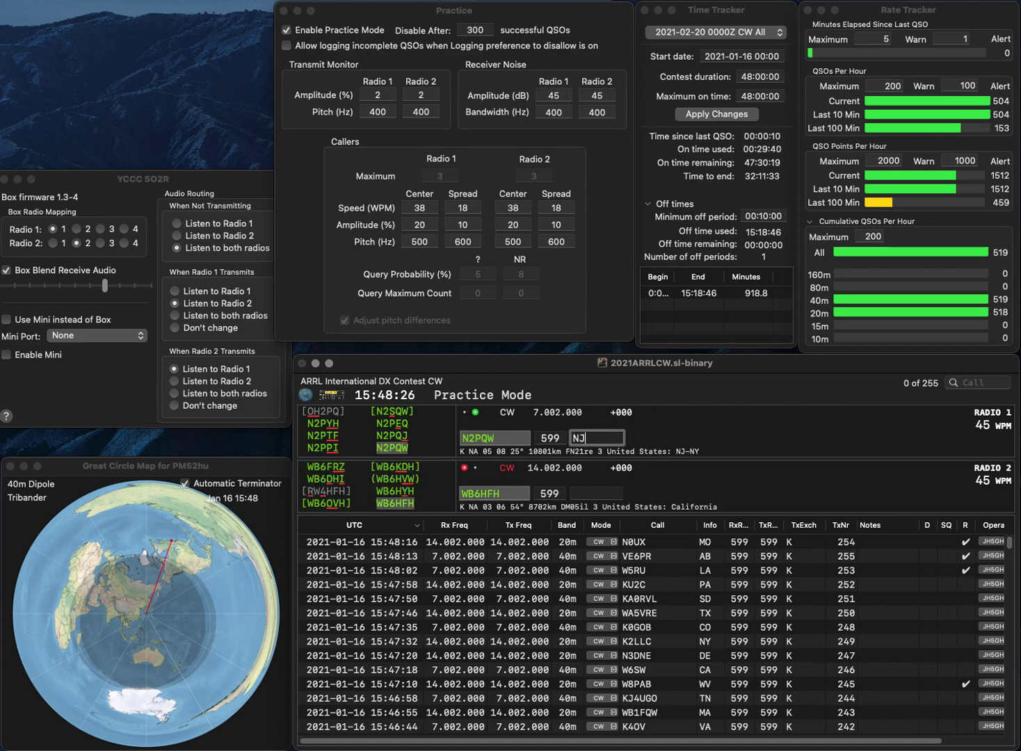
key("Return")
type("CA")
key("Return")
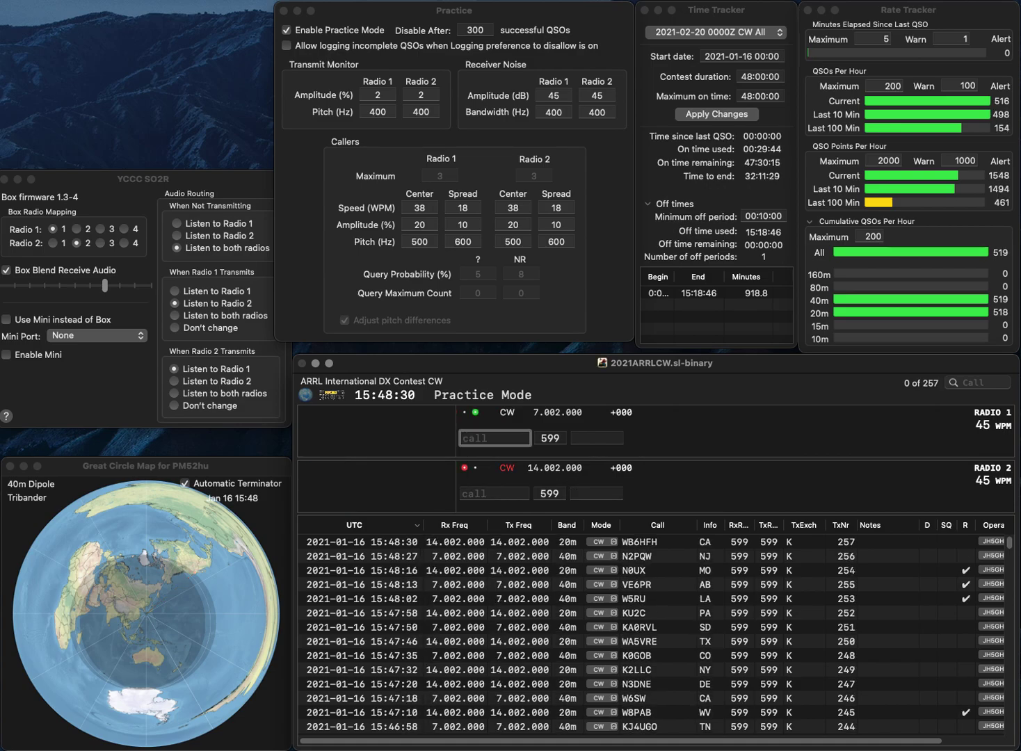
key("Return")
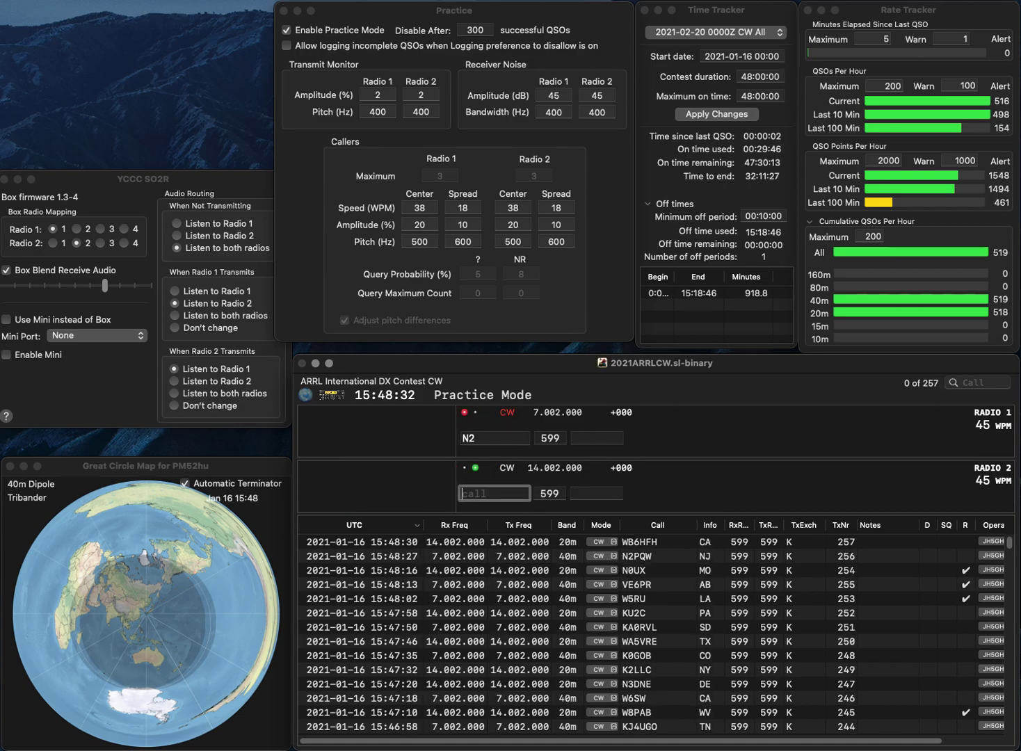
type("K4VBB")
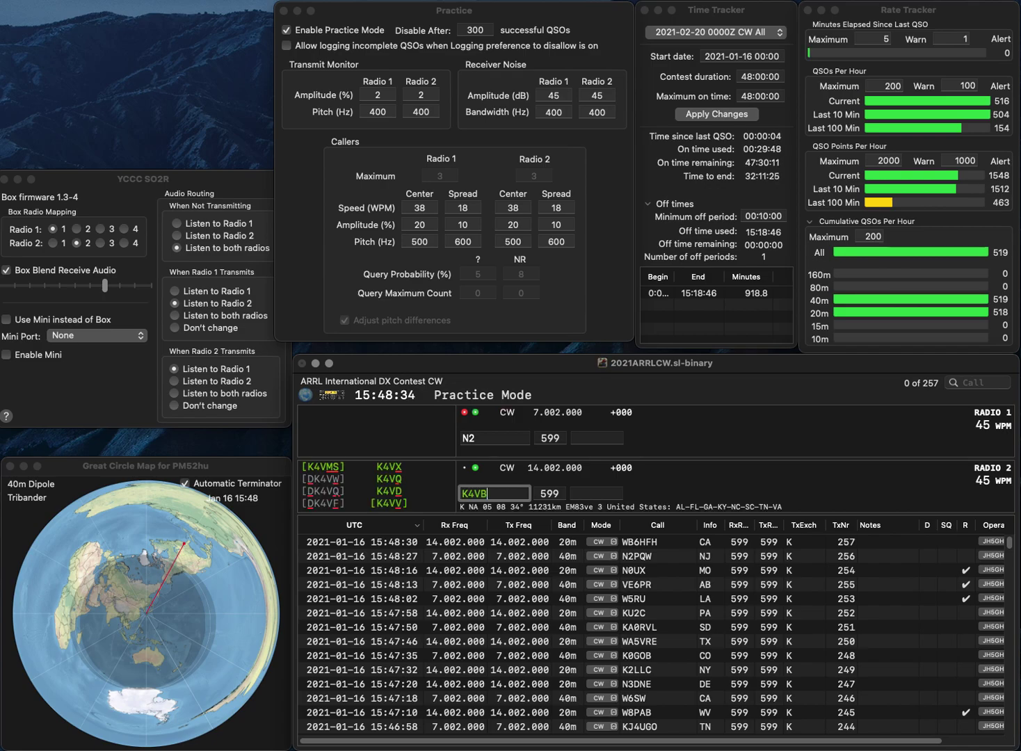
key("Return")
type("IPH")
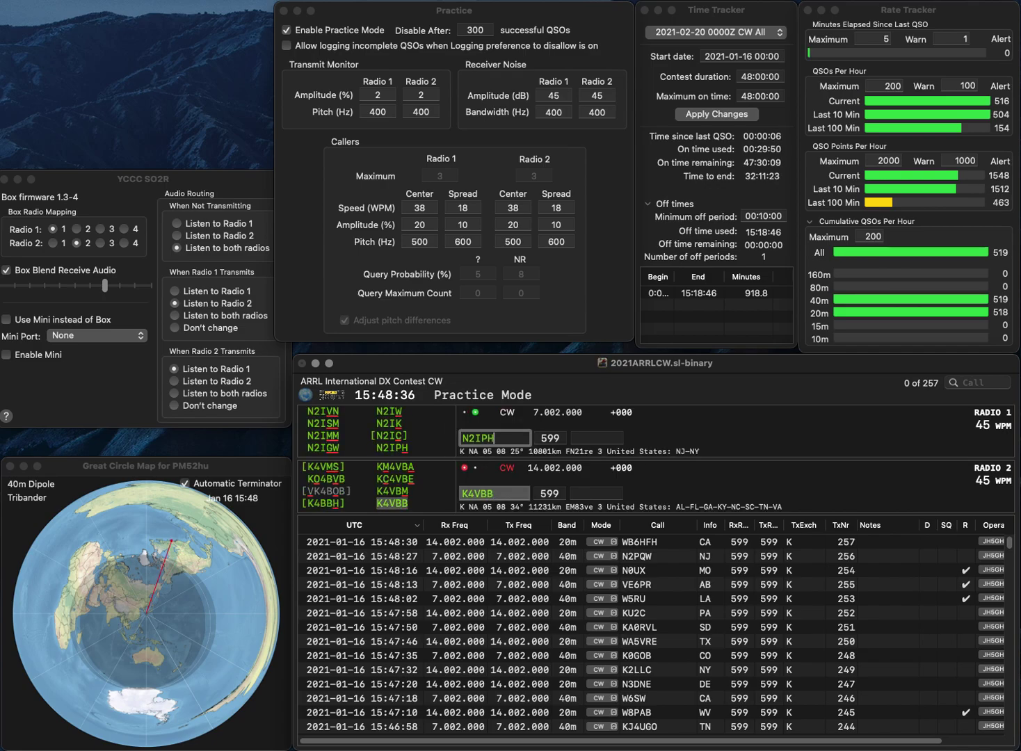
key("Return")
key("Return")
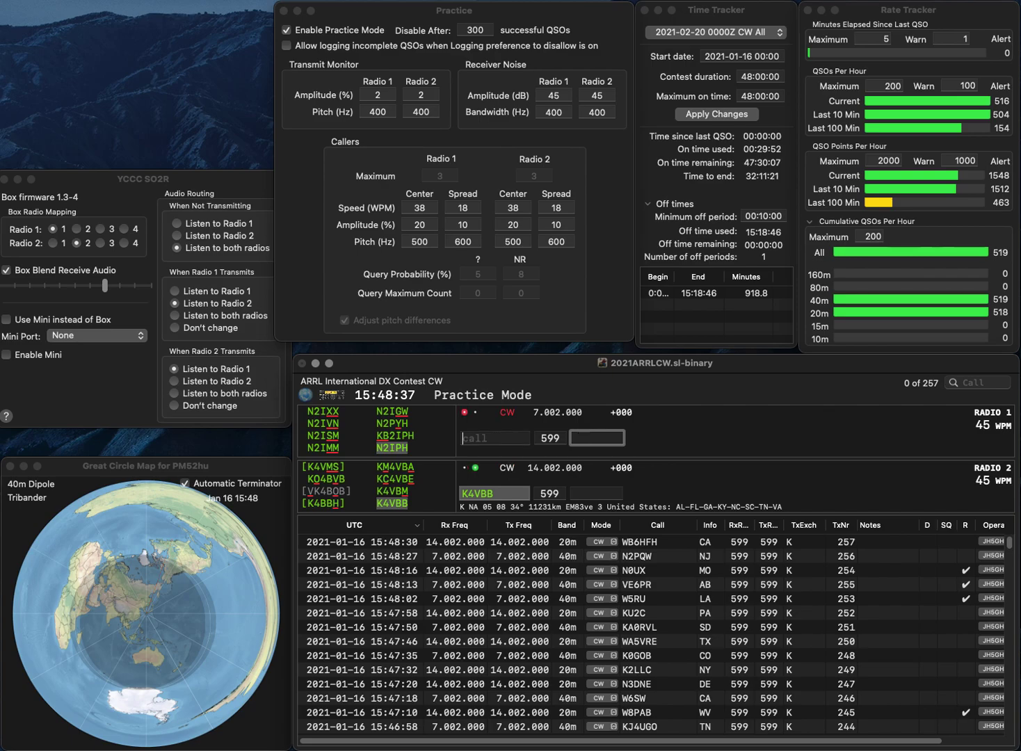
type("SC")
key("Return")
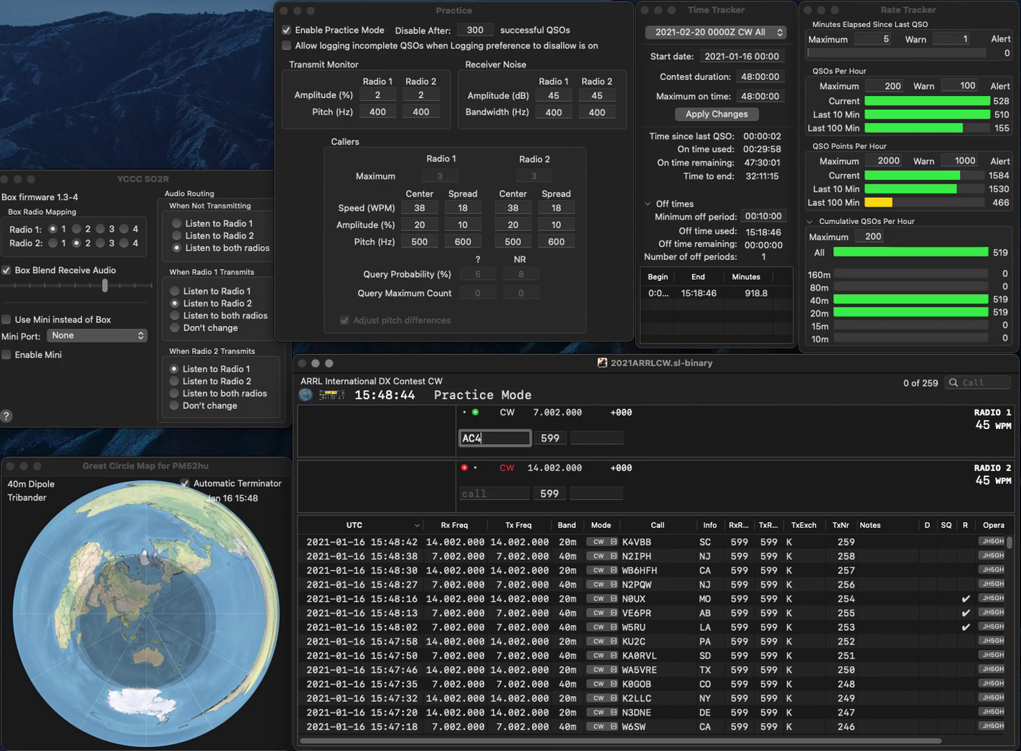
- Enter AC4HR as the caller on Radio 1, sending its exchange, and call CQ on Radio 2
type("HR")
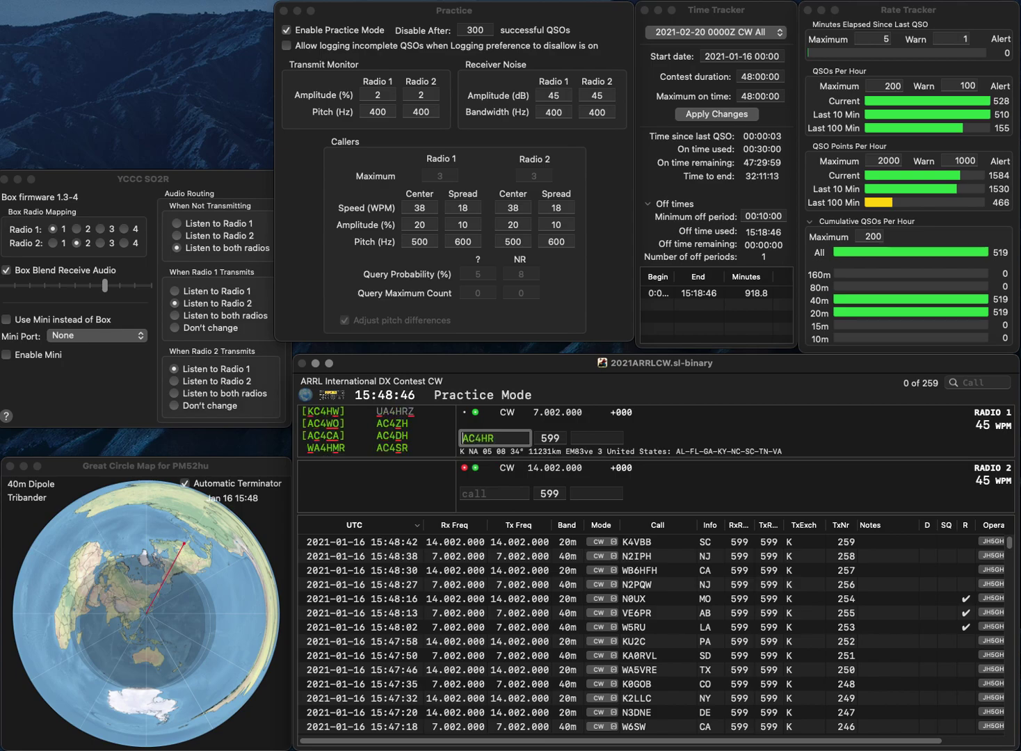
key("super+Left")
key("Delete")
type("A")
key("Return")
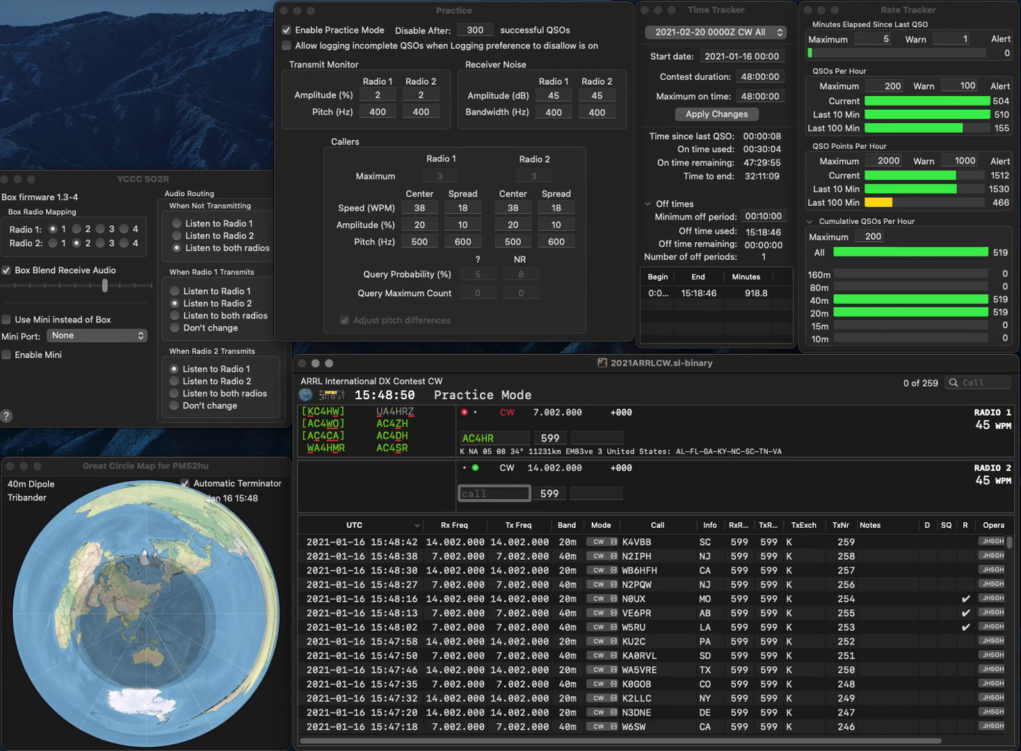
key("Return")
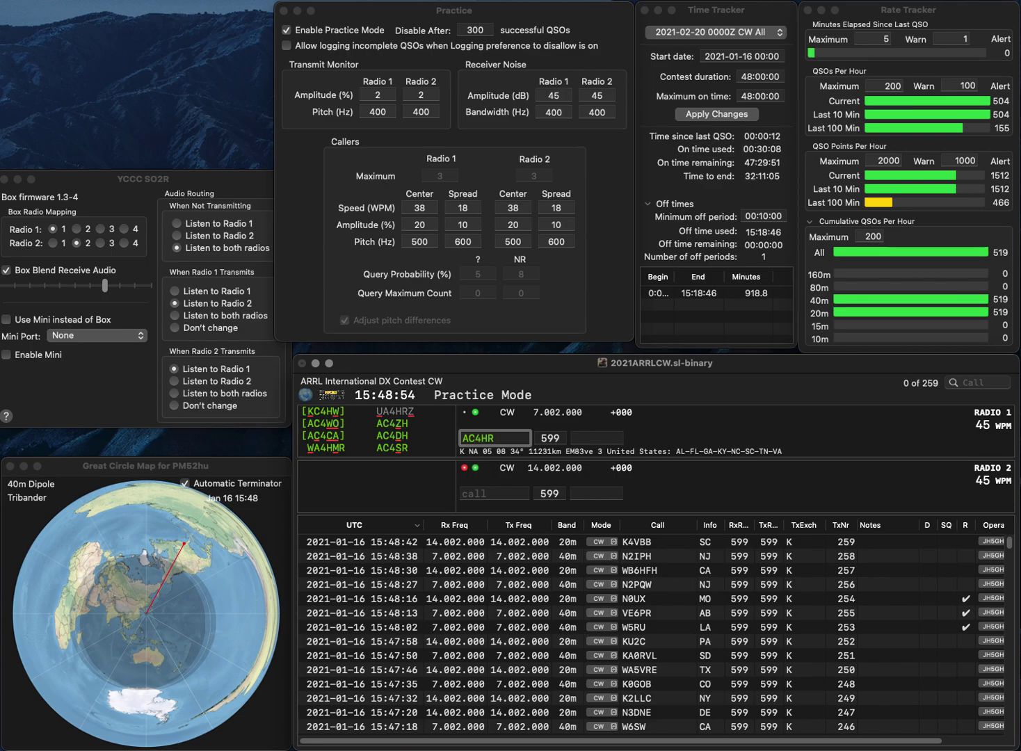
- Correct the Radio 1 caller to AC4SR and send it the exchange again
key("Left")
key("Left")
key("BackSpace")
type("4")
key("Delete")
type("S")
key("Return")
type("AB")
type("9JA")
key("Return")
type("KY")
key("Return")
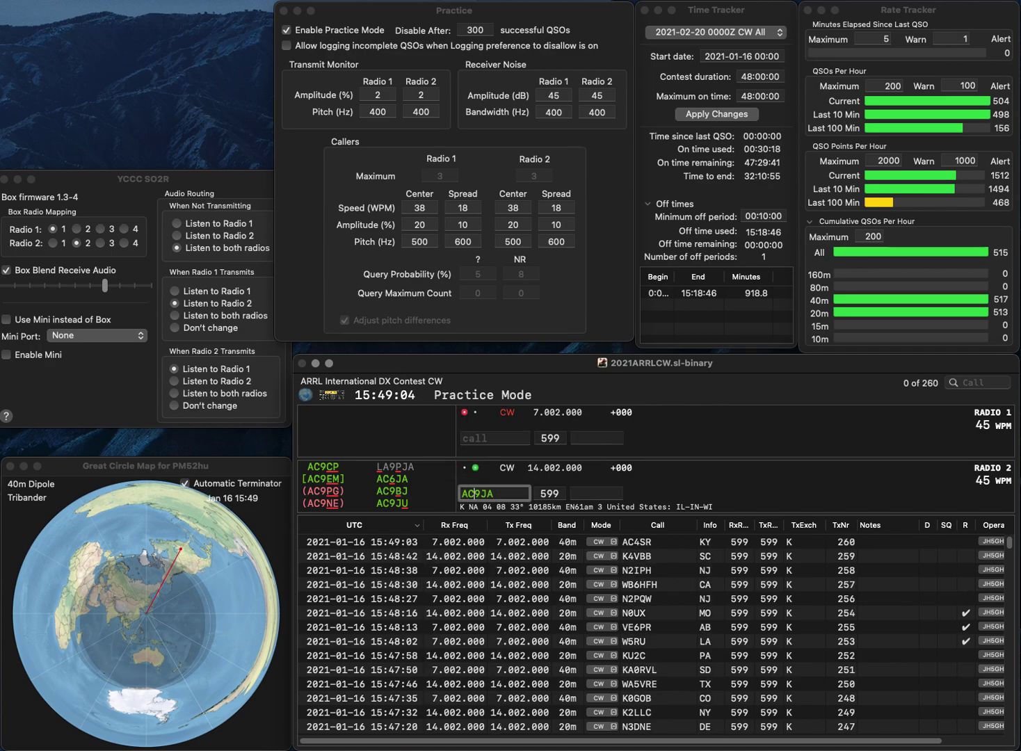
key("Delete")
type("6")
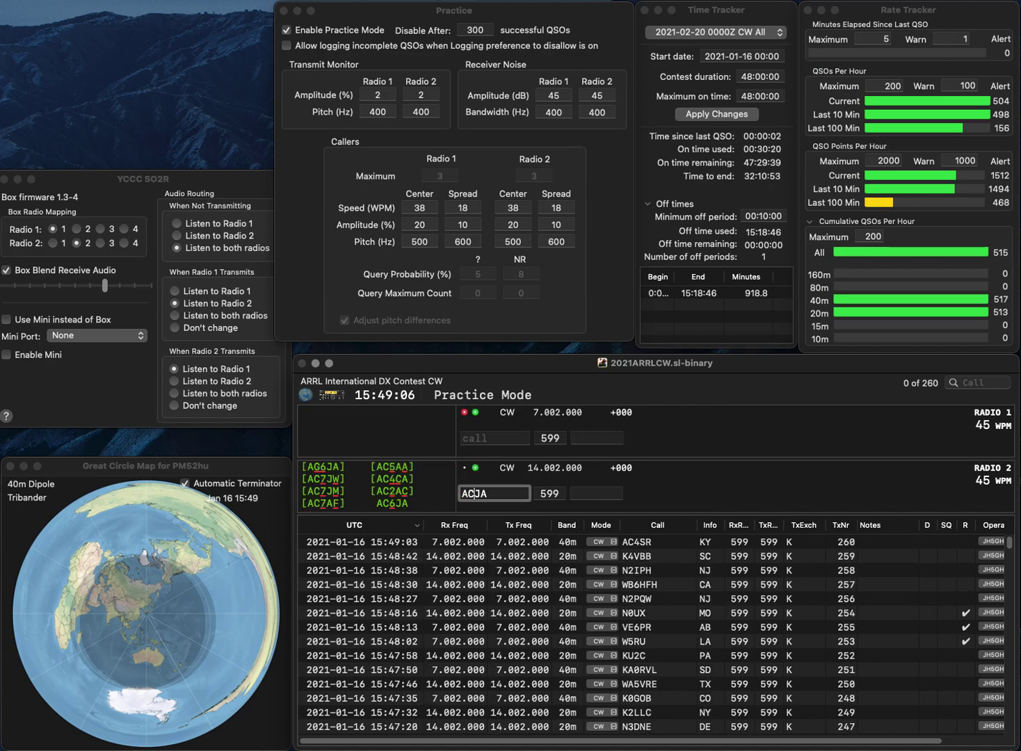
key("Return")
type("WN4AT")
key("Return")
type("CA")
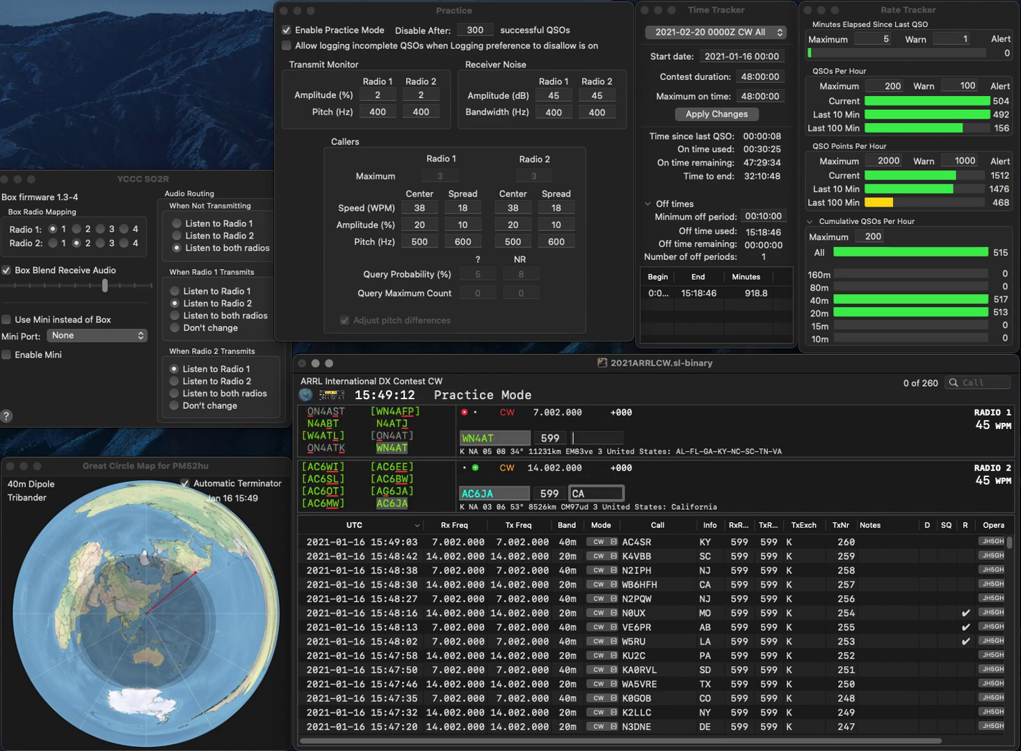
key("Return")
type("GA")
key("Return")
type("W0UJ")
key("Return")
type("W")
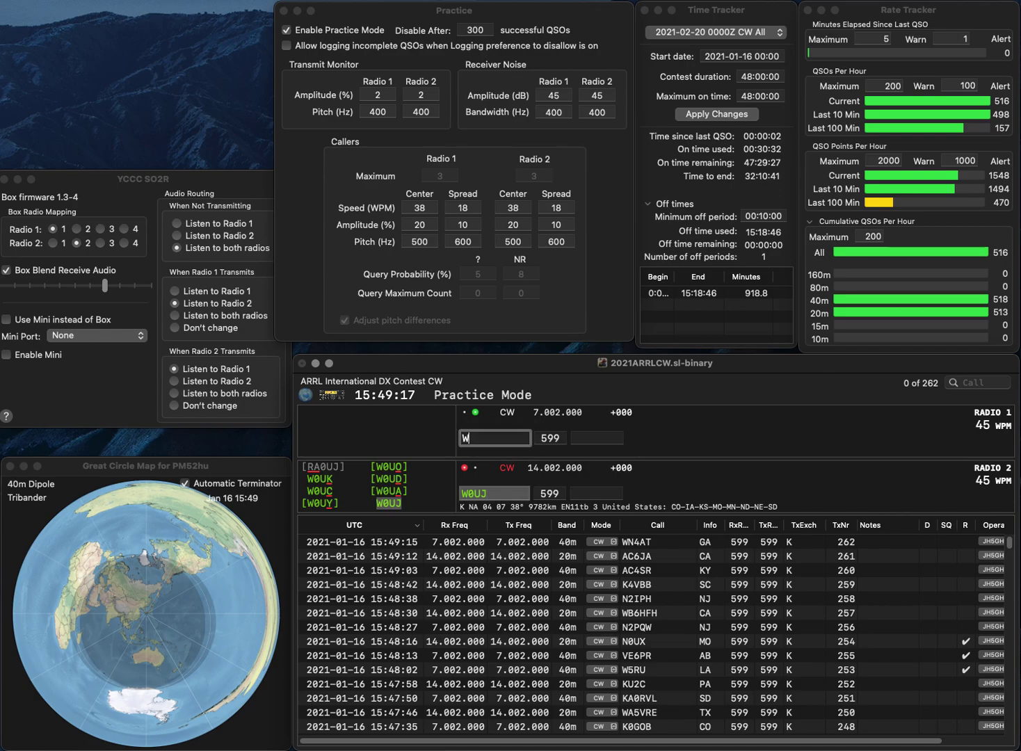
type("A7NPX")
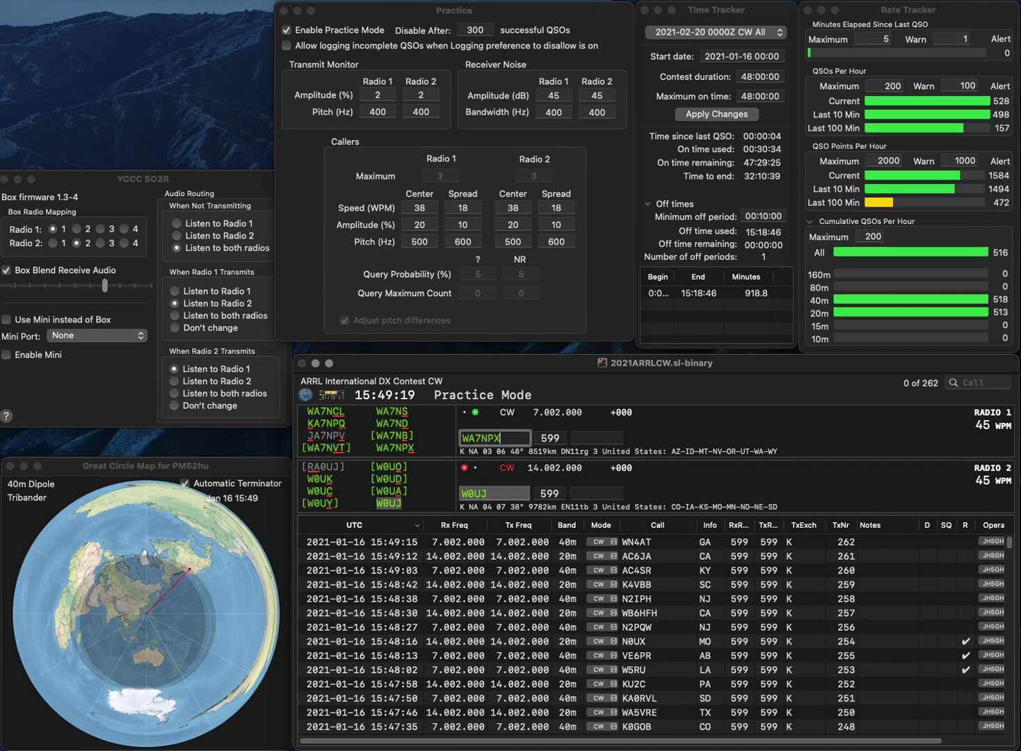
key("Return")
- Log W0UJ on Radio 2 with exchange IA and WA7NPX on Radio 1 with exchange WY
key("Tab")
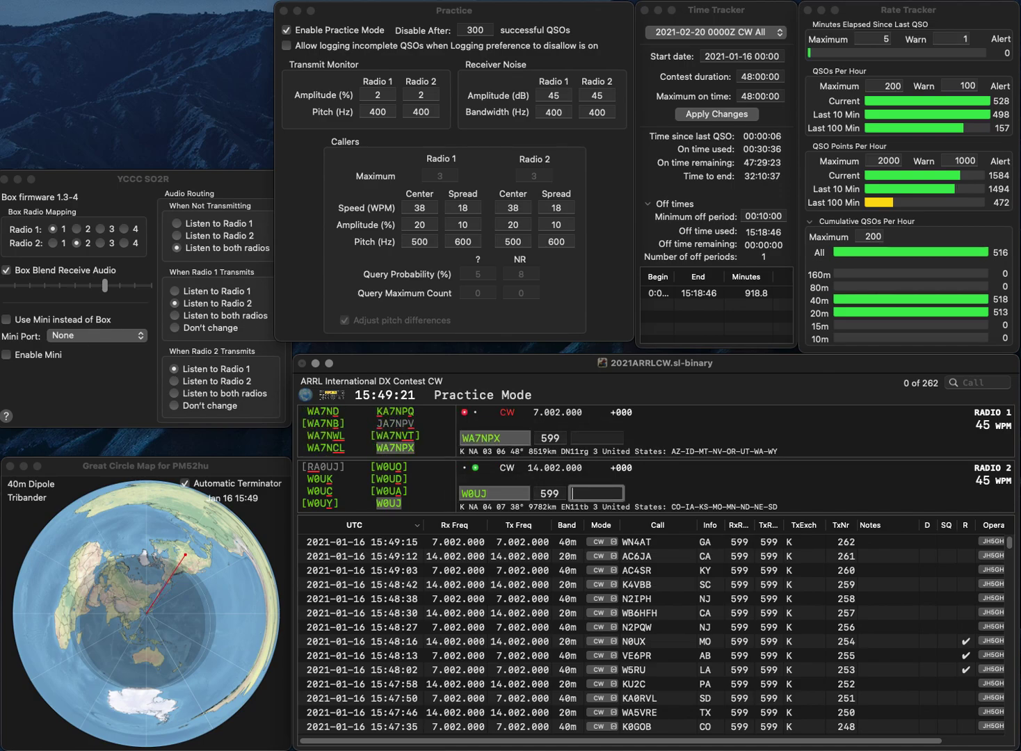
type("IA")
key("Return")
type("WY")
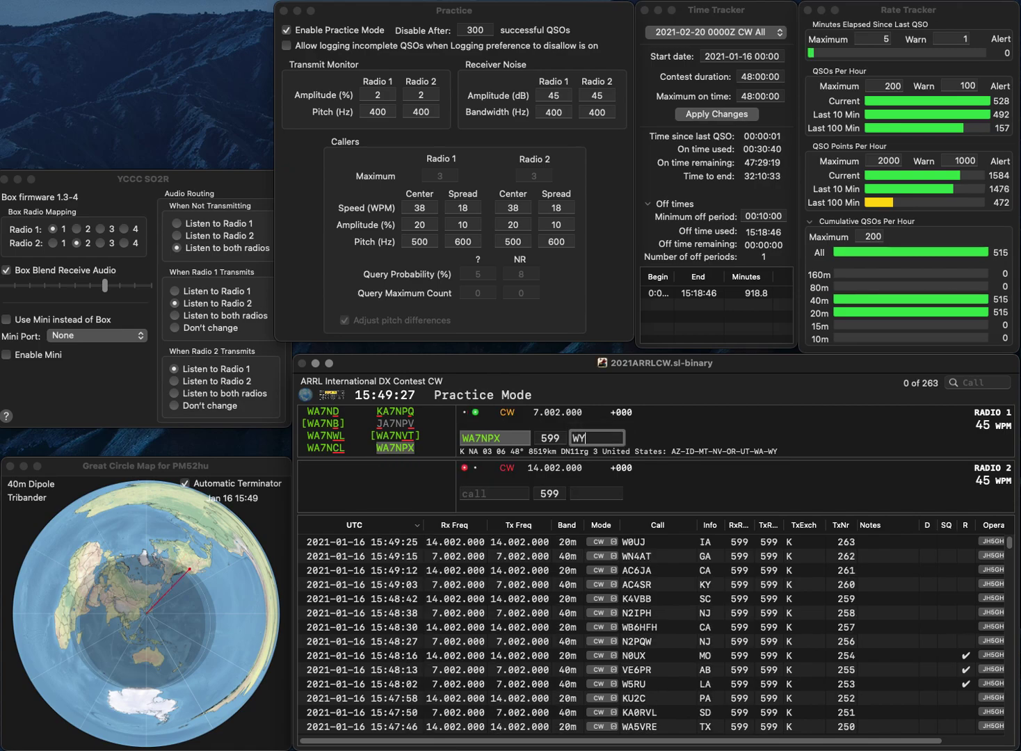
key("Return")
type("K7UOT")
key("Return")
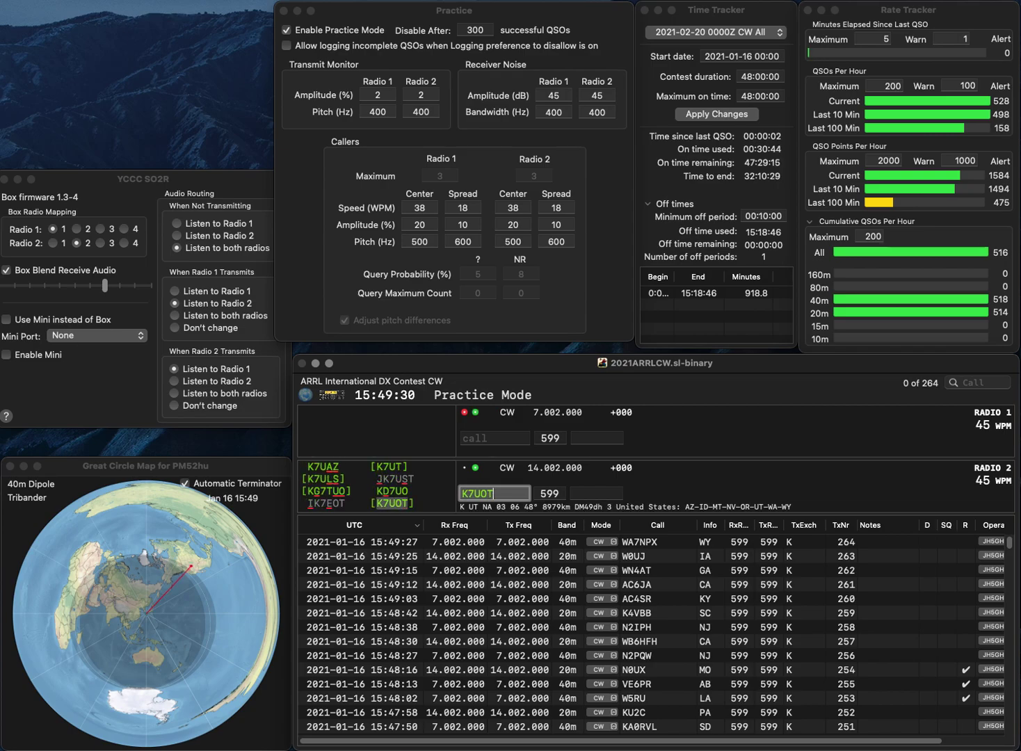
type("N")
key("BackSpace")
type("VE2GSO")
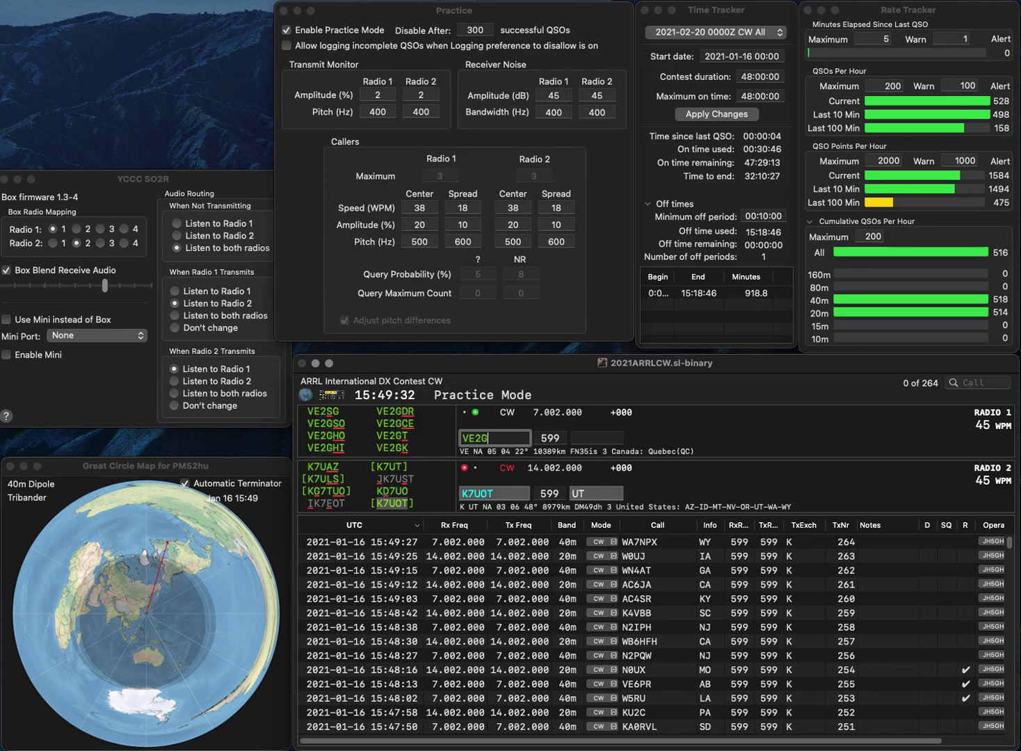
key("Return")
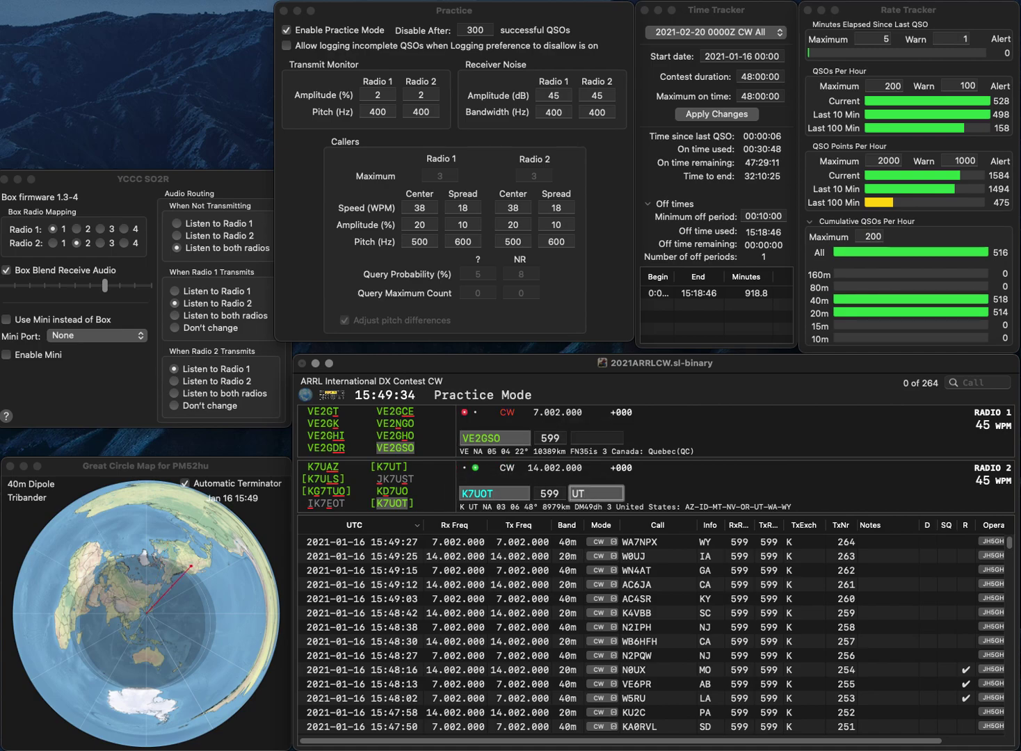
key("Return")
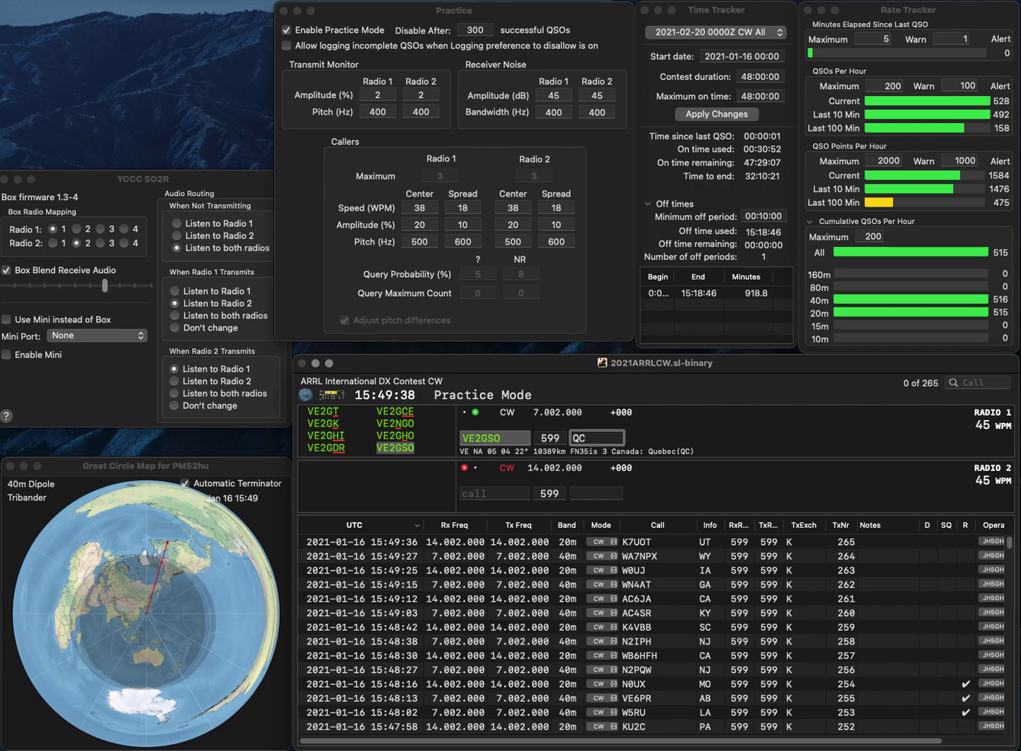
key("Return")
type("KD0UYF")
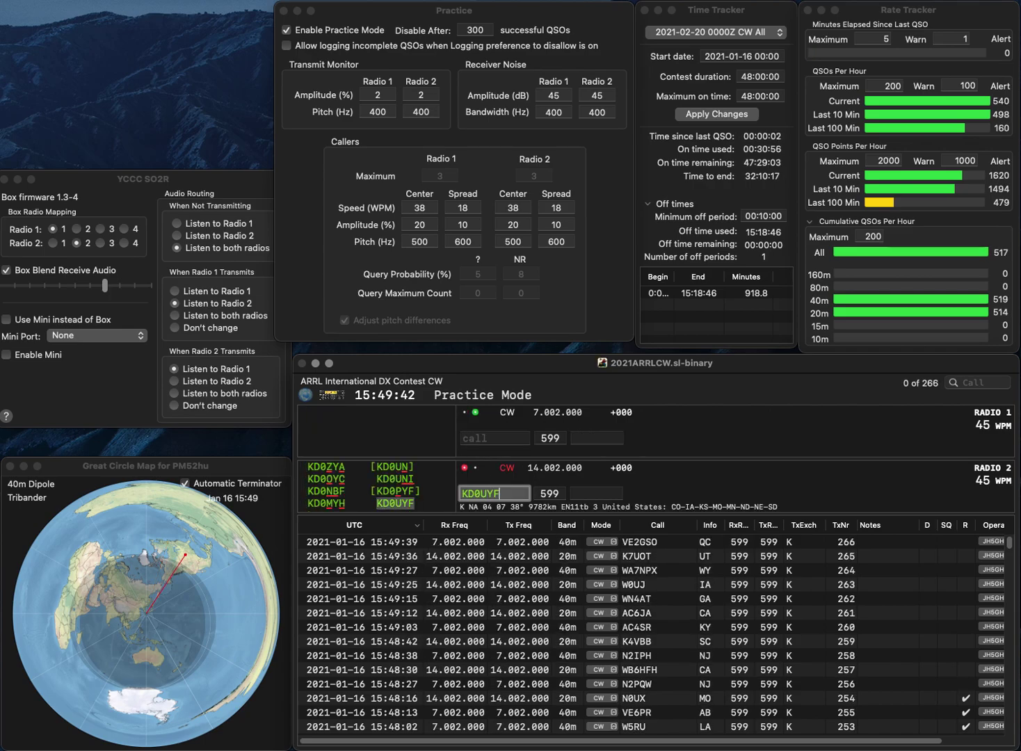
key("Return")
key("Return")
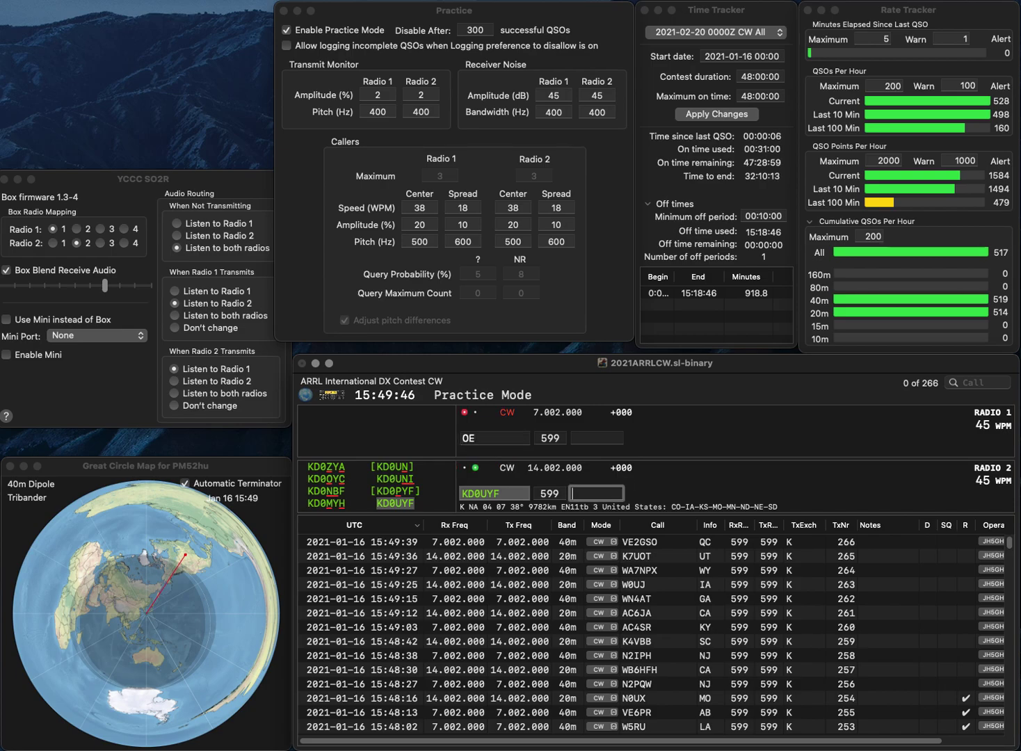
type("N5OE")
key("Return")
type("N5")
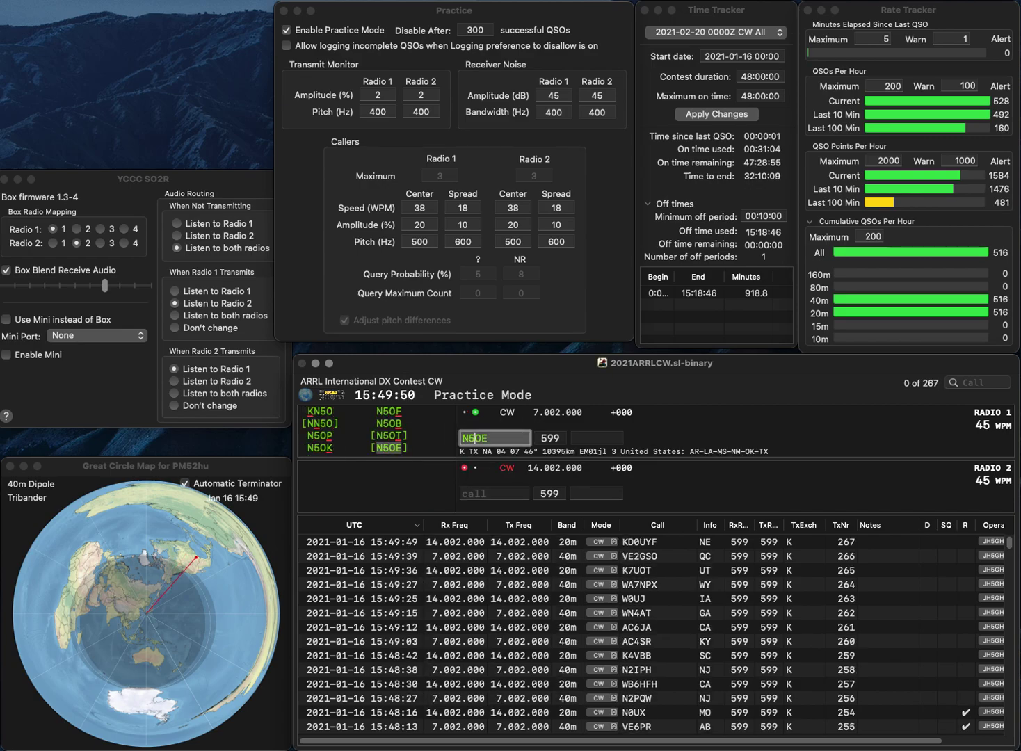
key("Return")
type("K9VB")
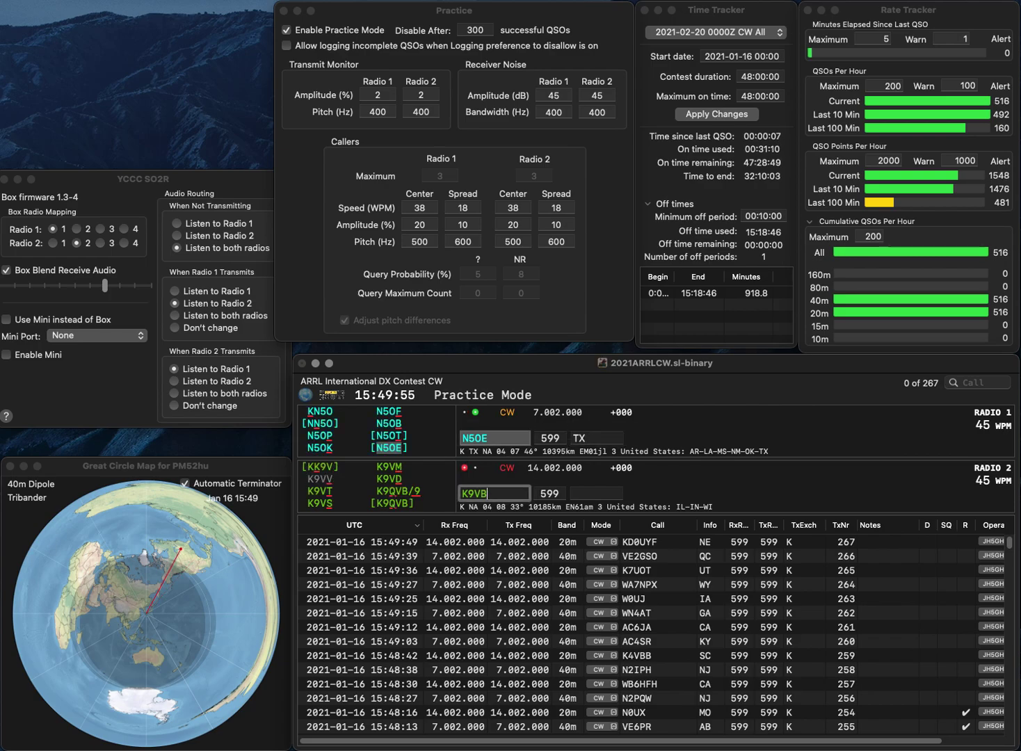
key("Return")
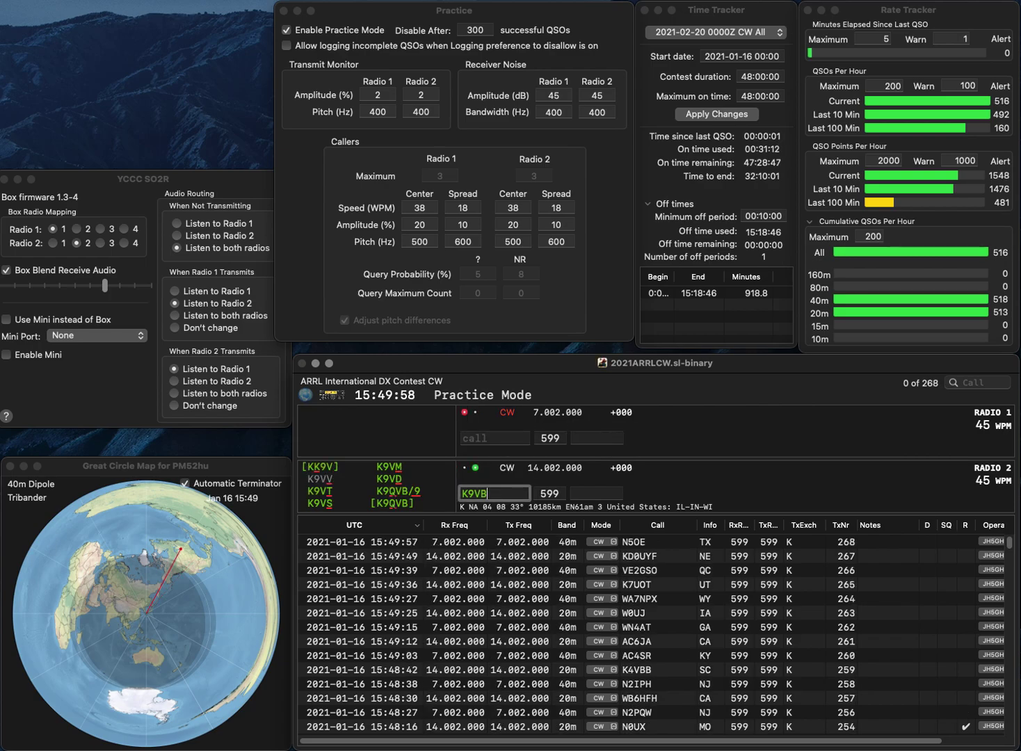
key("BackSpace")
type("0")
key("Right")
key("Right")
key("BackSpace")
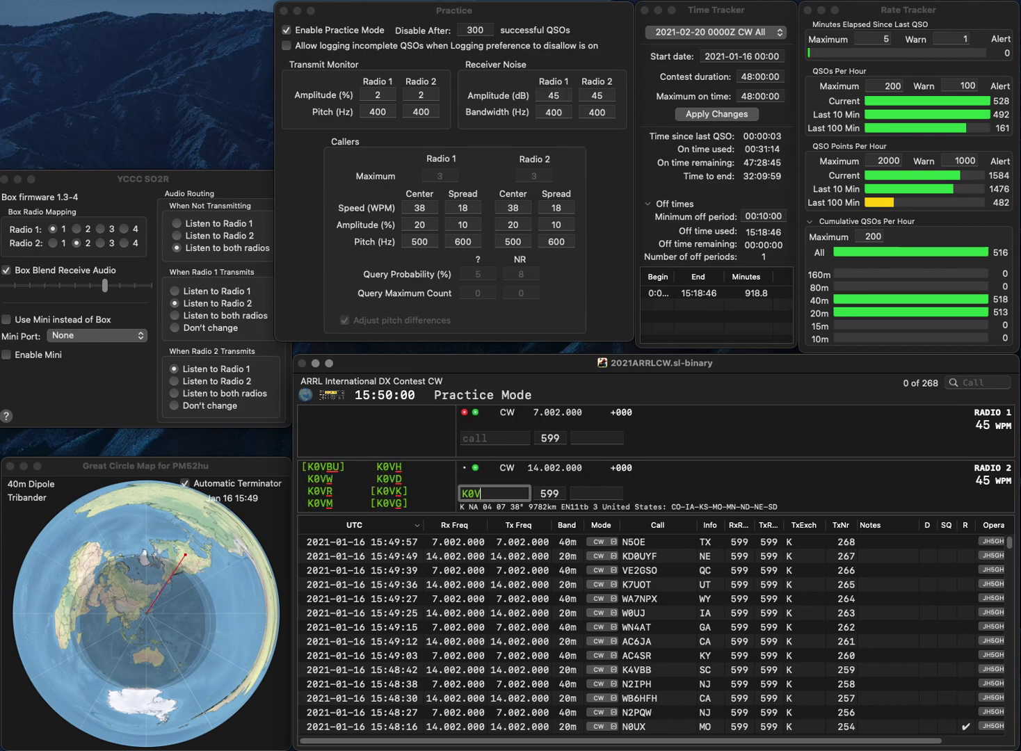
type("K")
key("Return")
type("B3AZL")
key("Up")
type("K")
key("Return")
key("Tab")
key("space")
type("KS")
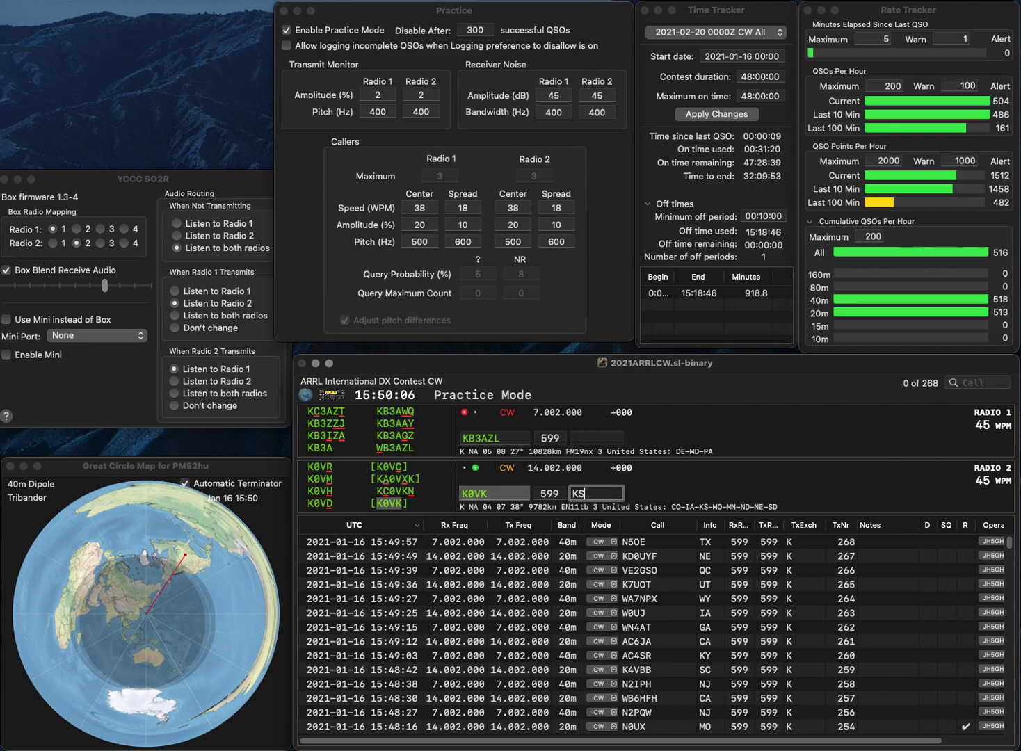
key("Return")
key("Delete")
type("W")
key("Return")
key("Tab")
type("AC4BV")
key("Return")
key("space")
type("MD")
key("Return")
key("Tab")
type("FL")
key("Return")
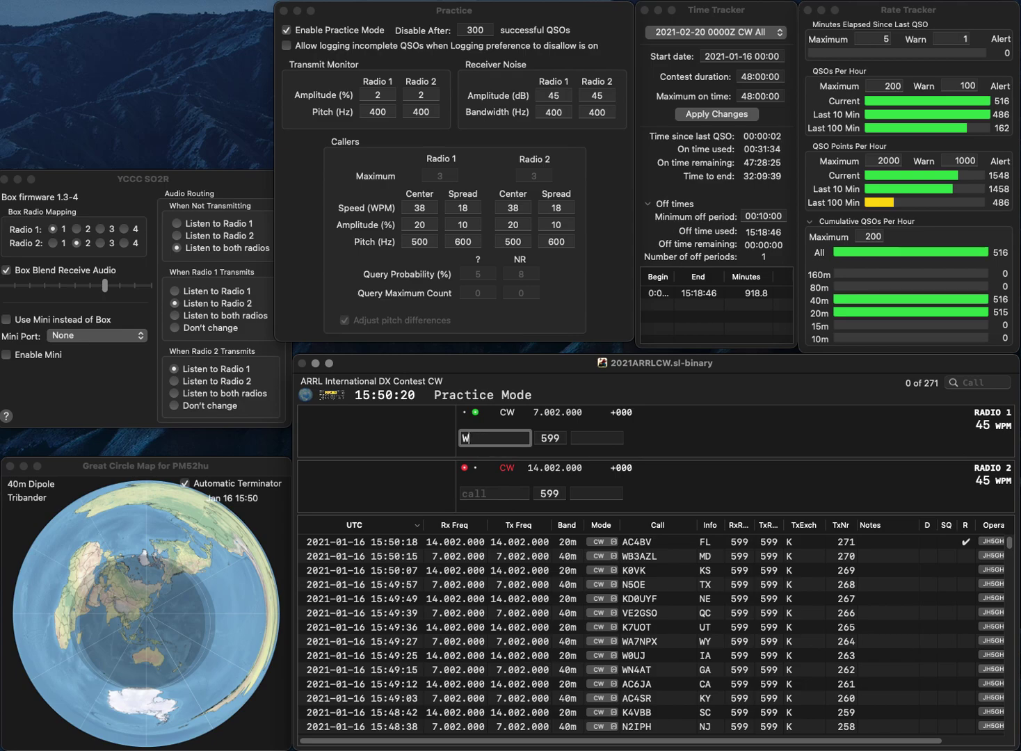
type("W1")
key("Return")
type("KD8YQ")
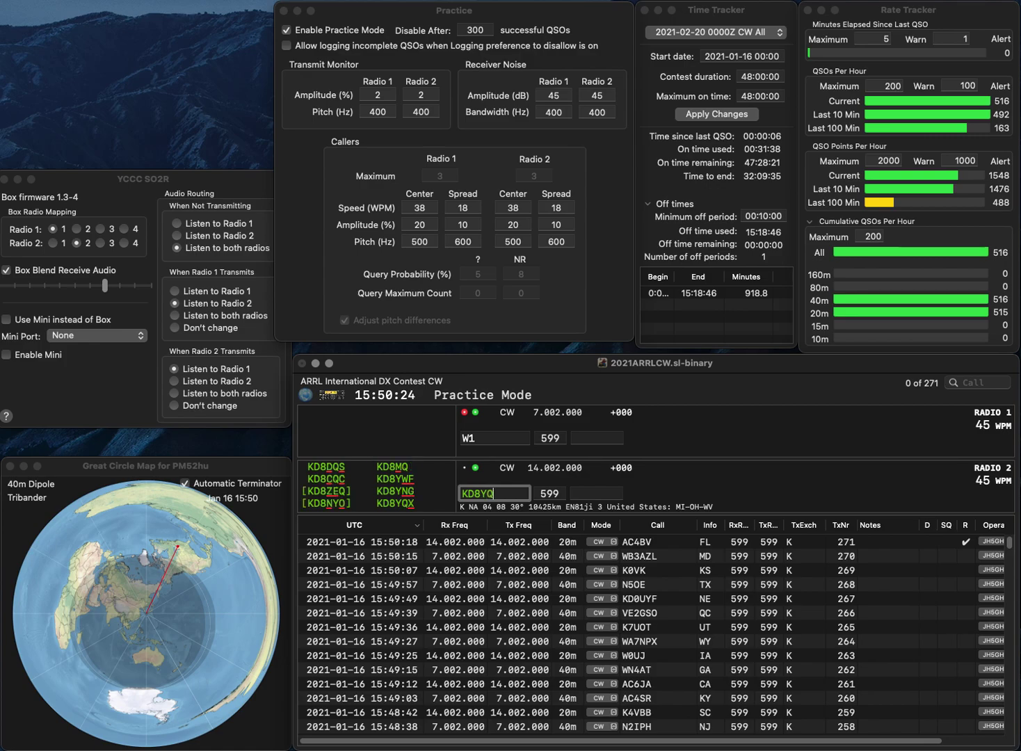
type("Q")
key("Return")
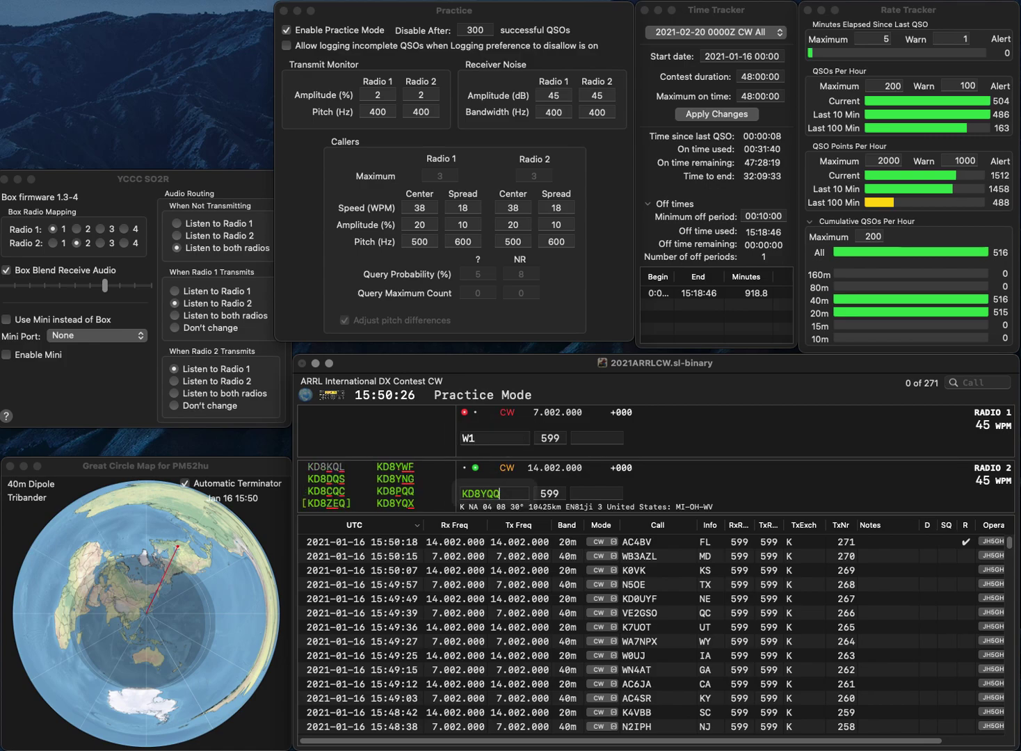
- Correct the Radio 1 caller to WJ9E and the Radio 2 caller to KD8YQX, sending the exchanges
key("BackSpace")
type("J9E")
key("Return")
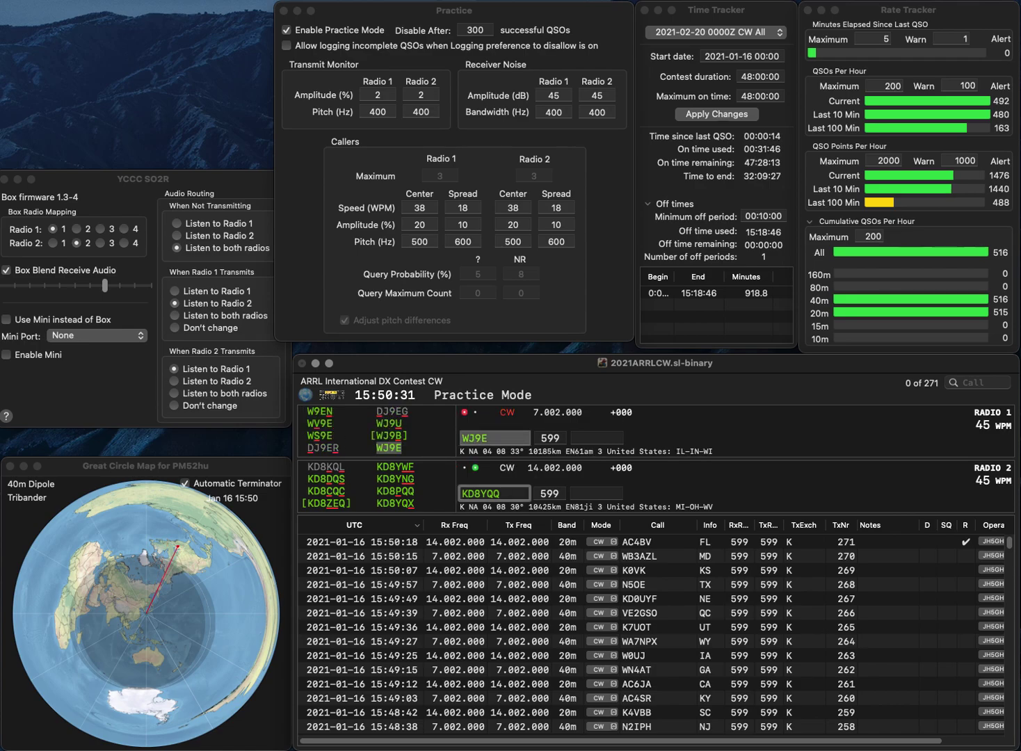
key("Right")
key("Right")
key("BackSpace")
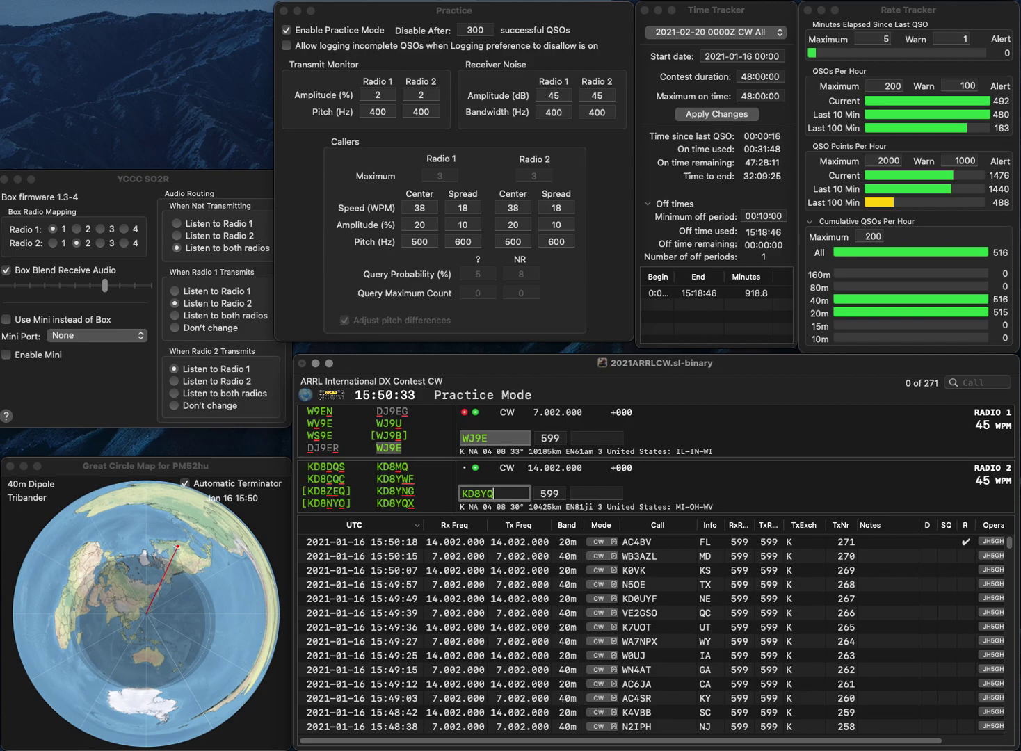
type("X")
key("Return")
type("W")
key("Return")
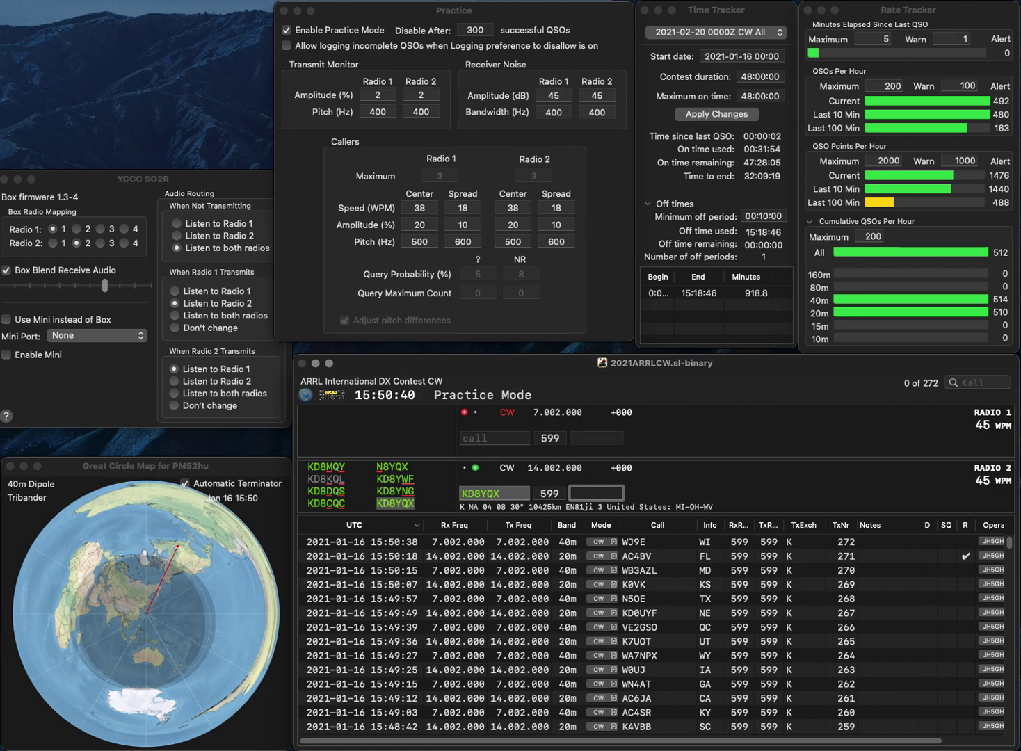
key("Return")
- Enter KD2SC as the caller on Radio 1 and AA2TT on Radio 2, sending the exchanges
type("KD2SC")
key("backslash")
type("TT")
key("Left")
key("Left")
type("AA2")
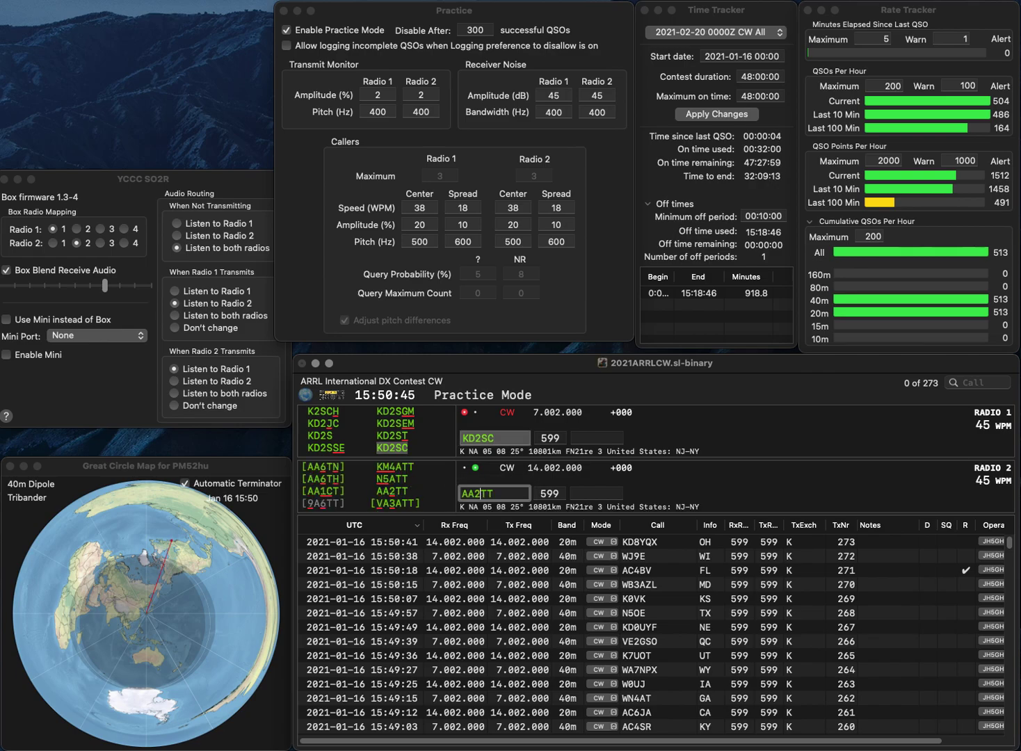
key("Return")
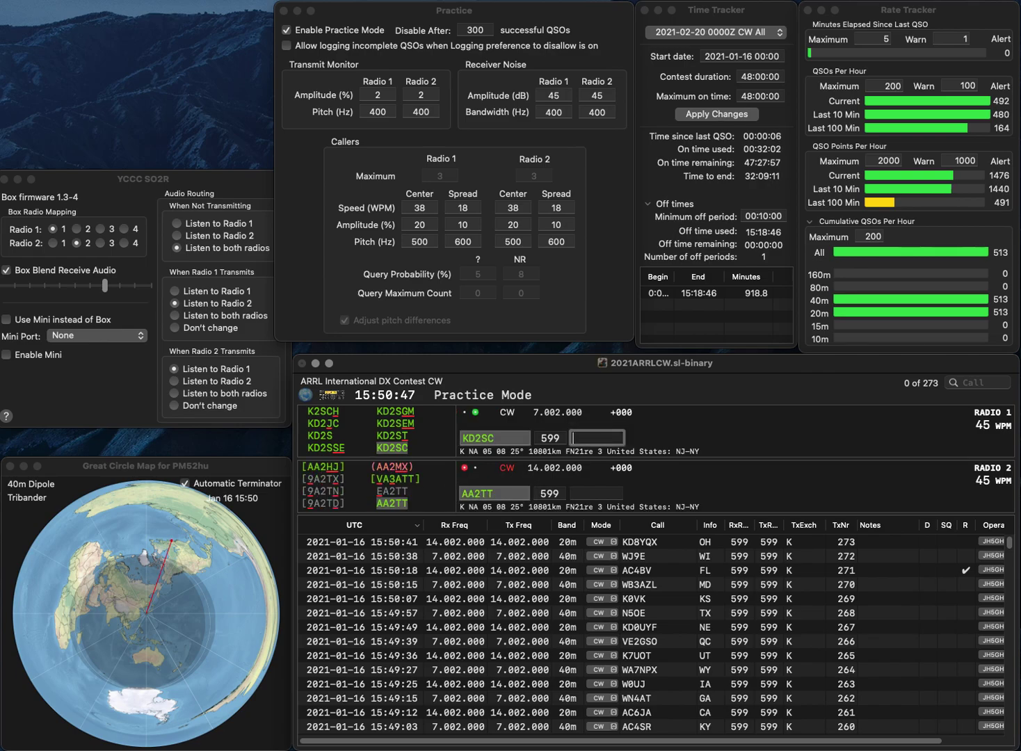
- Log KD2SC on Radio 1 and AA2TT on Radio 2, both with exchange NY
type("C")
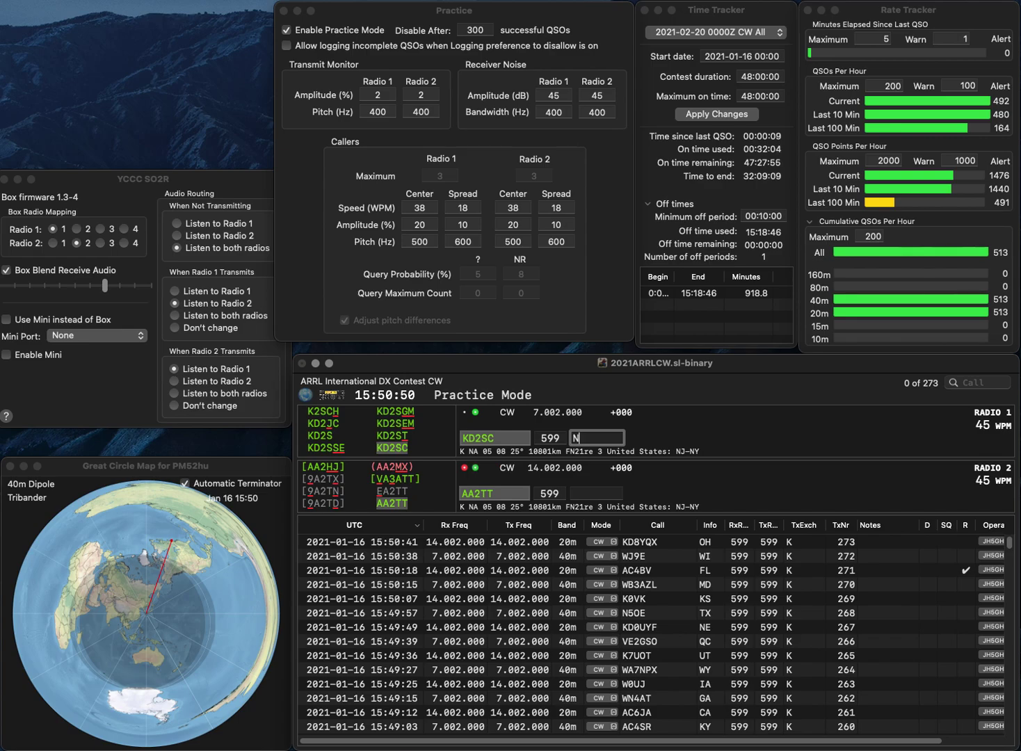
key("Return")
type("NY")
key("Return")
- Enter W0NT as the caller on Radio 1 and K9IDQ on Radio 2, sending the exchanges
type("W0NT")
key("Return")
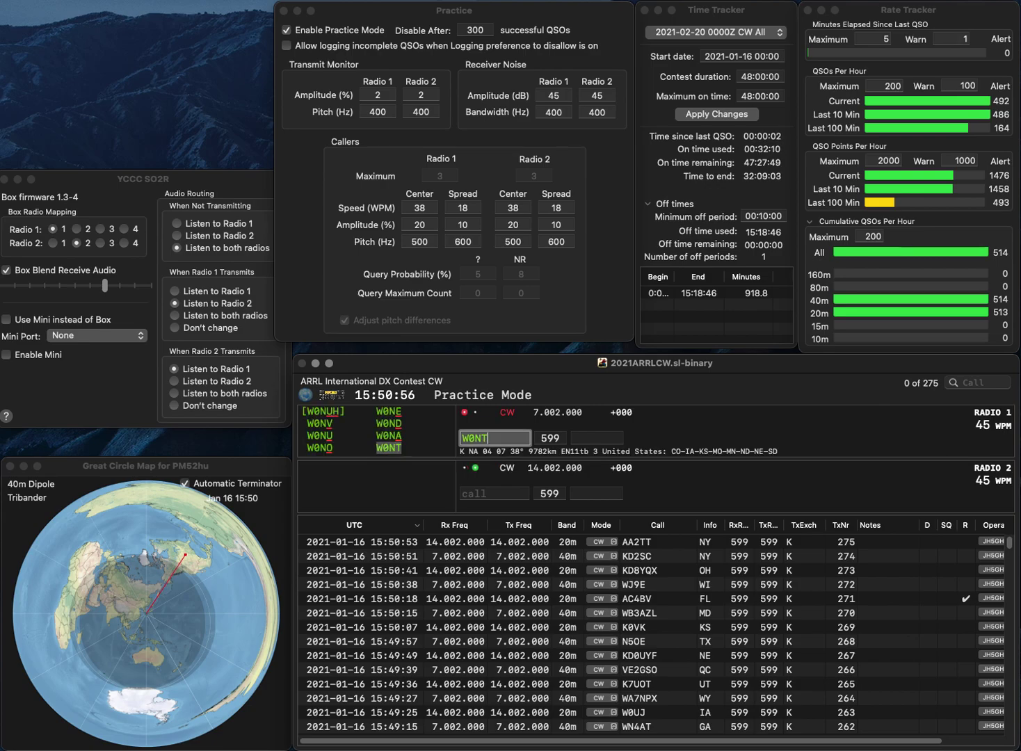
type("K9IDQ")
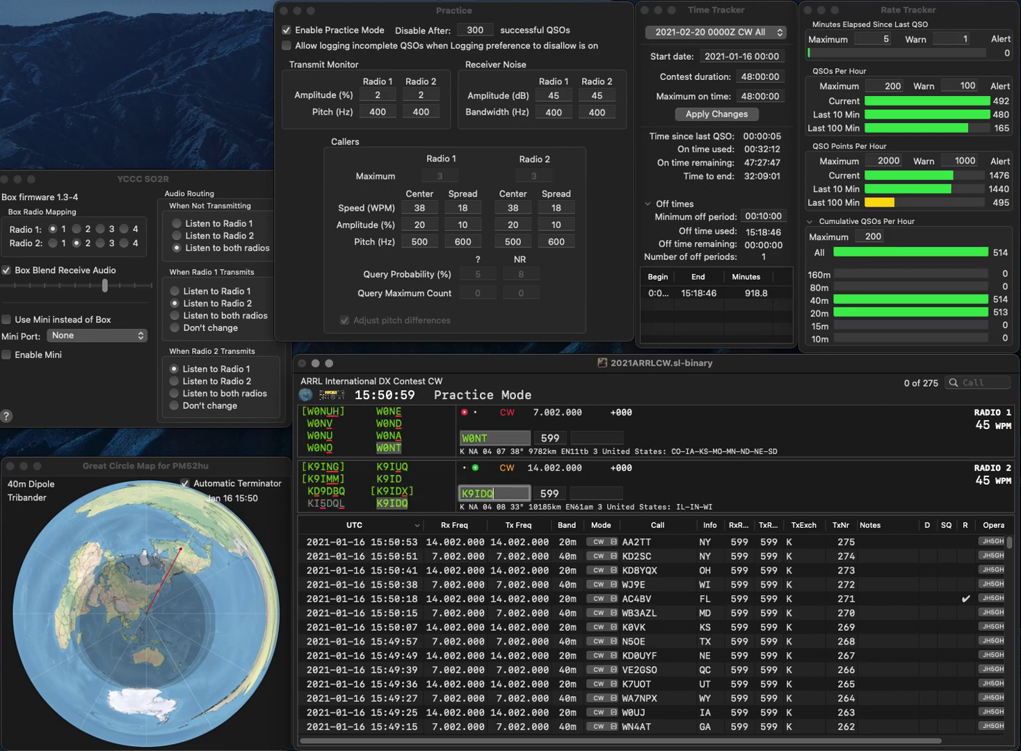
key("Return")
key("Tab")
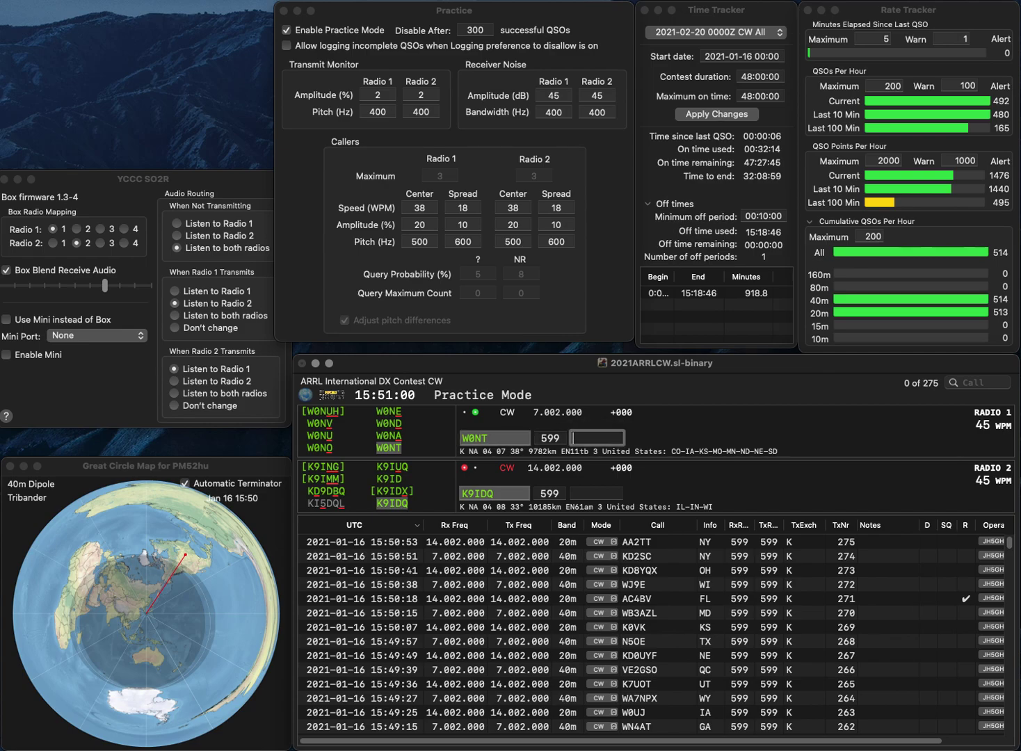
key("Return")
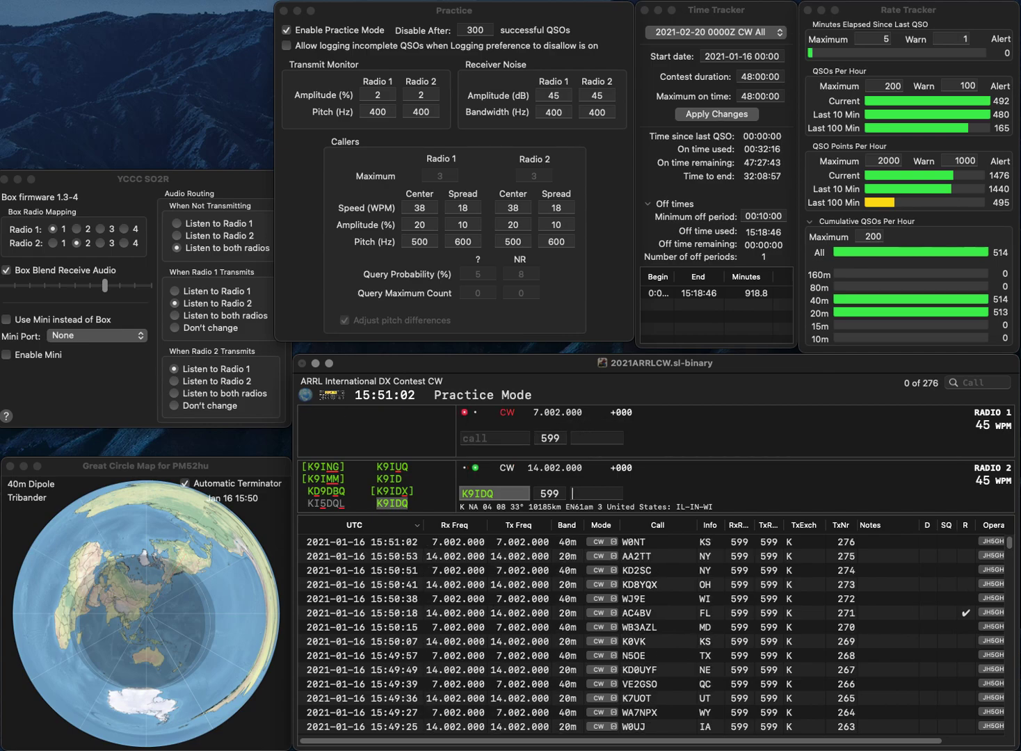
type("WI")
key("Return")
- Enter KA1YQC as the caller on Radio 1 and XL3DX on Radio 2, sending the exchanges
type("KA1")
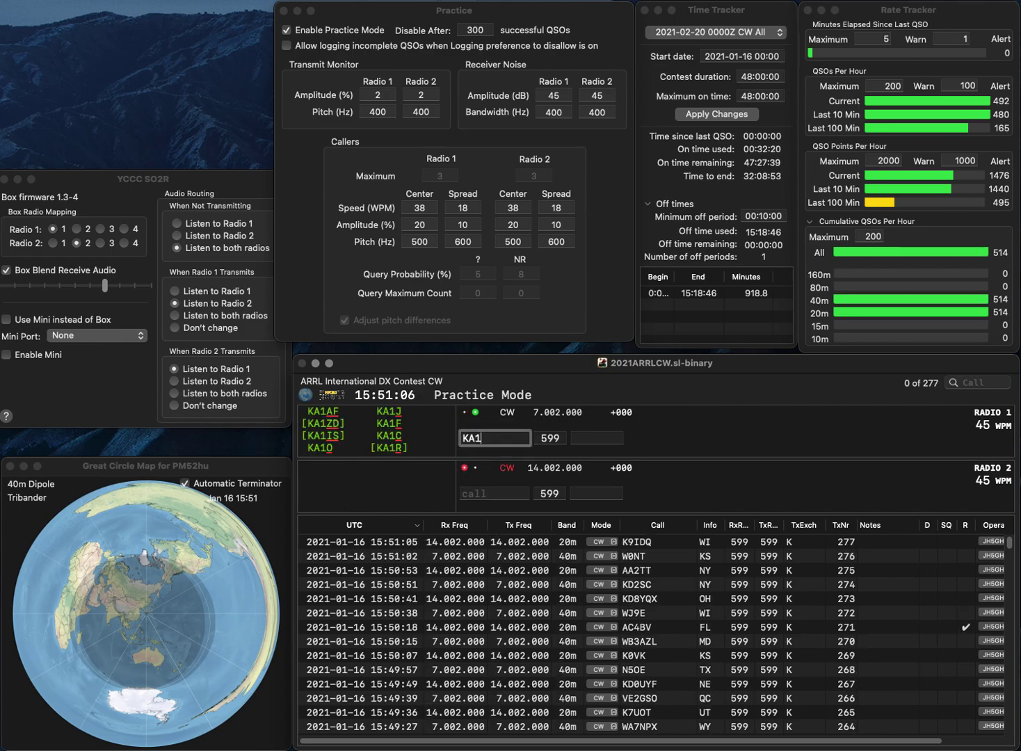
type("YQC")
key("Return")
type("RDX")
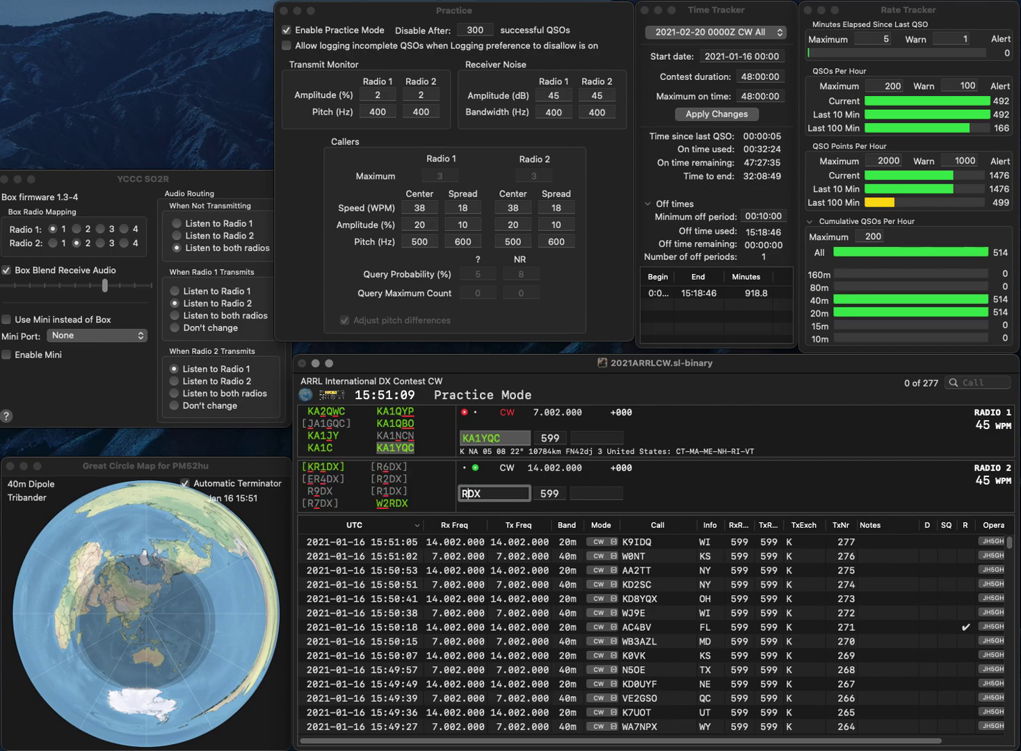
type("3")
type("X")
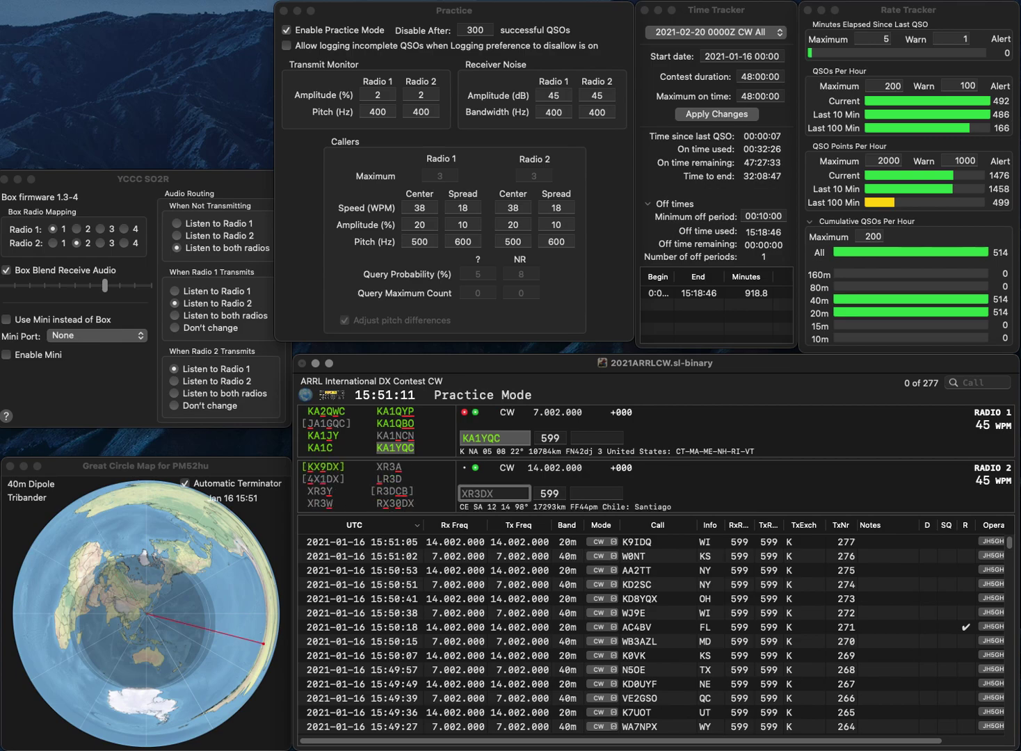
key("Delete")
type("L")
key("Return")
type("VT")
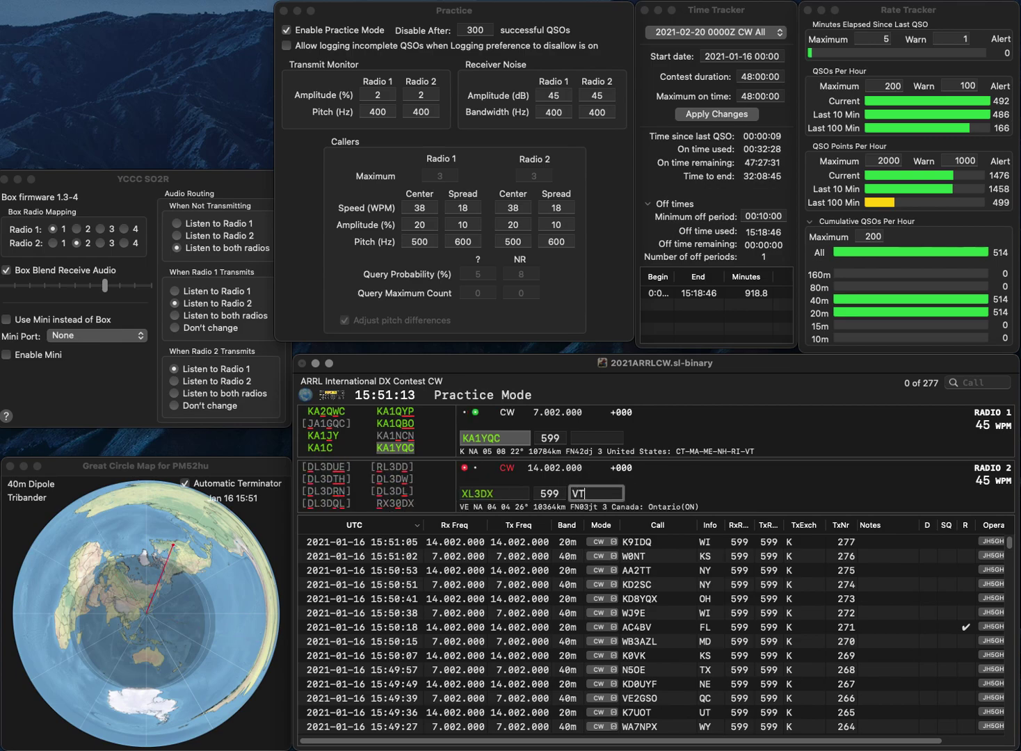
key("Up")
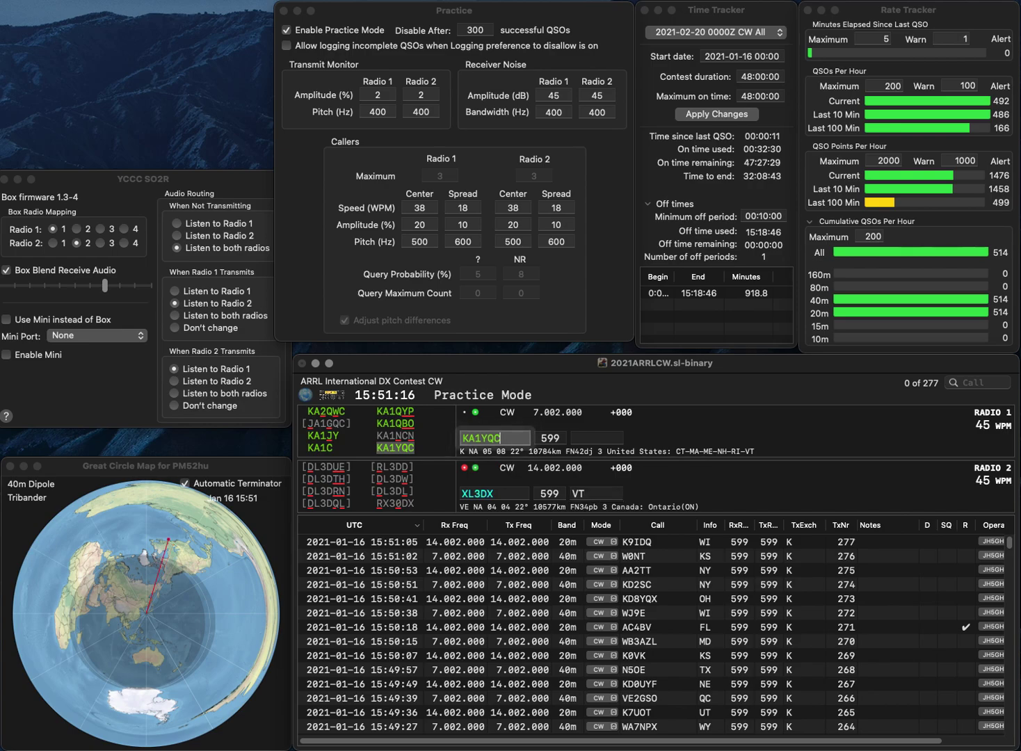
key("space")
type("VT")
key("Return")
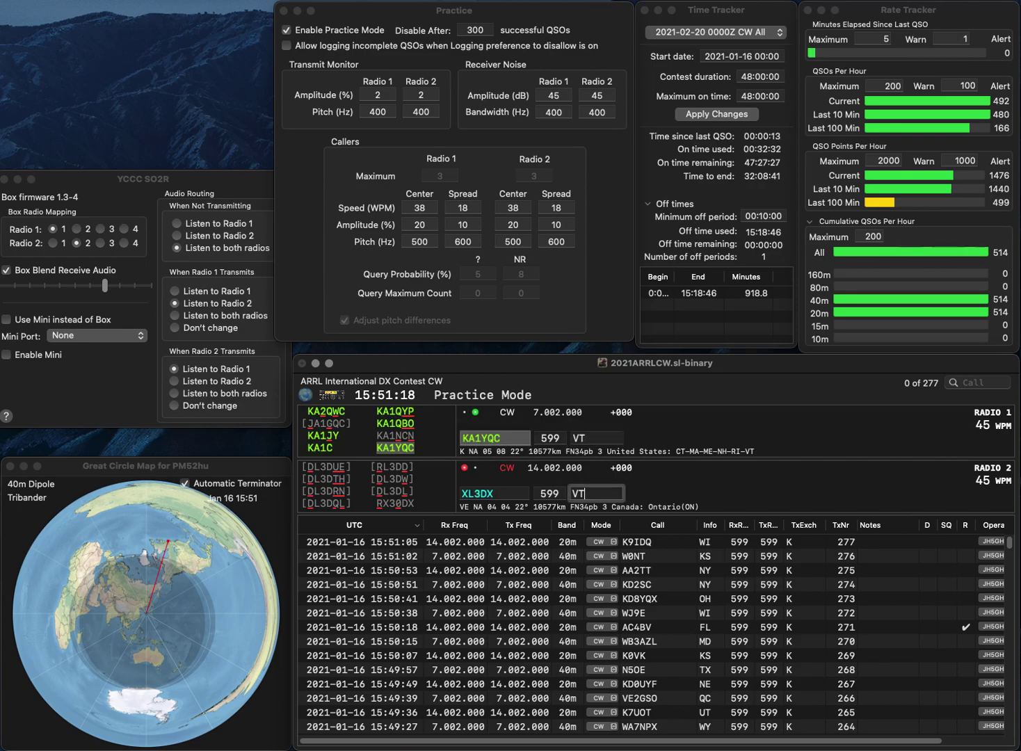
- Change the Radio 2 caller to XR2DX and enter WB9OST as the caller on Radio 1
key("space")
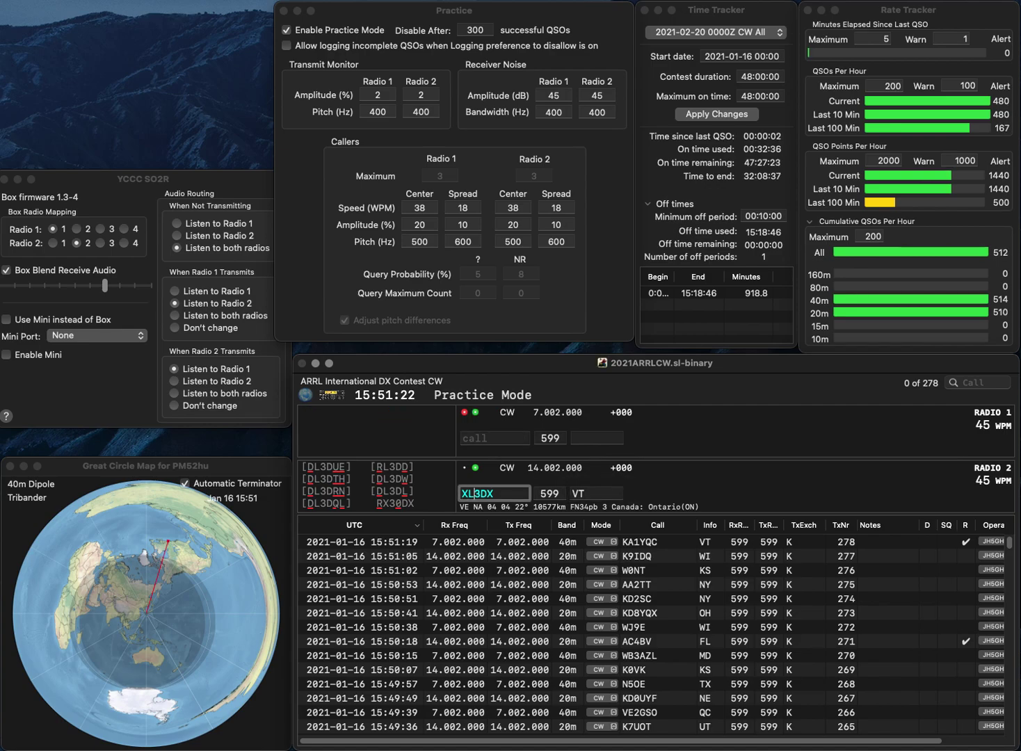
type("R2")
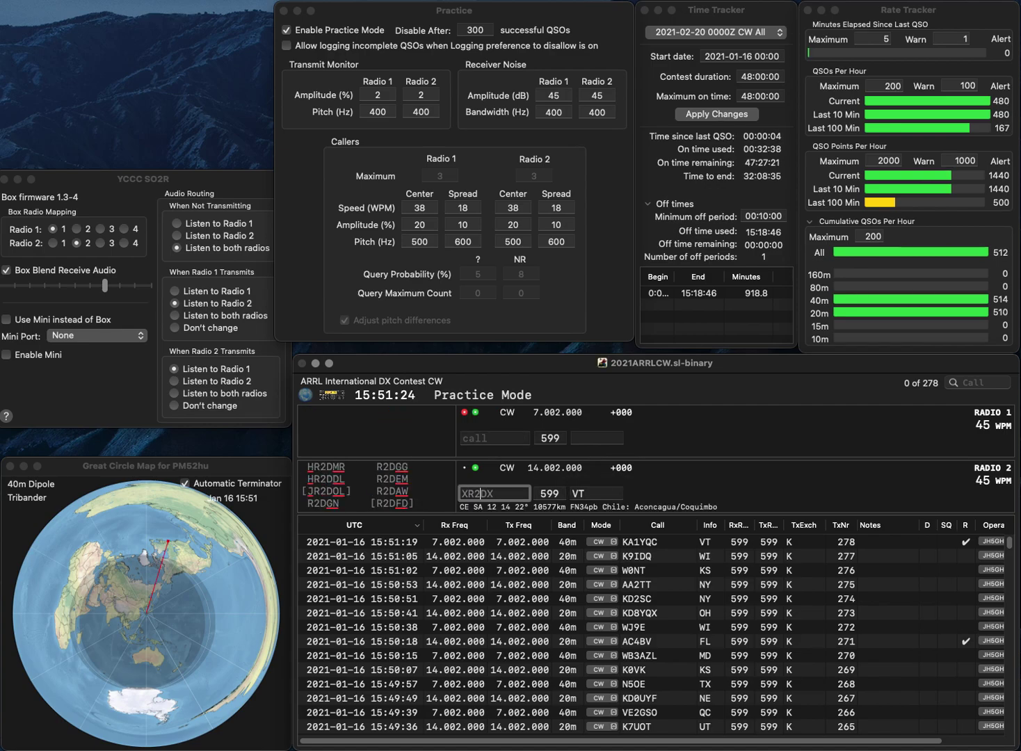
key("Return")
type("WB9OST")
key("Return")
- Correct the Radio 2 caller to KR3DX and send its exchange
key("Left")
key("Left")
key("BackSpace")
type("K")
key("Right")
key("Right")
key("BackSpace")
type("3")
key("Return")
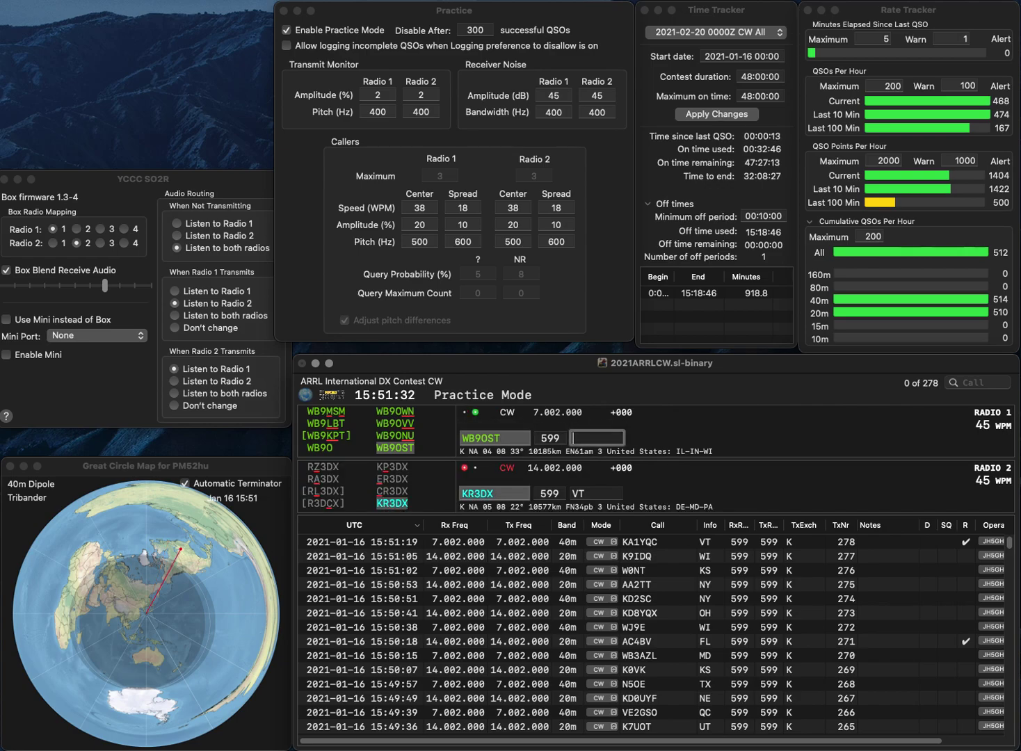
type("WI")
key("Return")
type("DE")
key("Return")
- Enter K0OP as the caller on Radio 1 and the partial call NZBB on Radio 2, sending both
type("KN")
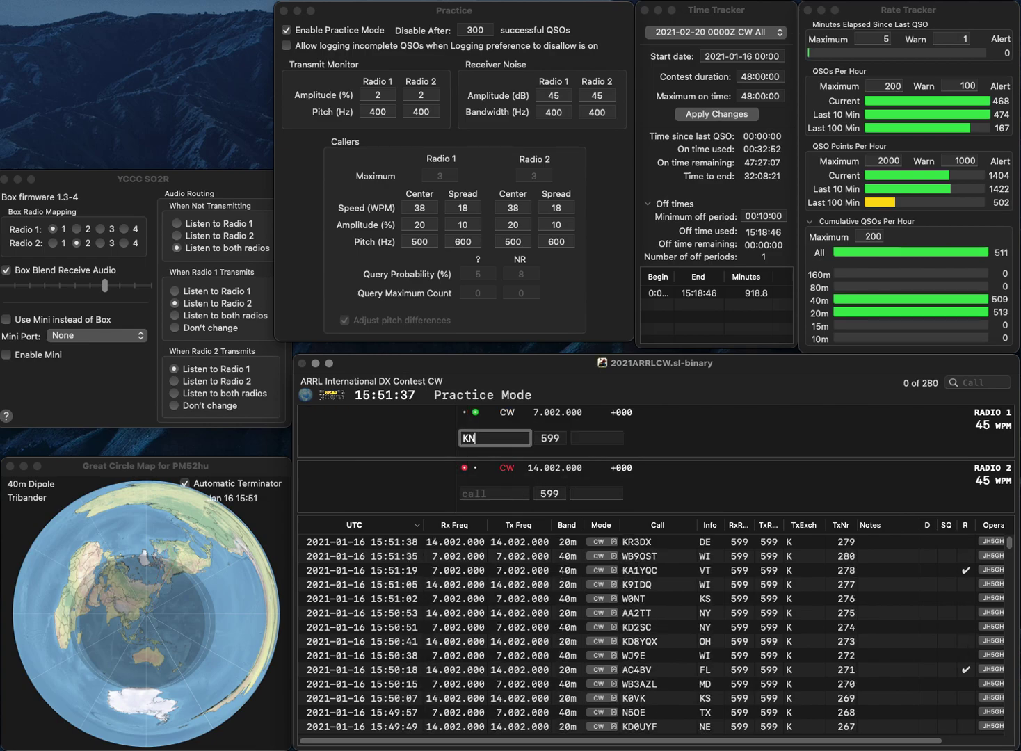
type("0OP")
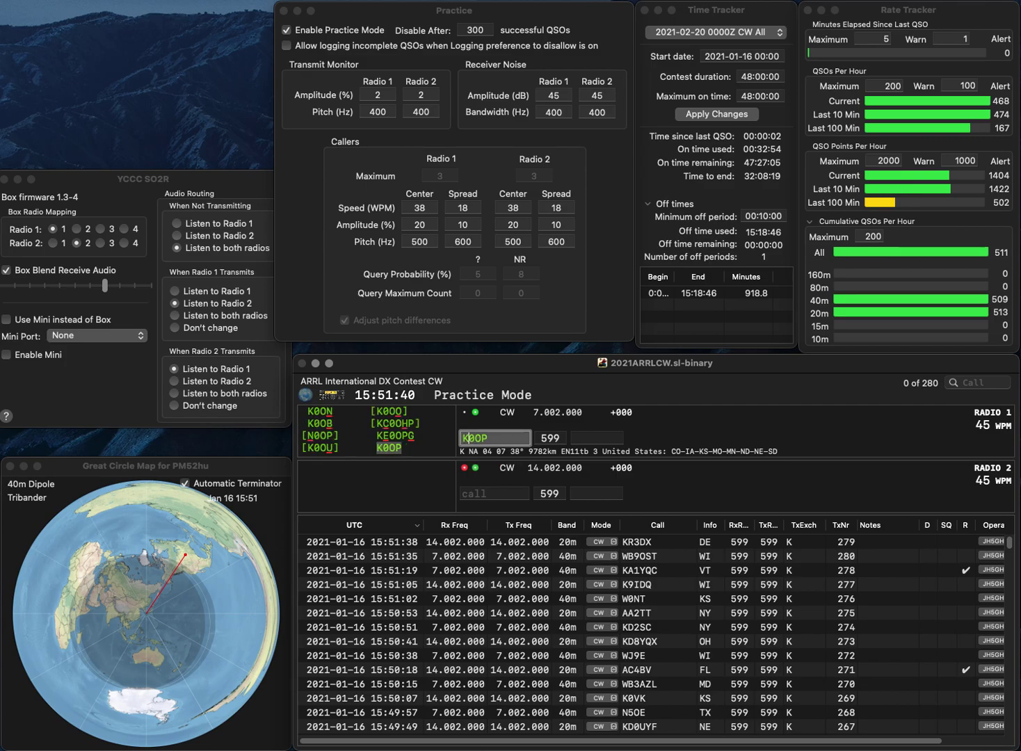
left_click(462, 493)
type("Z")
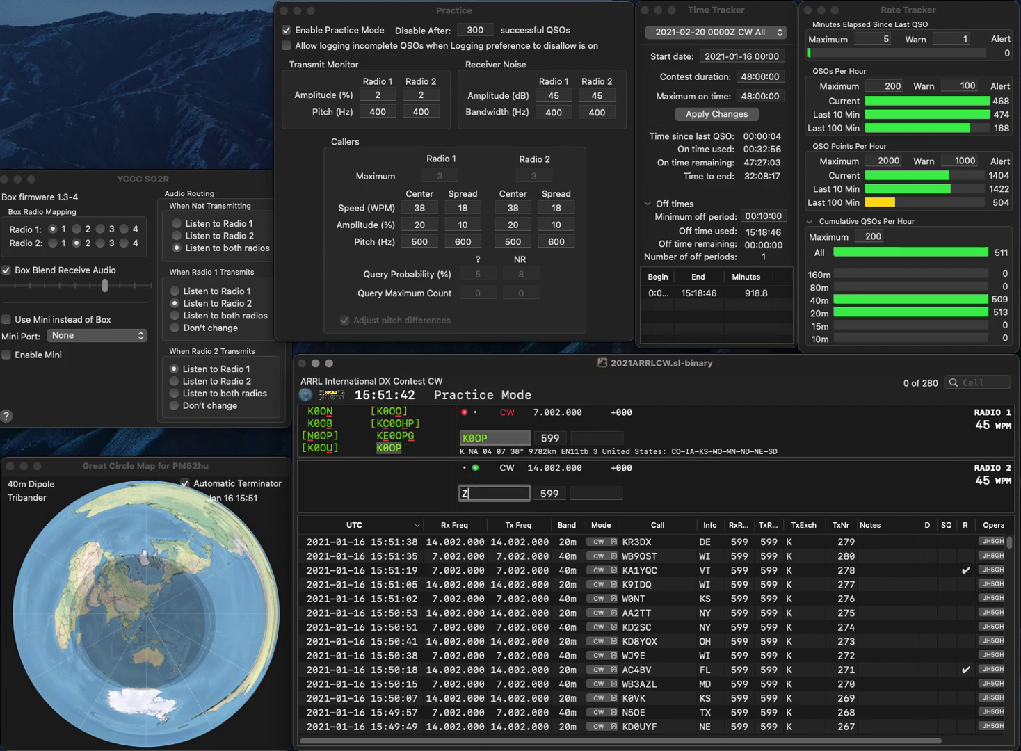
type("BB")
type("N")
key("Return")
left_click(469, 439)
key("BackSpace")
type("N")
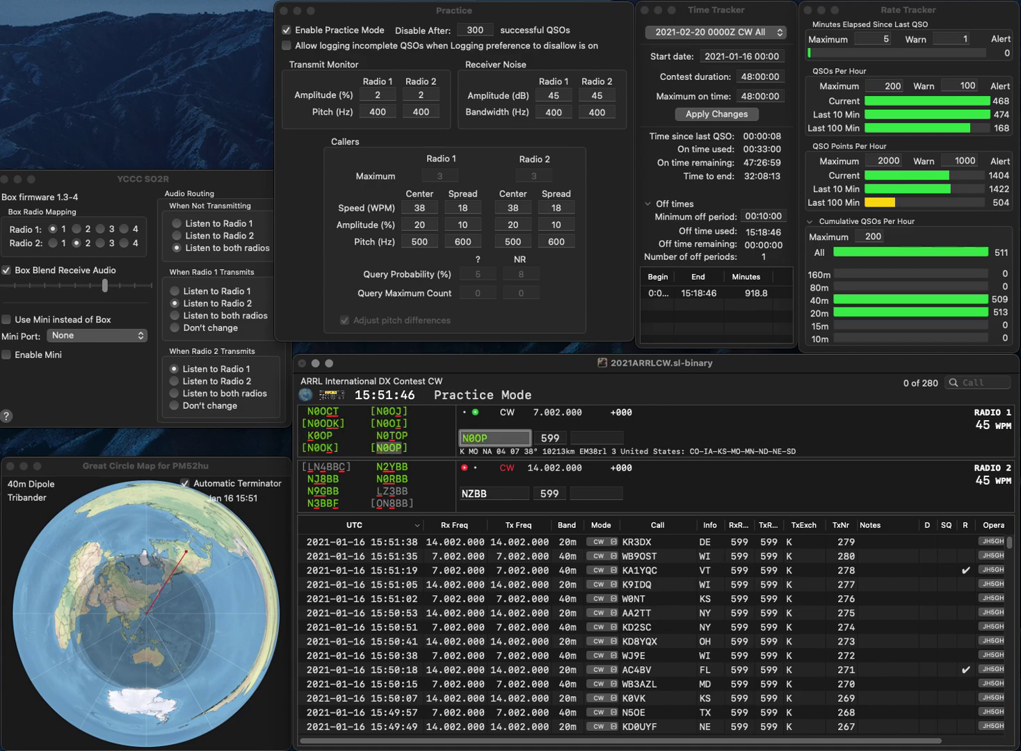
key("Return")
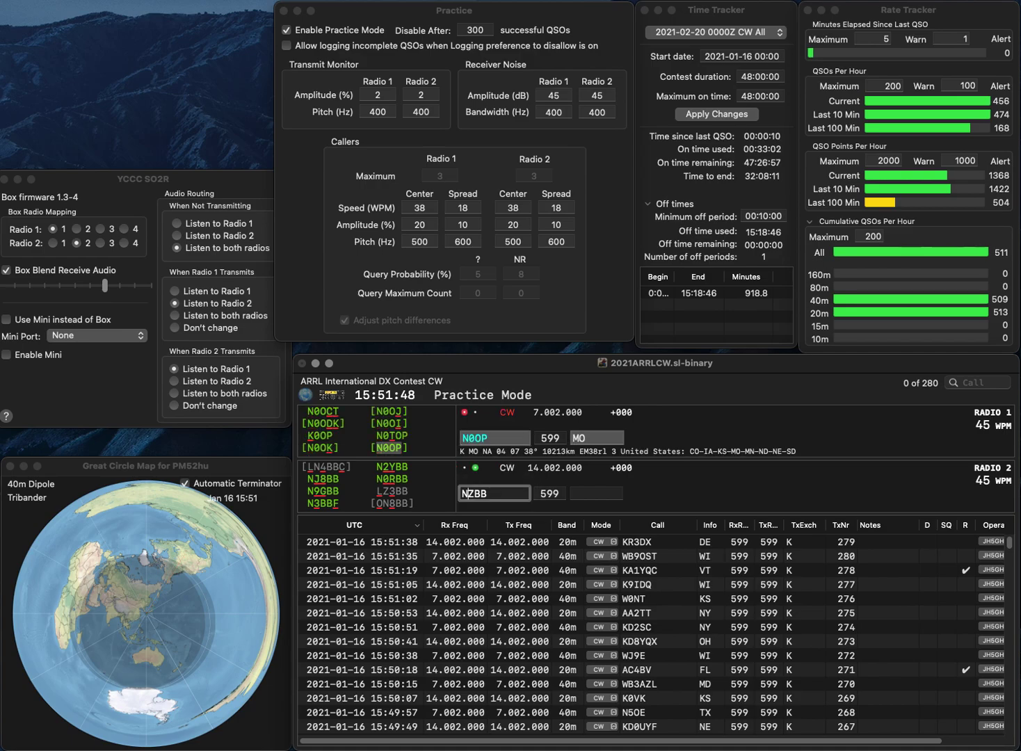
key("BackSpace")
key("BackSpace")
key("BackSpace")
type("J8BB")
key("Return")
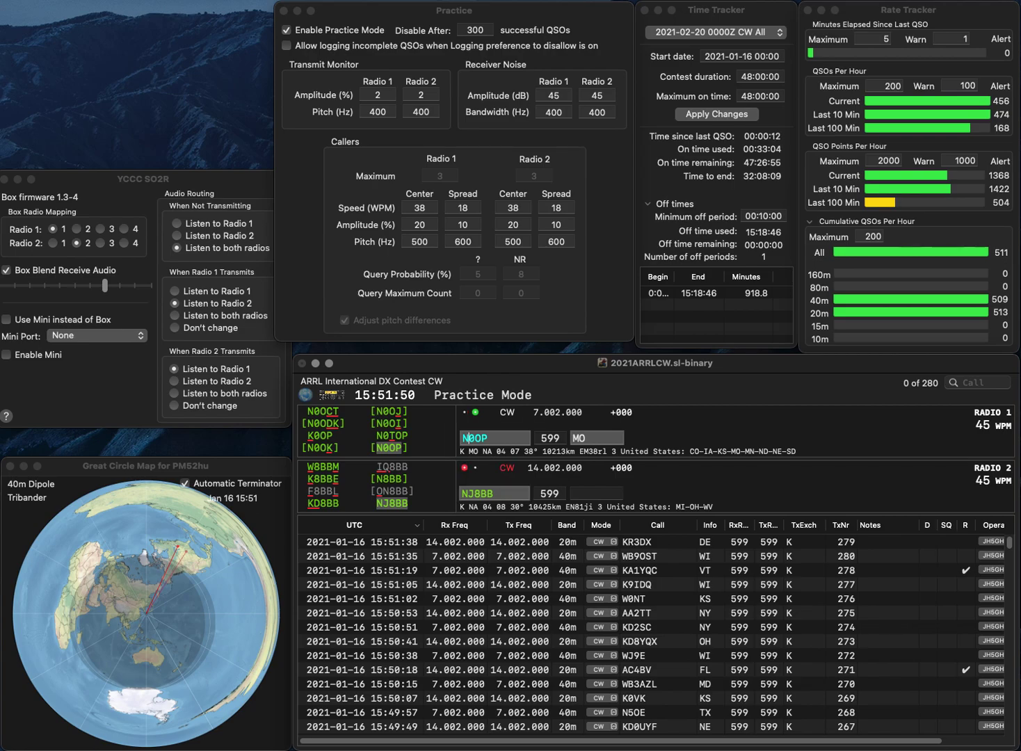
key("Return")
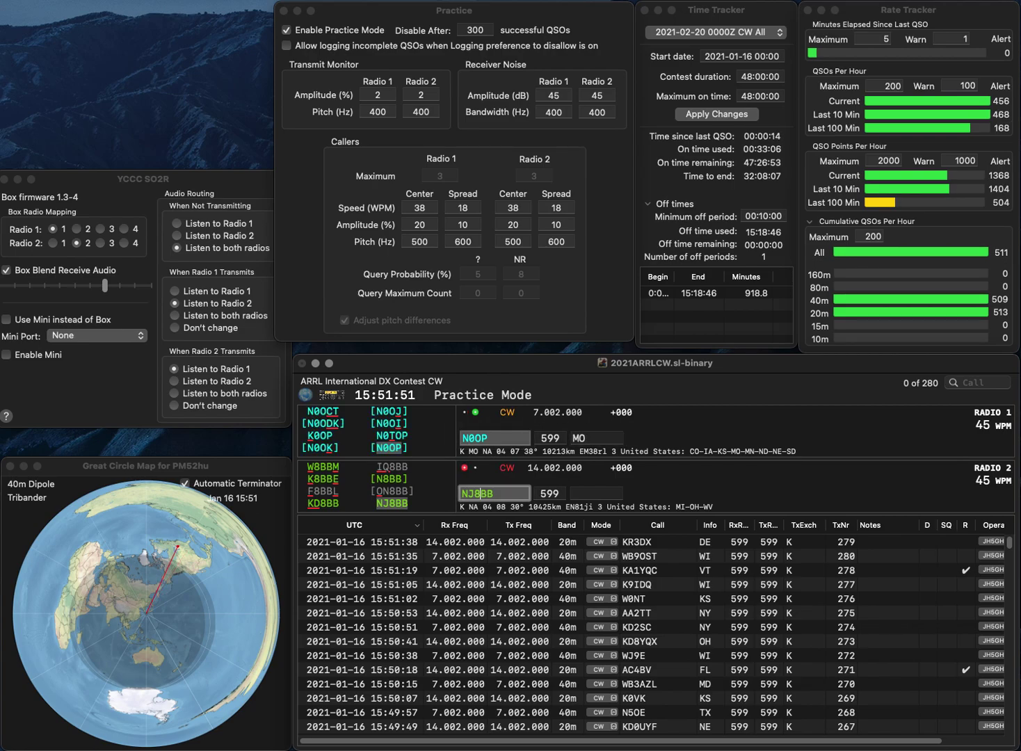
key("space")
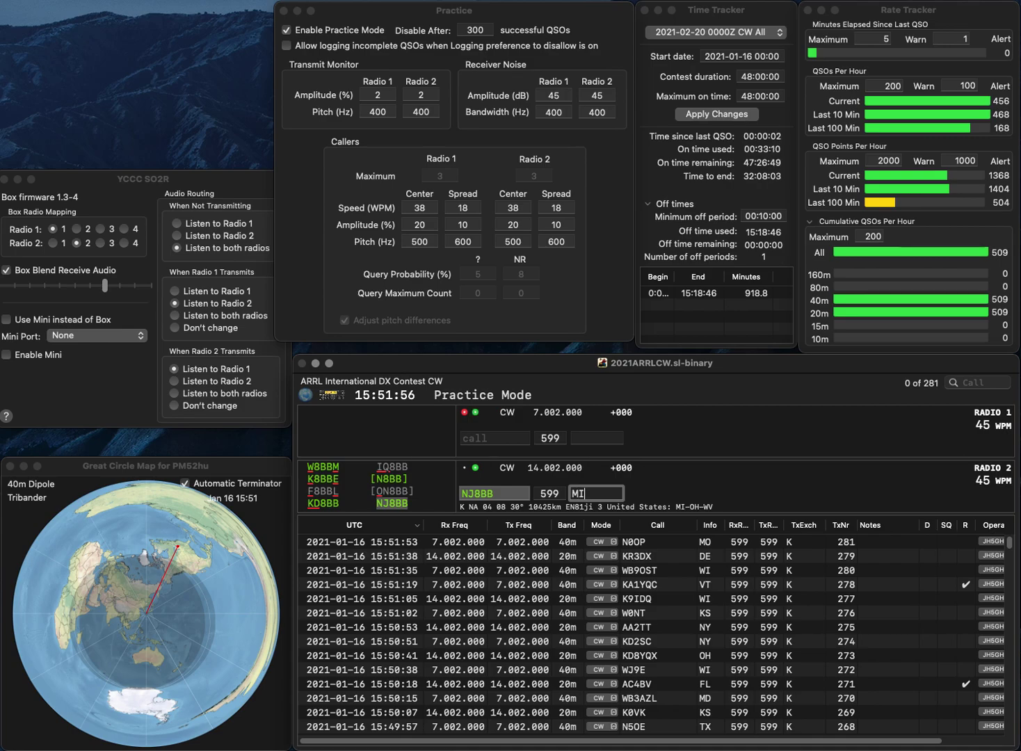
key("Return")
type("7C")
key("BackSpace")
type("YA")
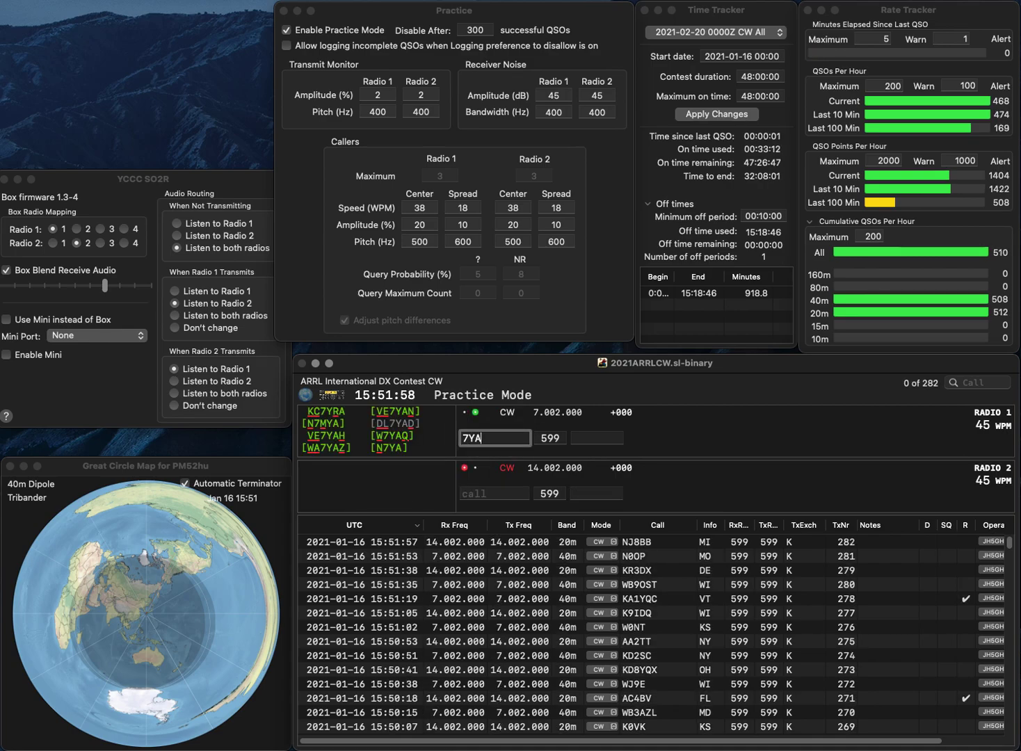
key("Home")
type("N")
key("Return")
type("WG9L")
key("Return")
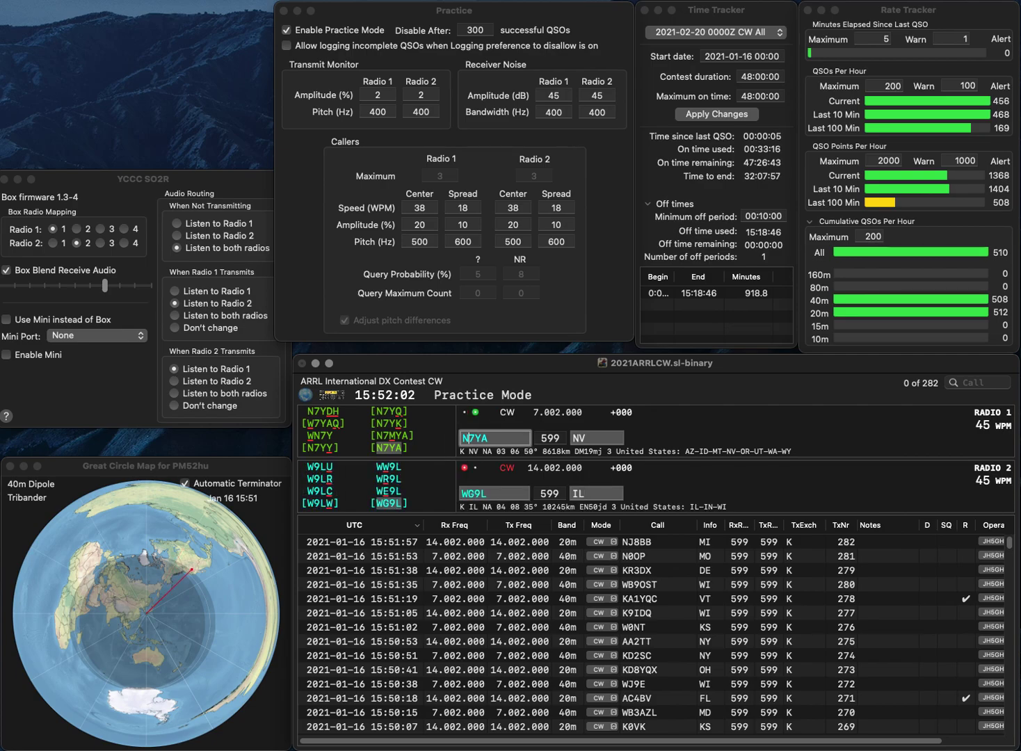
key("Return")
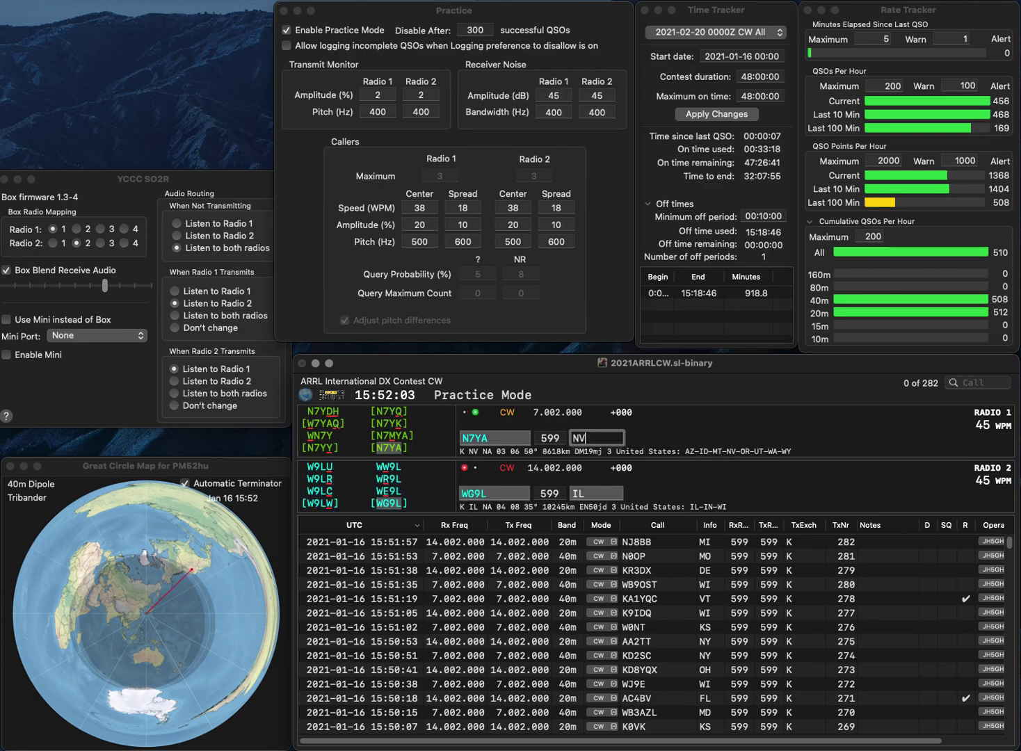
key("Return")
key("Return")
- Enter K3WSJ as the caller on Radio 1 and send the exchange
type("K")
type("3WS")
type("W")
key("BackSpace")
type("J")
key("Return")
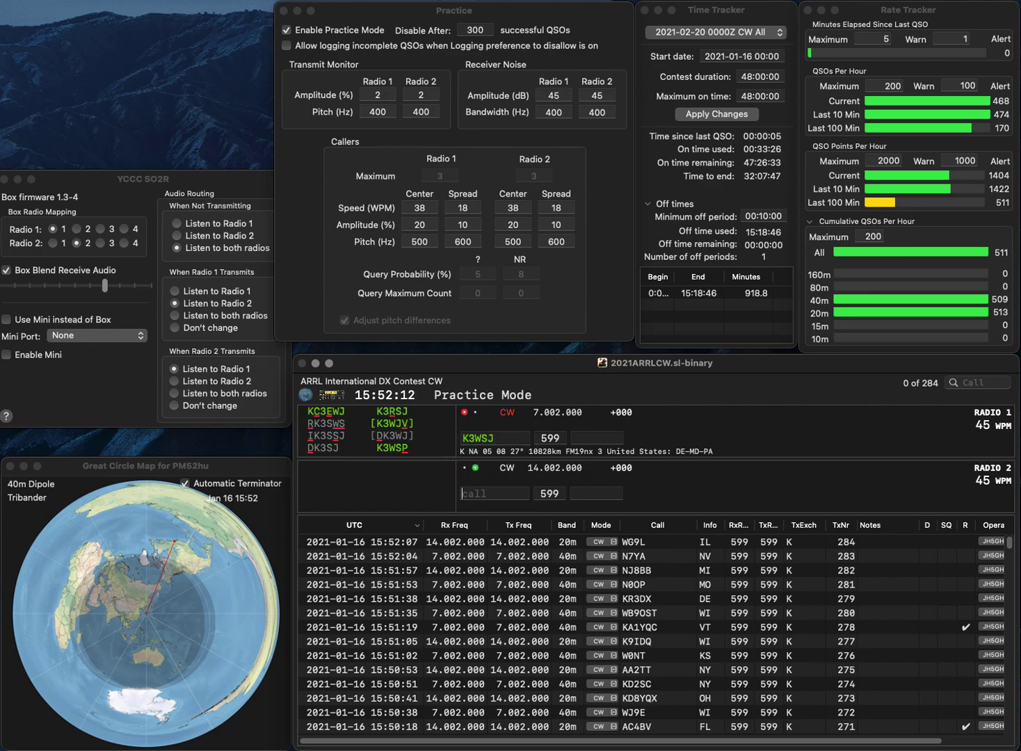
type("W0")
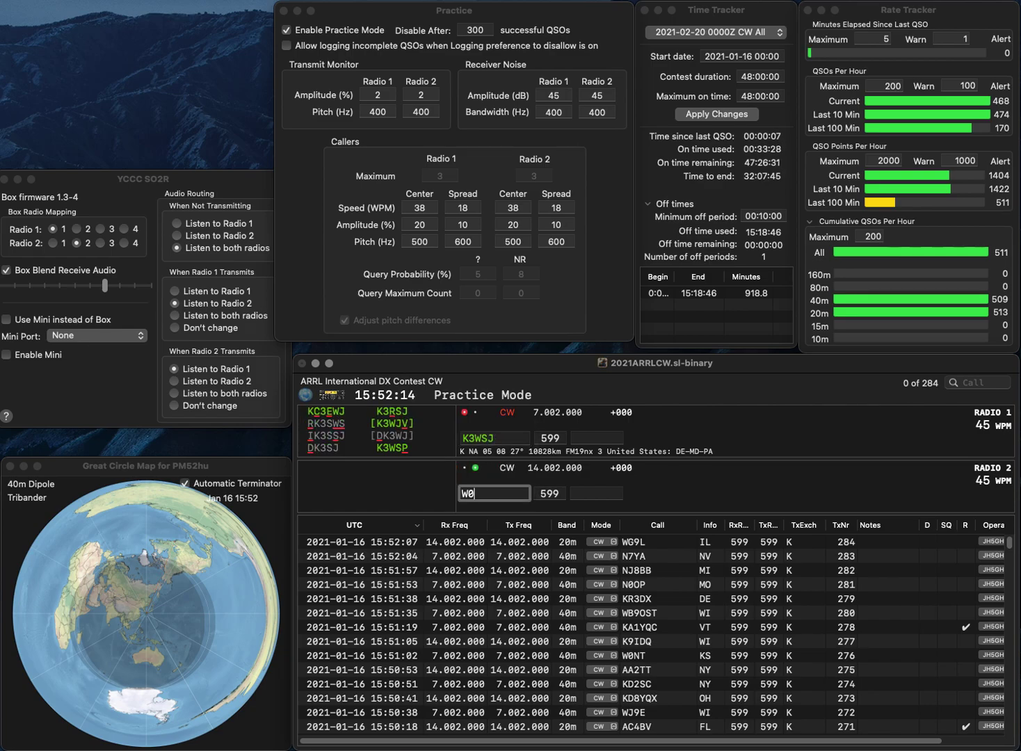
type("WLL")
key("Return")
key("BackSpace")
type("P")
key("Return")
key("space")
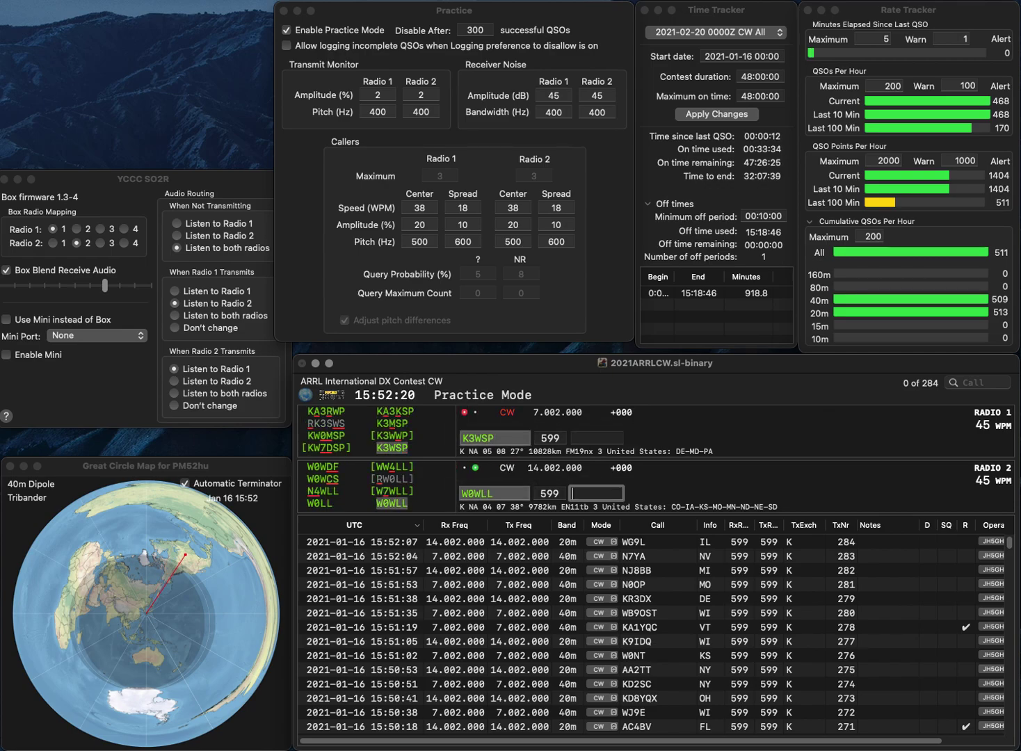
- Log W0WLL on Radio 2 with exchange ND and K3WSP on Radio 1 with exchange MD
type("ND")
key("Return")
type("MD")
key("Return")
- Enter W0AAL as the caller on Radio 2 and KE0YI on Radio 1, sending the exchanges
type("W0AAL")
key("Return")
type("KE0YI")
key("Return")
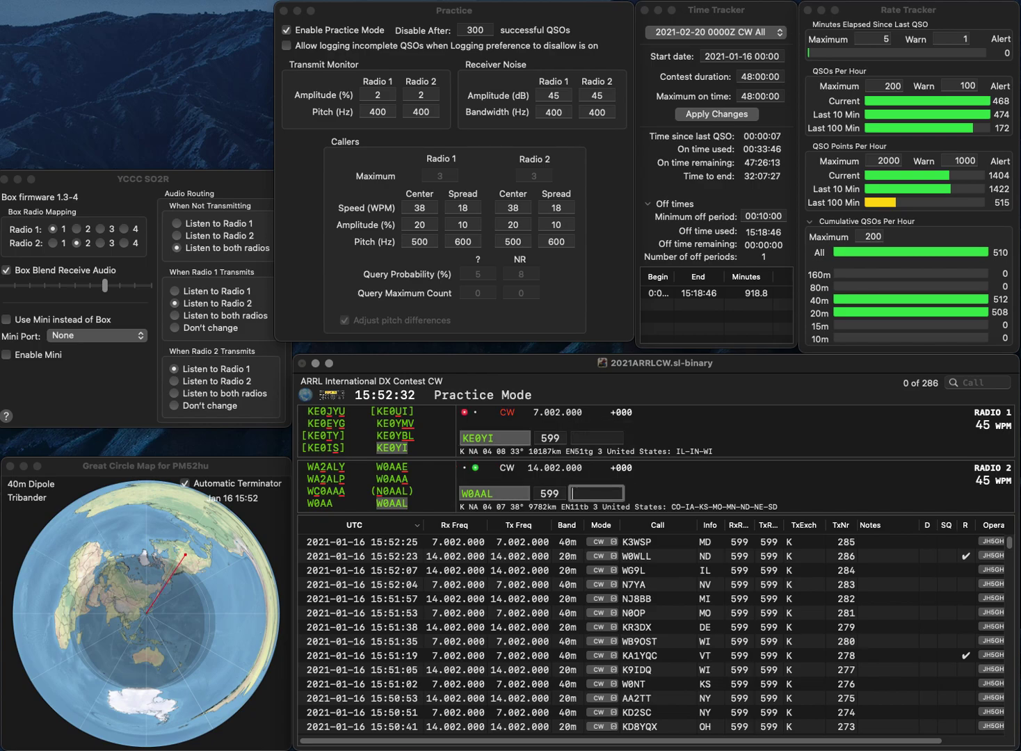
type("CO")
key("Return")
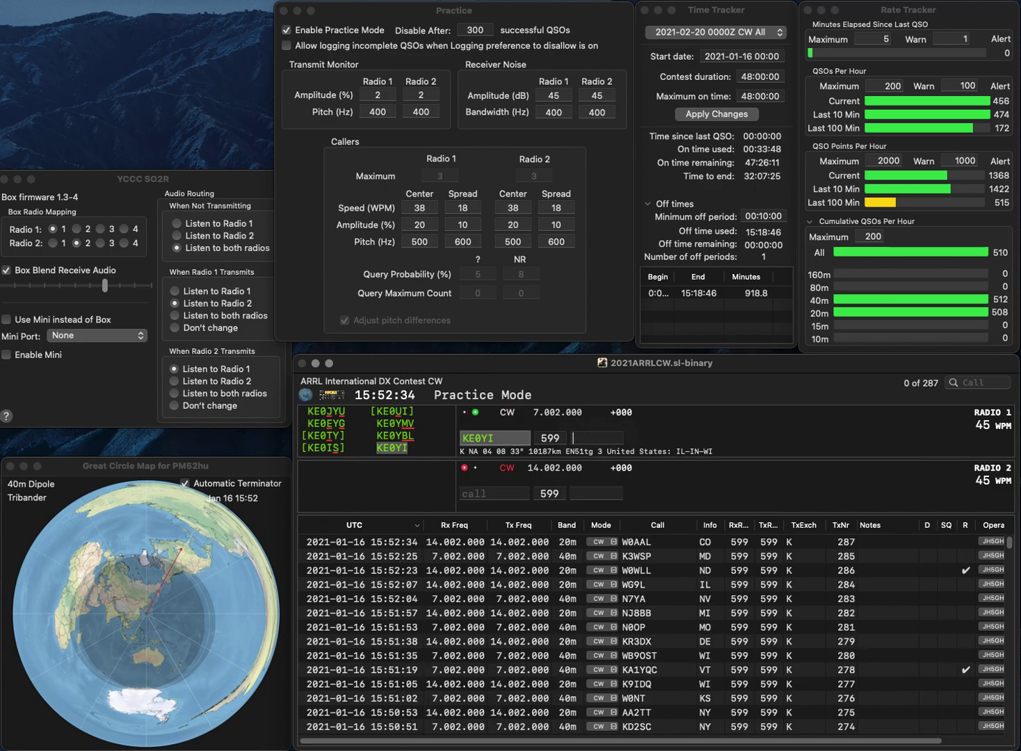
type("IL")
key("Return")
- Enter the Radio 2 caller, fix the call to AJ4TF, and send the exchange
type("WAJ5")
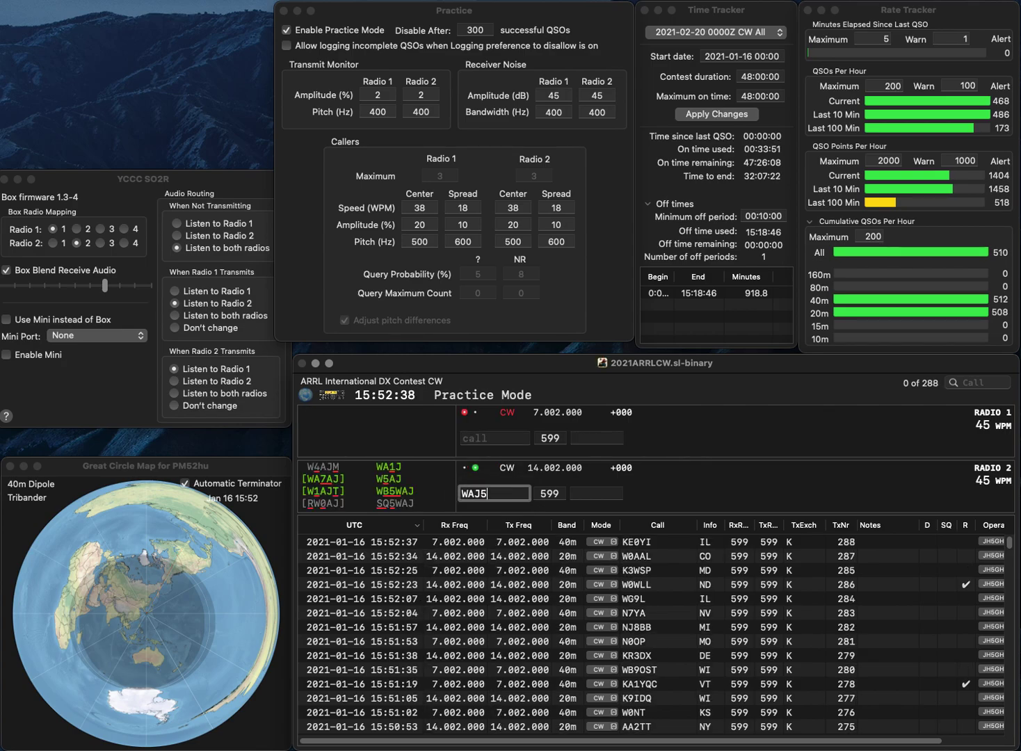
type("TF")
key("Home")
key("Delete")
key("Right")
key("Delete")
type("4")
key("Return")
type("N")
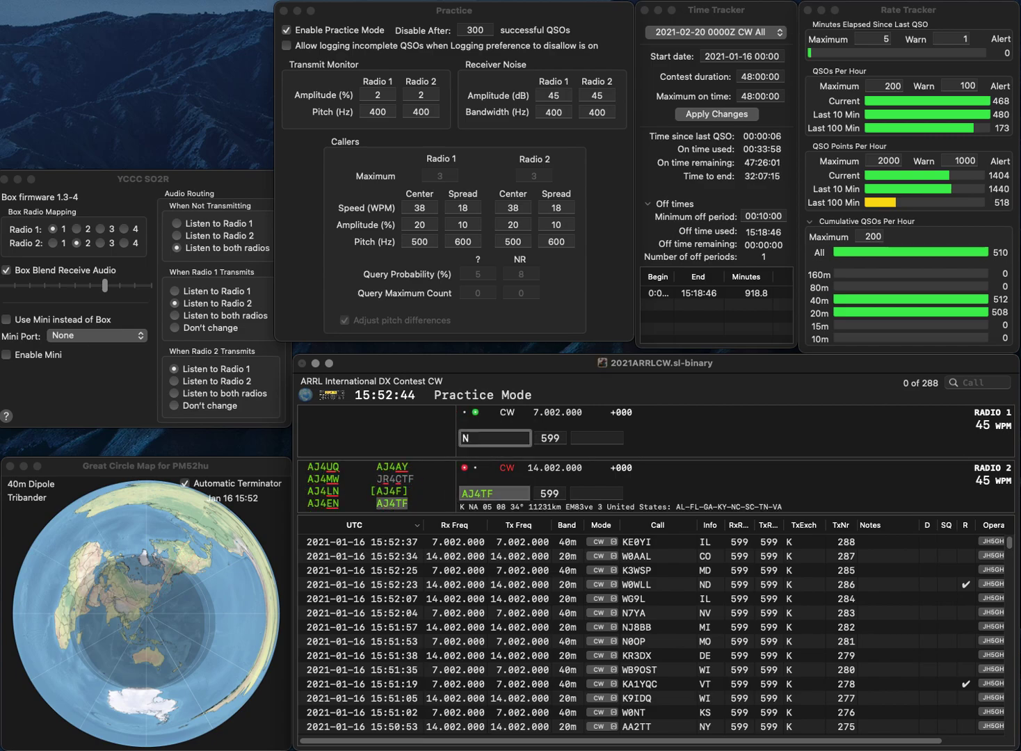
type("1UTN")
key("space")
type("TN")
key("Return")
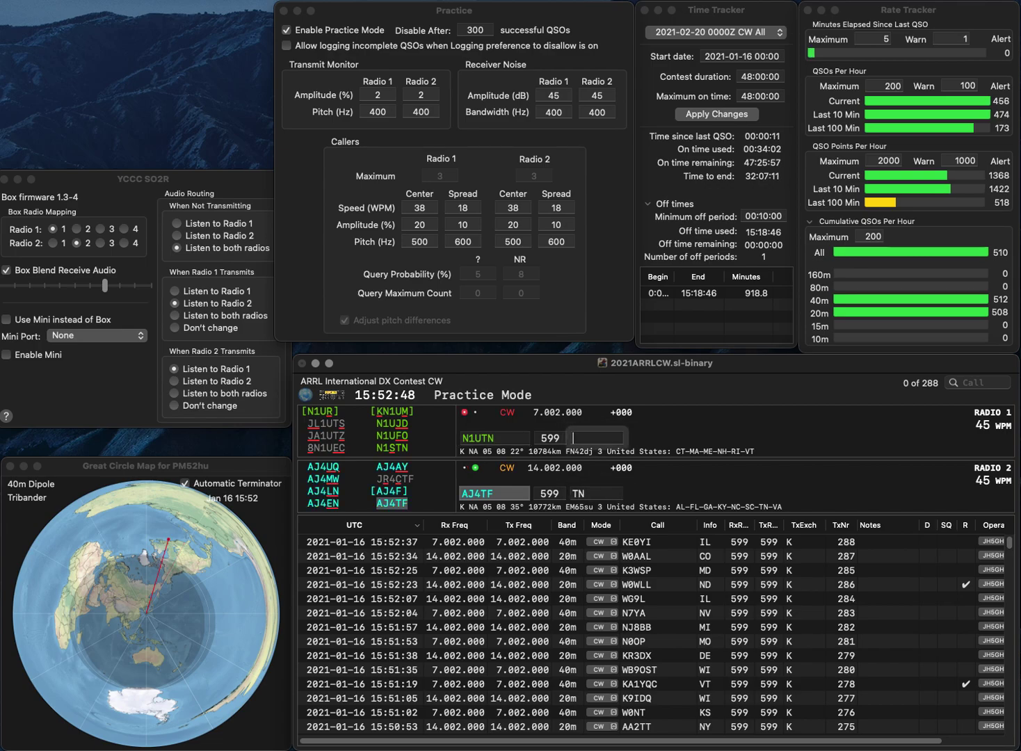
- Correct the Radio 1 caller to N1STN and enter W5WI as the caller on Radio 2, sending the exchanges
key("BackSpace")
type("S")
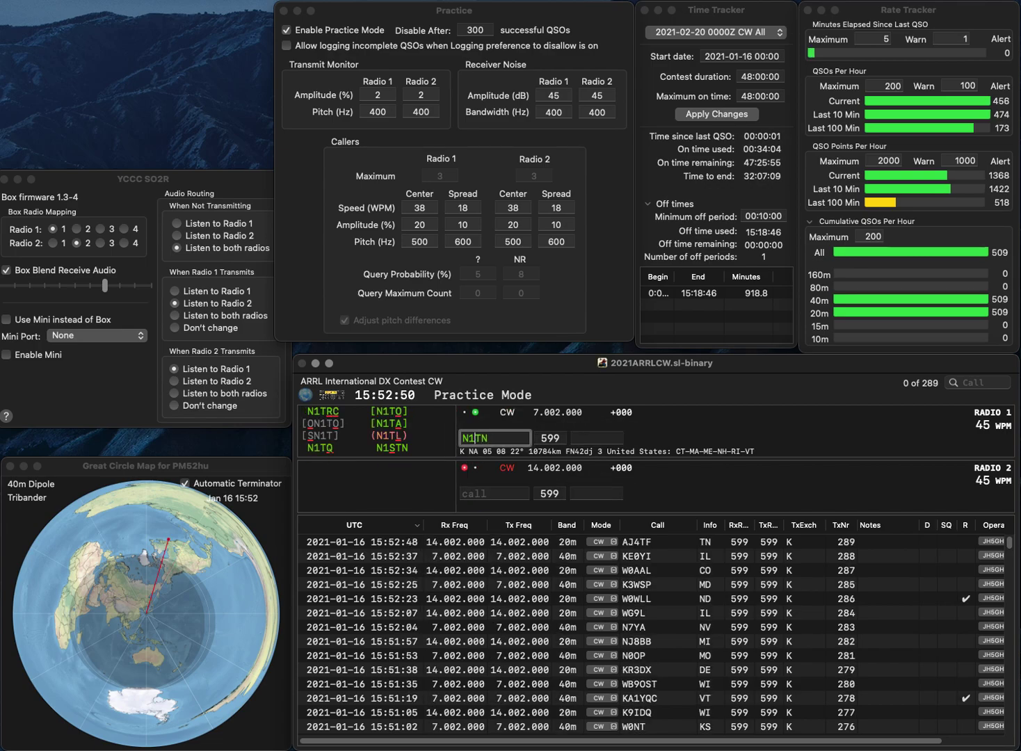
key("Return")
type("W5WI")
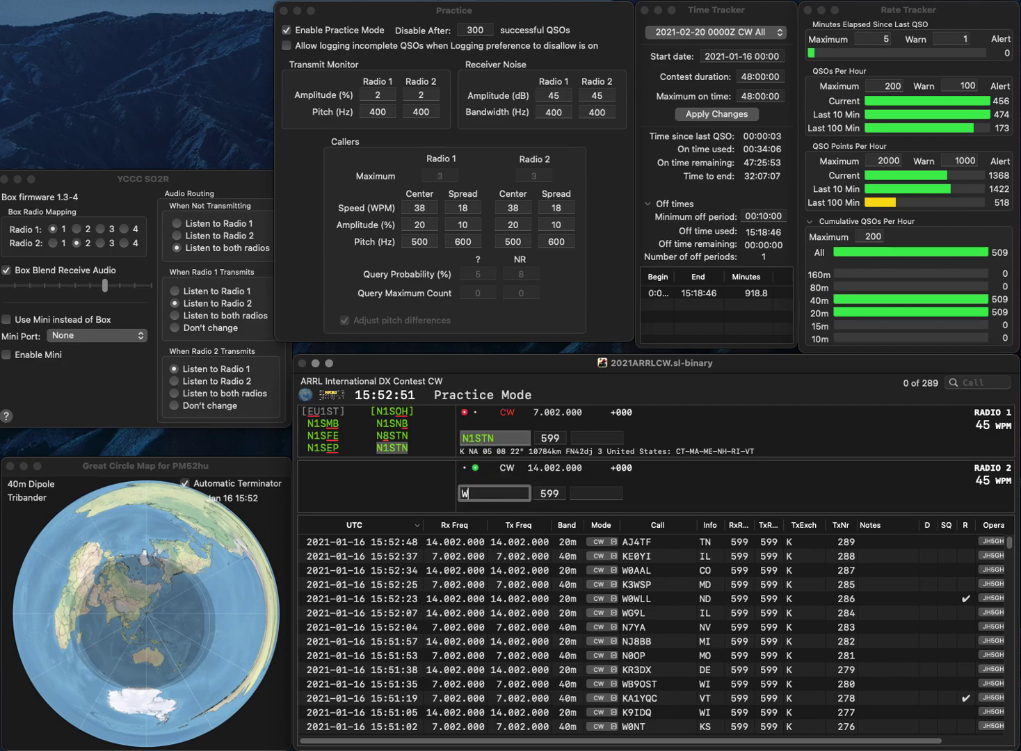
key("Return")
key("space")
type("ME")
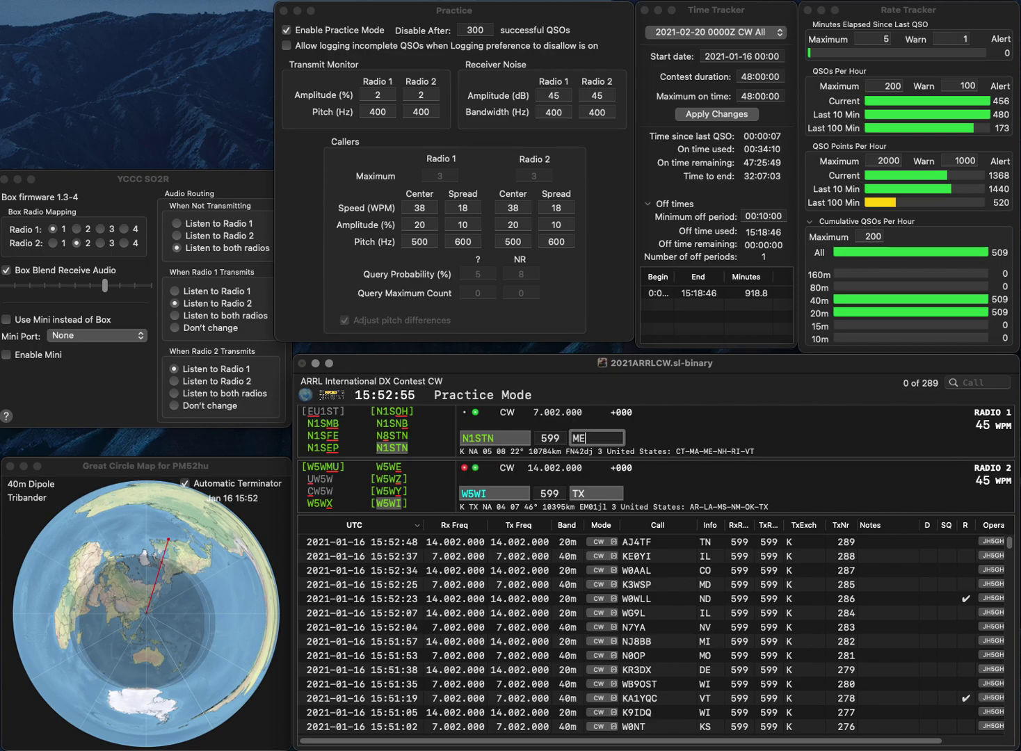
key("Return")
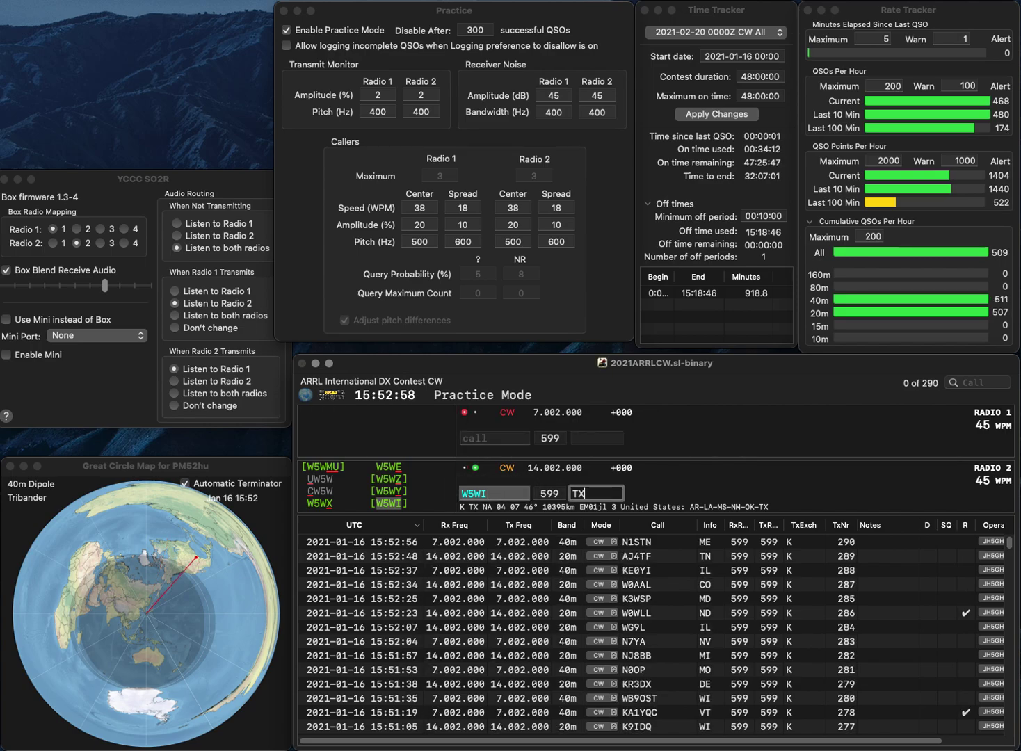
key("Return")
type("K")
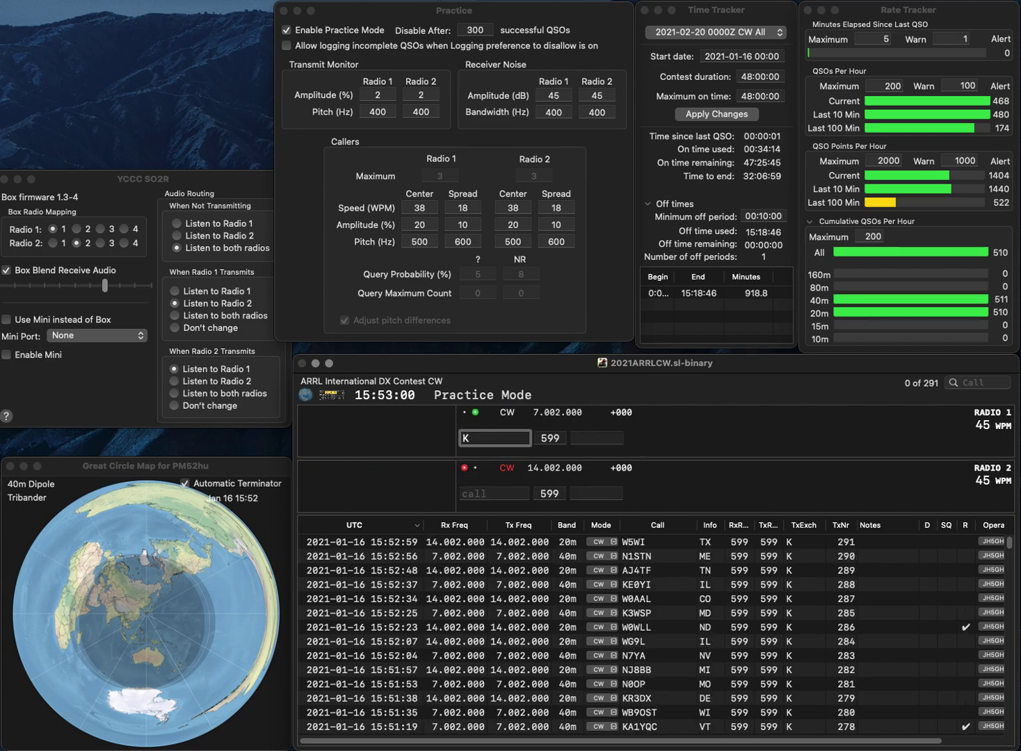
type("G5SFT")
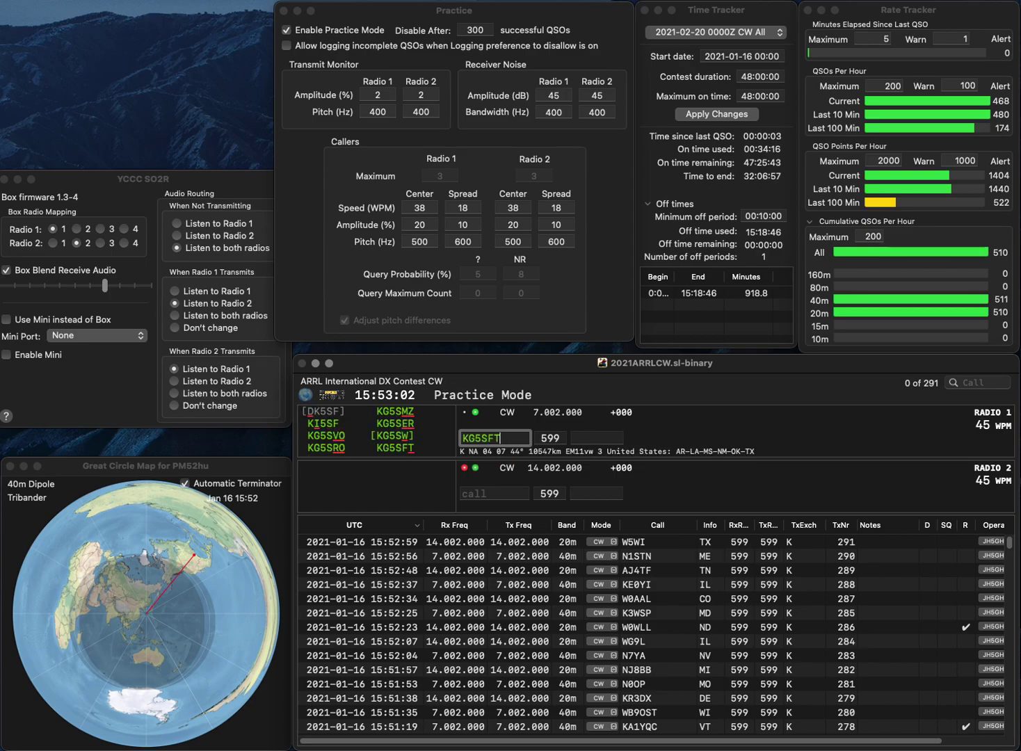
key("Return")
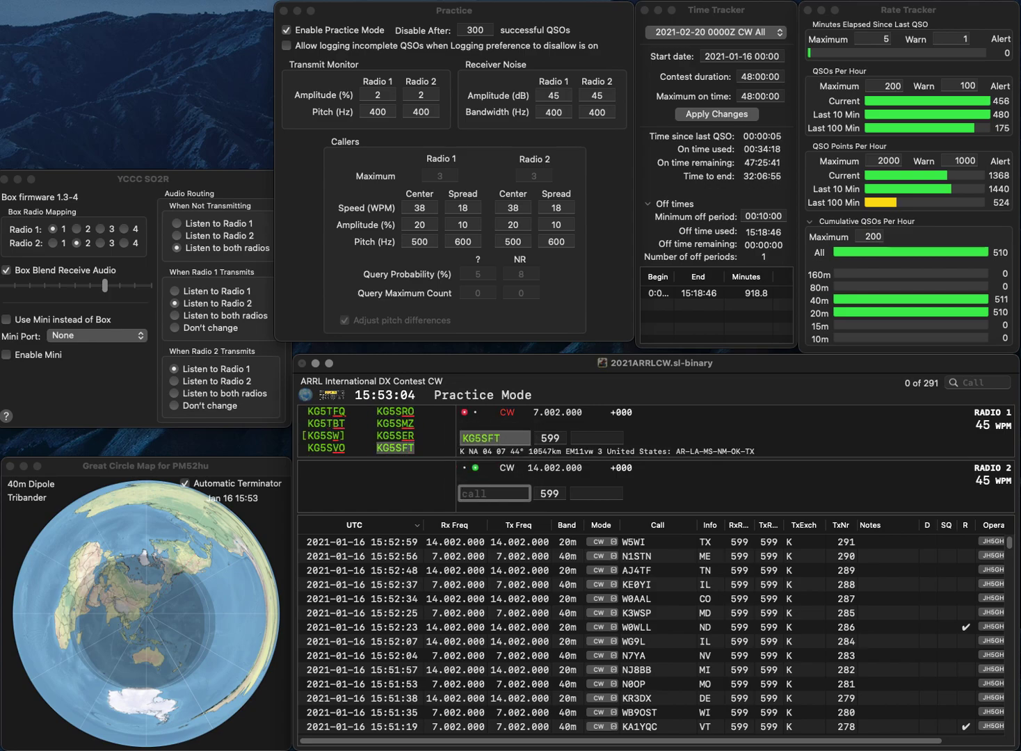
type("N0GBR")
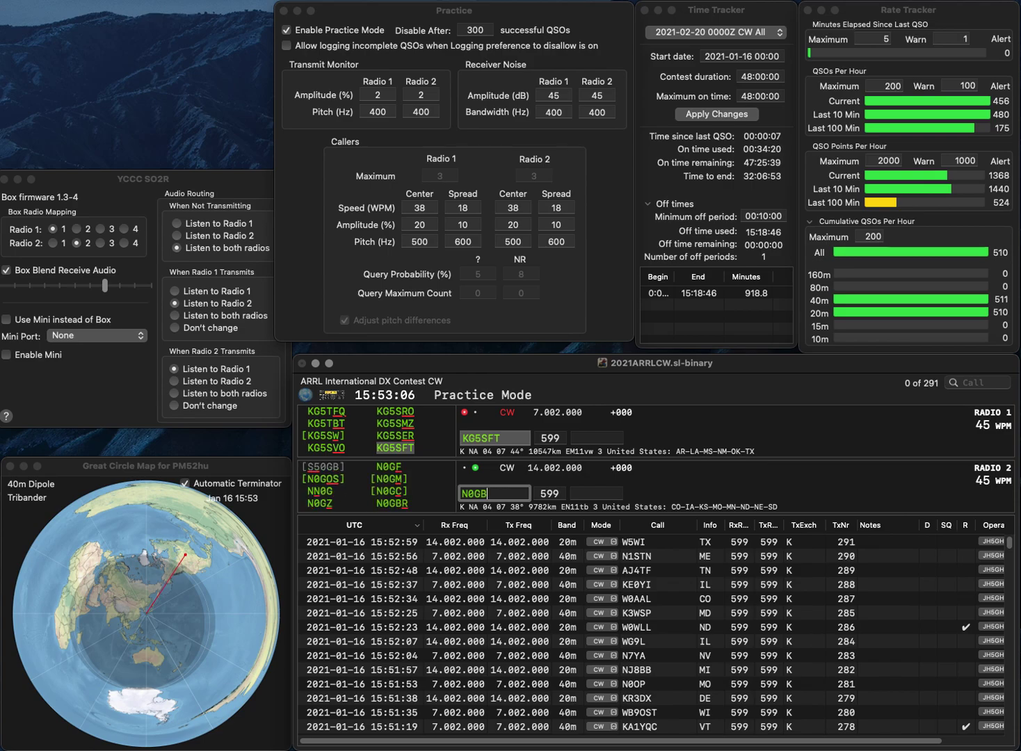
key("Return")
key("Tab")
type("AR")
key("Return")
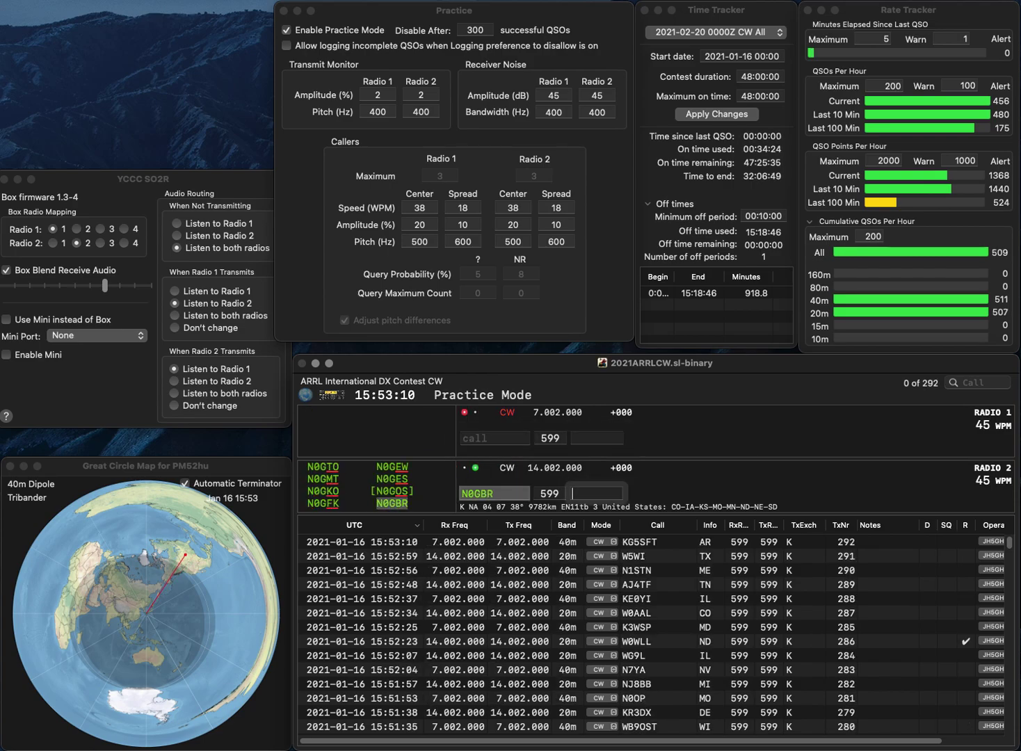
type("SD")
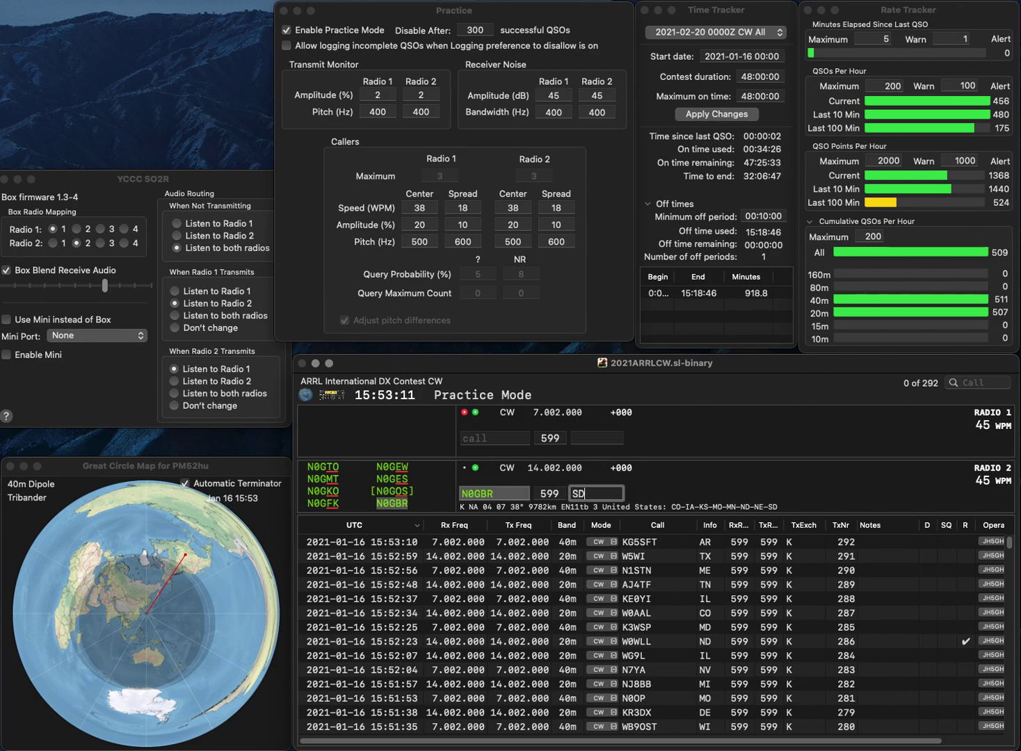
key("Return")
- Enter N7GG as the caller on Radio 1 and KN5O on Radio 2, sending the exchanges
type("N7GG")
key("Return")
type("N5O")
key("Left")
key("Left")
key("Left")
type("K")
key("Return")
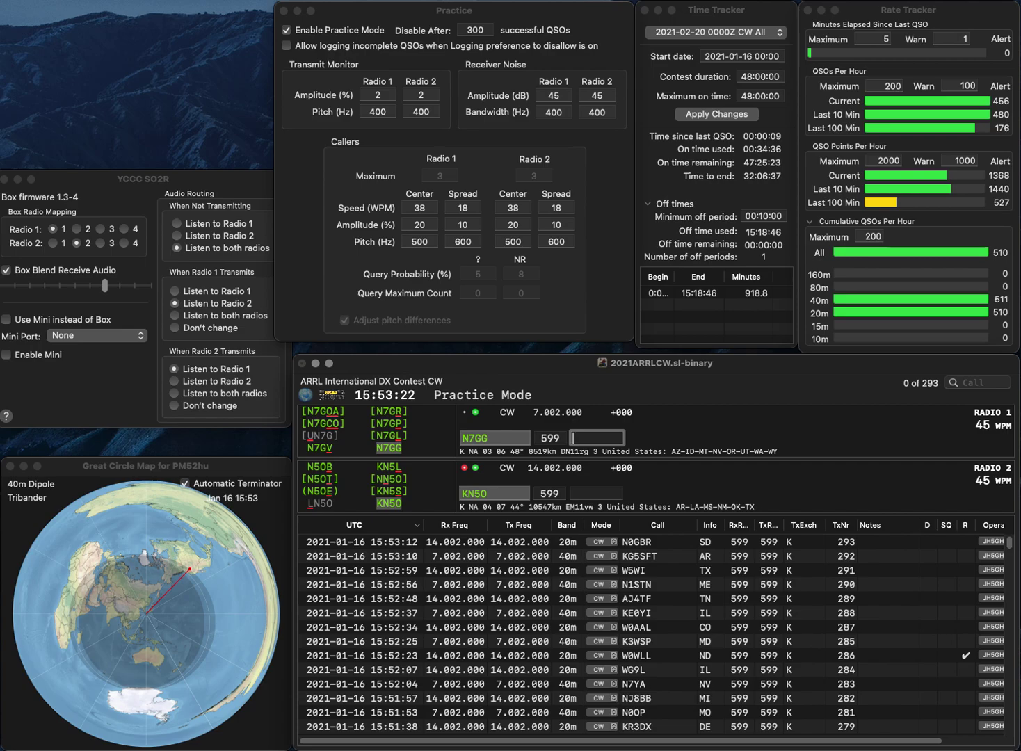
- Log N7GG on Radio 1 with exchange ID and KN5O on Radio 2 with exchange NM
key("Return")
type("NM")
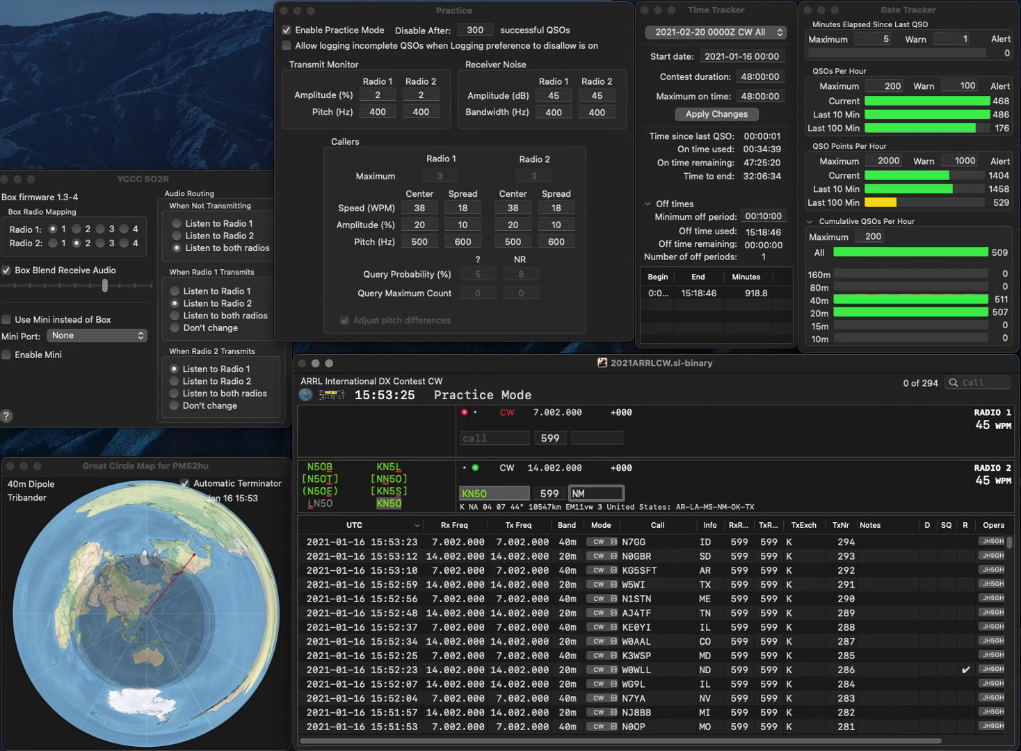
key("Return")
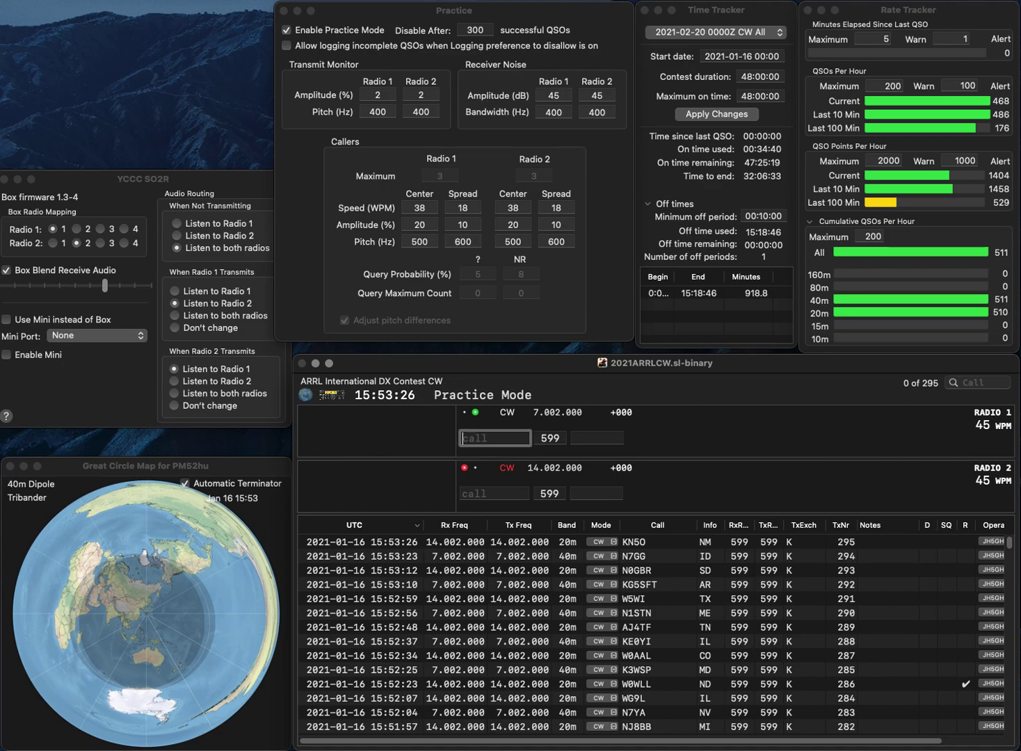
- Enter XL4A as the caller on Radio 1 and send the exchange
type("LR4")
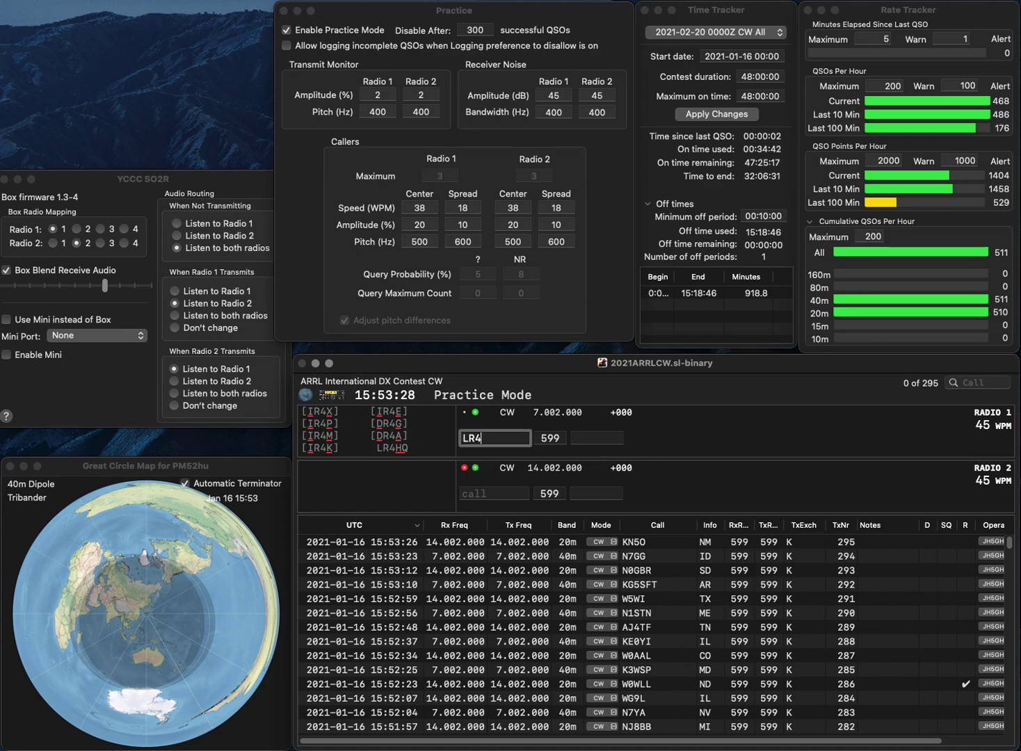
type("A")
key("BackSpace")
type("X")
key("Delete")
type("L")
key("Return")
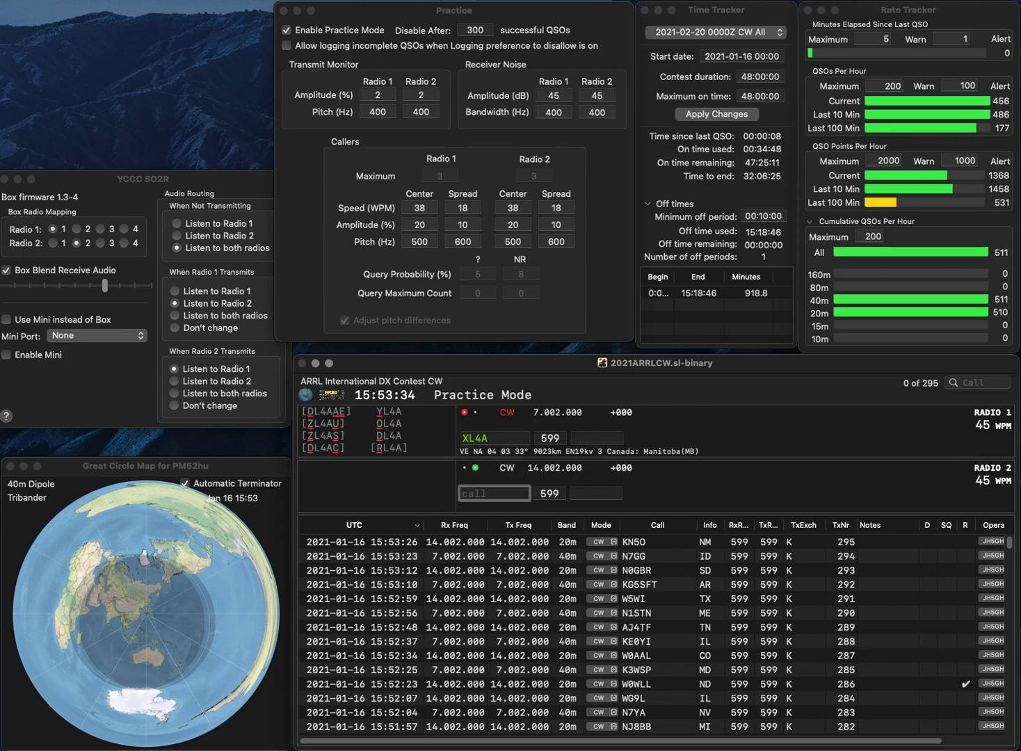
- Enter K1MTD as the caller on Radio 2 and correct the Radio 1 caller to XL3A, sending the exchanges
type("K1MTD")
key("Return")
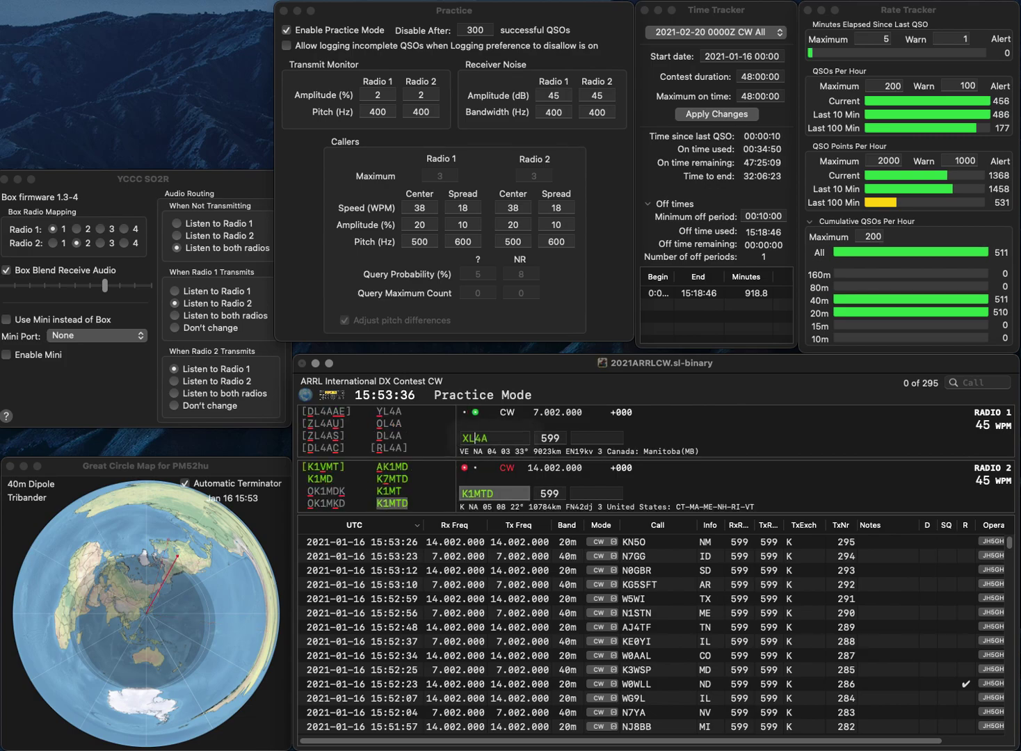
key("Delete")
type("3")
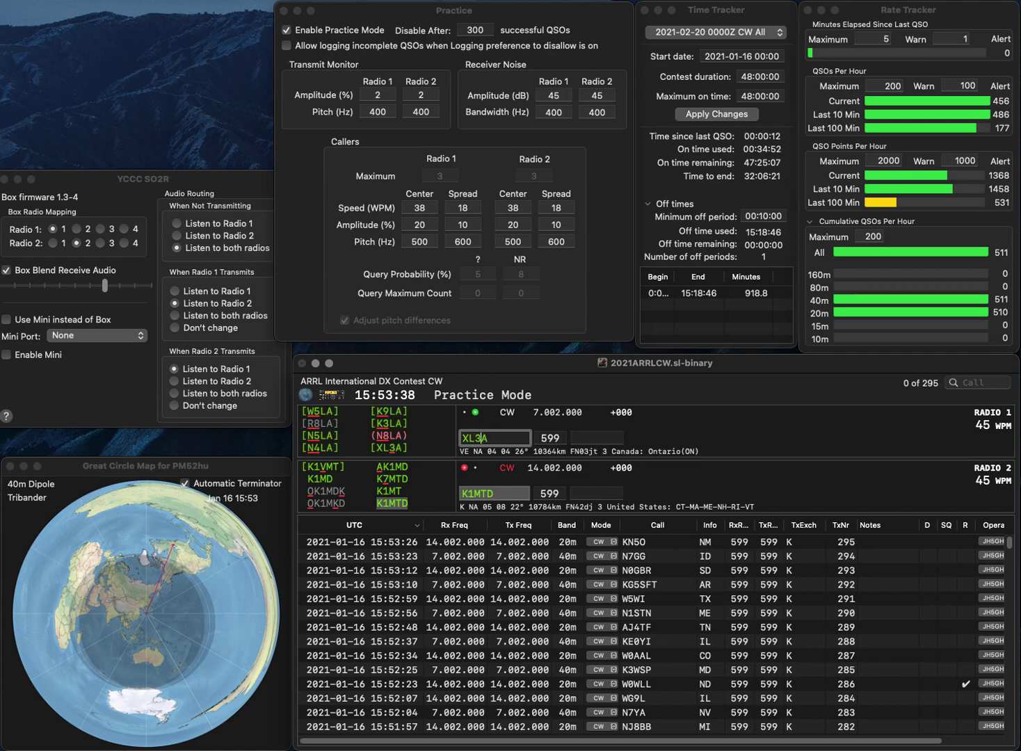
key("Return")
- Log K1MTD on Radio 2 with exchange ME and XL3A on Radio 1 with exchange ON
key("space")
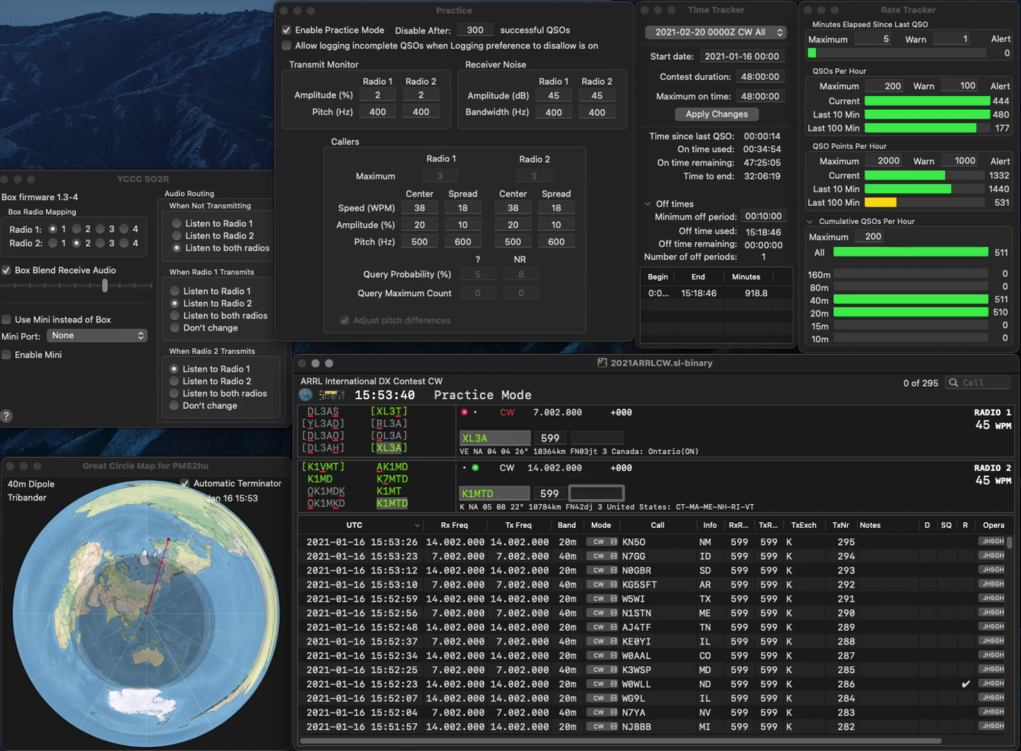
type("ME")
key("Return")
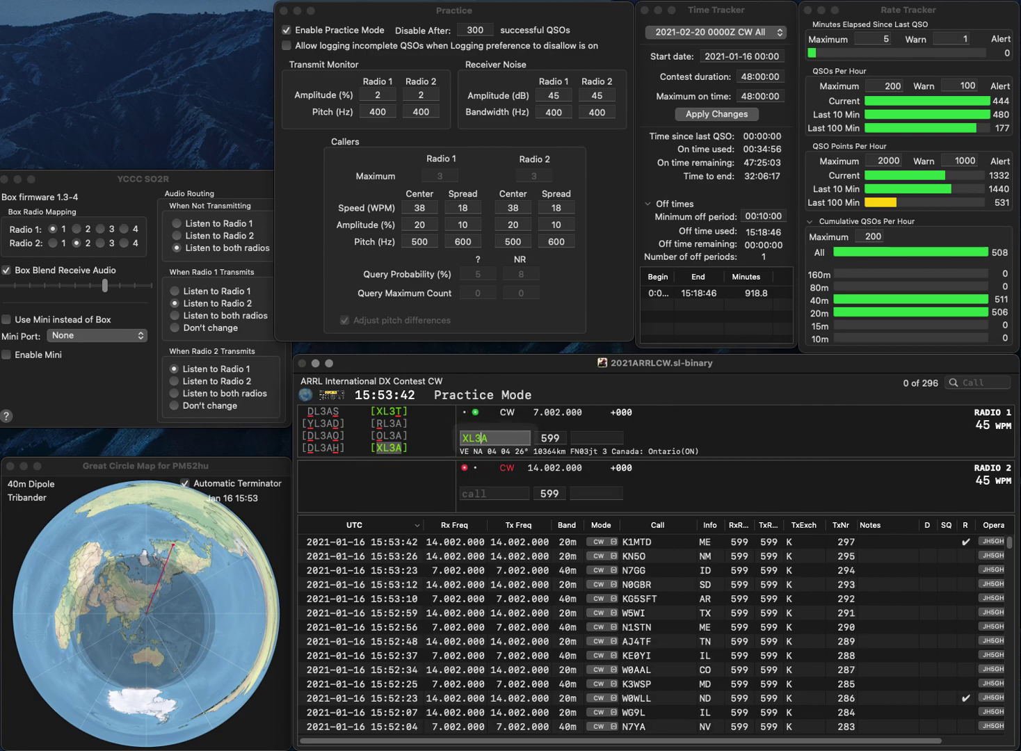
type("ON")
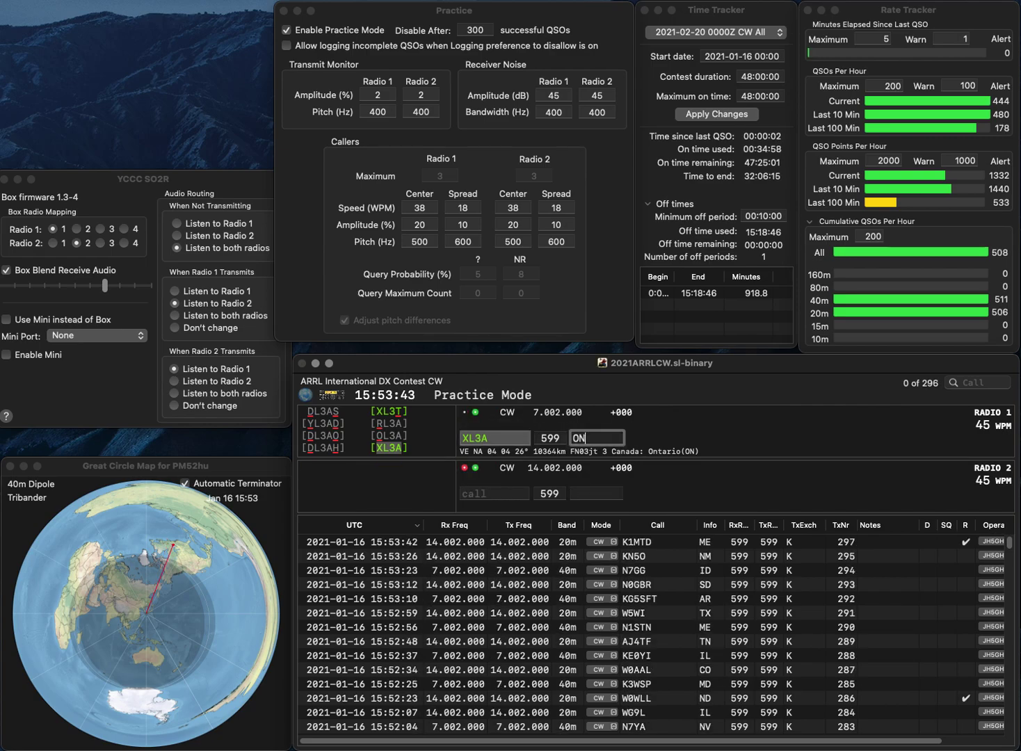
key("Return")
type("JW")
key("BackSpace")
key("BackSpace")
type("W4")
key("Return")
type("W6BX")
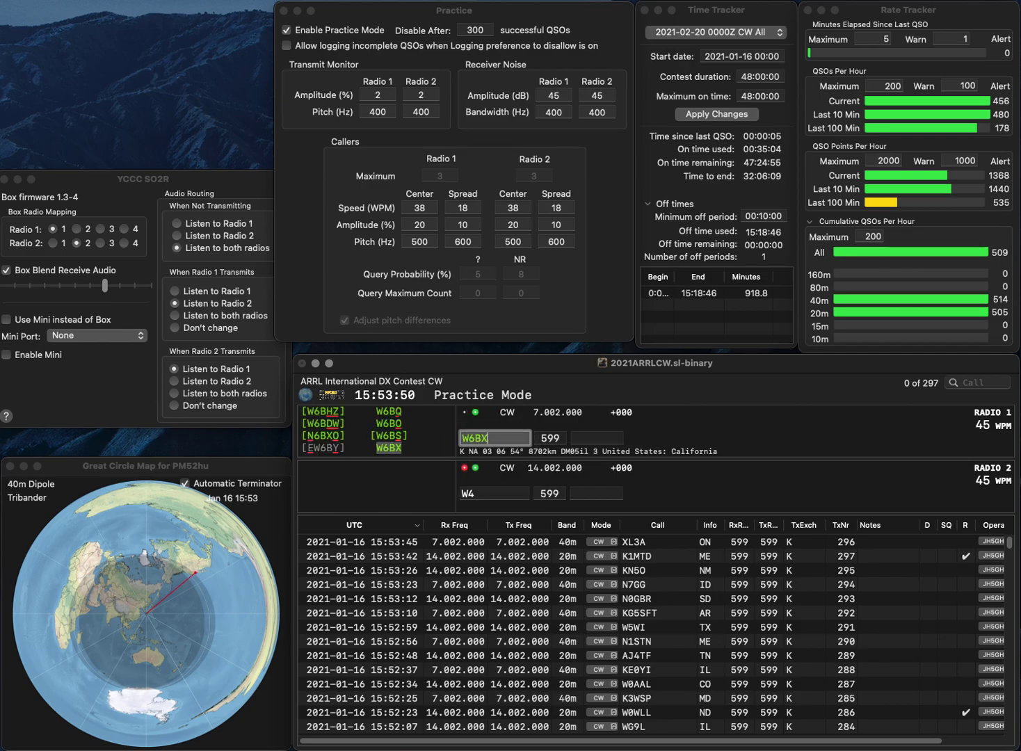
key("Return")
type("DH")
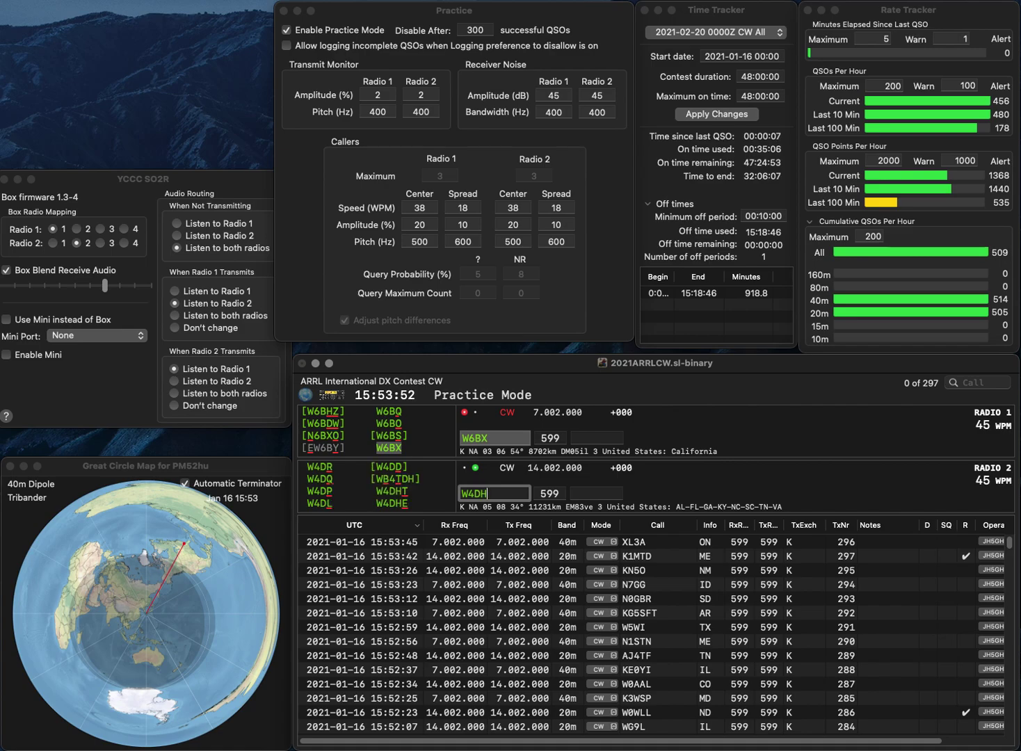
type("B")
key("Return")
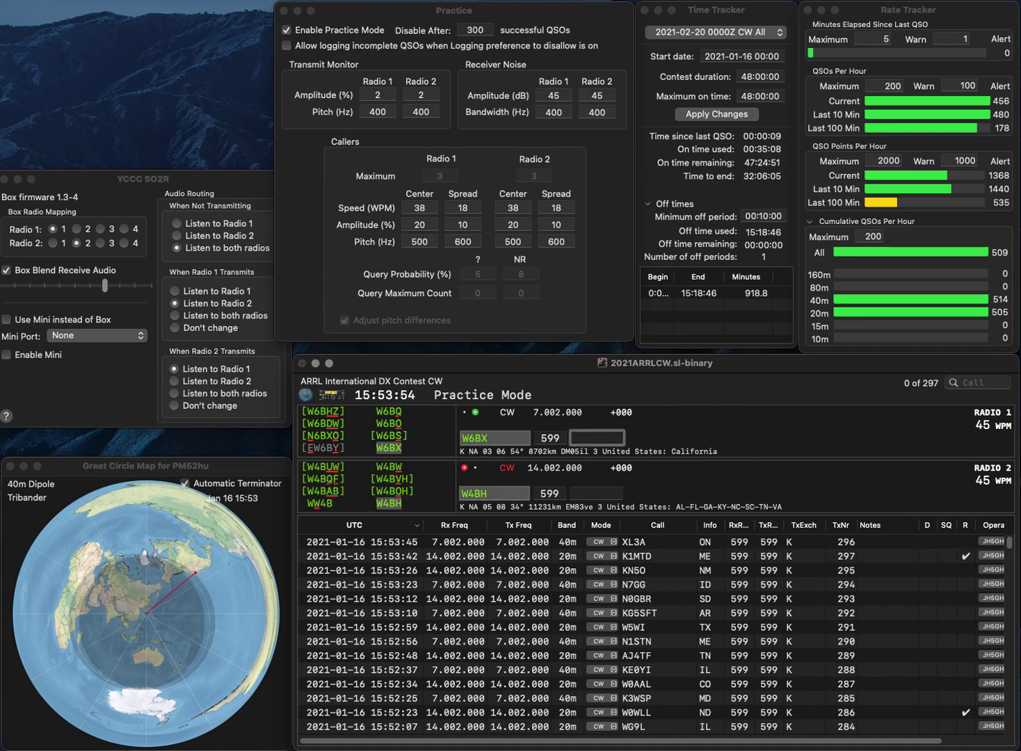
key("Return")
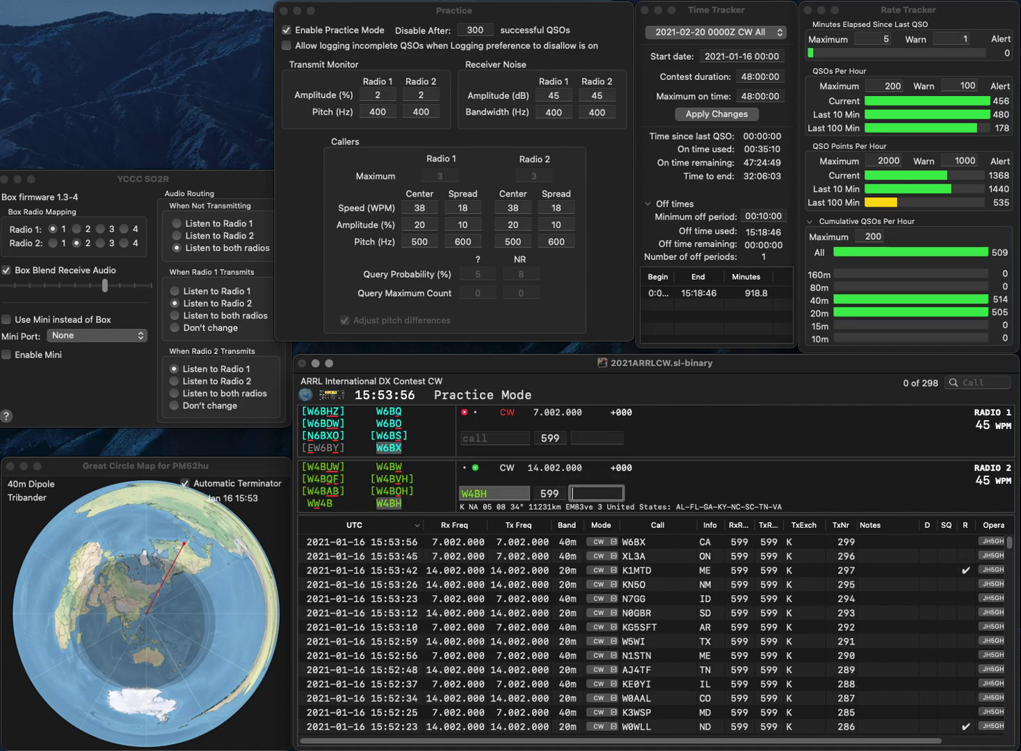
type("FL")
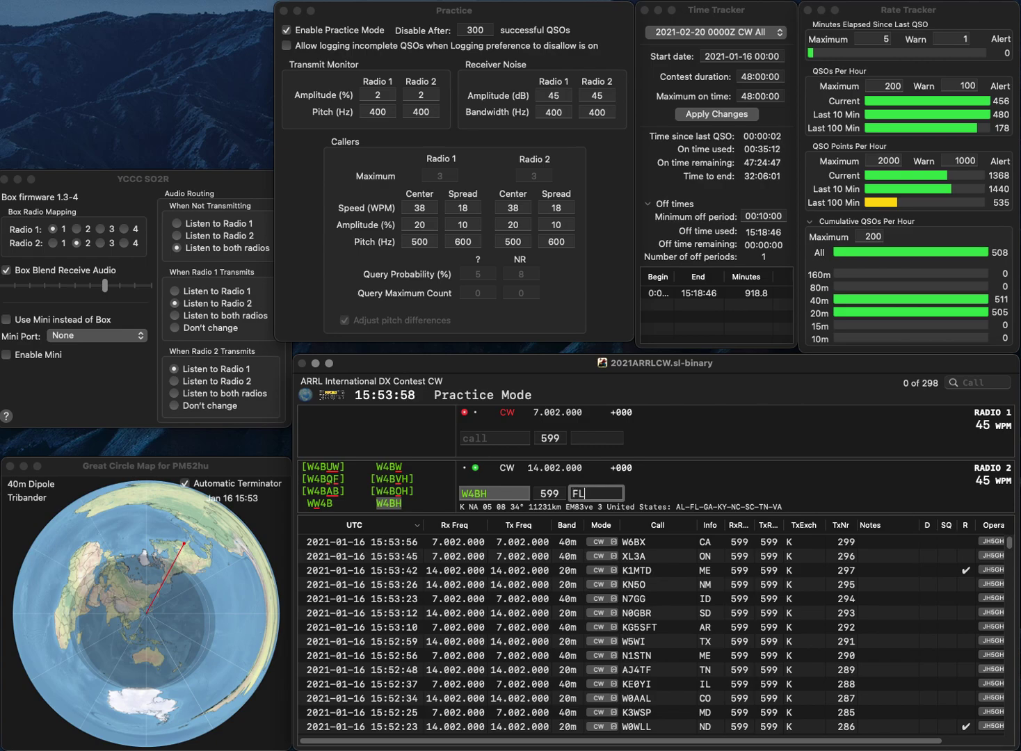
key("Return")
type("WB8")
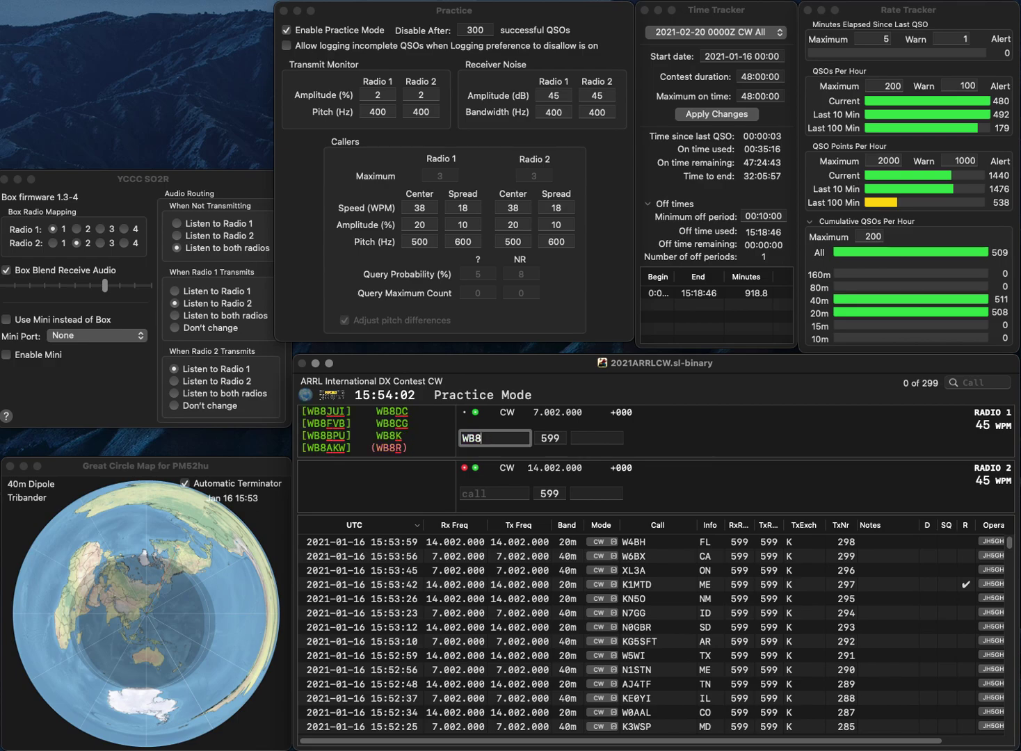
type("IIG")
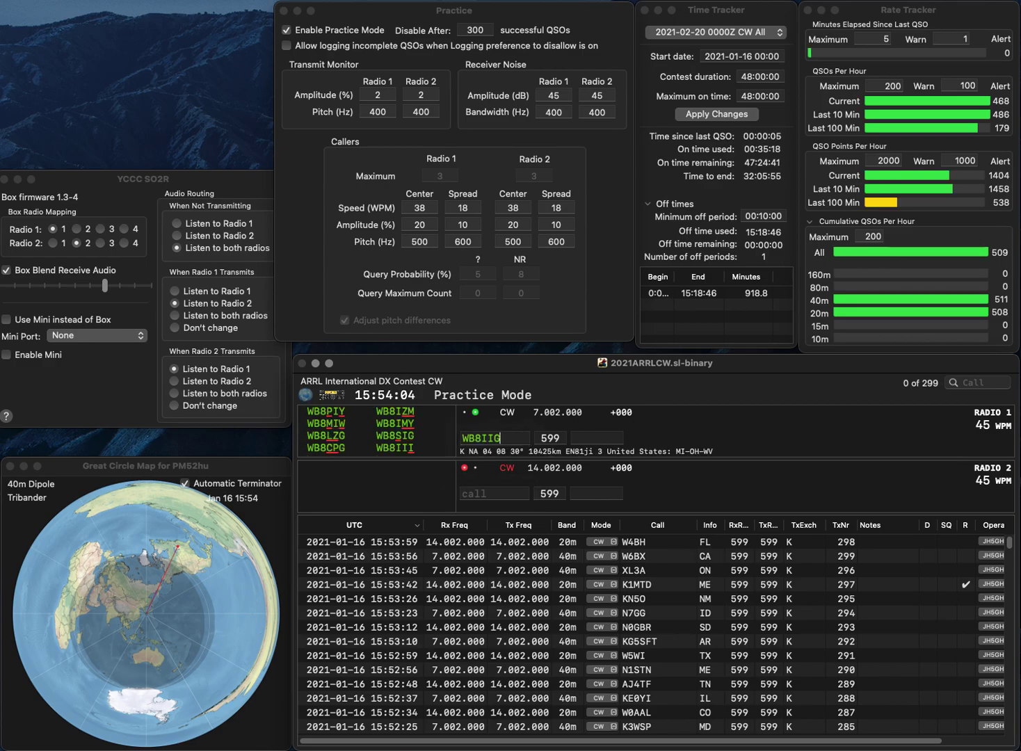
left_click(490, 438)
key("BackSpace")
type("S")
key("Return")
- Enter the Radio 2 caller, rearrange the call to NF2R, and send its exchange
type("N2FR")
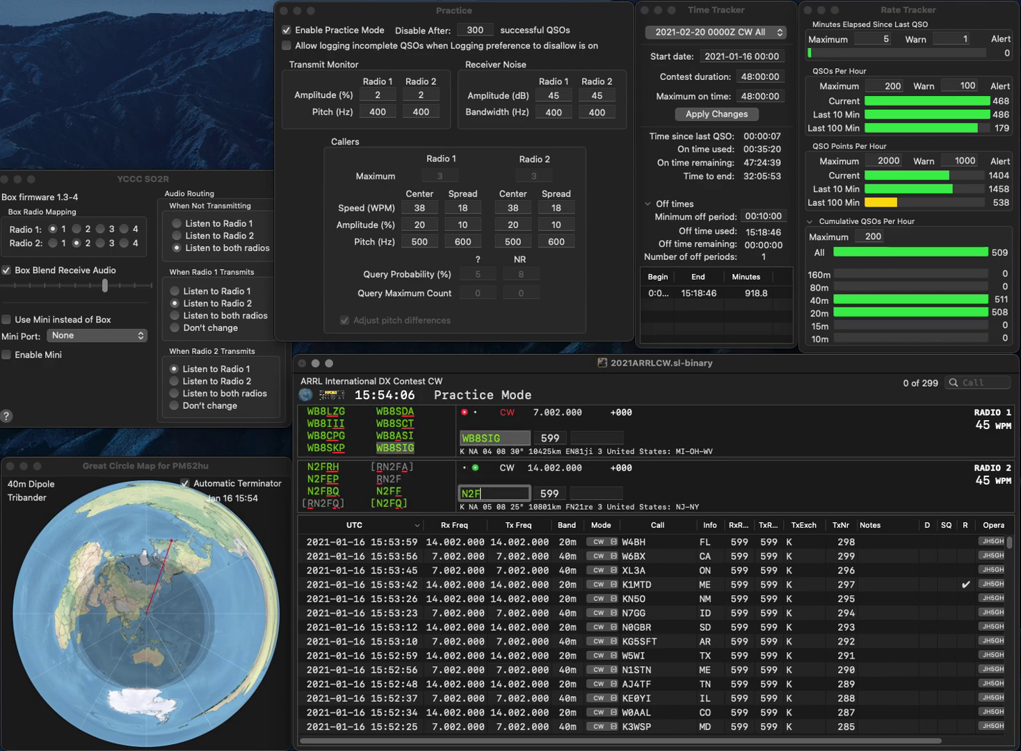
key("Left")
key("Left")
key("BackSpace")
key("Right")
type("4")
key("BackSpace")
type("2")
key("Return")
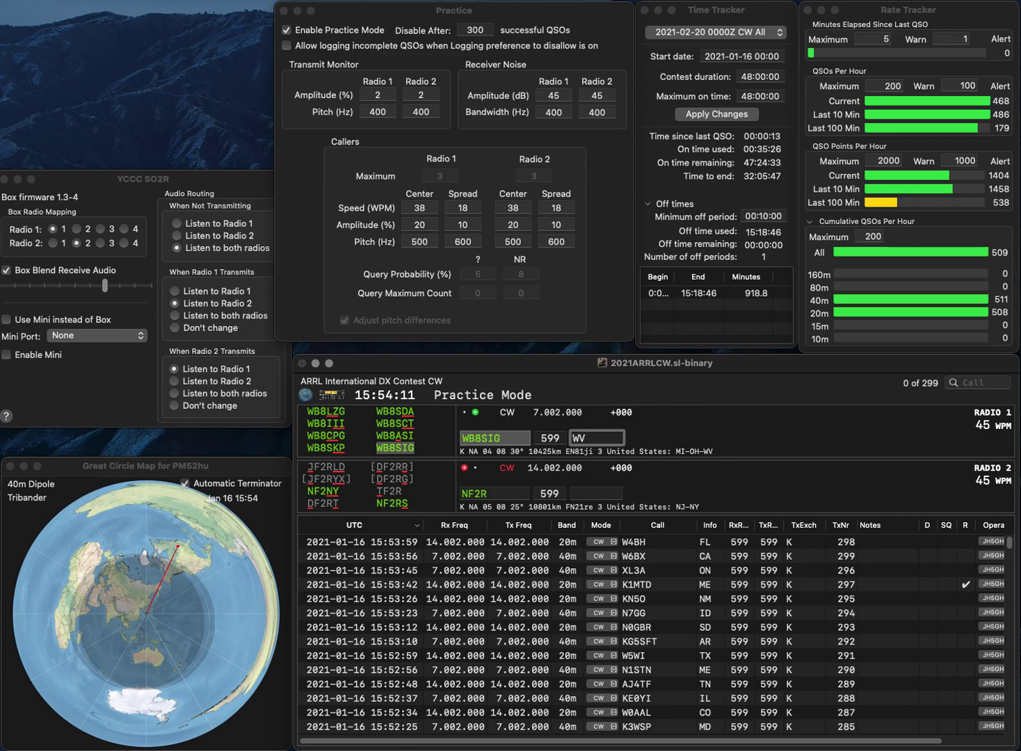
key("Return")
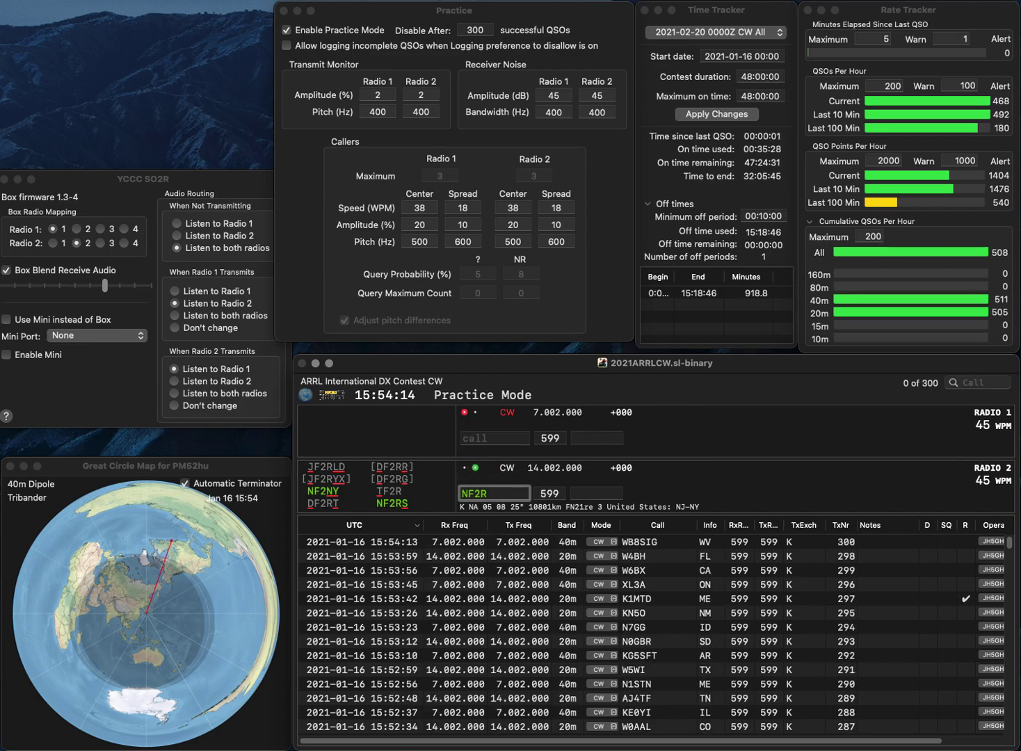
key("Left")
key("BackSpace")
type("3")
key("Return")
- Enter the partial call VE on Radio 1 and log NF3R on Radio 2 with exchange PA
type("UE")
key("BackSpace")
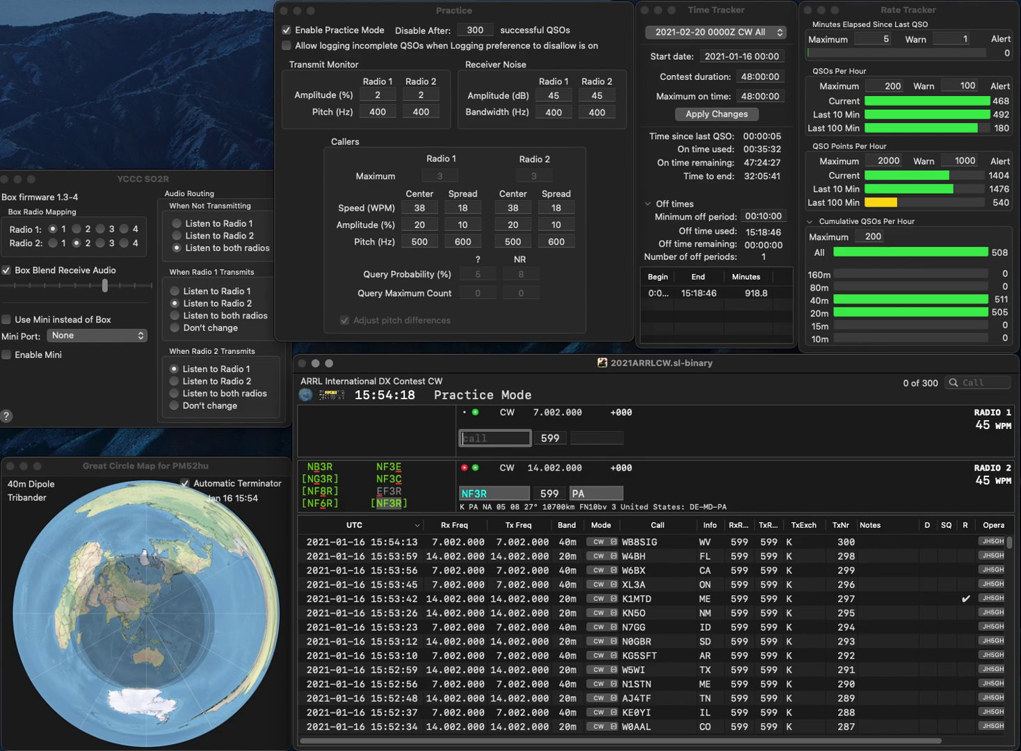
key("Down")
key("Return")
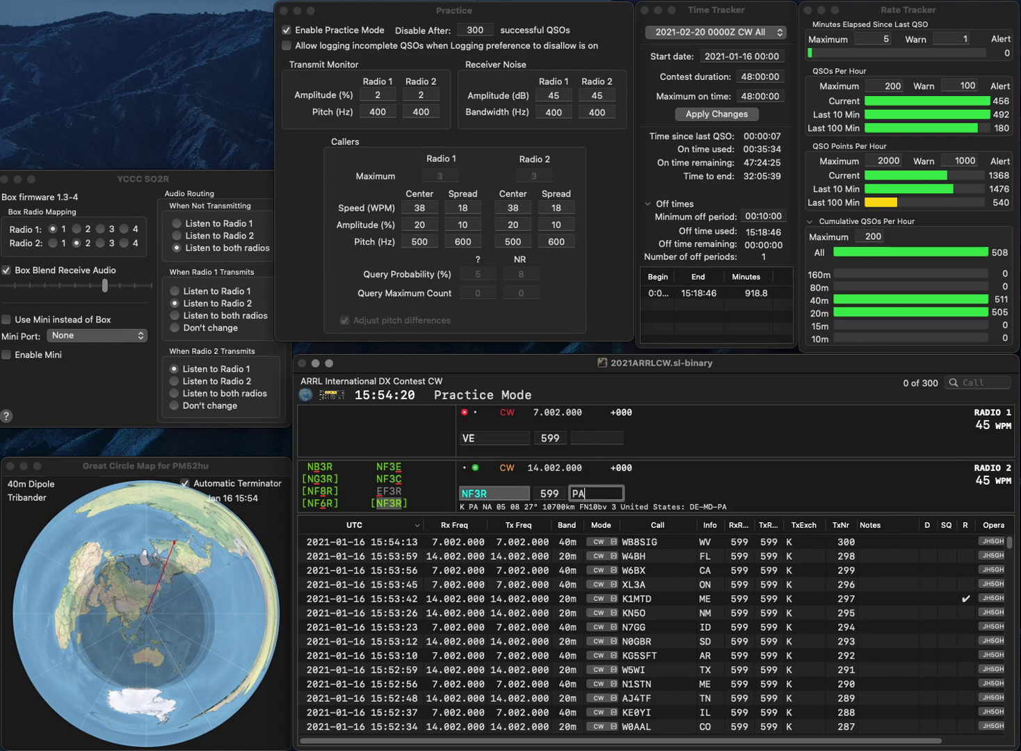
- Turn off Practice Mode to end the practice session
left_click(286, 30)
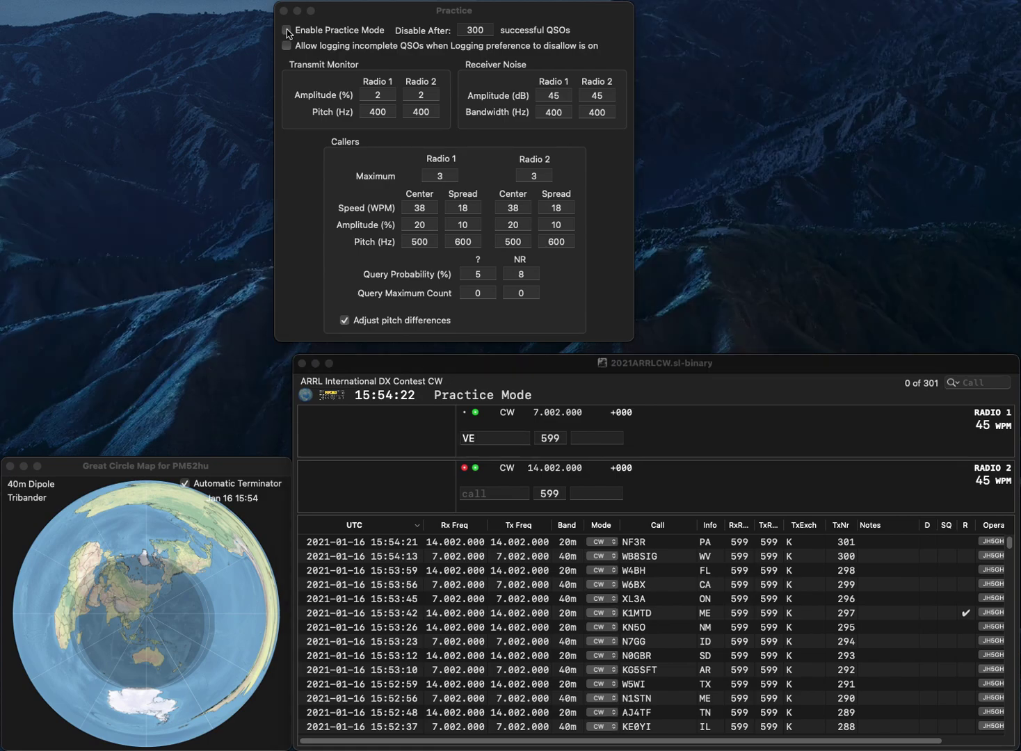